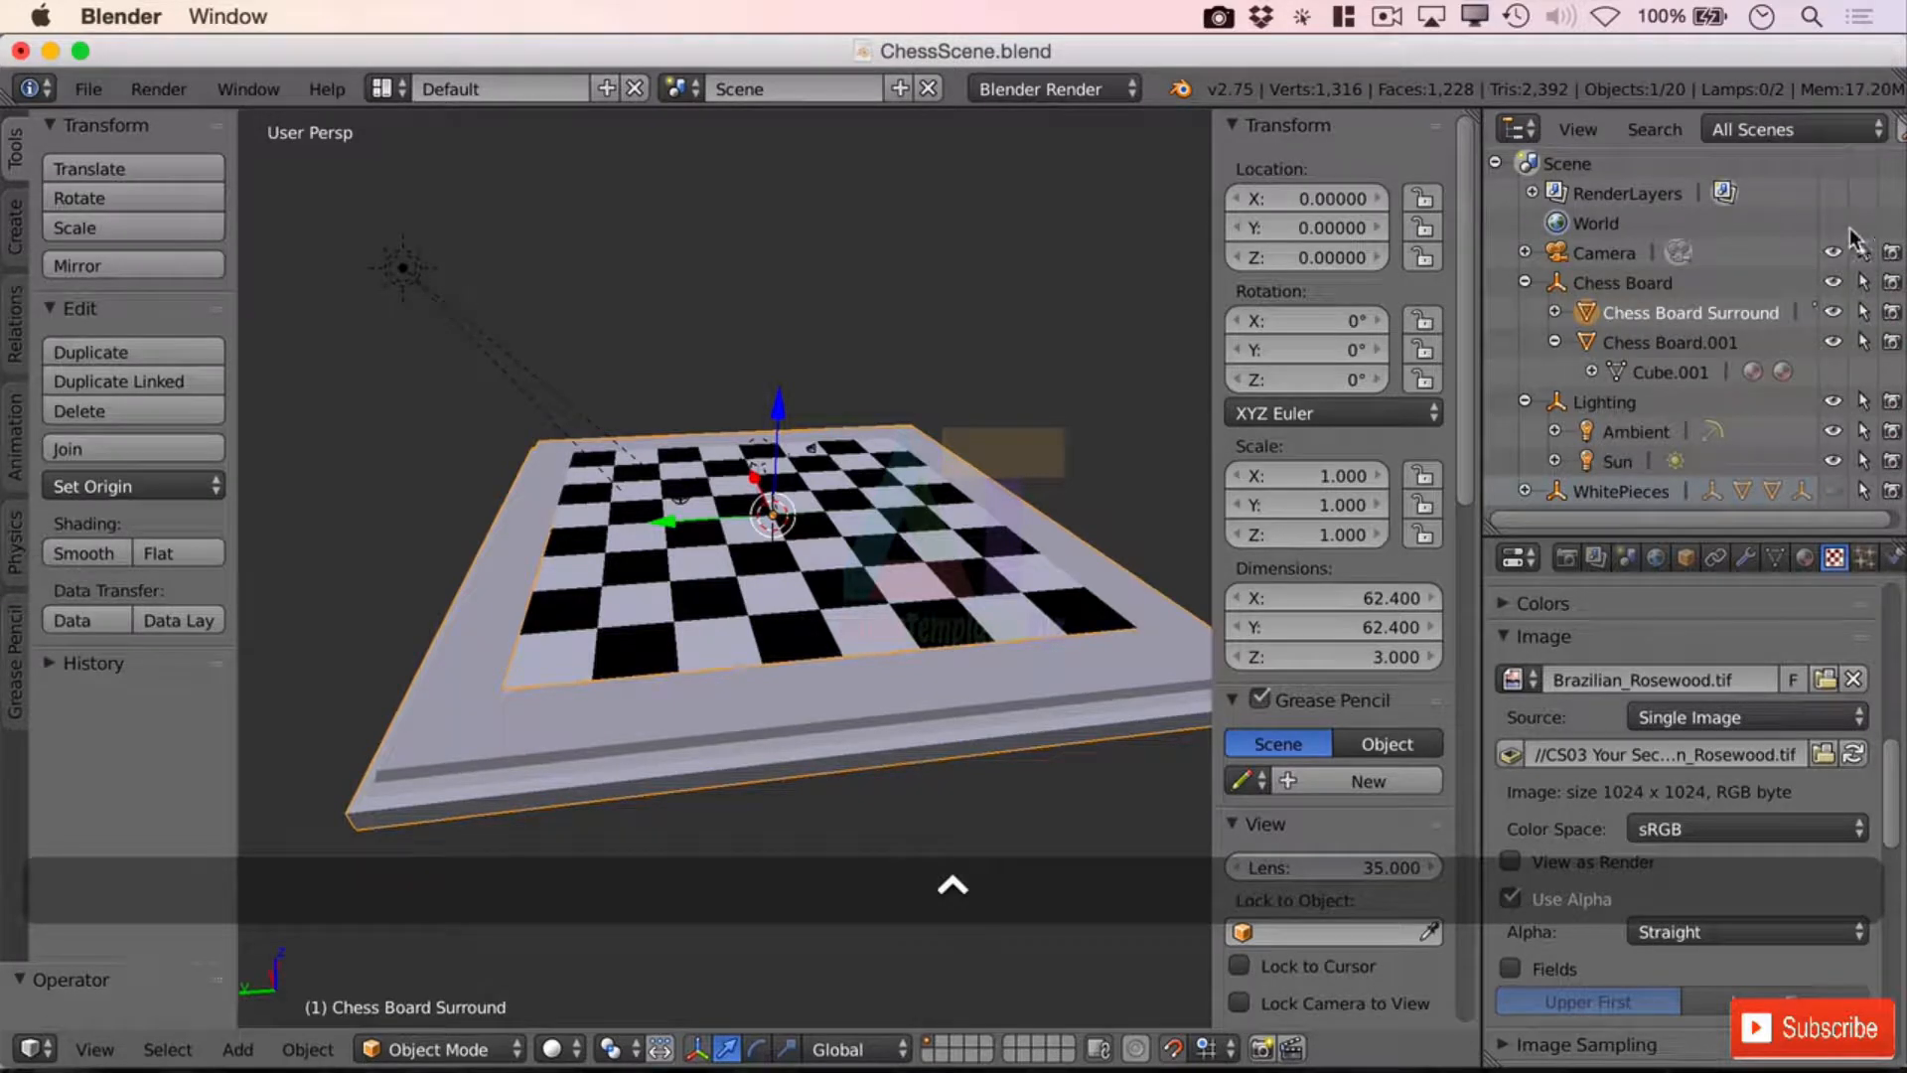
Step: Make the WhitePieces group visible in the 3D scene and inspect the pieces on the board
left_click(1832, 493)
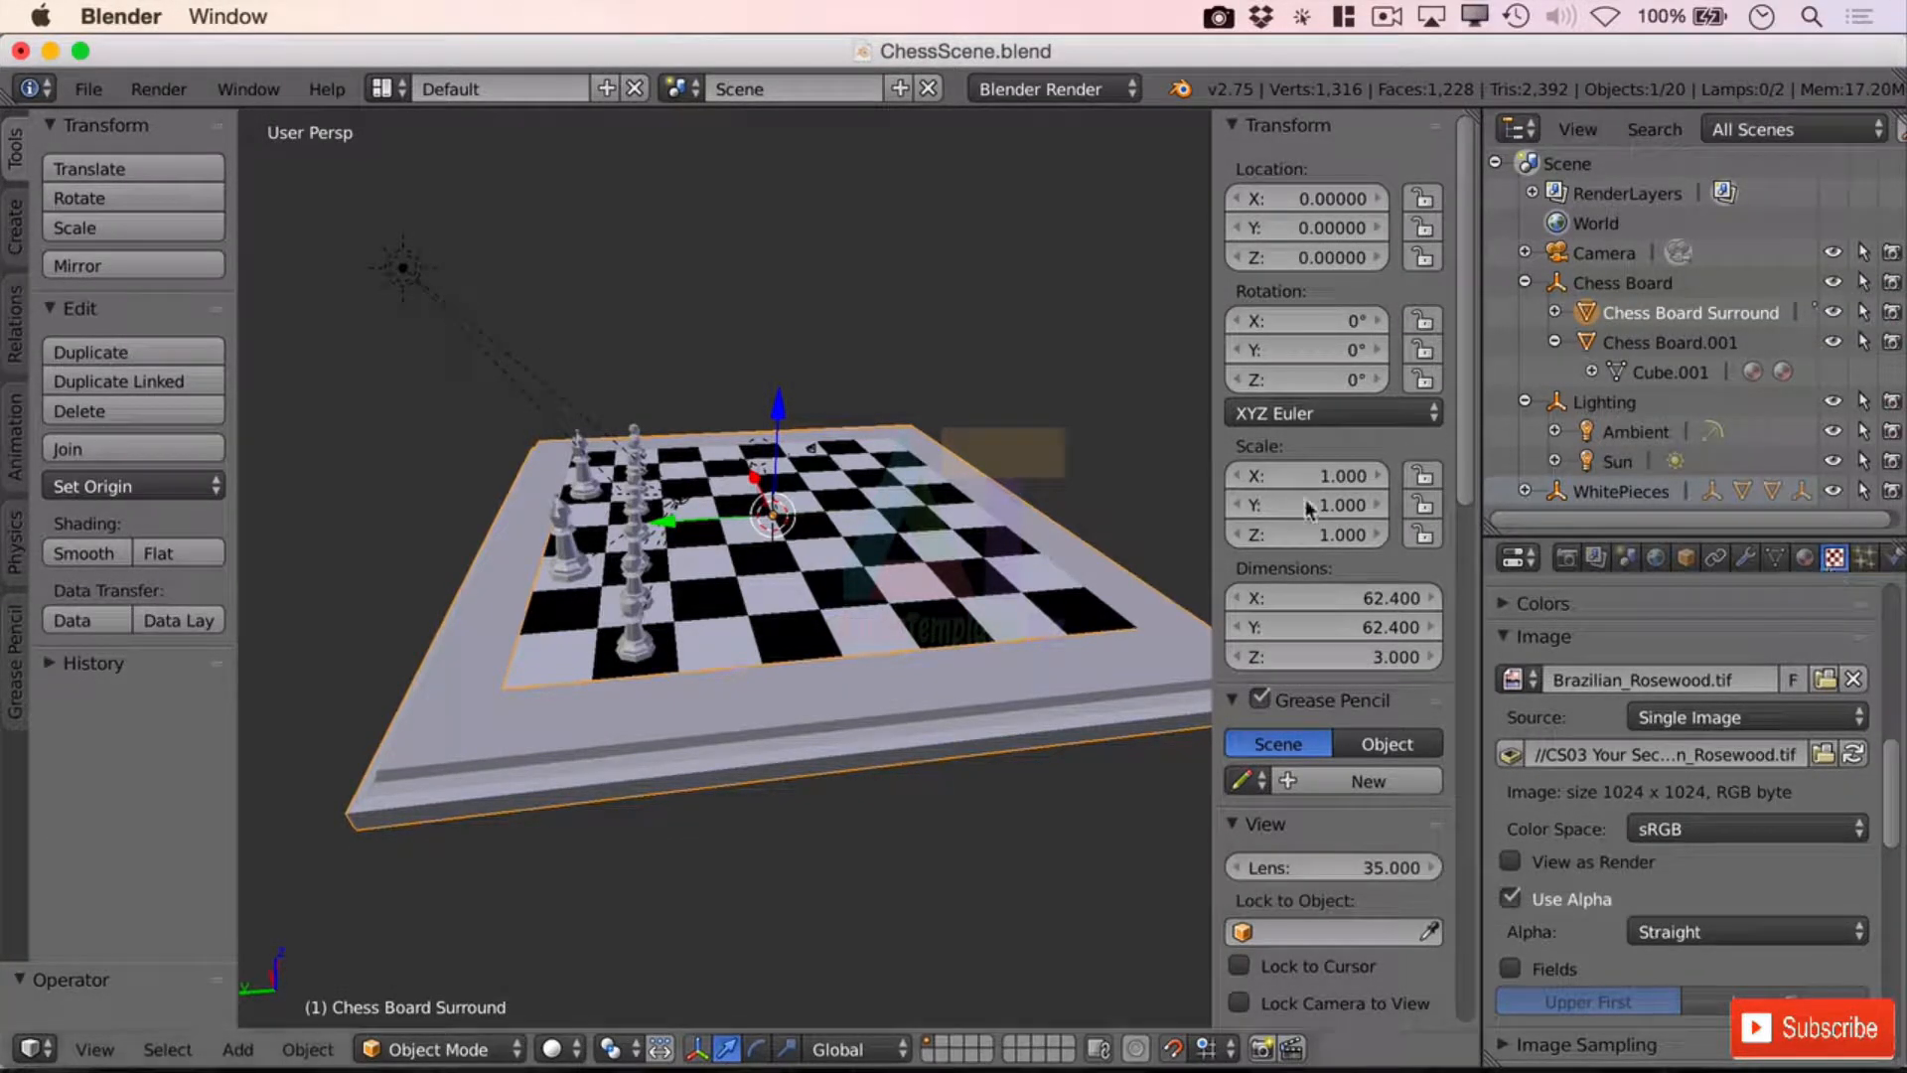
middle_click_drag(581, 497, 752, 508)
middle_click_drag(739, 669, 881, 633)
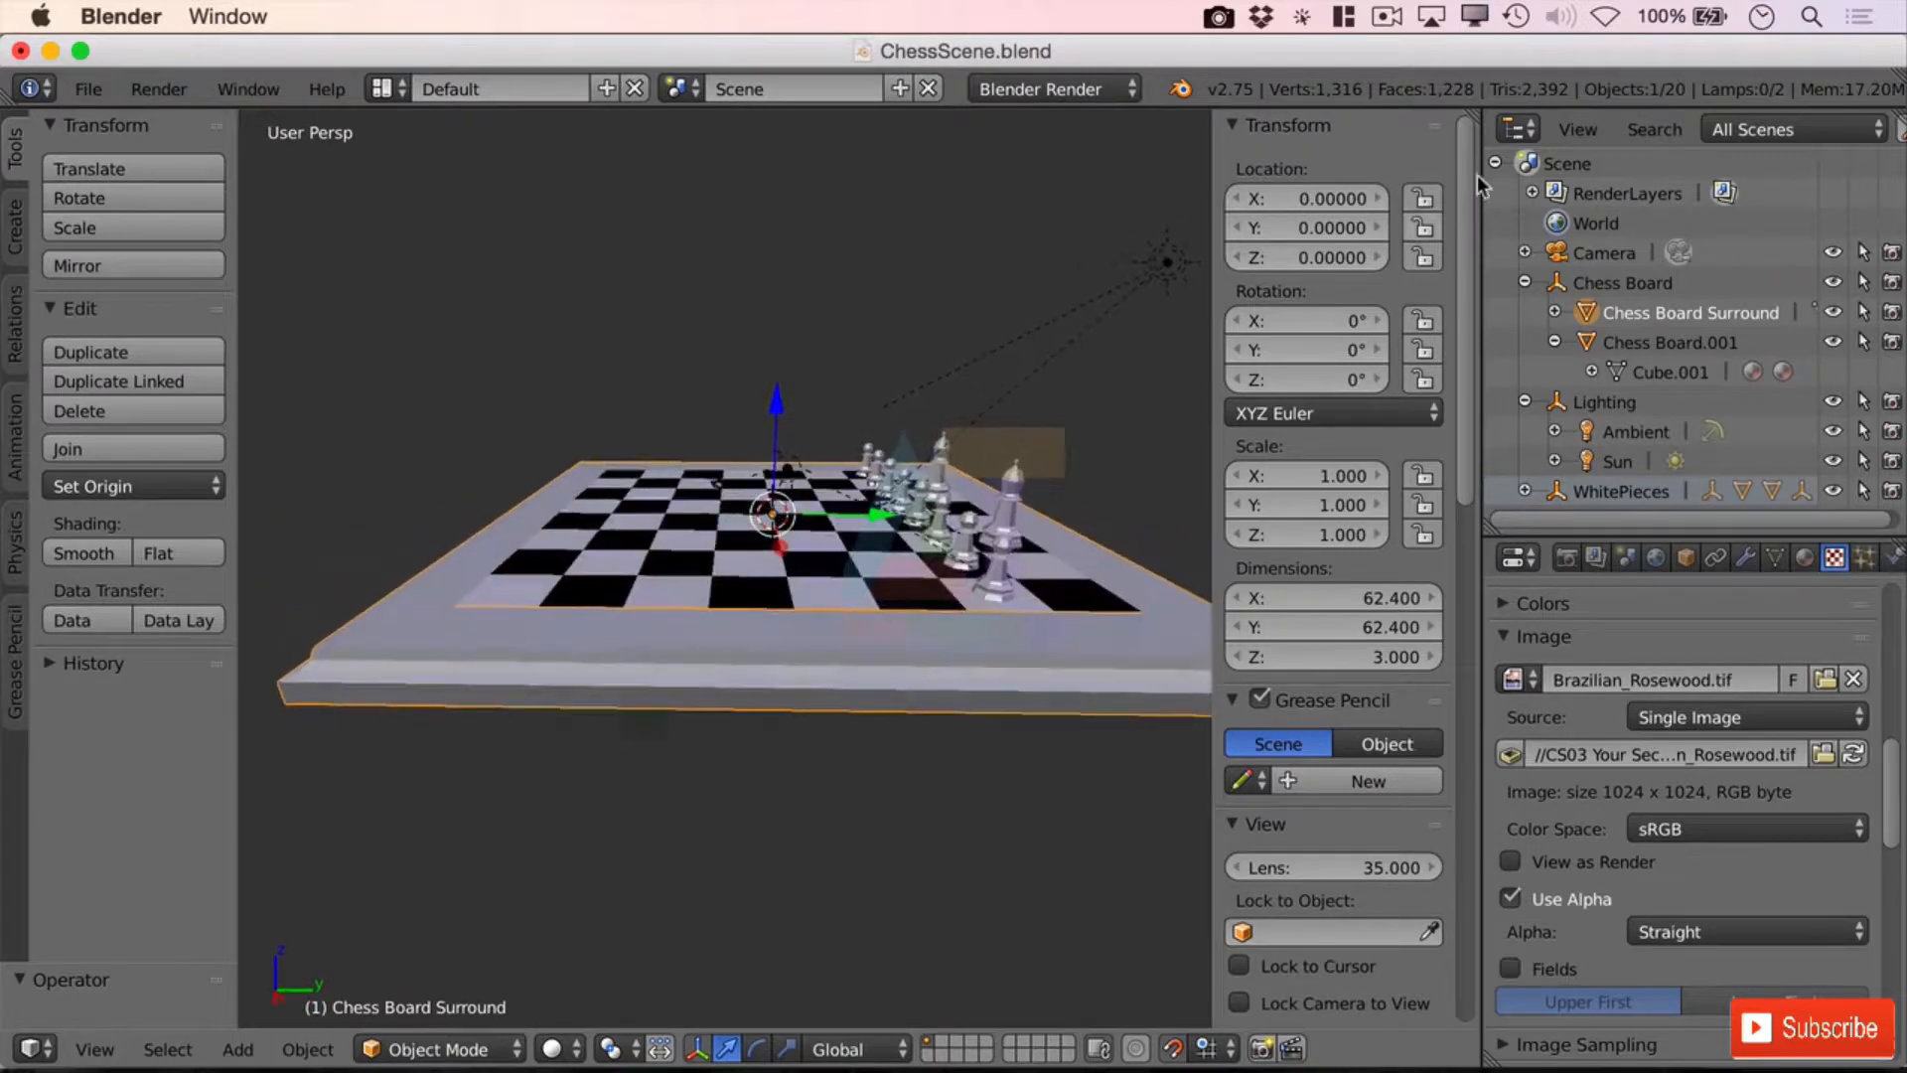
Step: Select the camera and switch the 3D view to look through the active camera
left_click(1551, 253)
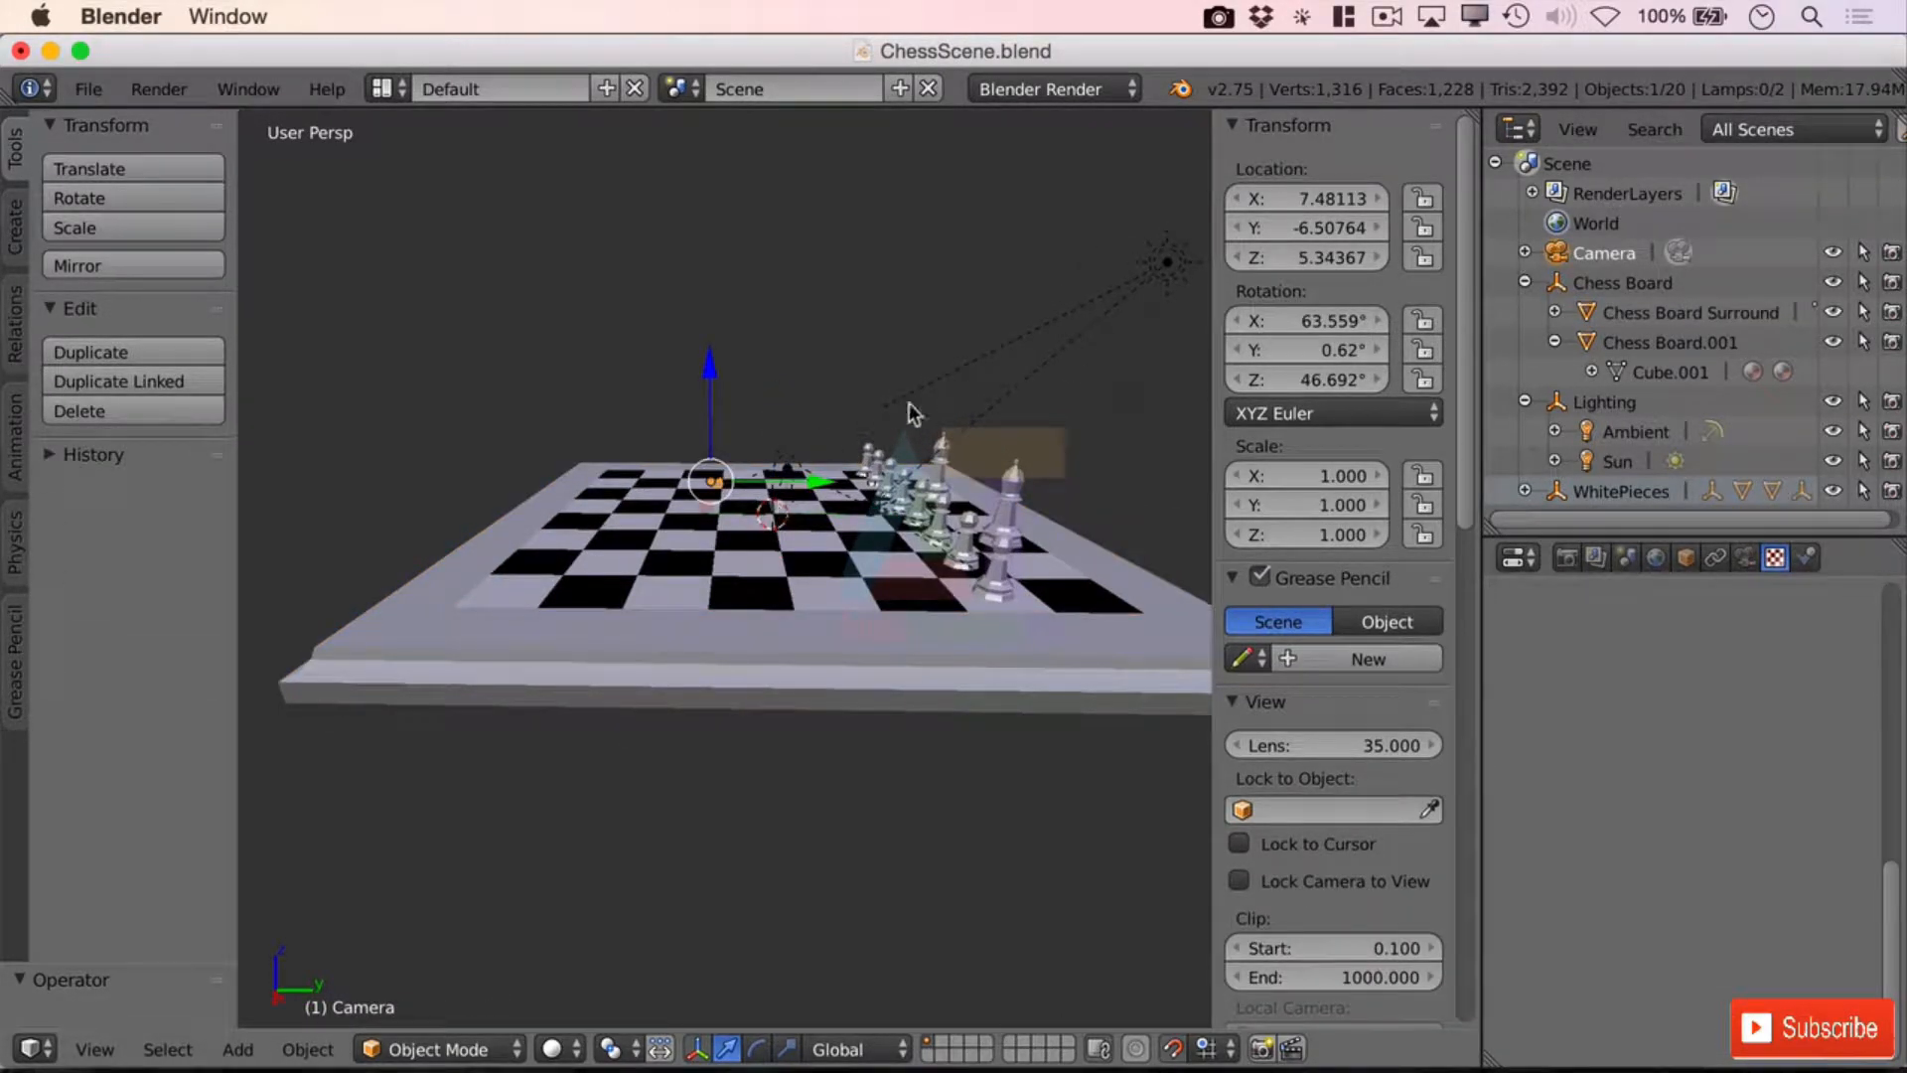
scroll(911, 399, "up", 5)
scroll(911, 399, "down", 4)
scroll(911, 399, "up", 4)
scroll(911, 399, "down", 4)
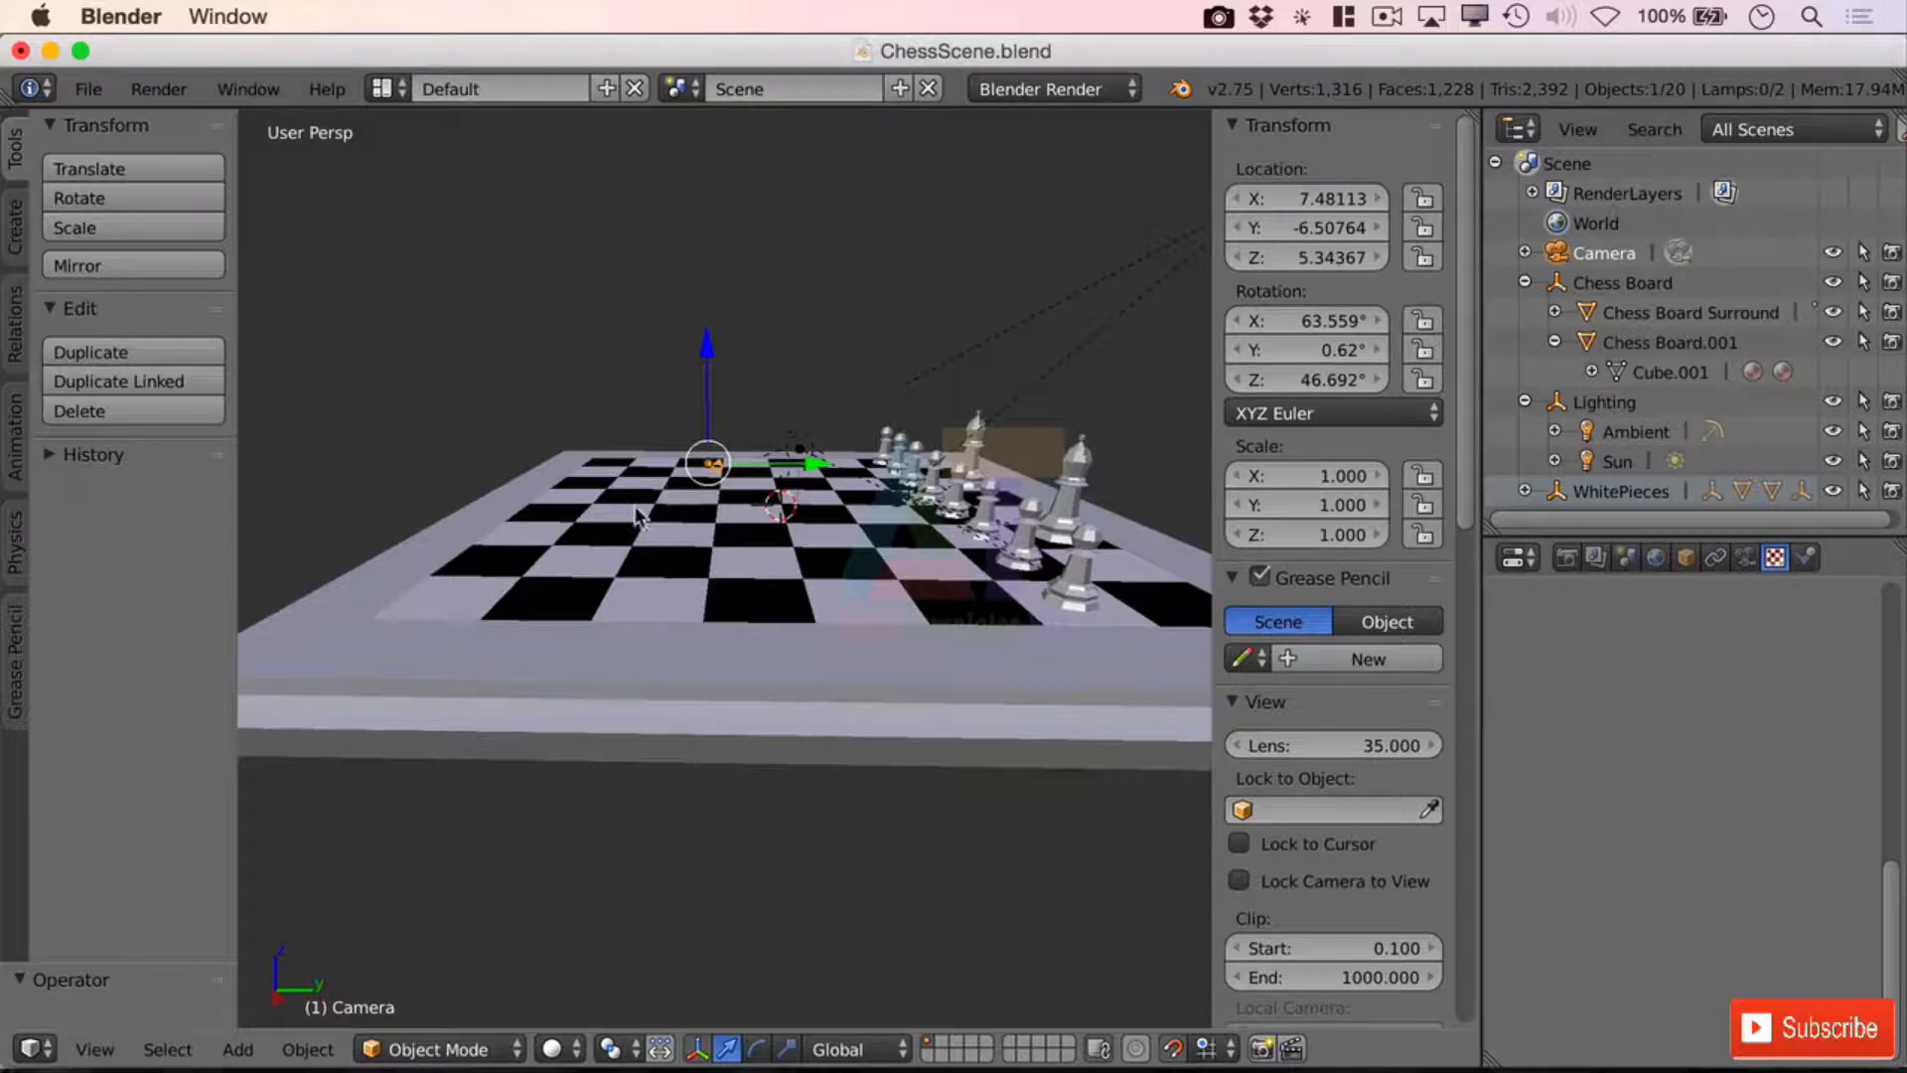
left_click(96, 1051)
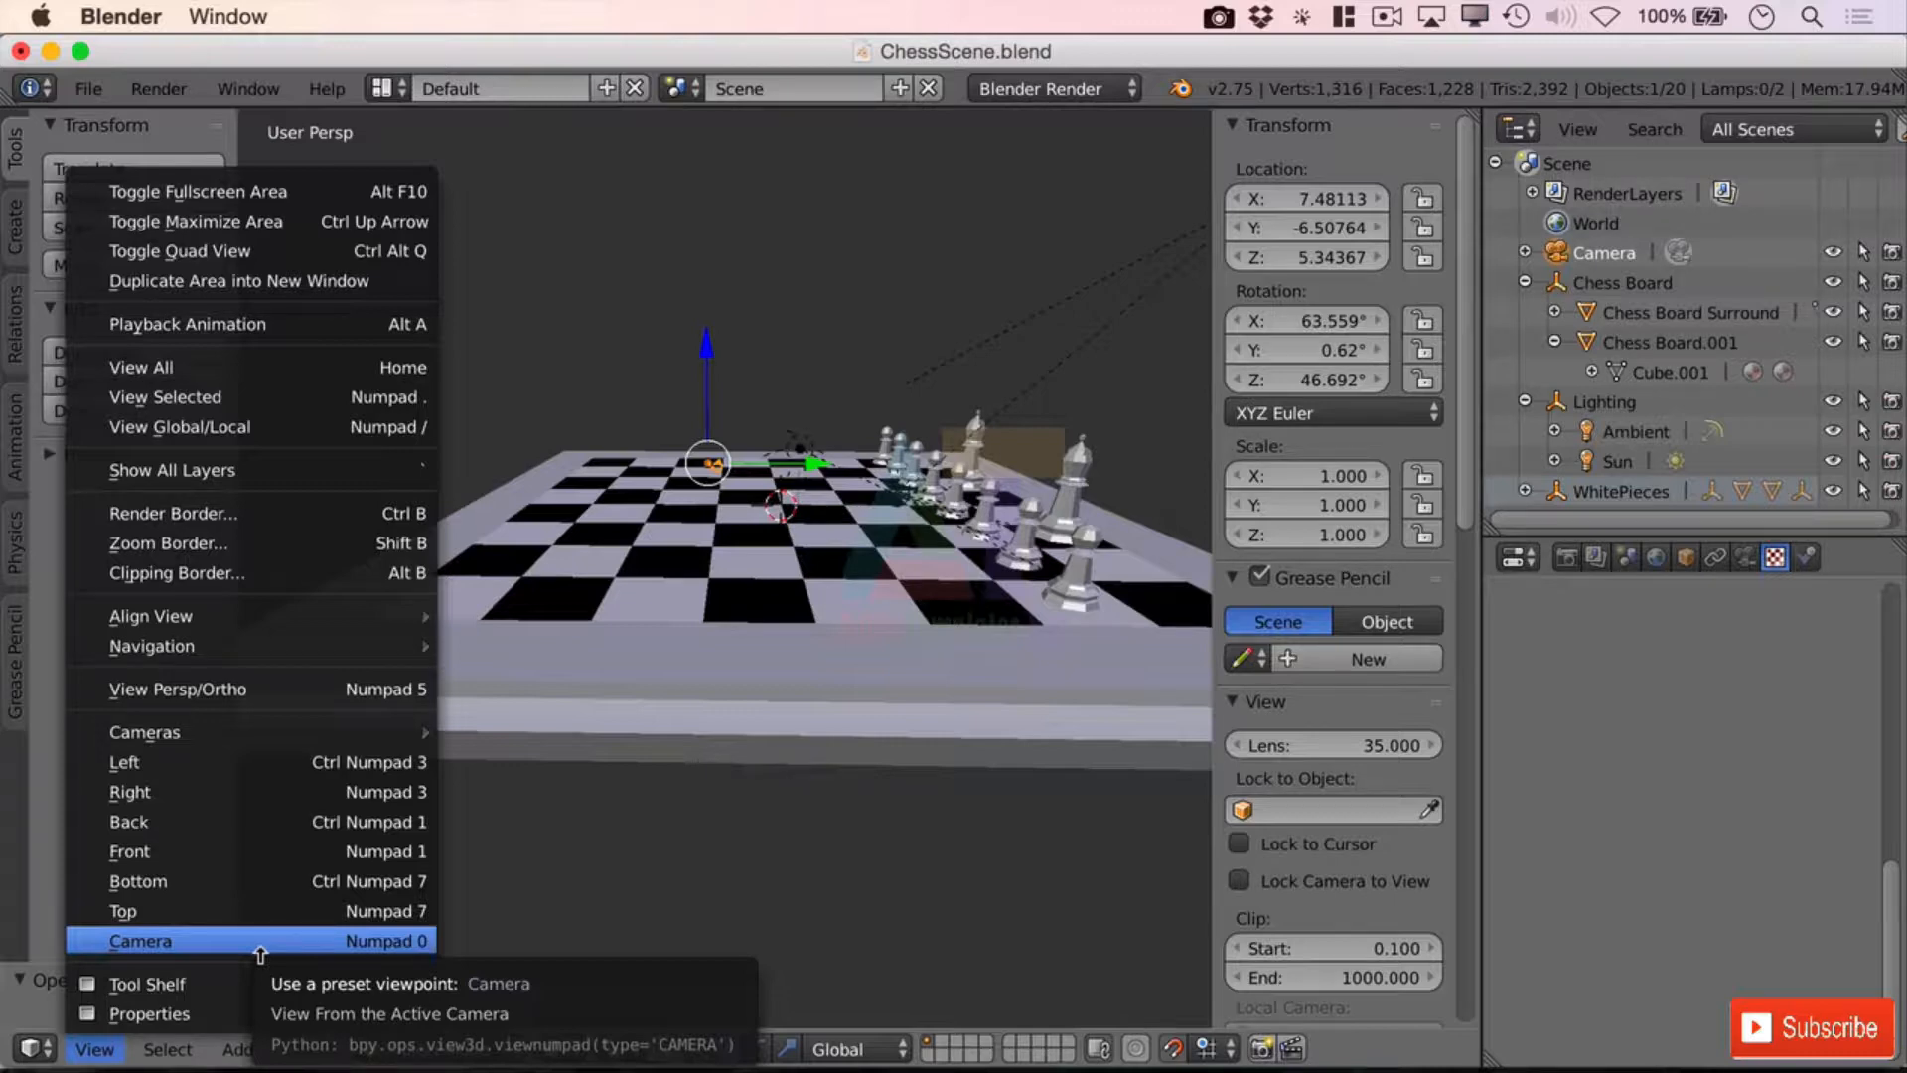
left_click(194, 951)
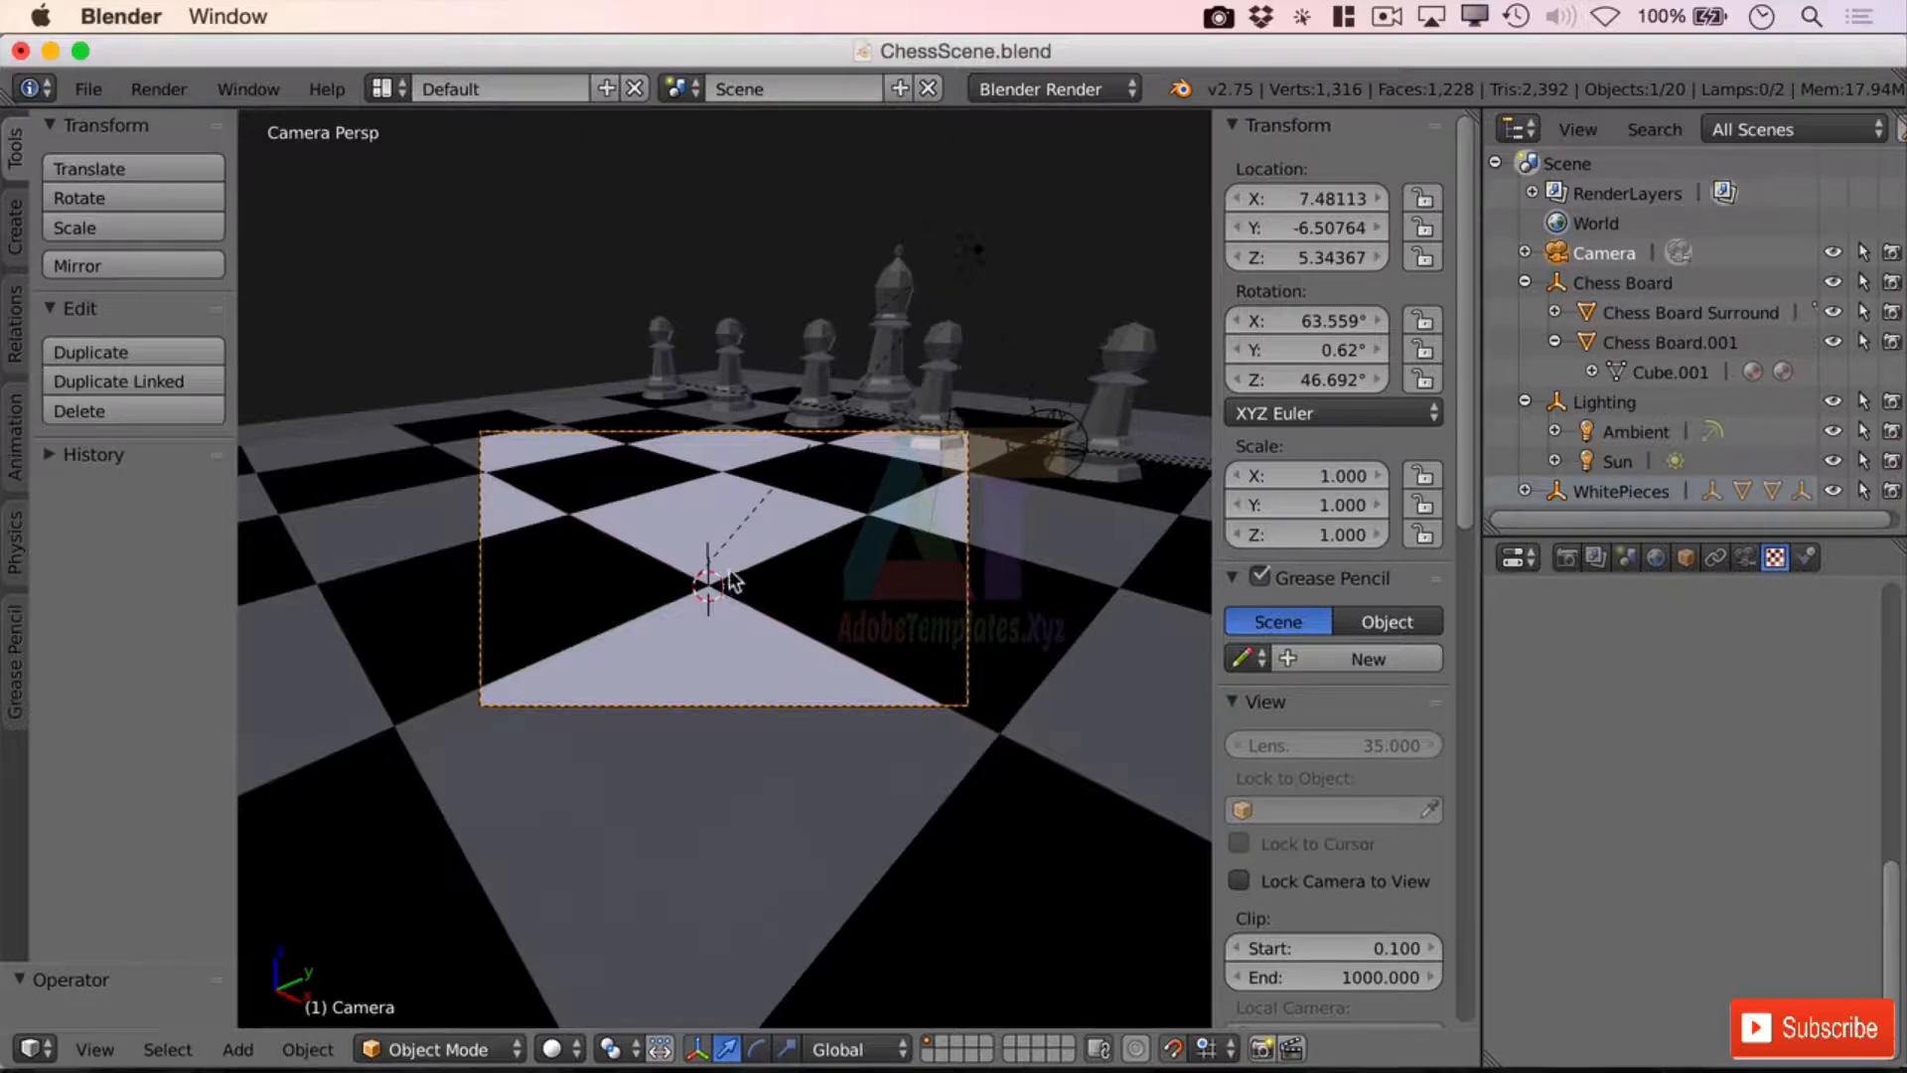
Step: Pull the camera back along its local Z axis to about X 39.4, Y -36.2, Z 27.0, bringing more of the board into frame
key("g")
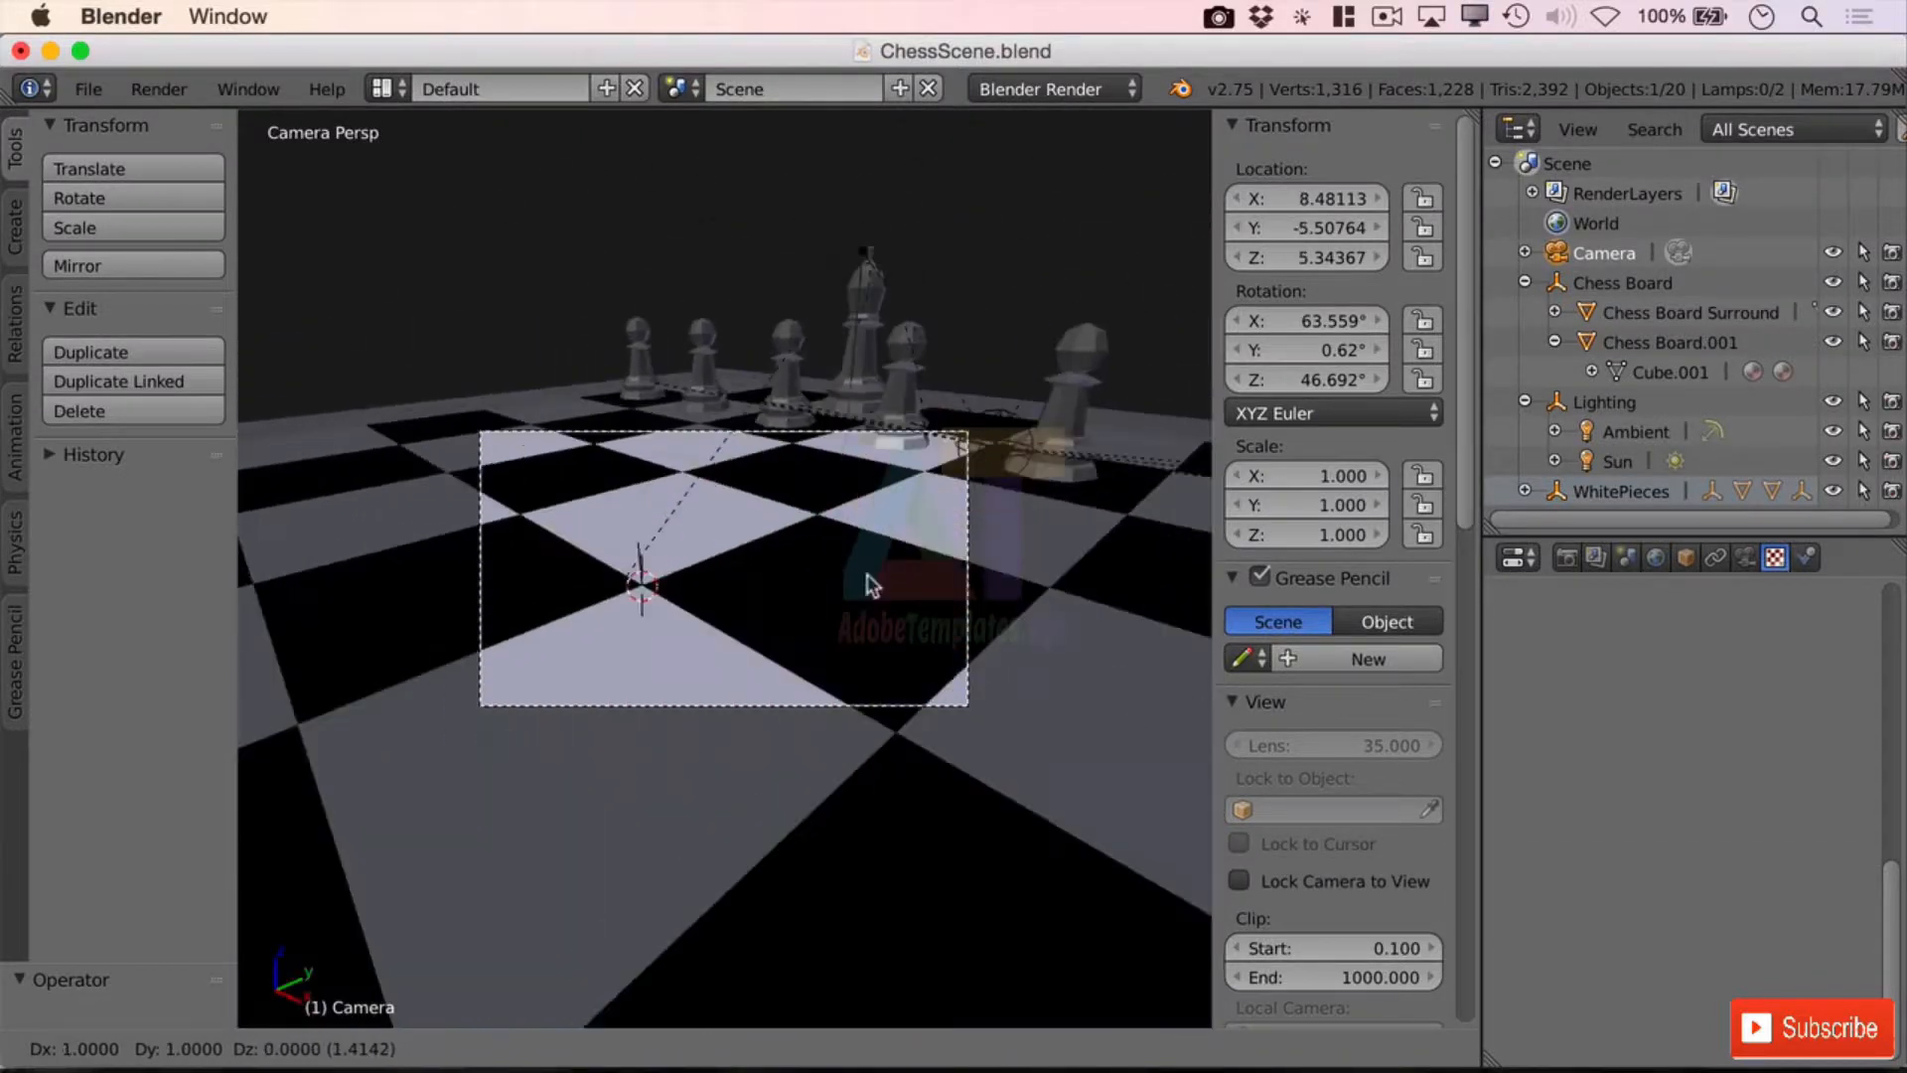
key("Escape")
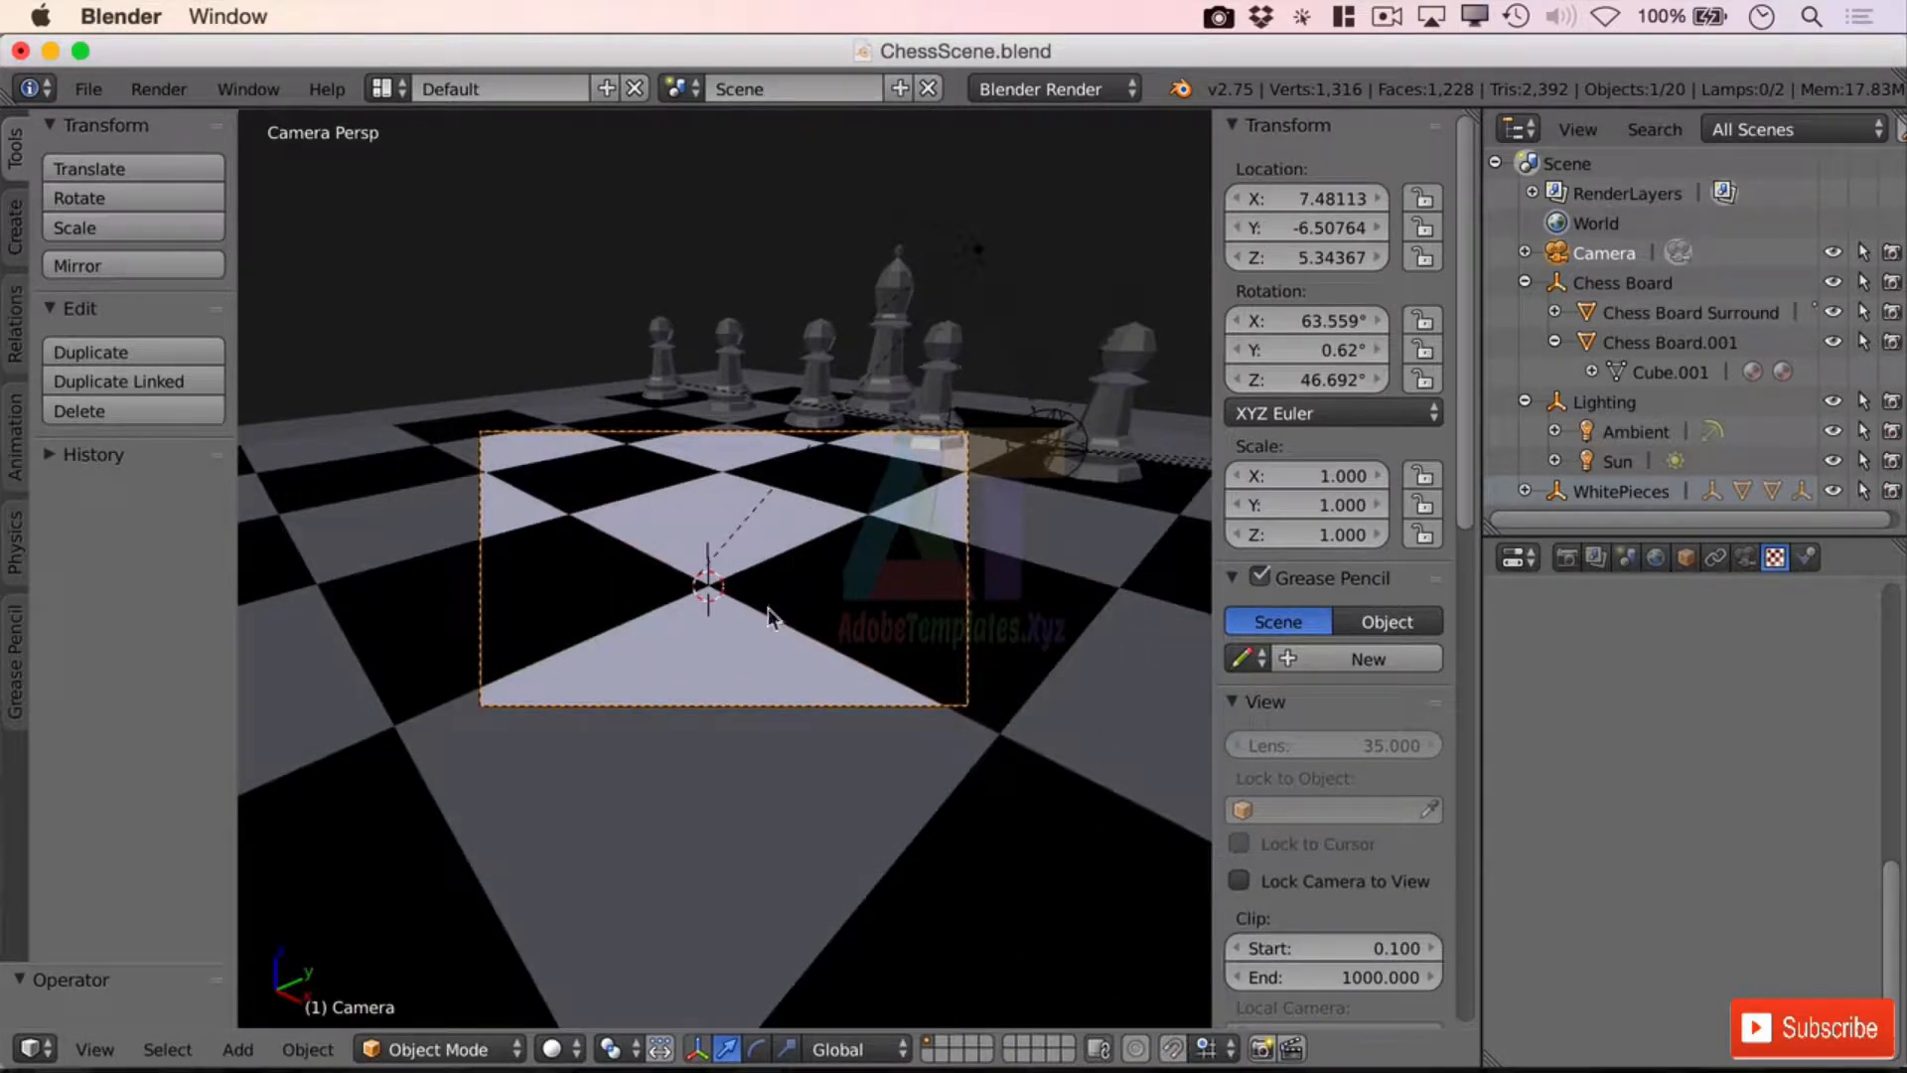
key("g")
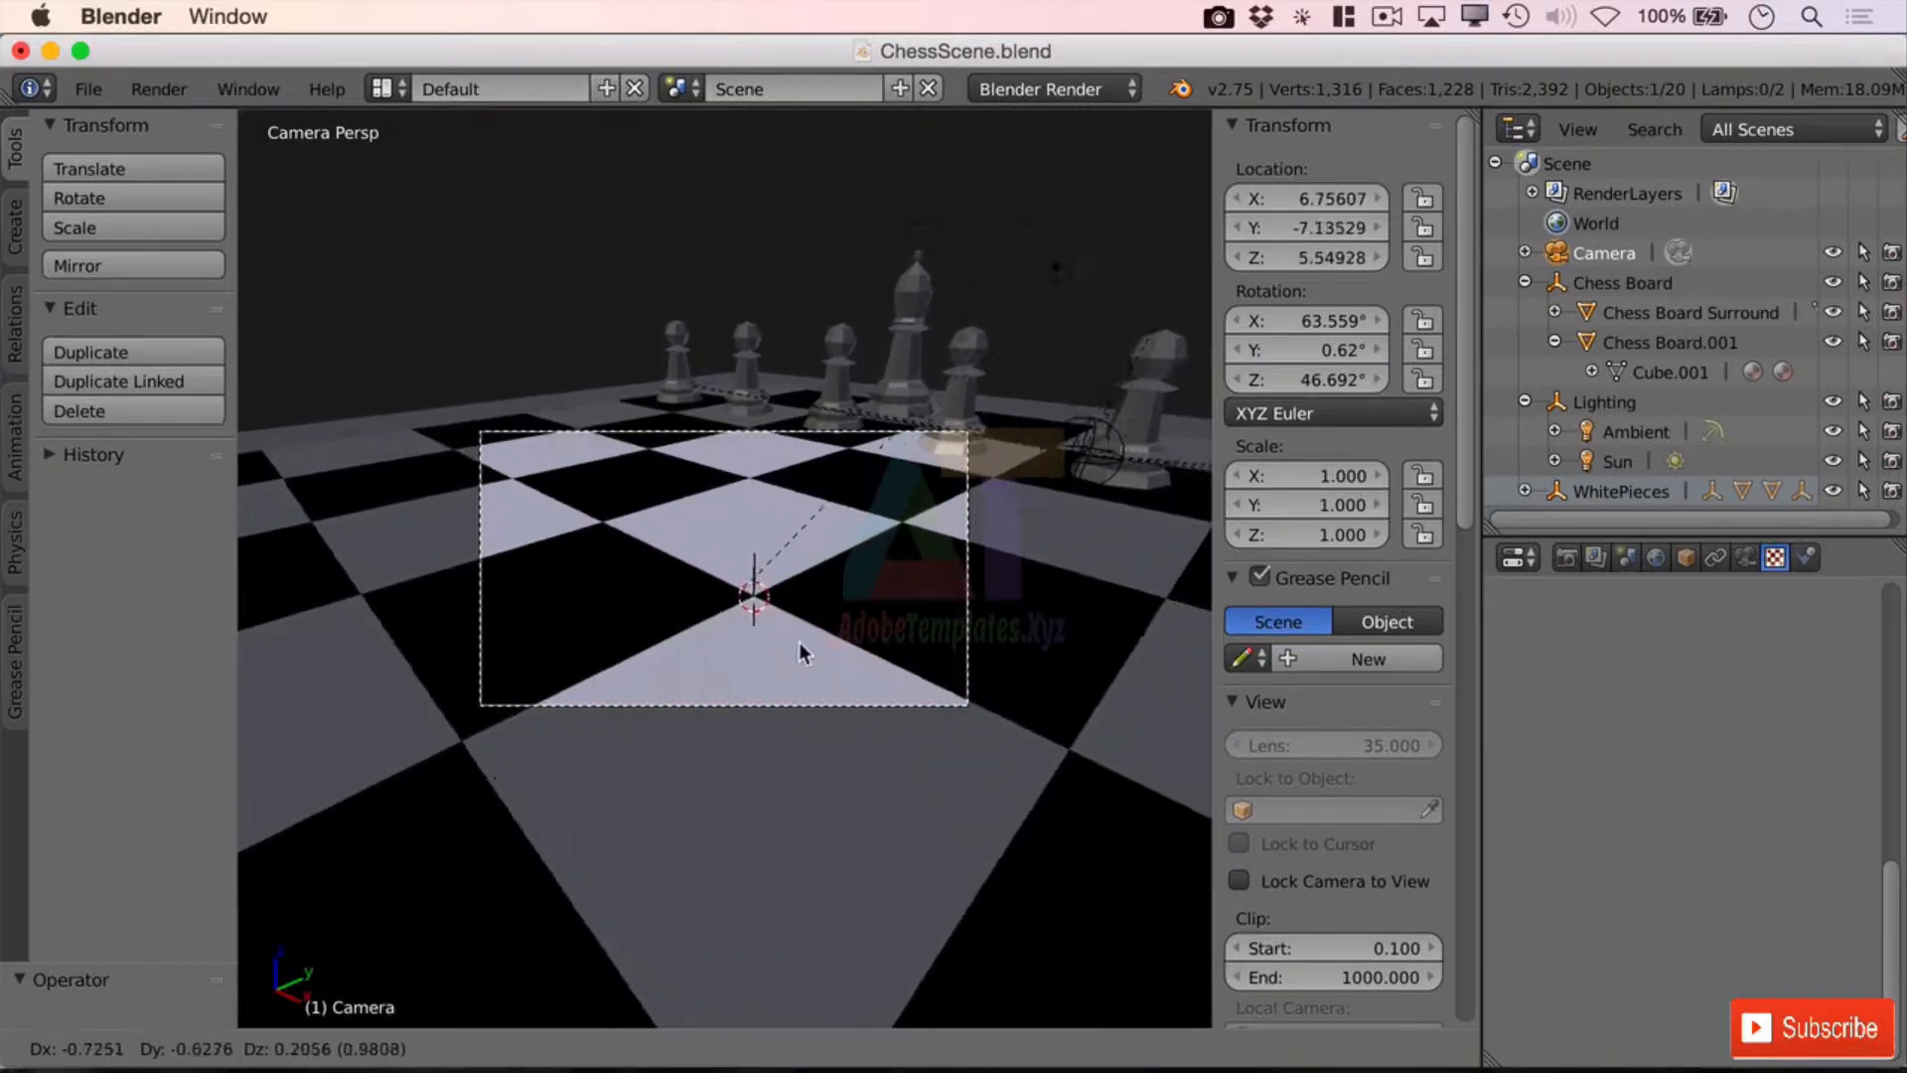
key("z")
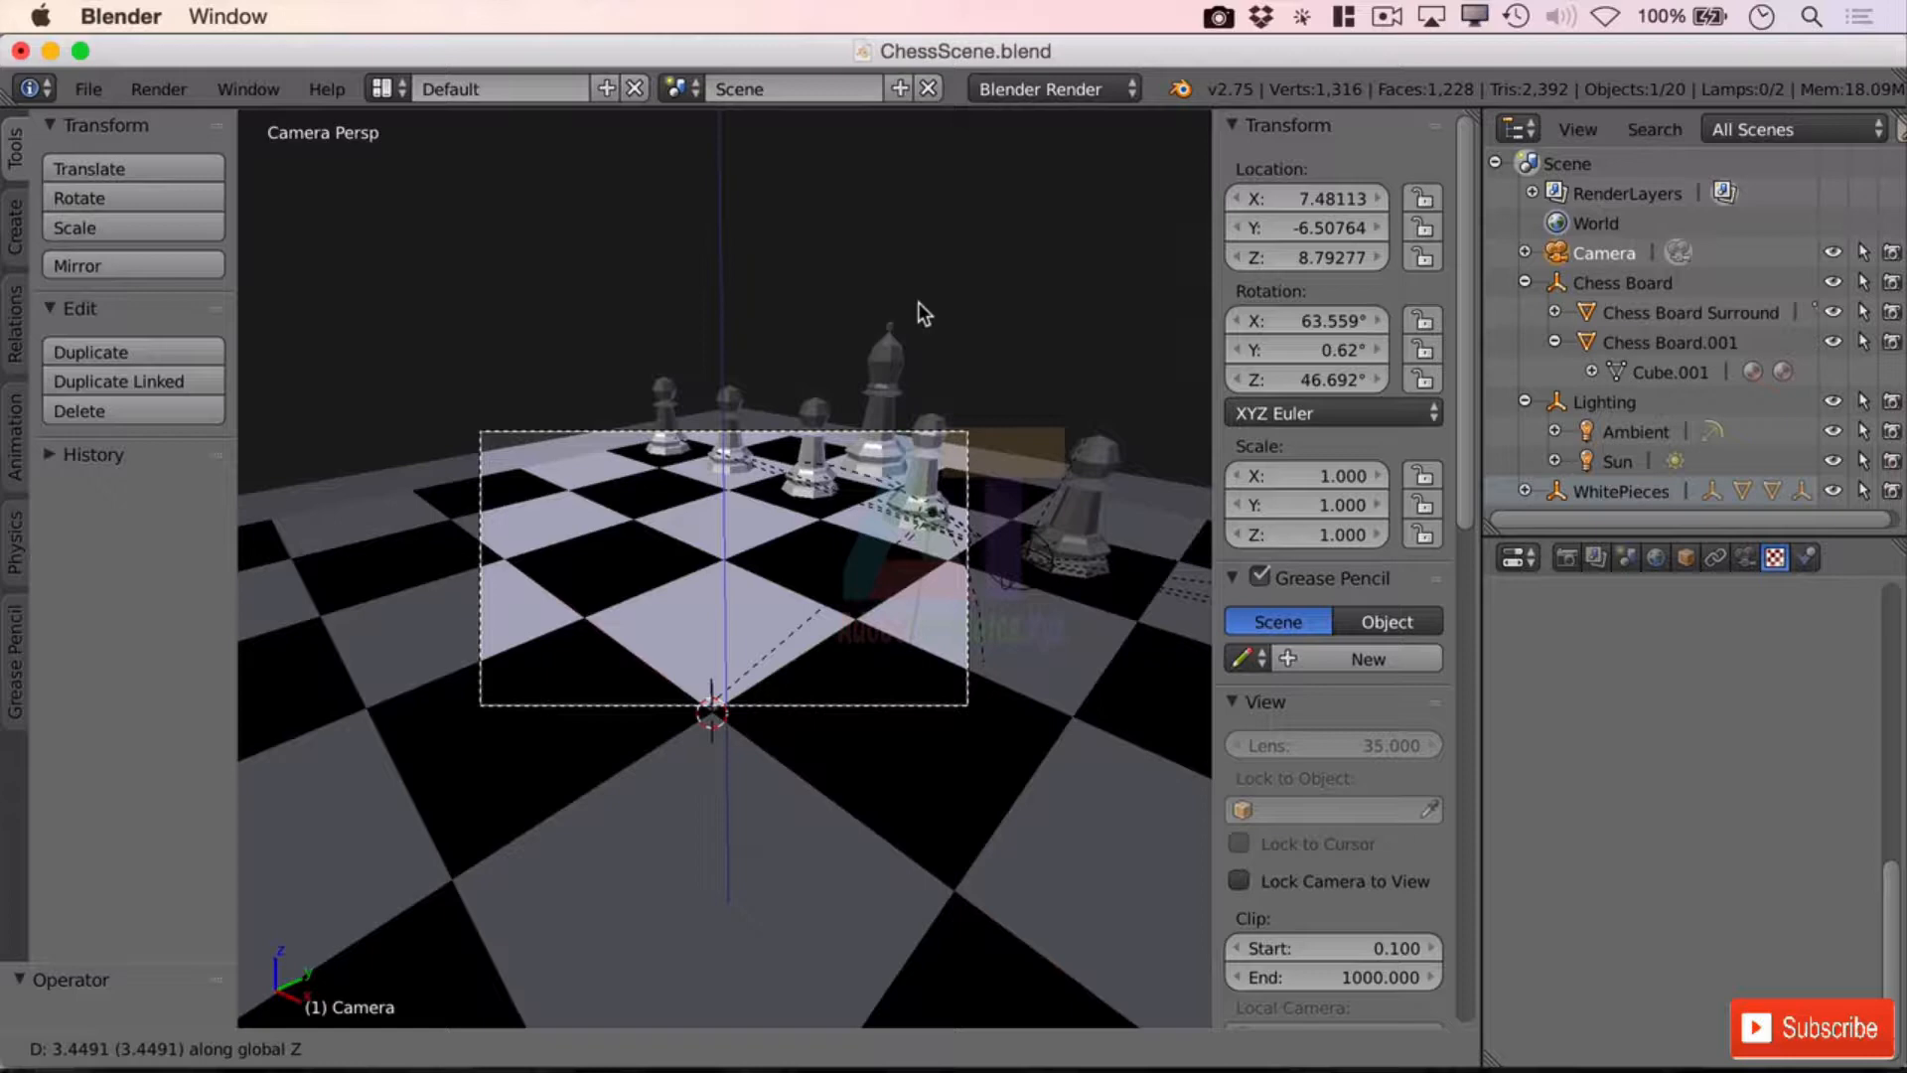
key("z")
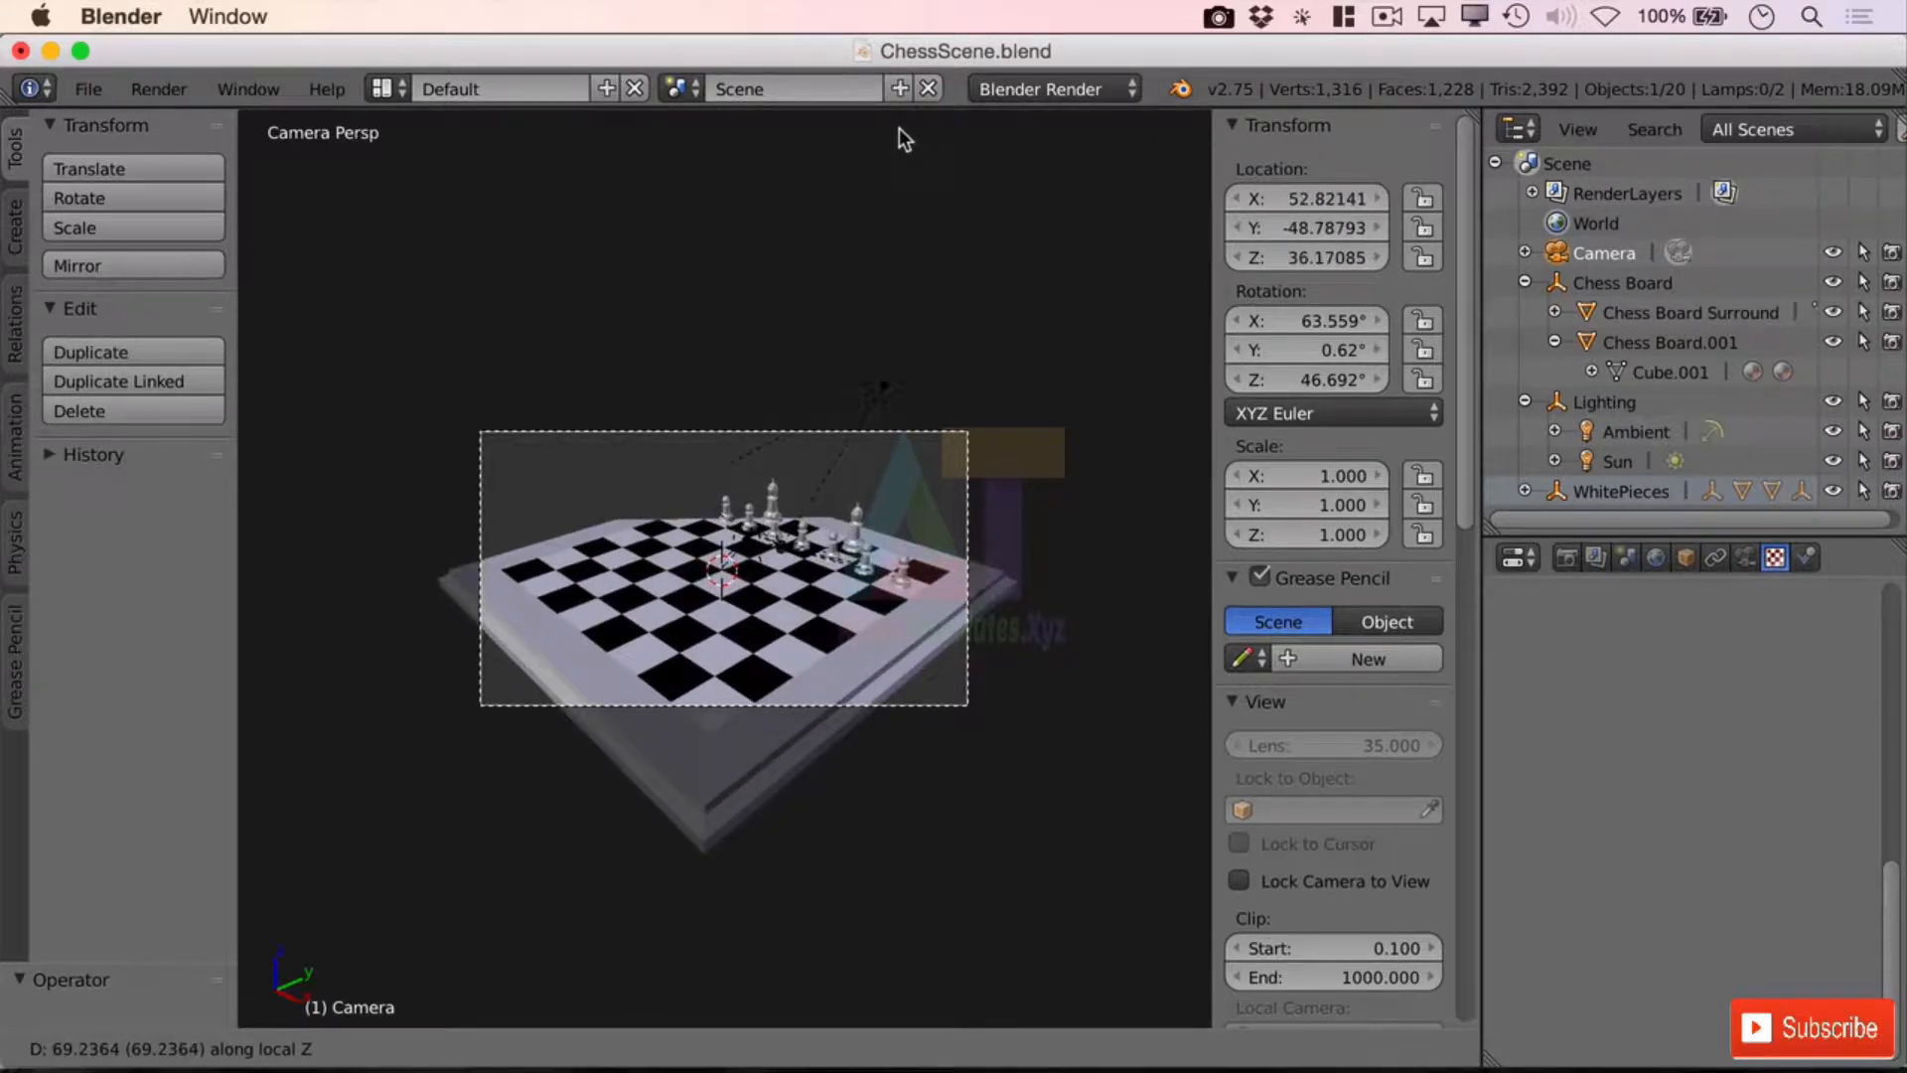
left_click(892, 981)
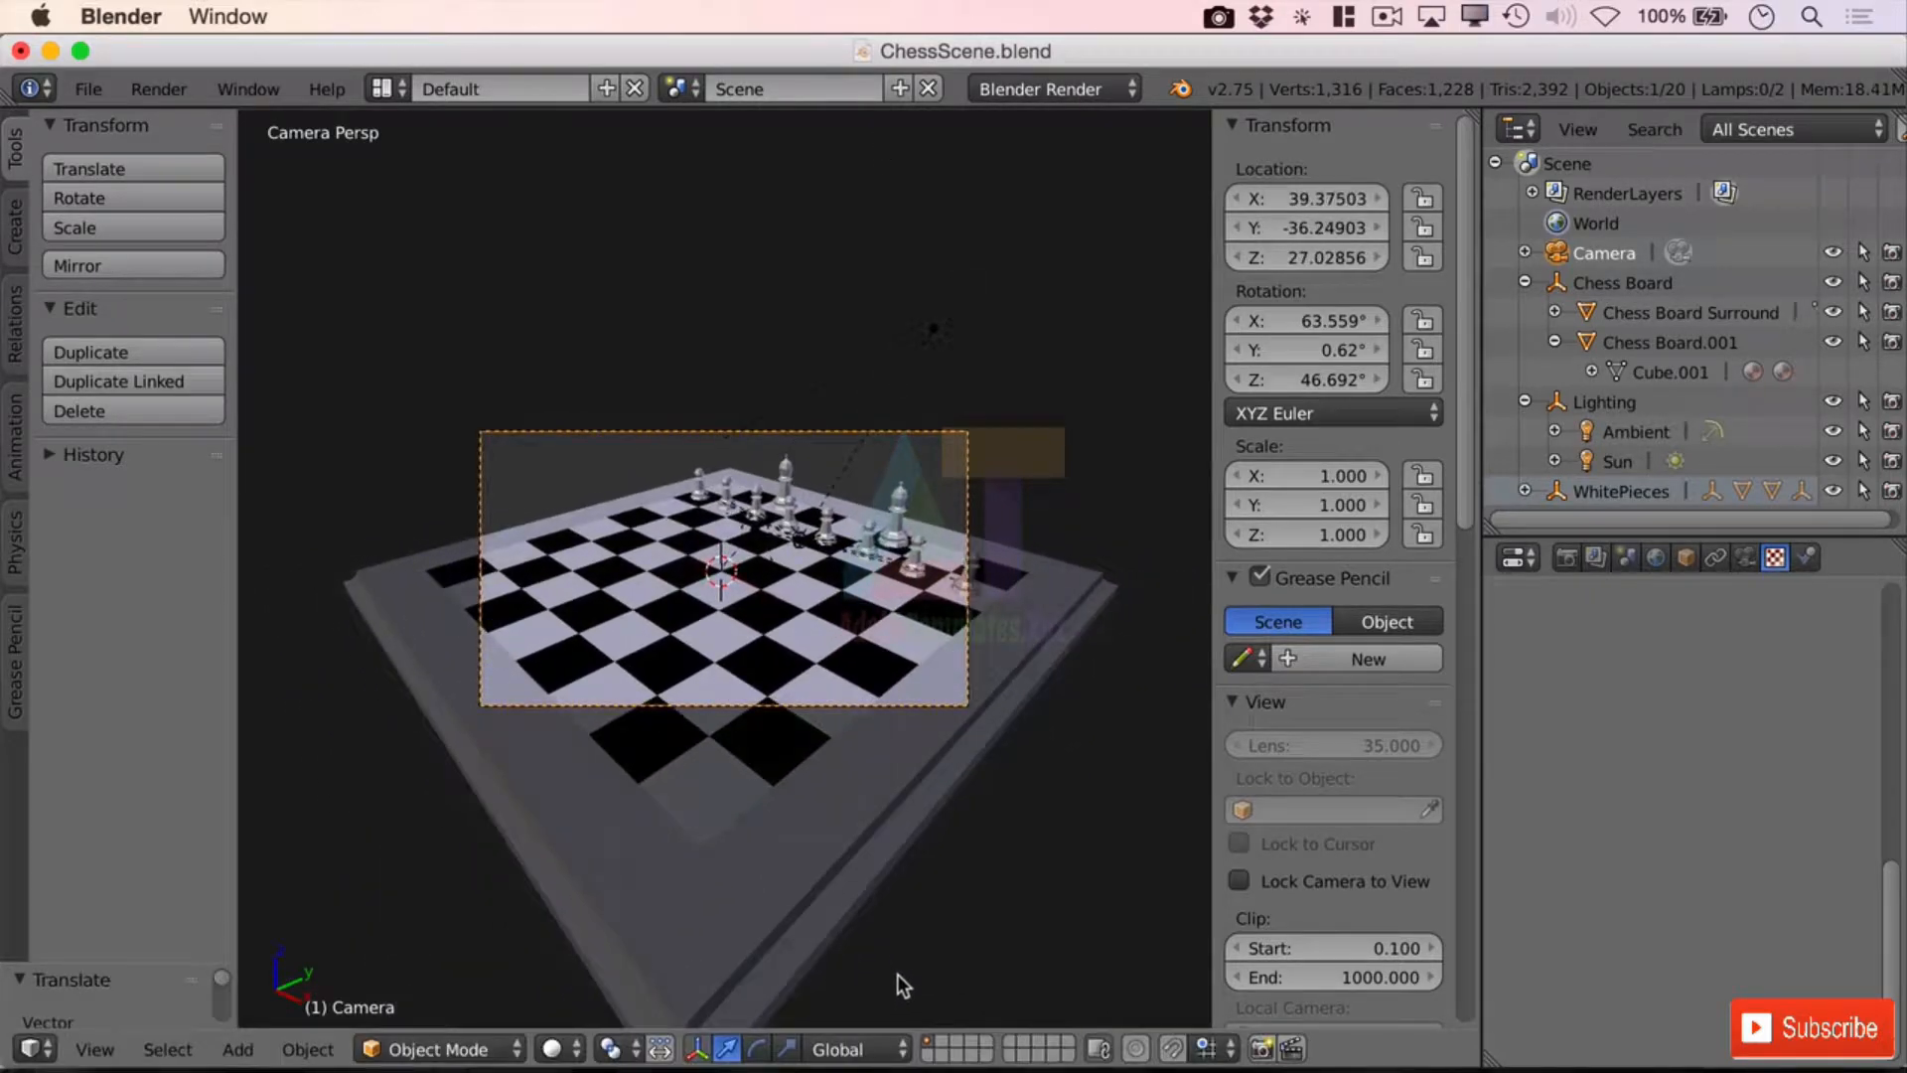
Step: Shift the camera slightly down along its local Y axis to about X 39.6, Y -36.4, Z 26.5
key("x")
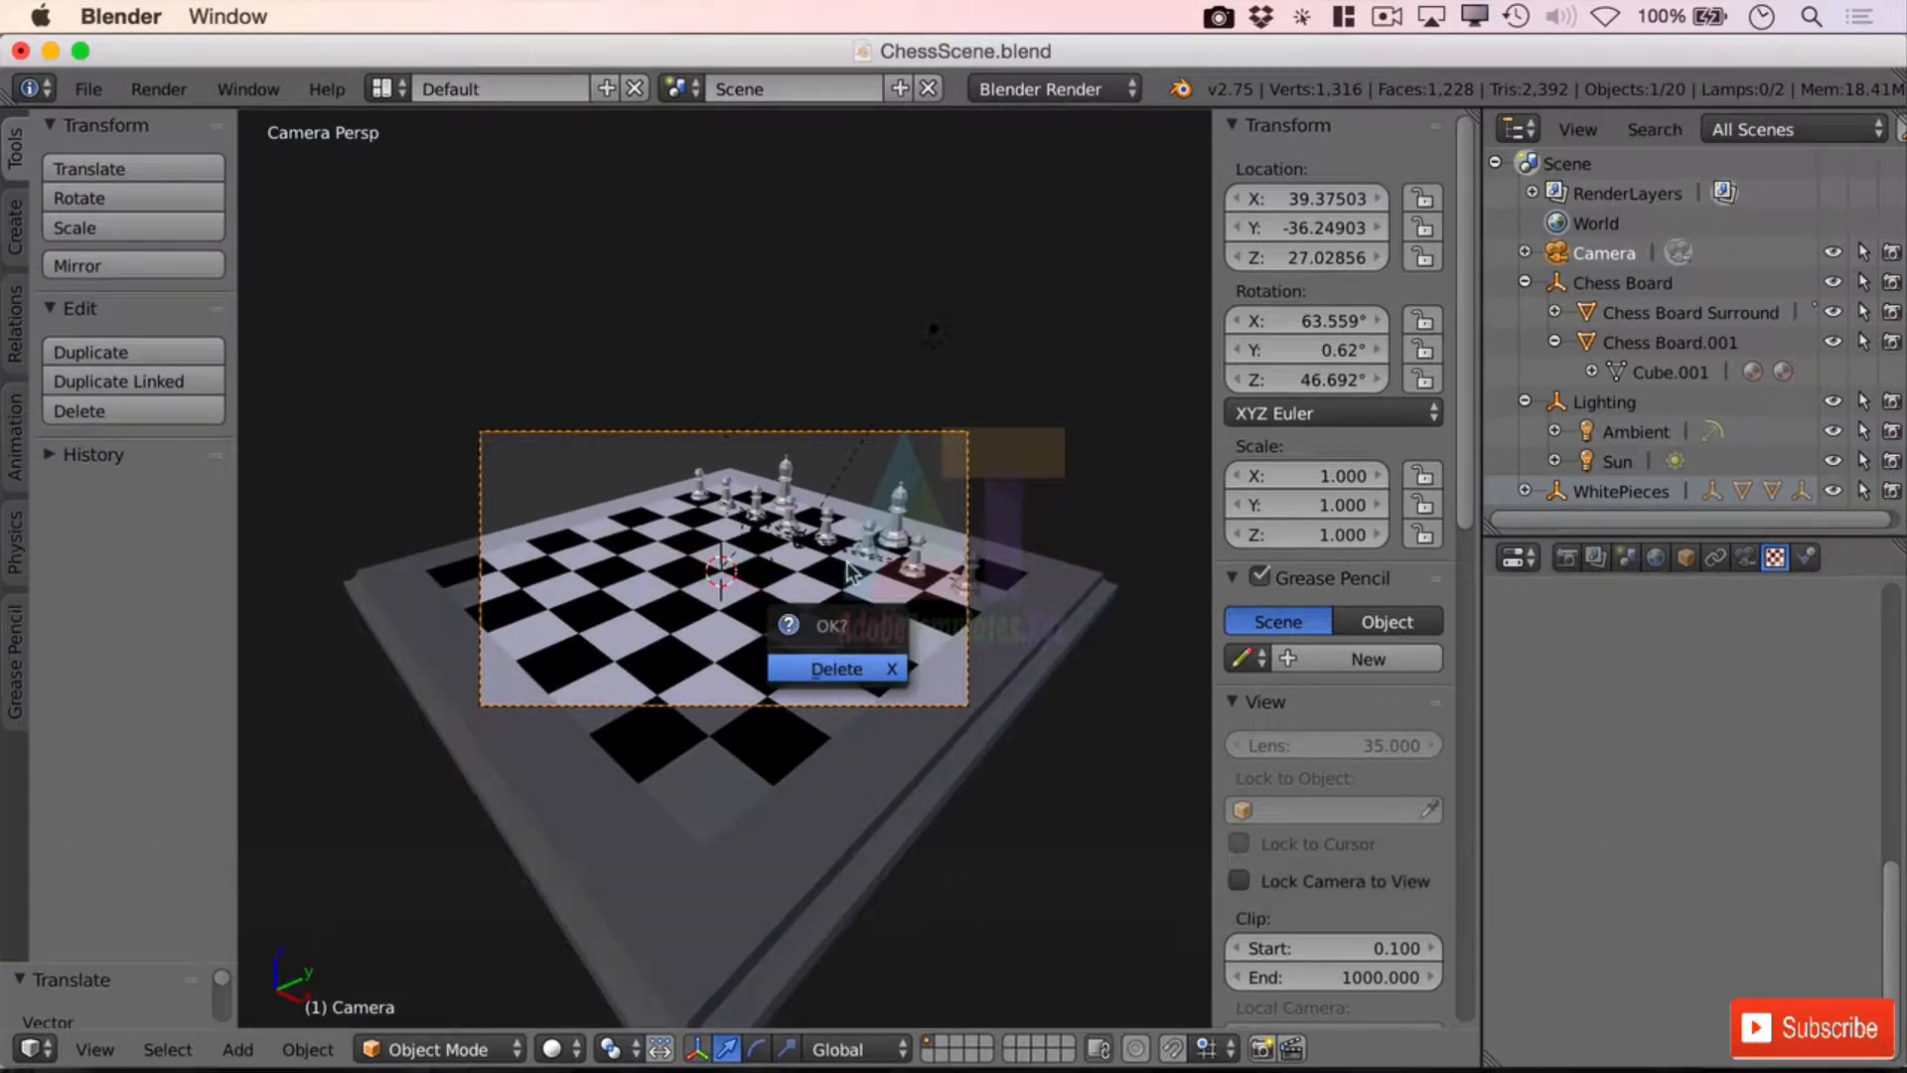
key("Escape")
key("g")
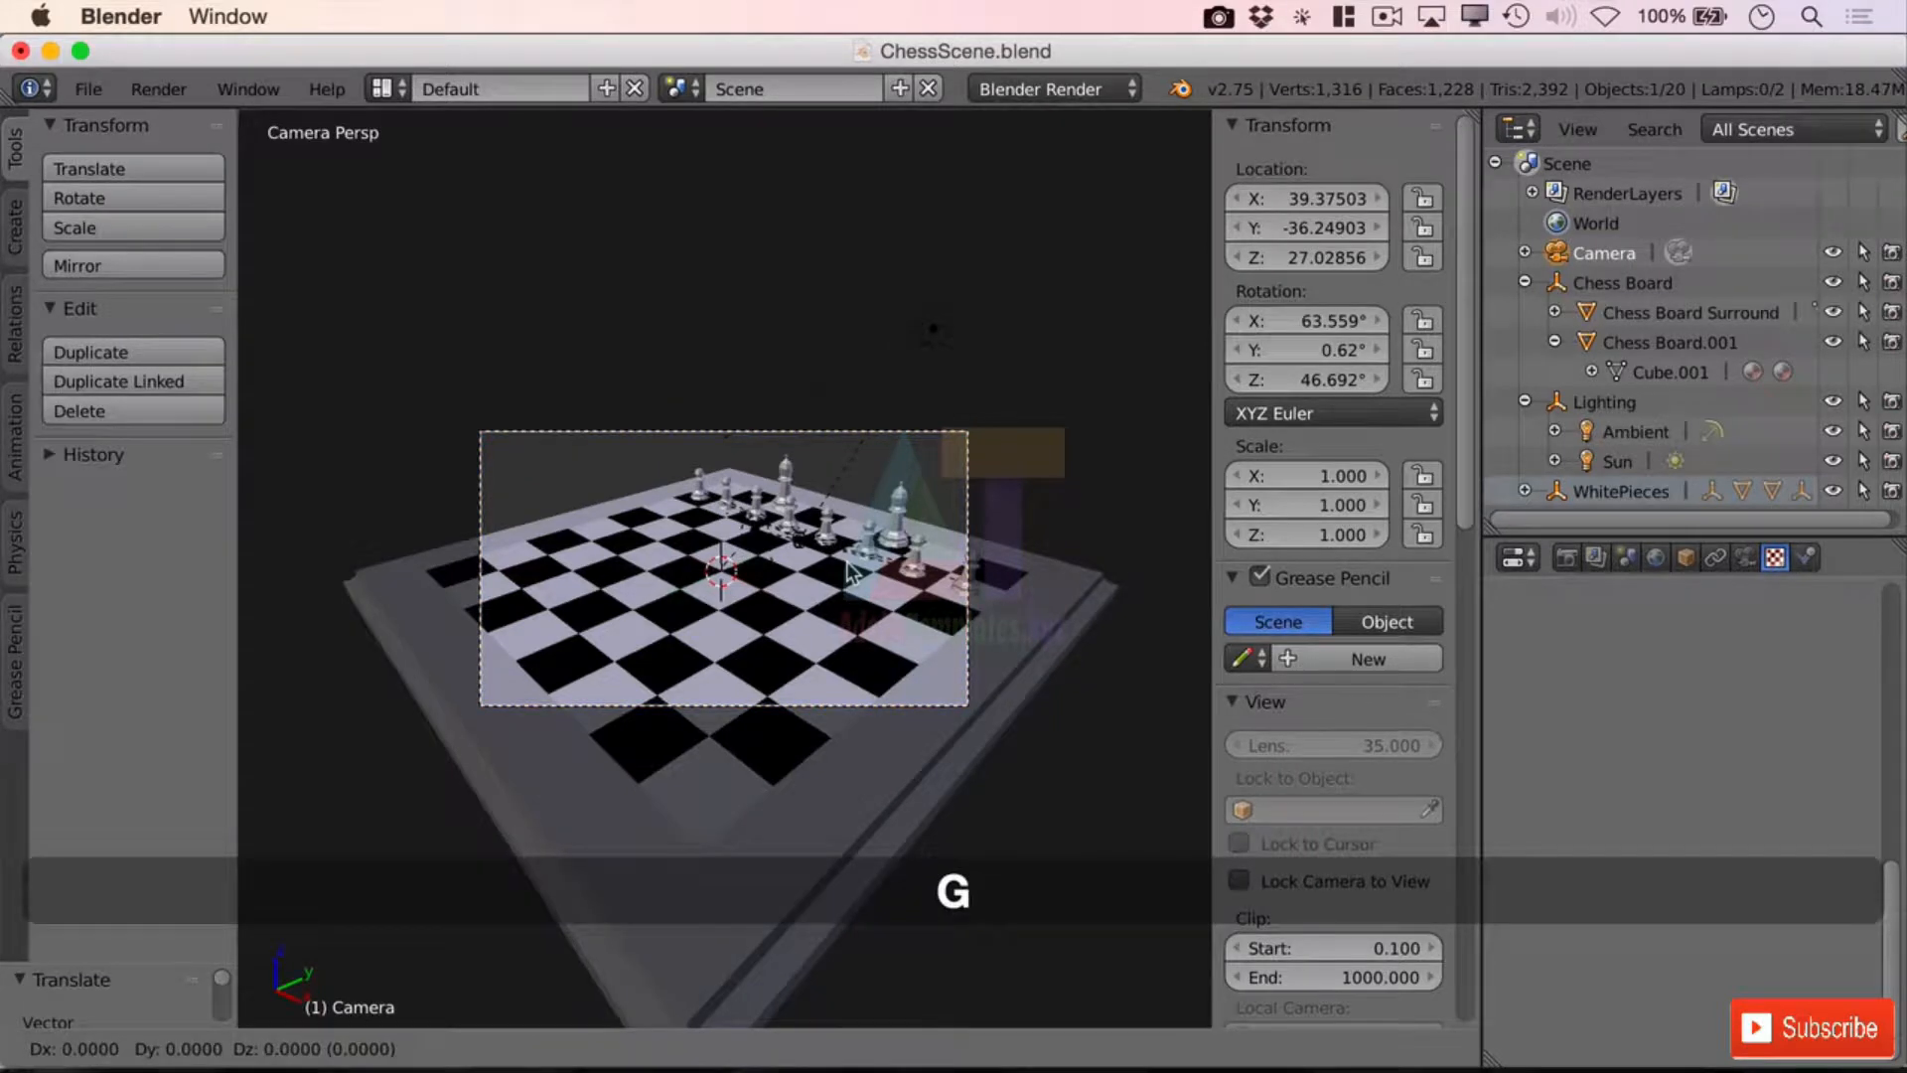
key("x")
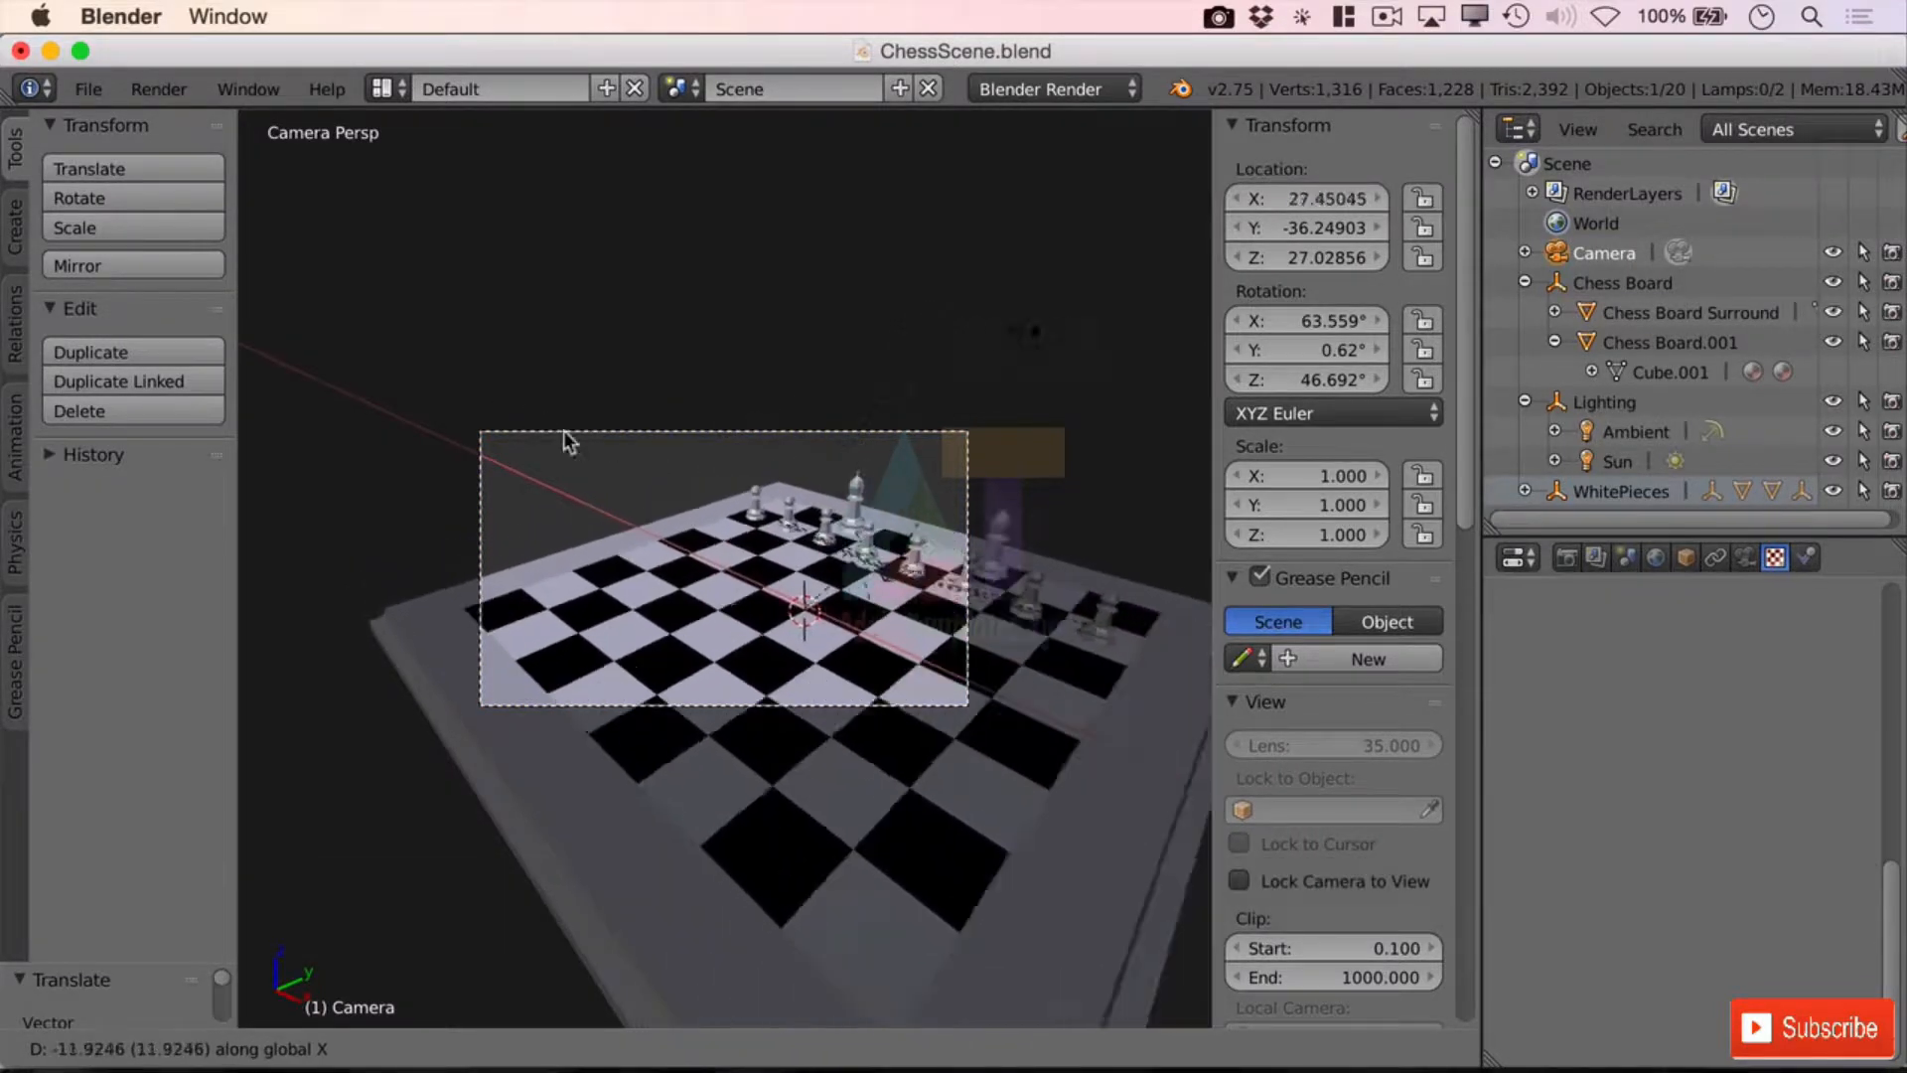
key("x")
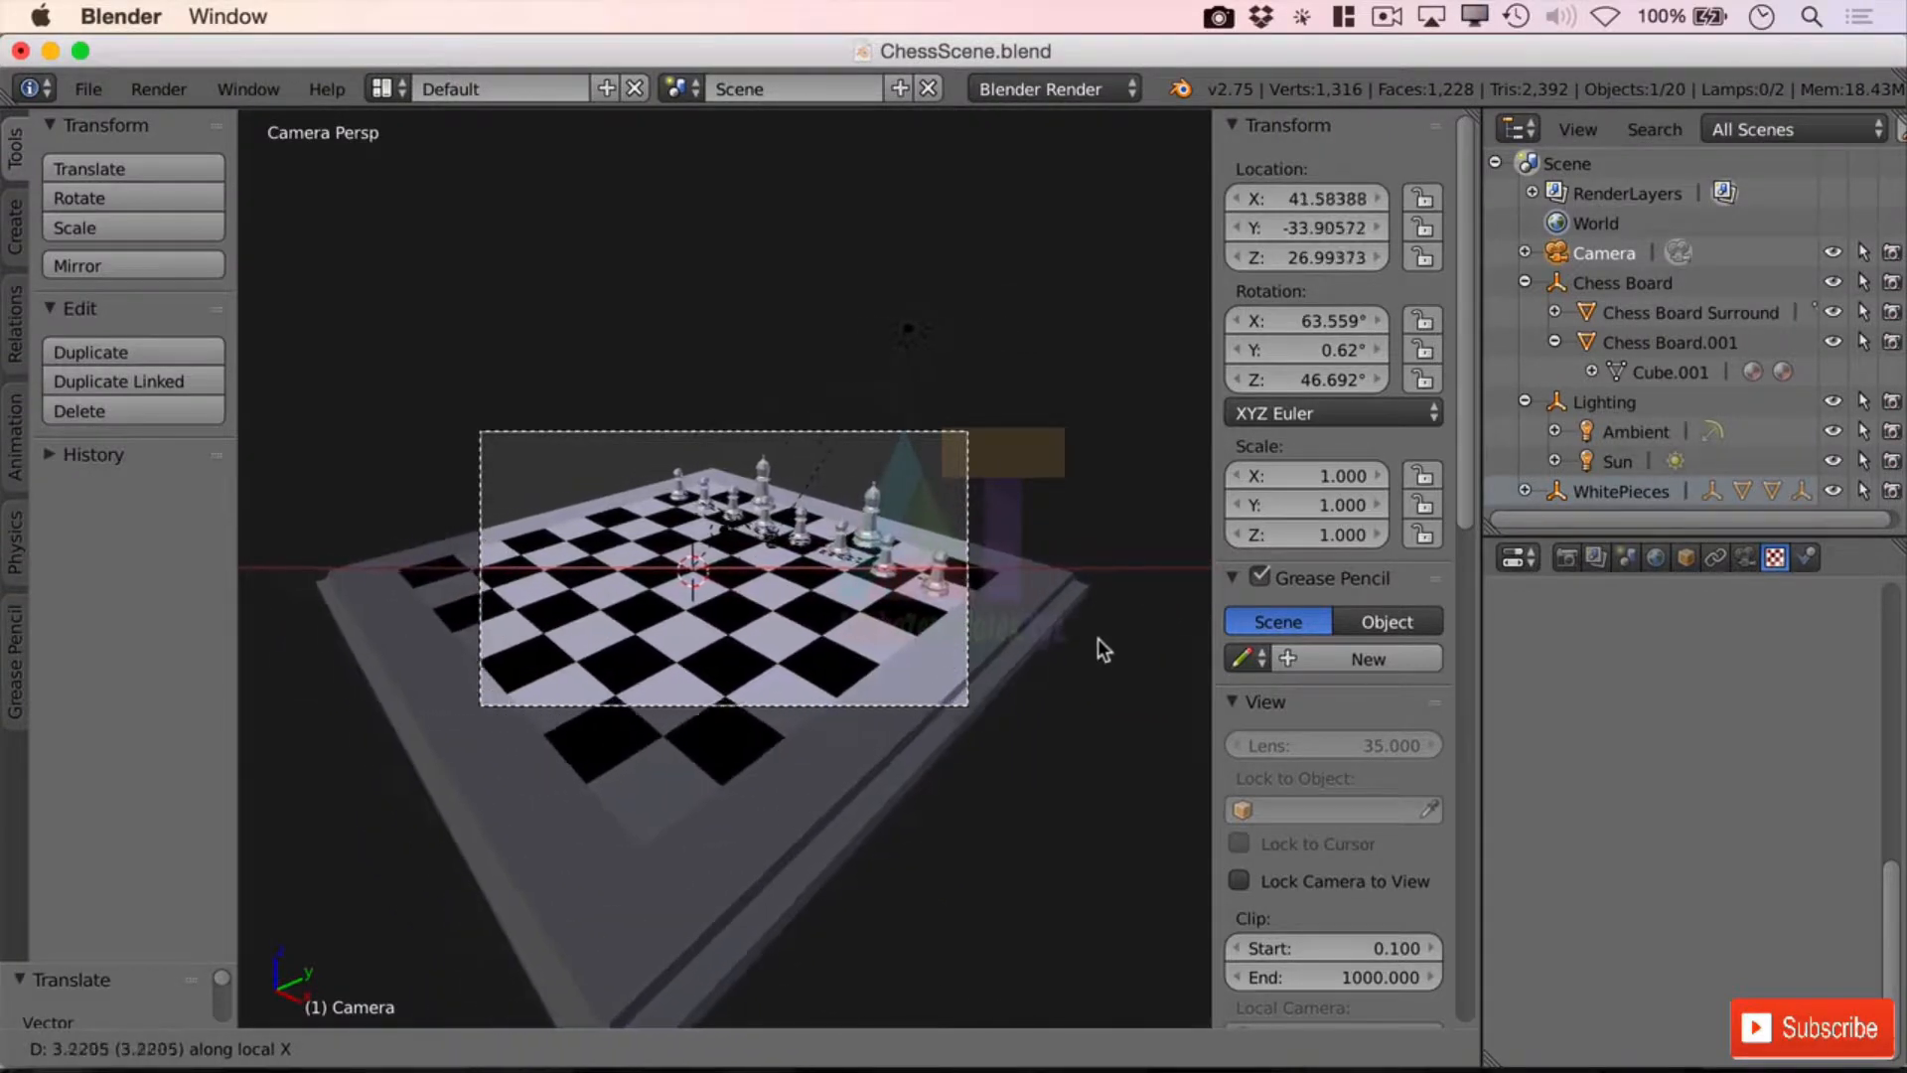
key("y")
key("y")
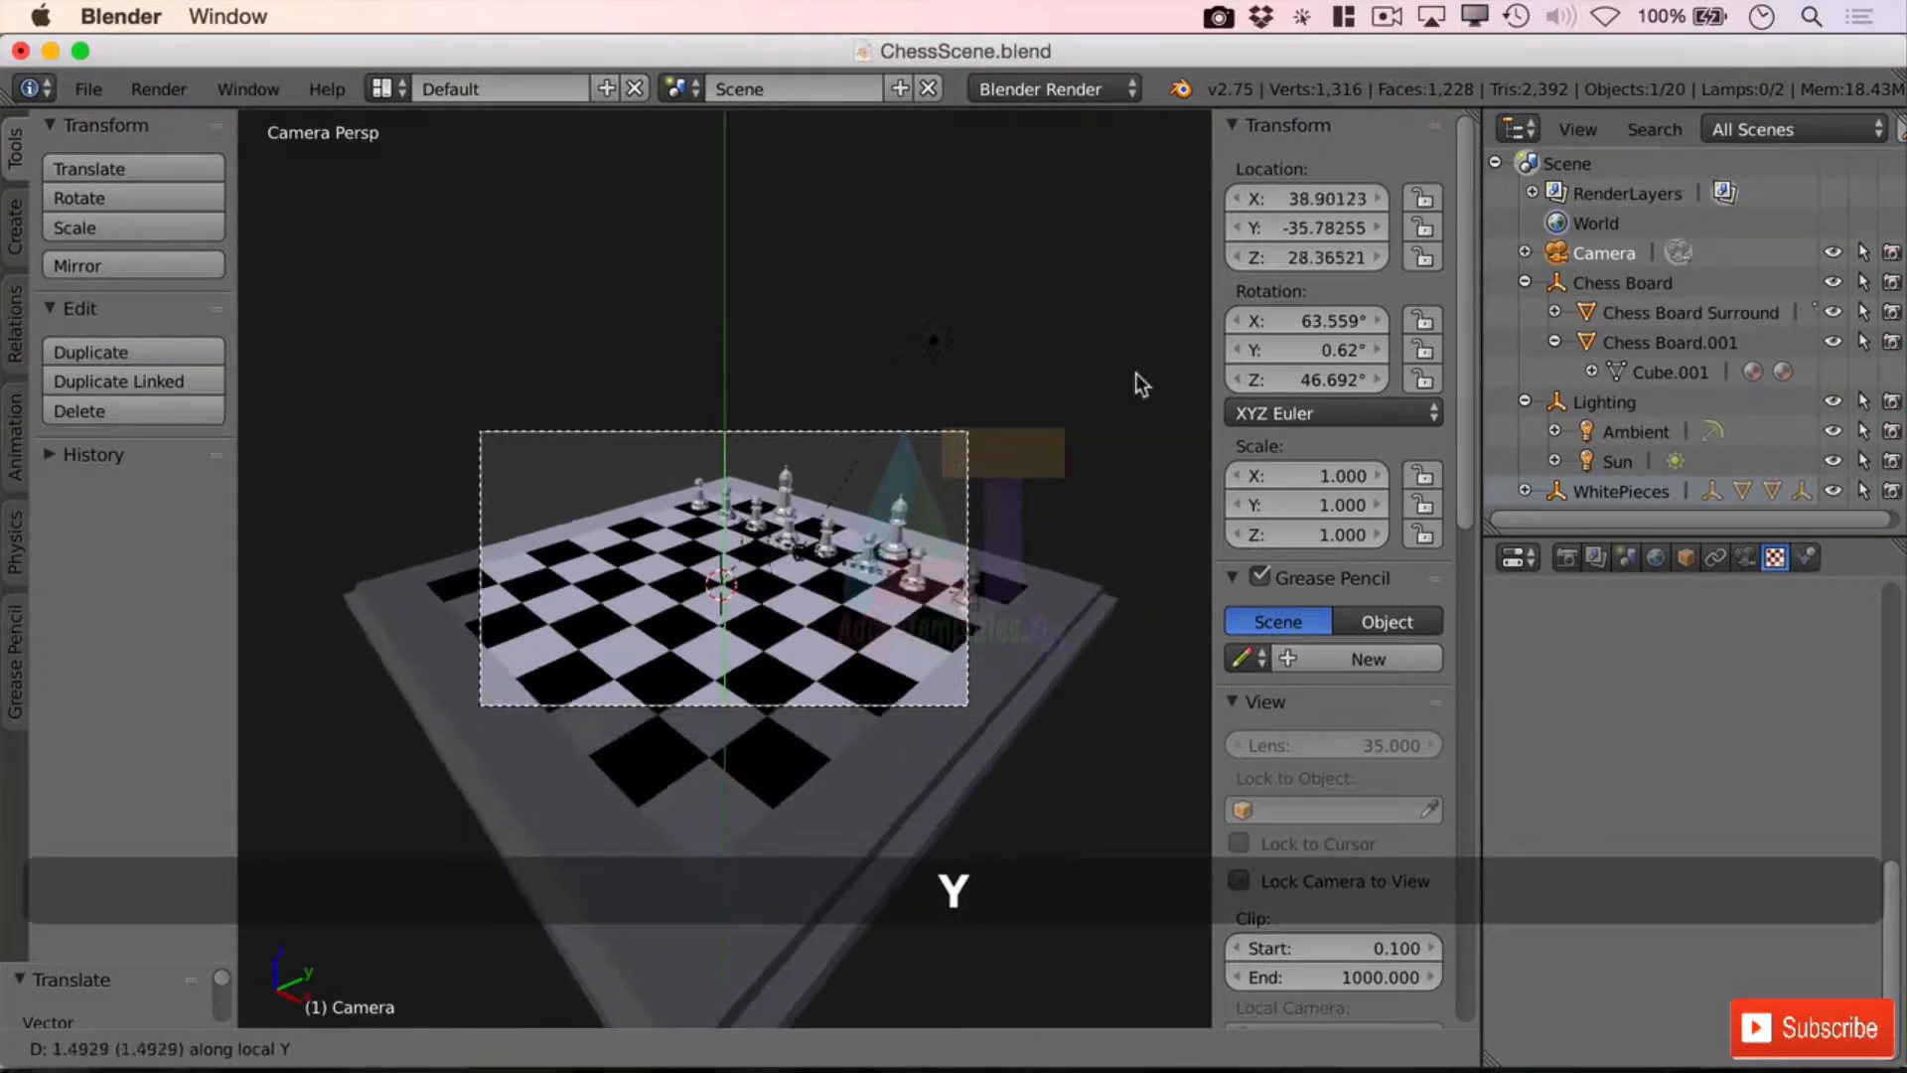
left_click(1056, 622)
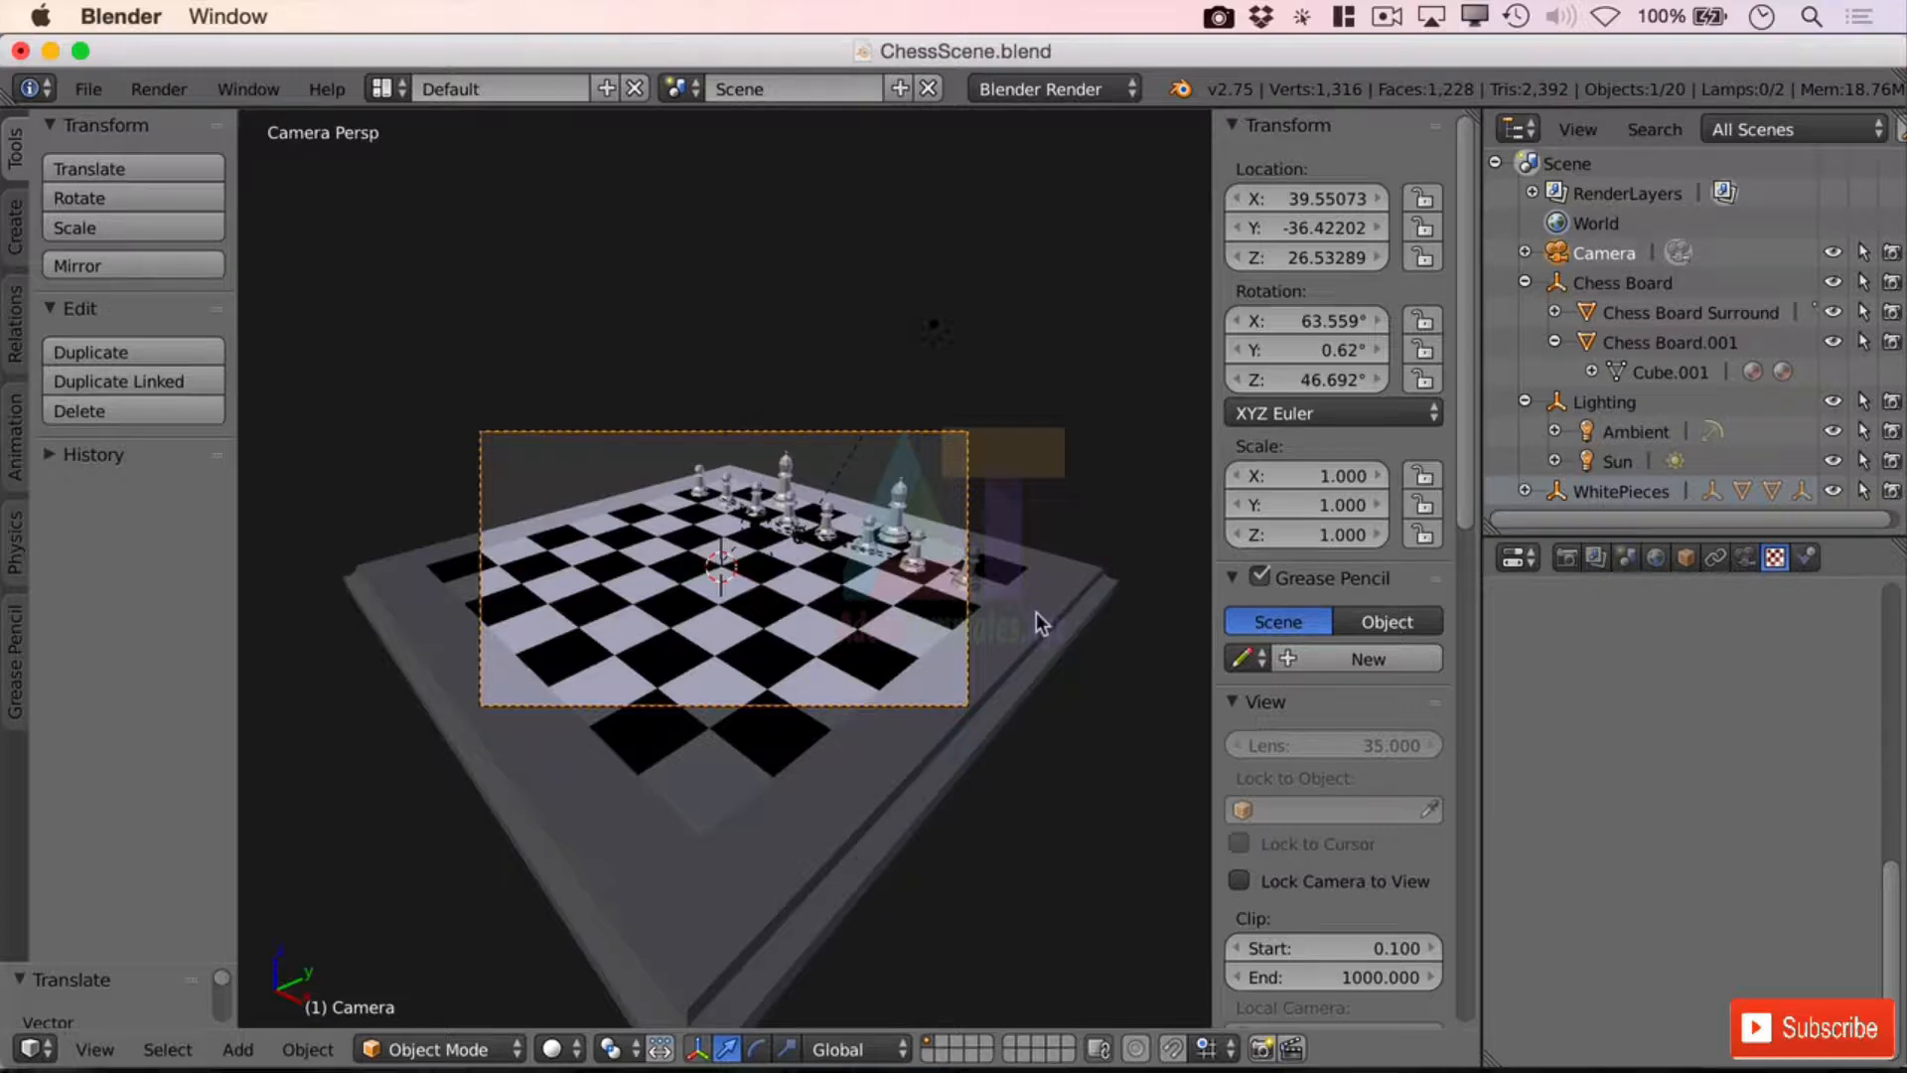
Step: Rotate the camera around the global Z axis to a Z rotation of about 25.8°
key("r")
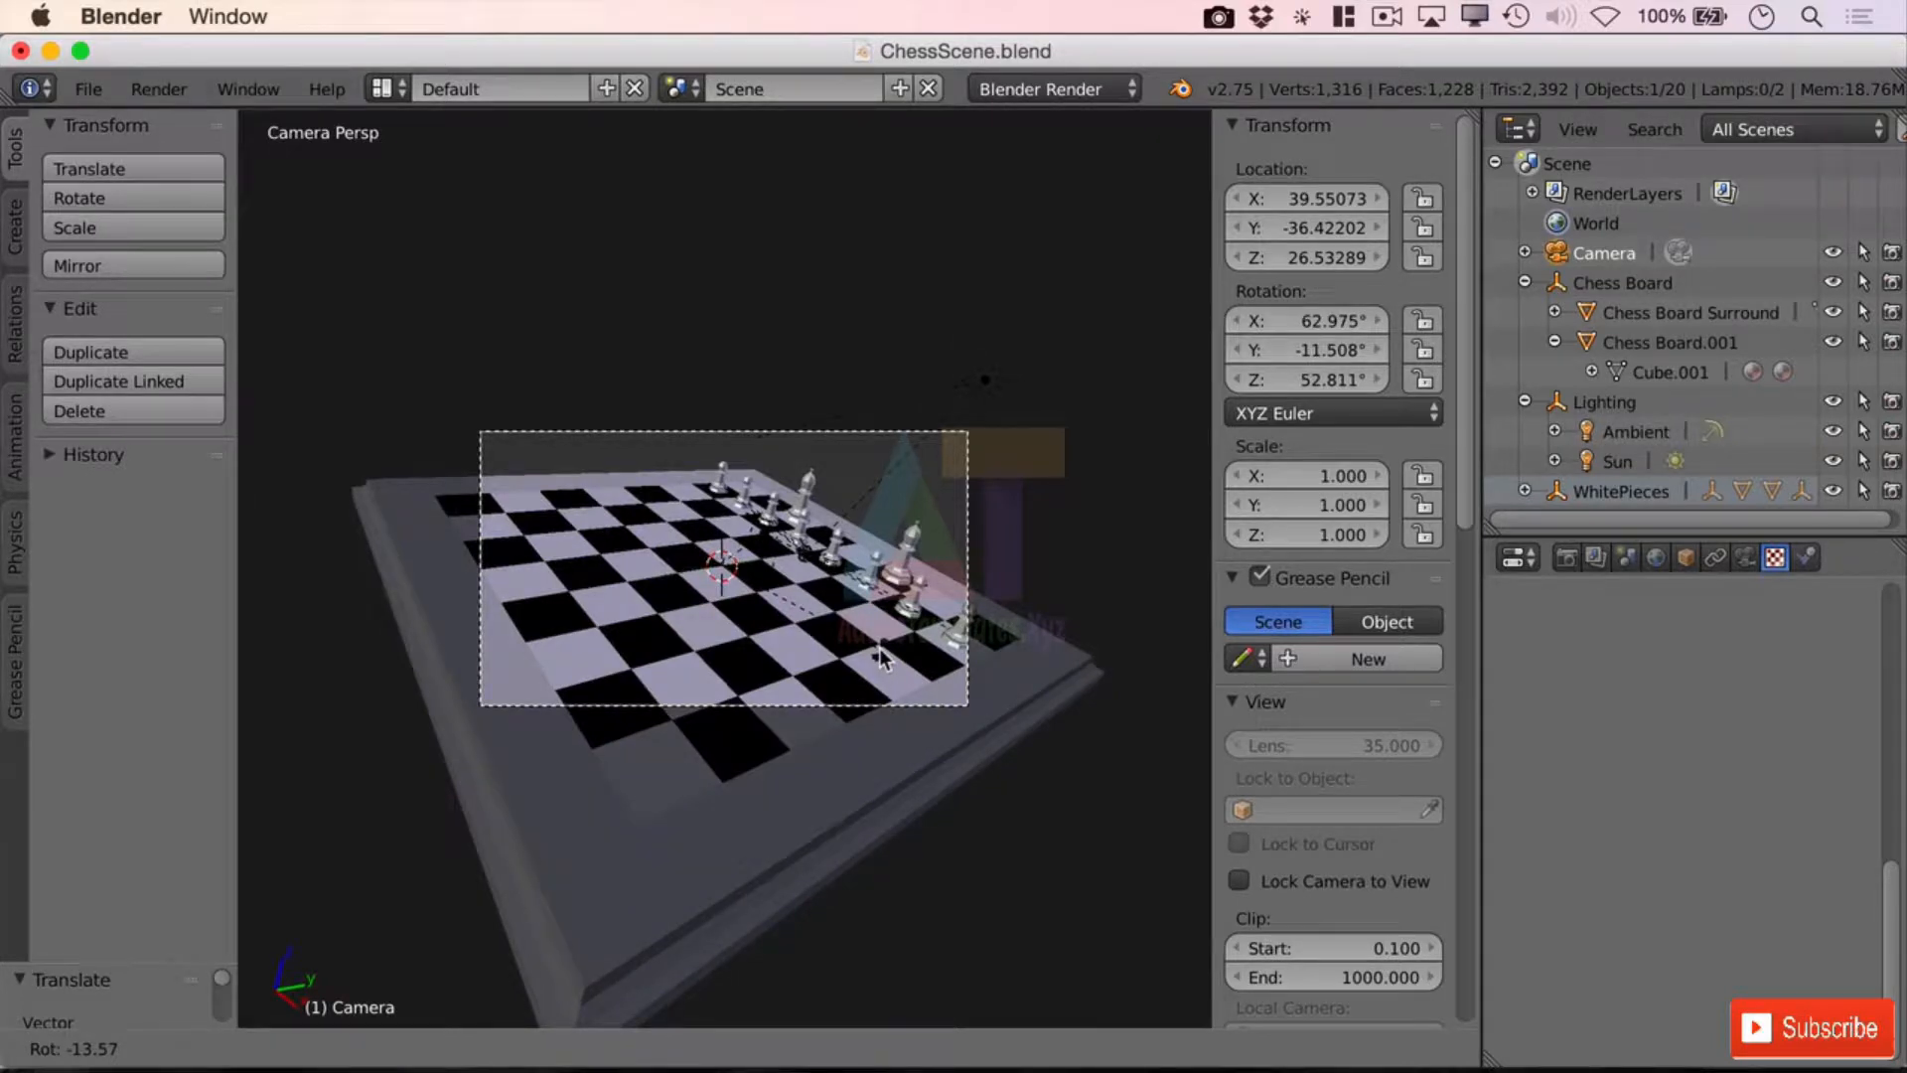
key("z")
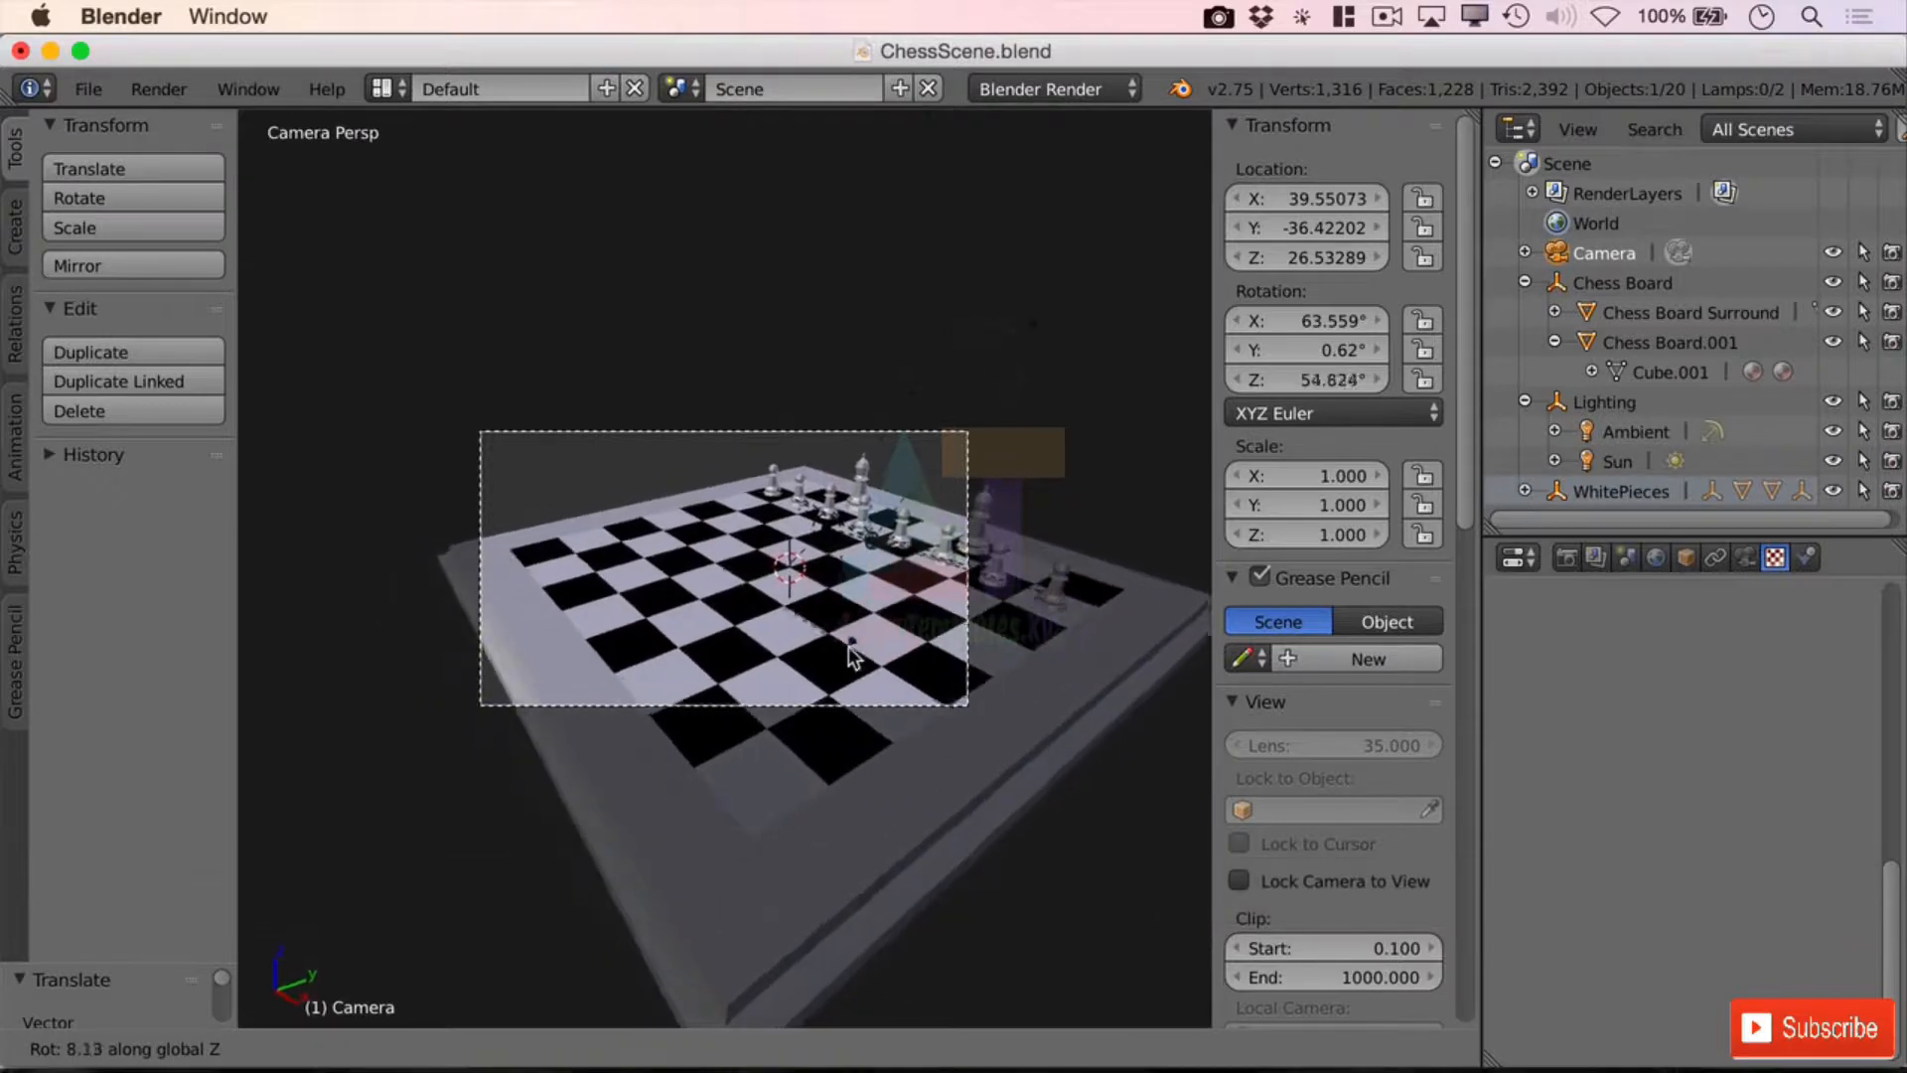
key("z")
key("z")
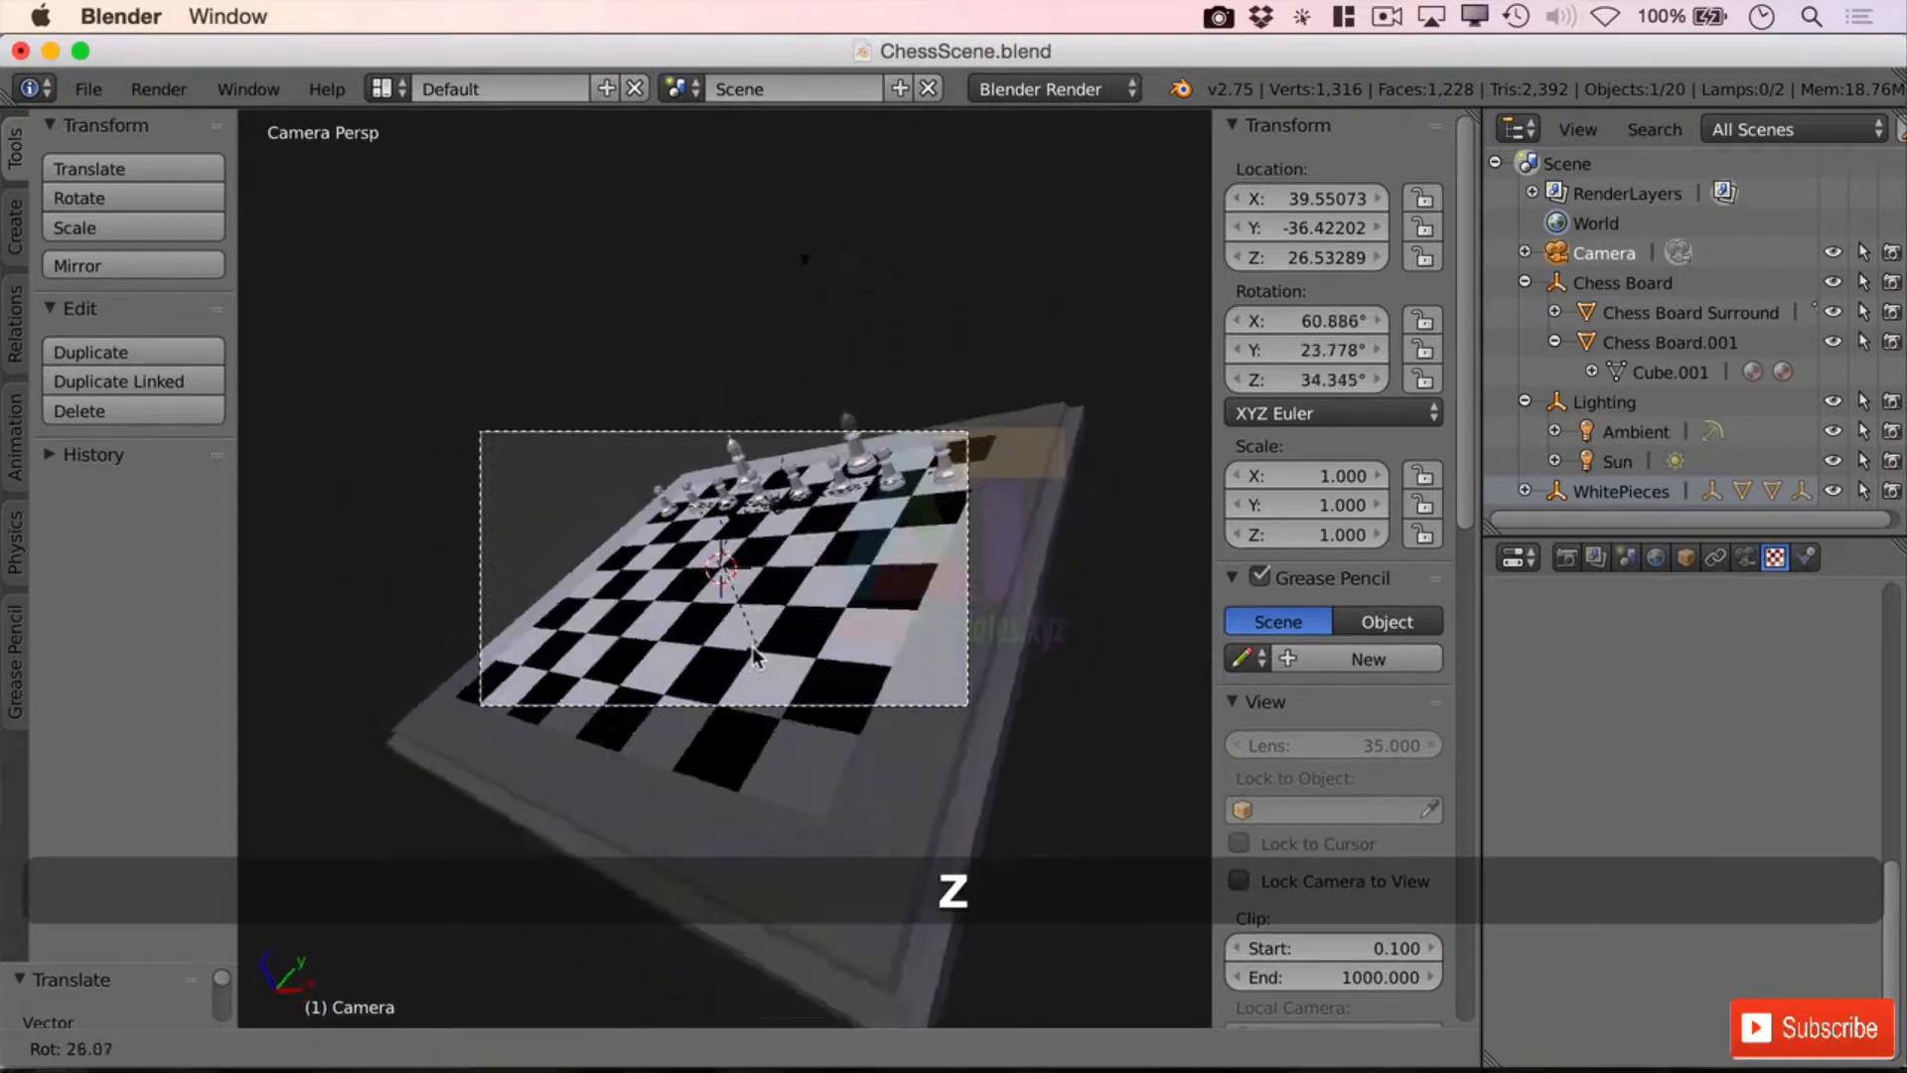
key("z")
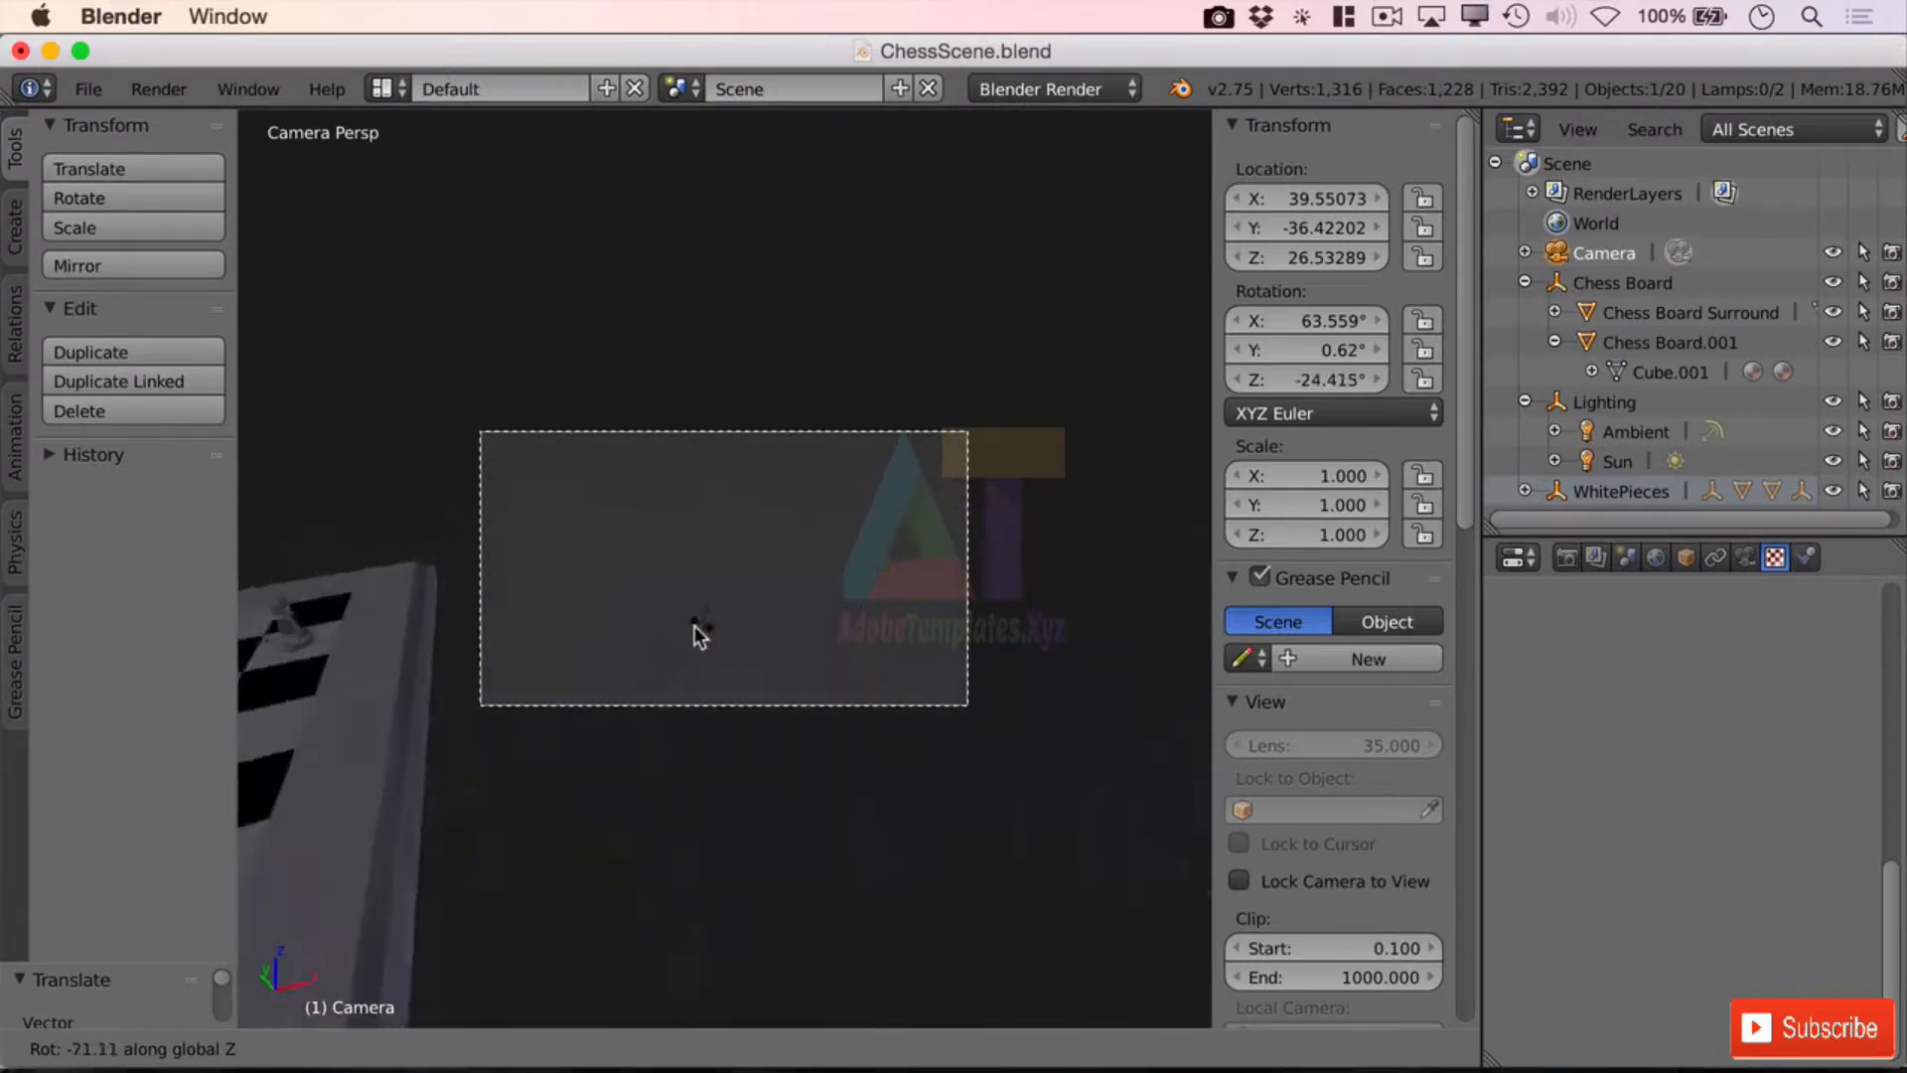
left_click(754, 624)
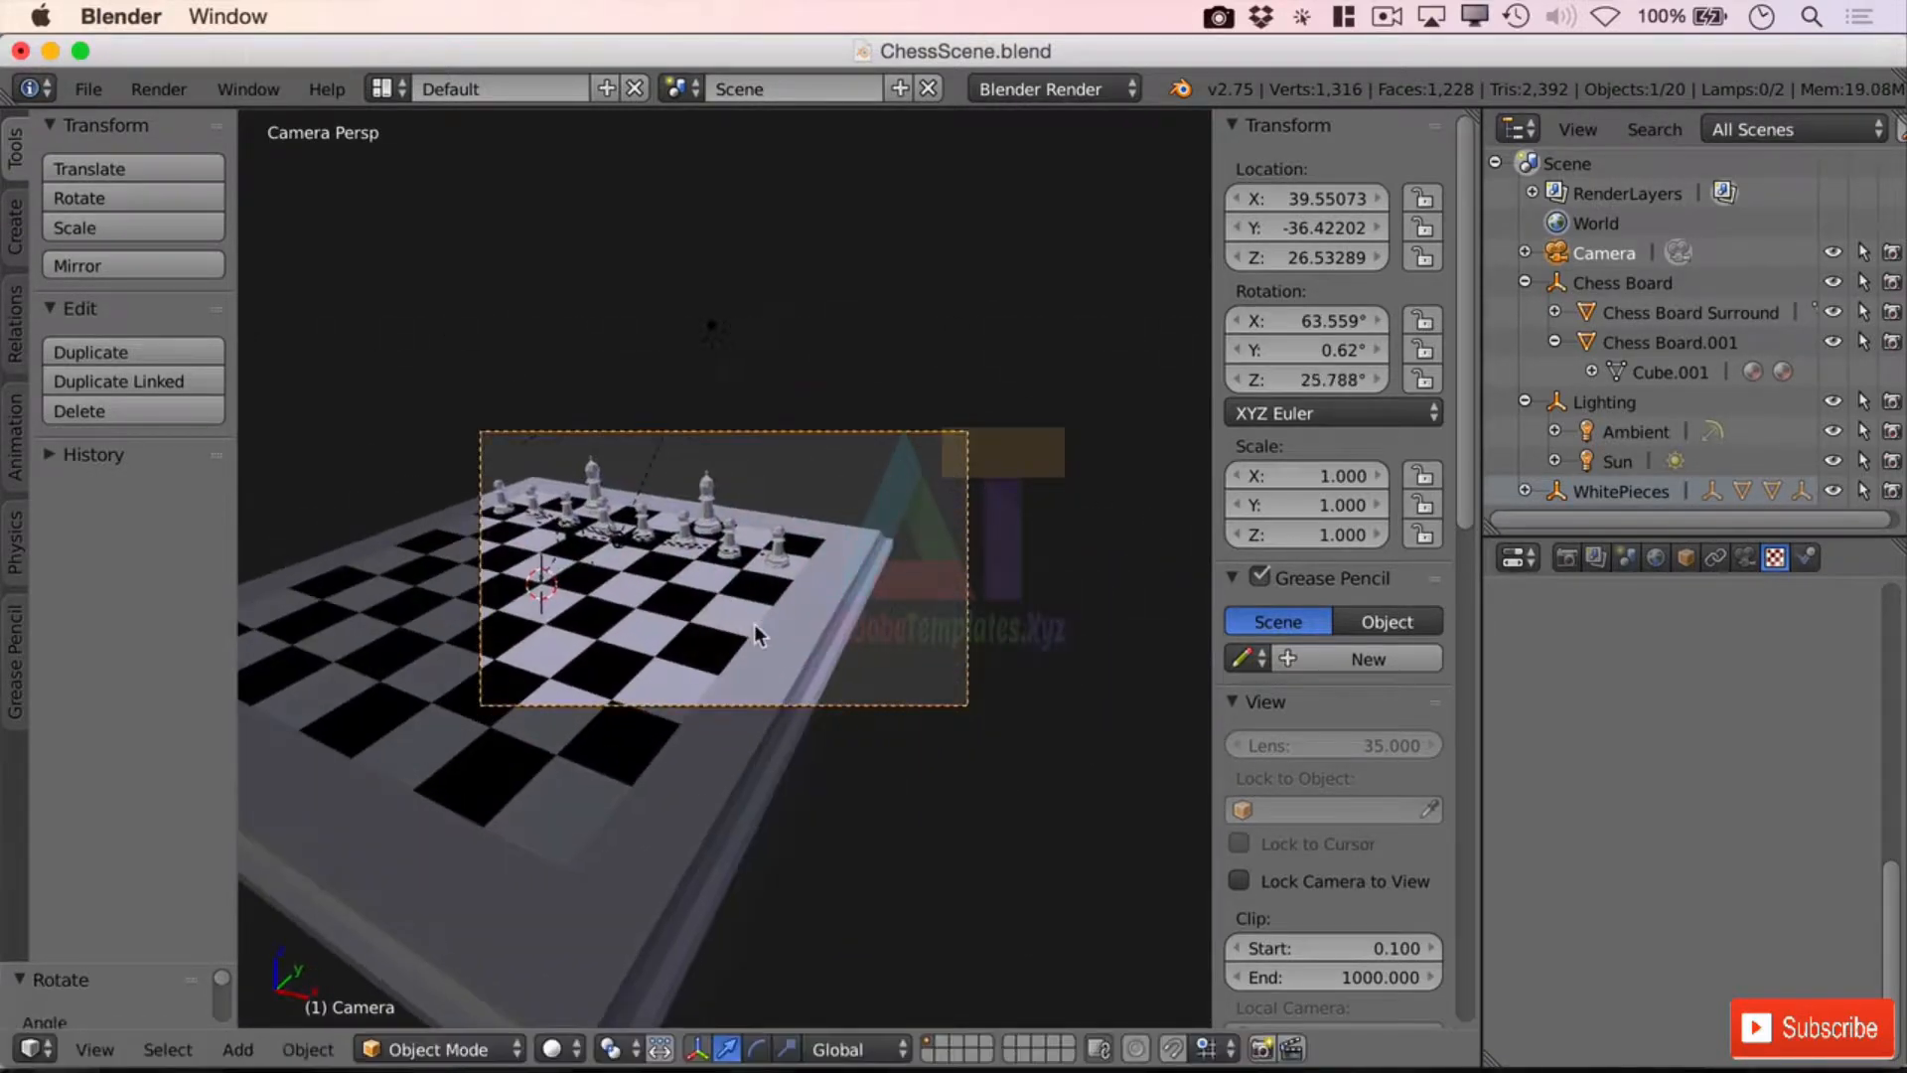
Step: Slide the camera along its local X axis to about X 25.6, Y -43.2, and lower it along global Z to about 17.4
key("g")
key("x")
key("x")
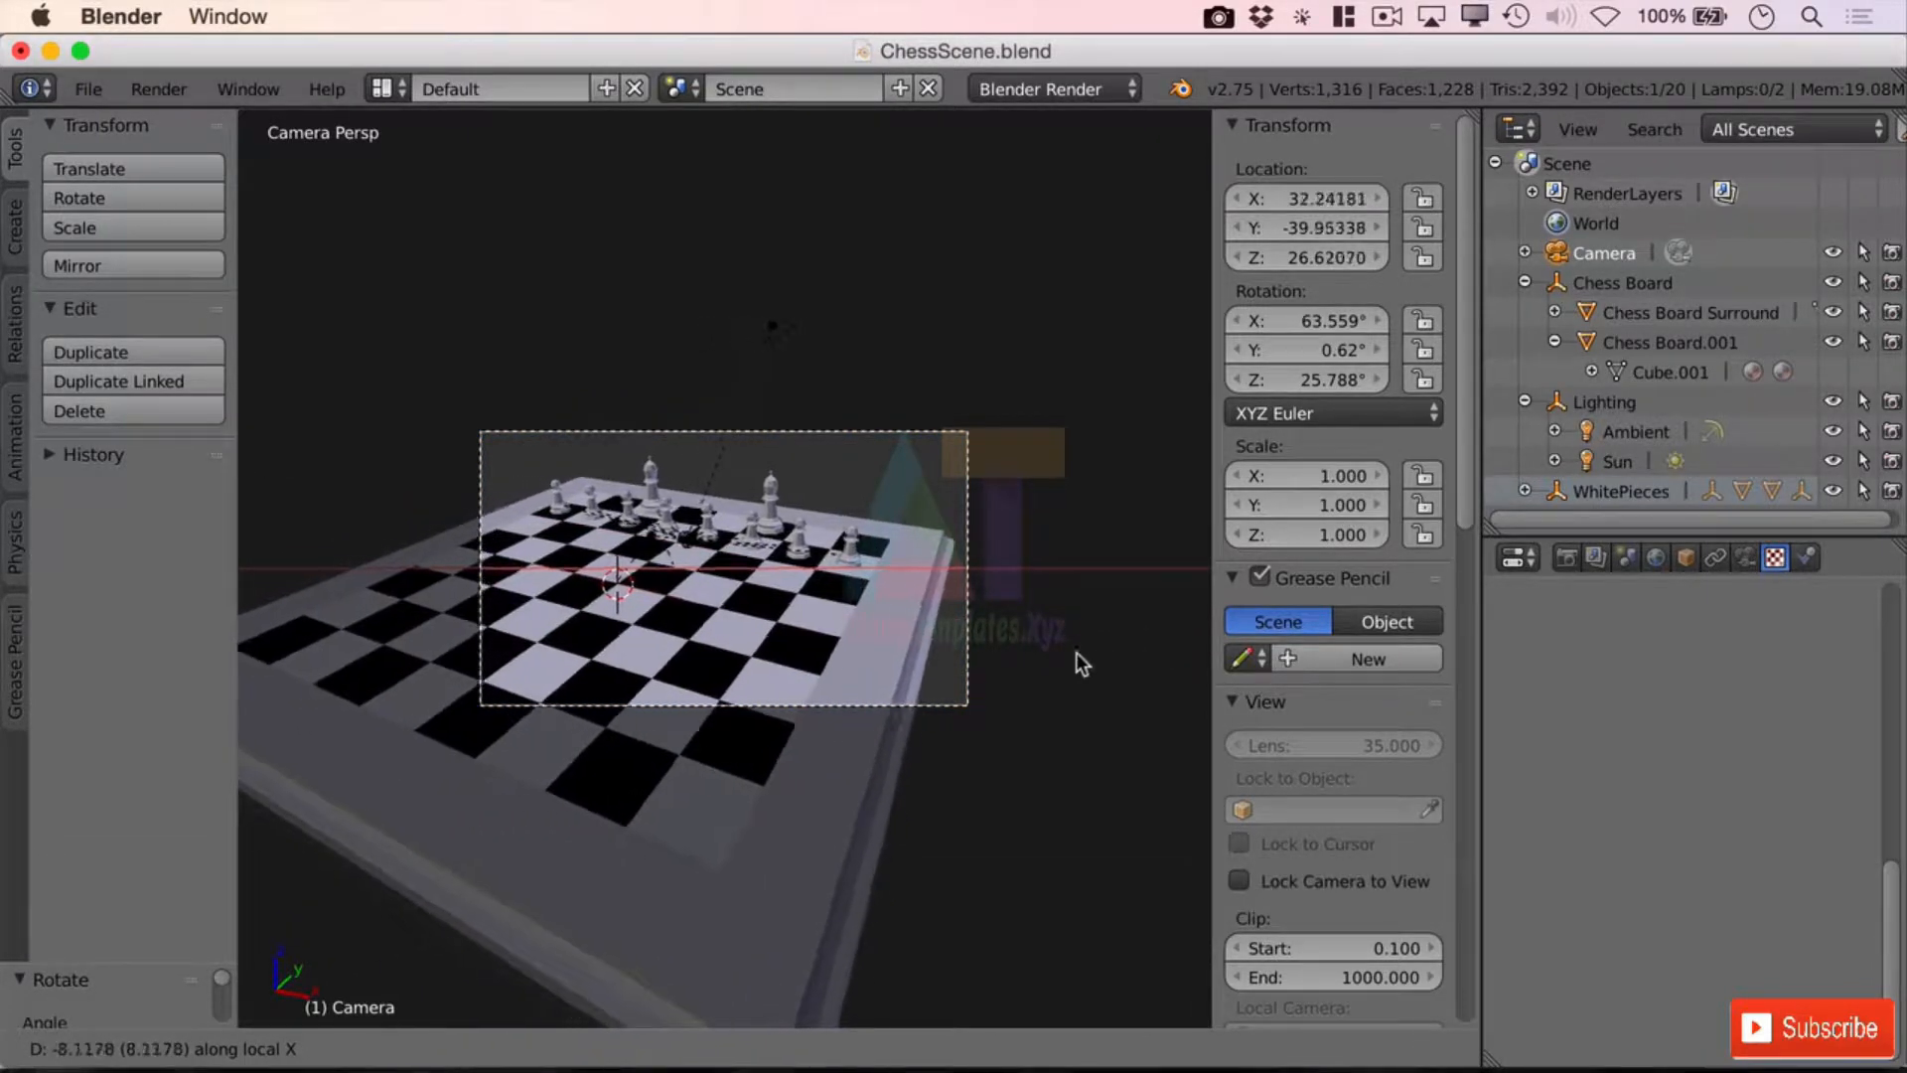
left_click(434, 662)
key("g")
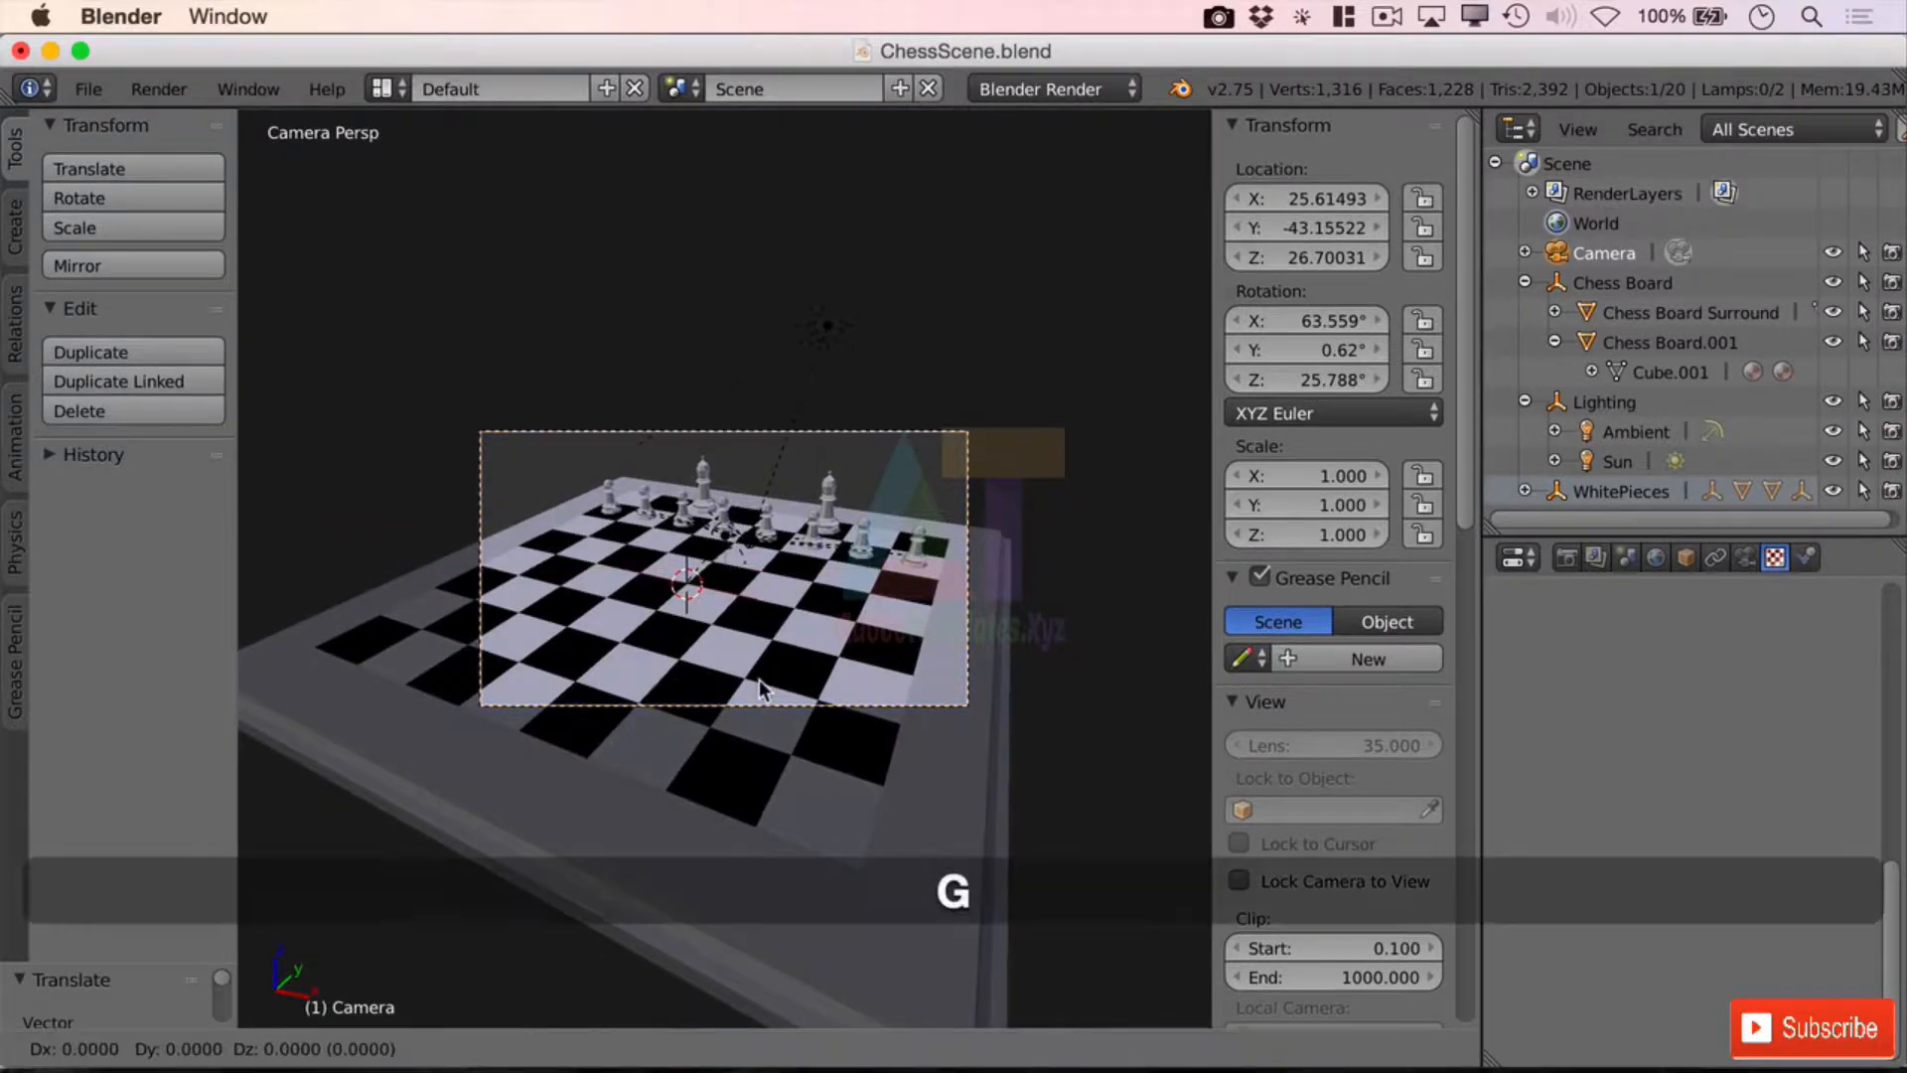
key("z")
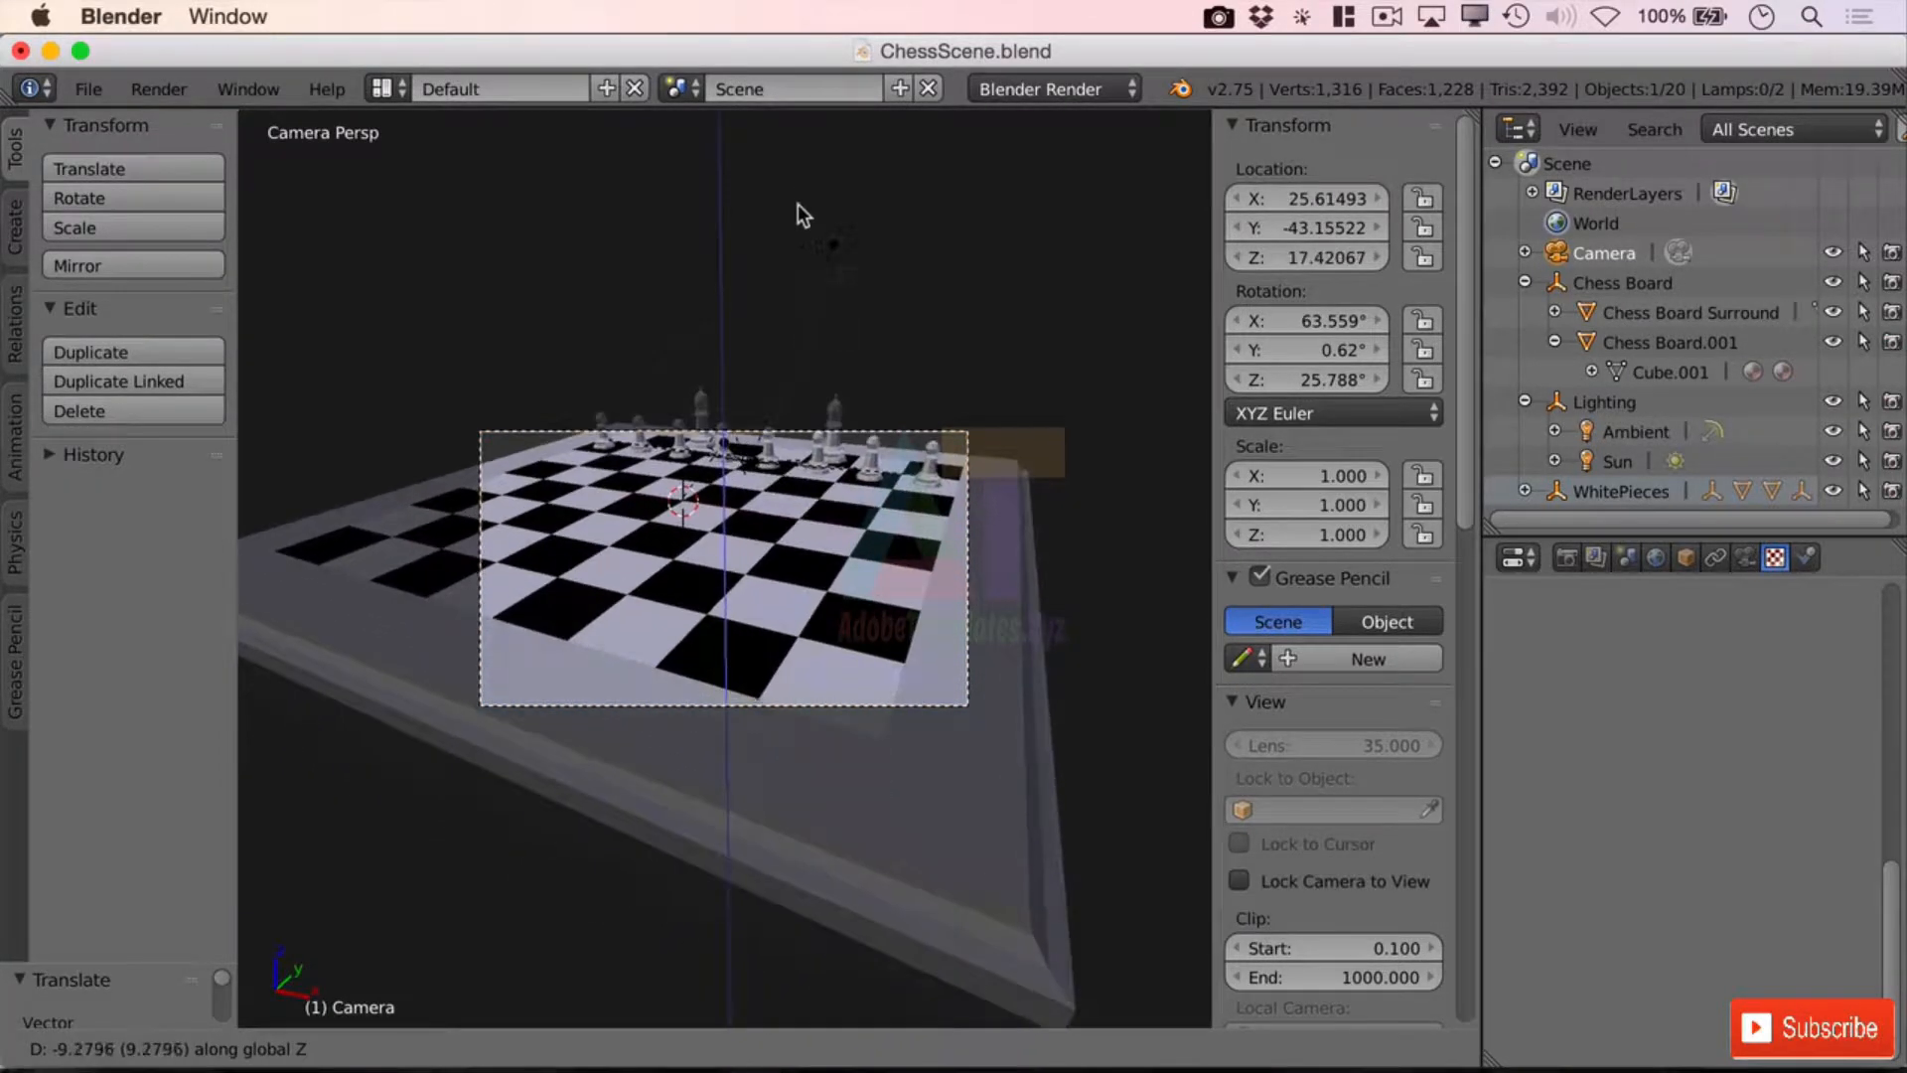
left_click(799, 206)
Step: Pull the camera back along its local Z axis to about X 41.0, Y -74.5, Z 34.8
key("g")
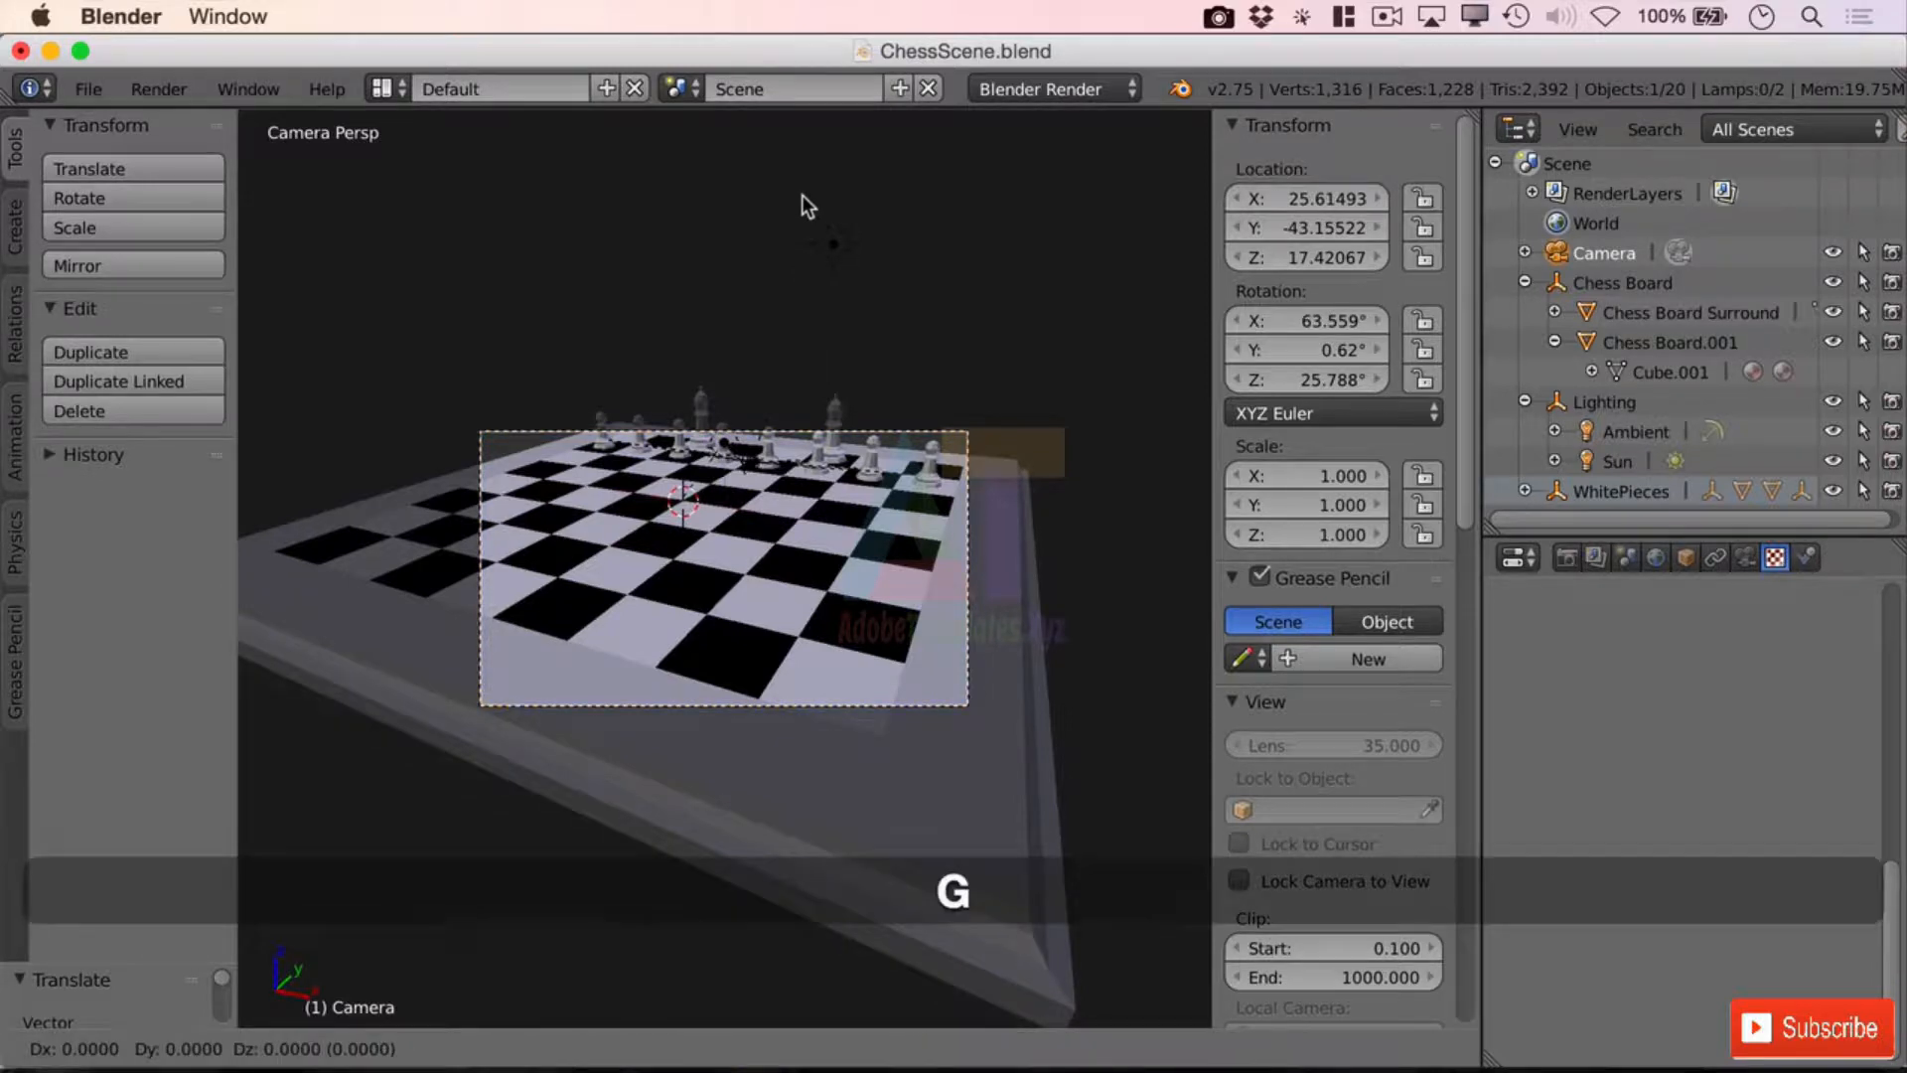
key("z")
key("z")
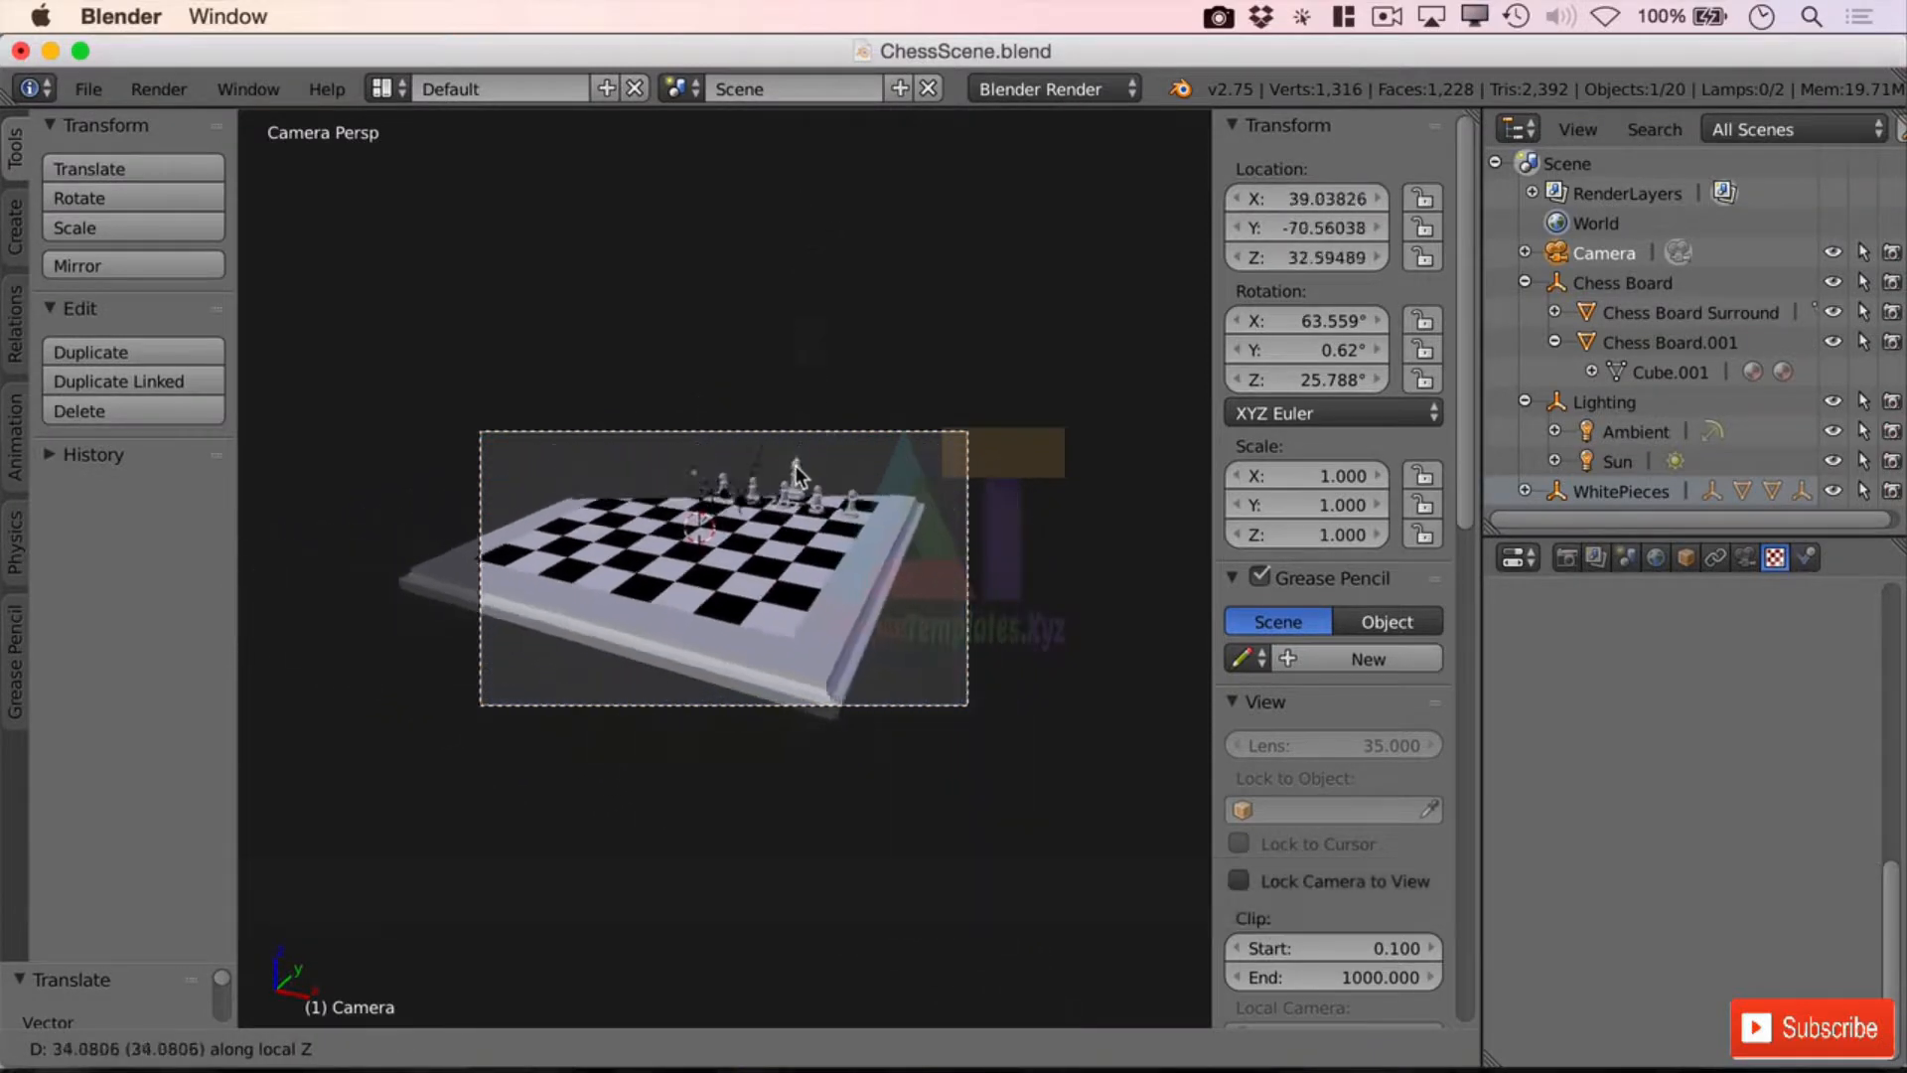
left_click(801, 465)
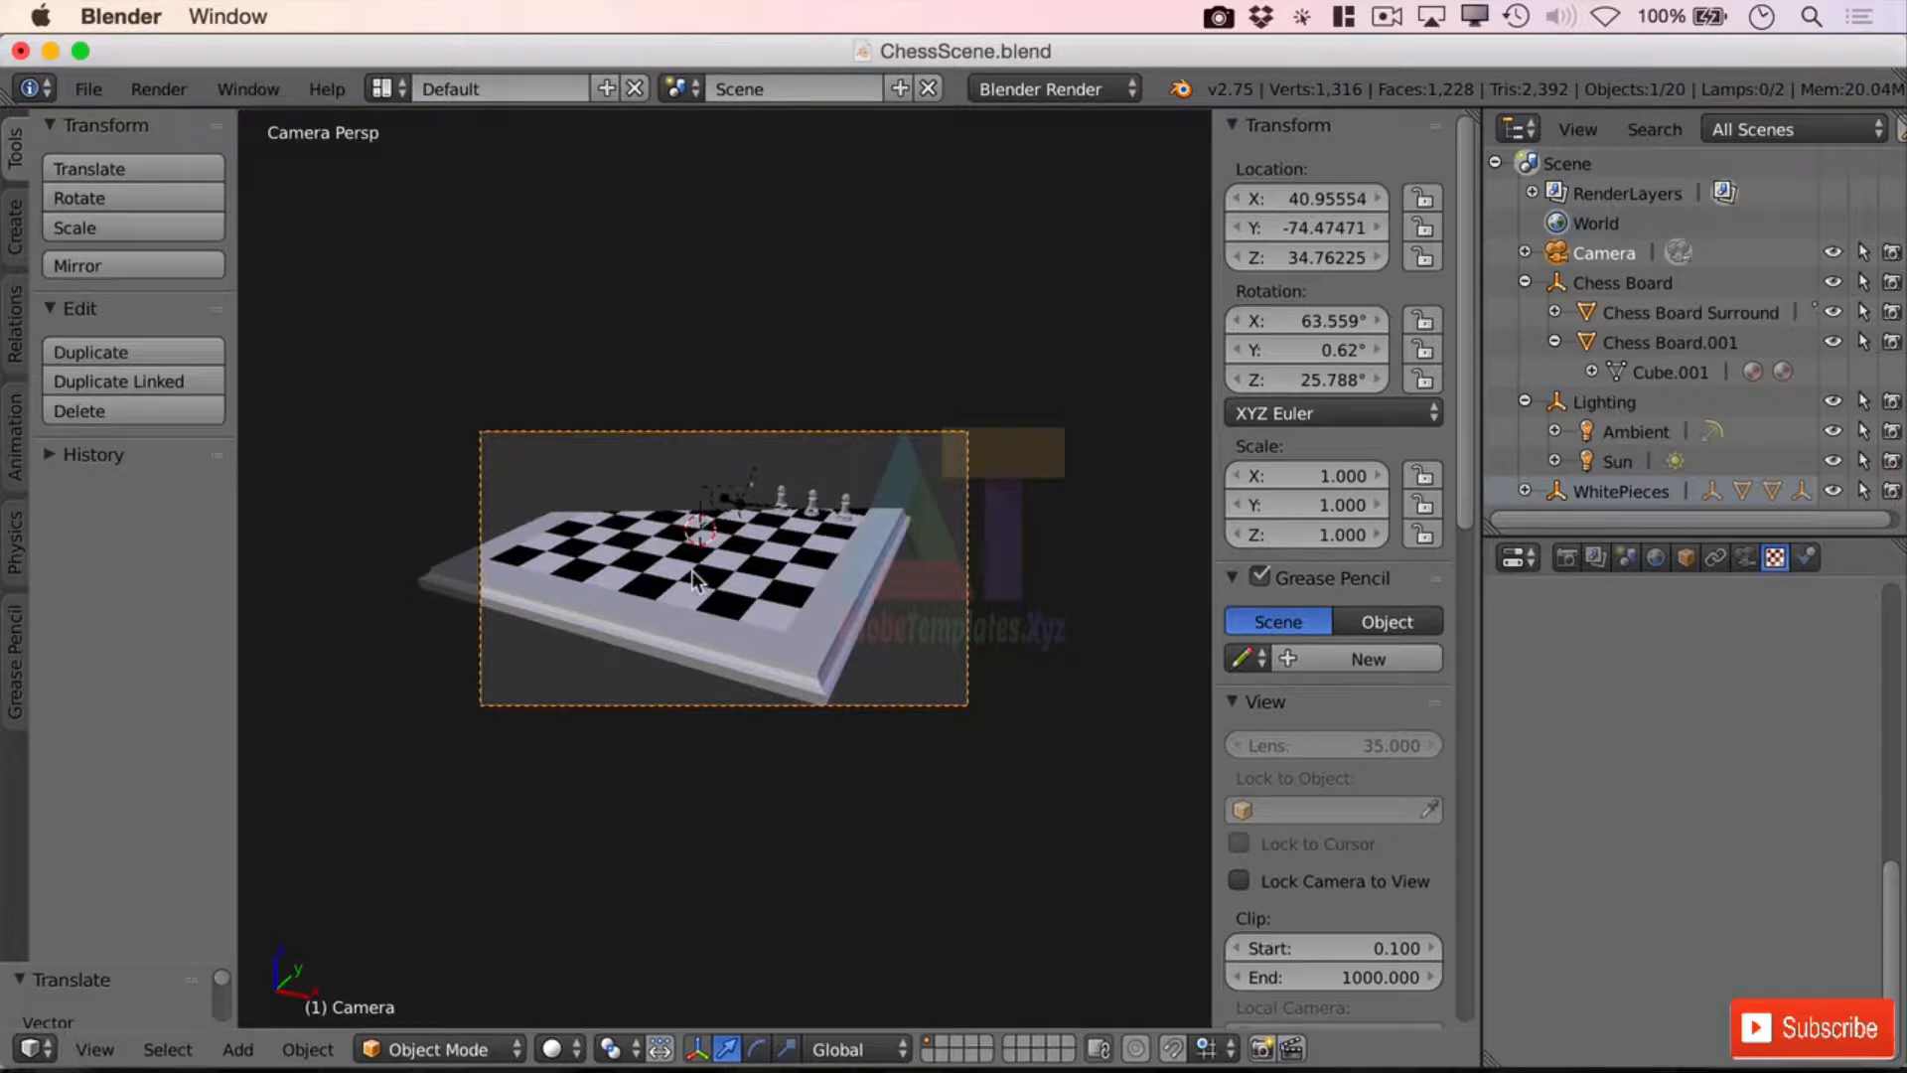
Step: Slide the camera along its local X axis to about X 33.1, Y -78.3, Z 34.9, fitting the board within the frame
key("g")
key("x")
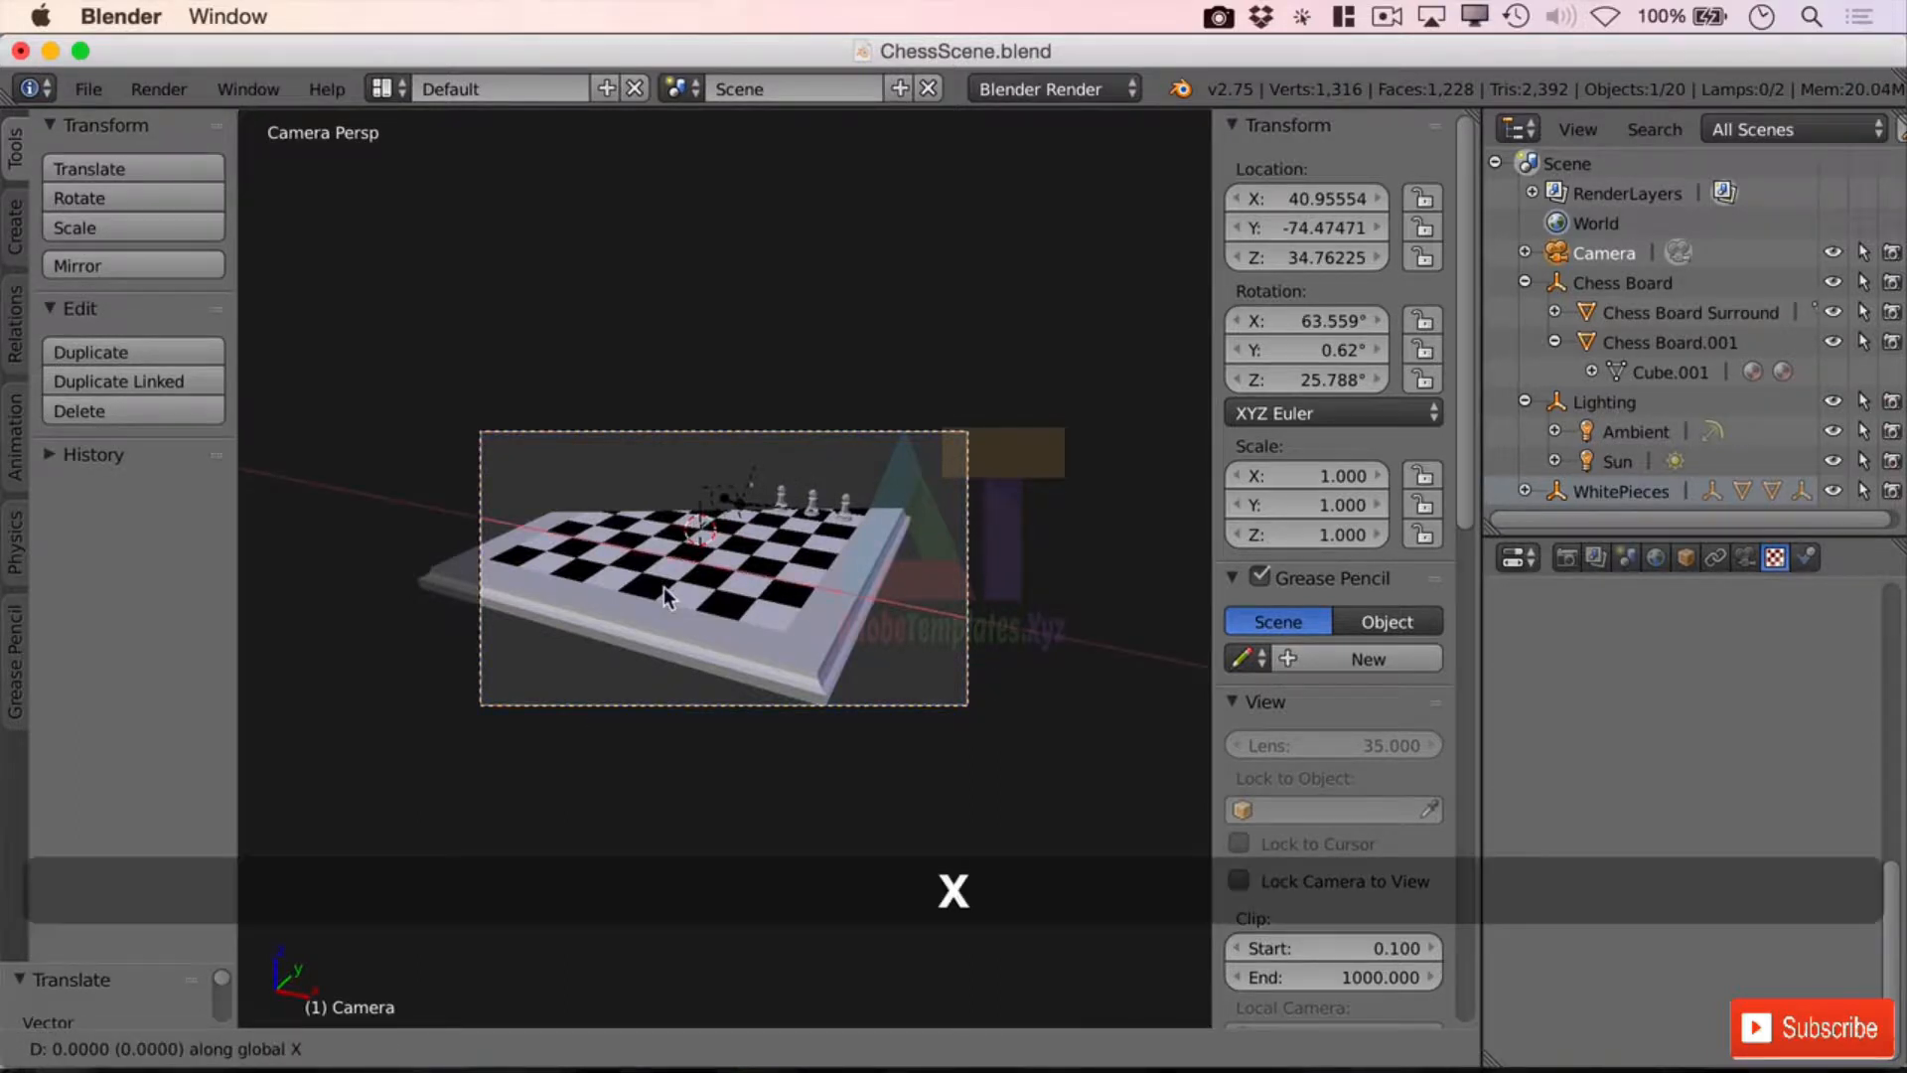
key("x")
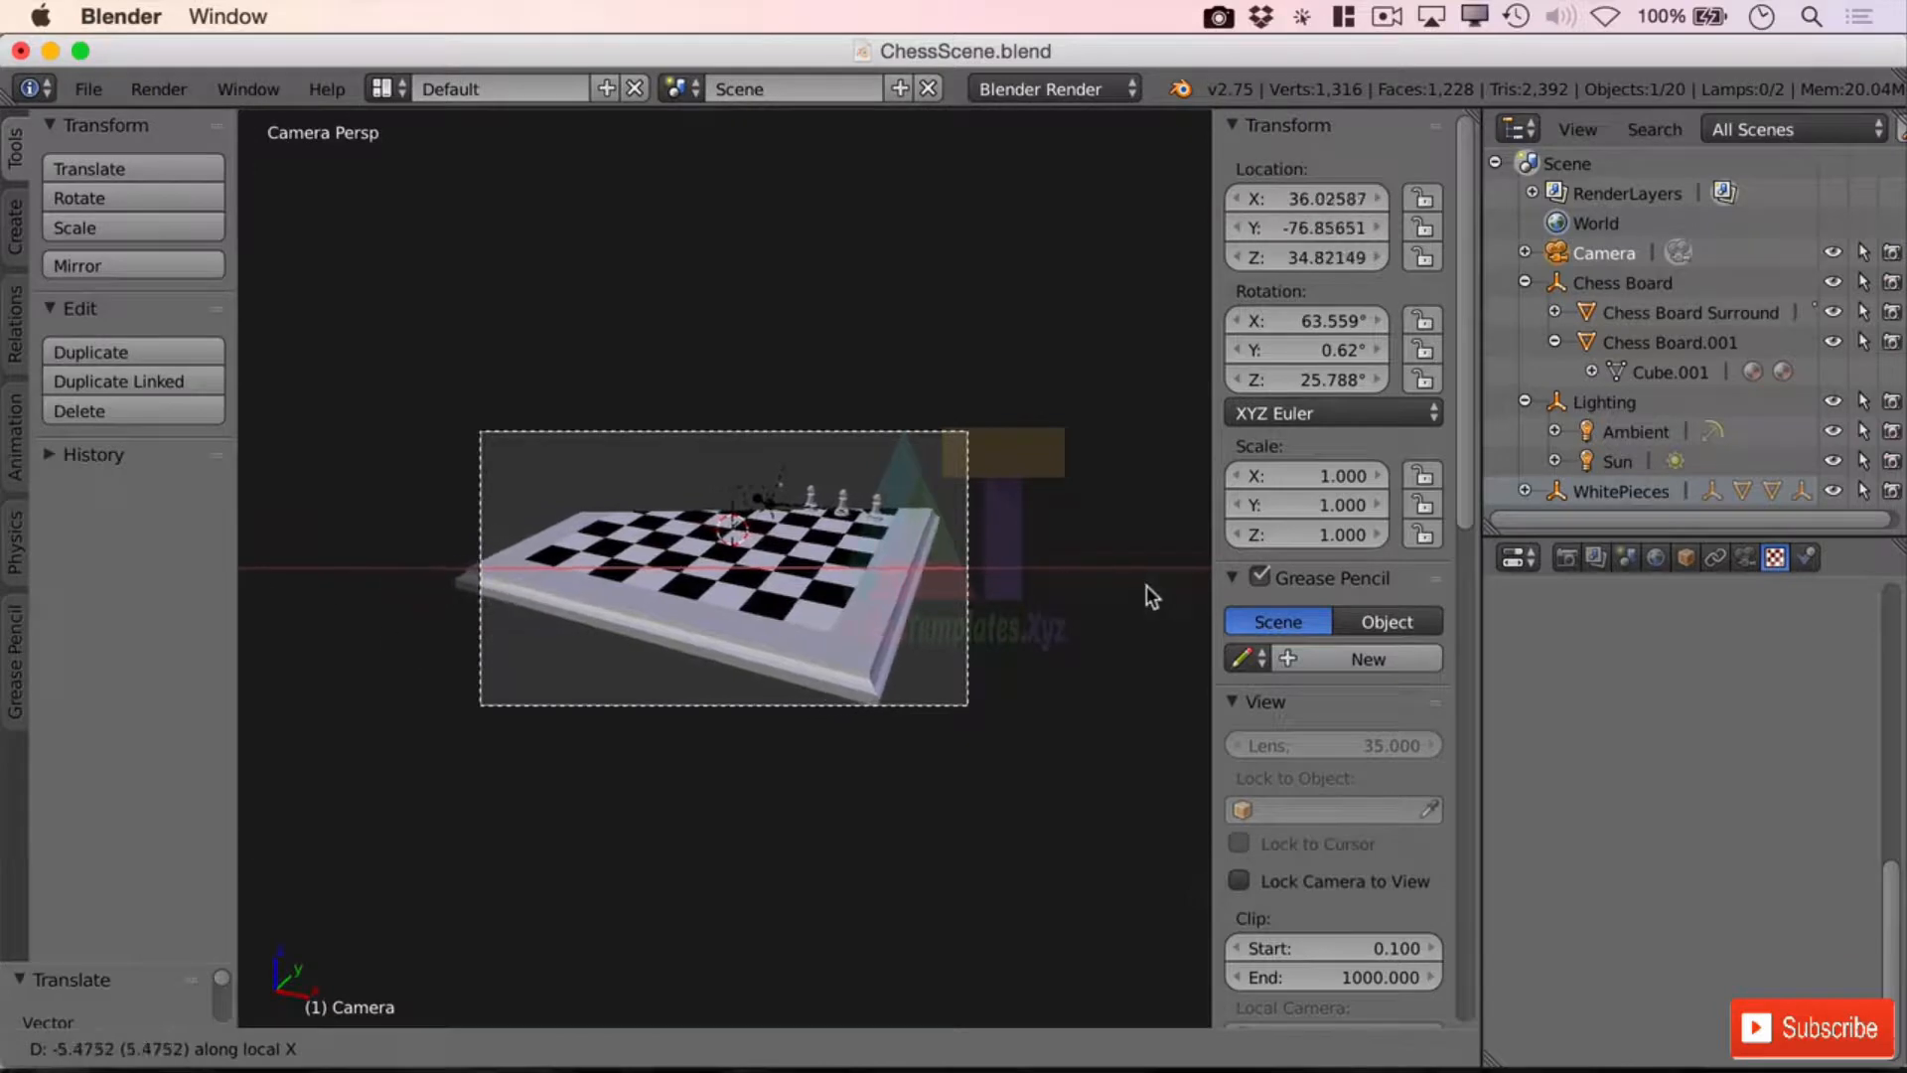
left_click(861, 626)
scroll(1015, 415, "up", 3)
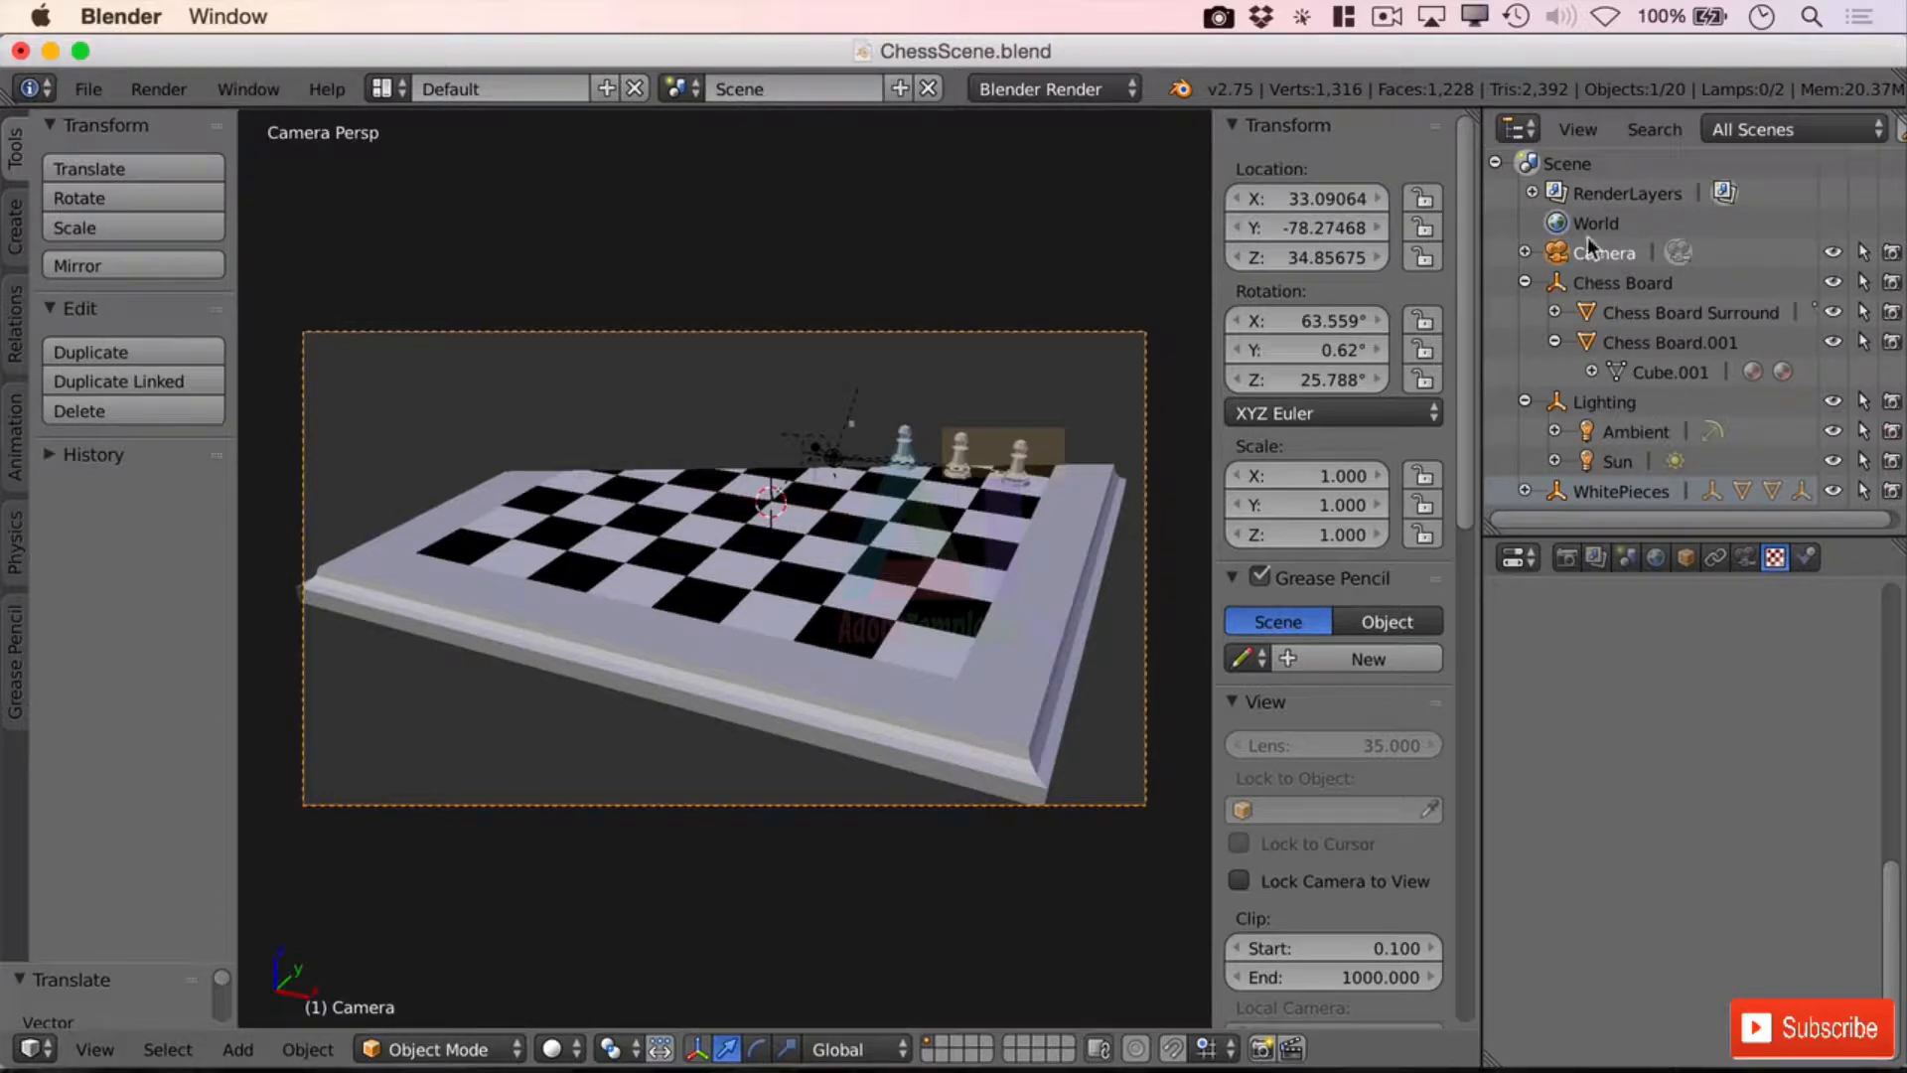
Step: Enlarge the area showing the camera's lens settings and set the vertical (Y) lens shift to 0.020
left_click(1745, 559)
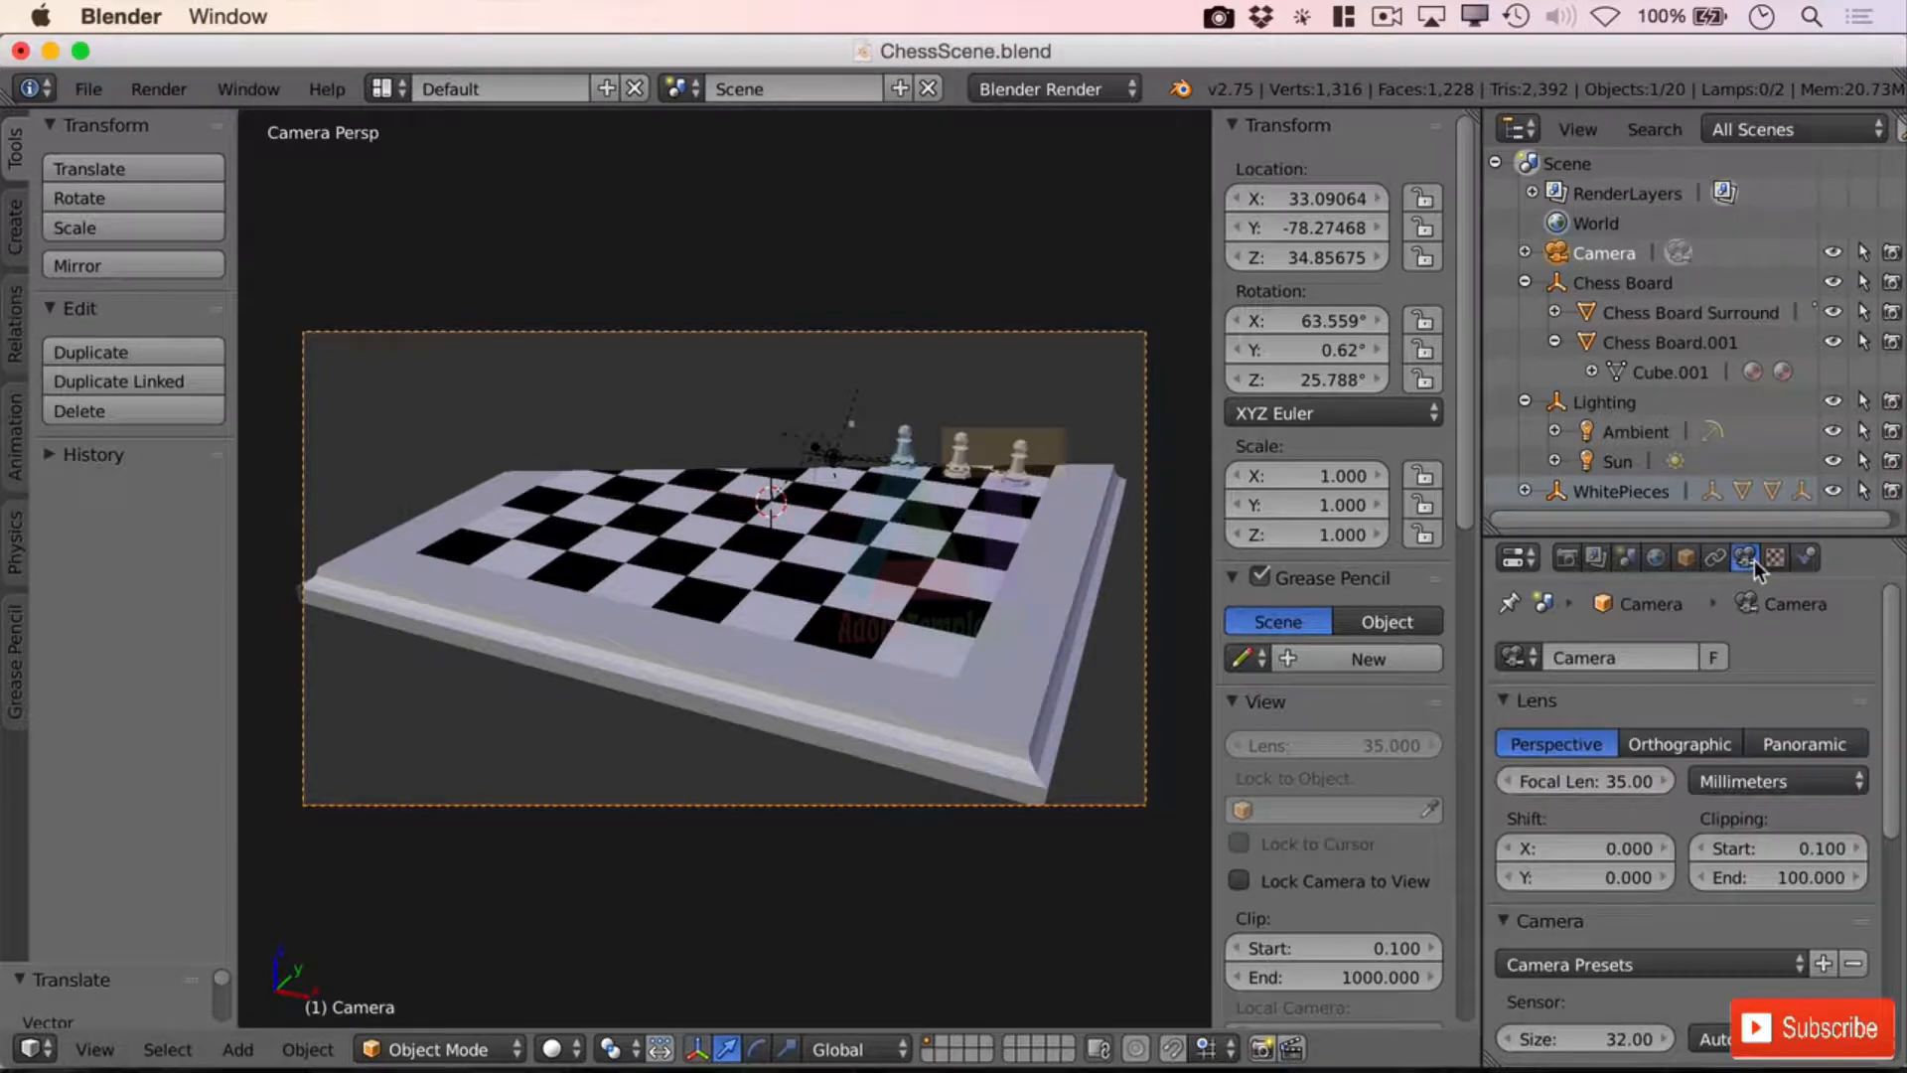
left_click_drag(1733, 536, 1743, 295)
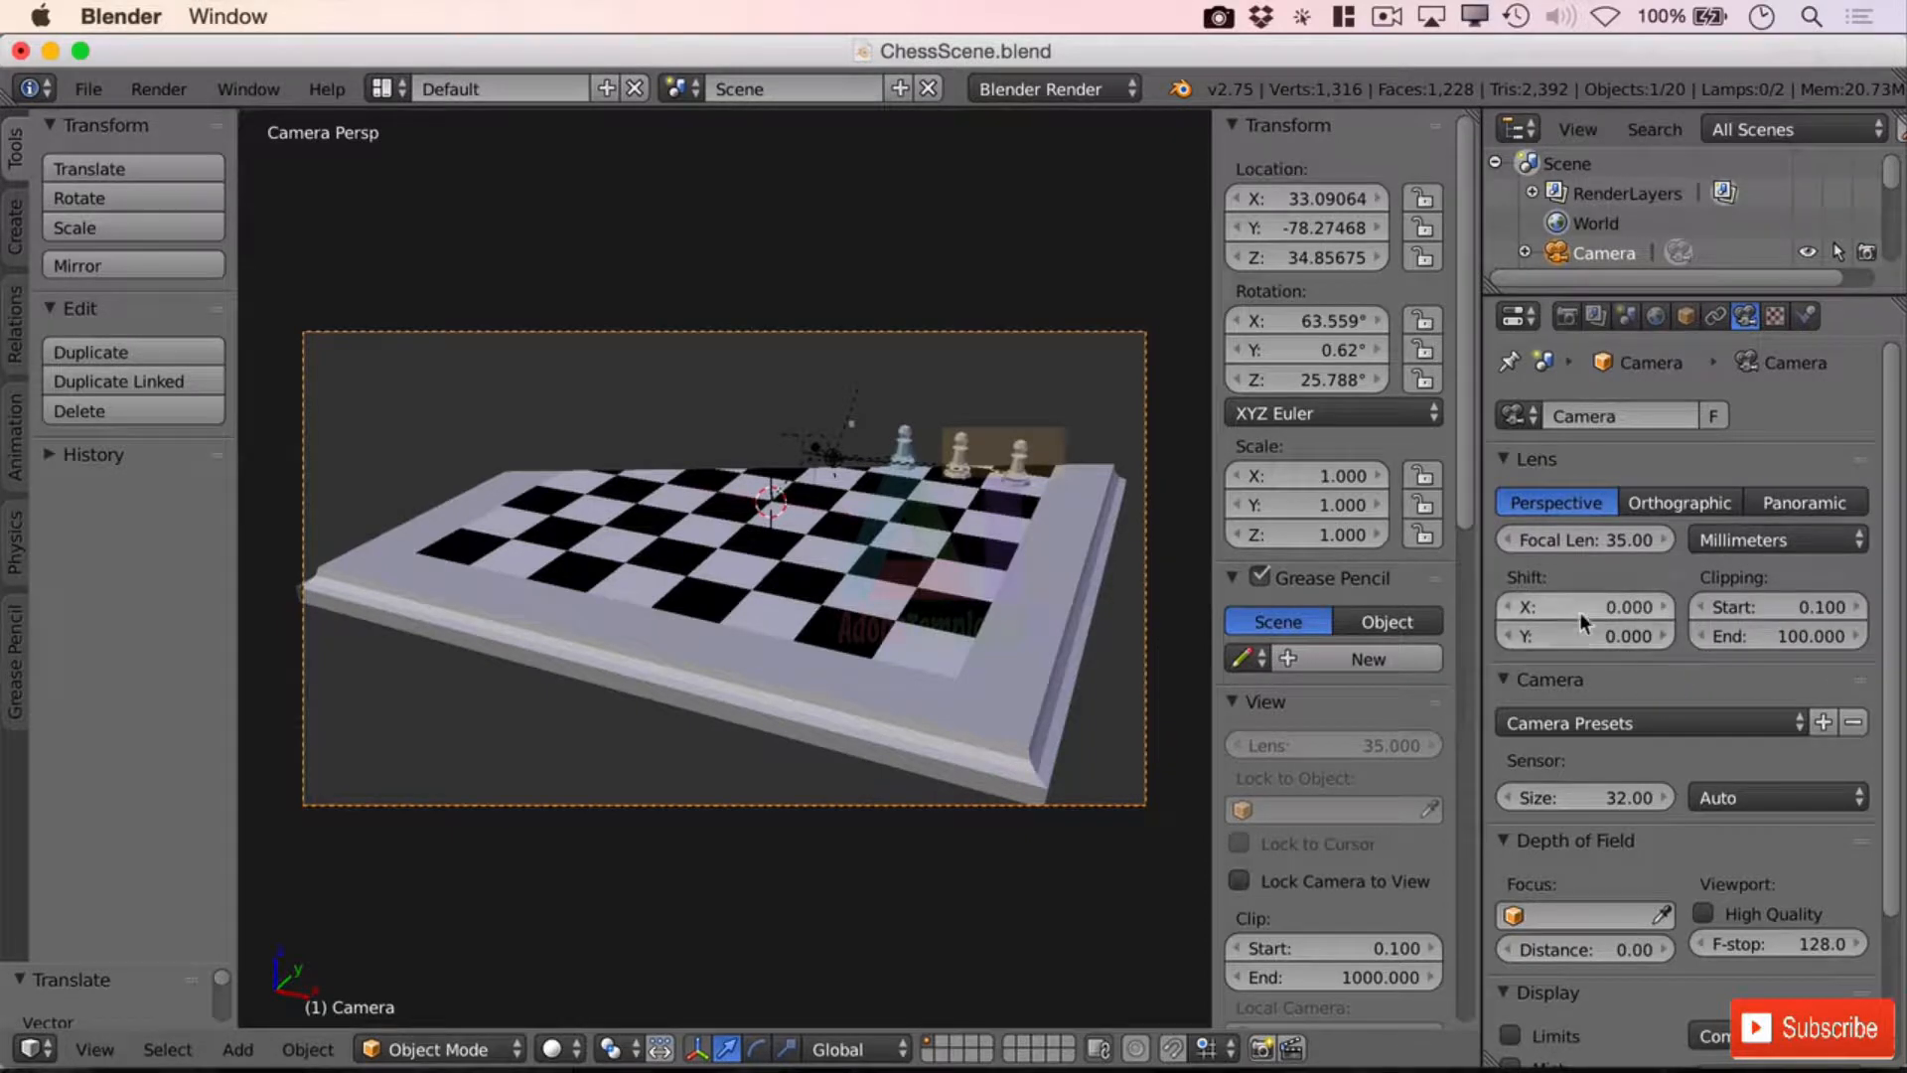
mouse_move(1576, 624)
left_mouse_down()
mouse_move(1649, 623)
mouse_move(1549, 606)
mouse_move(1629, 636)
mouse_move(1599, 641)
left_mouse_up()
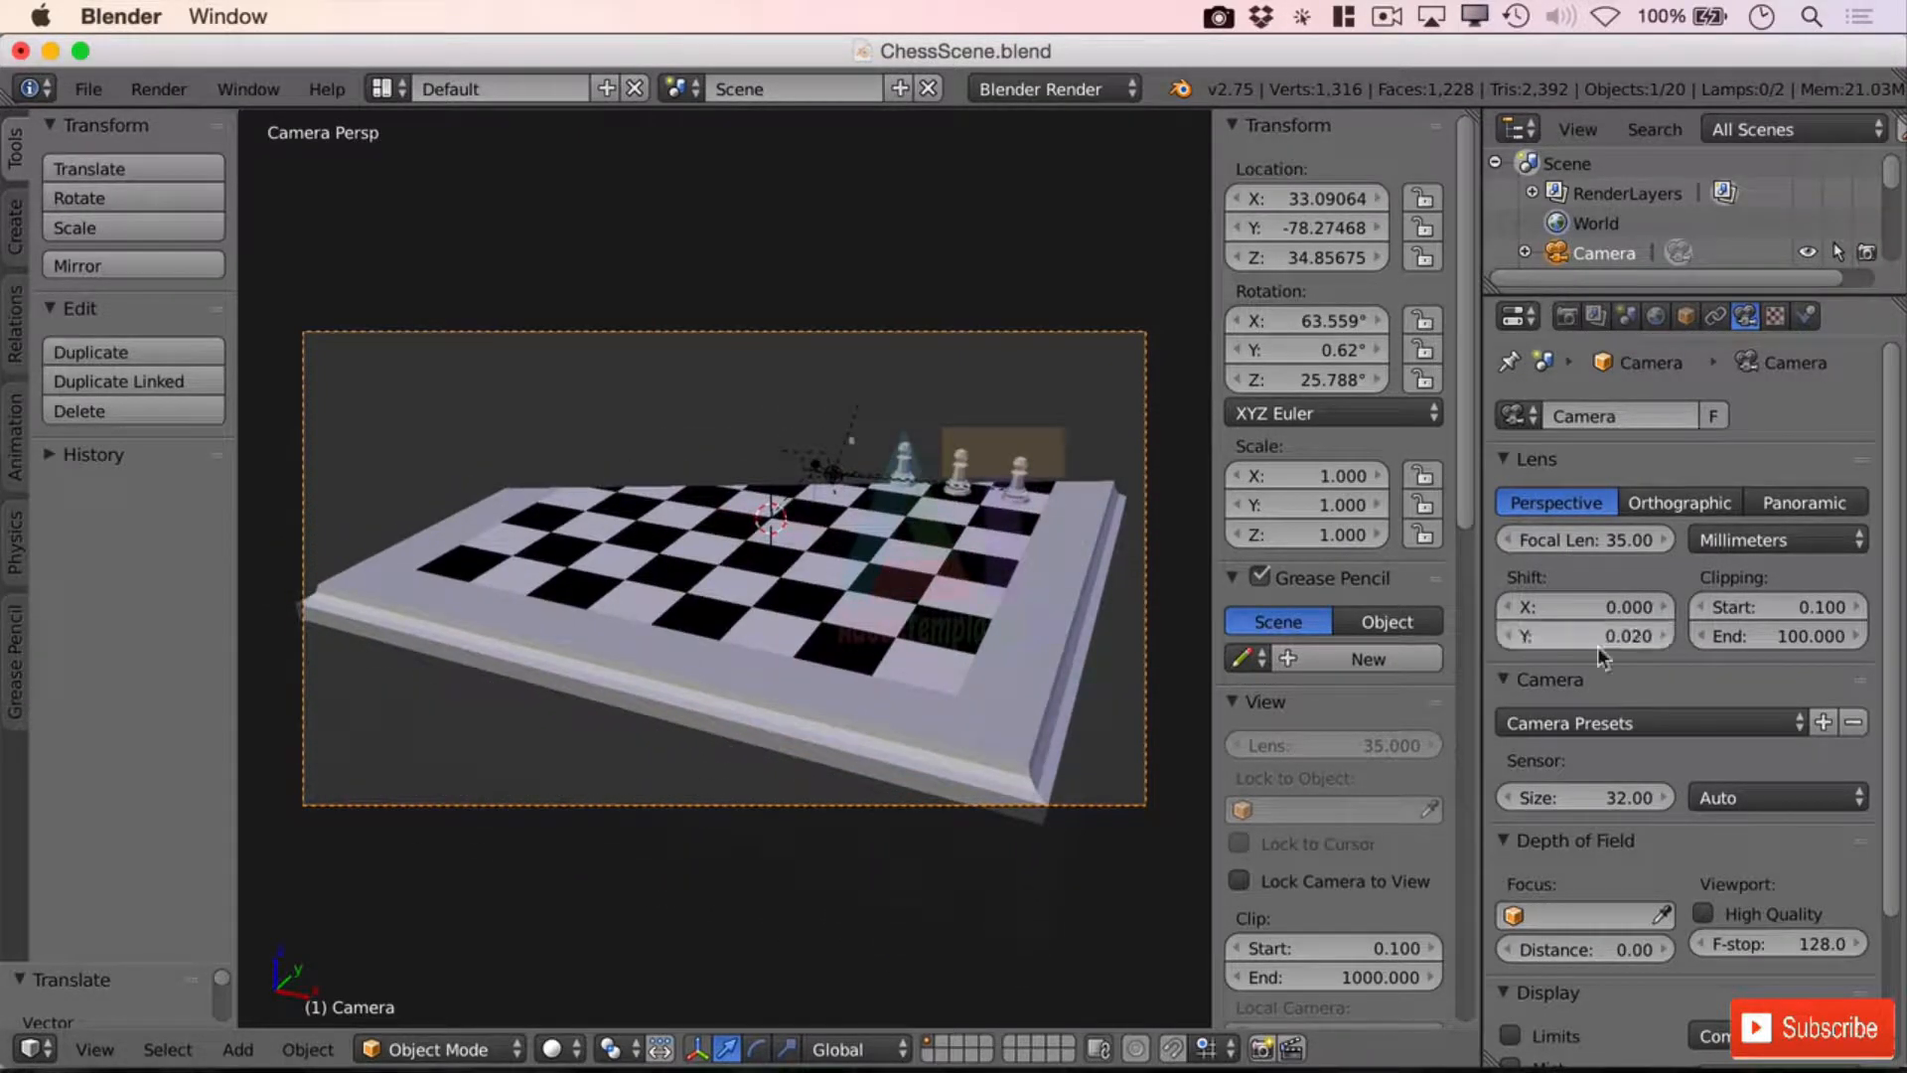
Step: Reset the camera's vertical (Y) lens shift to 0 and raise its clipping end to 132.6
left_click(1632, 646)
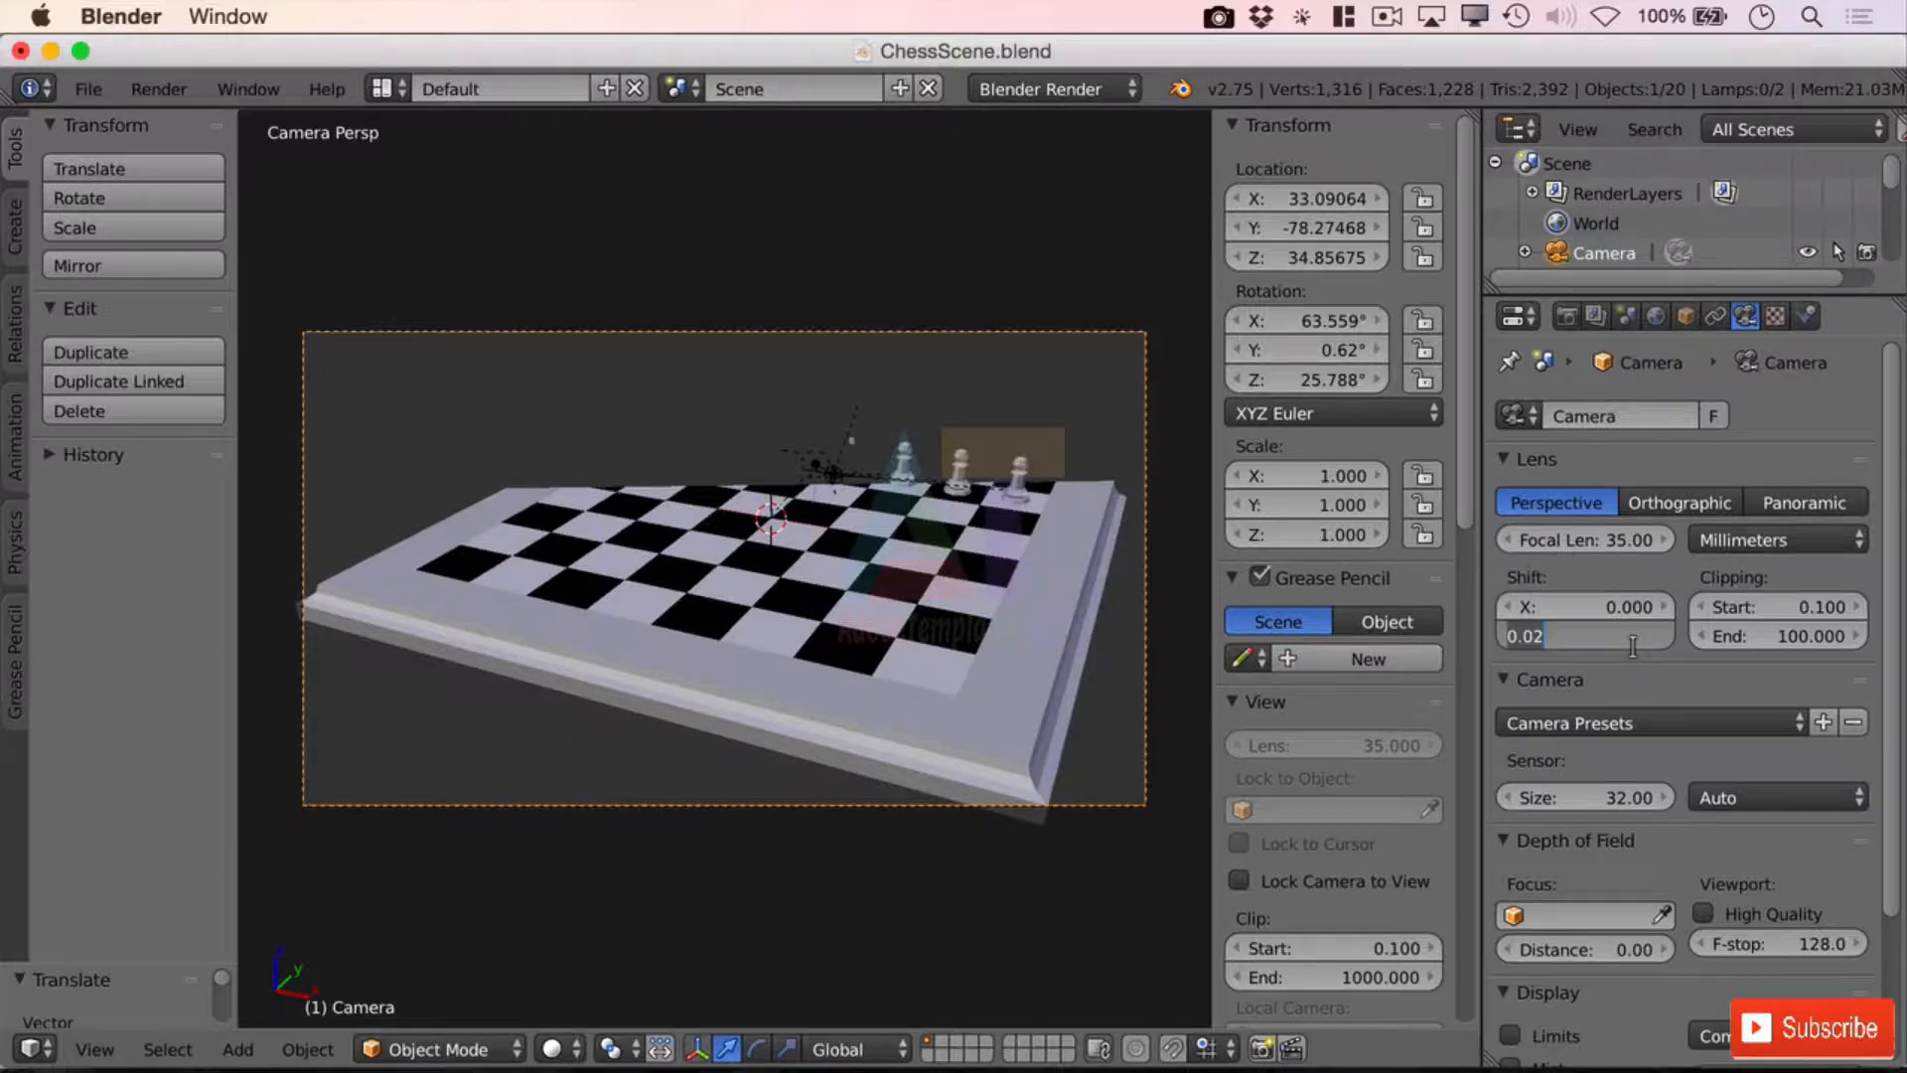
type("0")
key("Return")
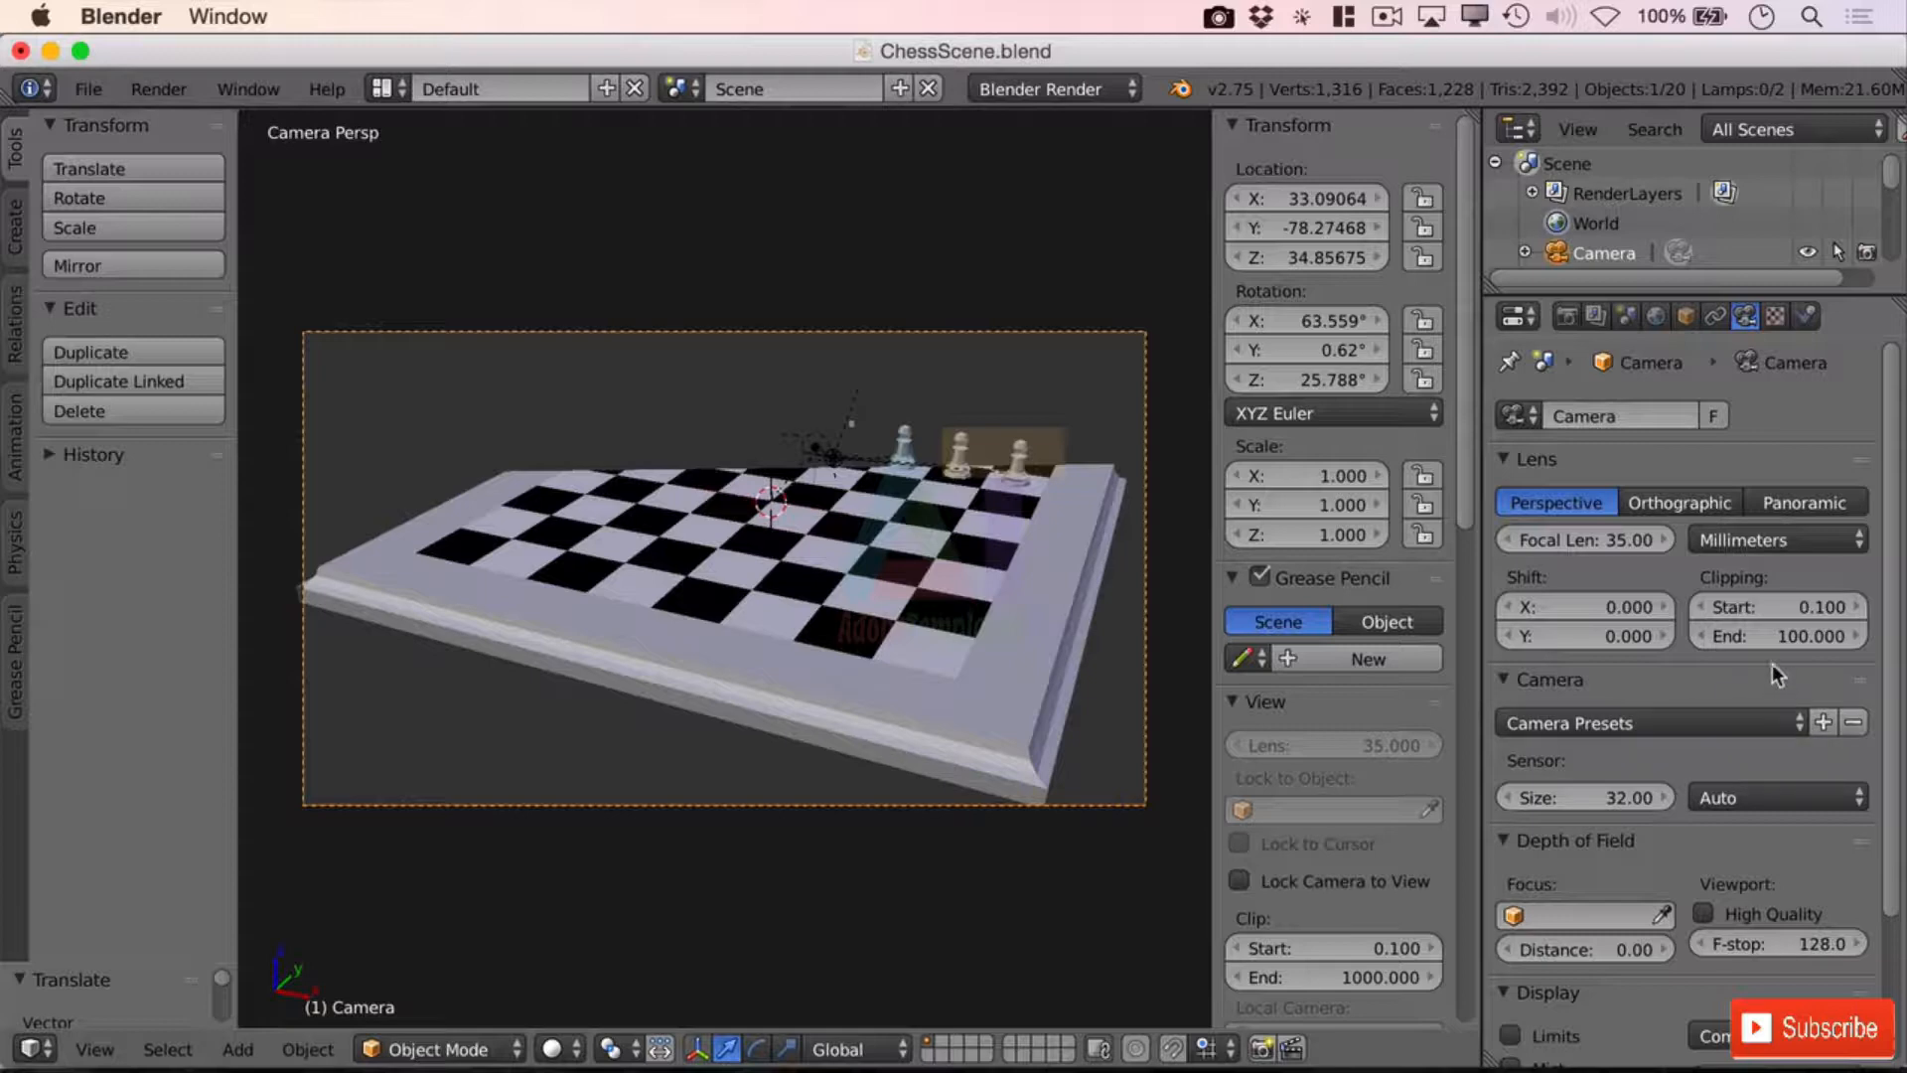
mouse_move(1760, 637)
left_mouse_down()
mouse_move(1743, 638)
mouse_move(1839, 638)
mouse_move(1778, 653)
left_mouse_up()
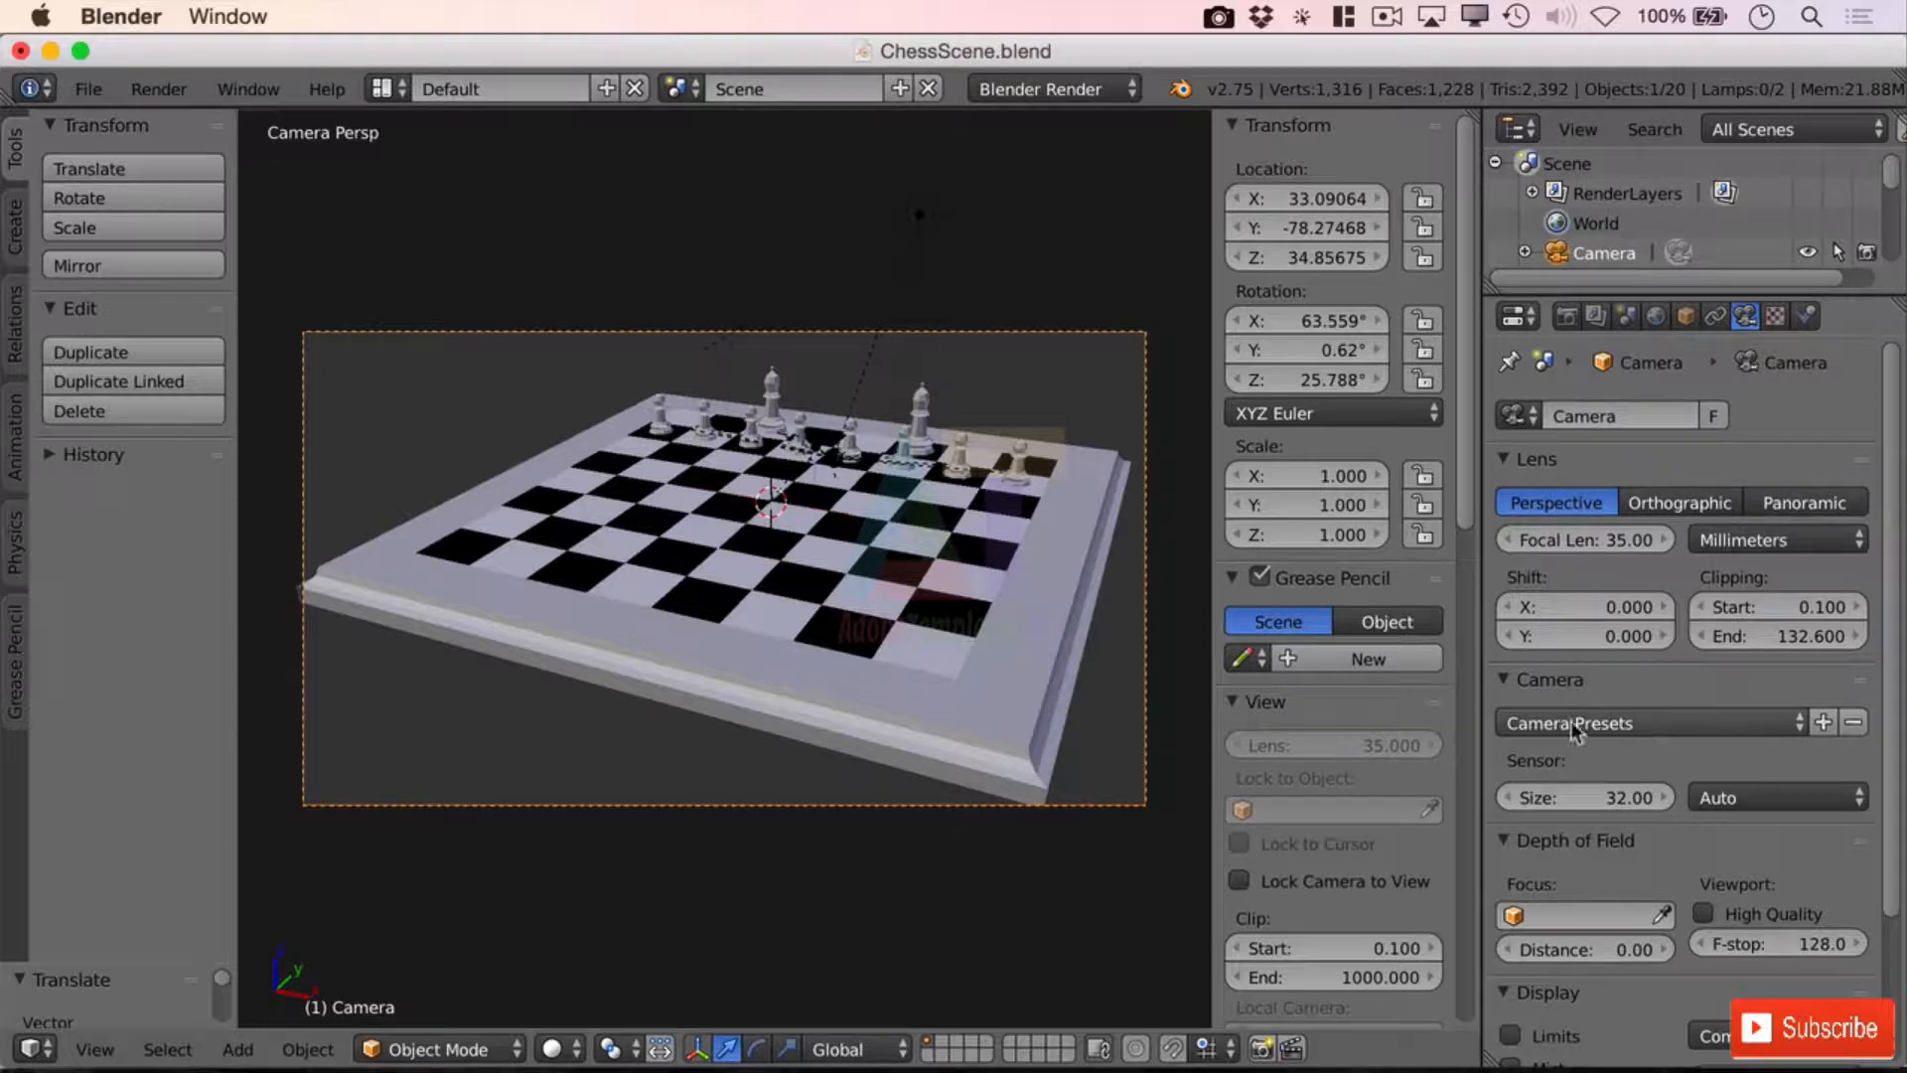
Step: Browse the available camera presets and examine the remaining camera settings down to the display options
left_click(1502, 681)
left_click(1502, 681)
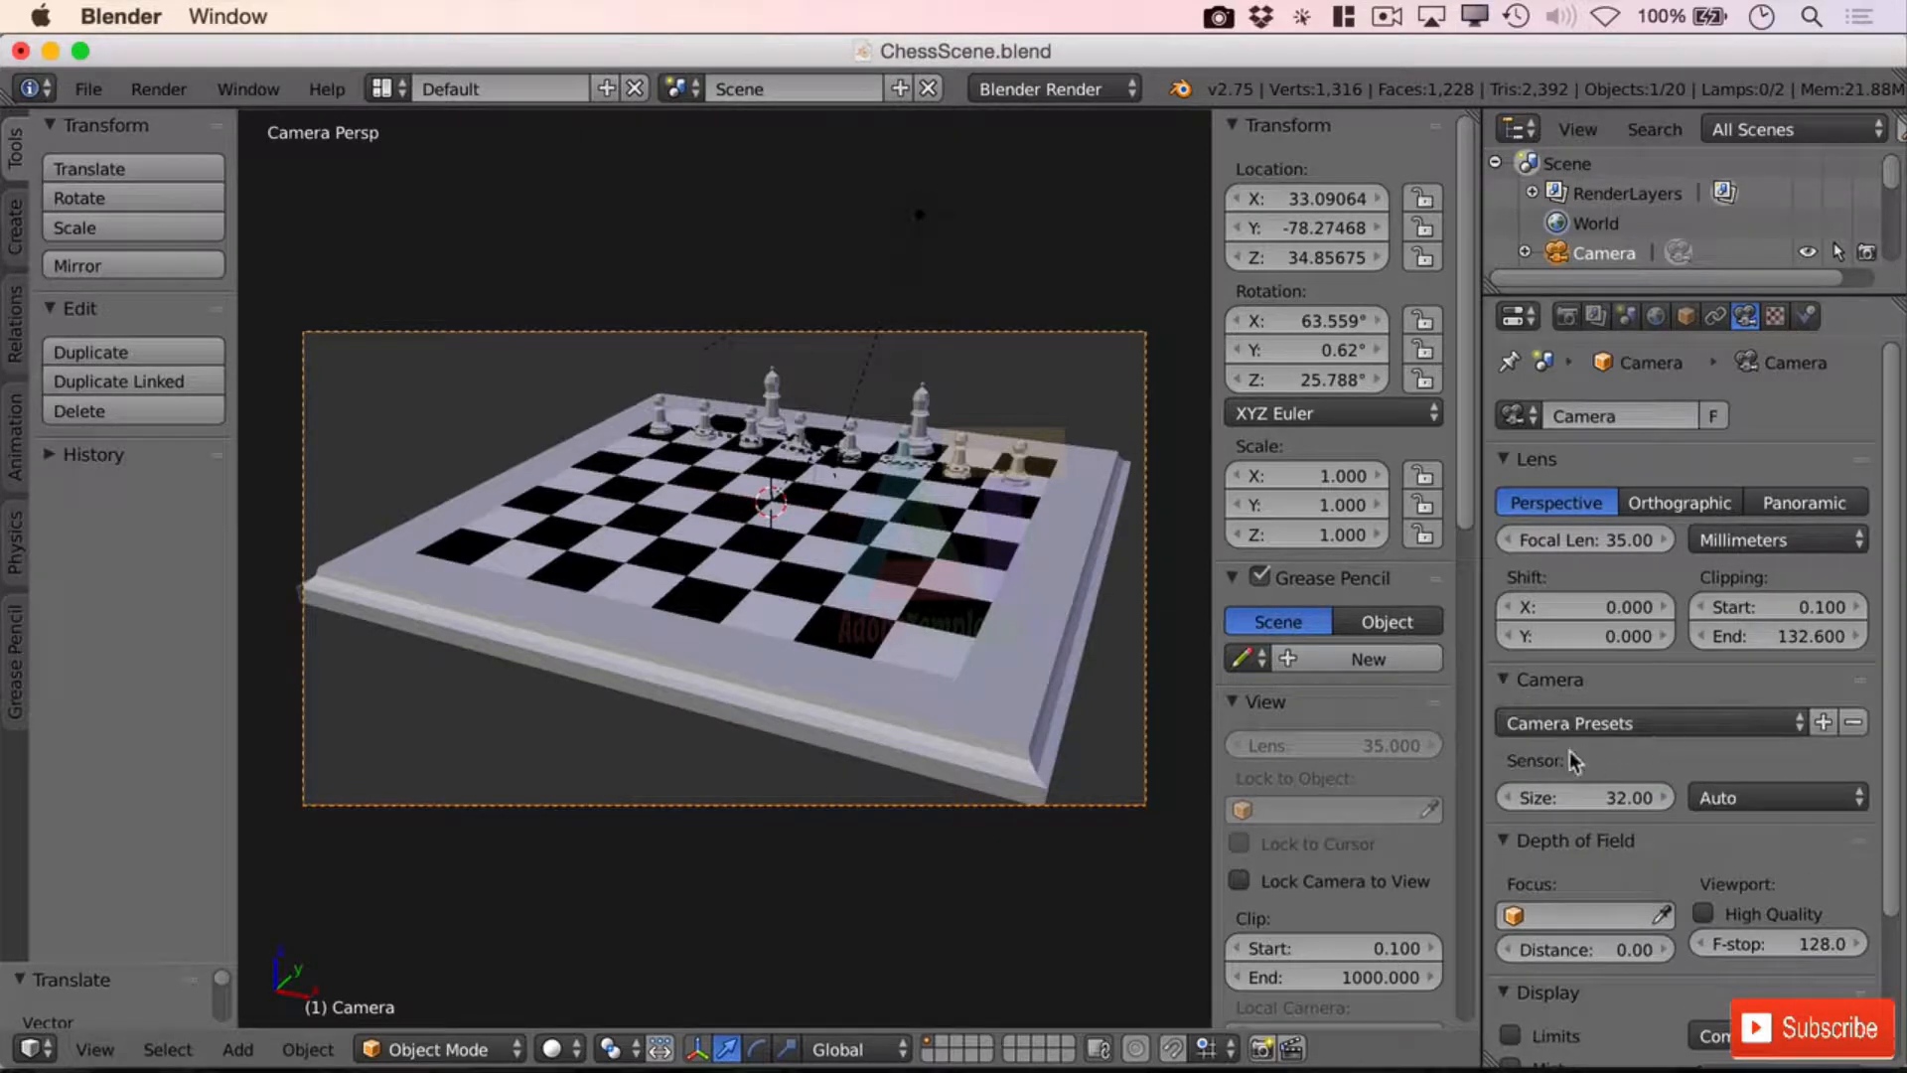
left_click(1617, 731)
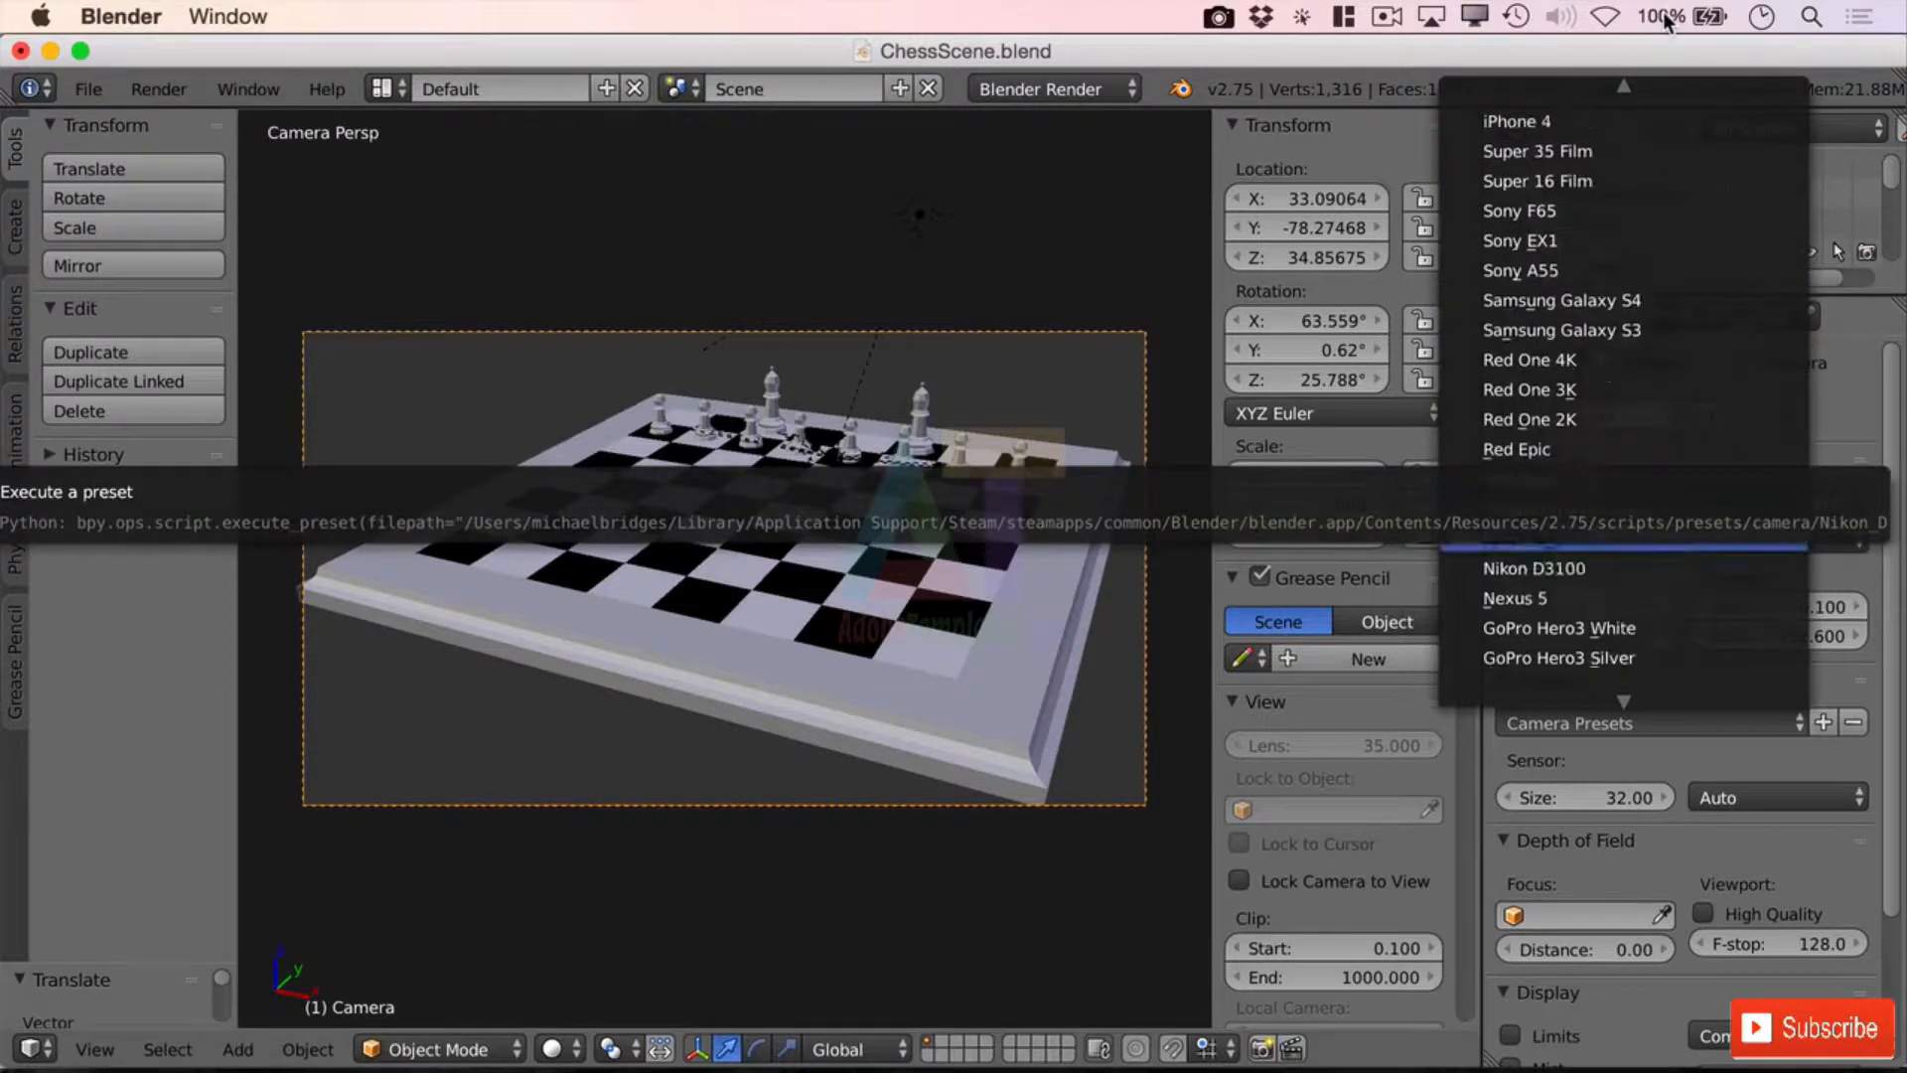
scroll(1633, 556, "down", 16)
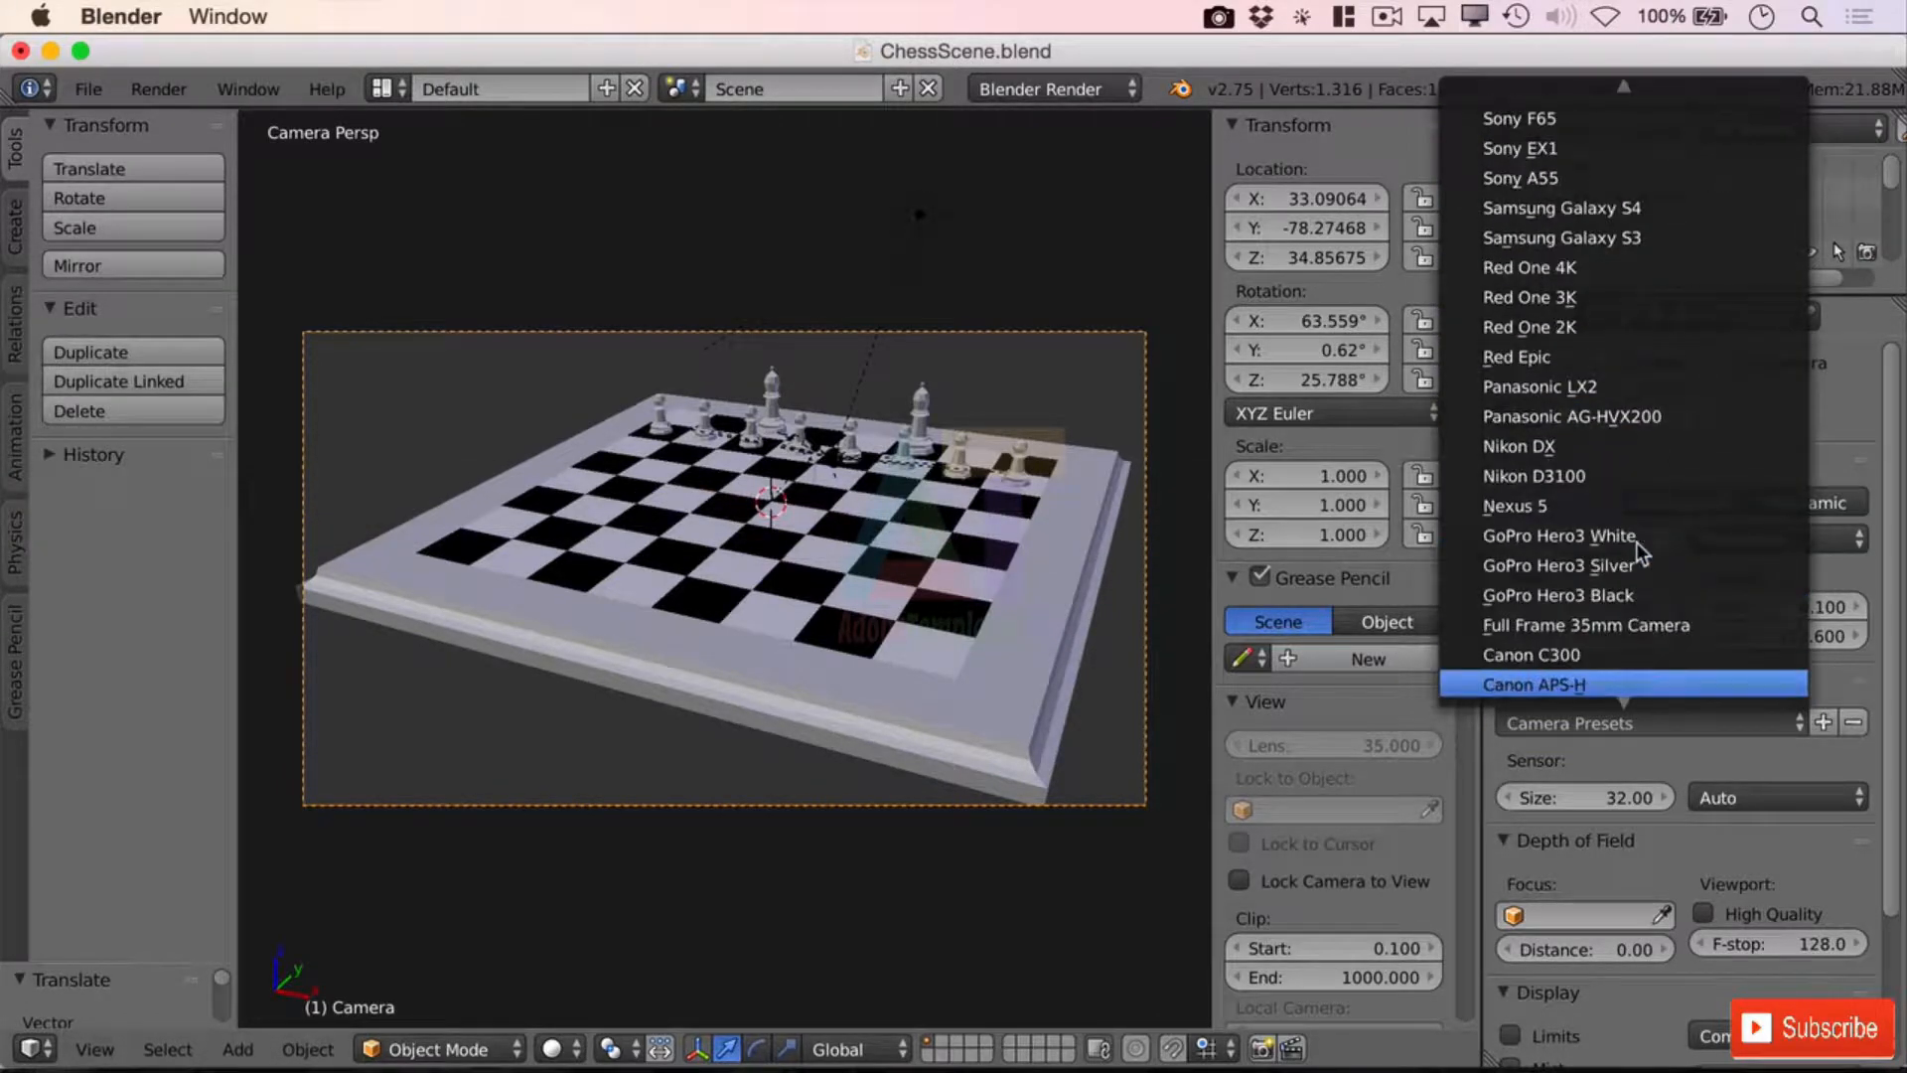
scroll(1640, 553, "down", 1)
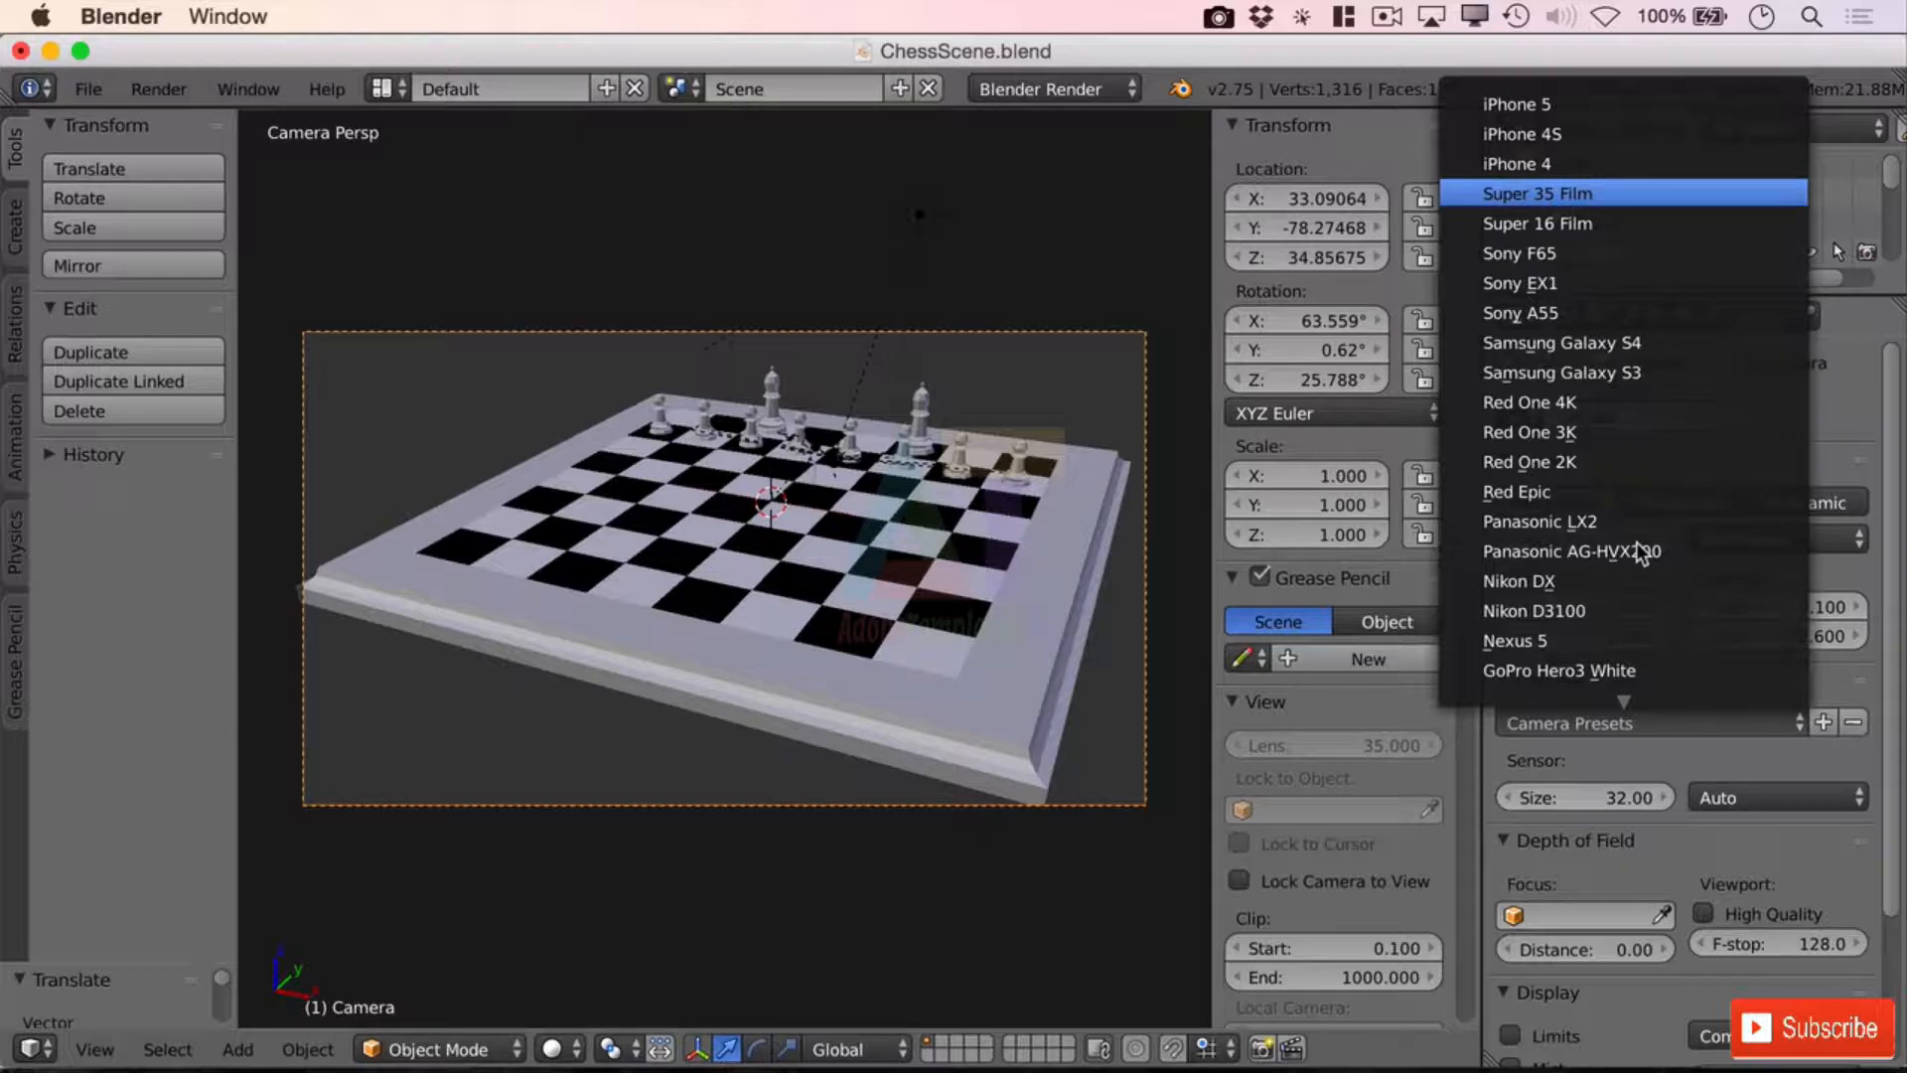
scroll(1714, 908, "down", 5)
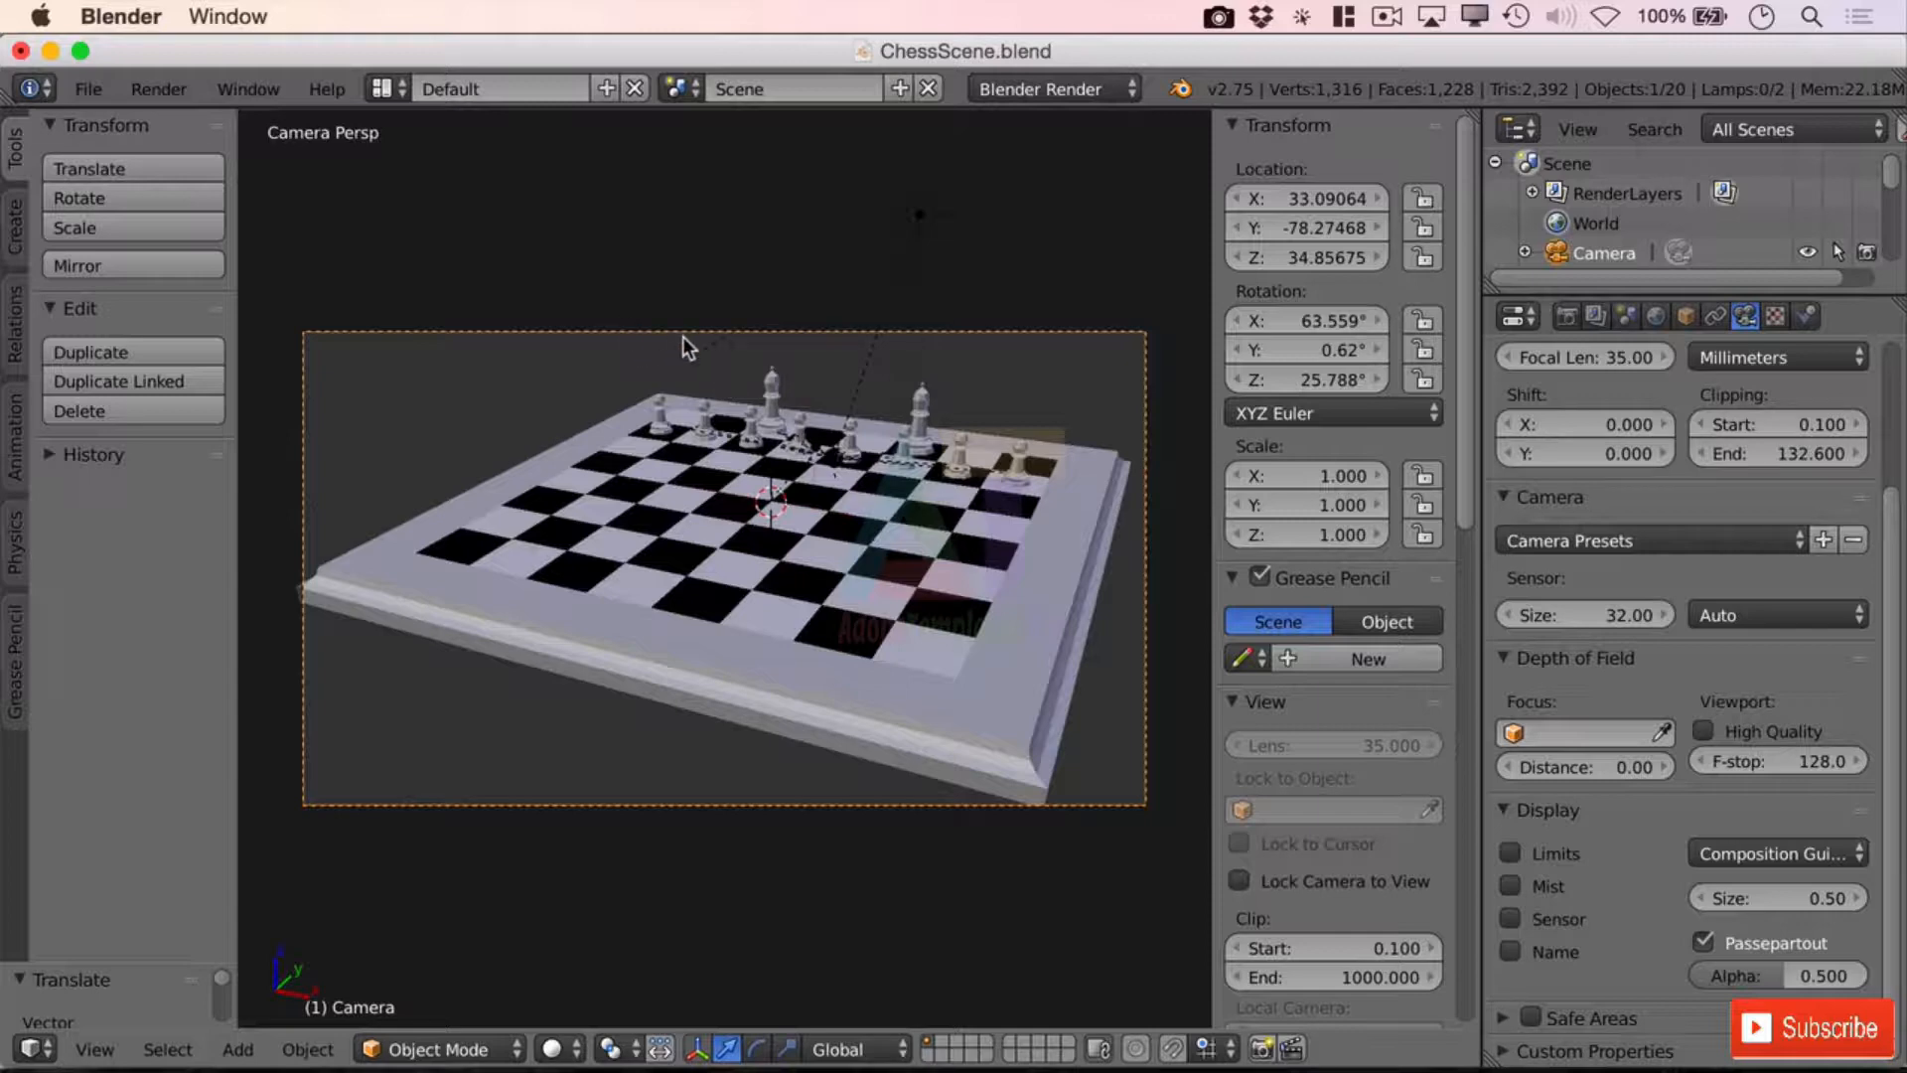
Step: Render a still image of the chessboard from the current camera
left_click(176, 94)
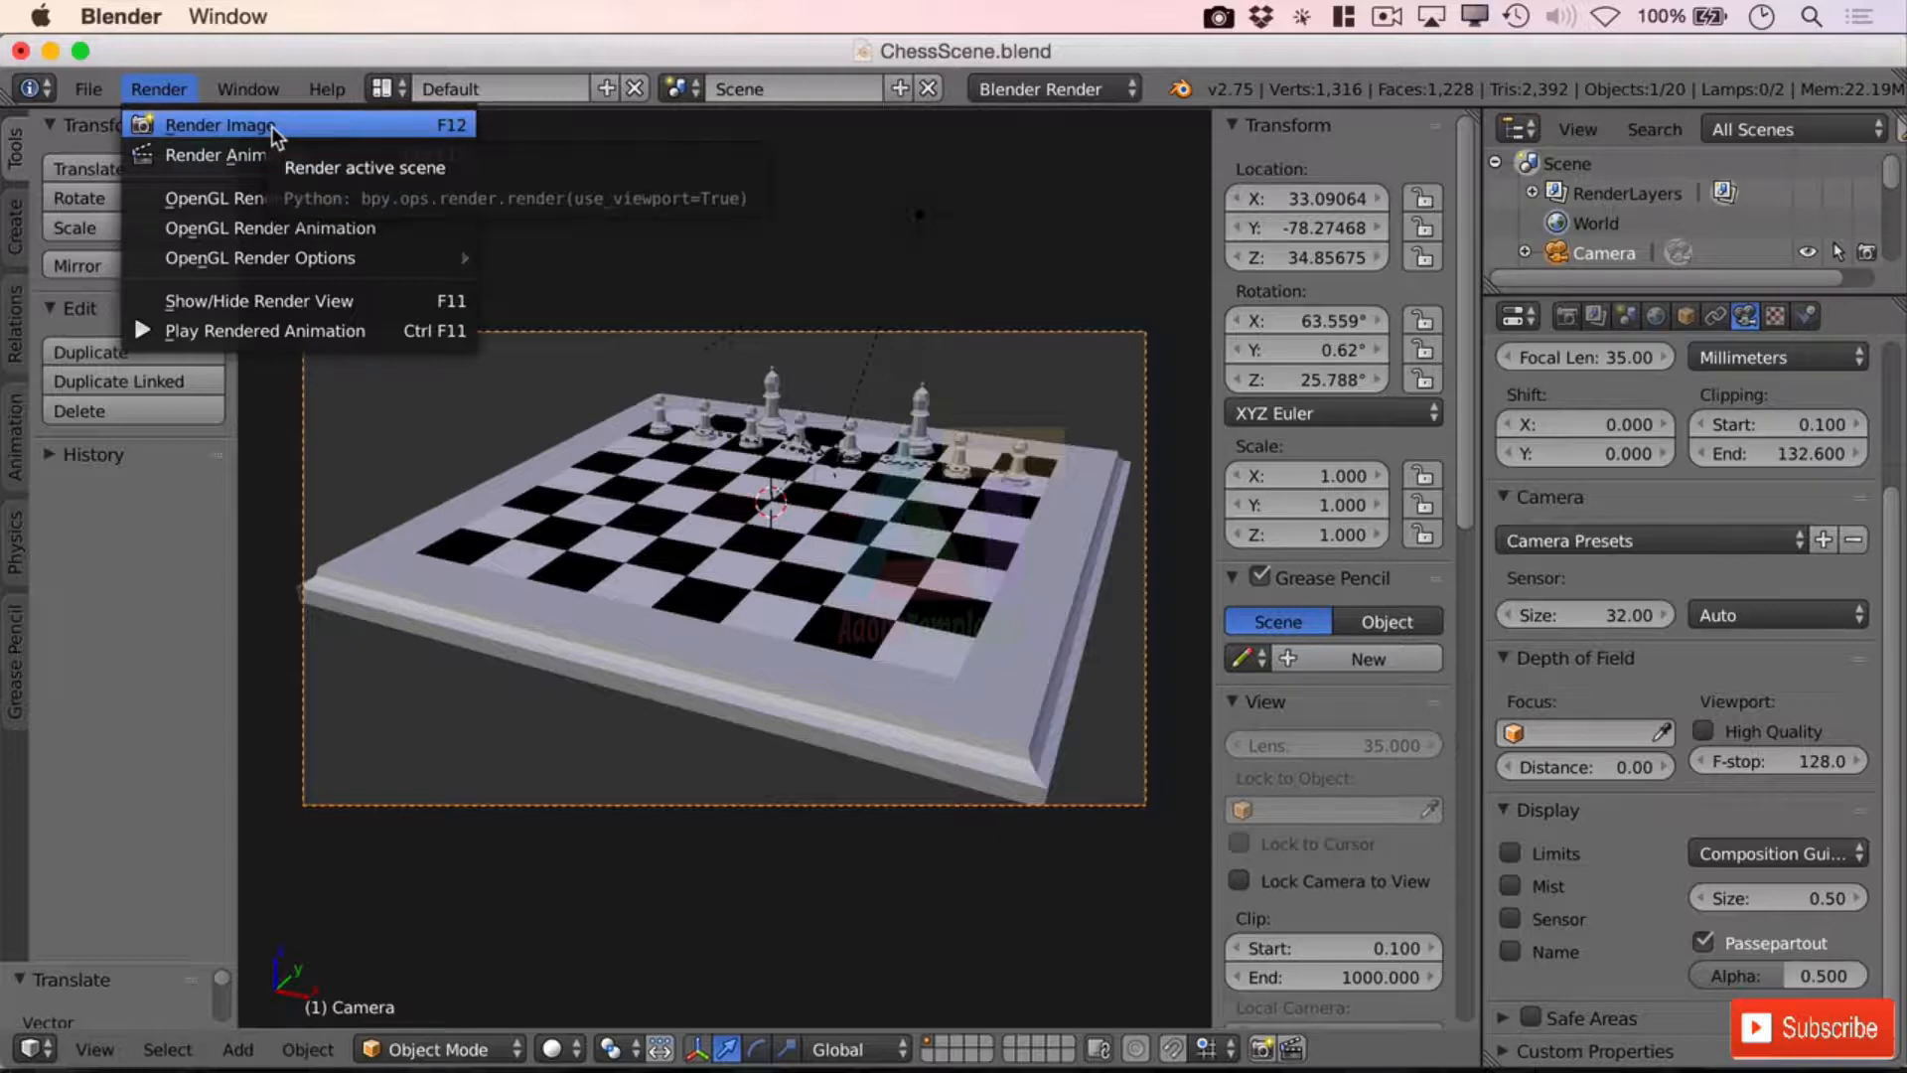
left_click(360, 126)
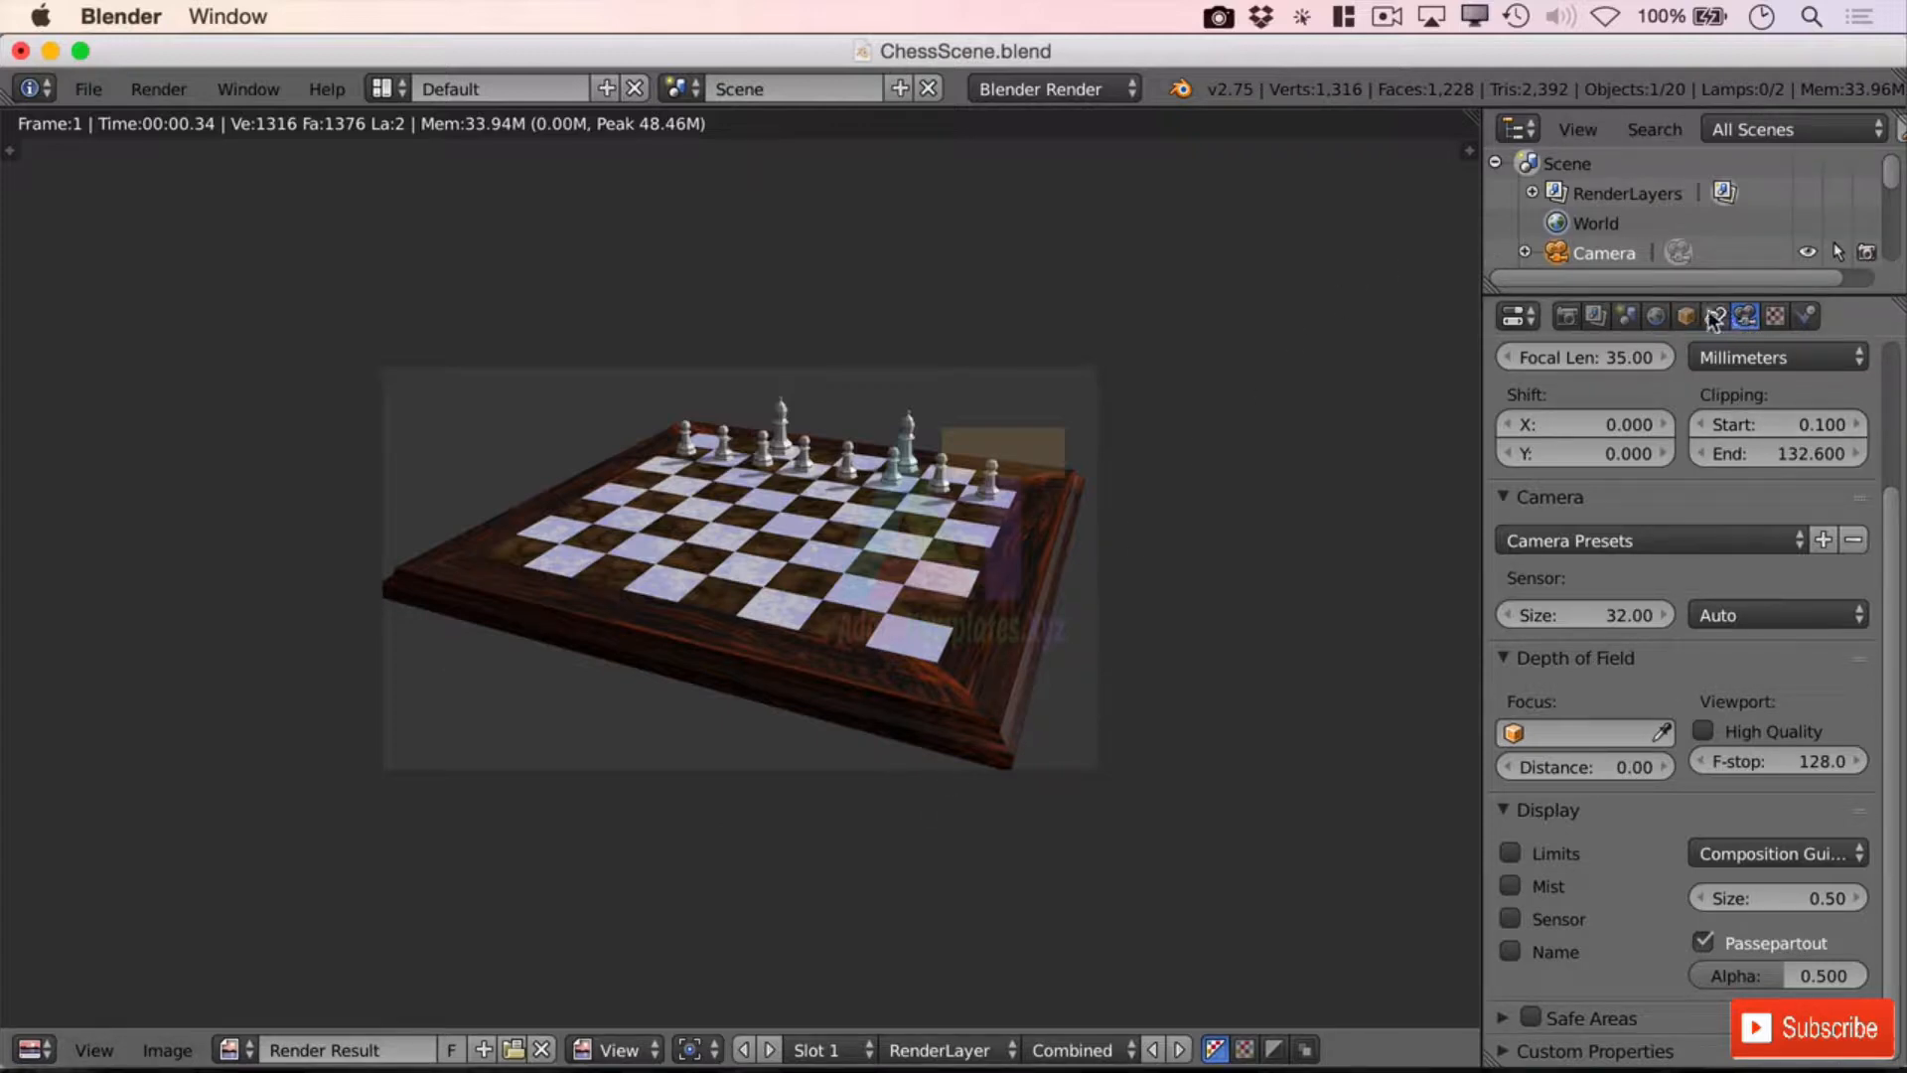
Step: Set the render resolution scale to 100% and render the chessboard image again at 1920 × 1080
left_click(1567, 318)
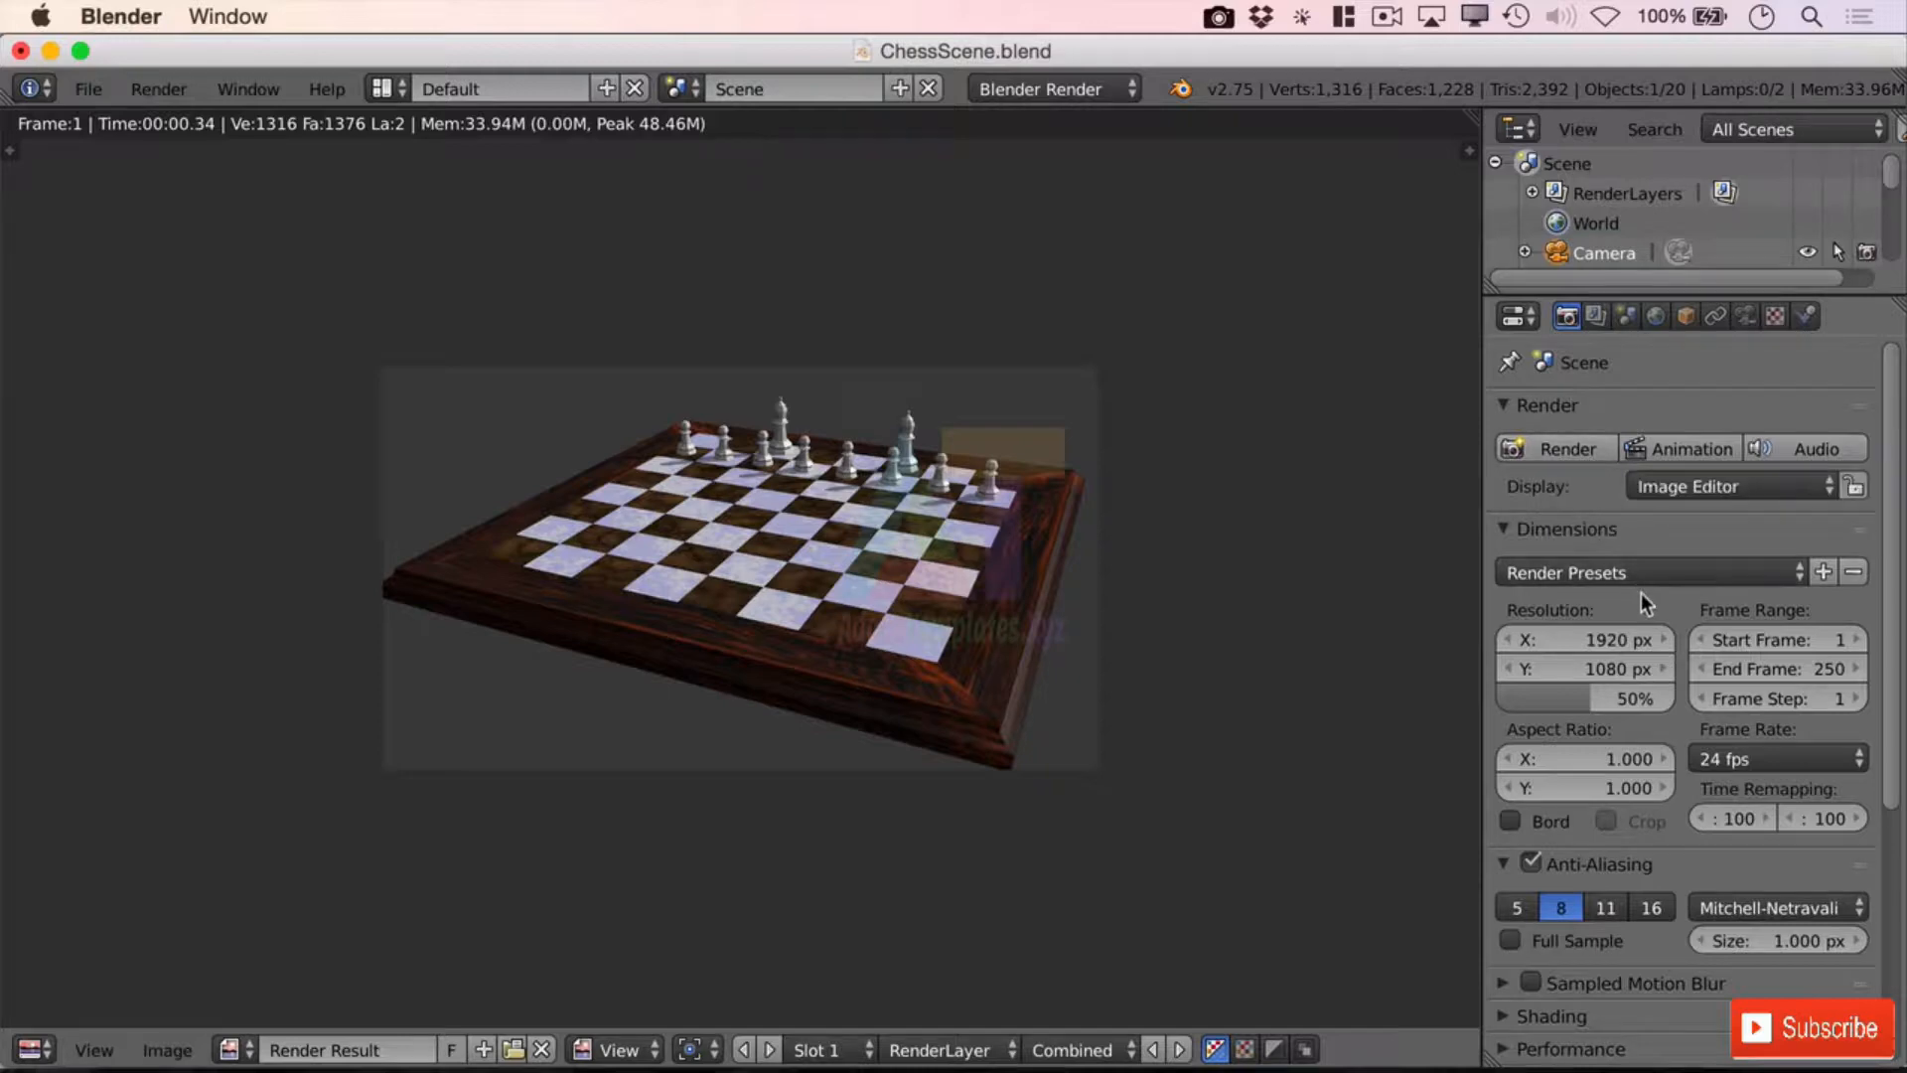
scroll(1641, 593, "down", 3)
scroll(1648, 610, "down", 8)
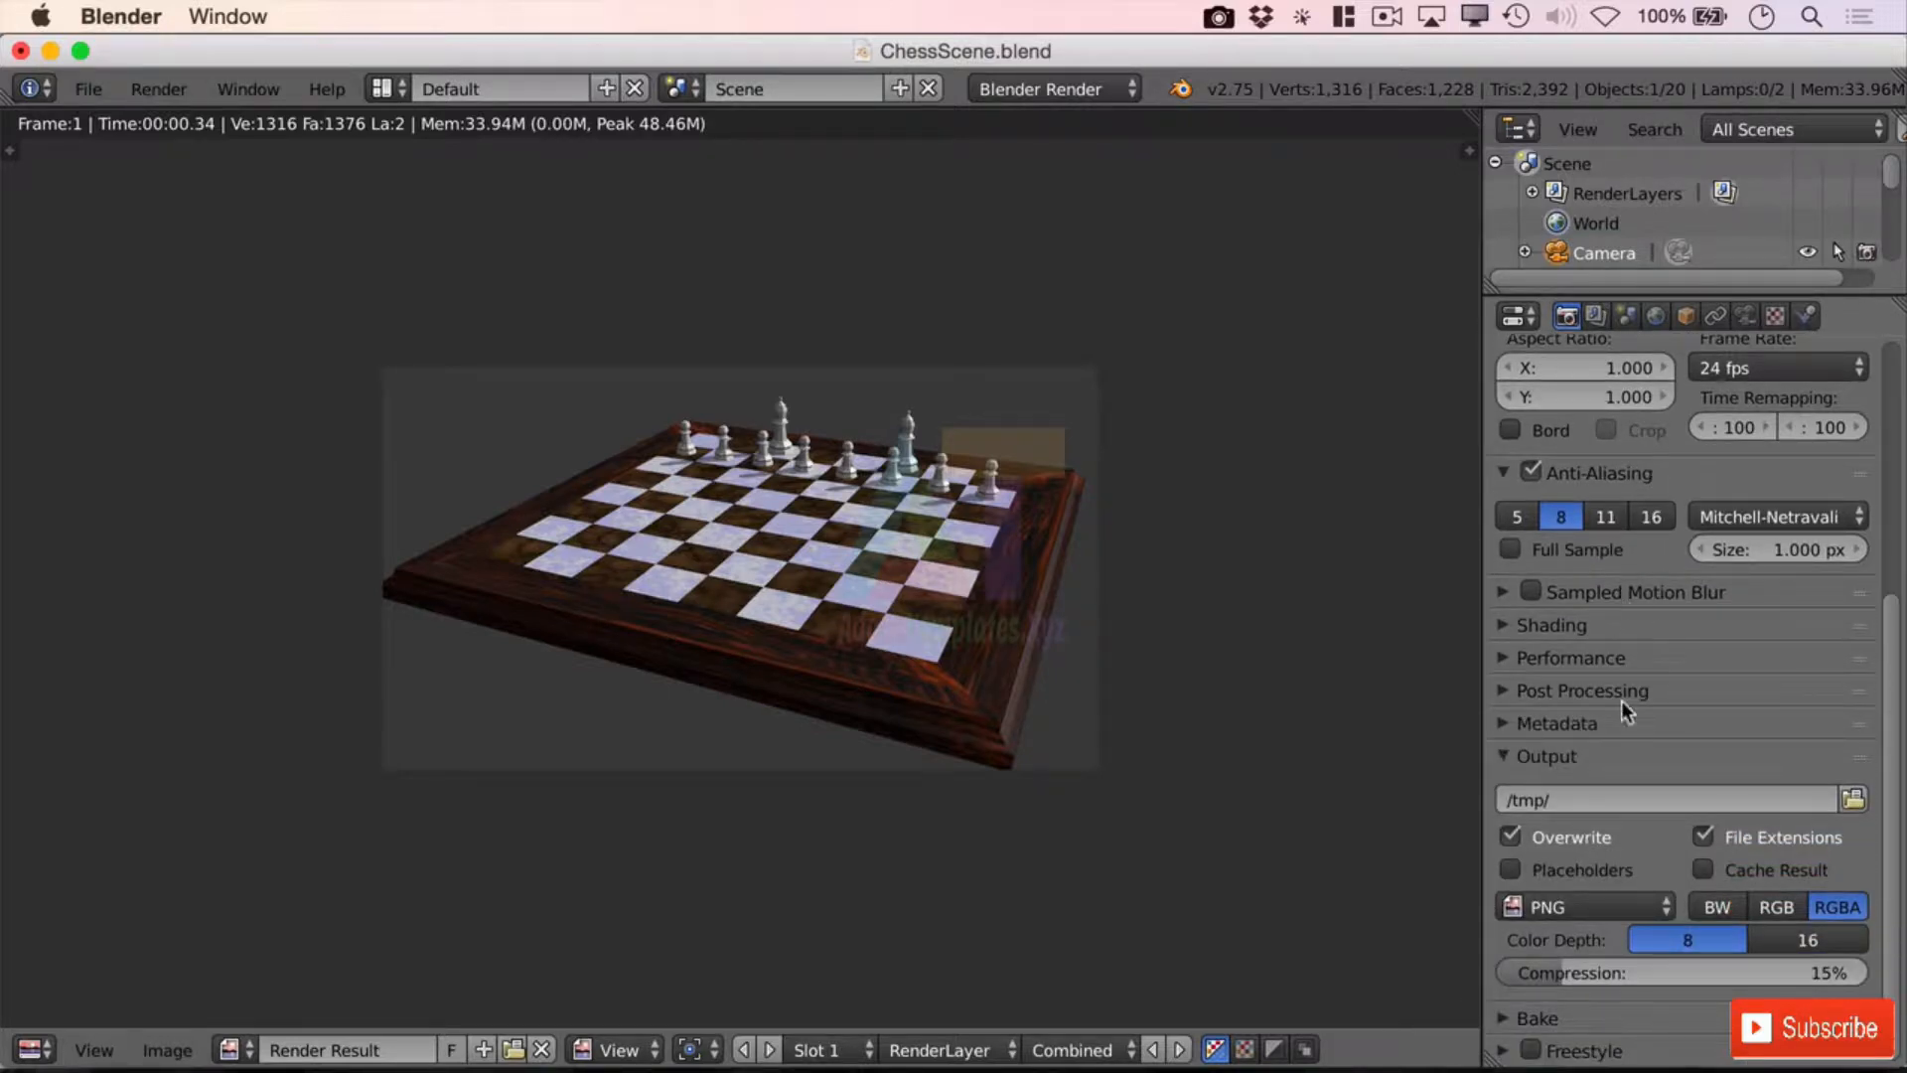
scroll(1623, 700, "up", 4)
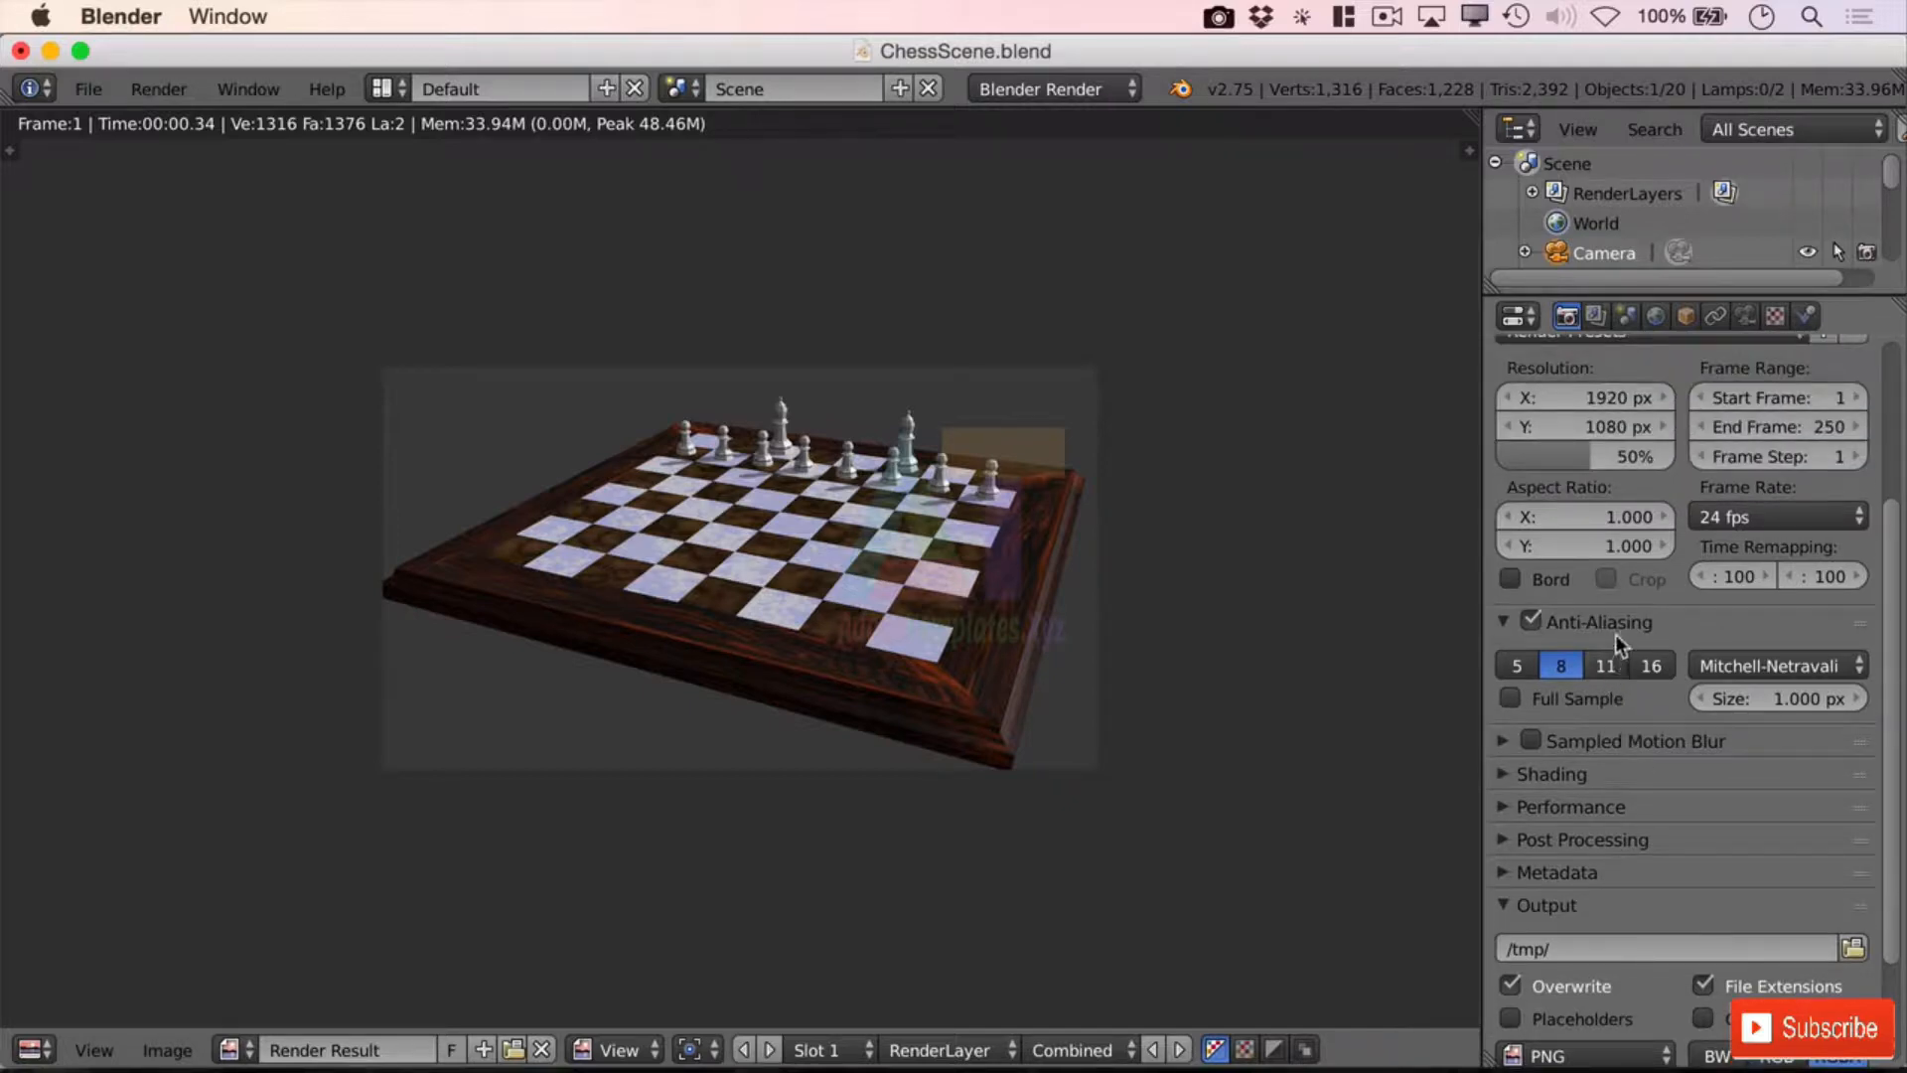
scroll(1610, 624, "up", 3)
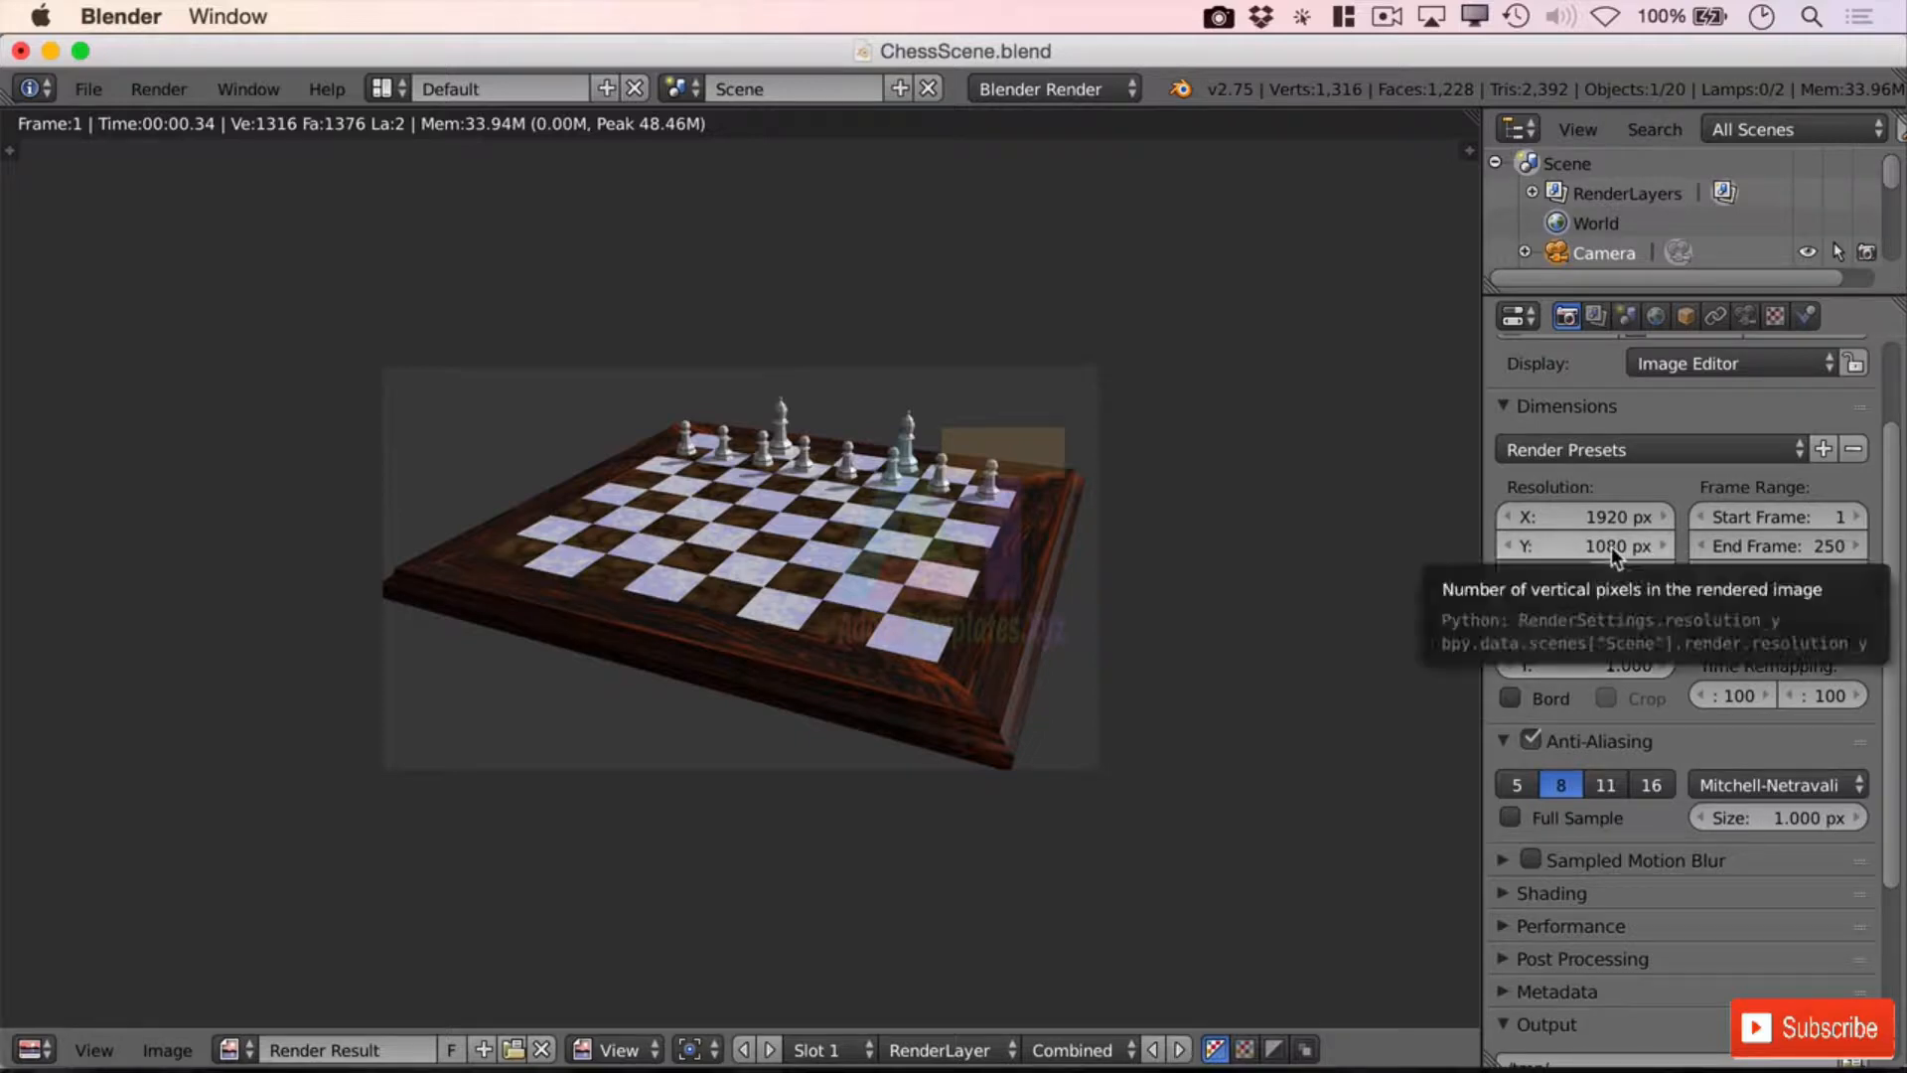
left_click_drag(1605, 580, 1708, 580)
scroll(1558, 450, "up", 1)
scroll(1558, 451, "up", 2)
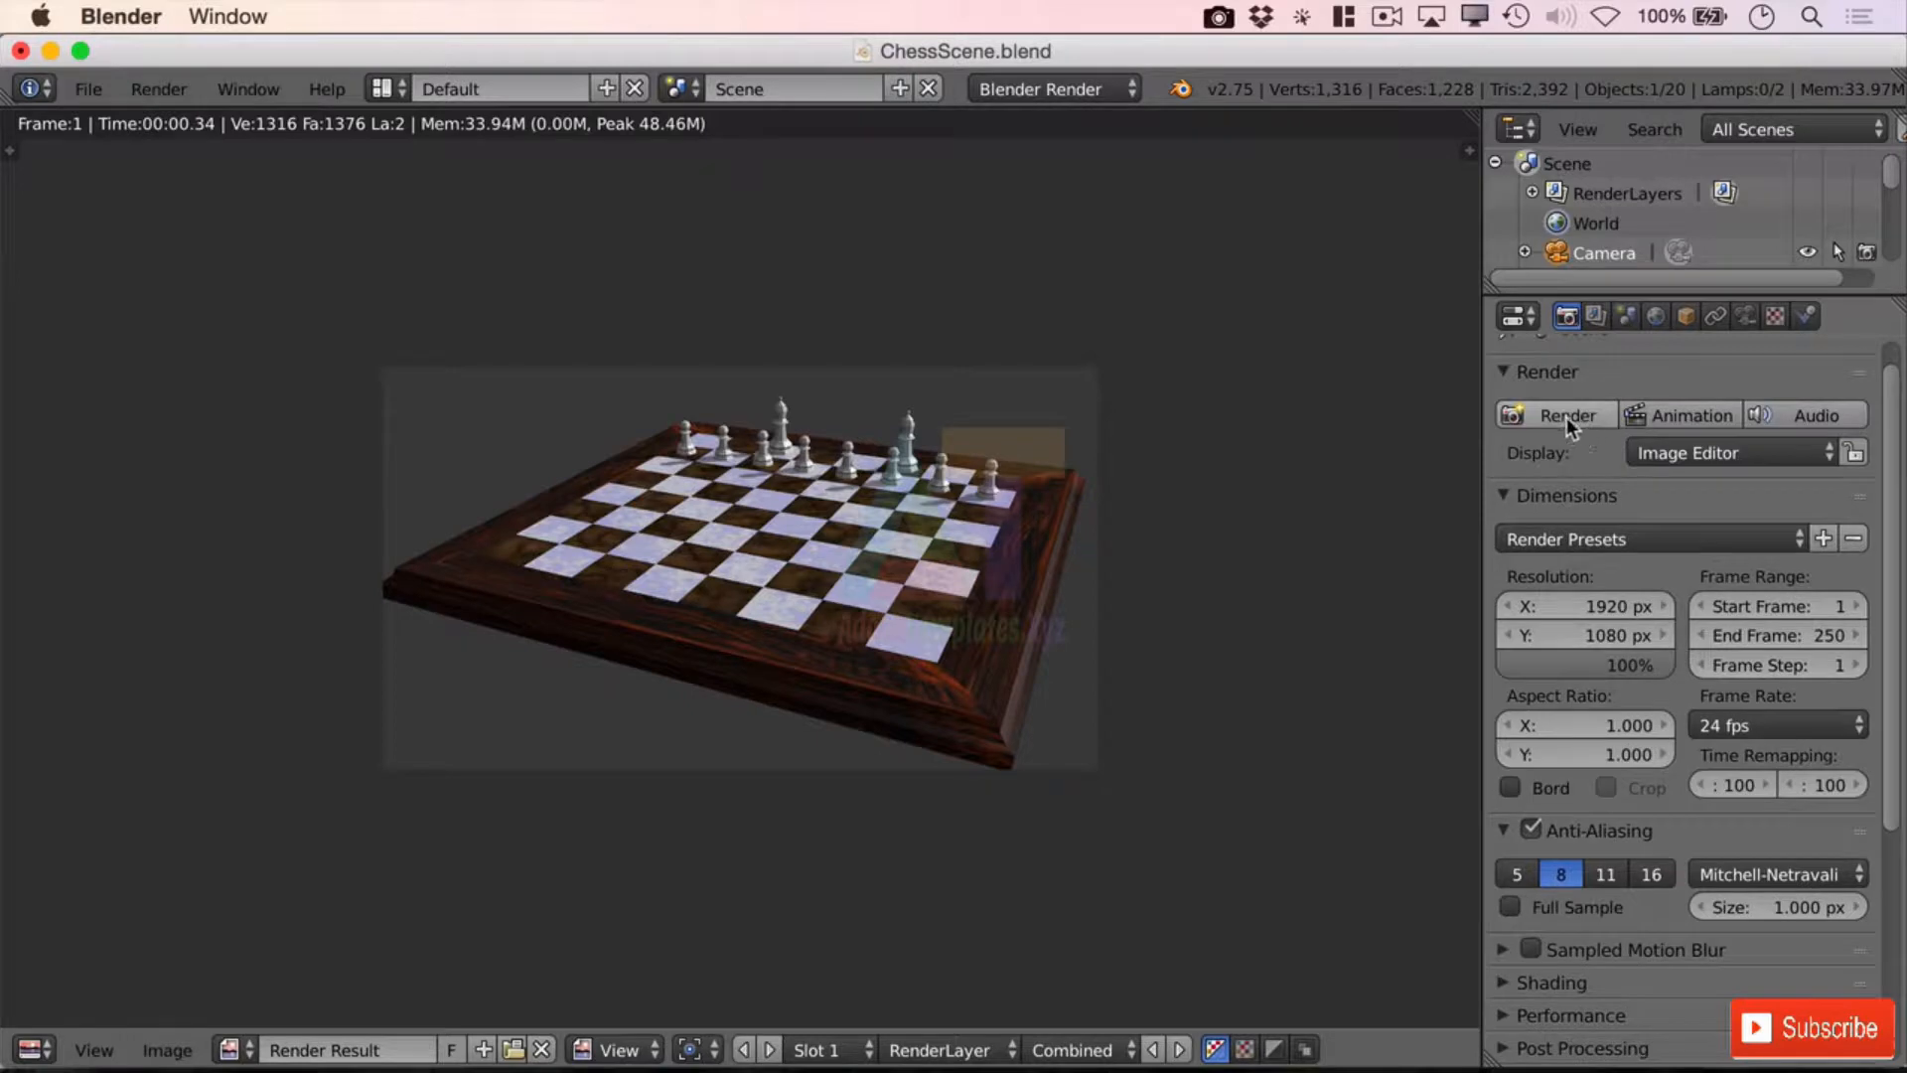
left_click(177, 87)
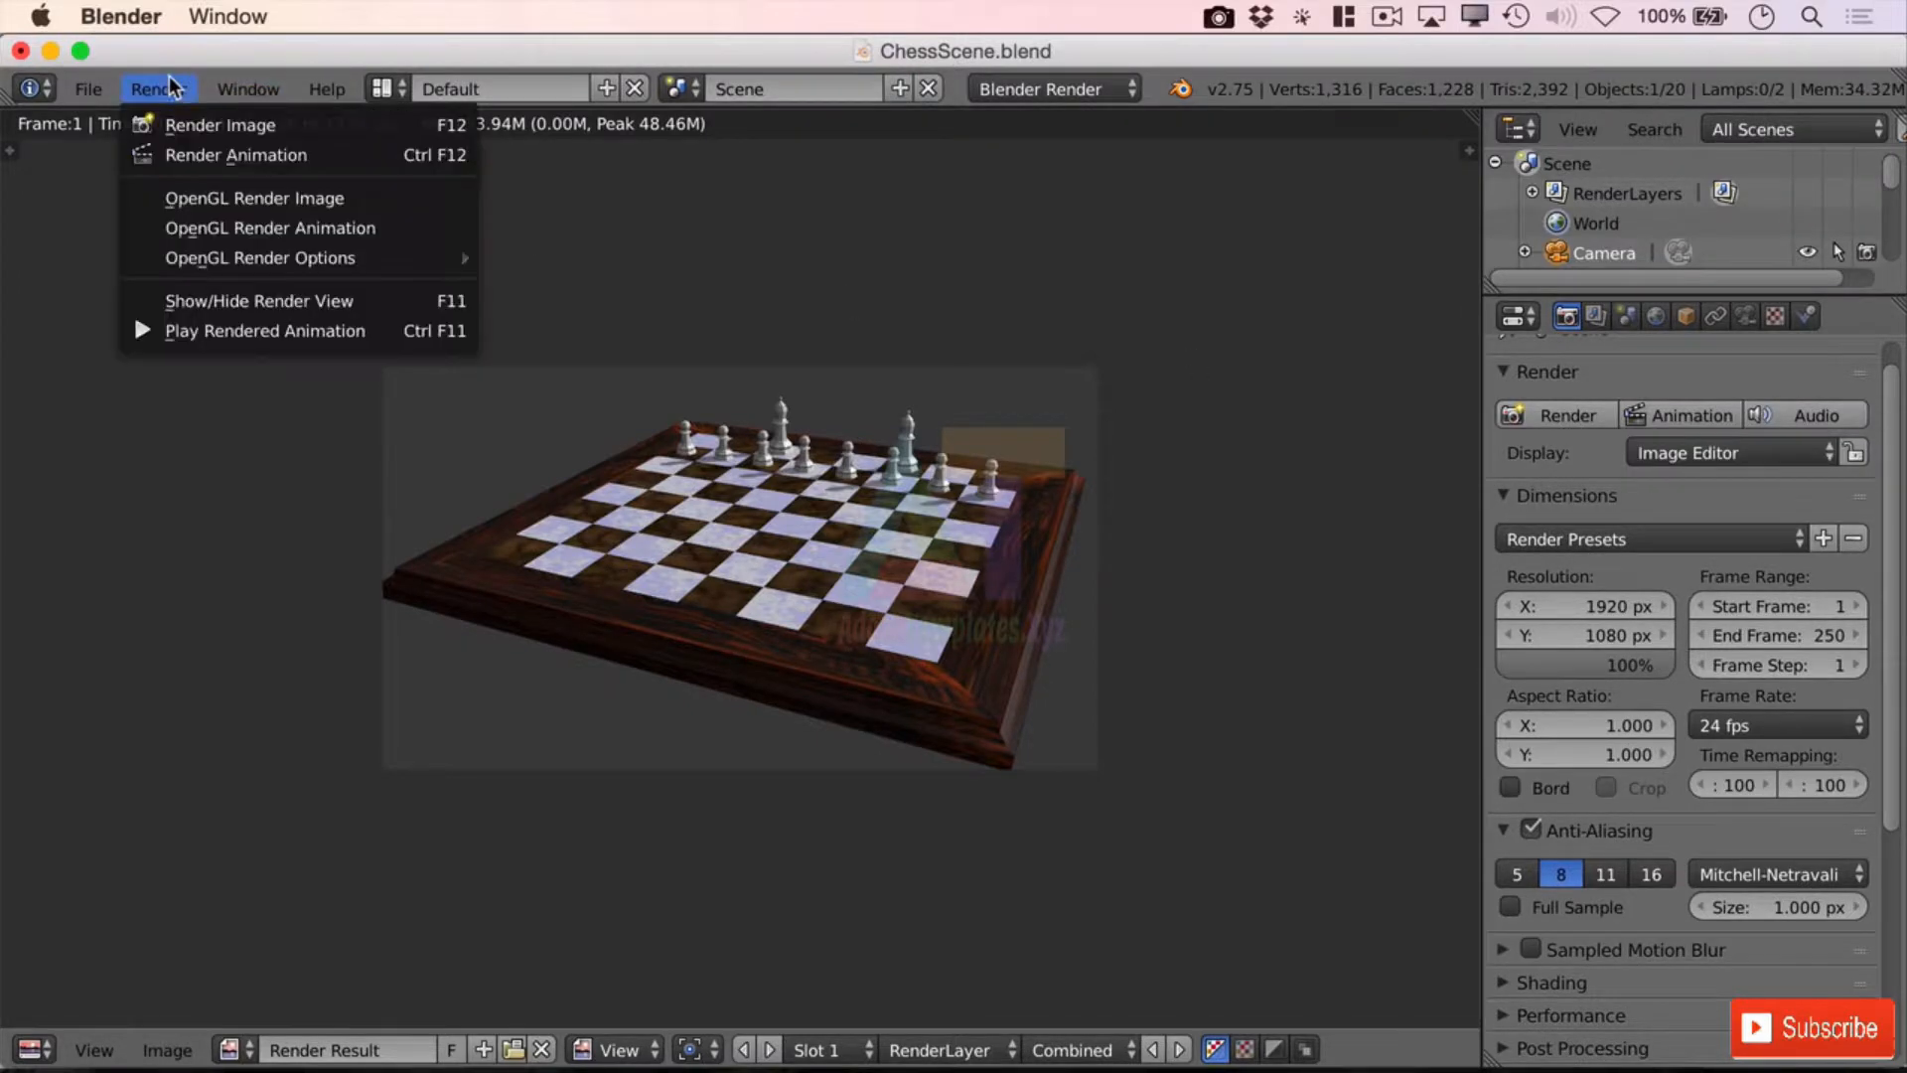
left_click(210, 127)
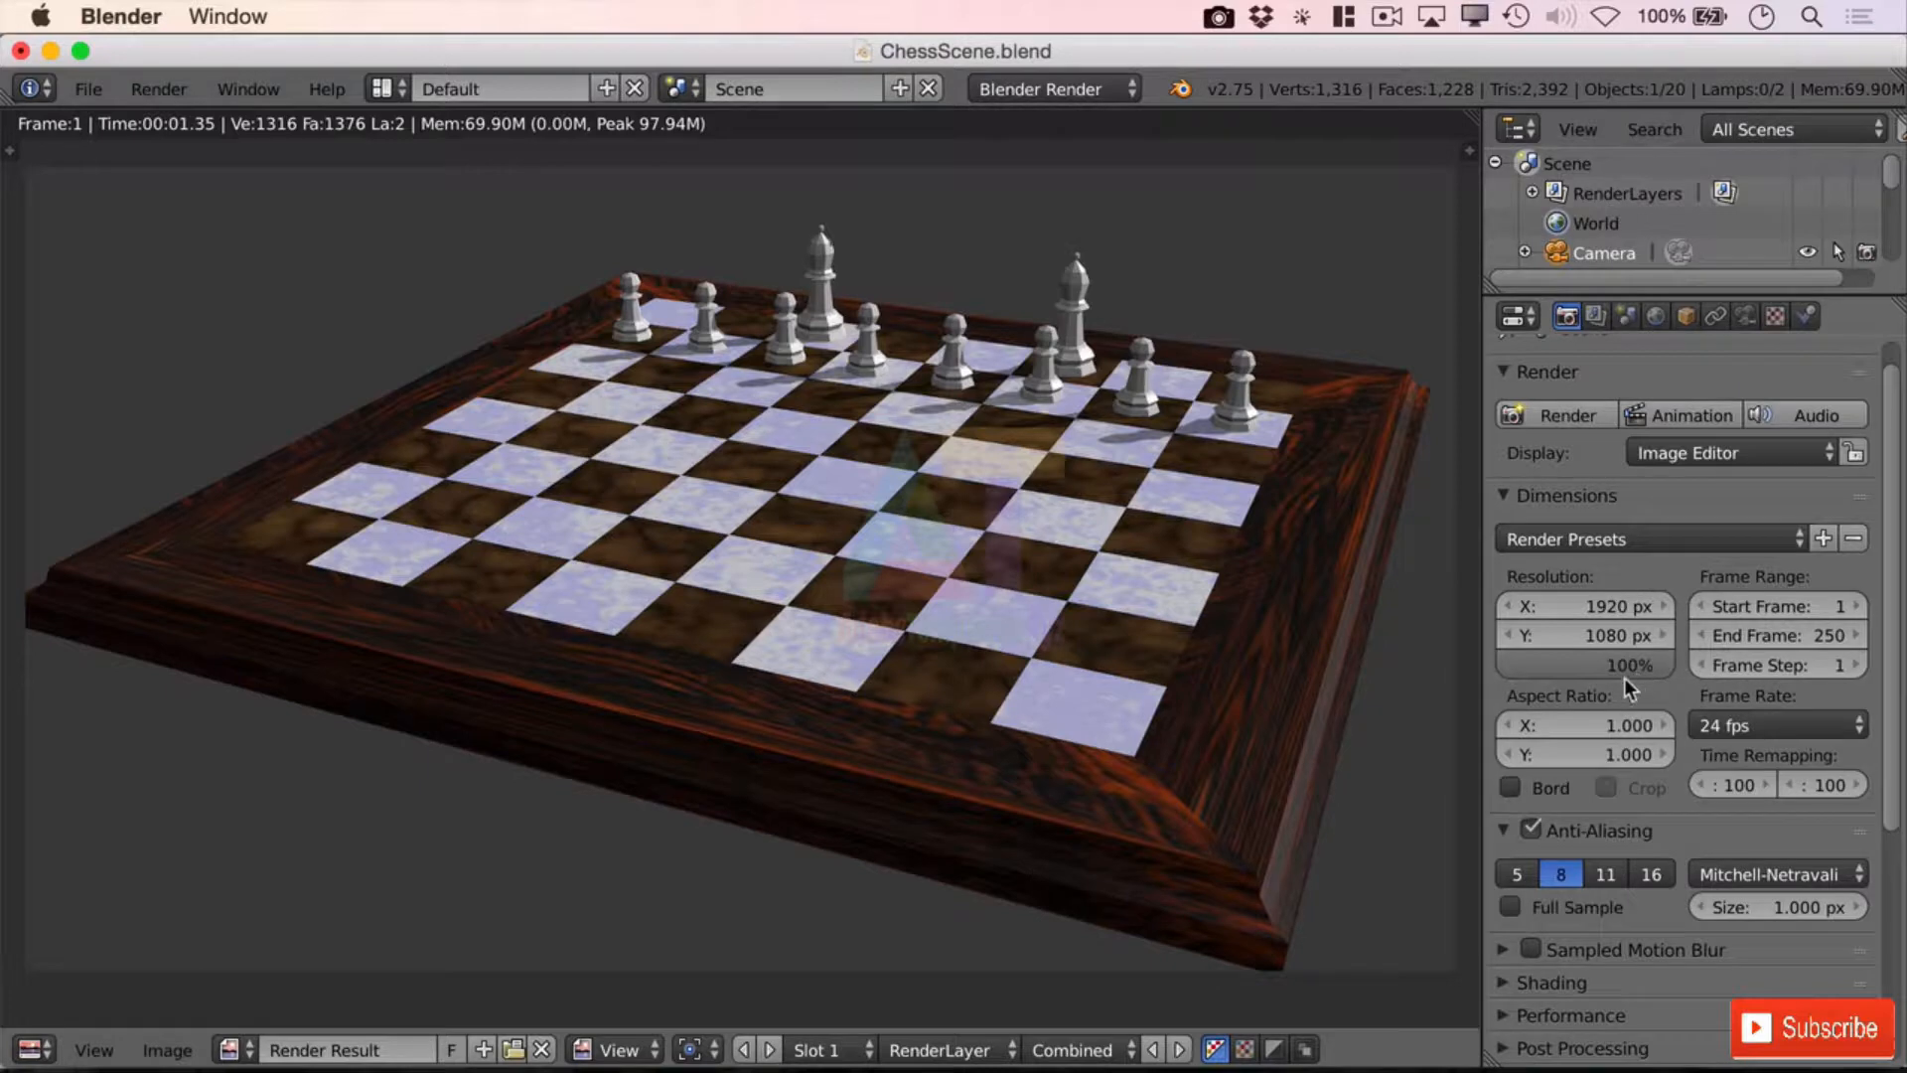
Step: Expand the render performance settings and examine the threads, tile size, memory and output options
scroll(1774, 697, "up", 1)
scroll(1772, 696, "down", 8)
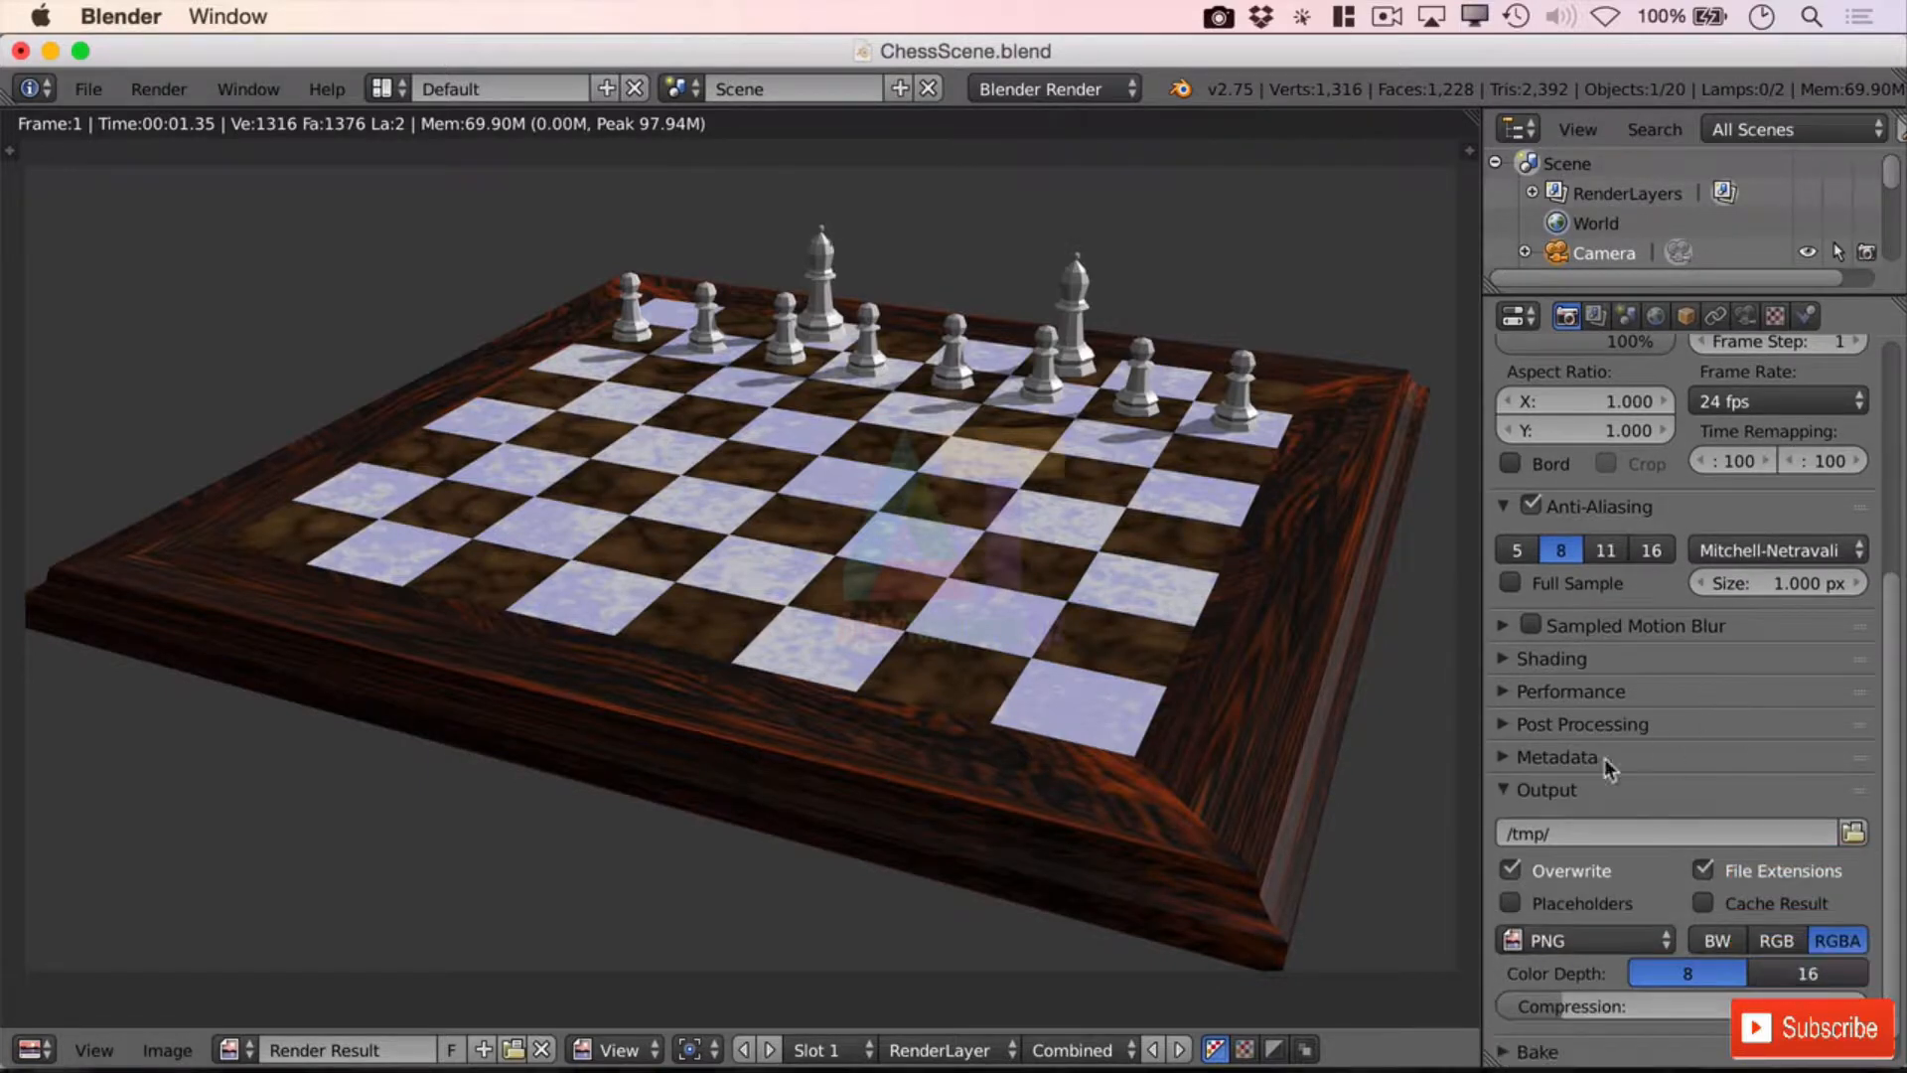
left_click(1503, 690)
scroll(1658, 711, "down", 3)
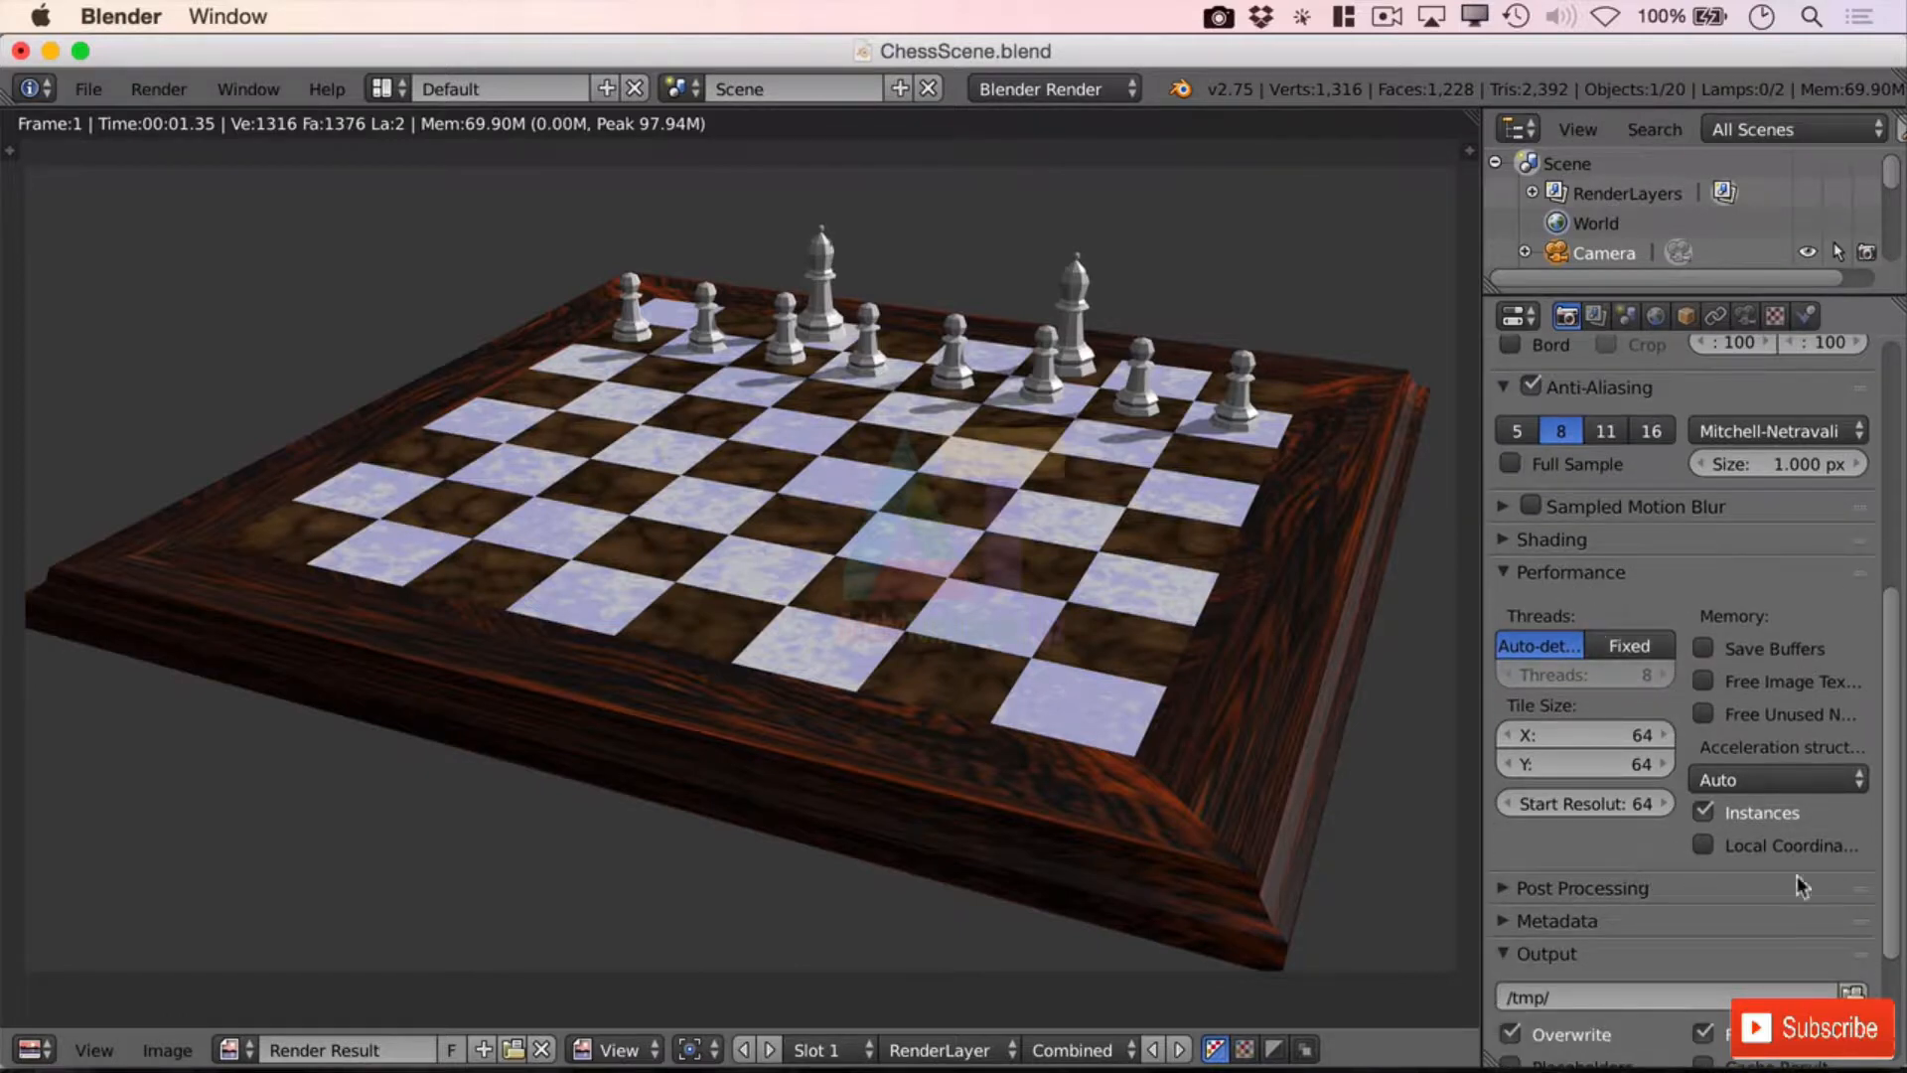
scroll(1655, 846, "down", 2)
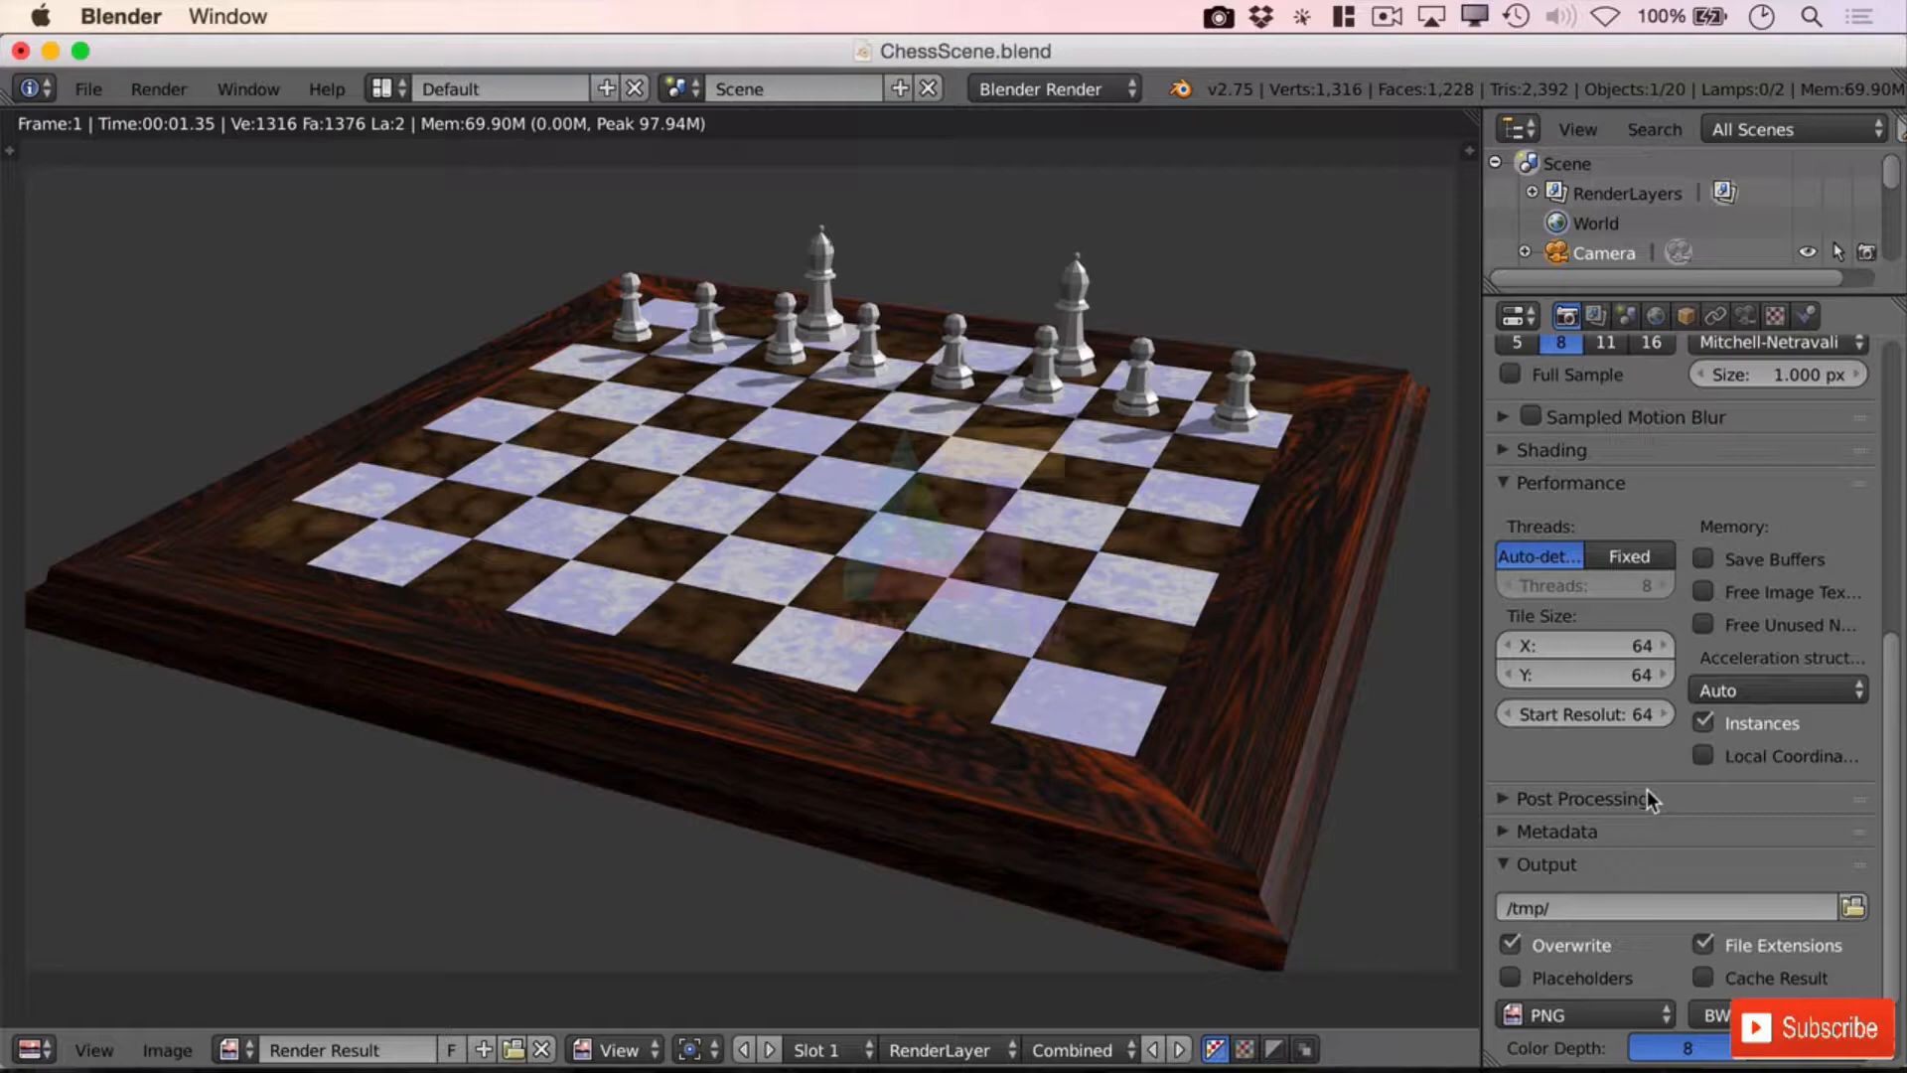
scroll(1652, 802, "down", 4)
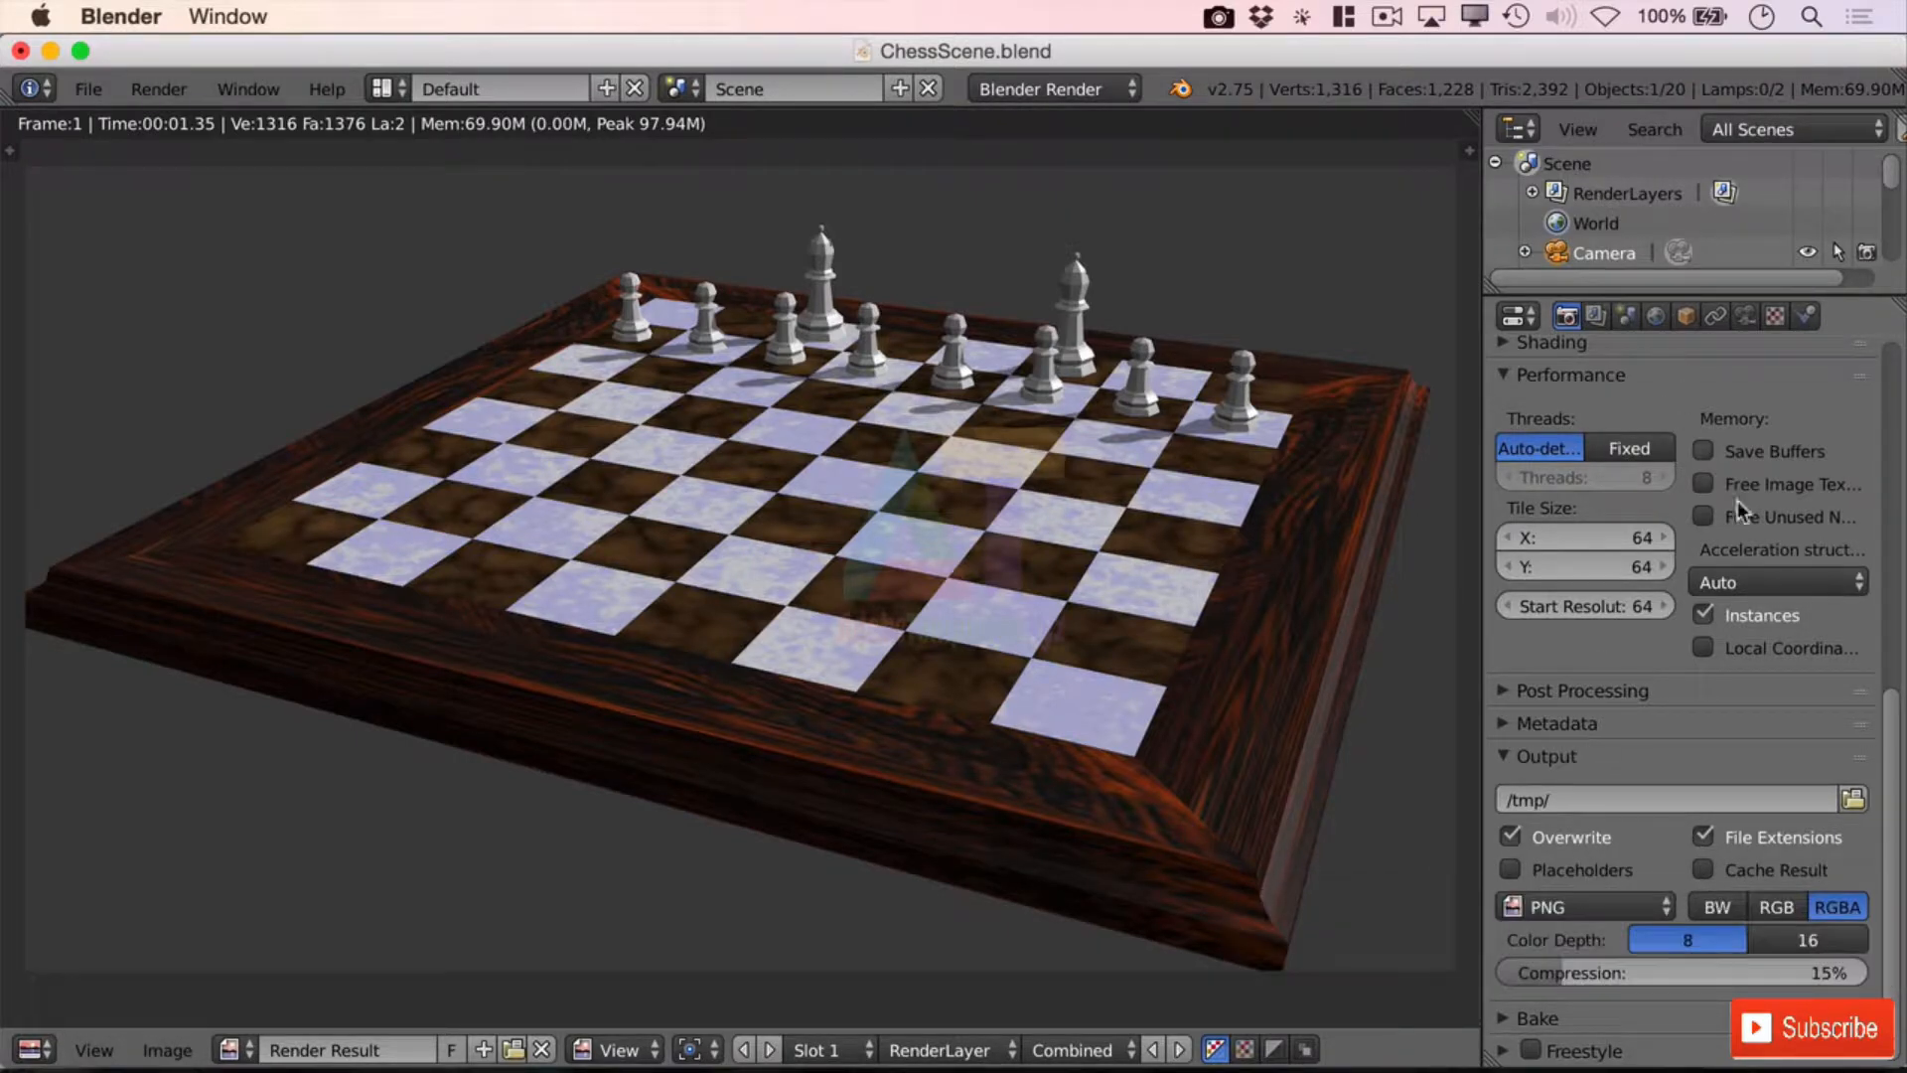
scroll(1737, 501, "up", 10)
scroll(1688, 530, "up", 6)
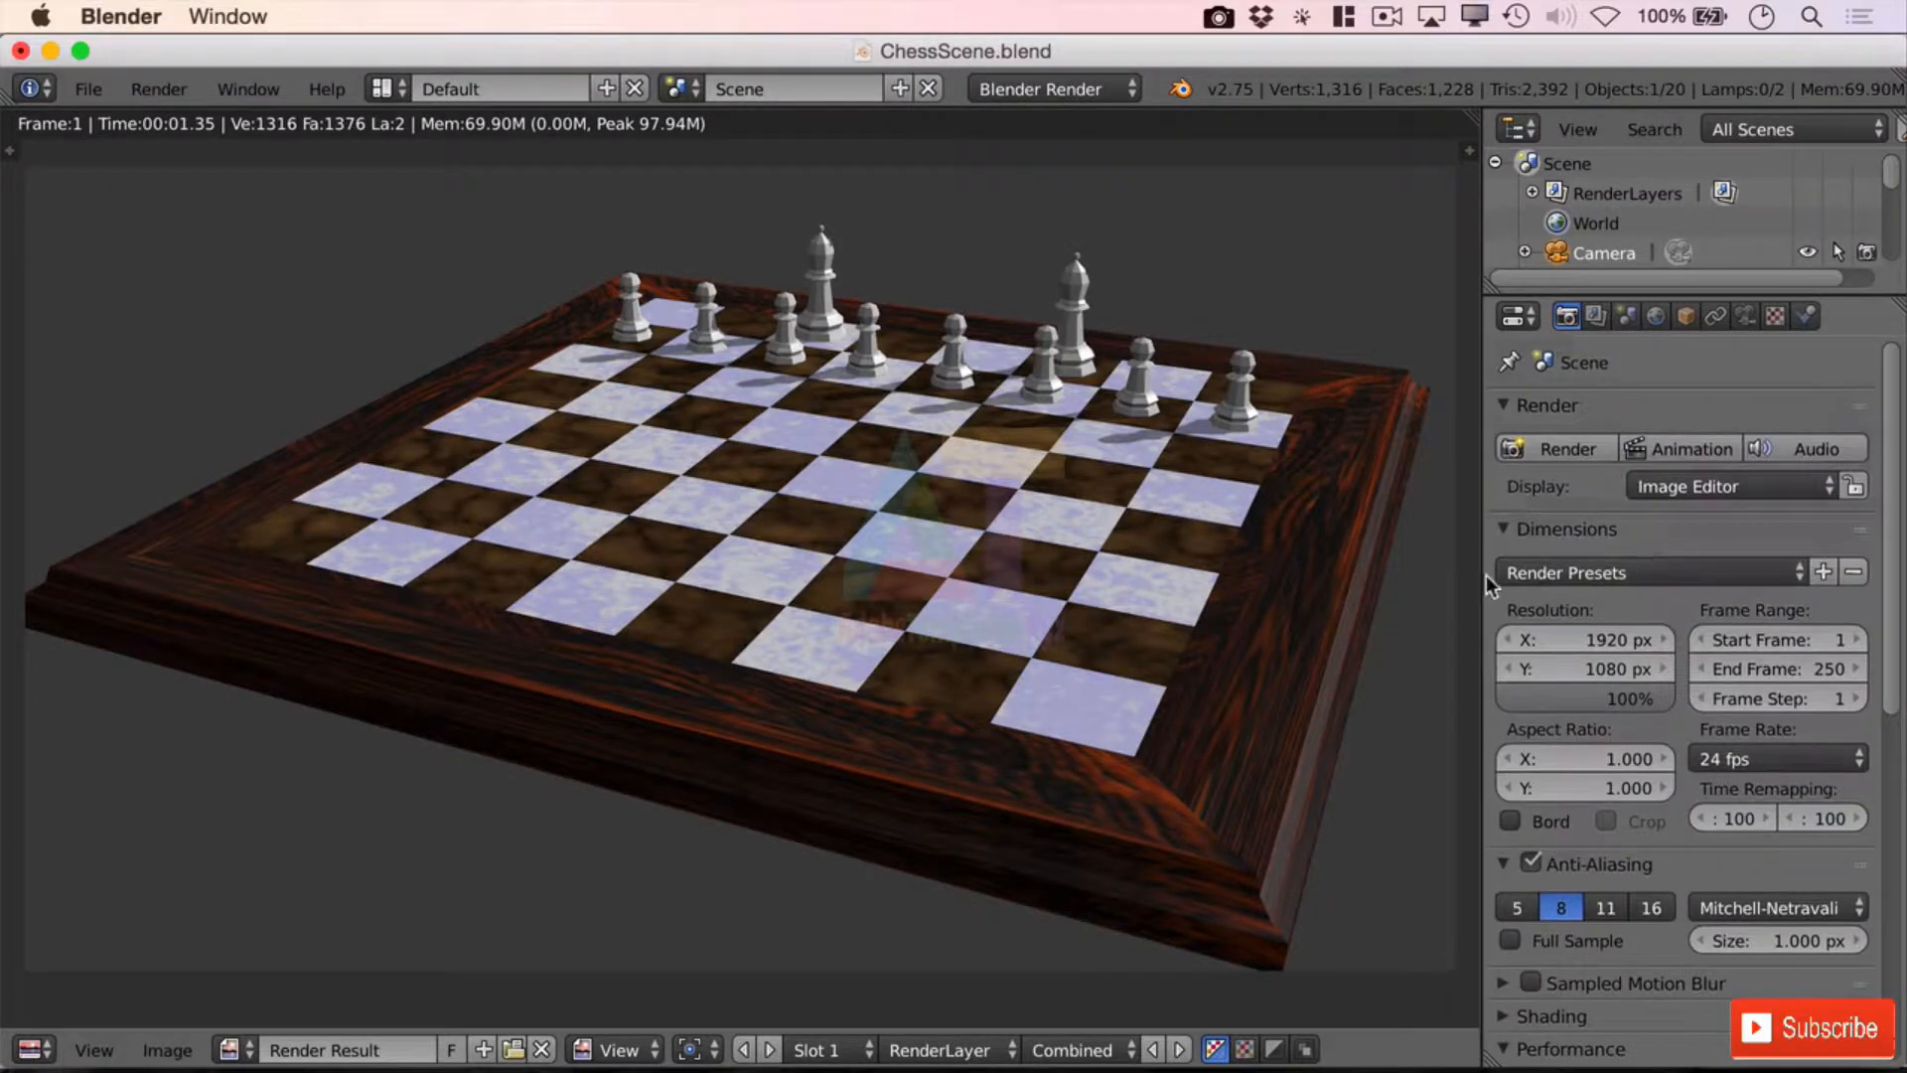
Step: View the whole rendered image at a smaller size and switch the main area back to the 3D View
scroll(1167, 556, "down", 2)
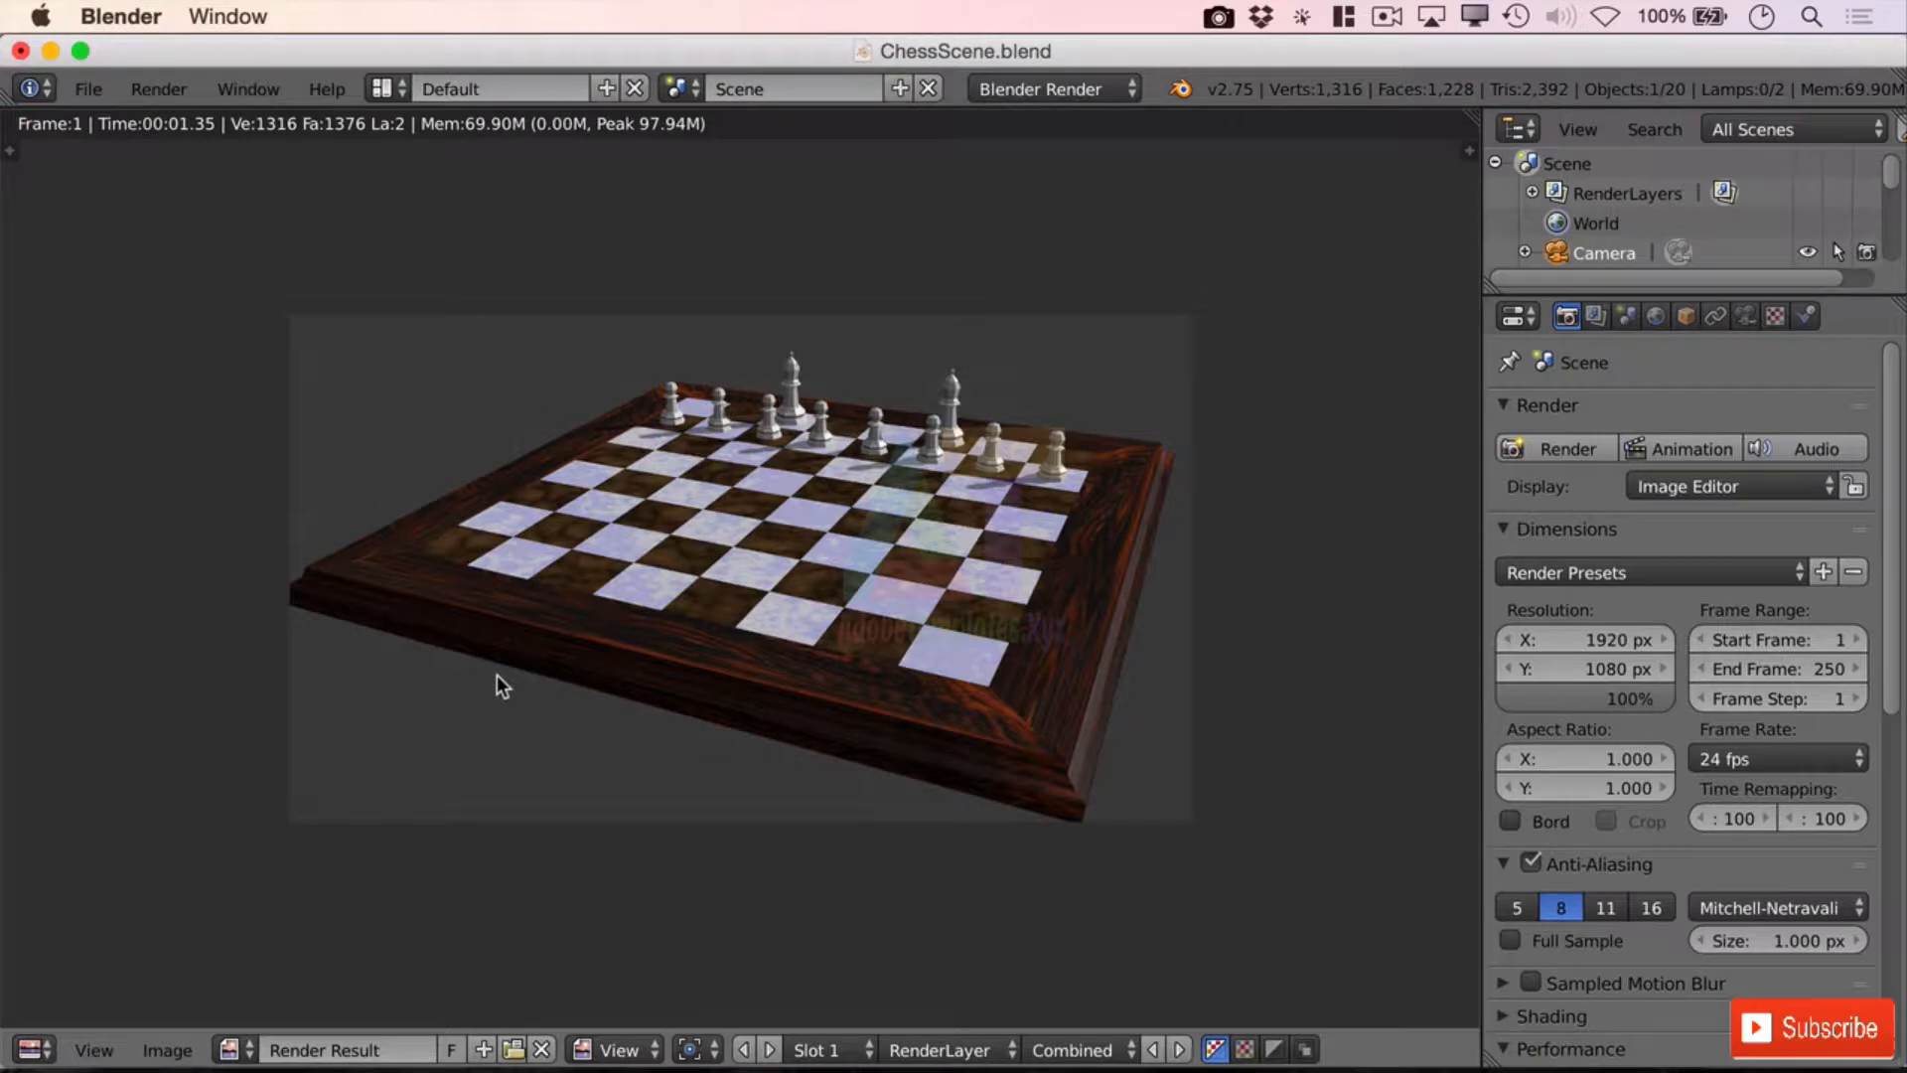
left_click(34, 1049)
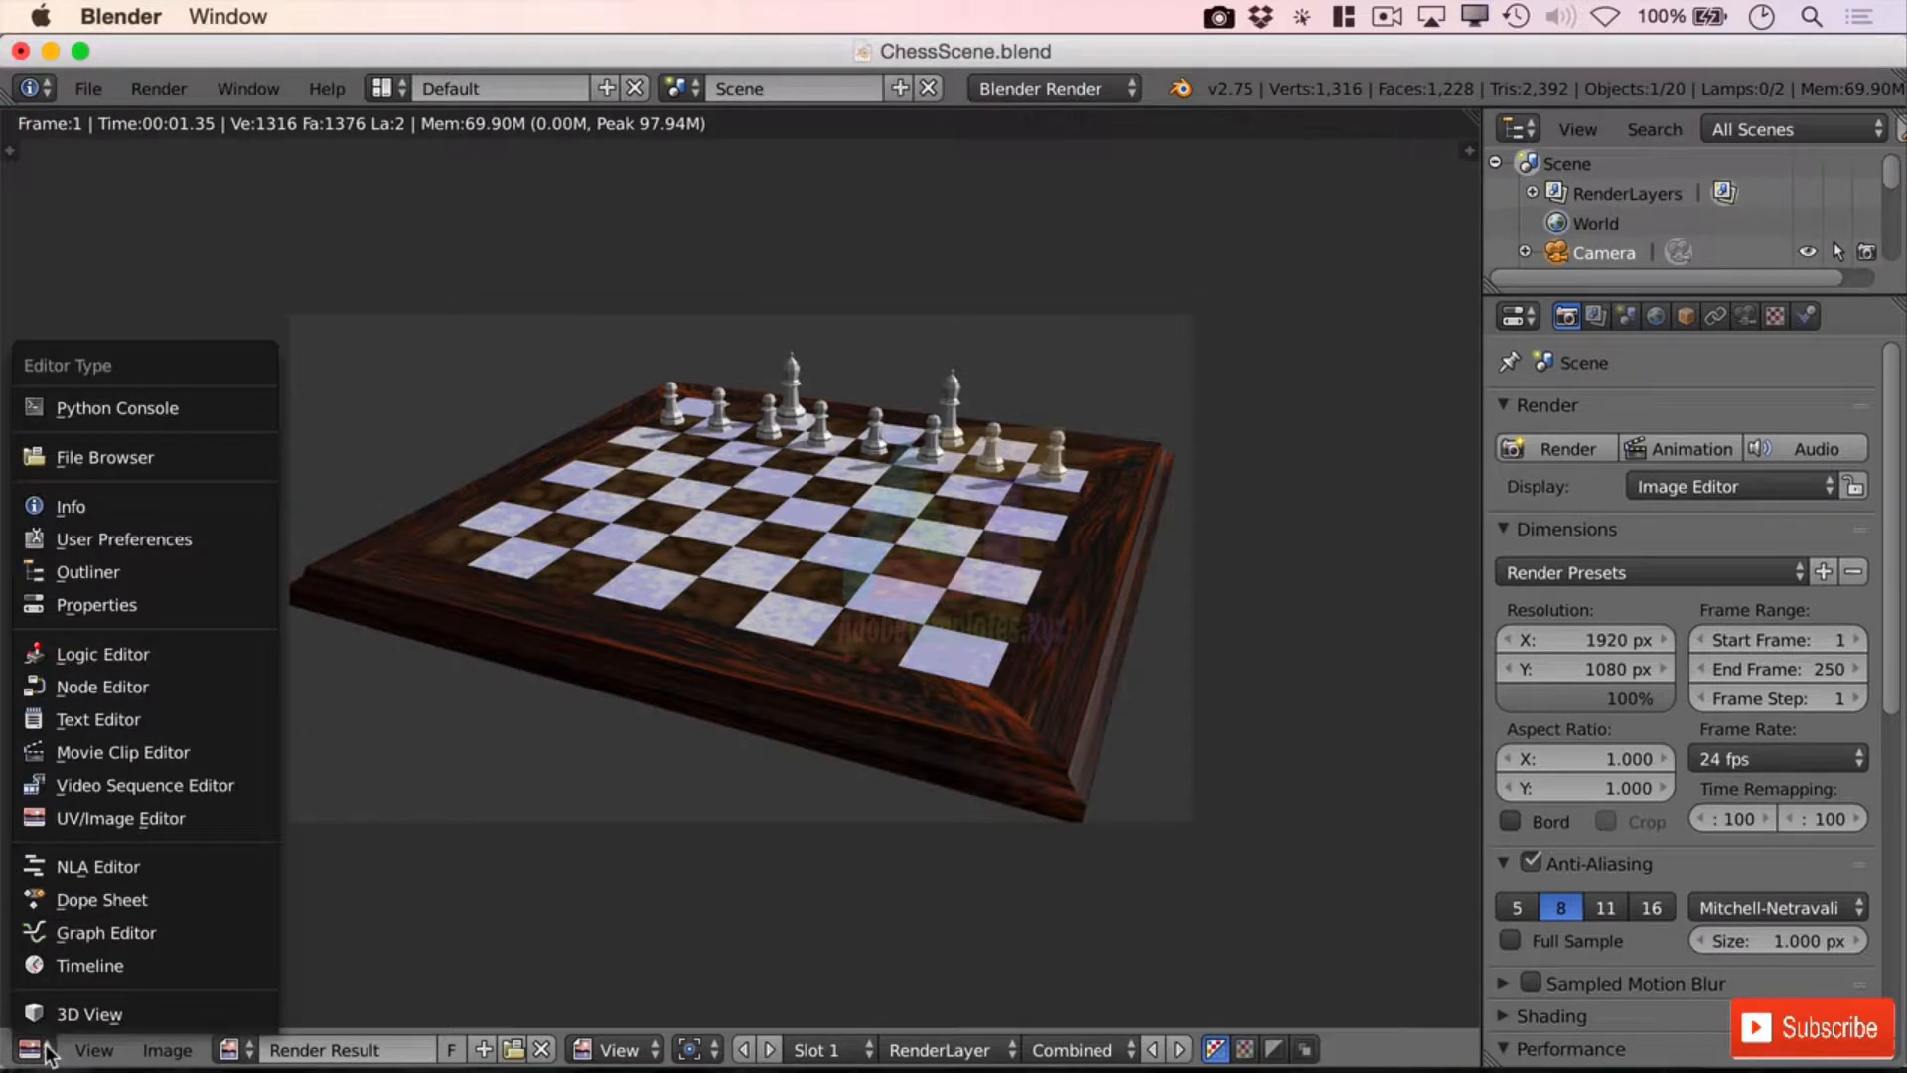
left_click(131, 1009)
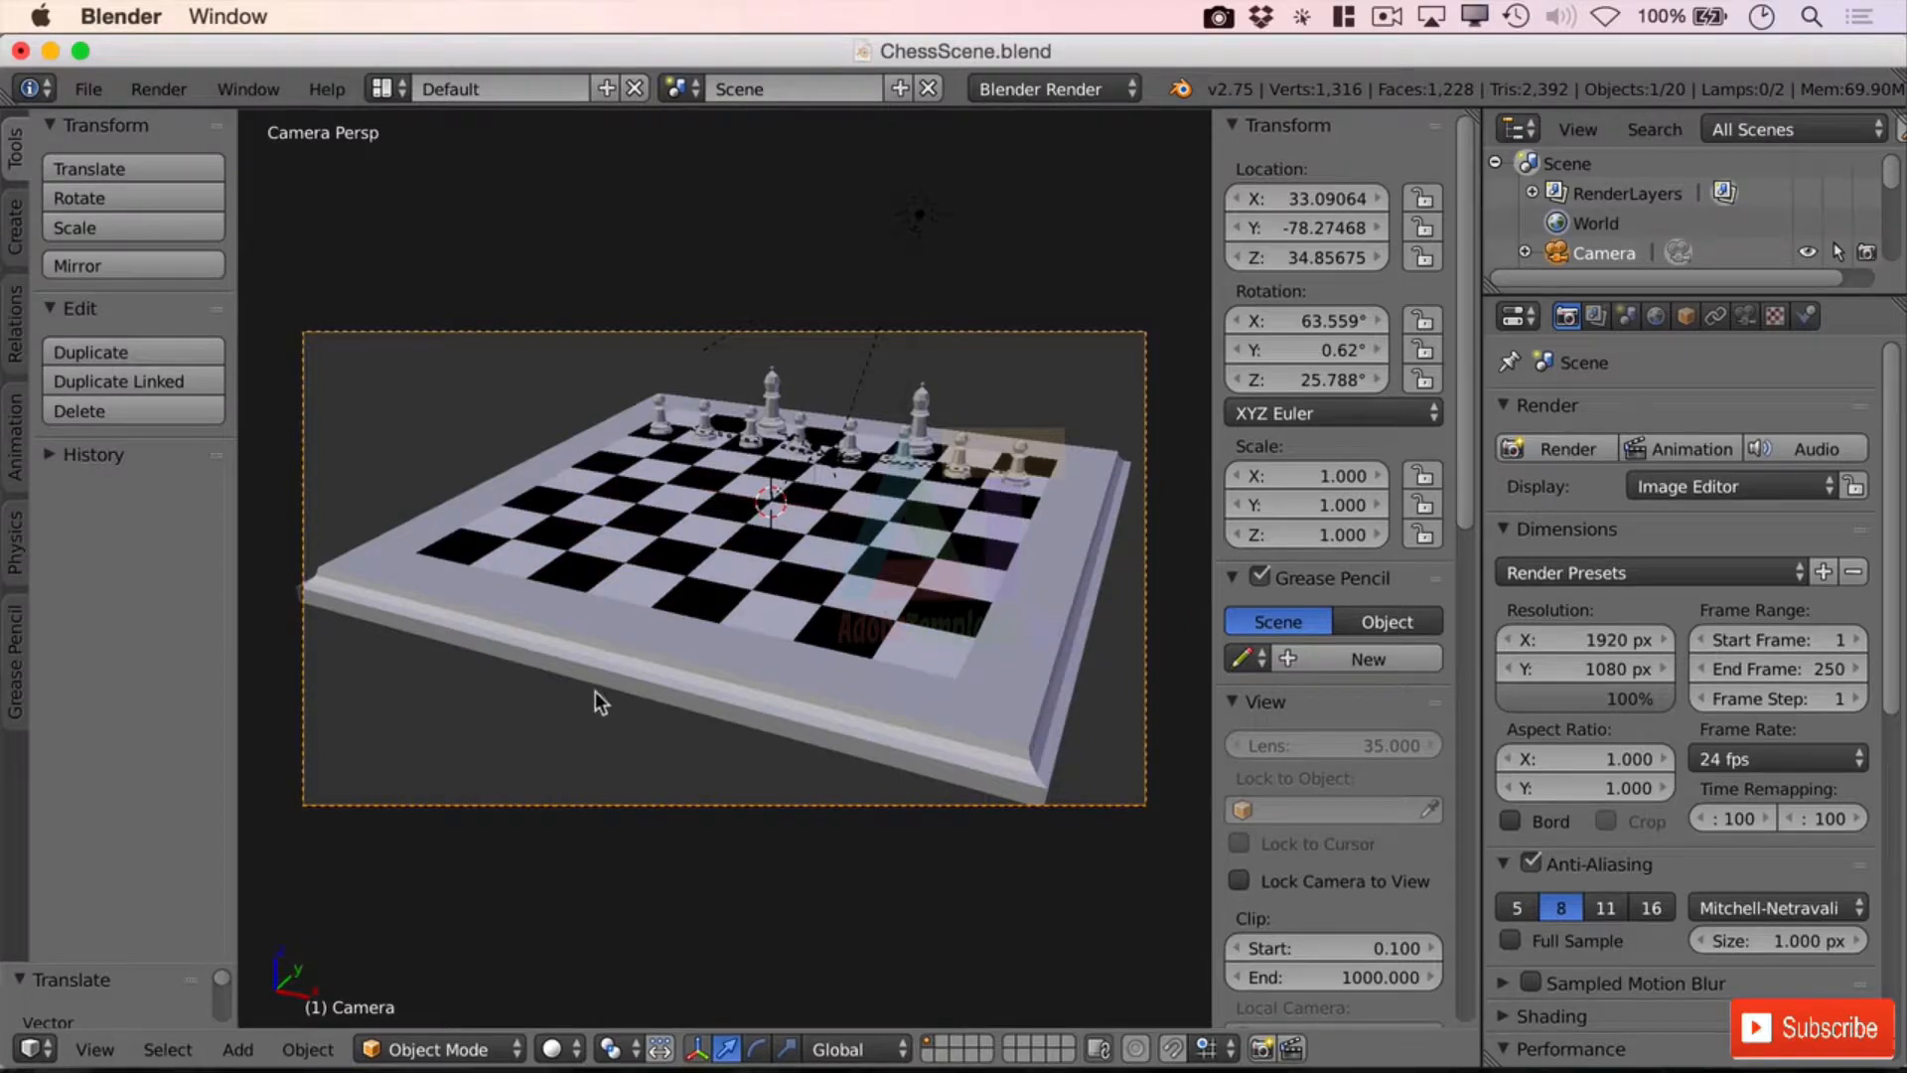
left_click(1386, 16)
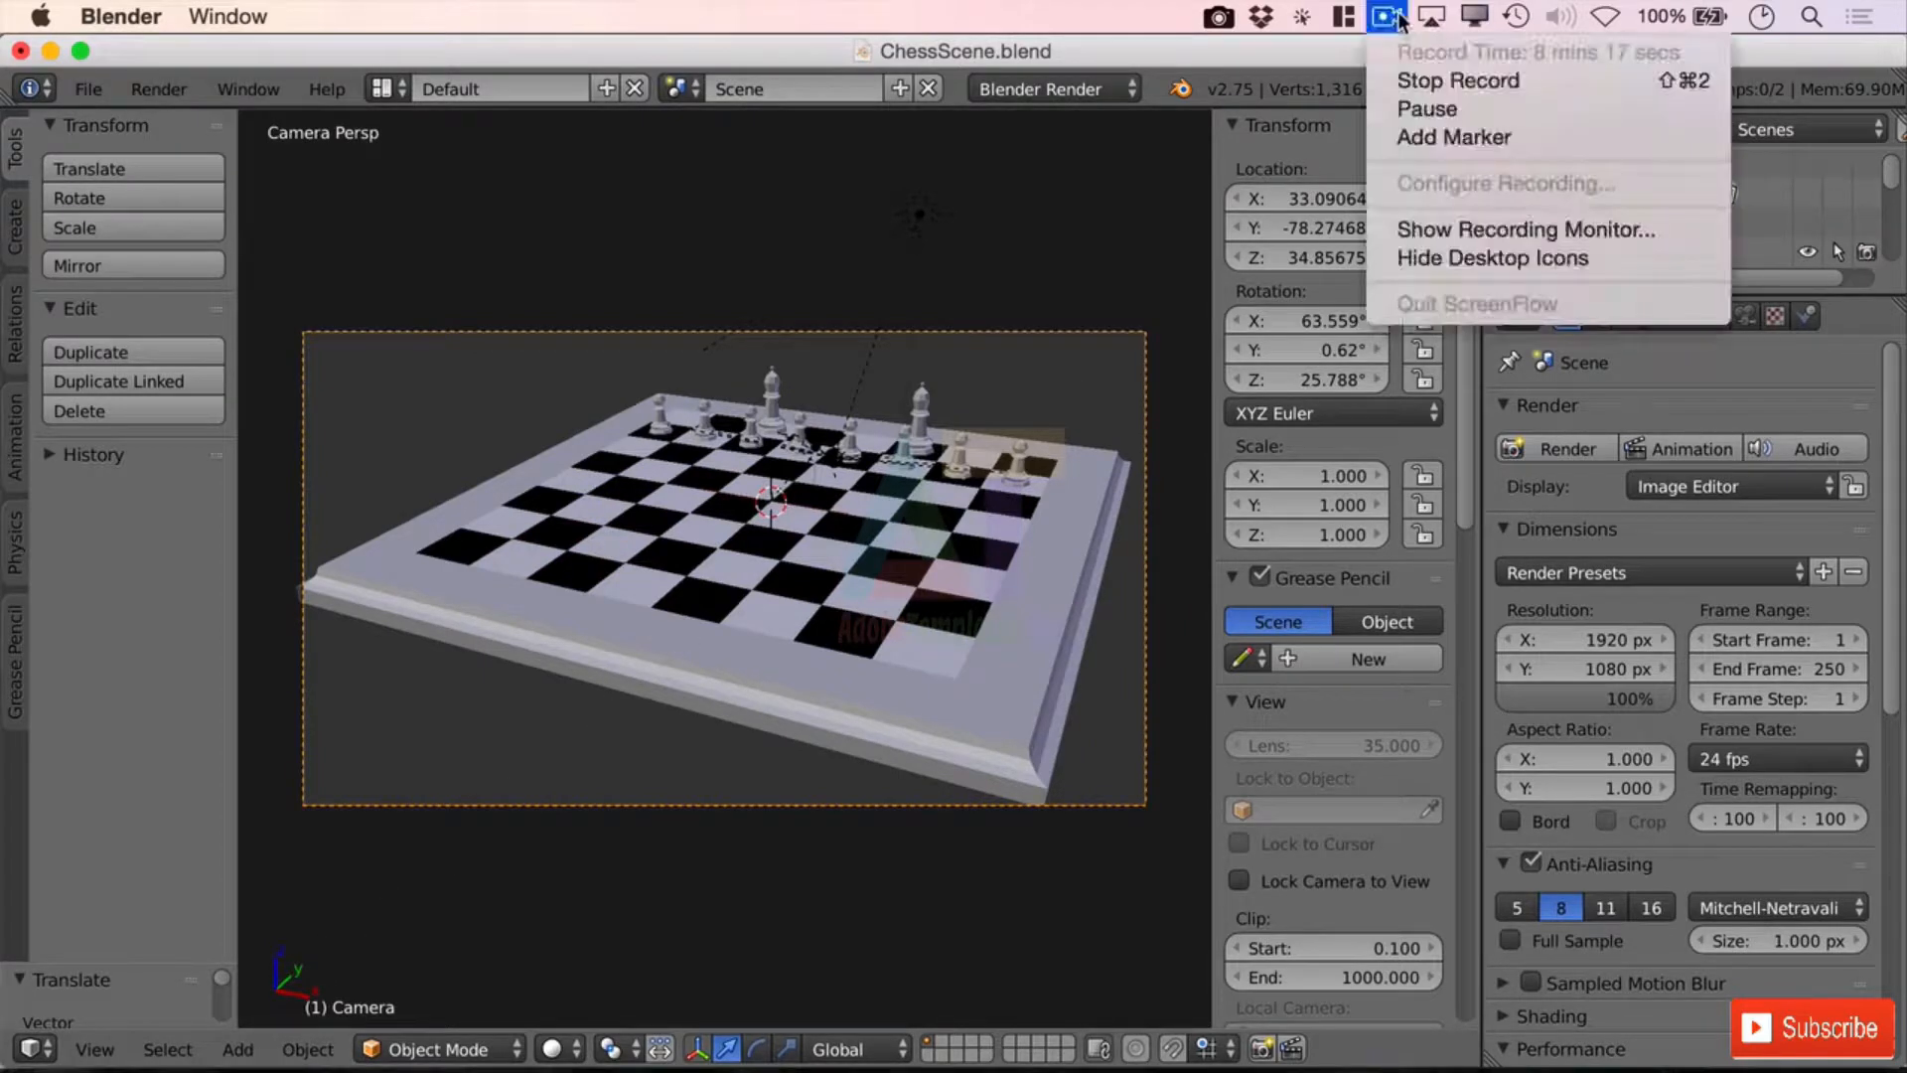
left_click(1438, 111)
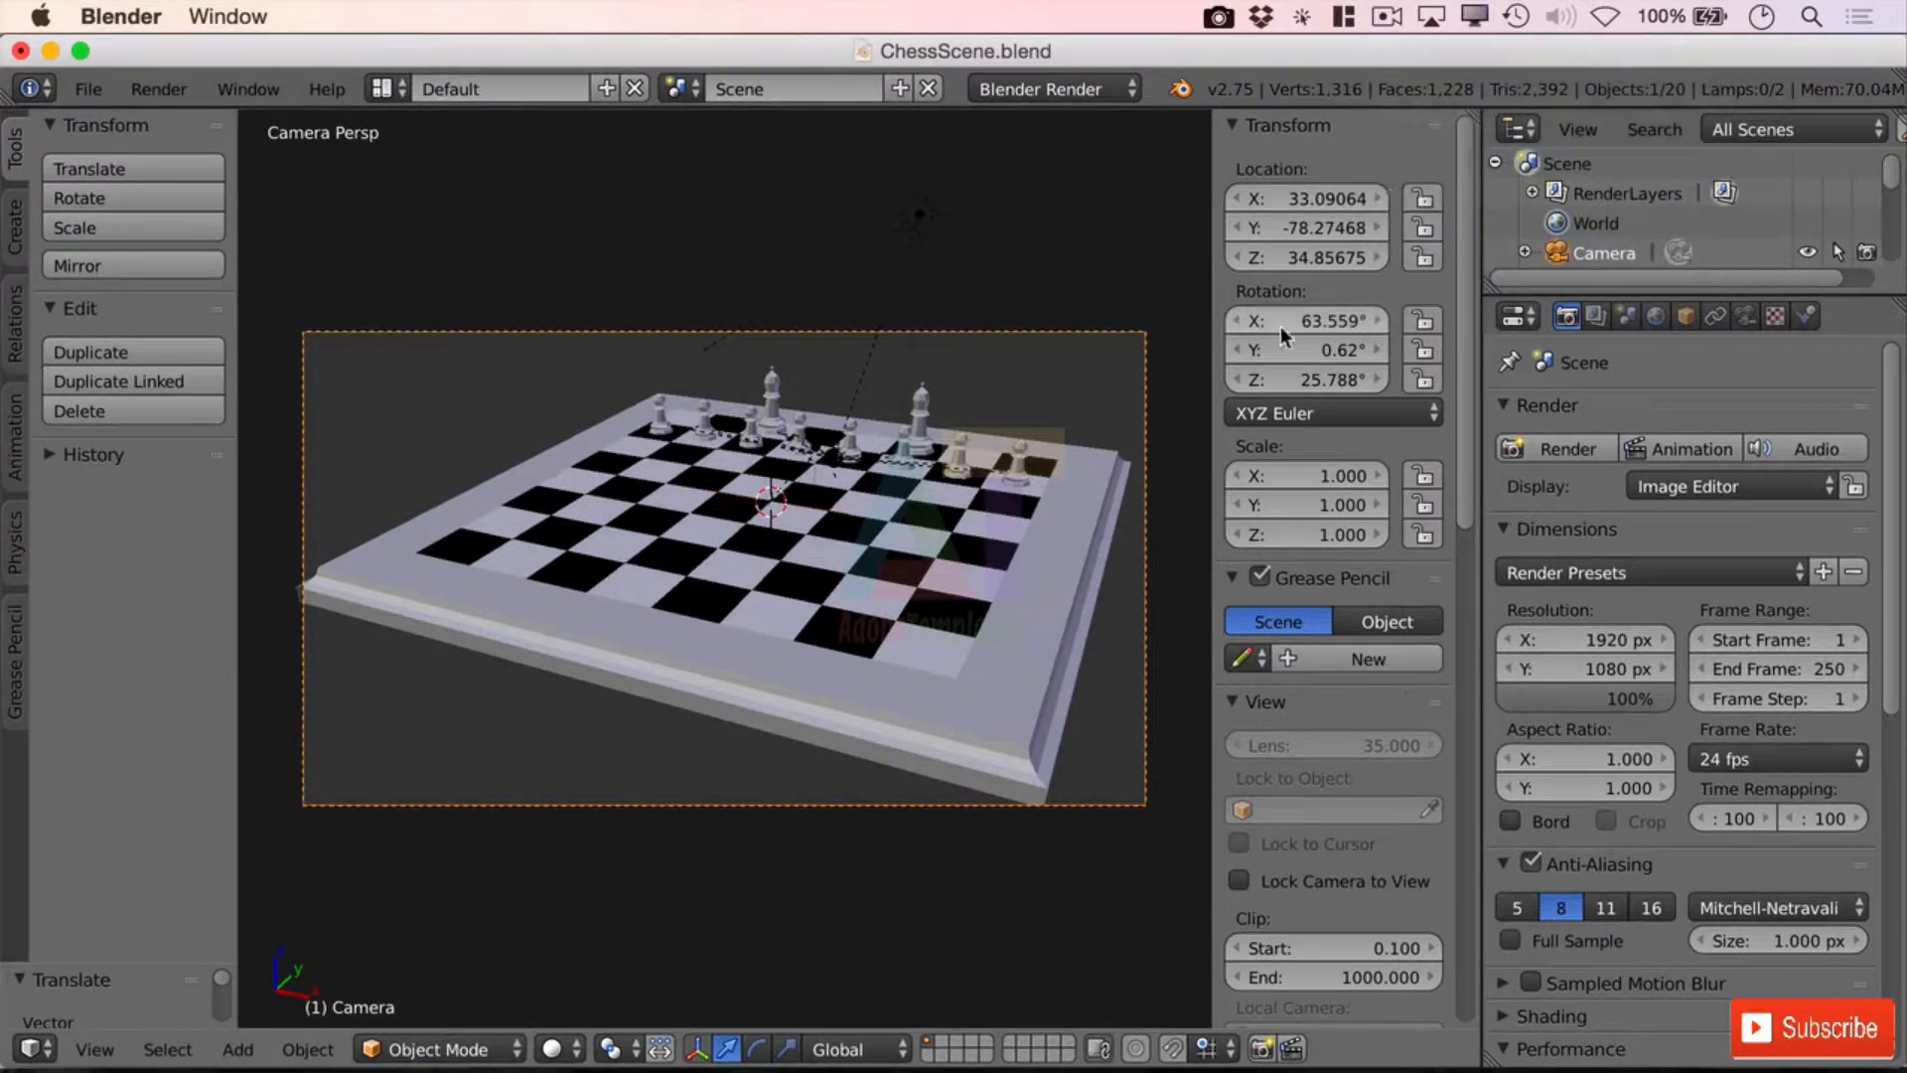
Step: Duplicate the camera and place the copy near the chessboard at about X 35.0, Y 5.4, Z -8.2
middle_click_drag(1014, 492, 686, 459)
scroll(976, 509, "down", 6)
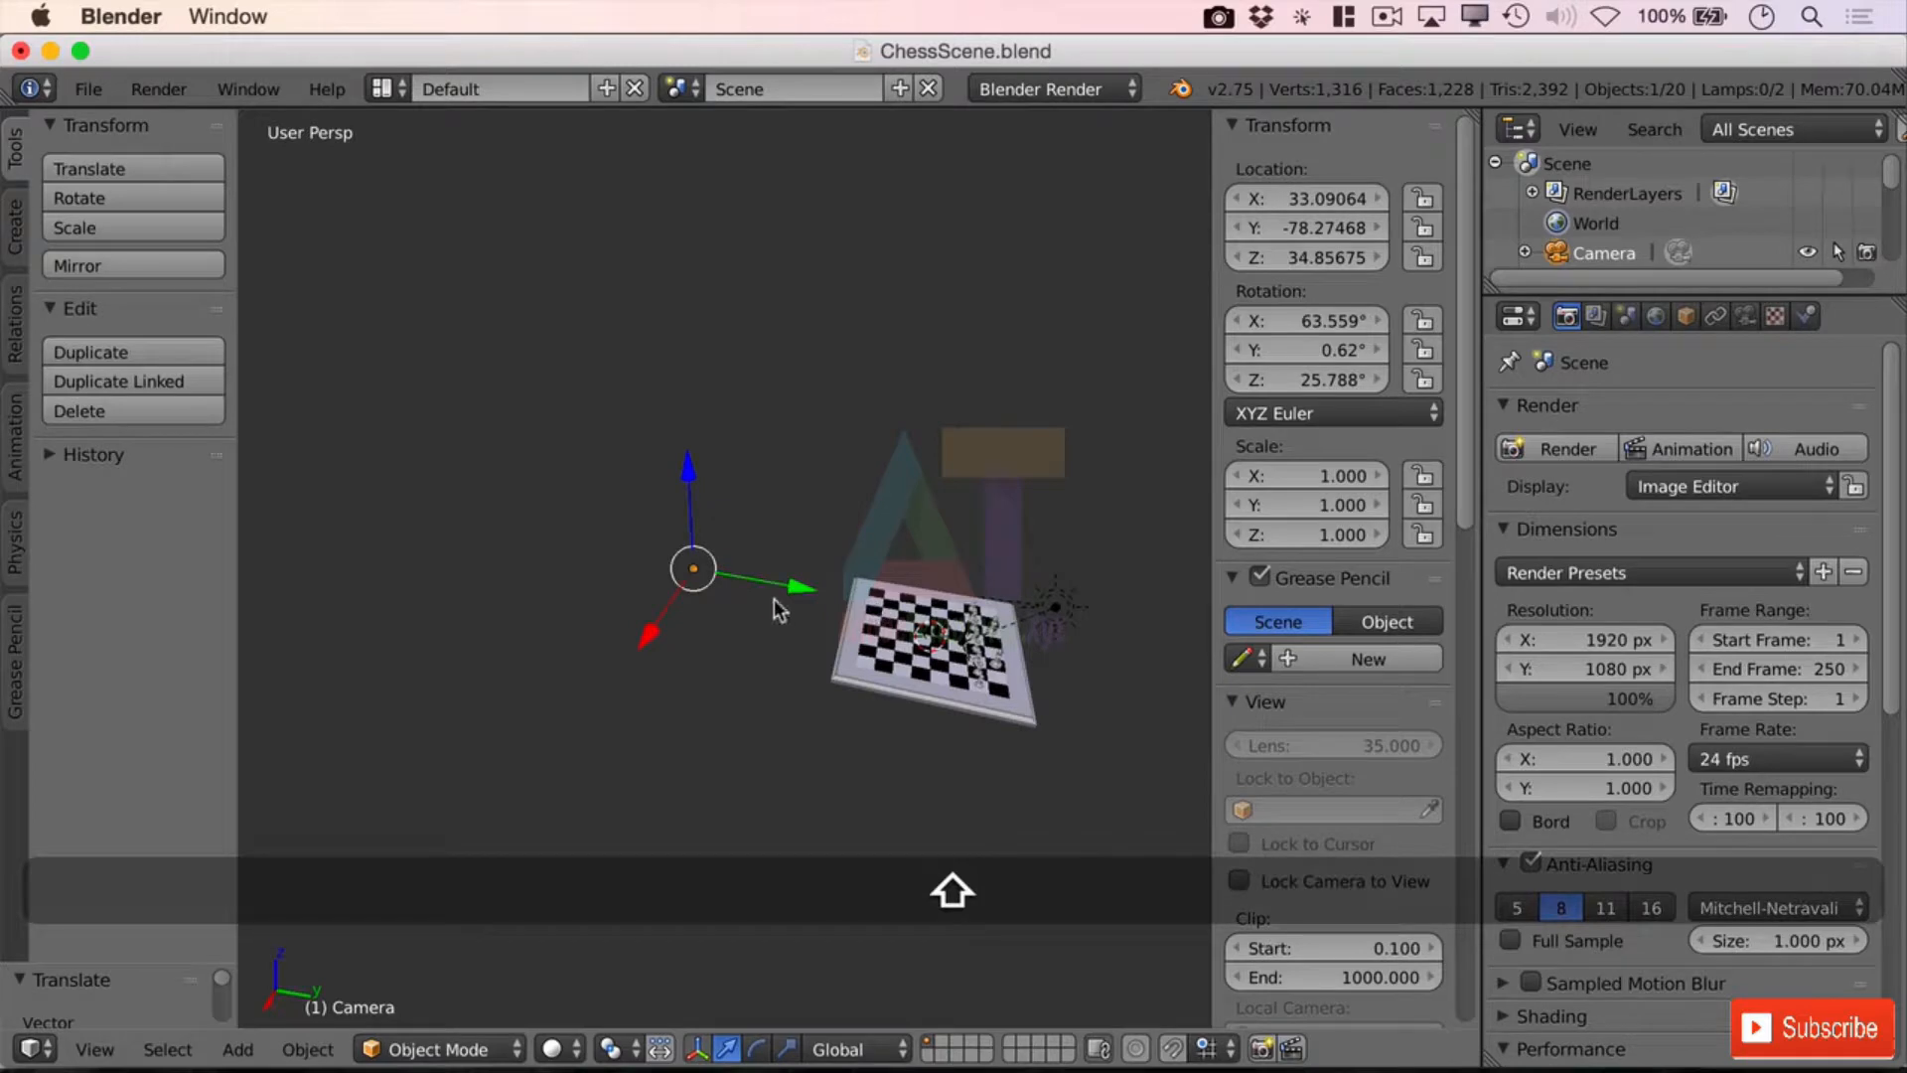
key("shift+d")
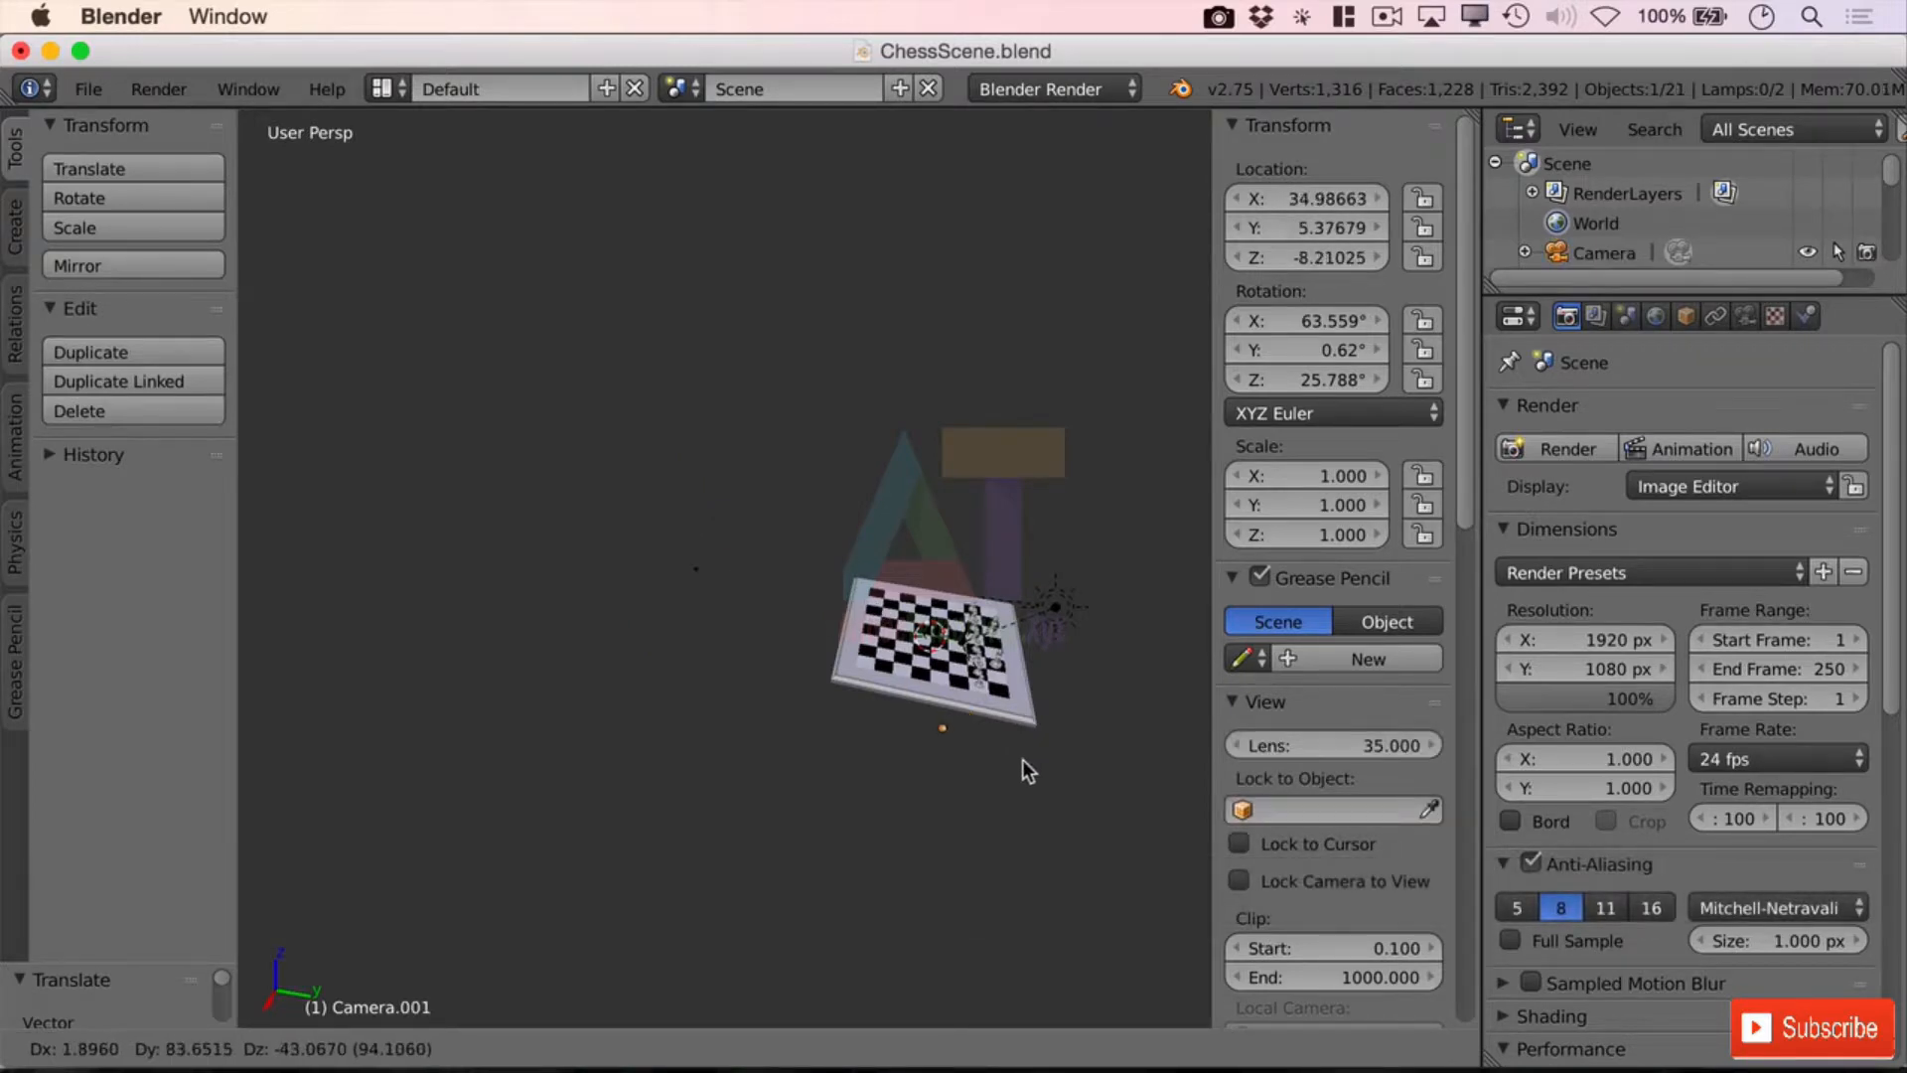
left_click(1027, 764)
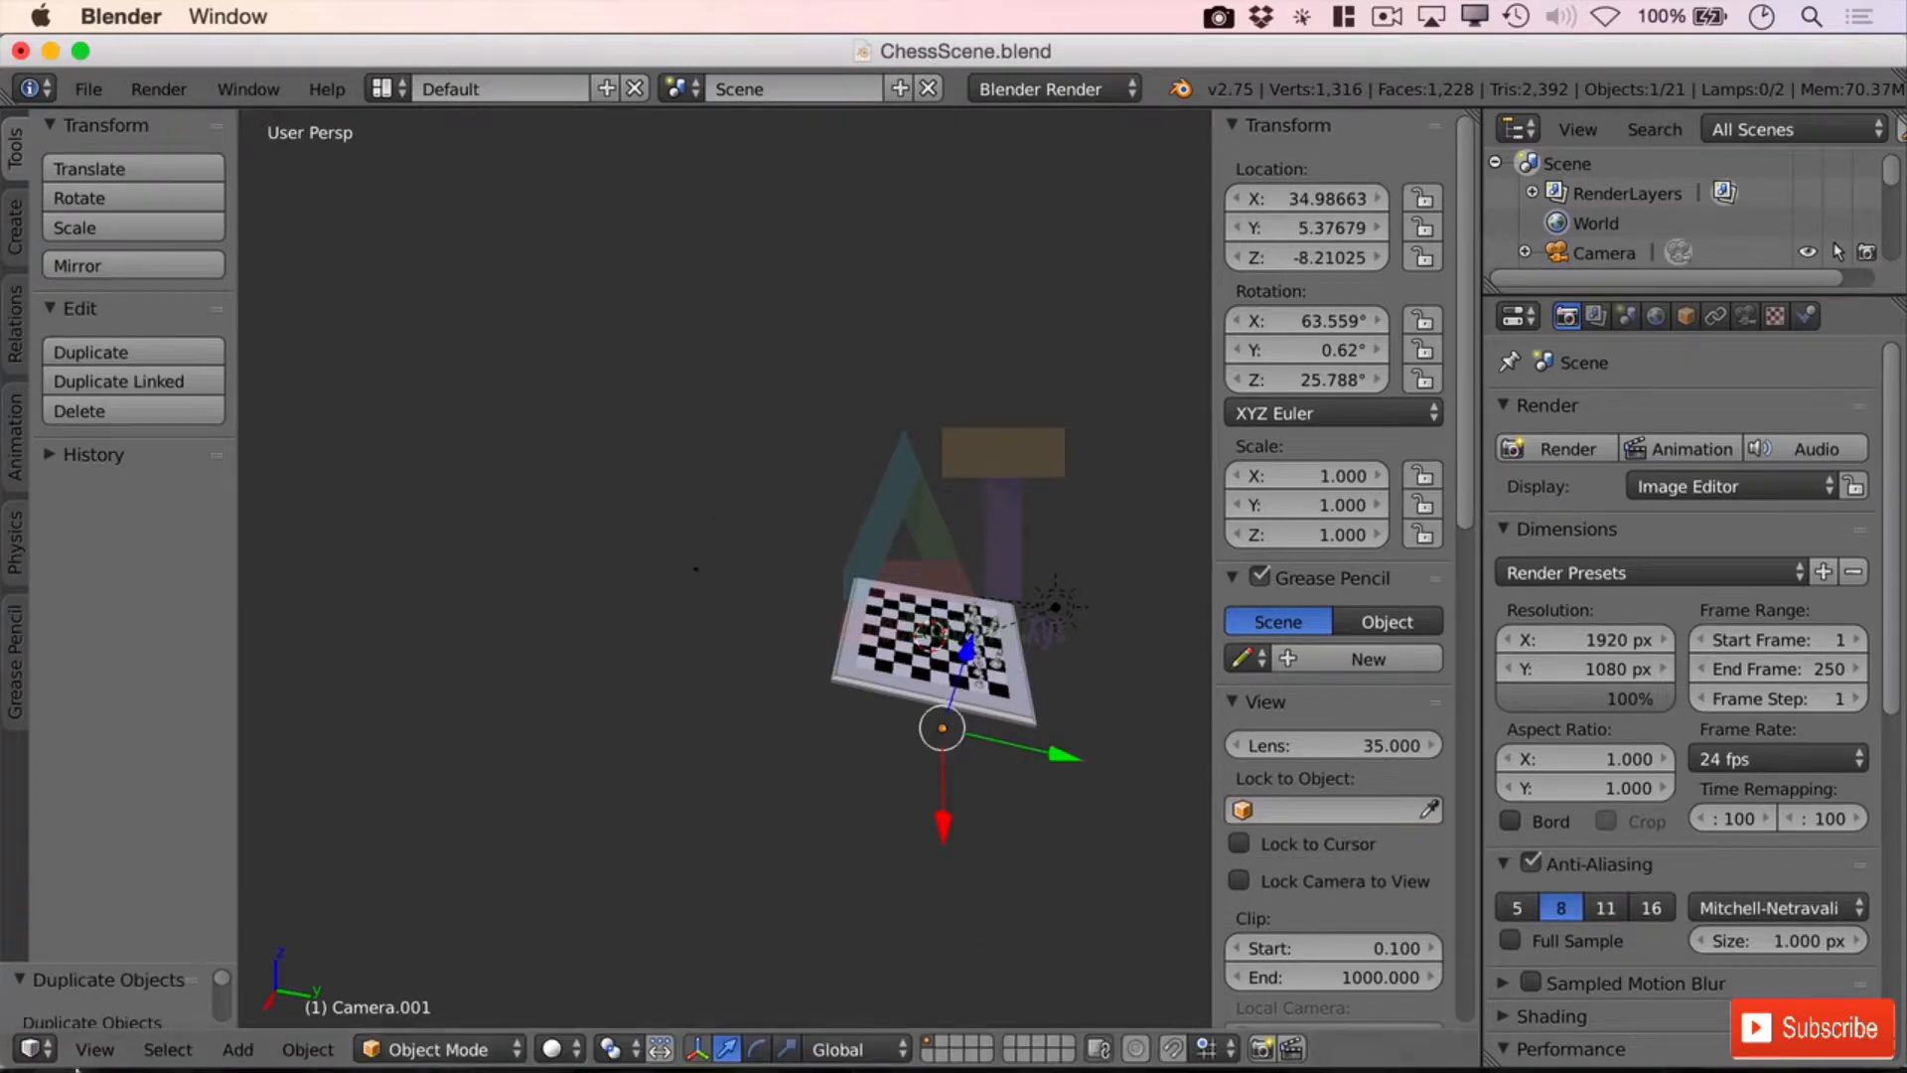
Step: Switch to the camera view and make the duplicated camera the scene's active camera
left_click(92, 1053)
left_click(218, 940)
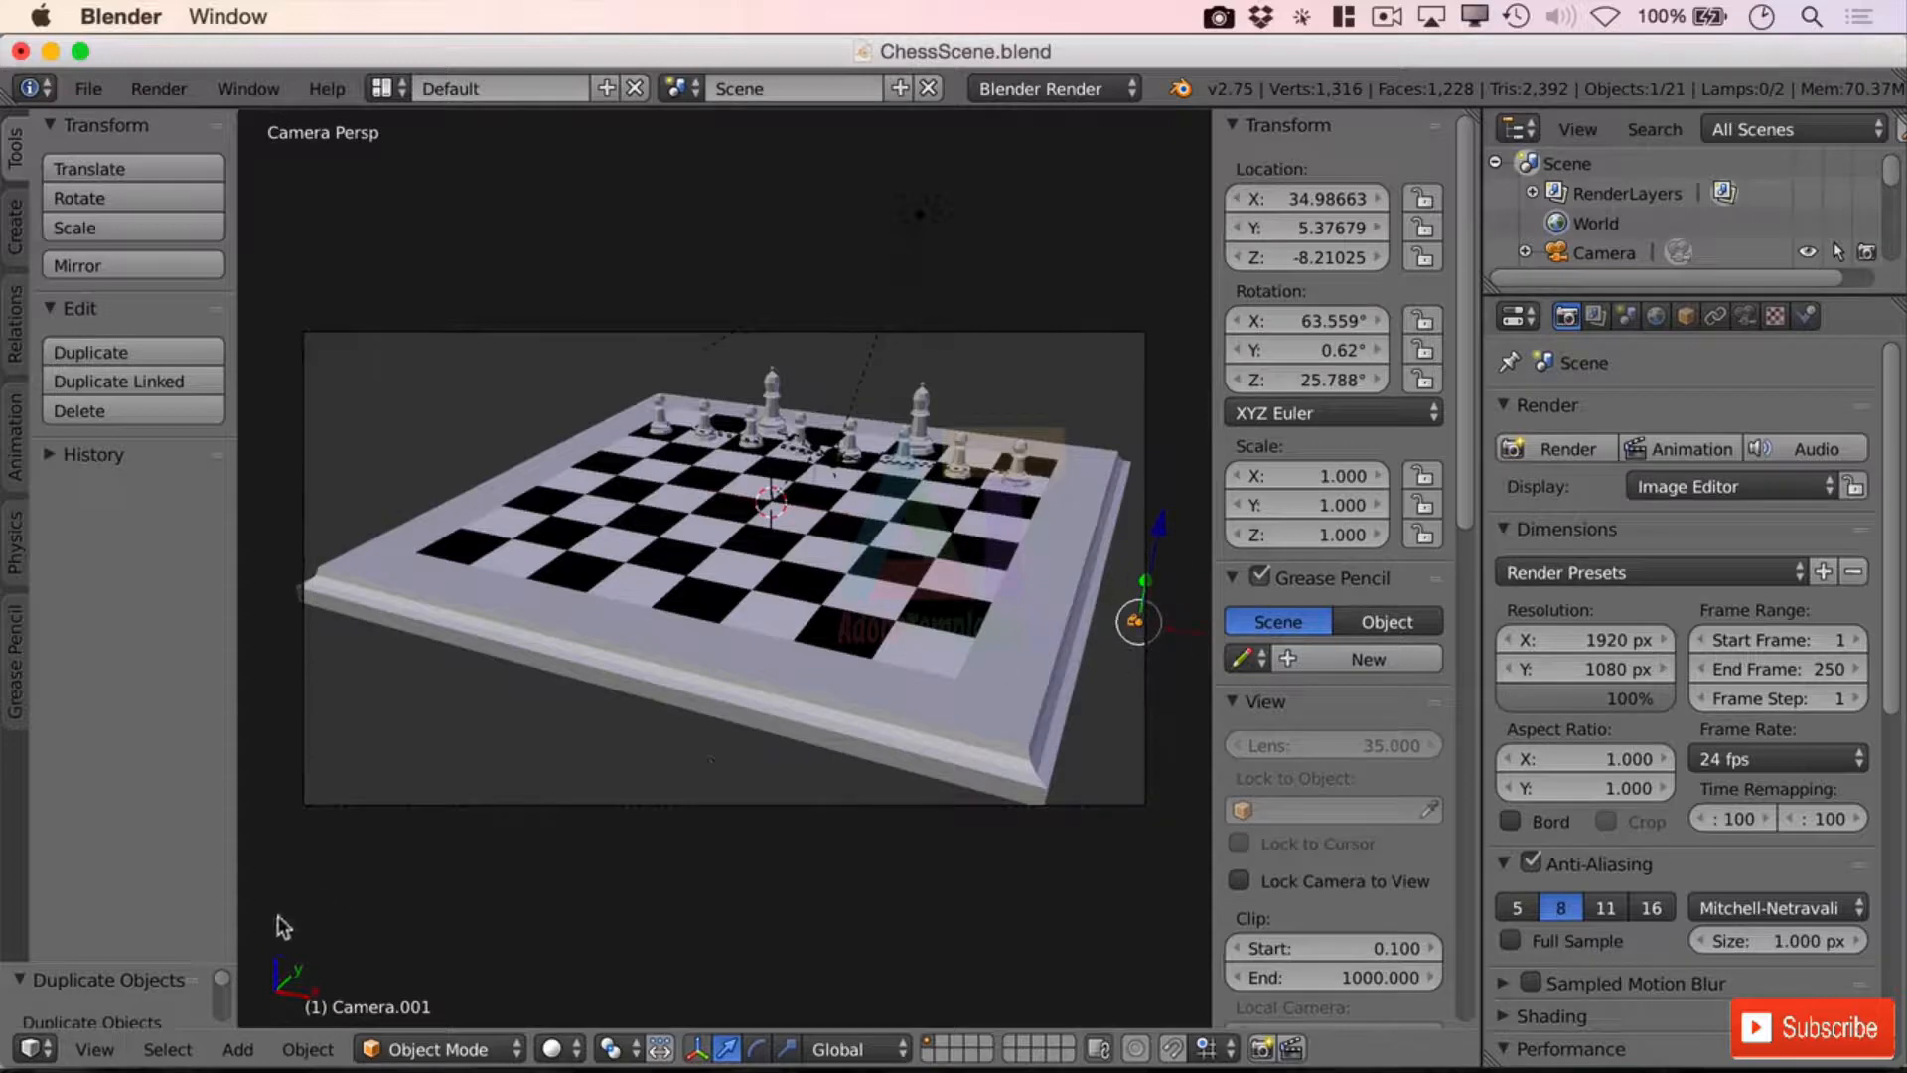
left_click(97, 1051)
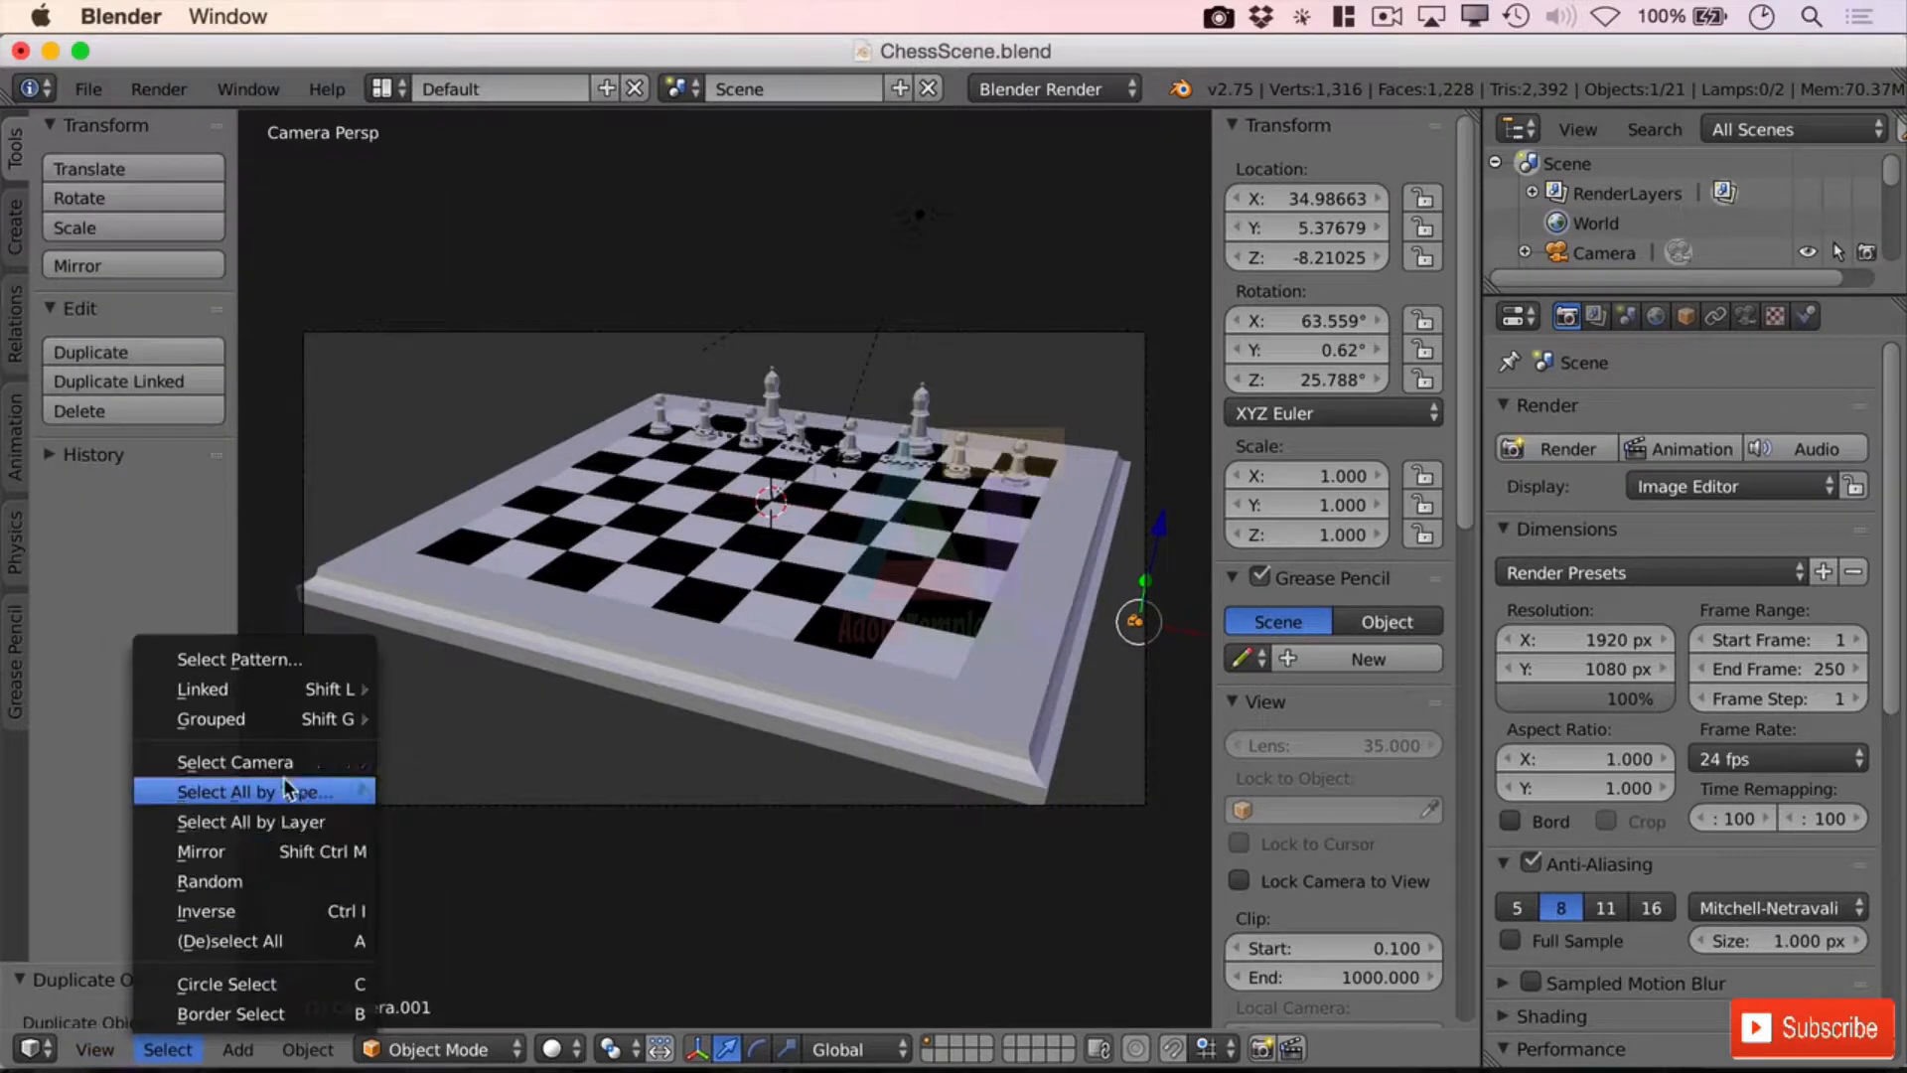
left_click(94, 1050)
mouse_move(235, 740)
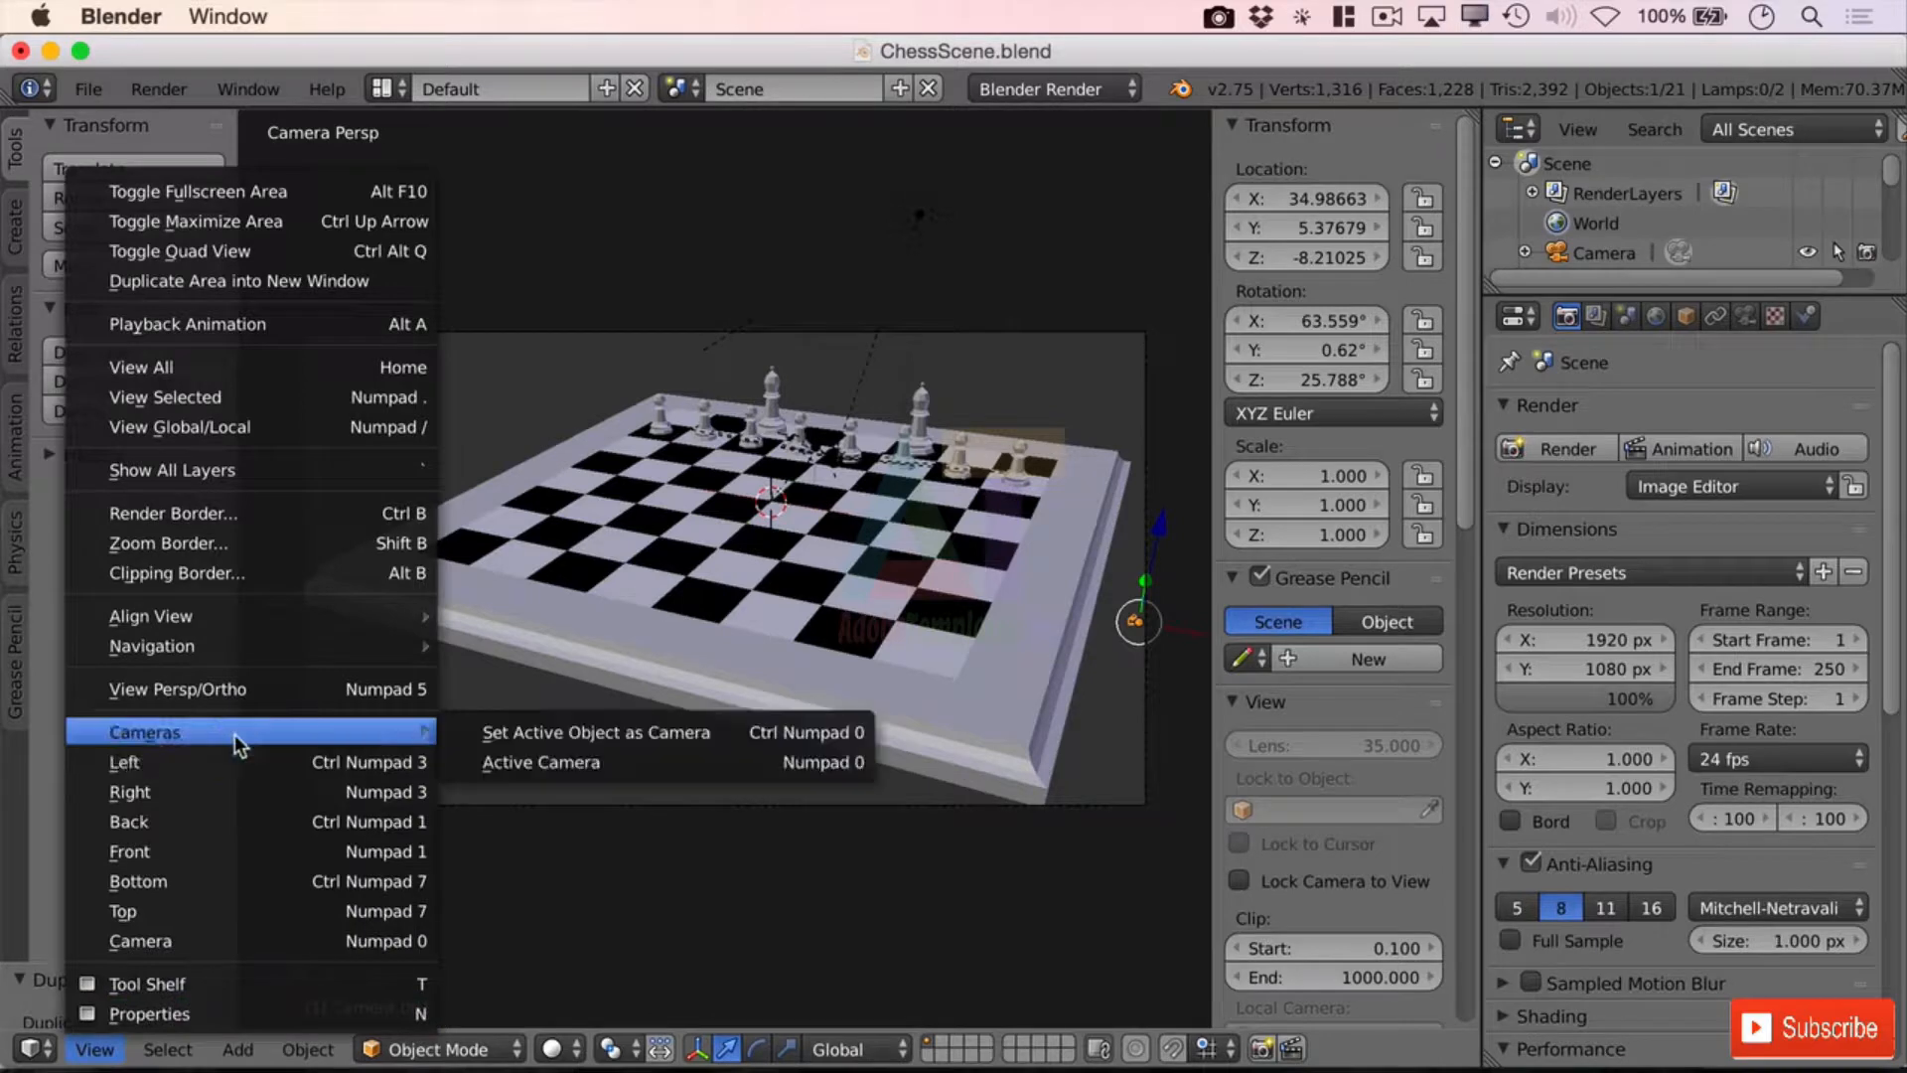
left_click(661, 731)
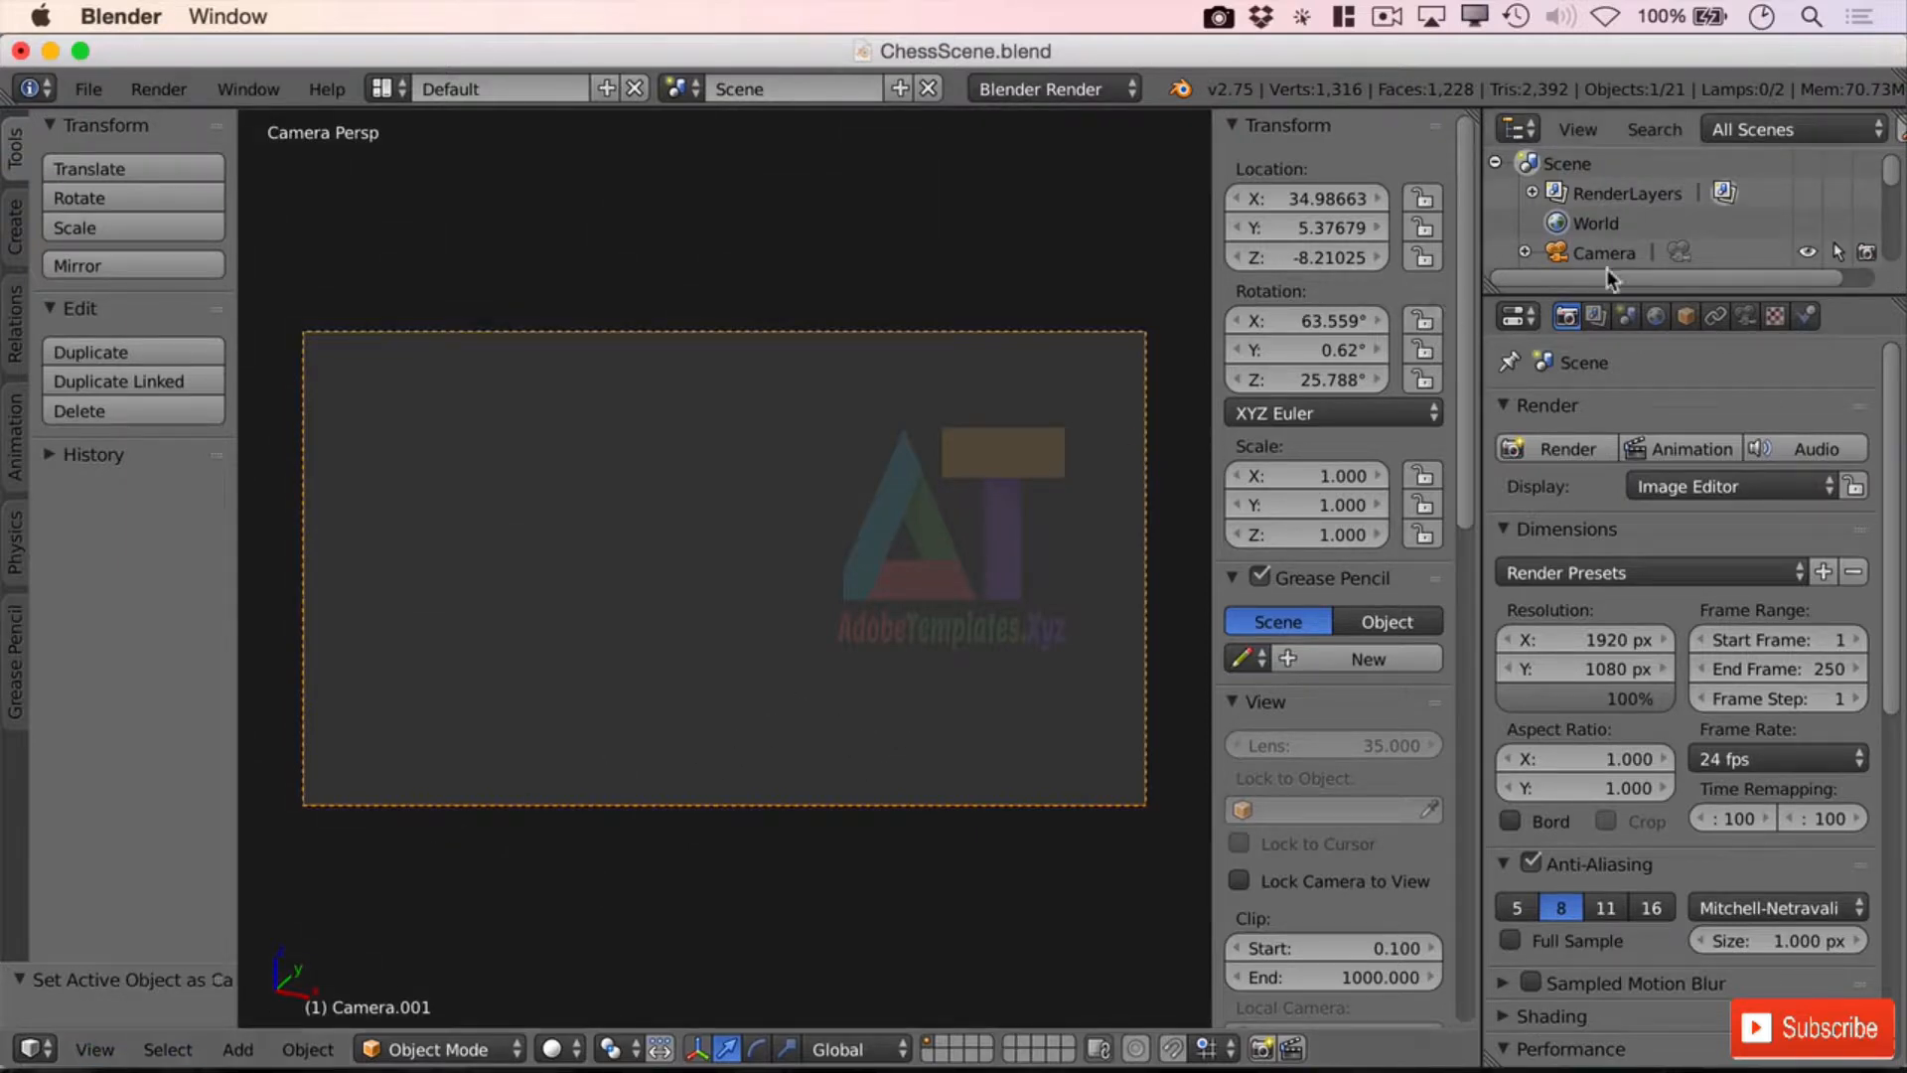
Step: Enlarge the Outliner to show both cameras and the rest of the scene's objects
left_click_drag(1610, 291, 1610, 599)
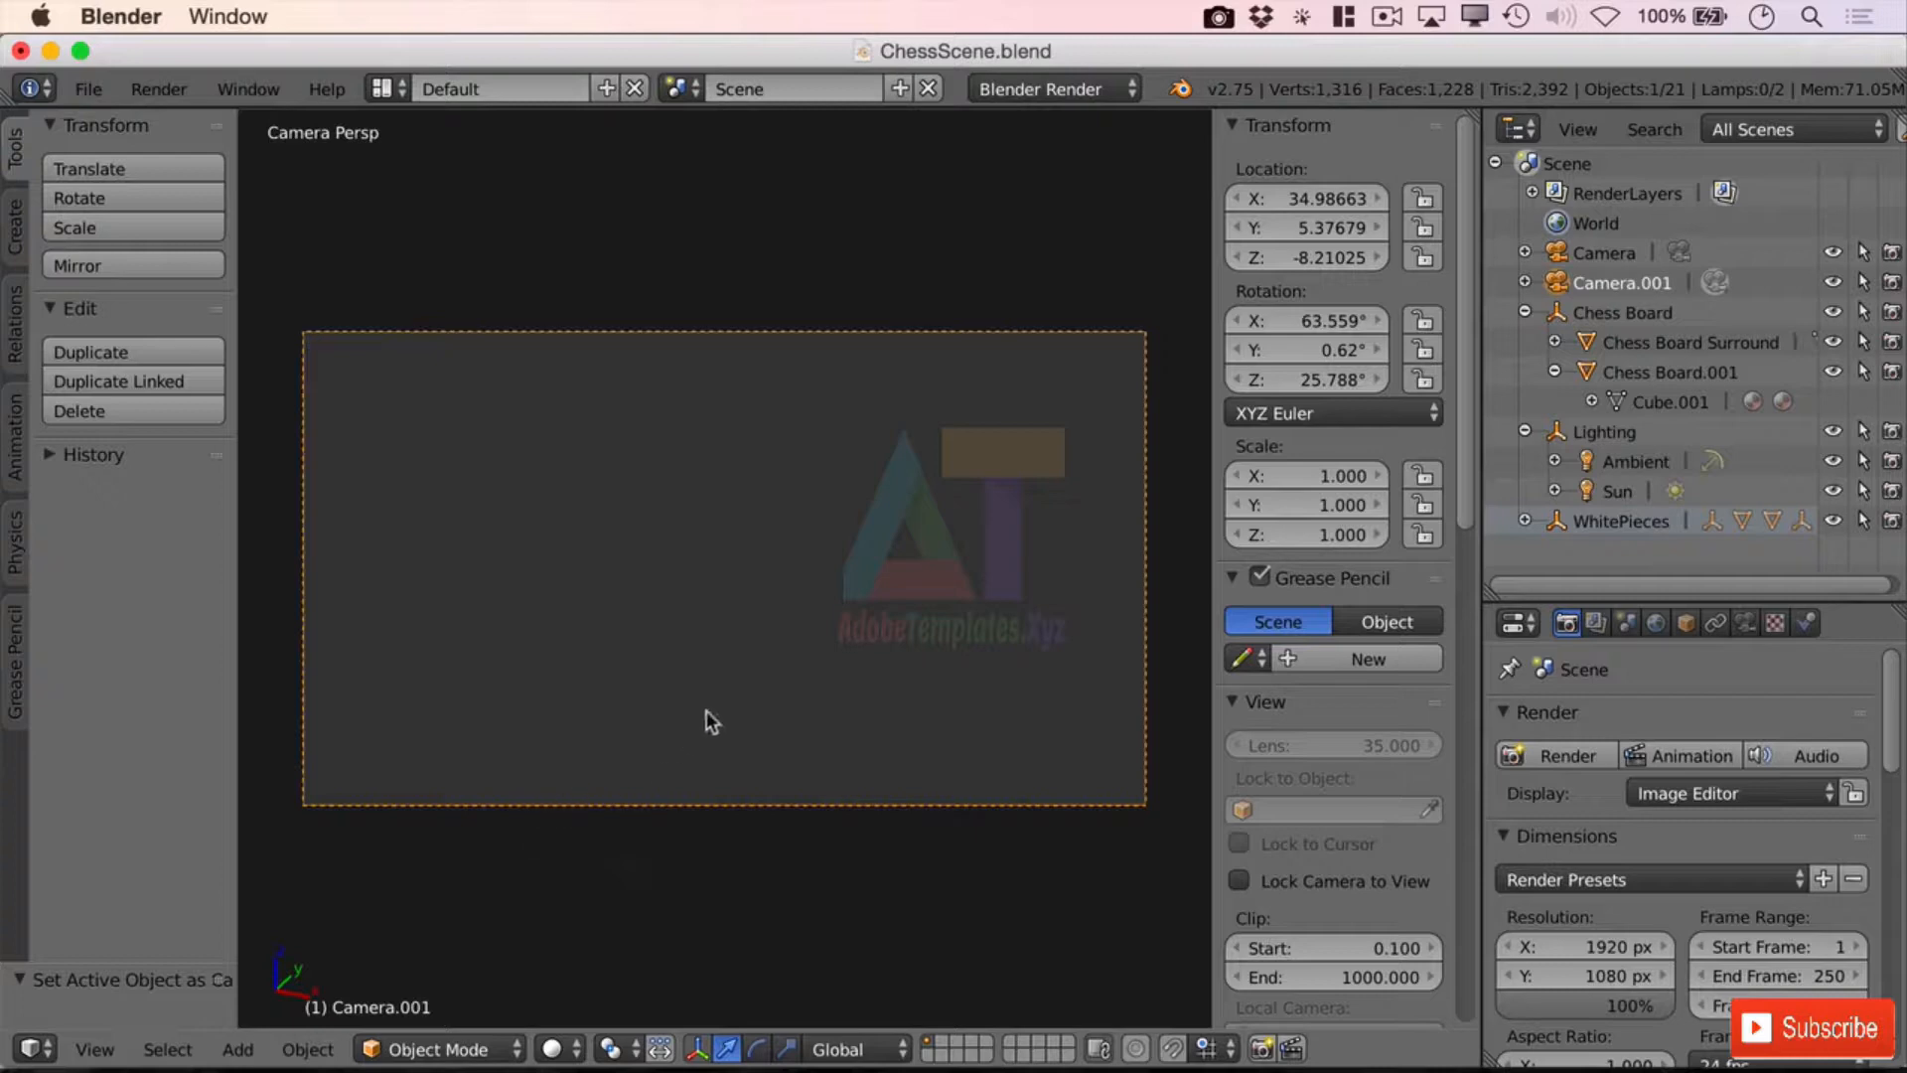
Step: Raise the second camera vertically to about Z 17.8 and look through it
middle_click_drag(707, 711, 676, 663)
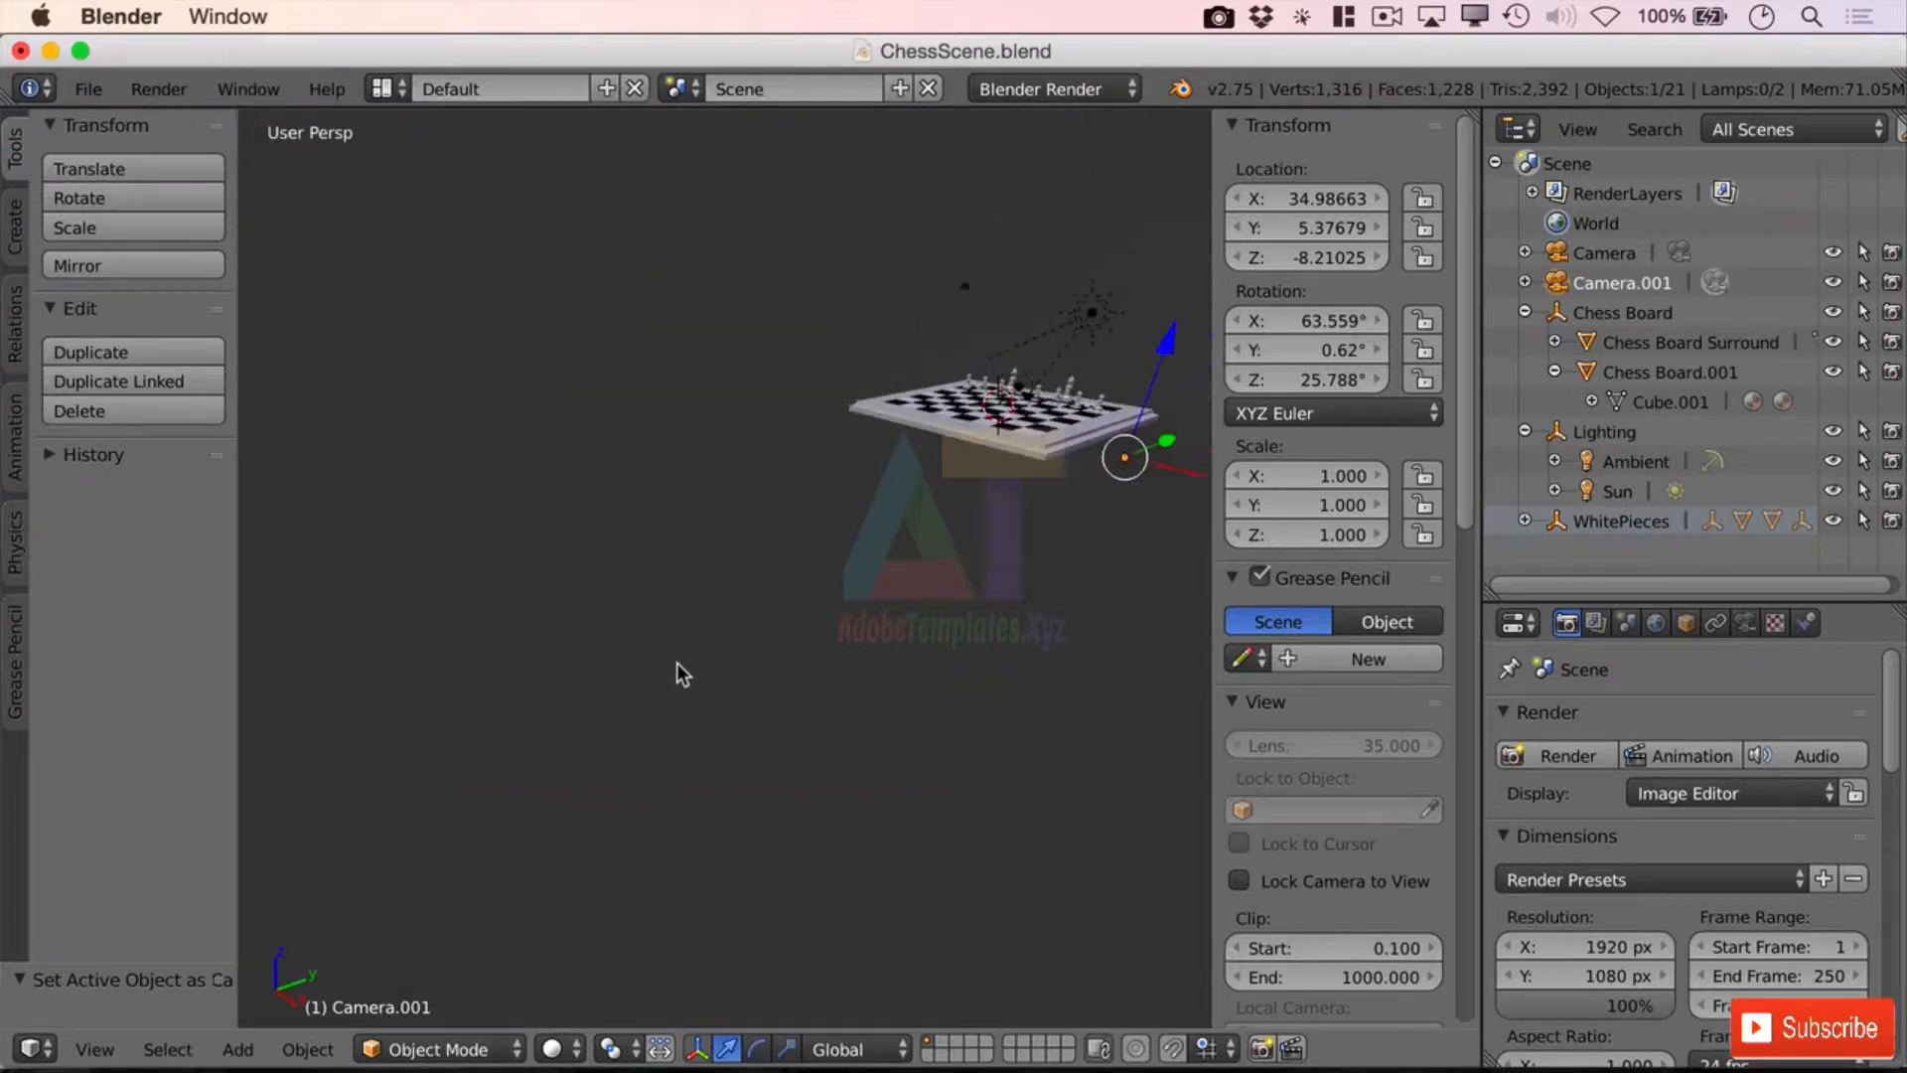
left_click_drag(1167, 356, 1196, 250)
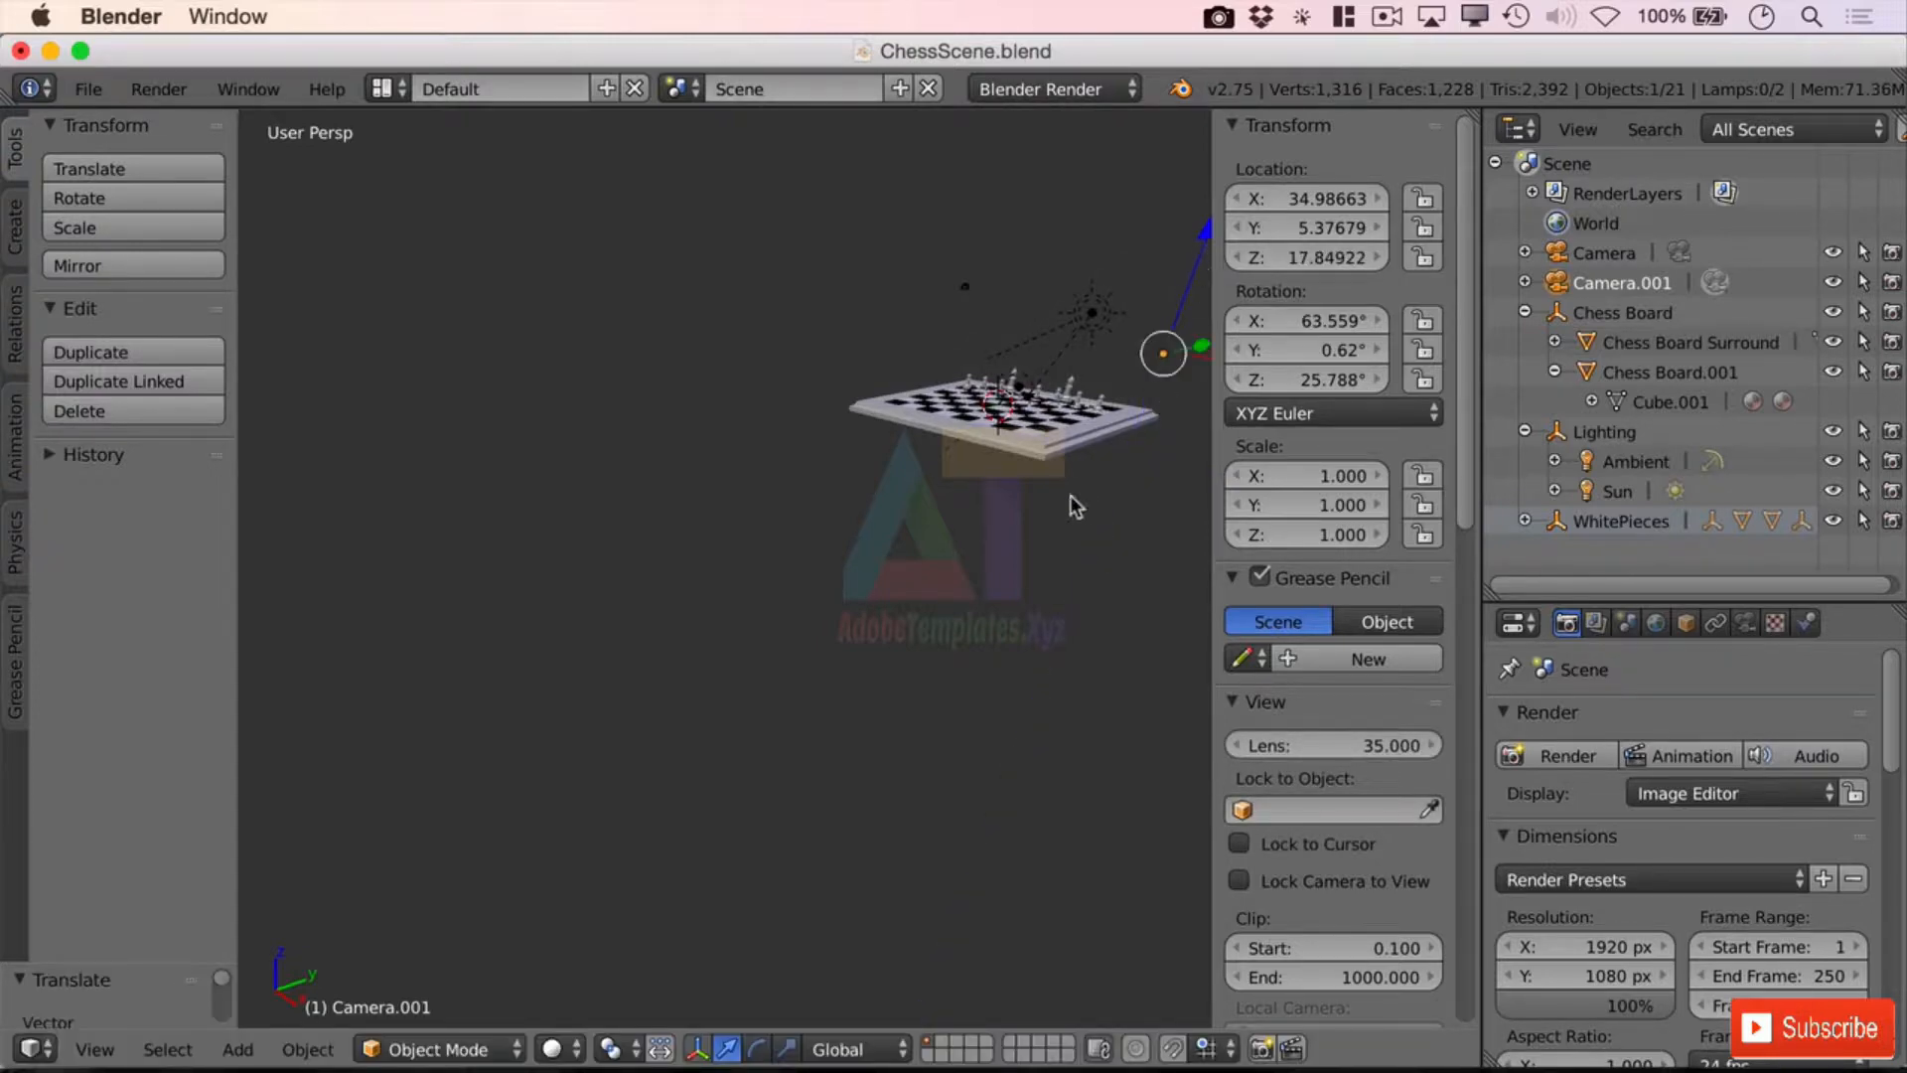
left_click(95, 1050)
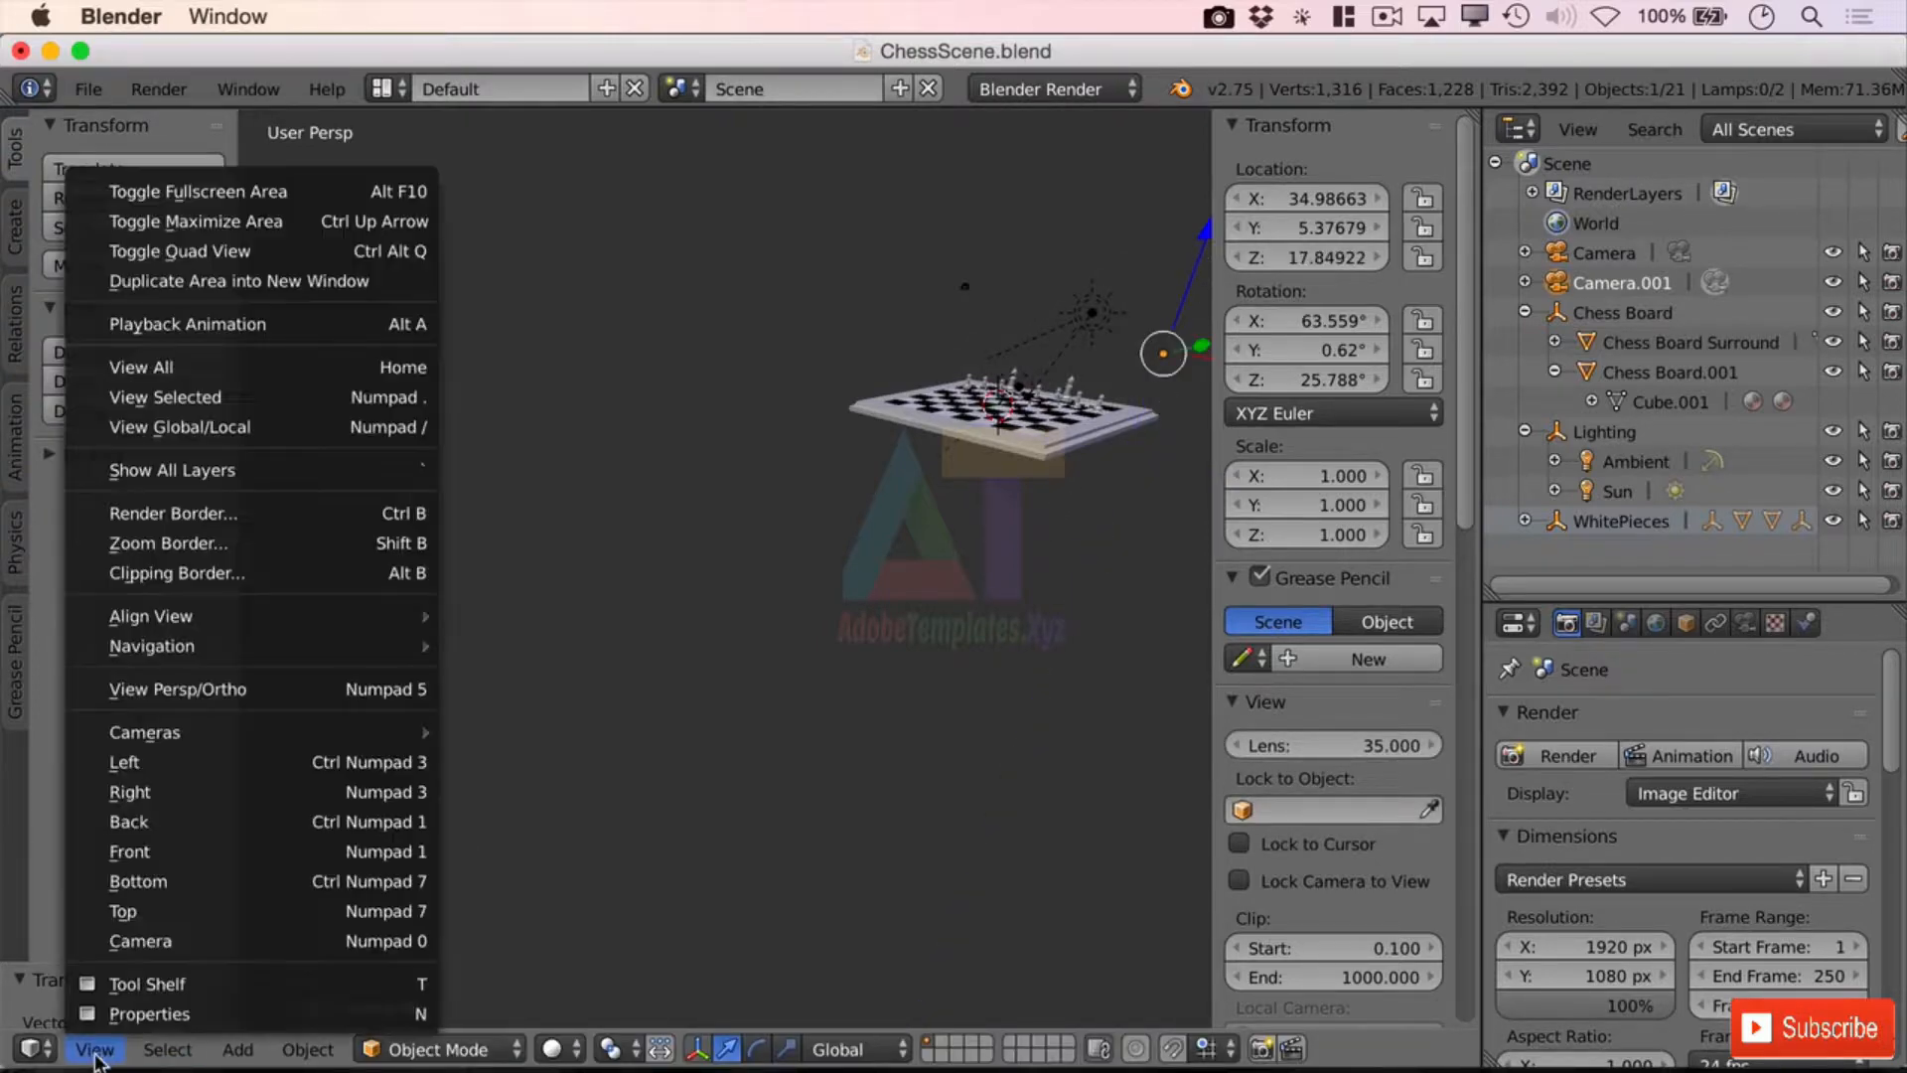
left_click(225, 941)
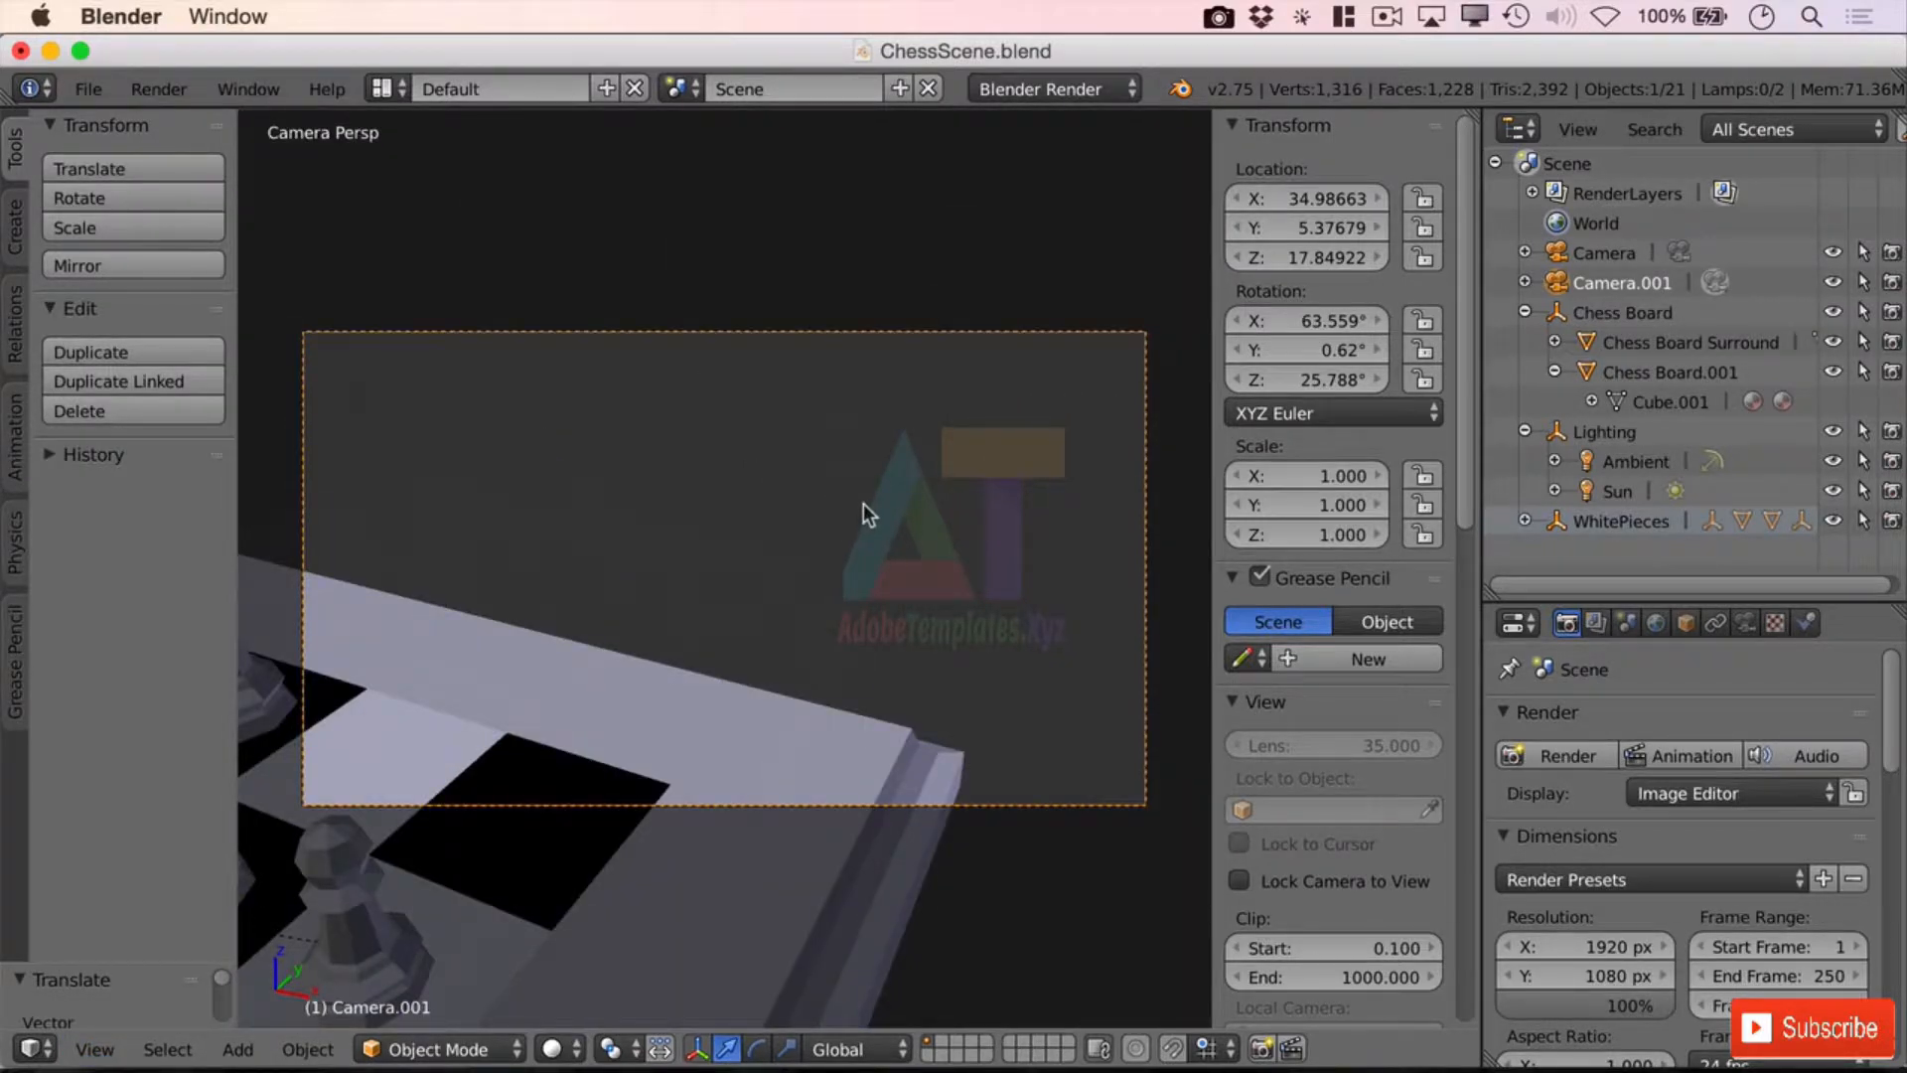
Step: Rotate the second camera about the global Z axis to about 76.4° so it faces the white pieces
key("r")
key("z")
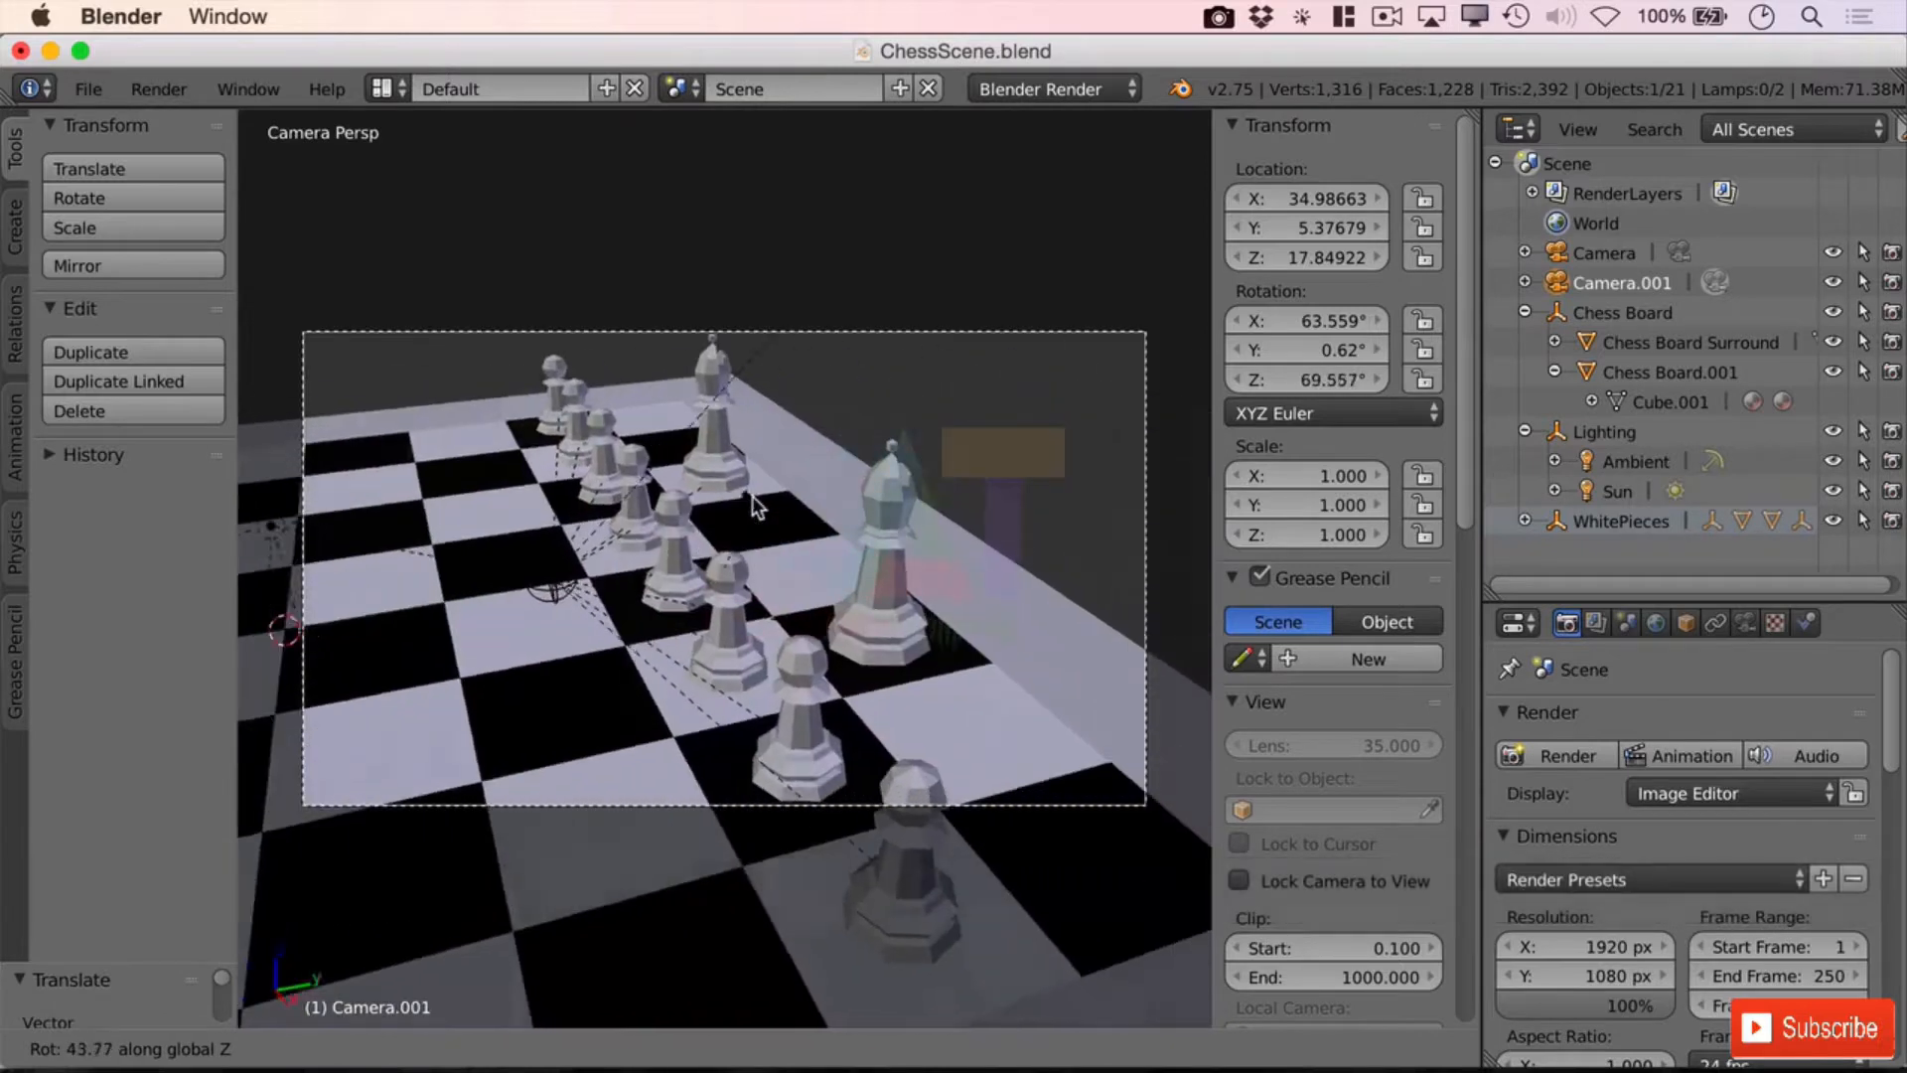
left_click(743, 516)
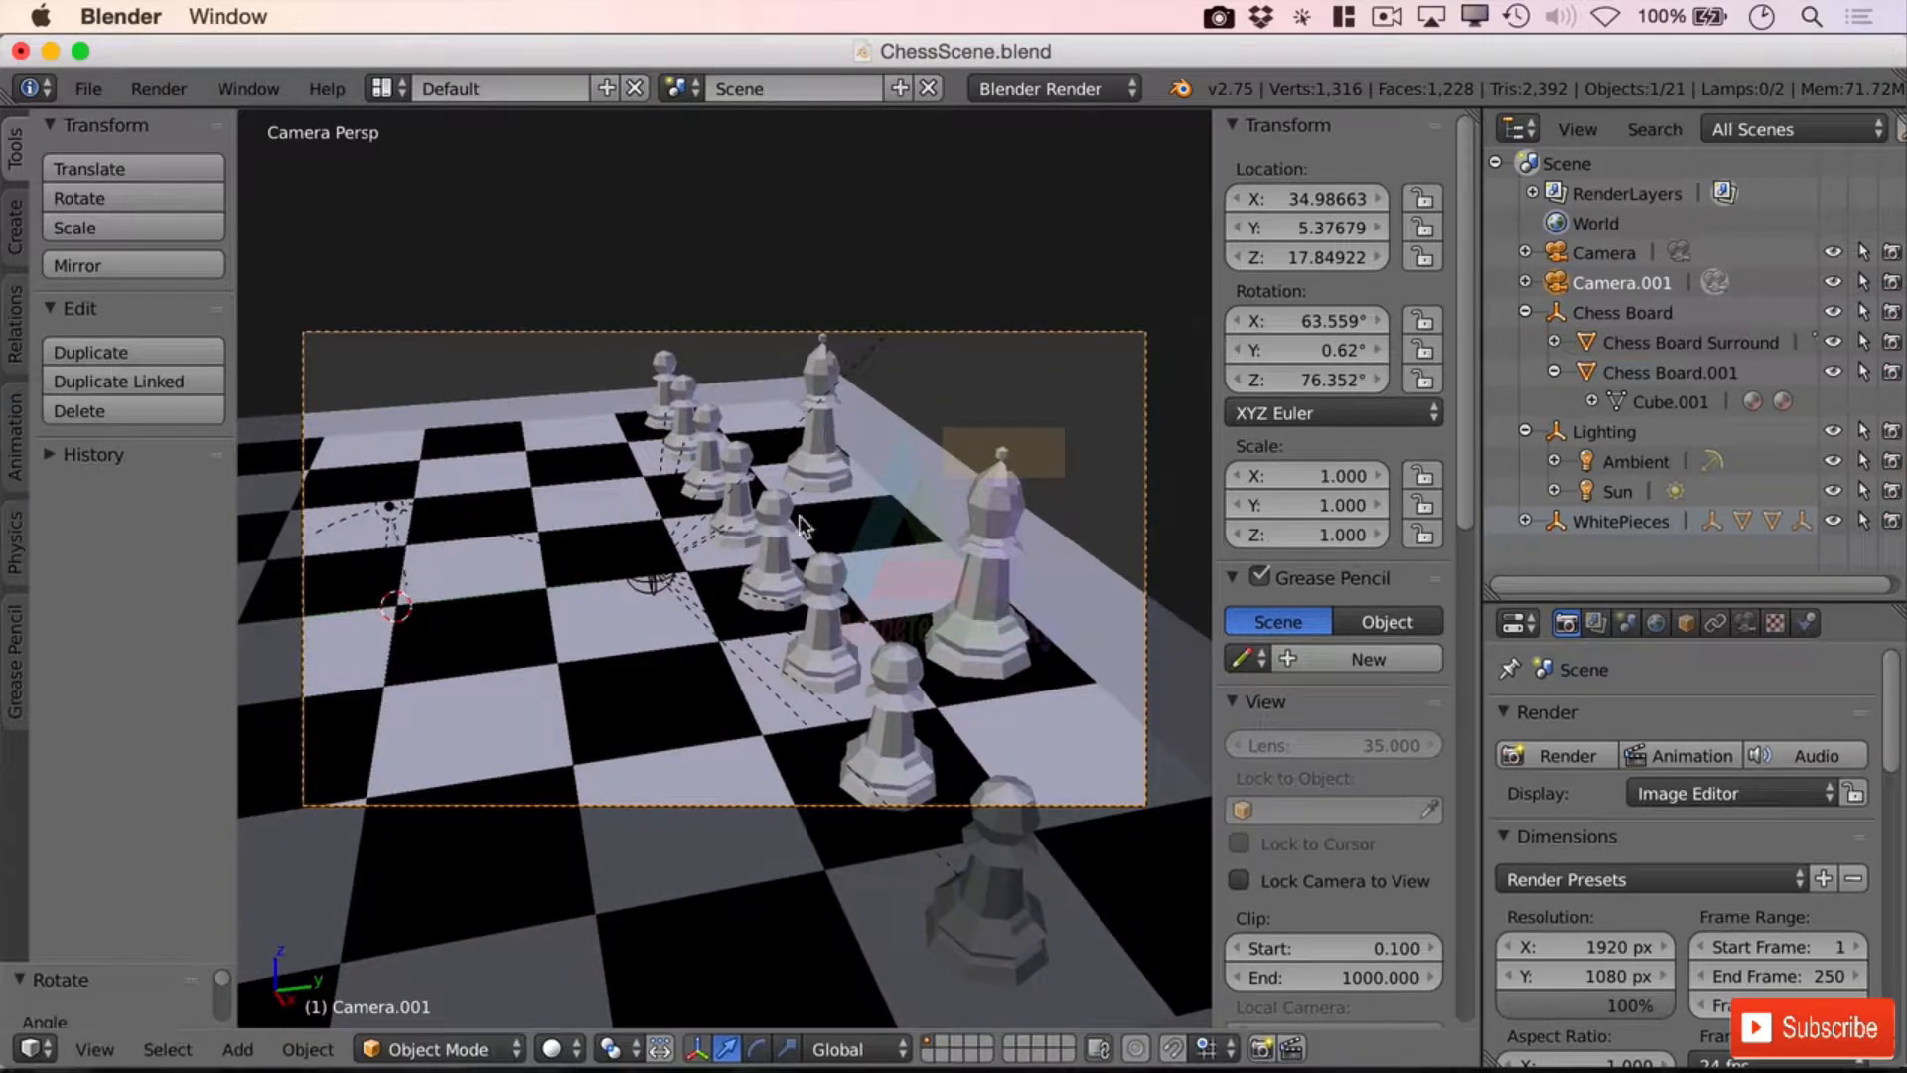
Step: Pull the second camera back along its local Z axis to about X 58.4, Y -0.2, Z 29.8
key("g")
key("z")
key("z")
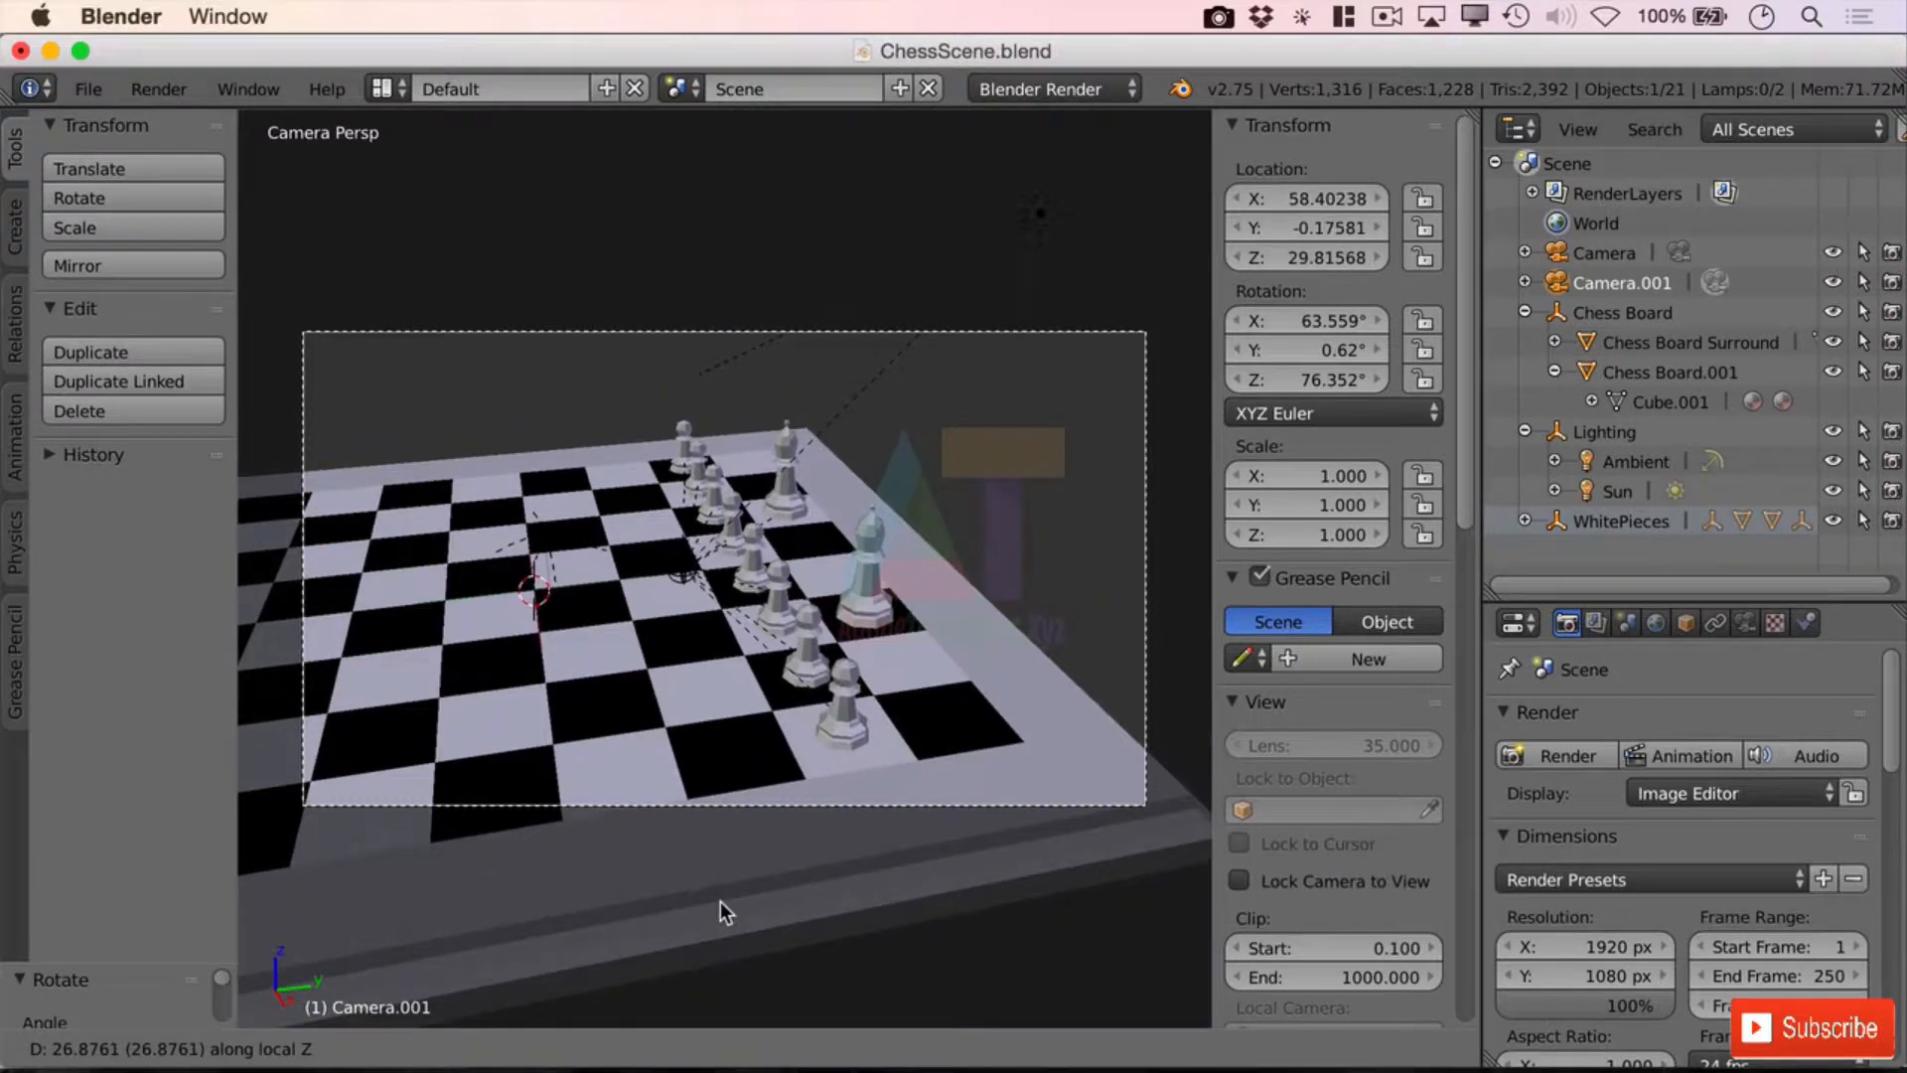
left_click(719, 902)
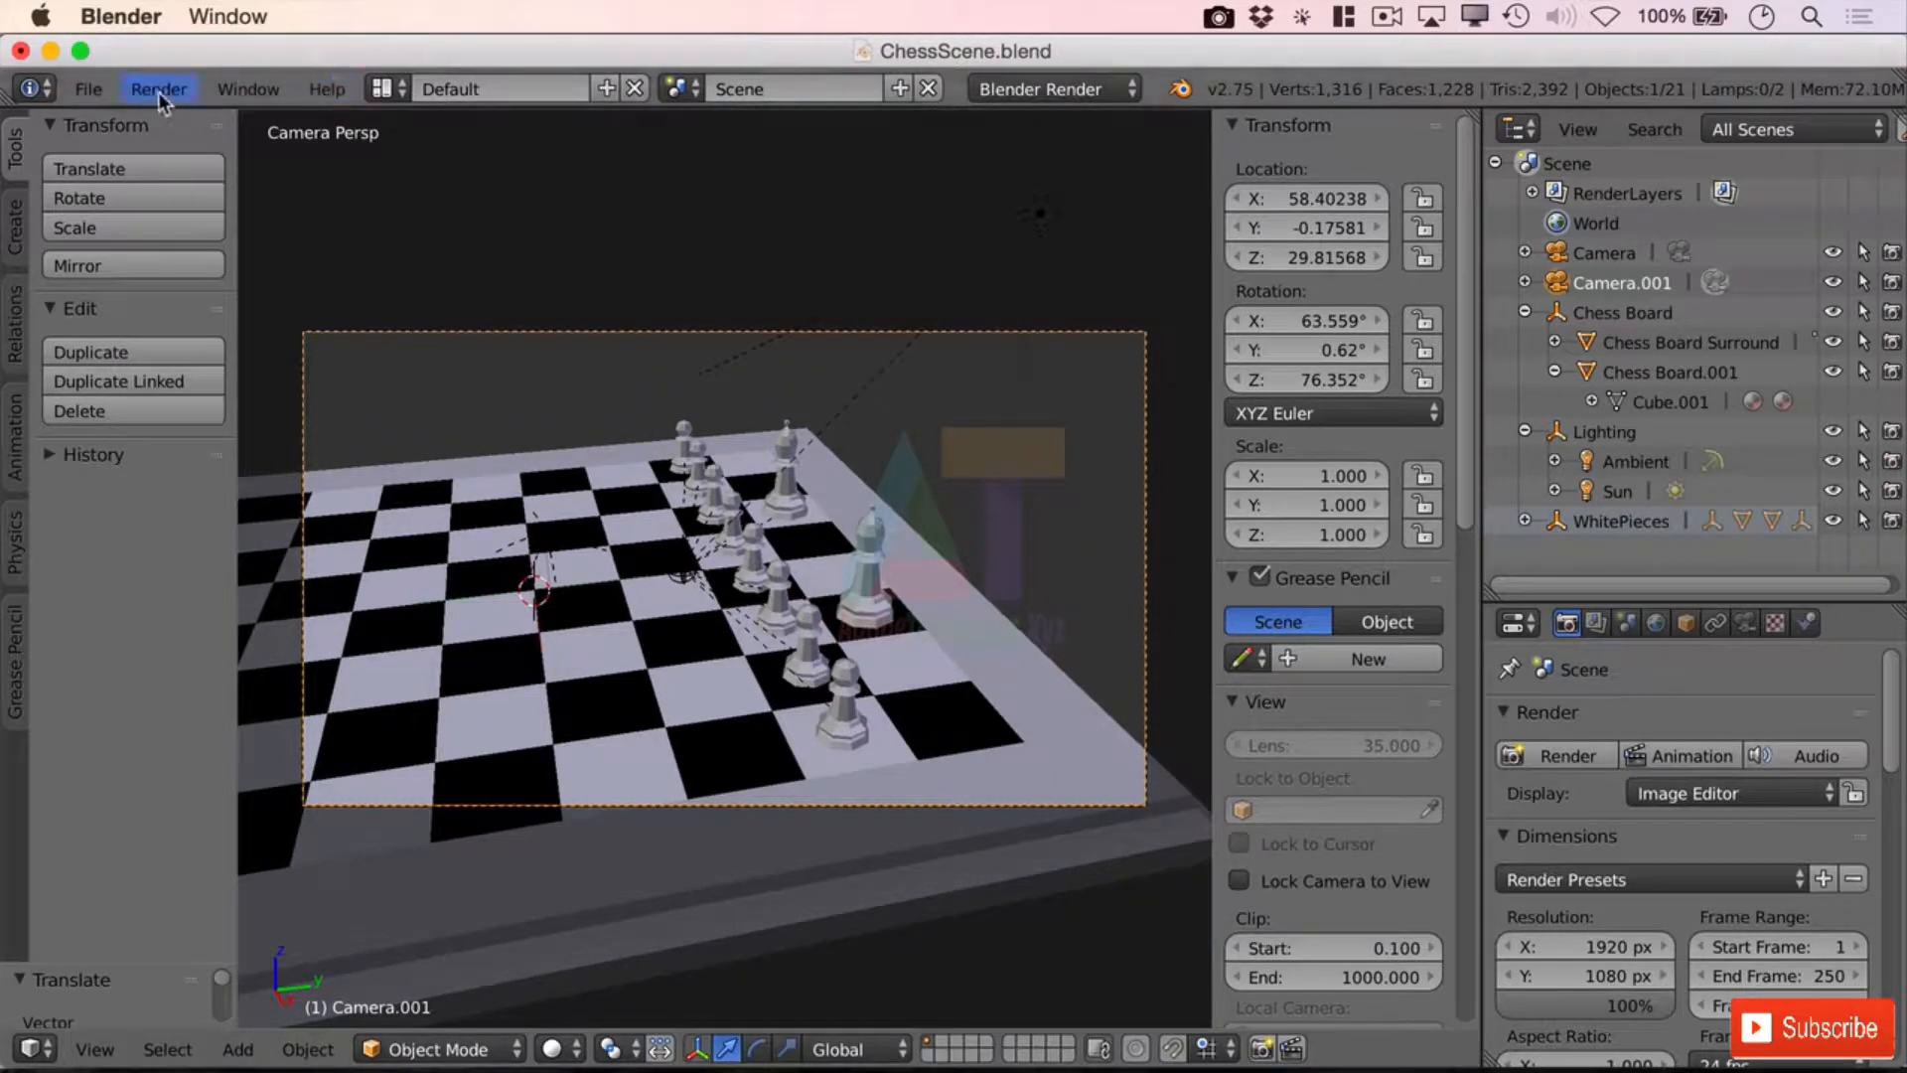
Step: Render a still image of the chess scene from the second camera
left_click(248, 88)
mouse_move(159, 89)
left_click(174, 121)
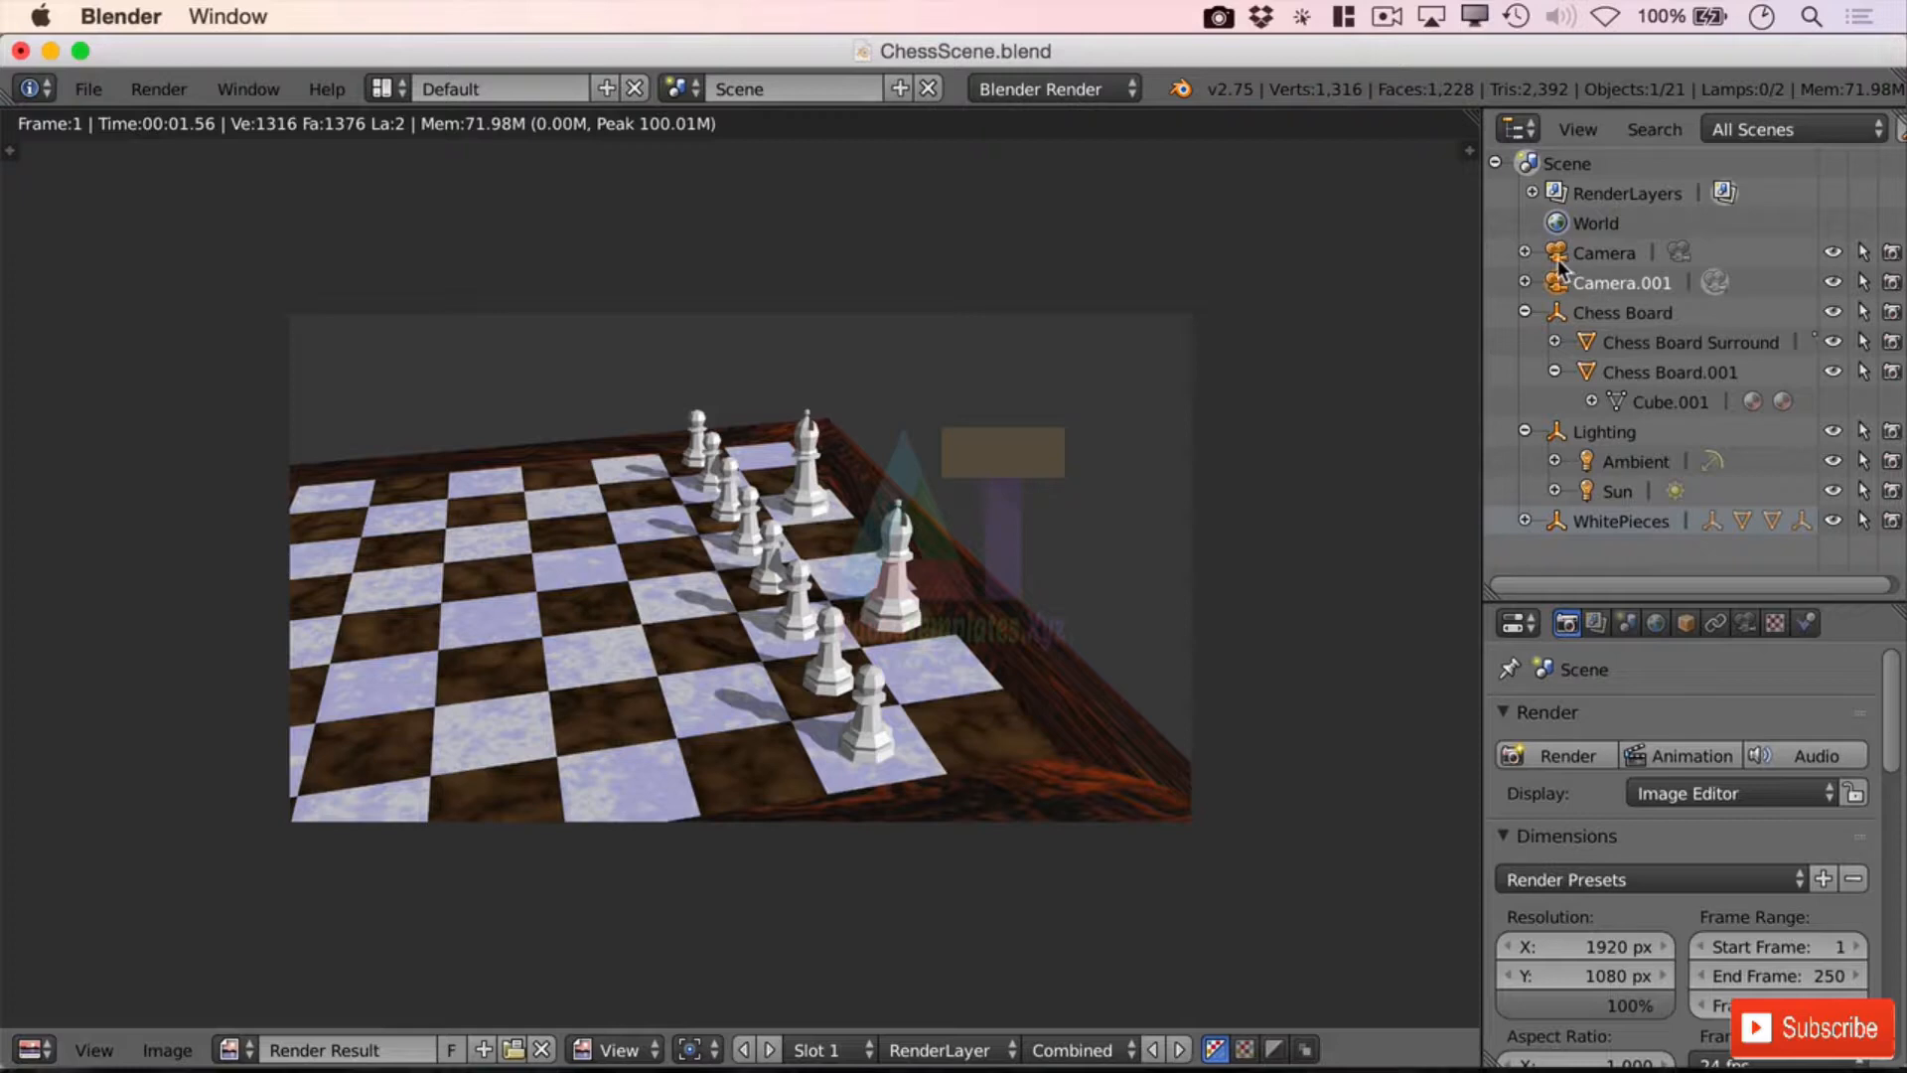
Step: Select the original camera, return the main area to the 3D View and toggle the active camera view
left_click(94, 1050)
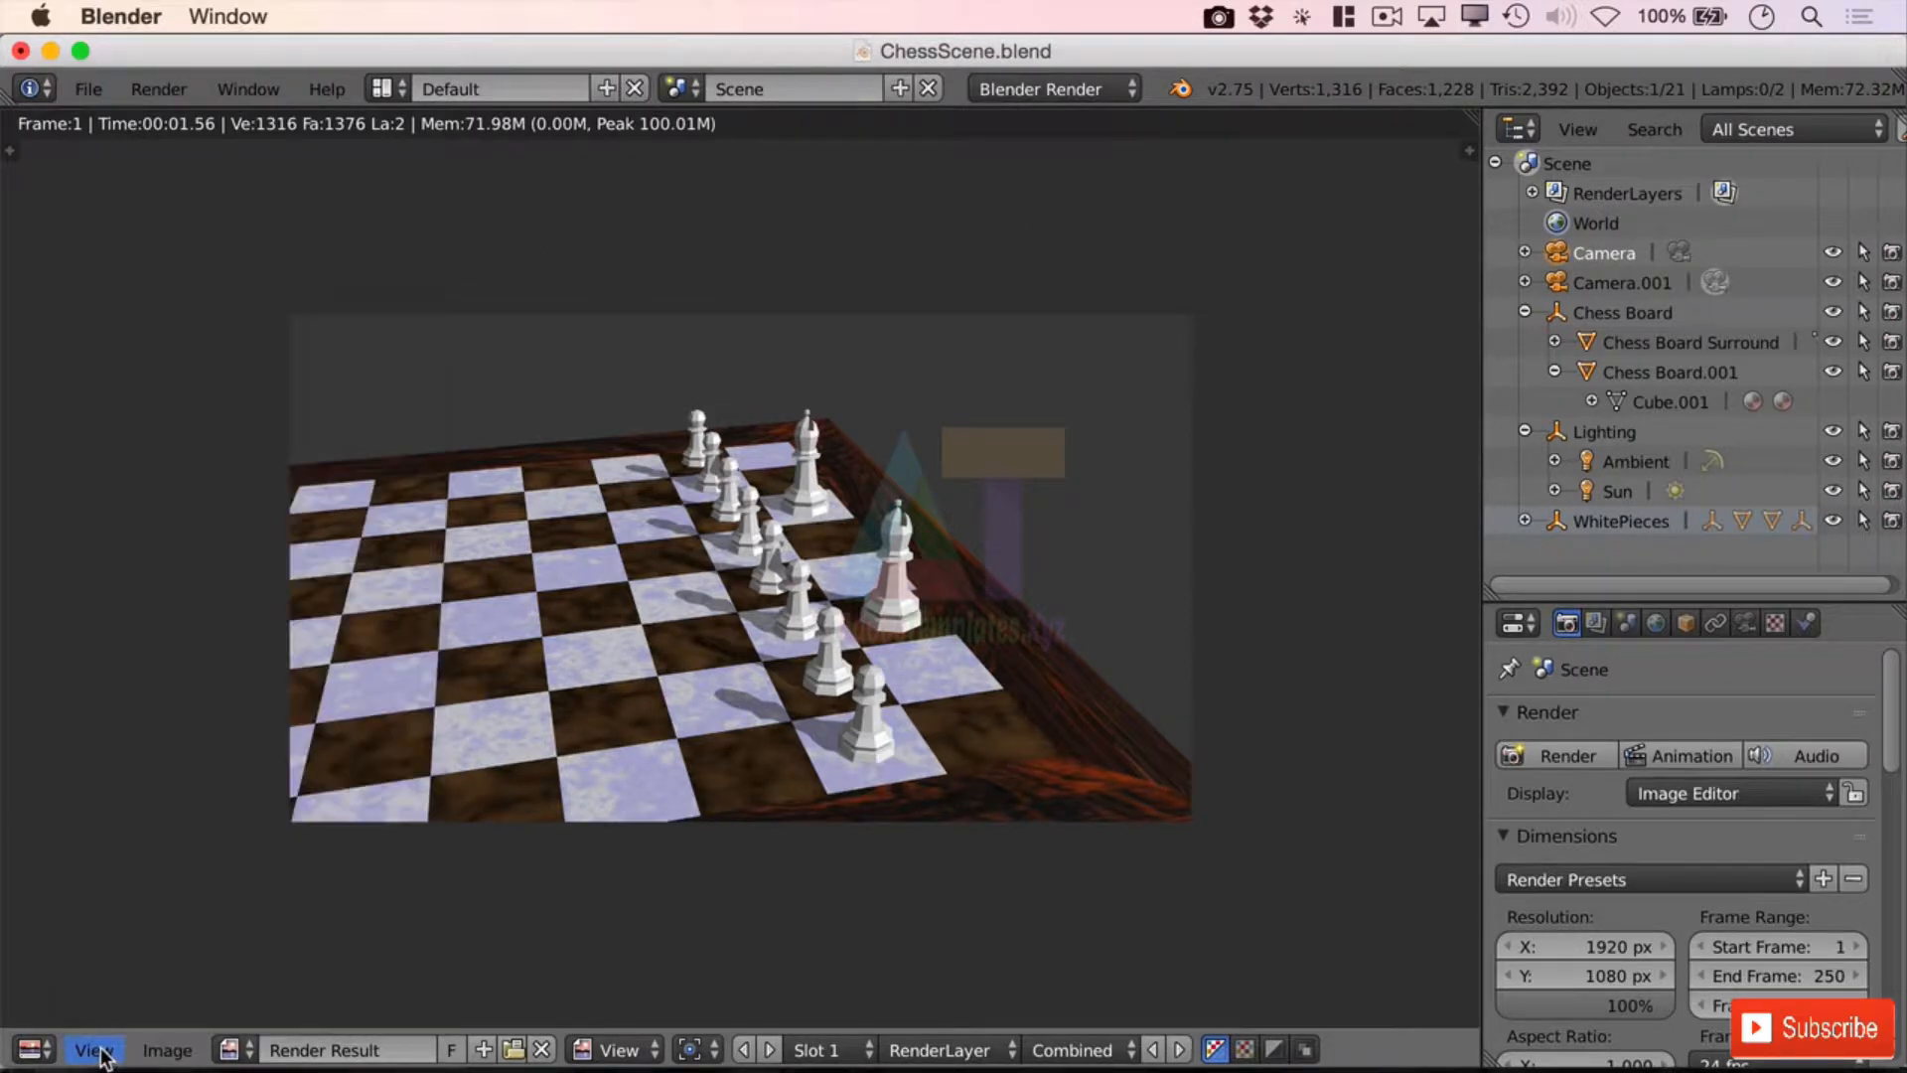
left_click(35, 1048)
left_click(89, 1014)
left_click(94, 1050)
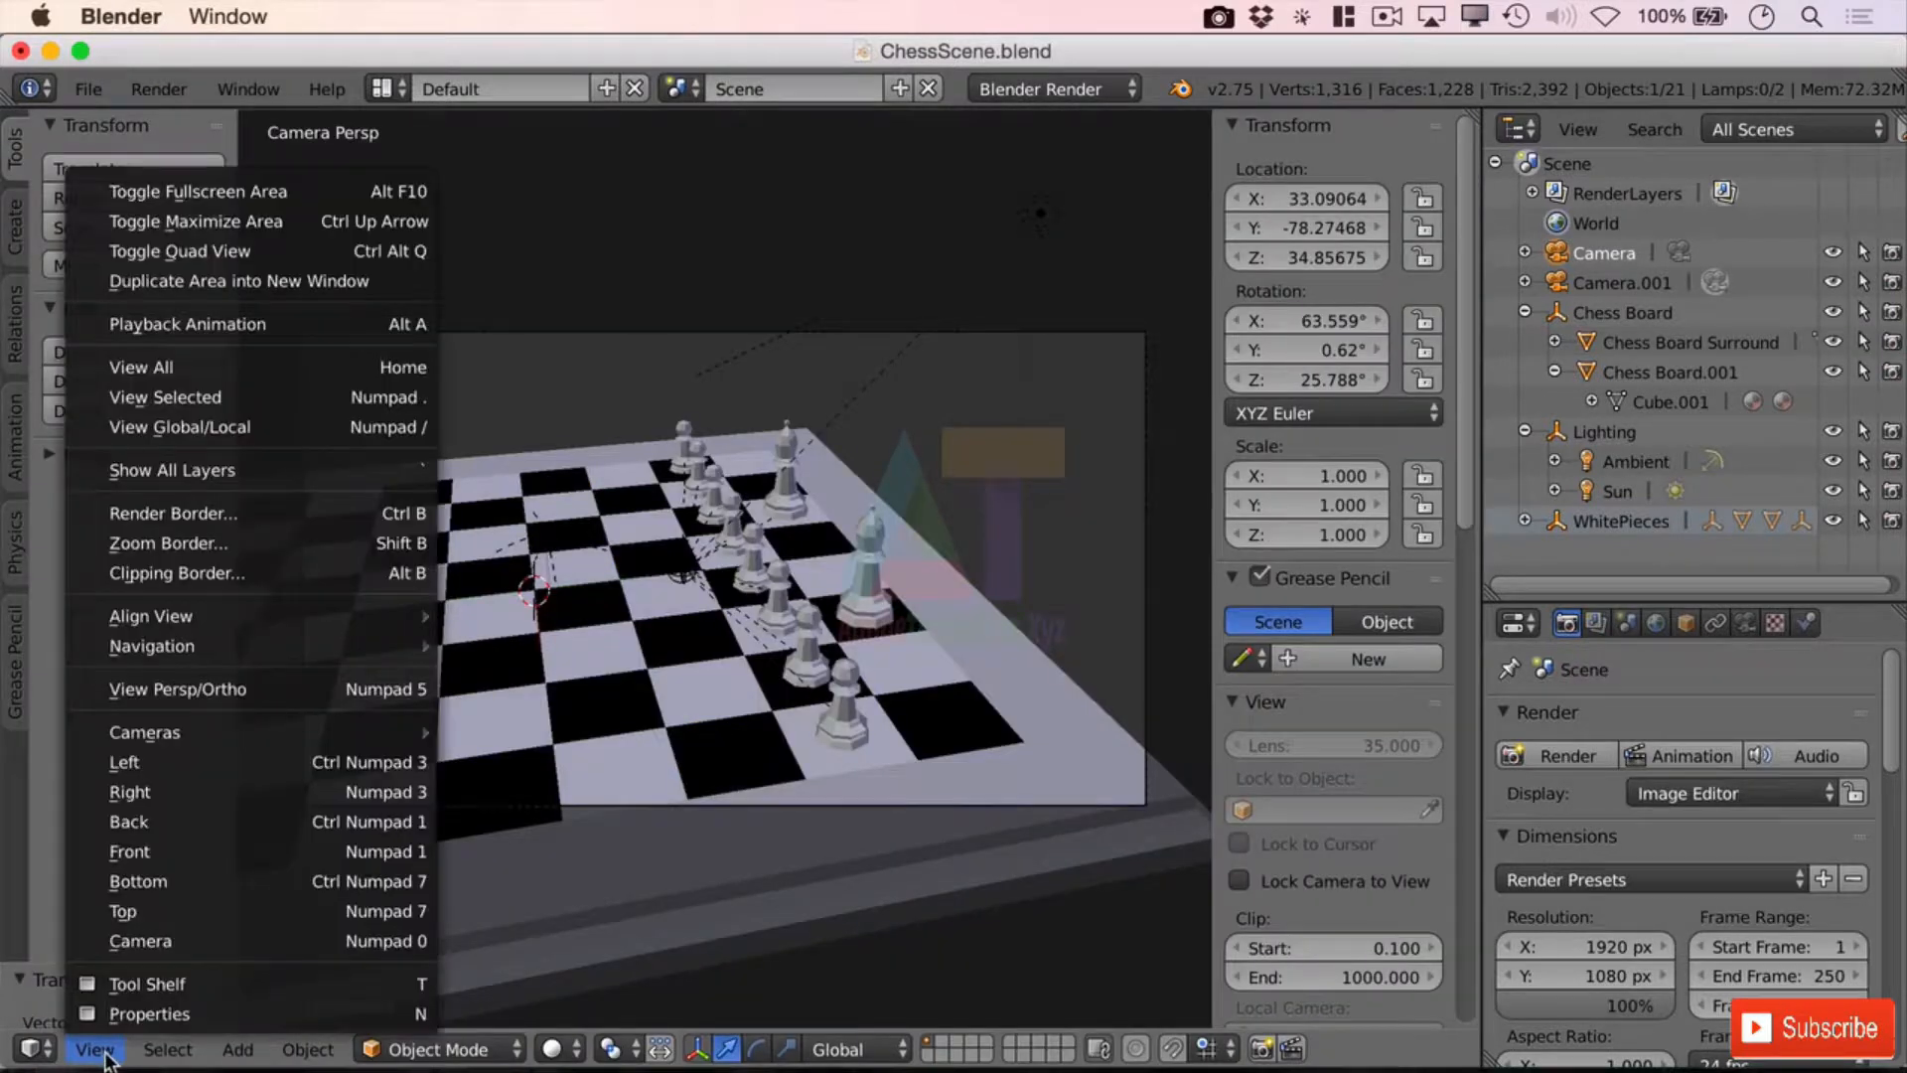
mouse_move(323, 735)
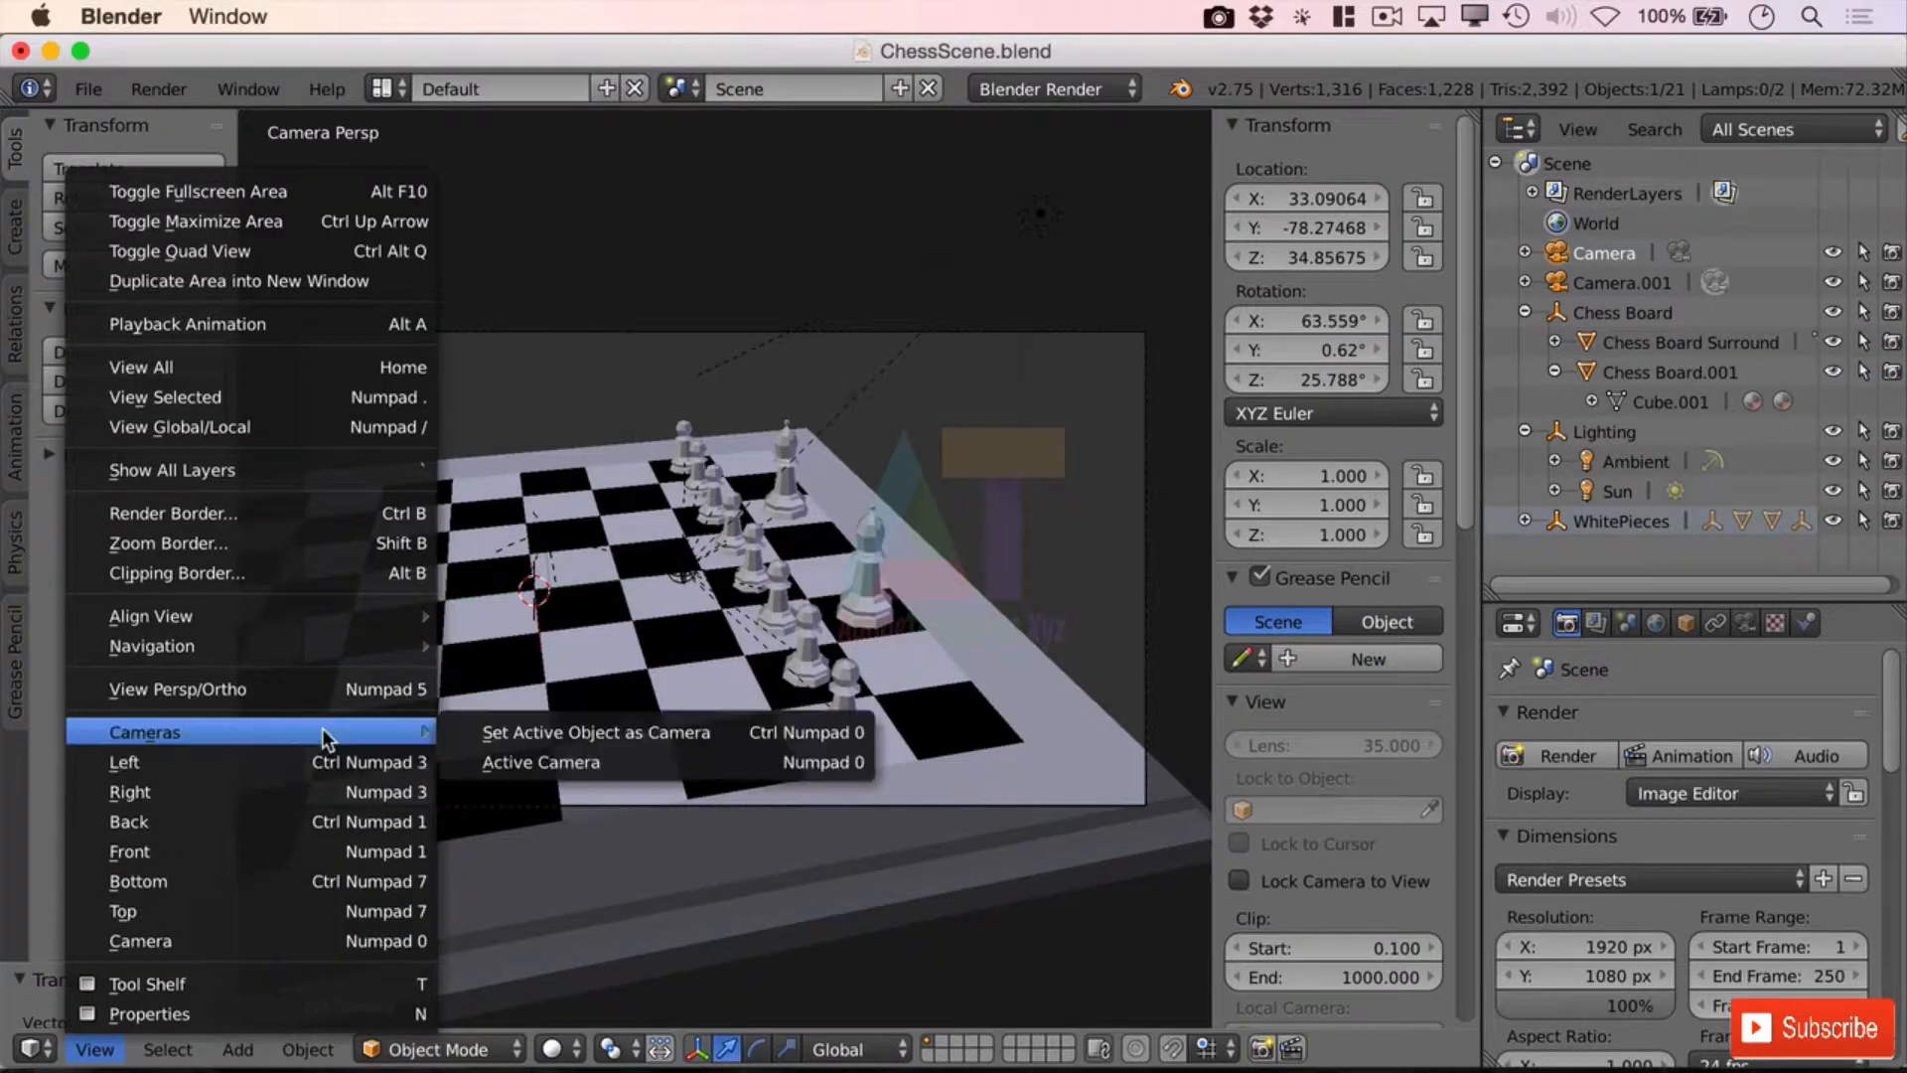
left_click(599, 762)
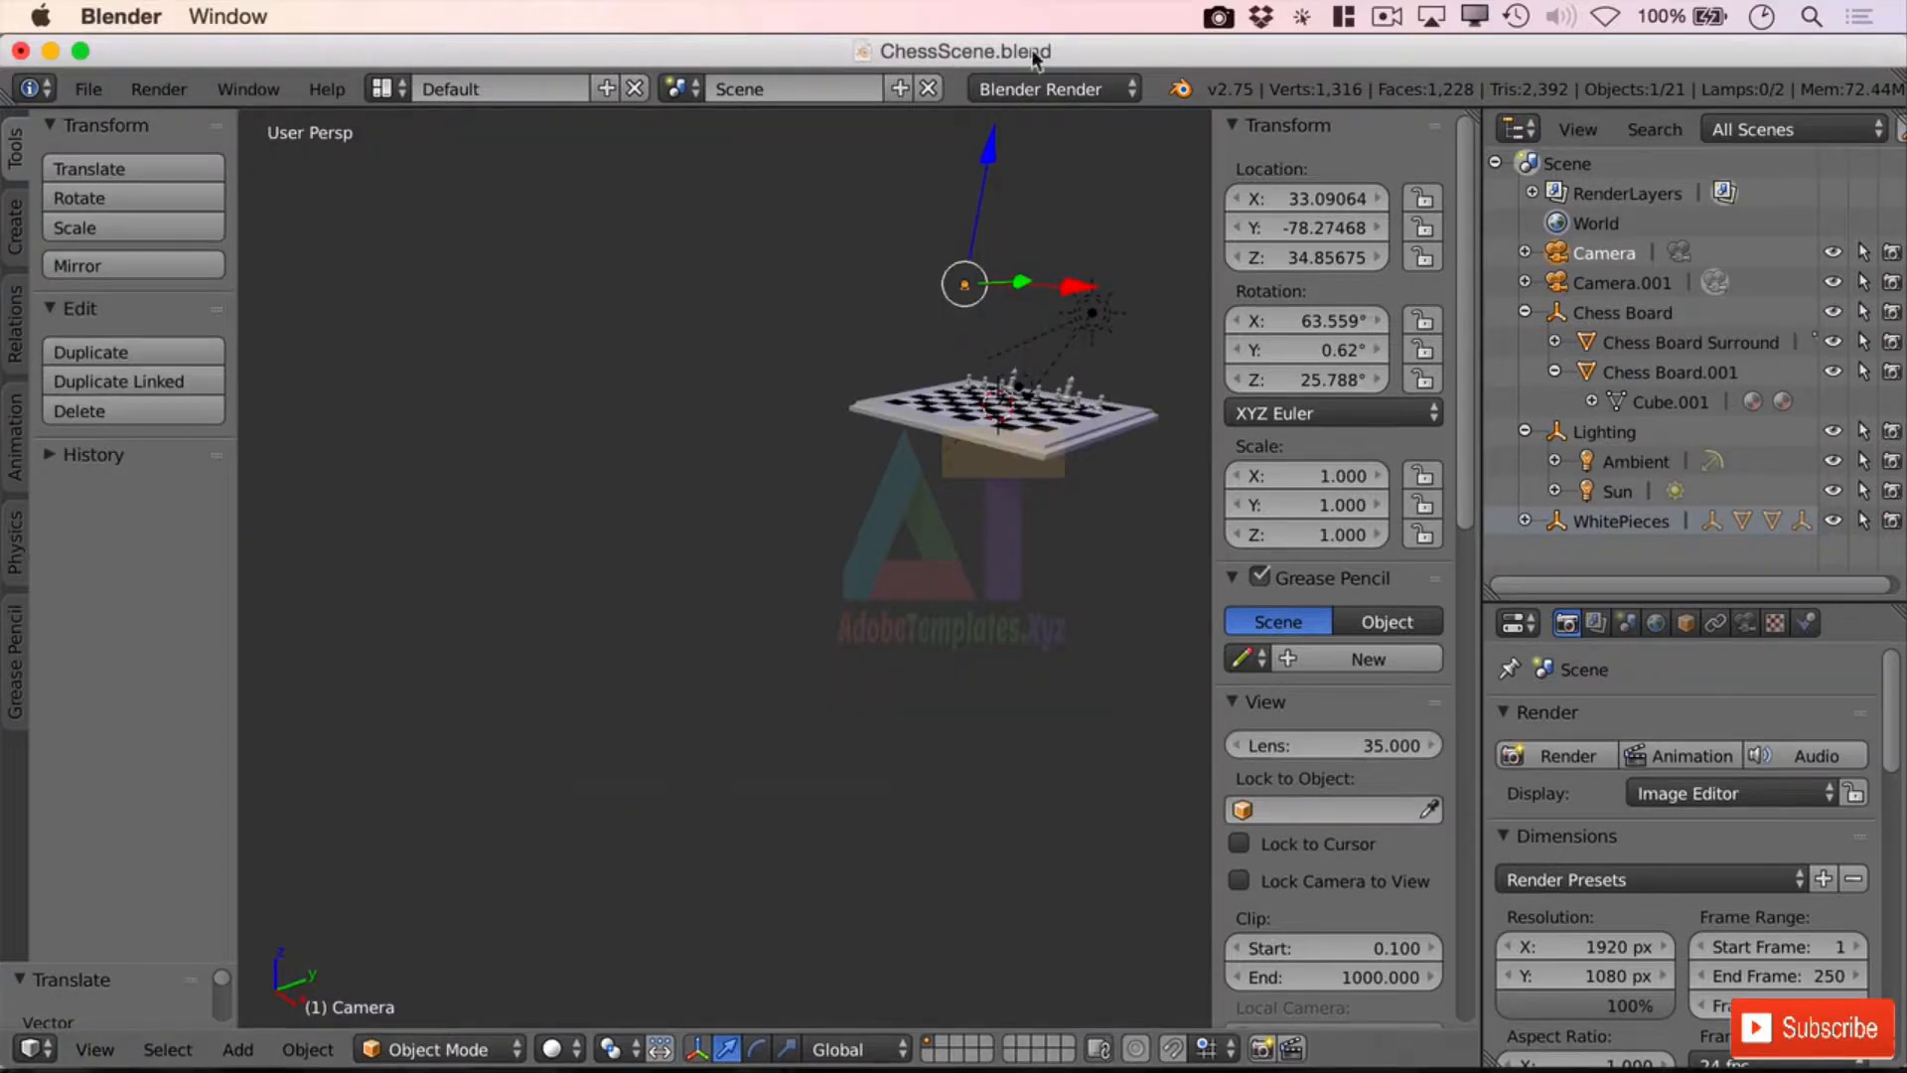
Step: Render the image again to check which camera is used, and switch the main area back to the 3D View
left_click(189, 89)
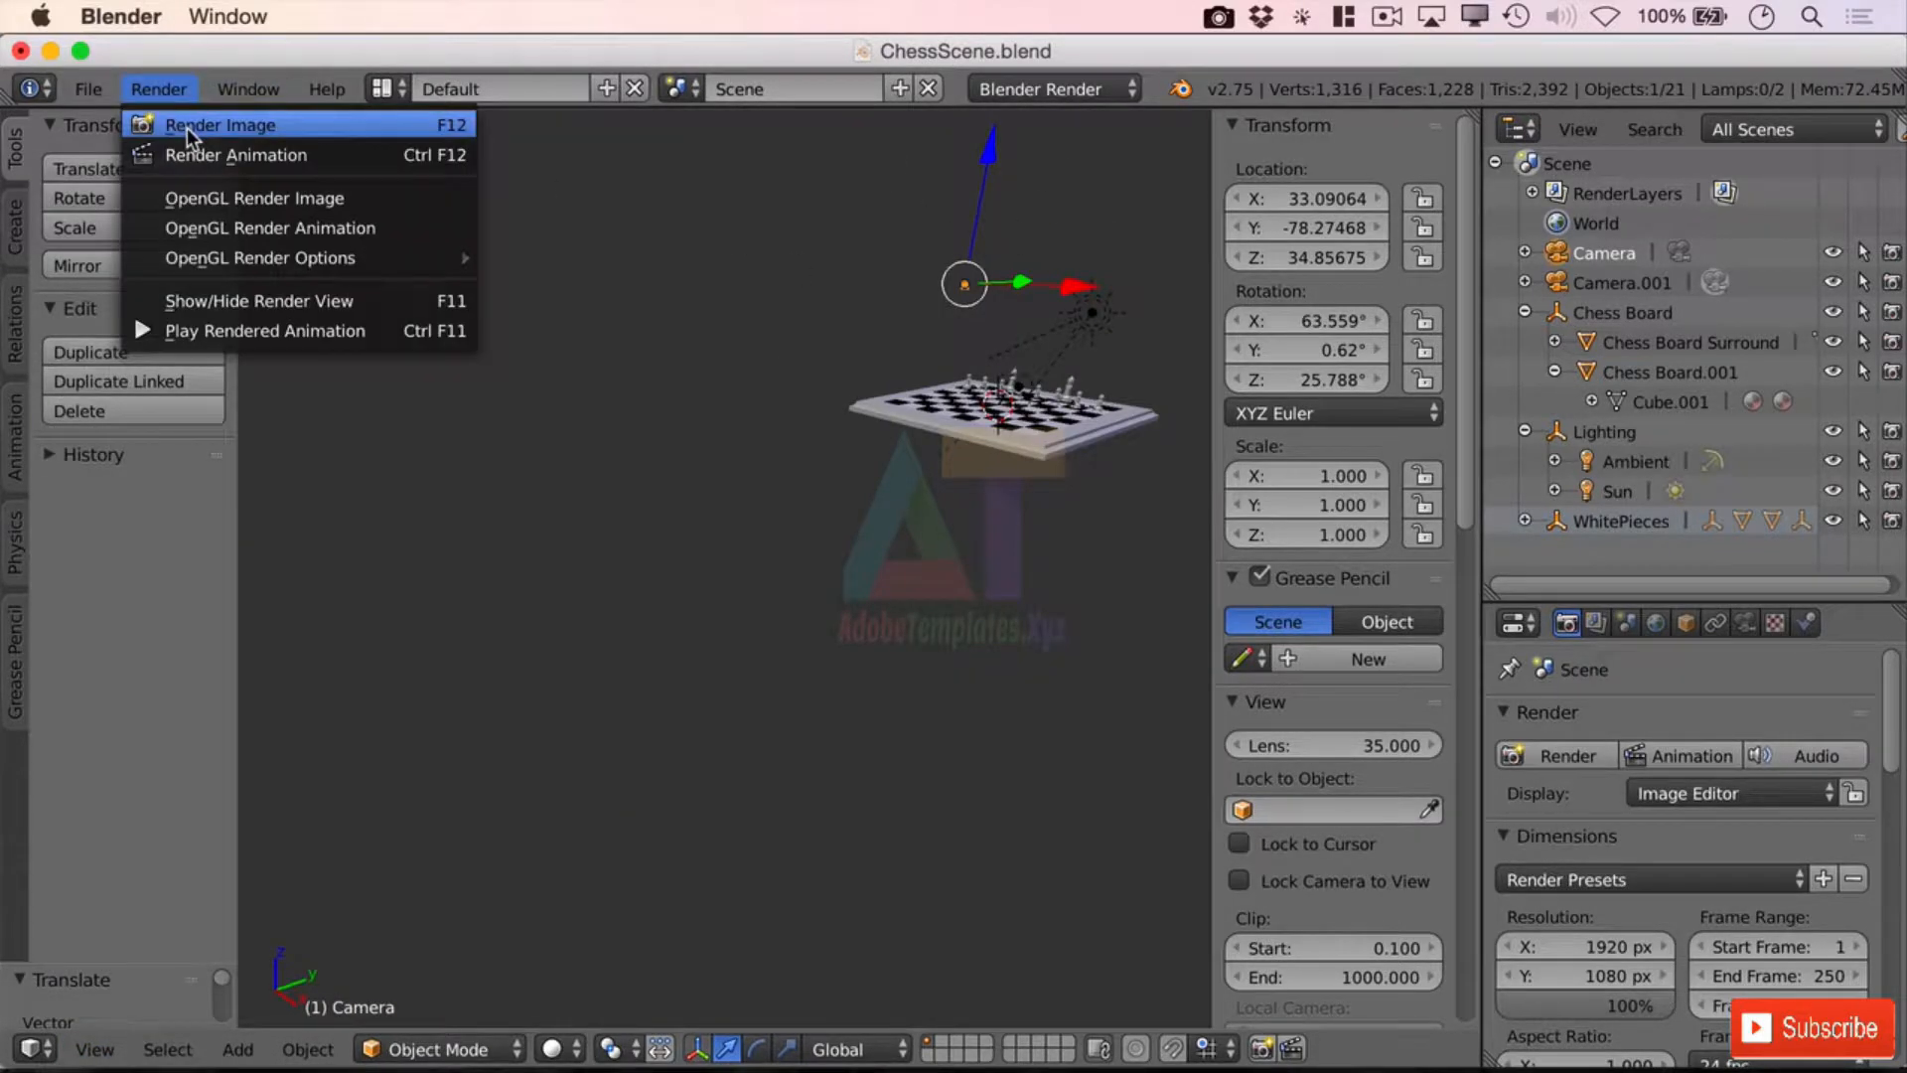
left_click(187, 128)
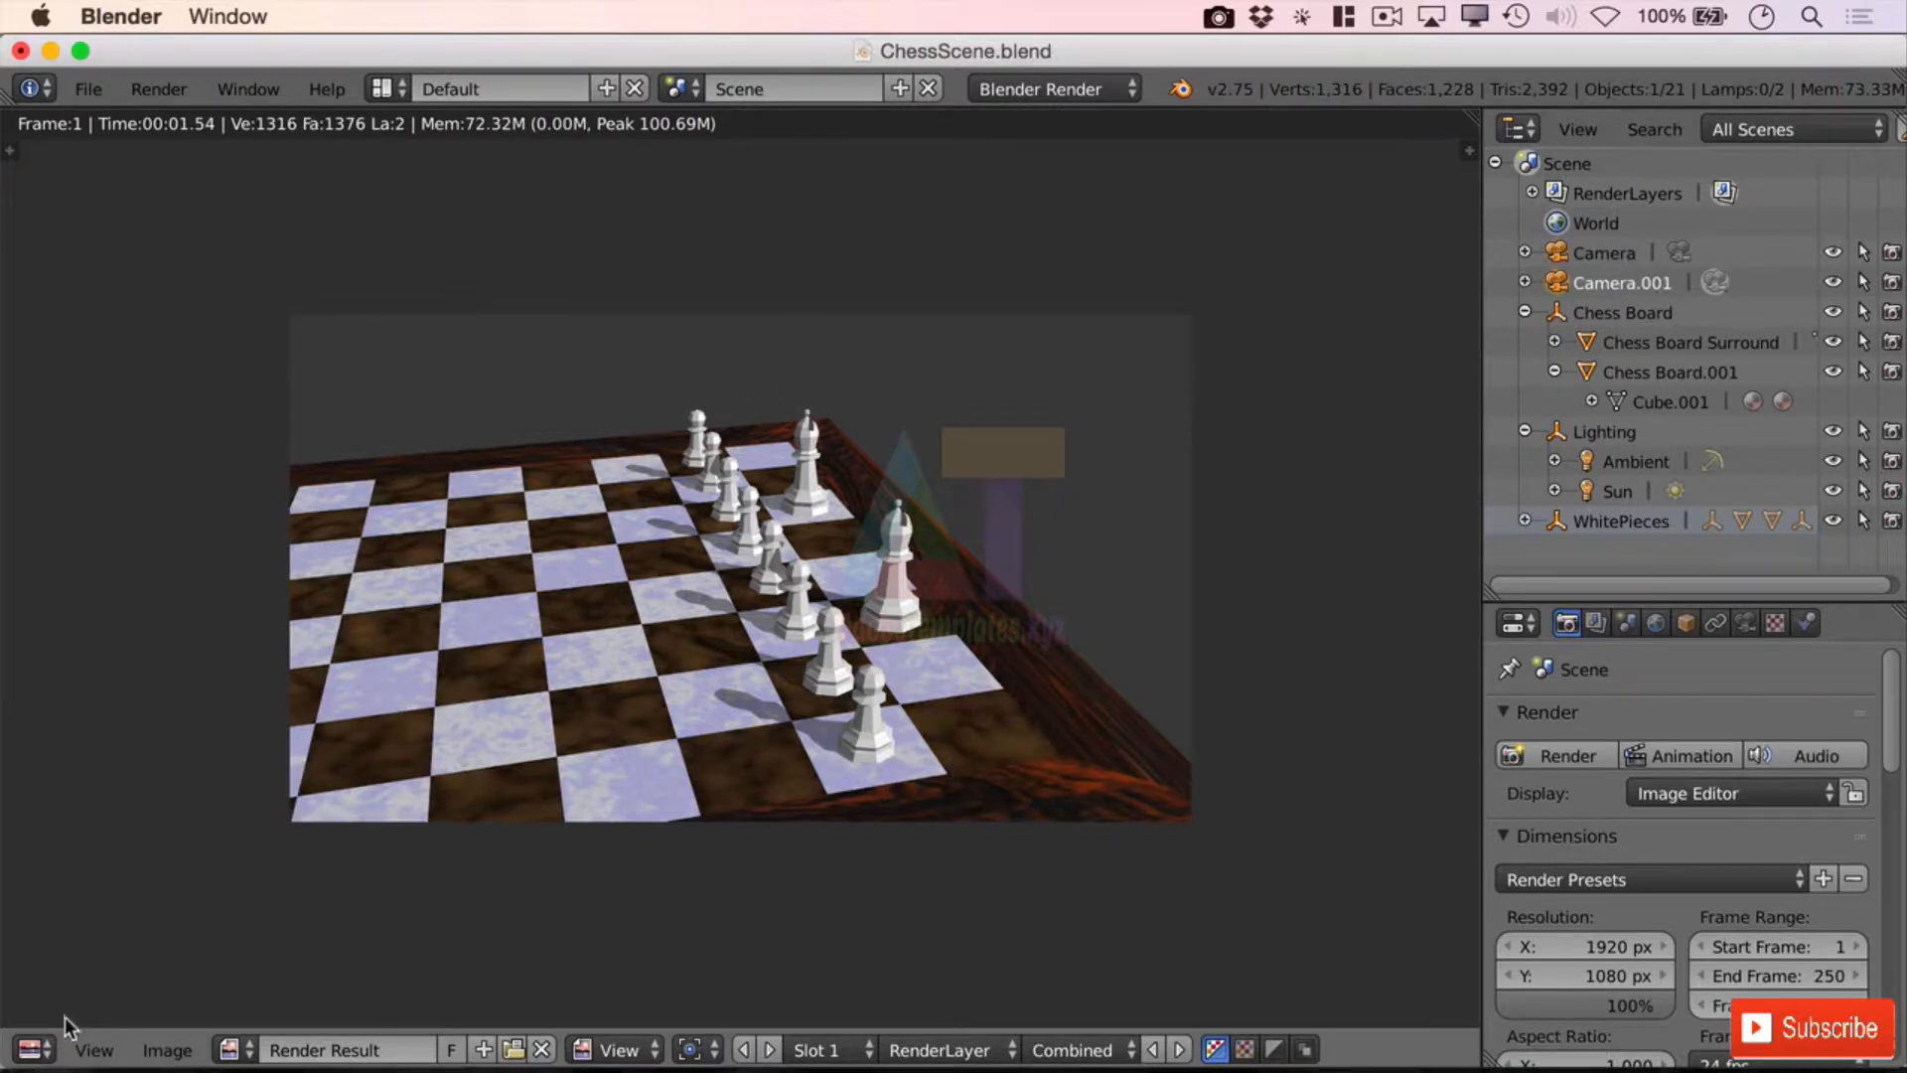
left_click(33, 1049)
left_click(116, 1011)
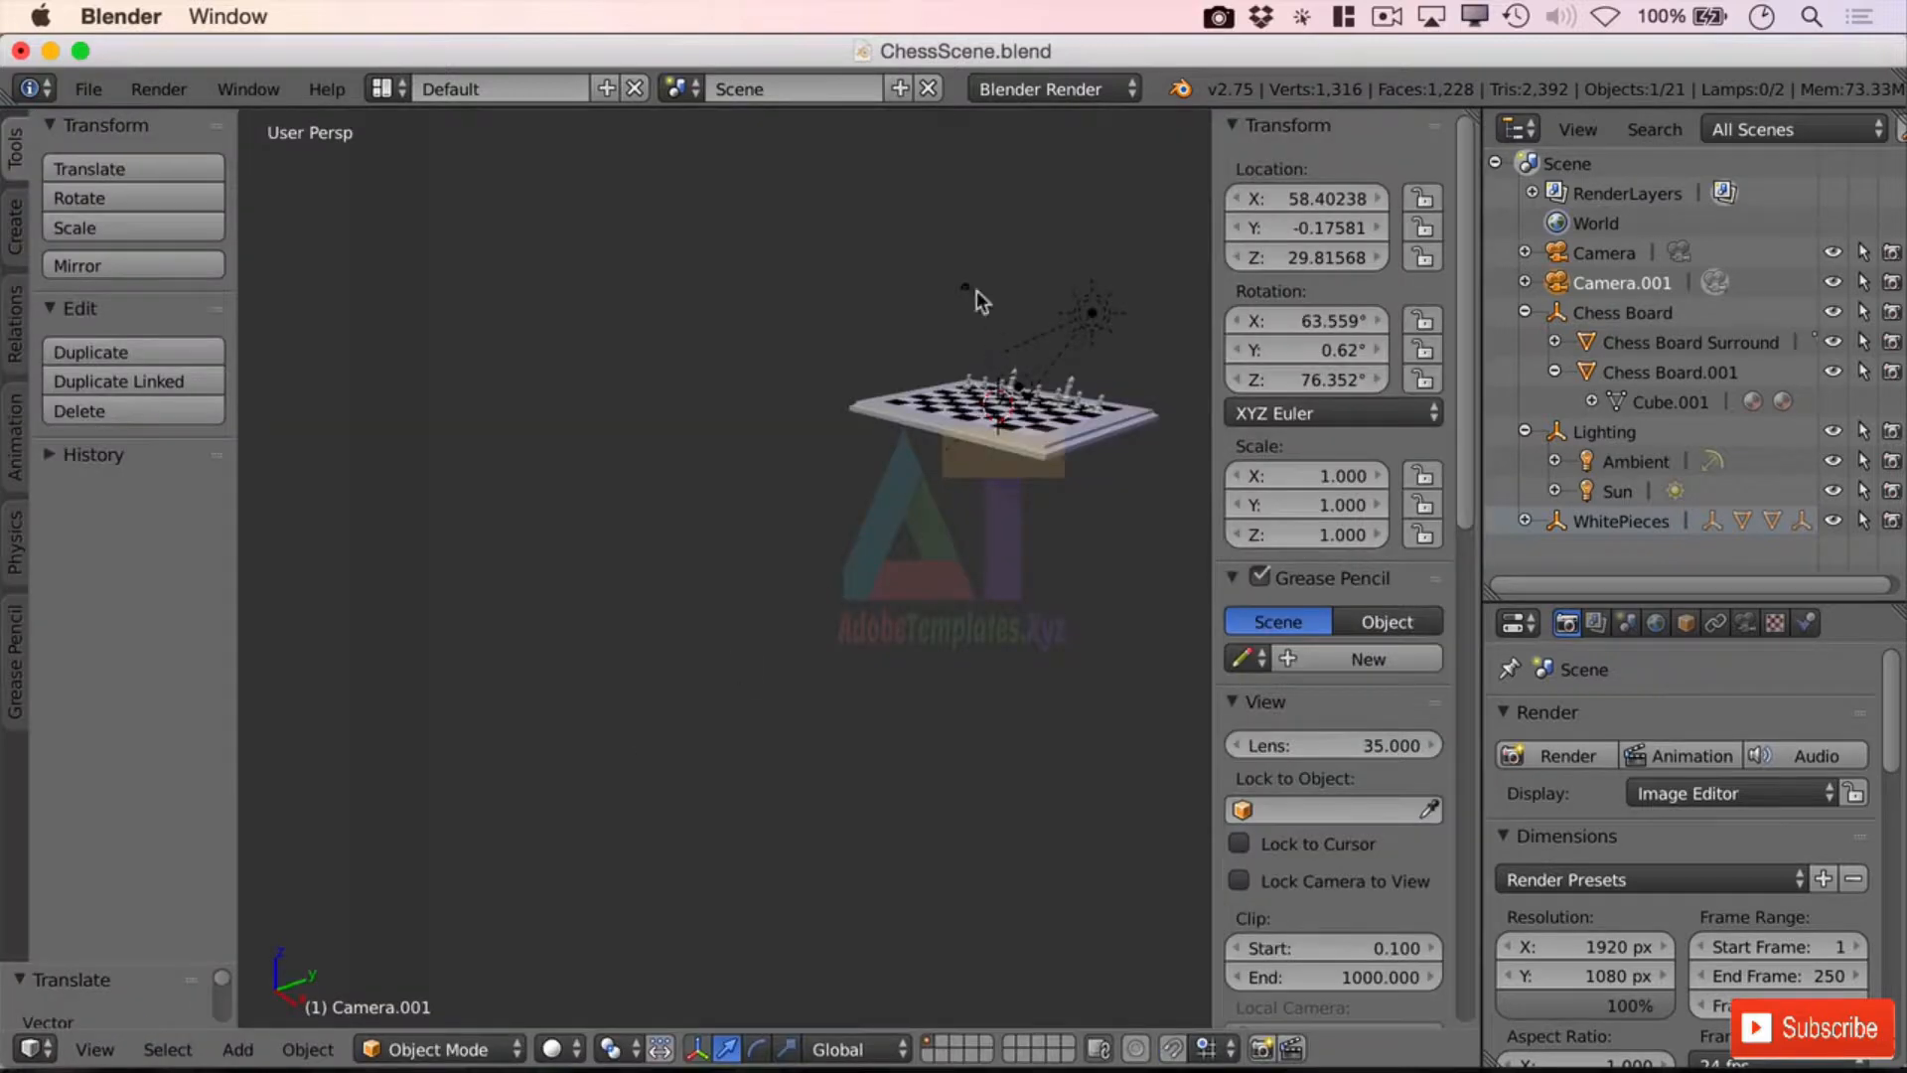
Step: Set the original camera as the scene's active camera and render the image from it
right_click(975, 290)
left_click(96, 1048)
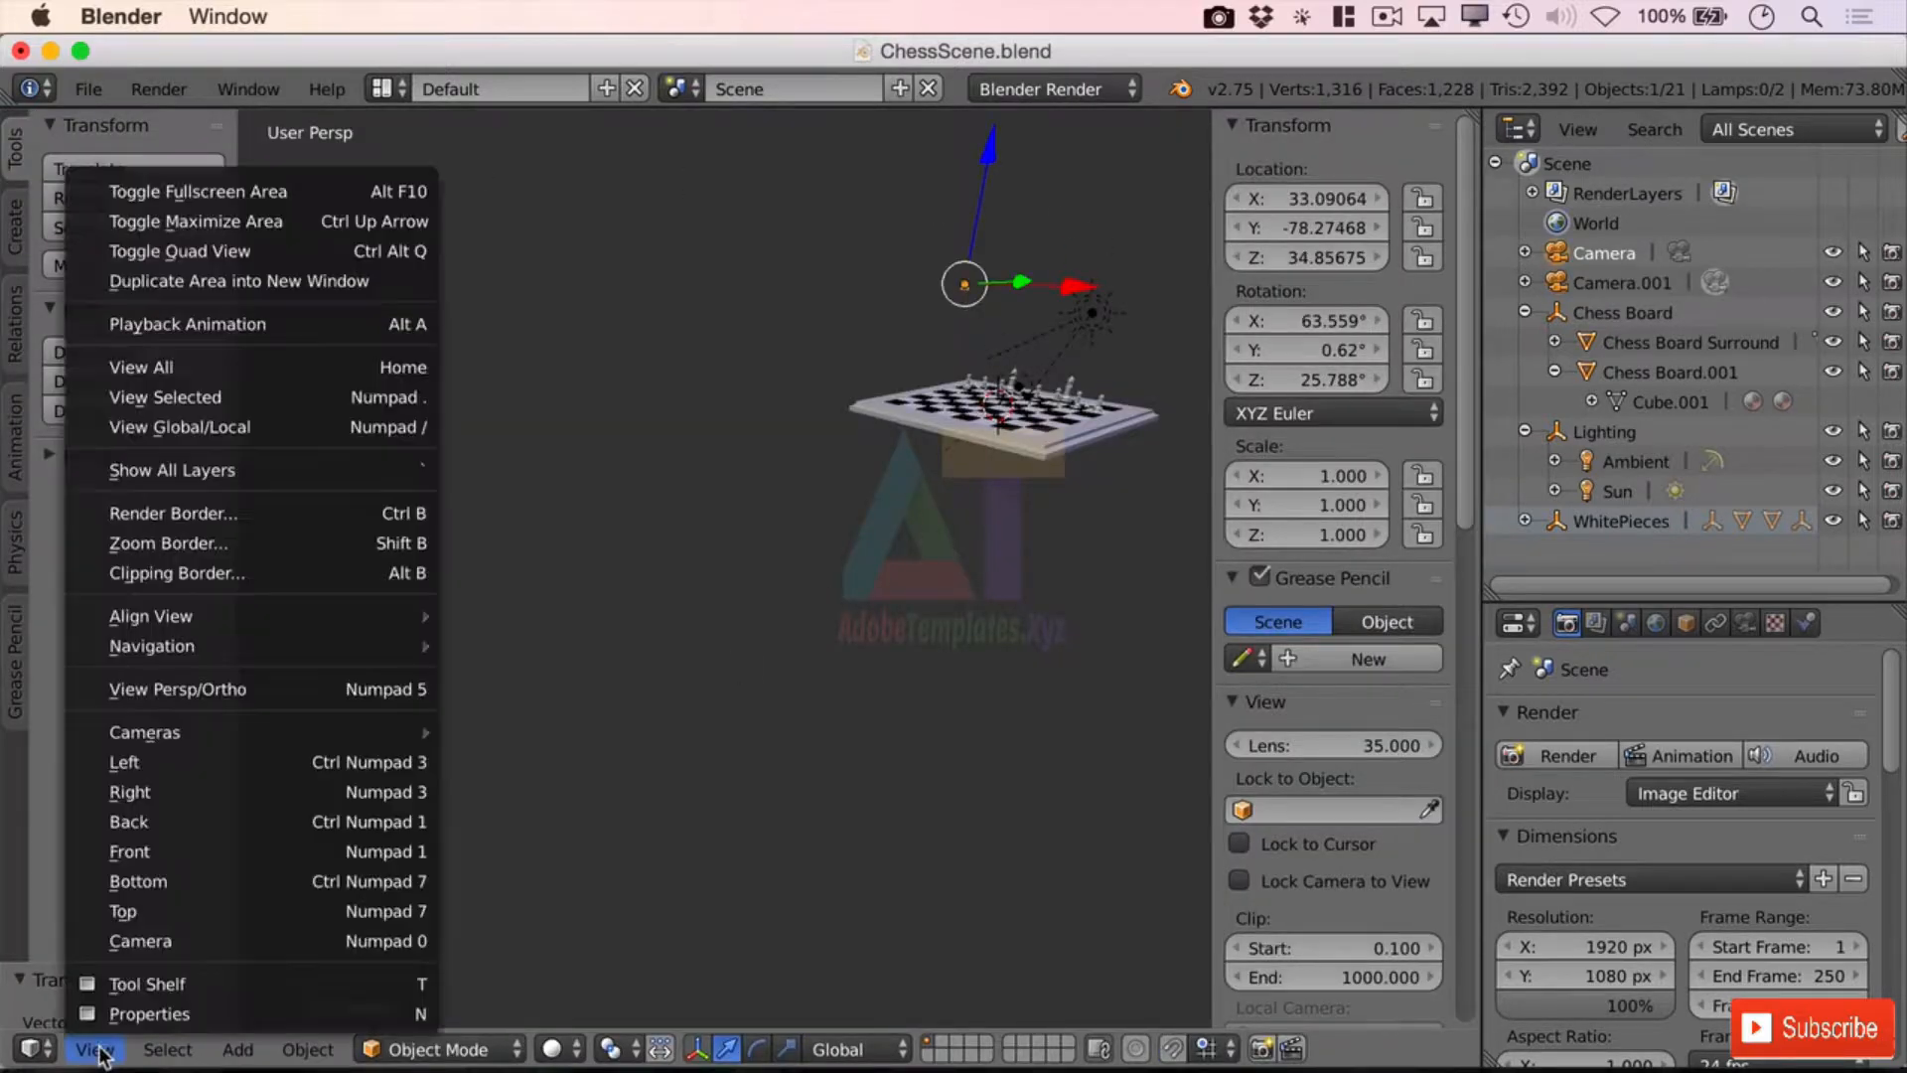
mouse_move(367, 728)
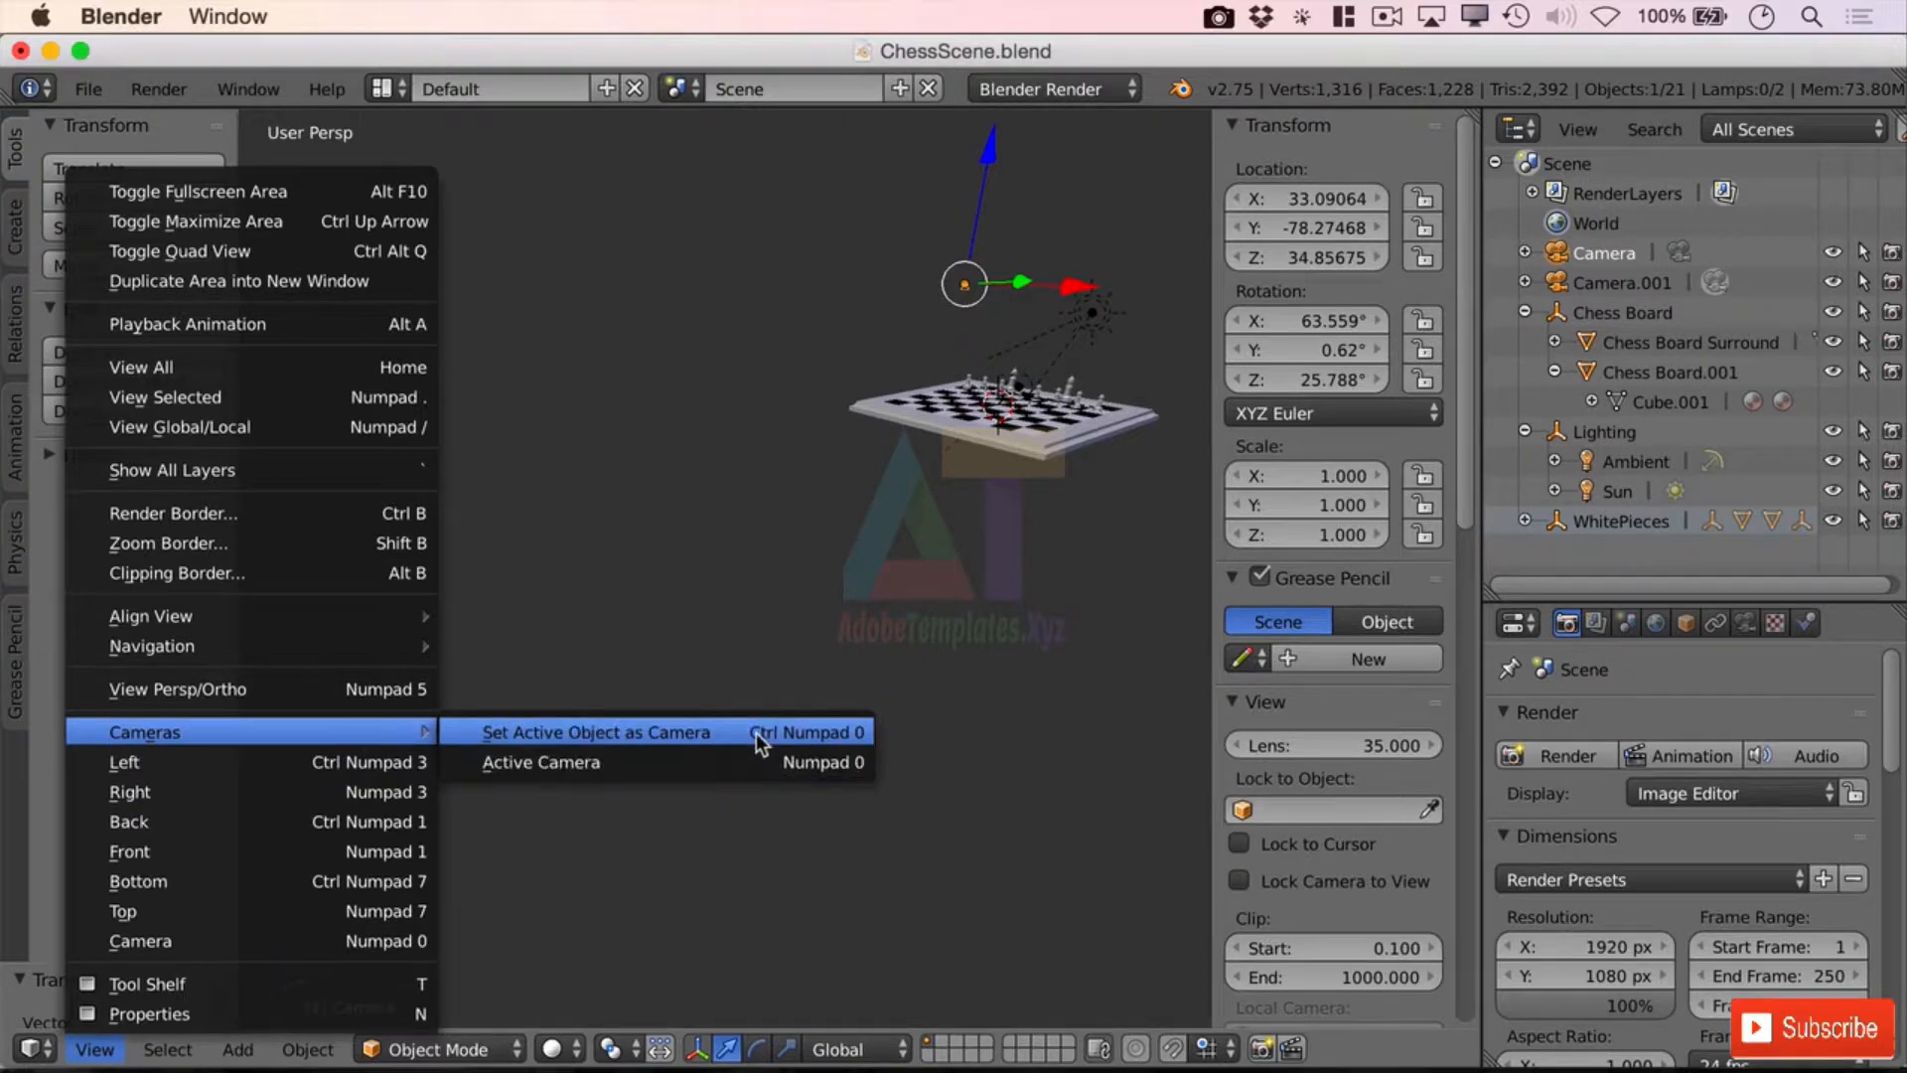
left_click(806, 732)
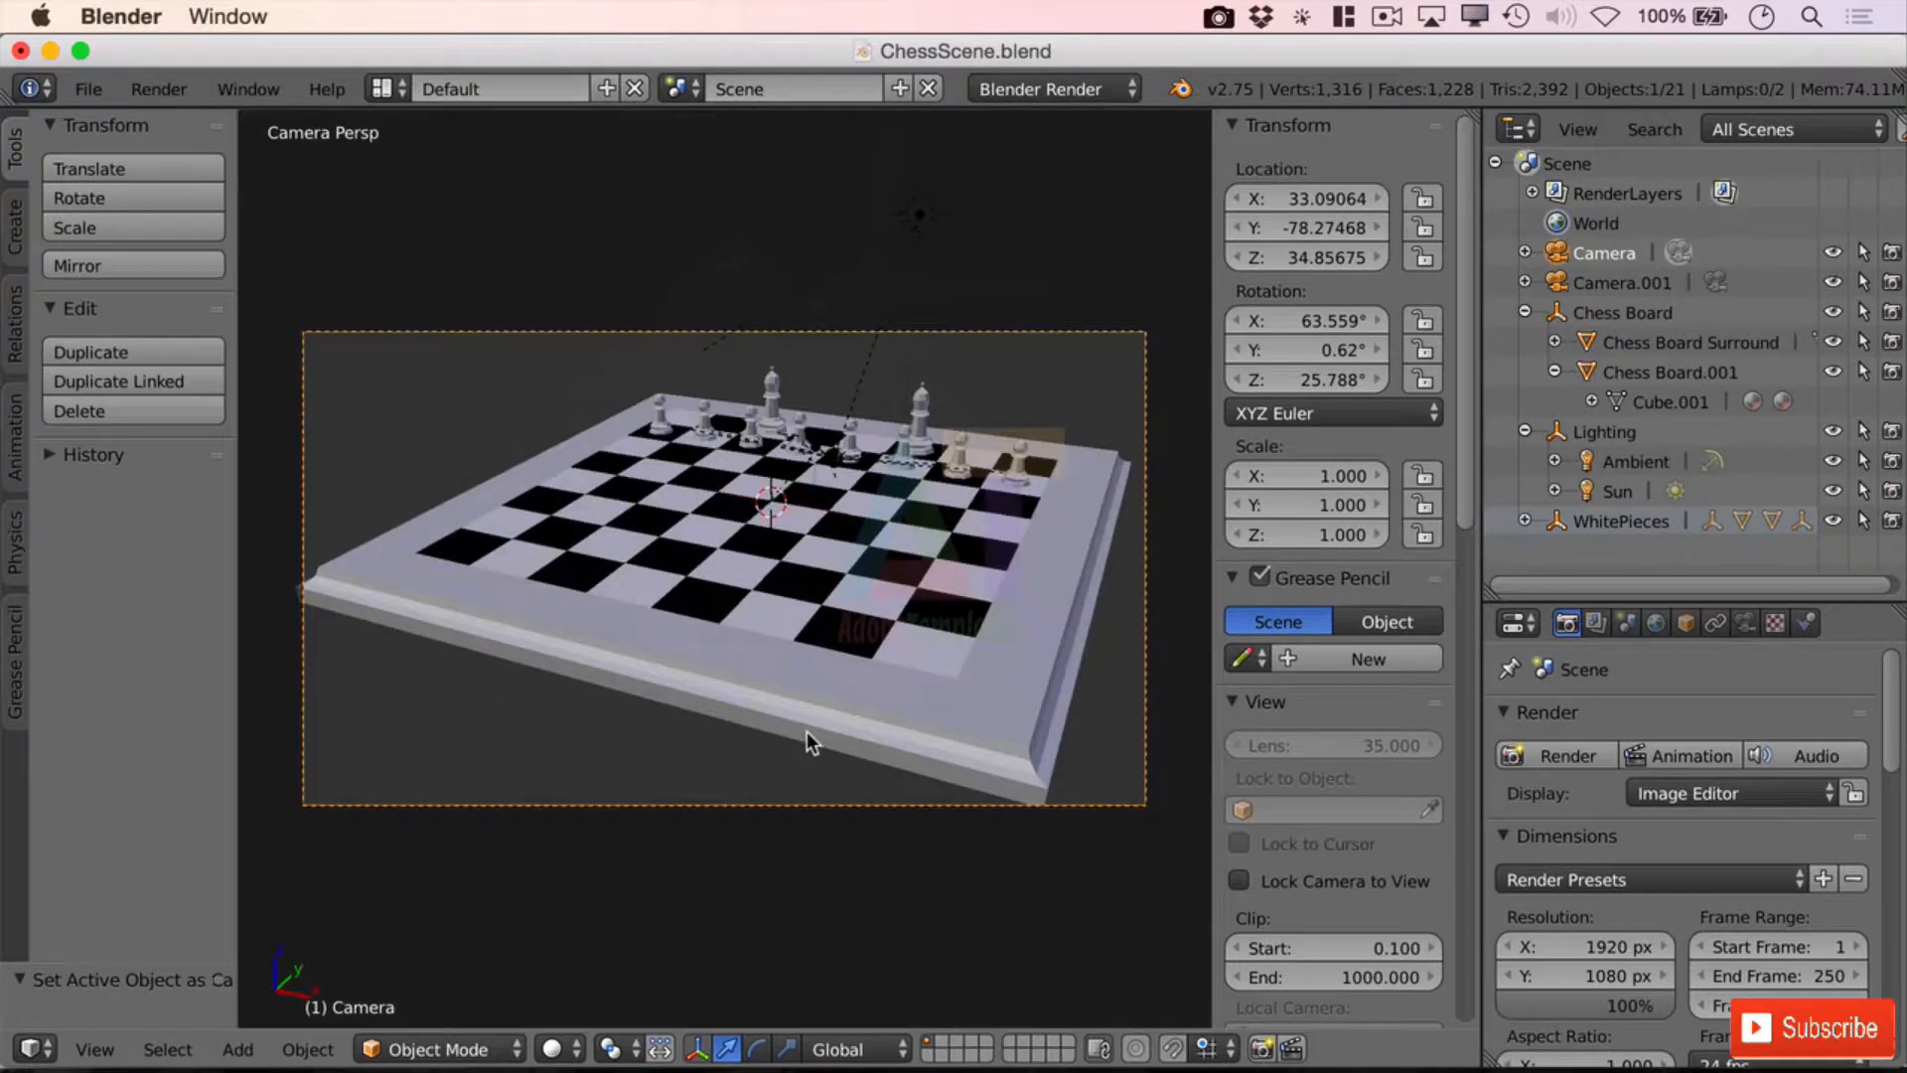
left_click(159, 89)
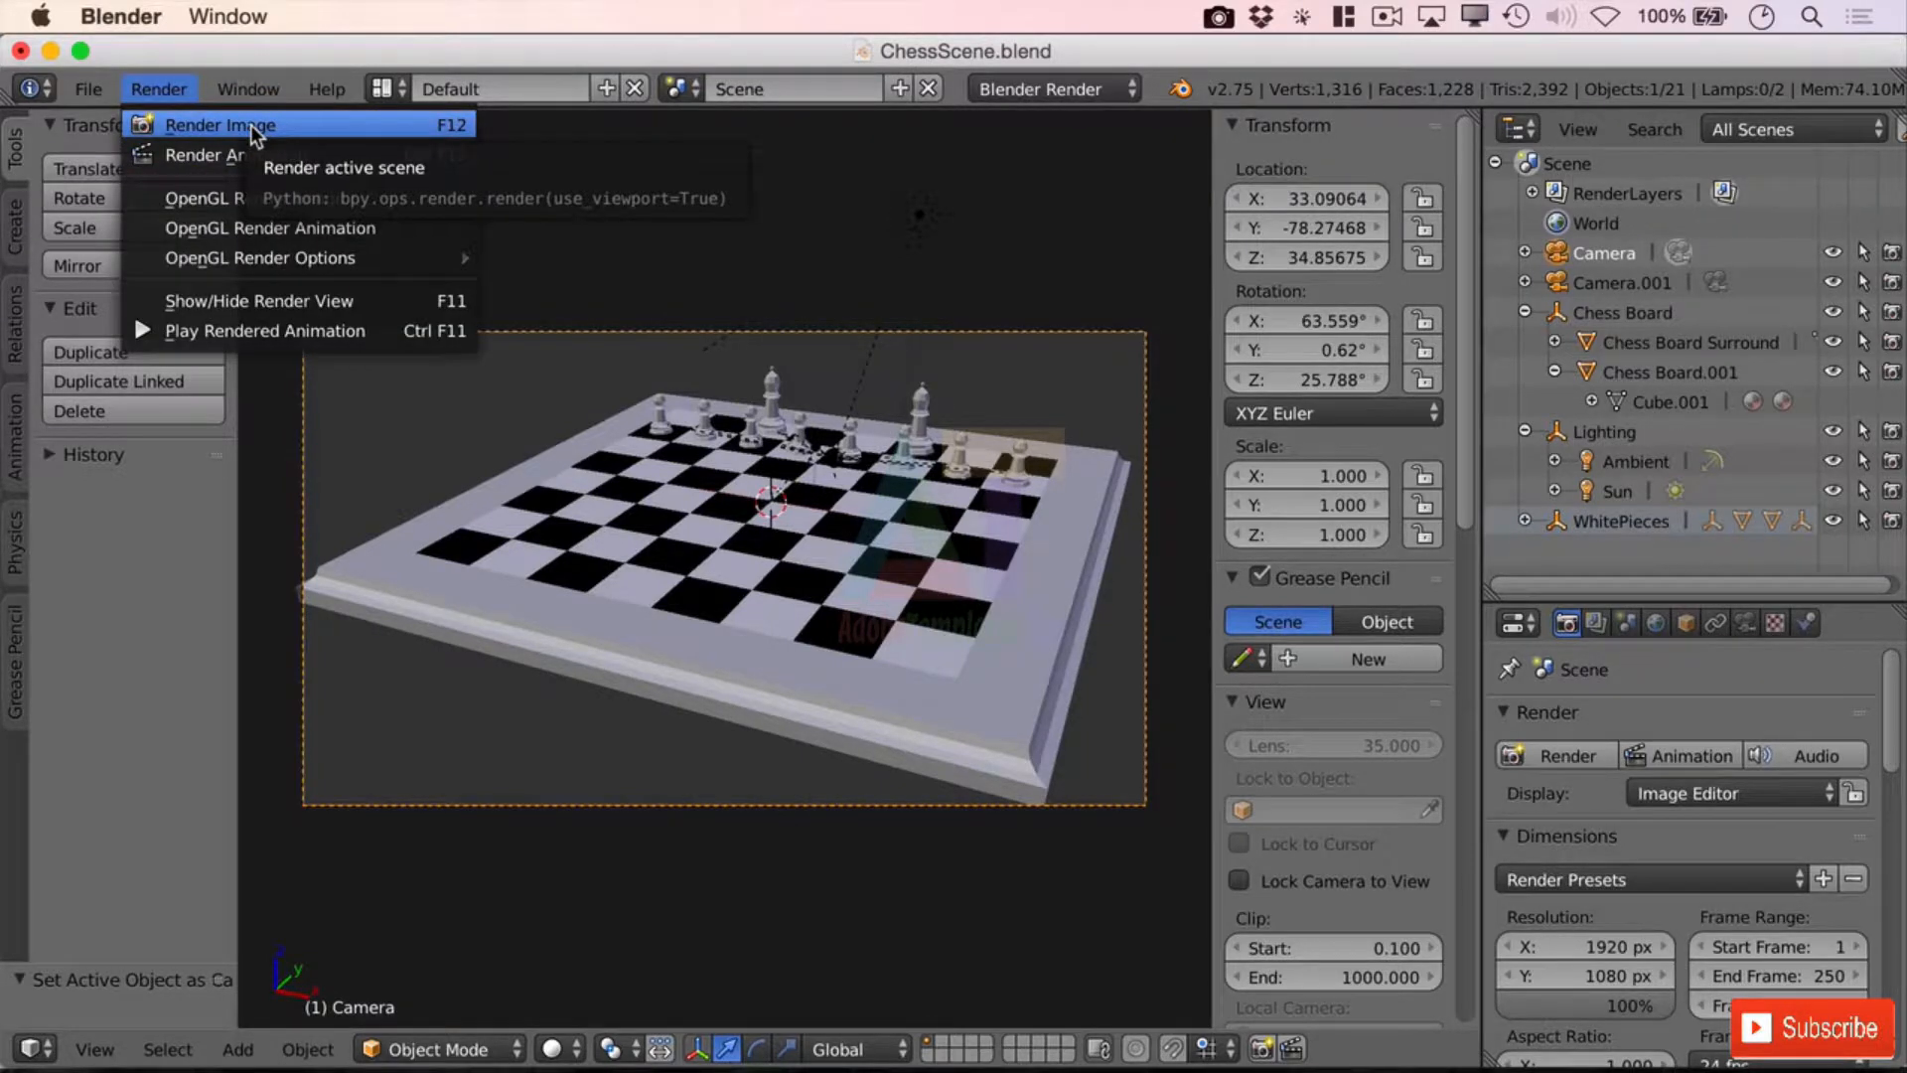
left_click(254, 130)
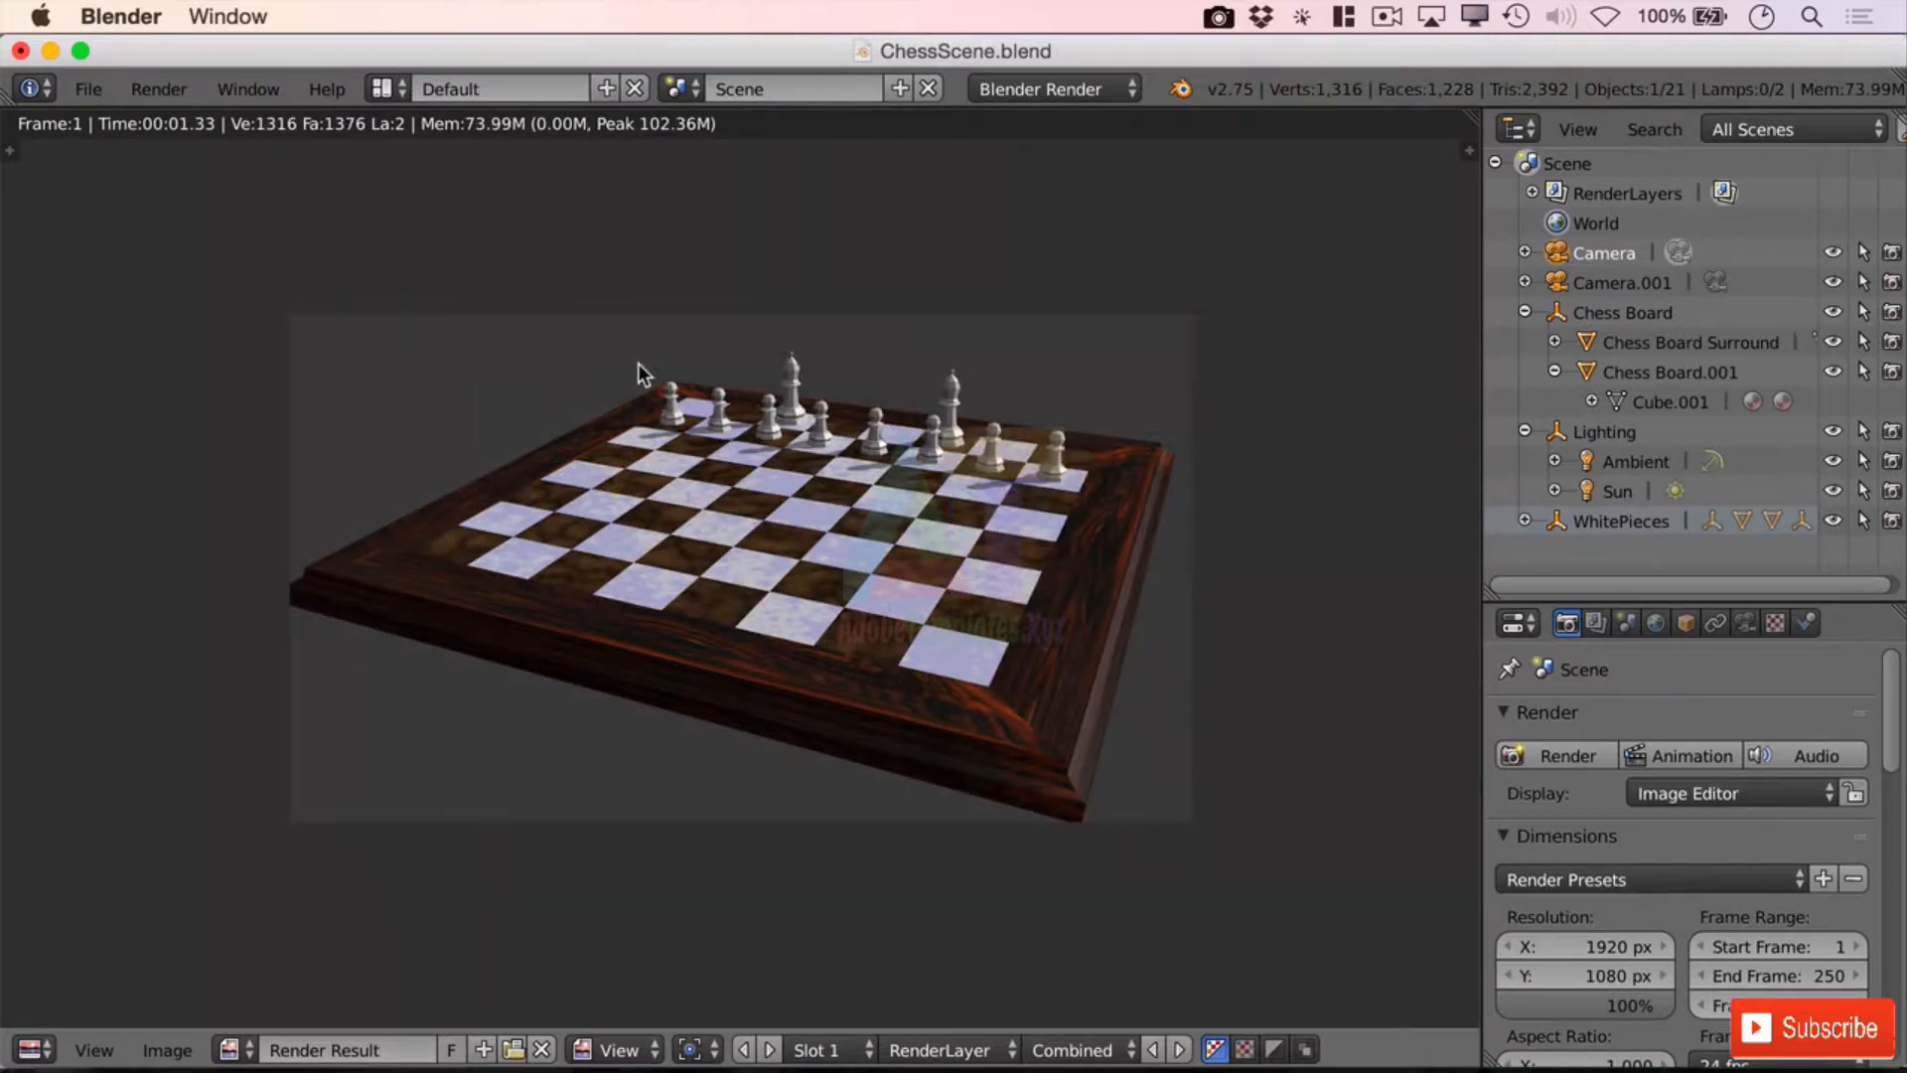
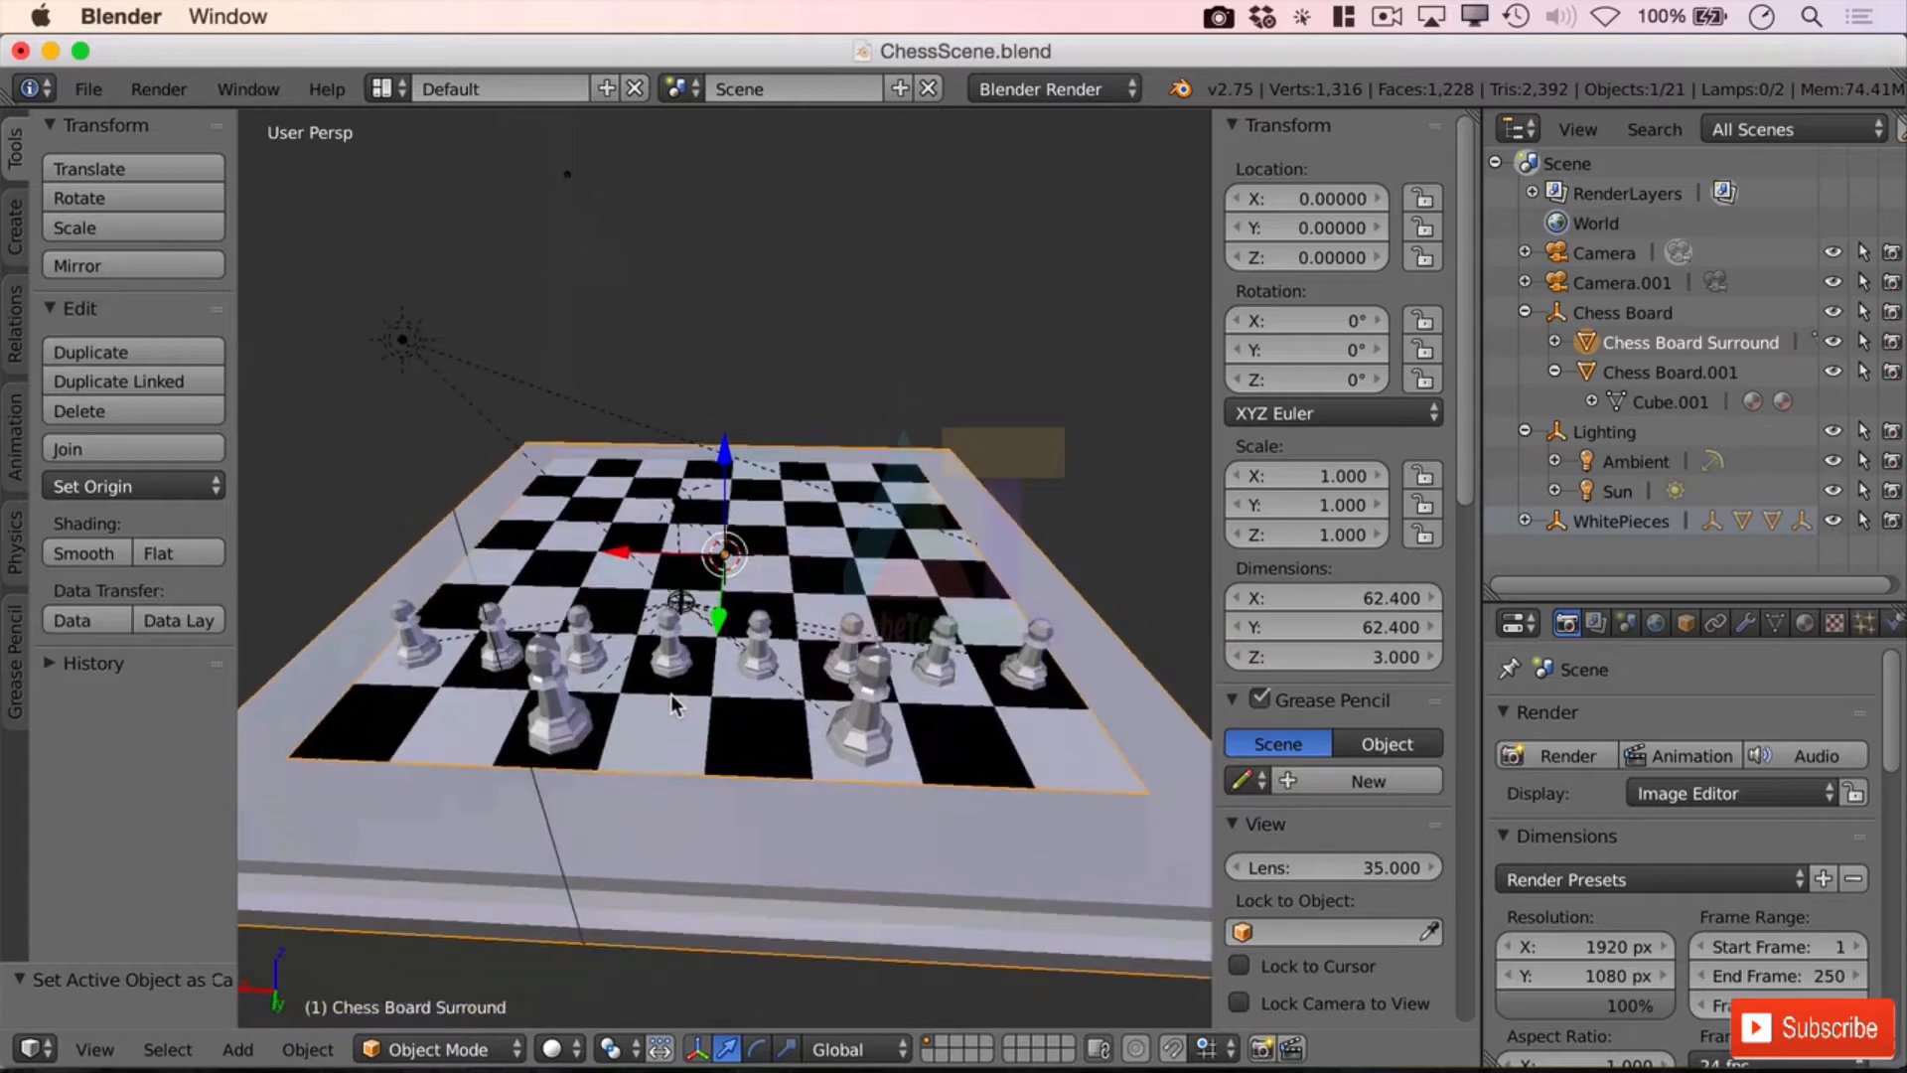
Step: Append the LP King object from LP King.blend to the chess scene
scroll(779, 747, "up", 2, "shift")
scroll(778, 747, "down", 4, "shift")
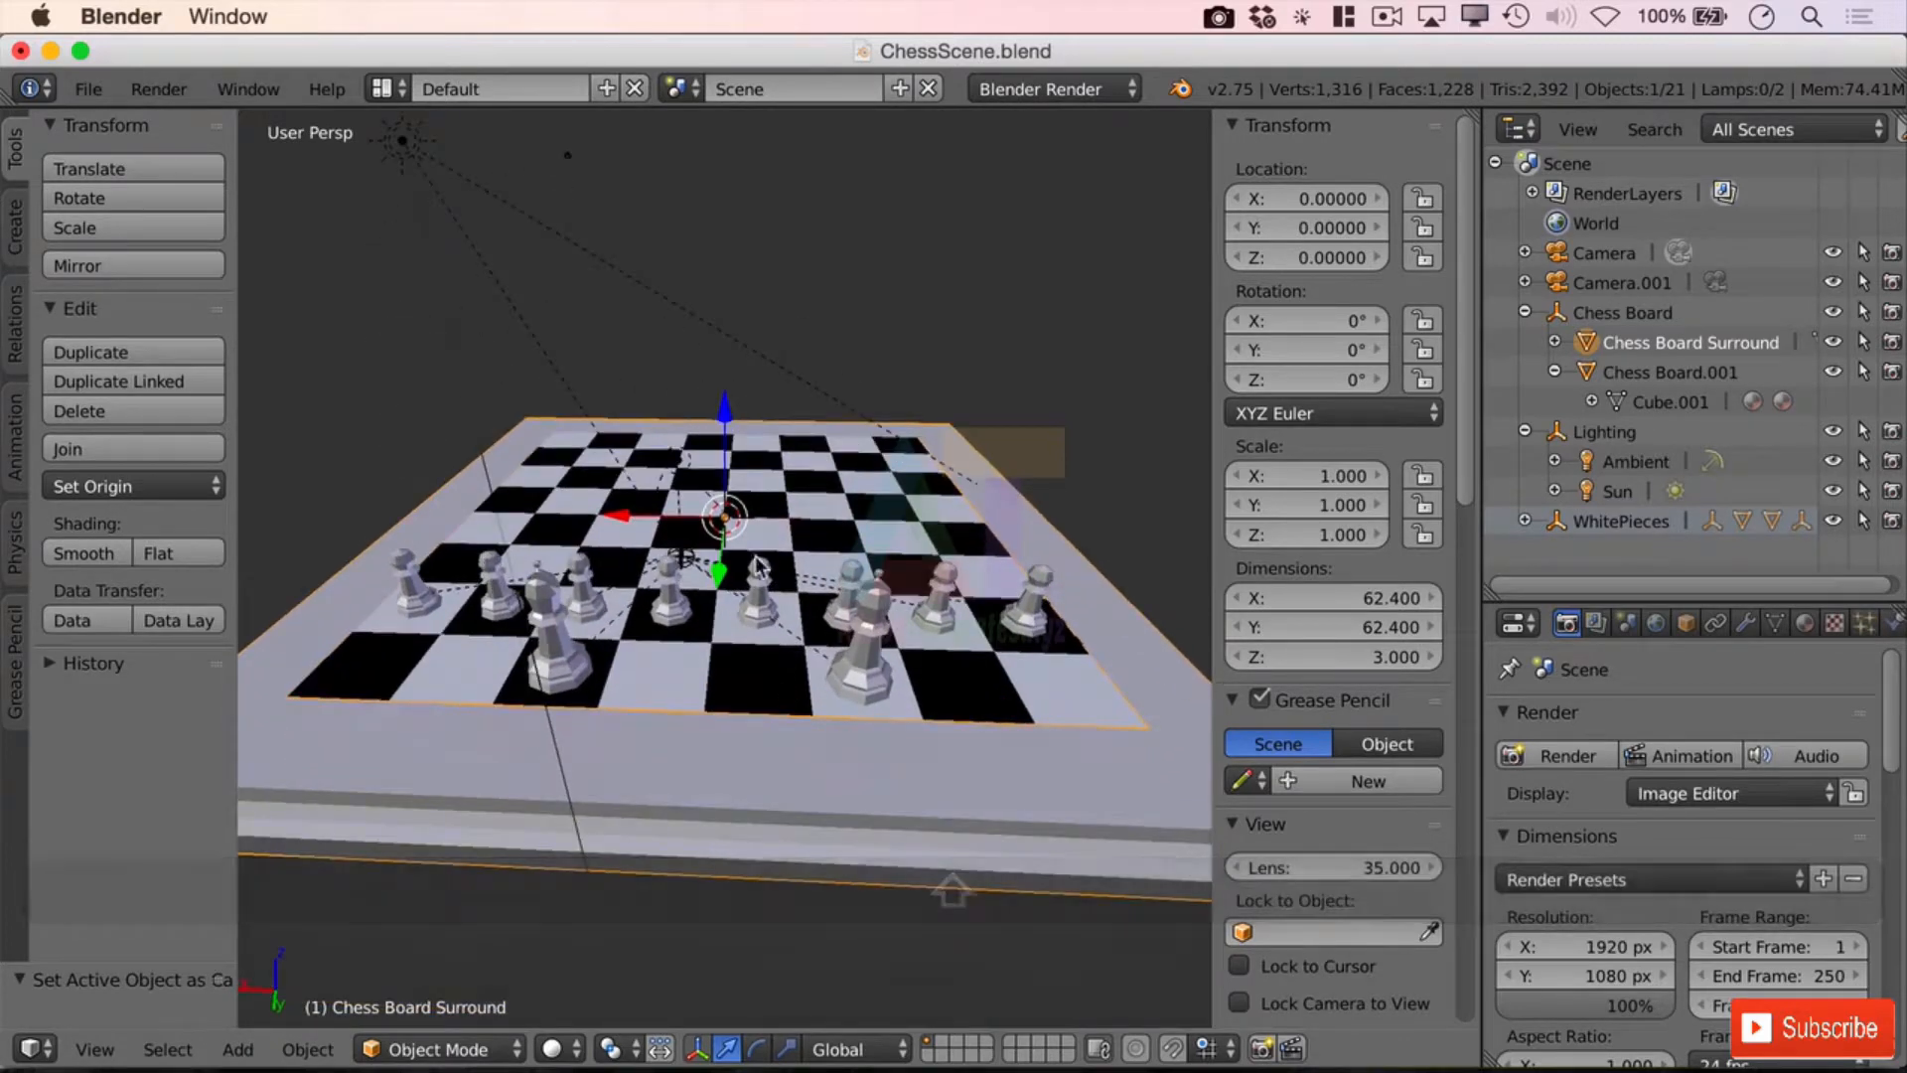
left_click(88, 89)
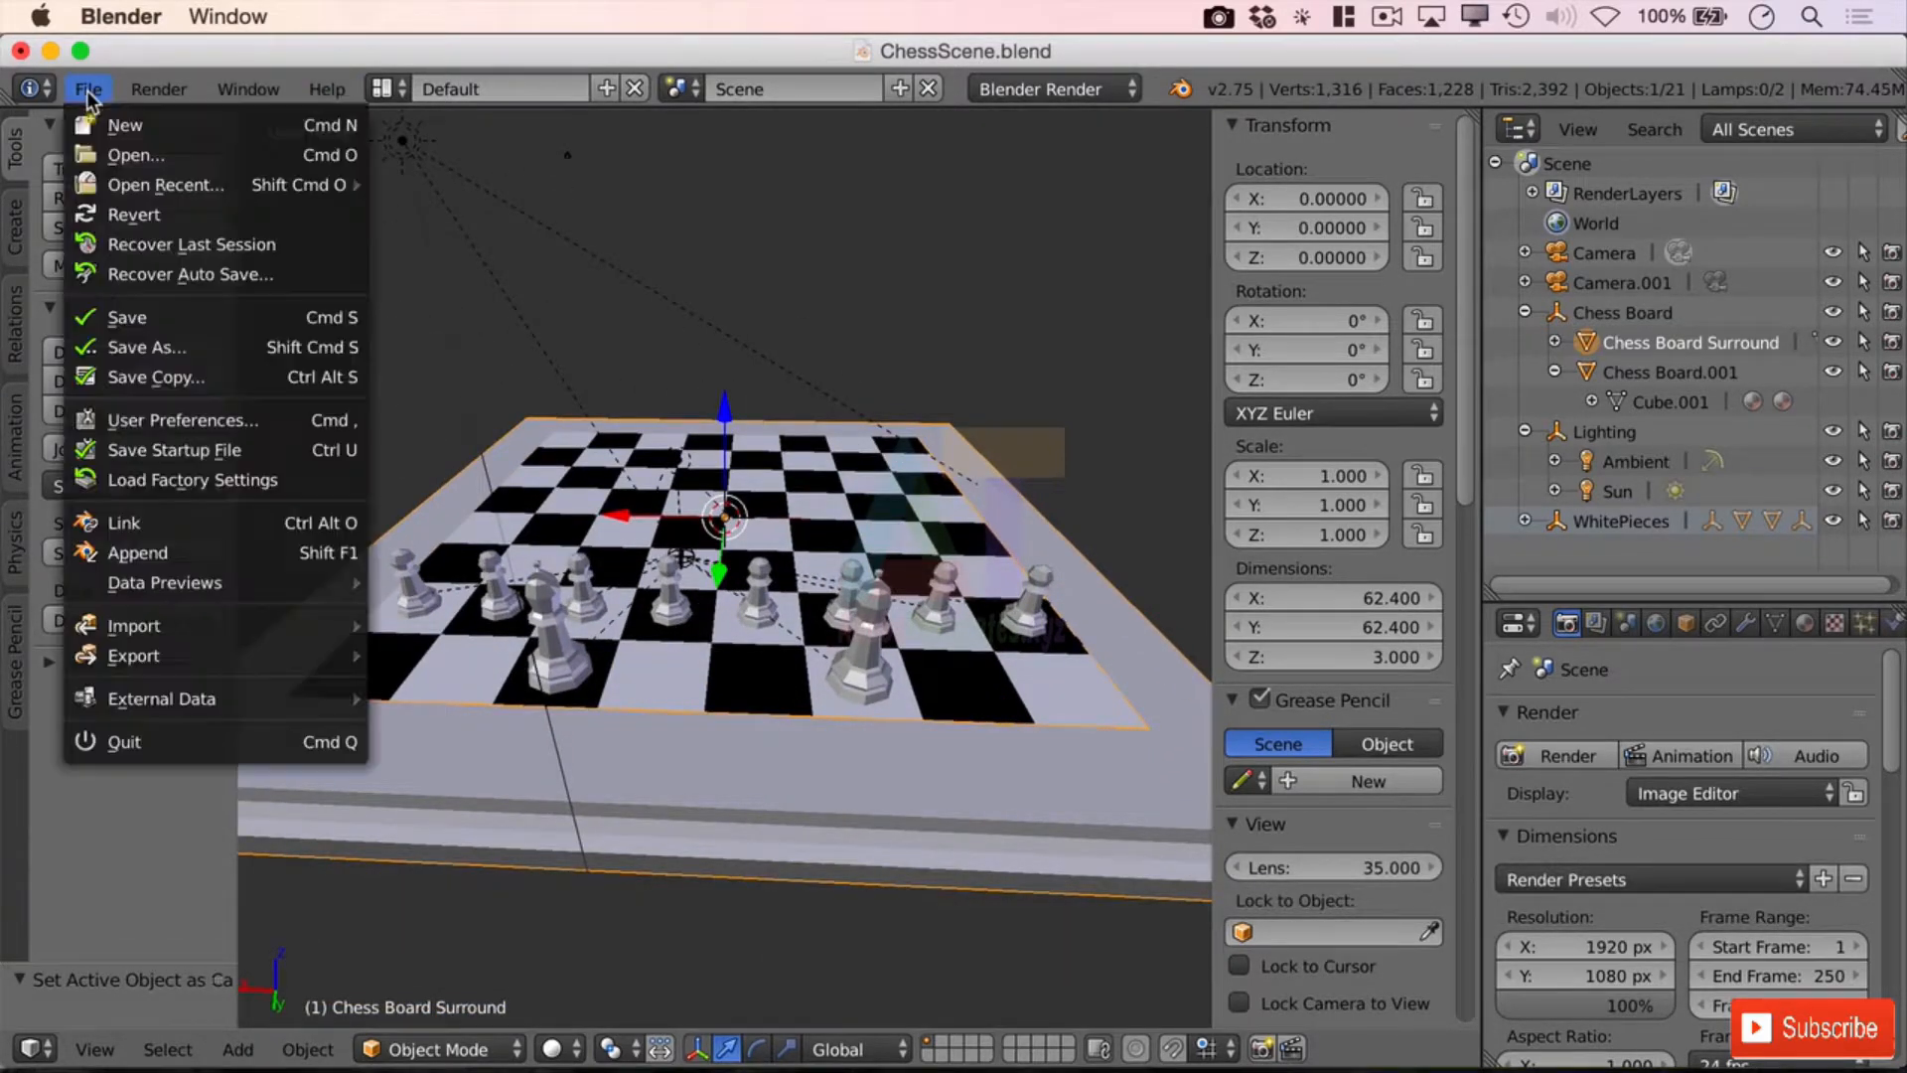
left_click(283, 553)
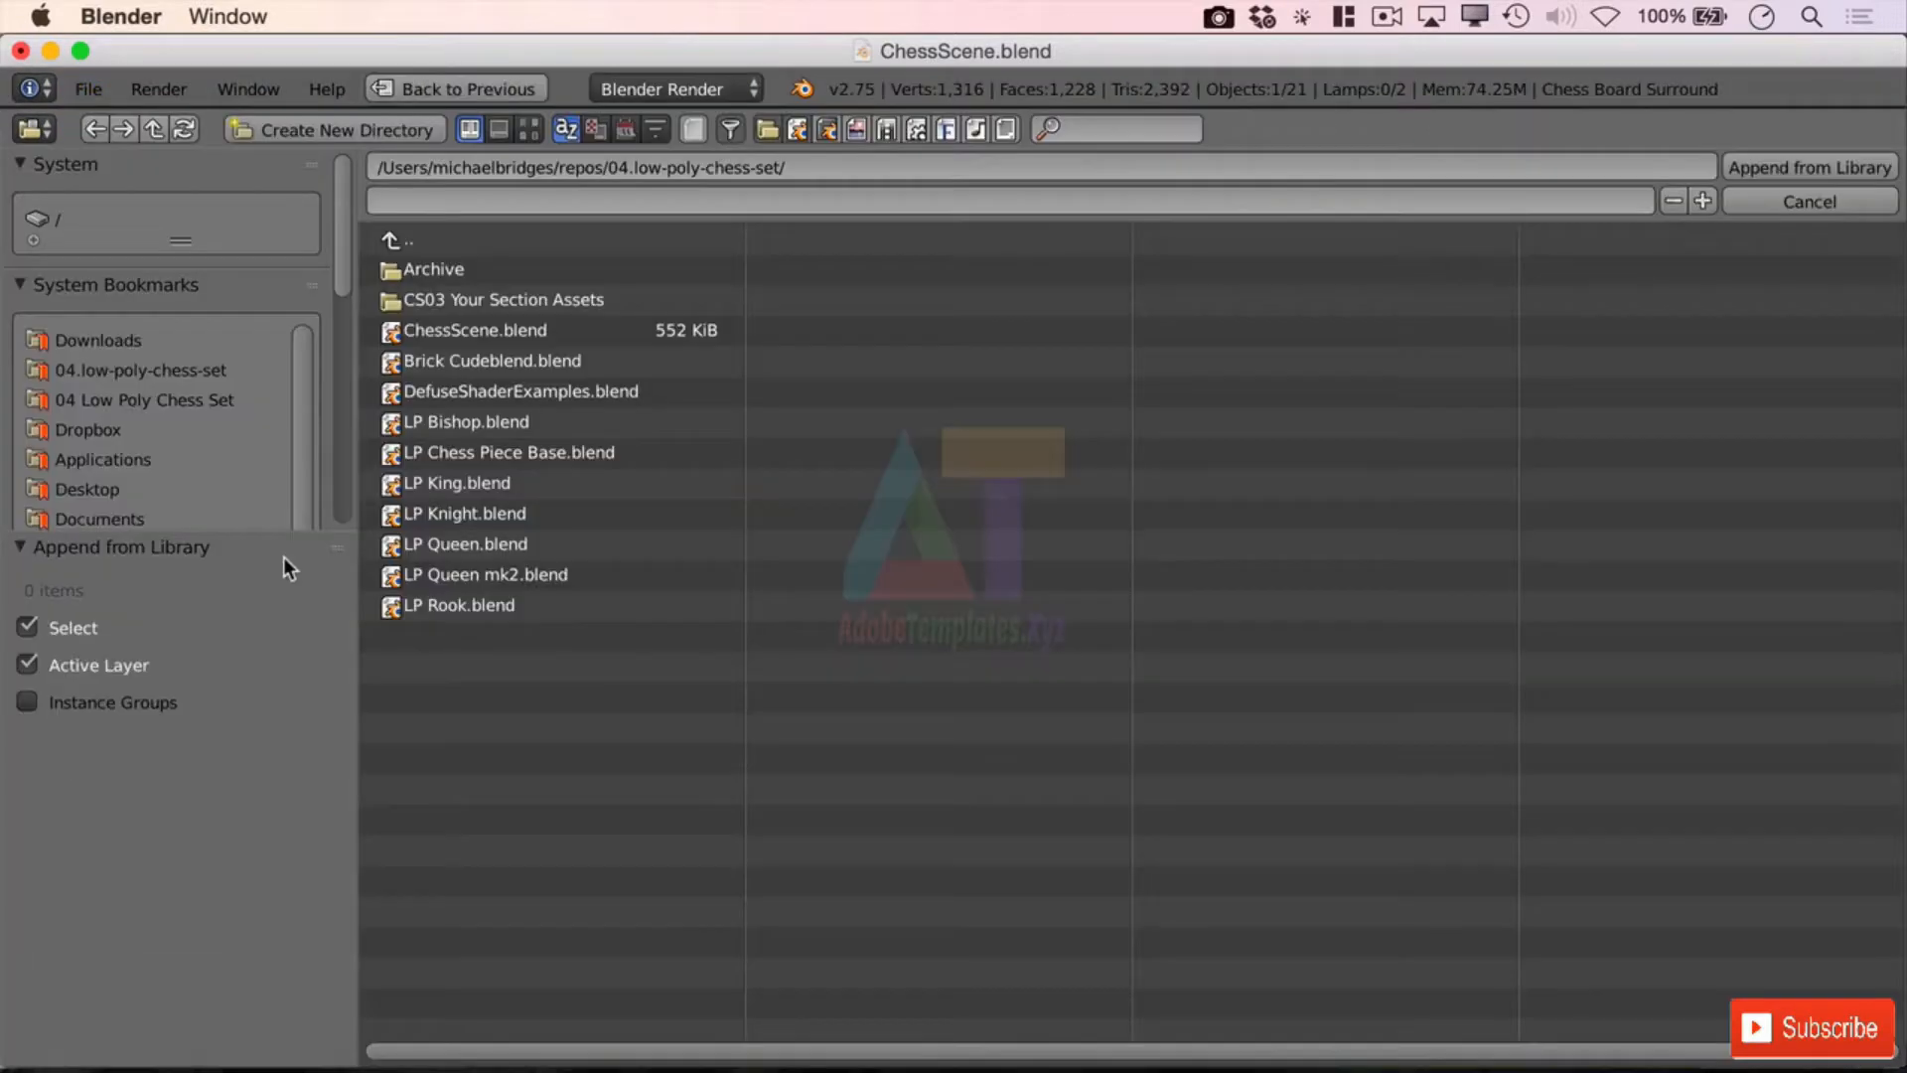
double_click(494, 427)
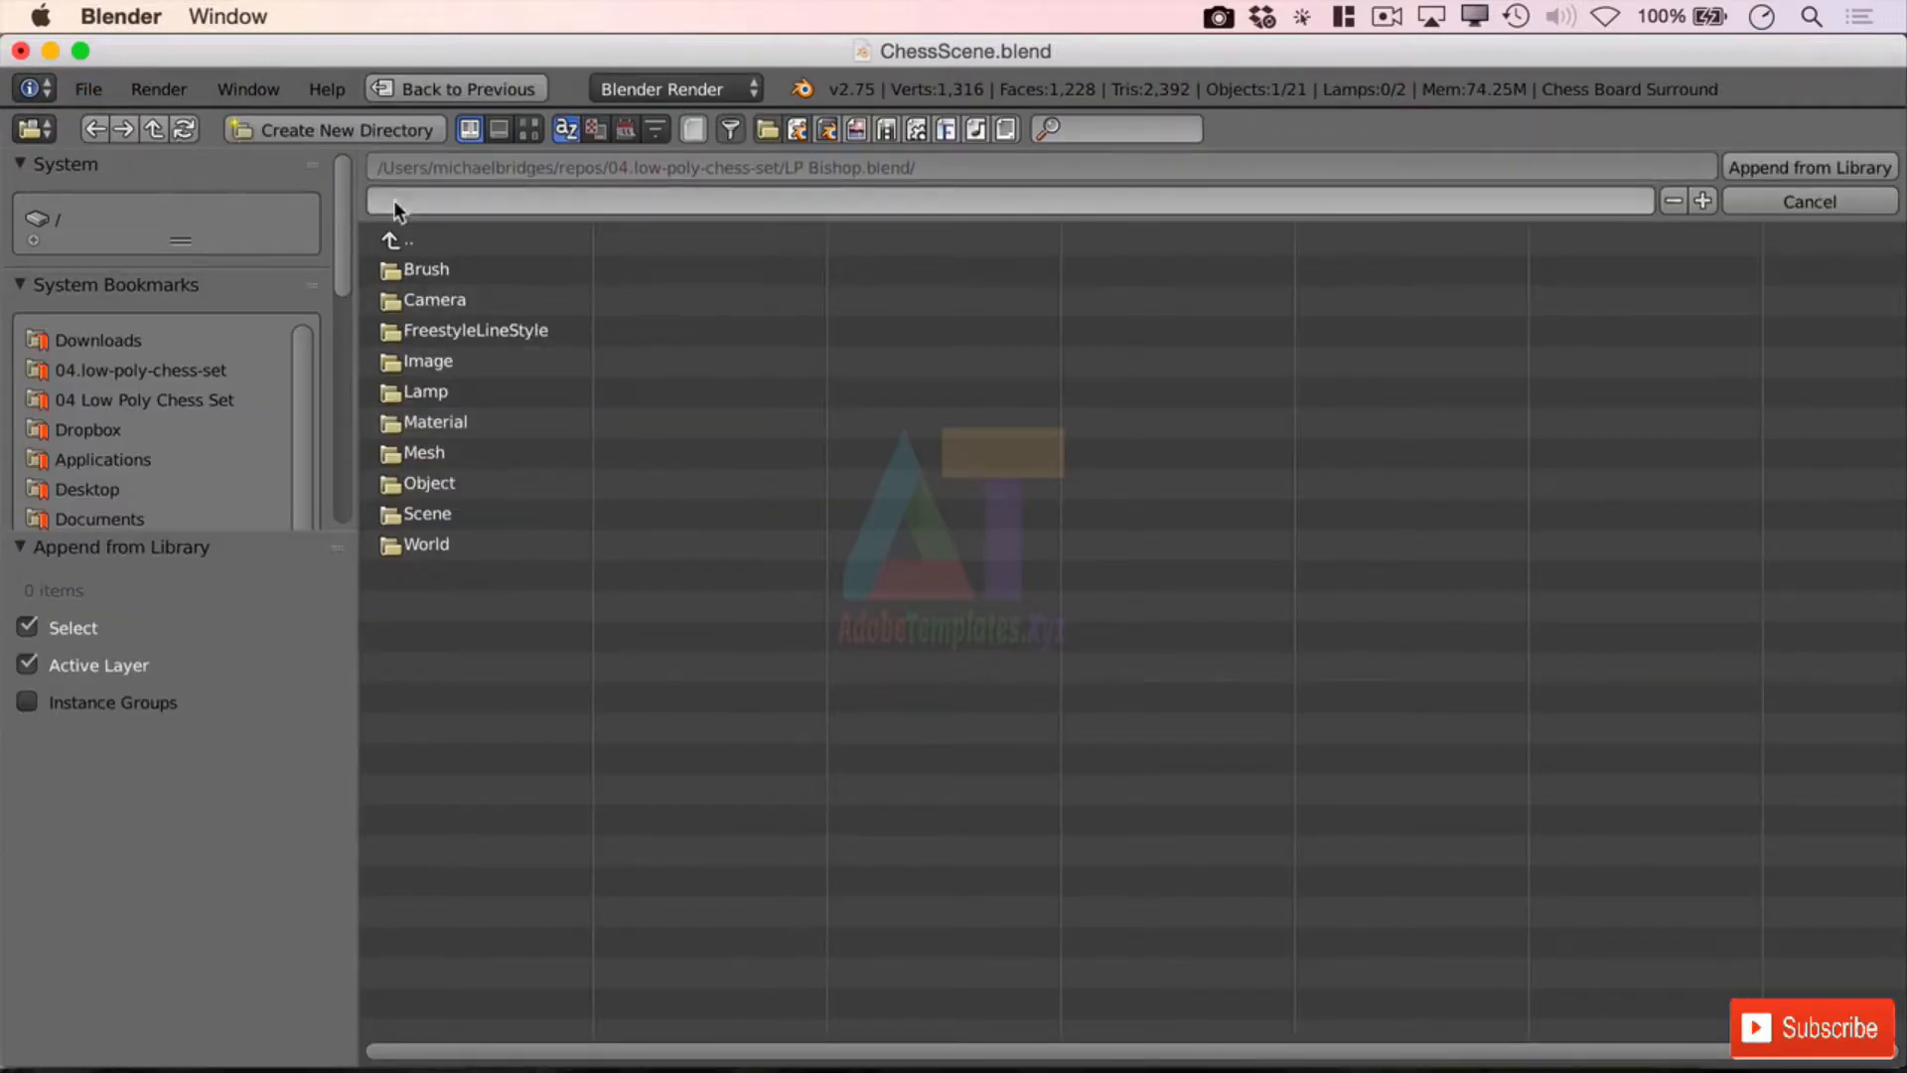
double_click(397, 240)
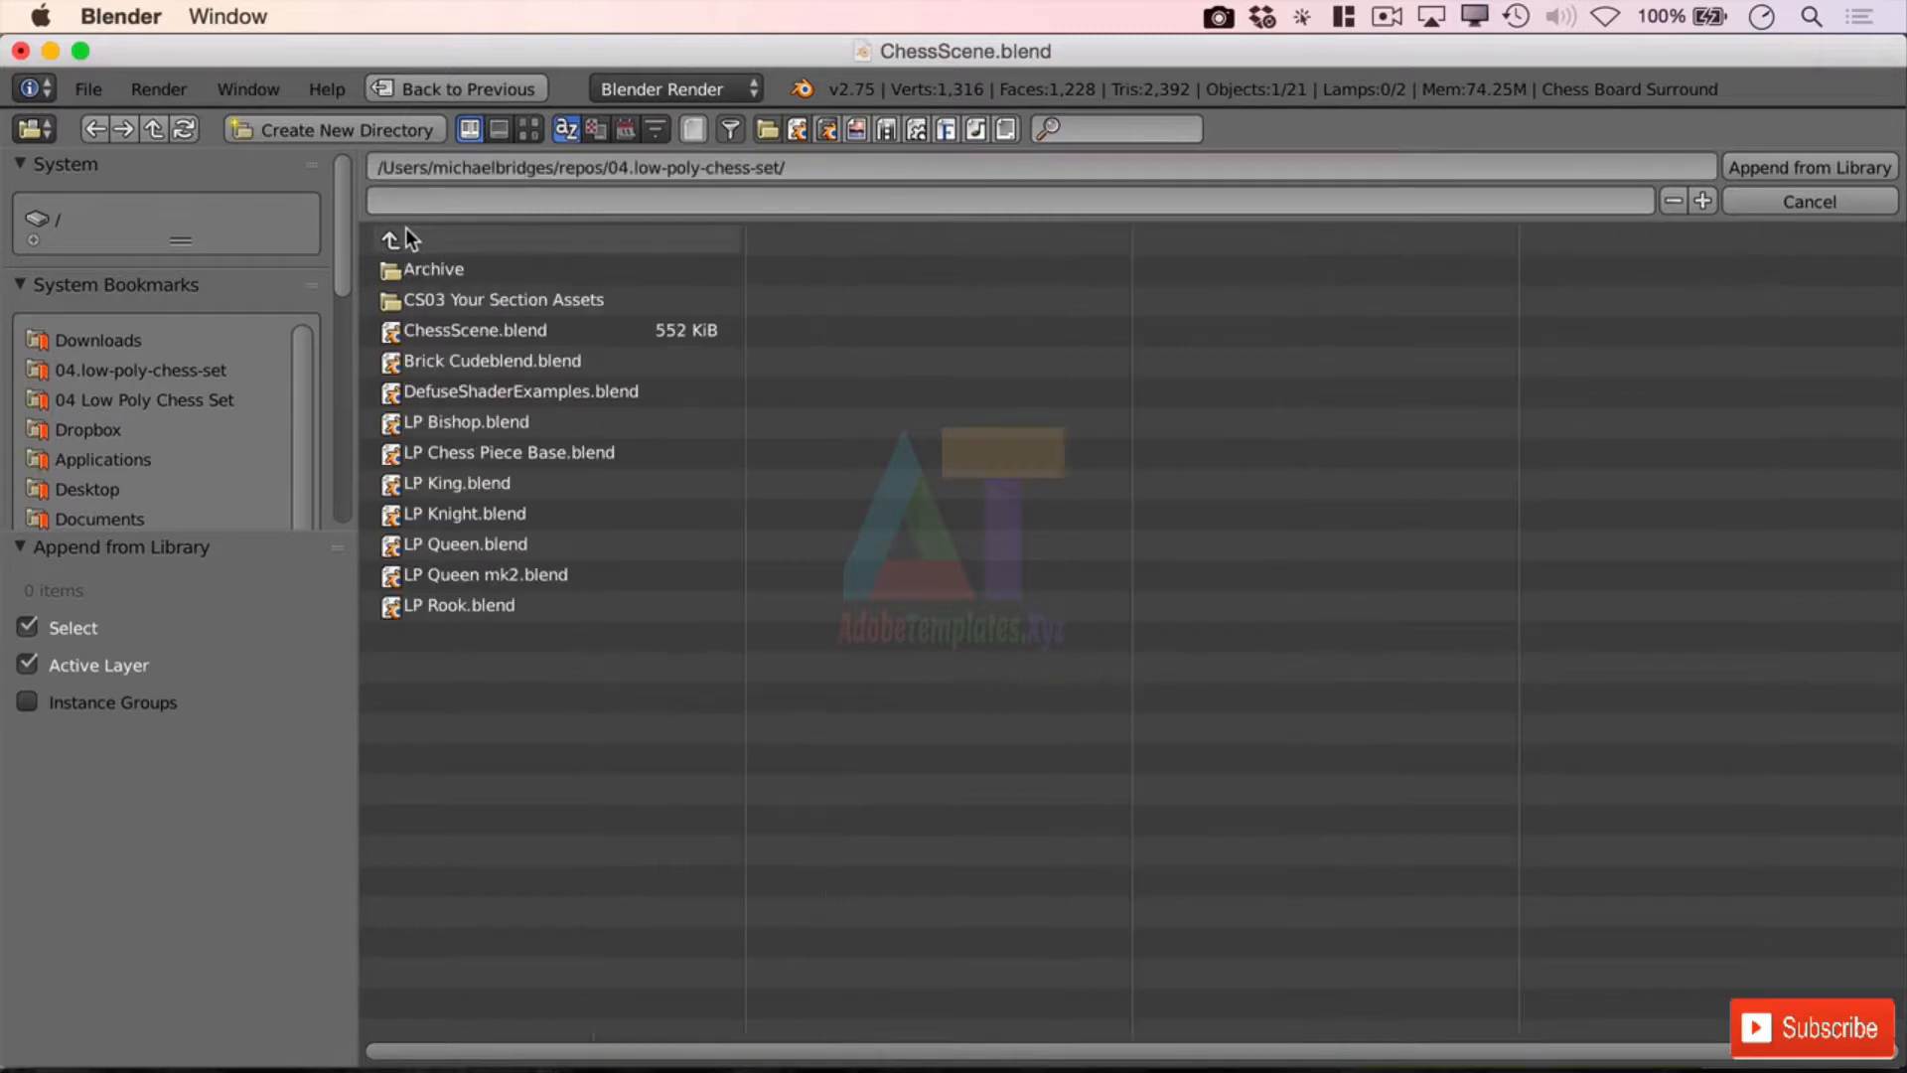
double_click(473, 484)
double_click(468, 484)
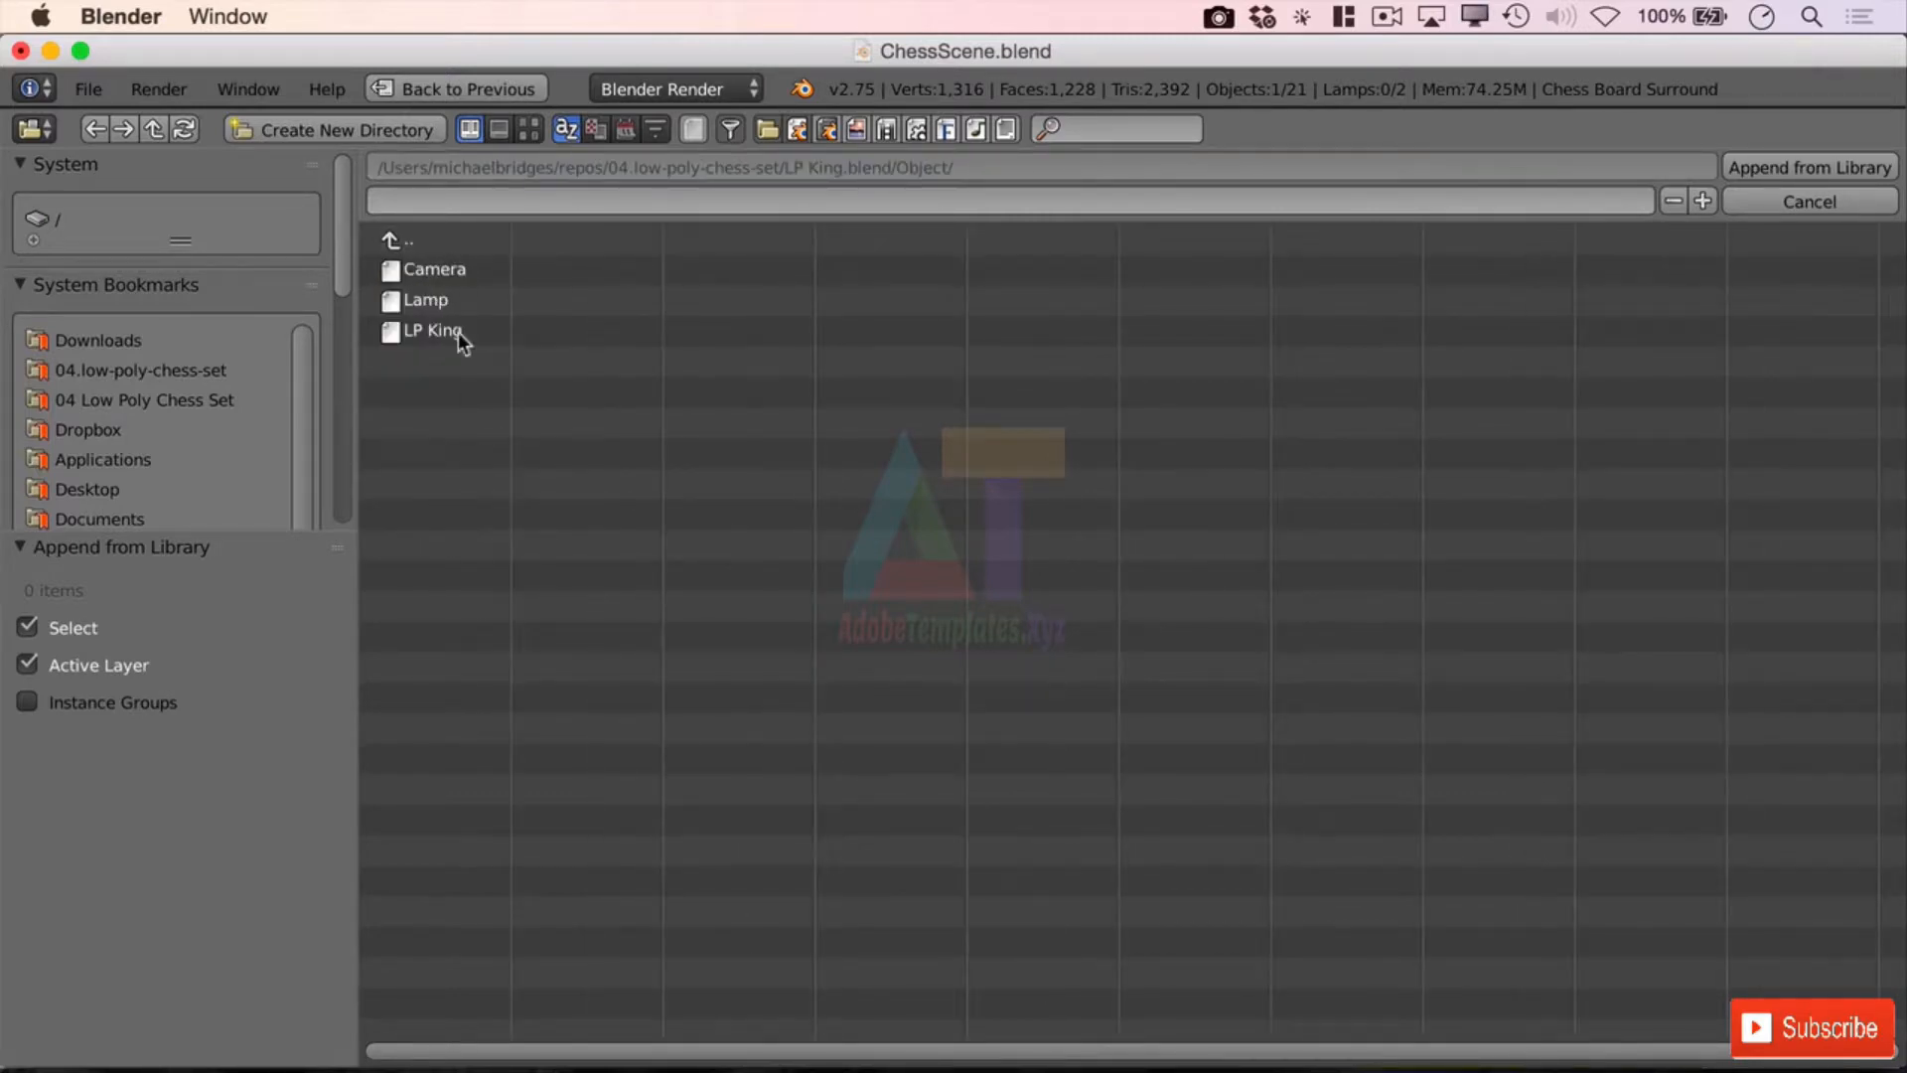
double_click(443, 336)
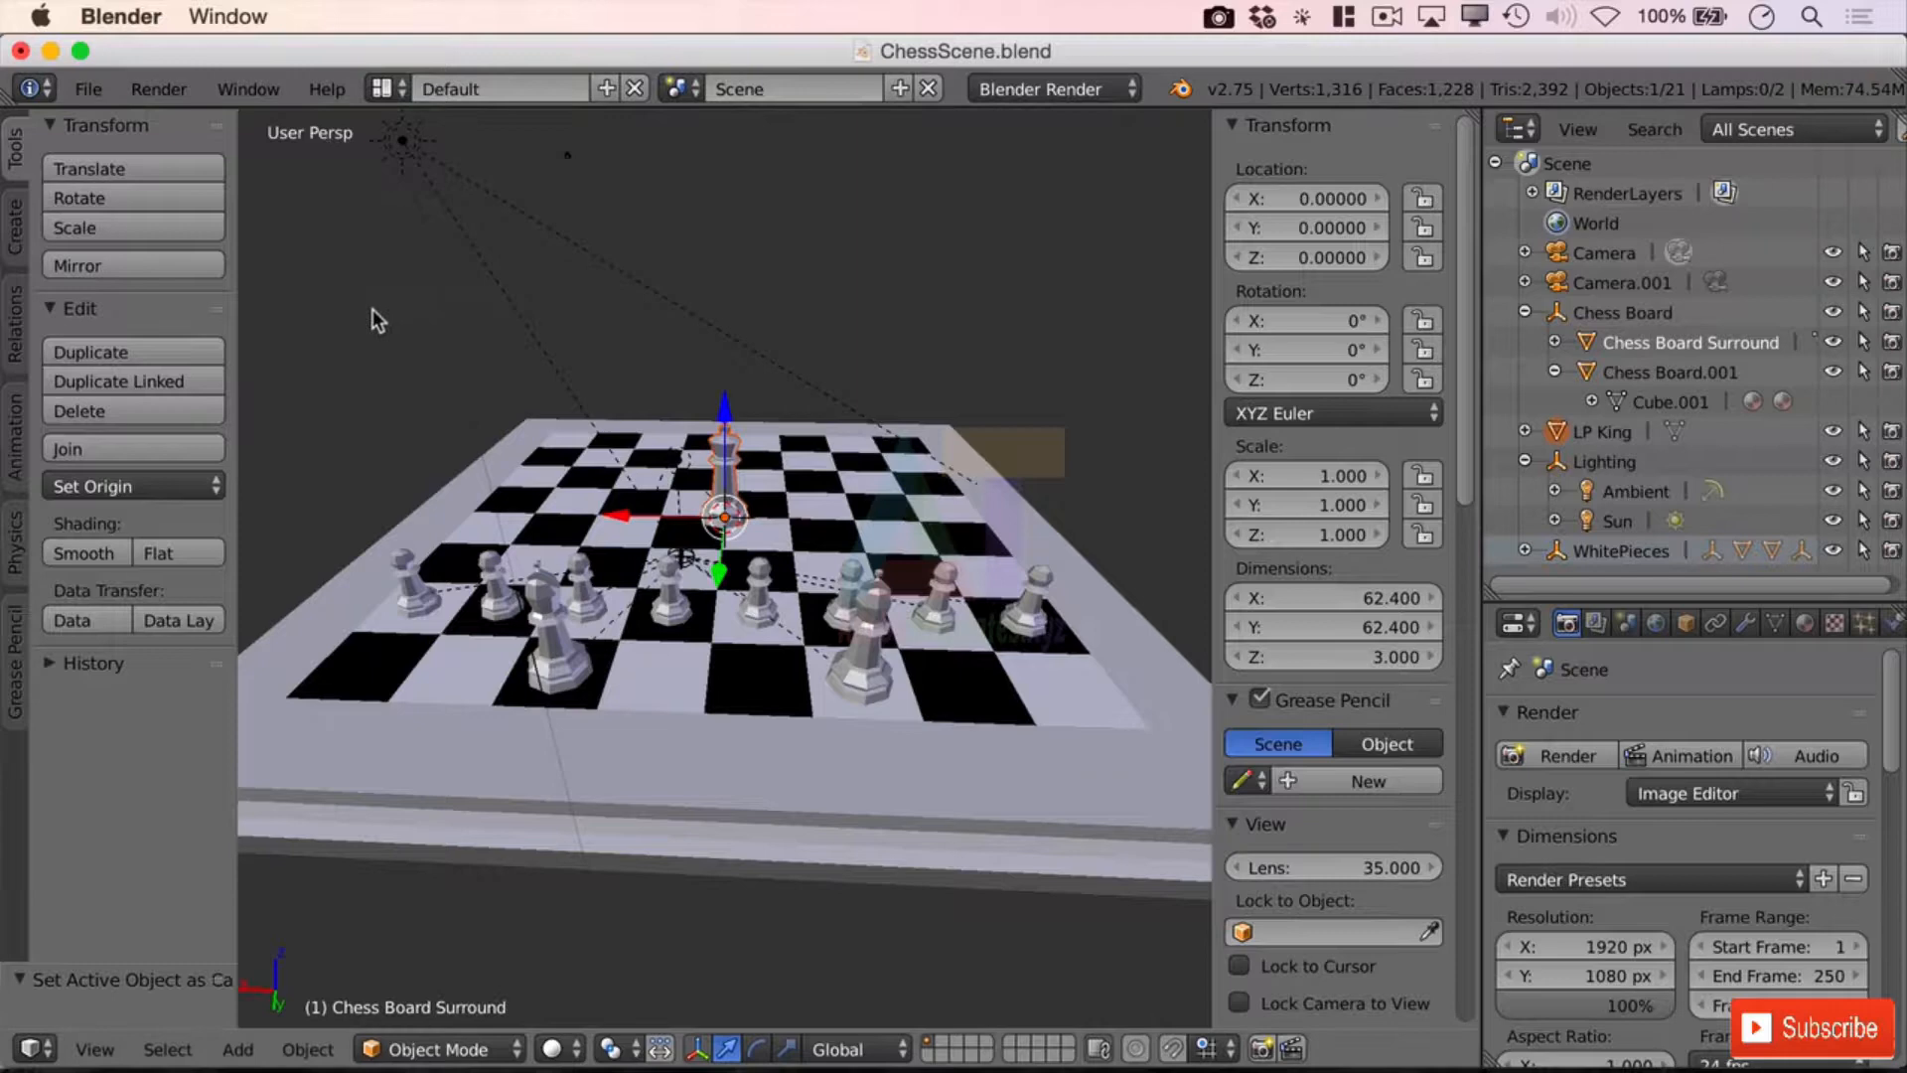
Step: Append the Knight object from LP Knight.blend to the chess scene
left_click(88, 88)
left_click(268, 562)
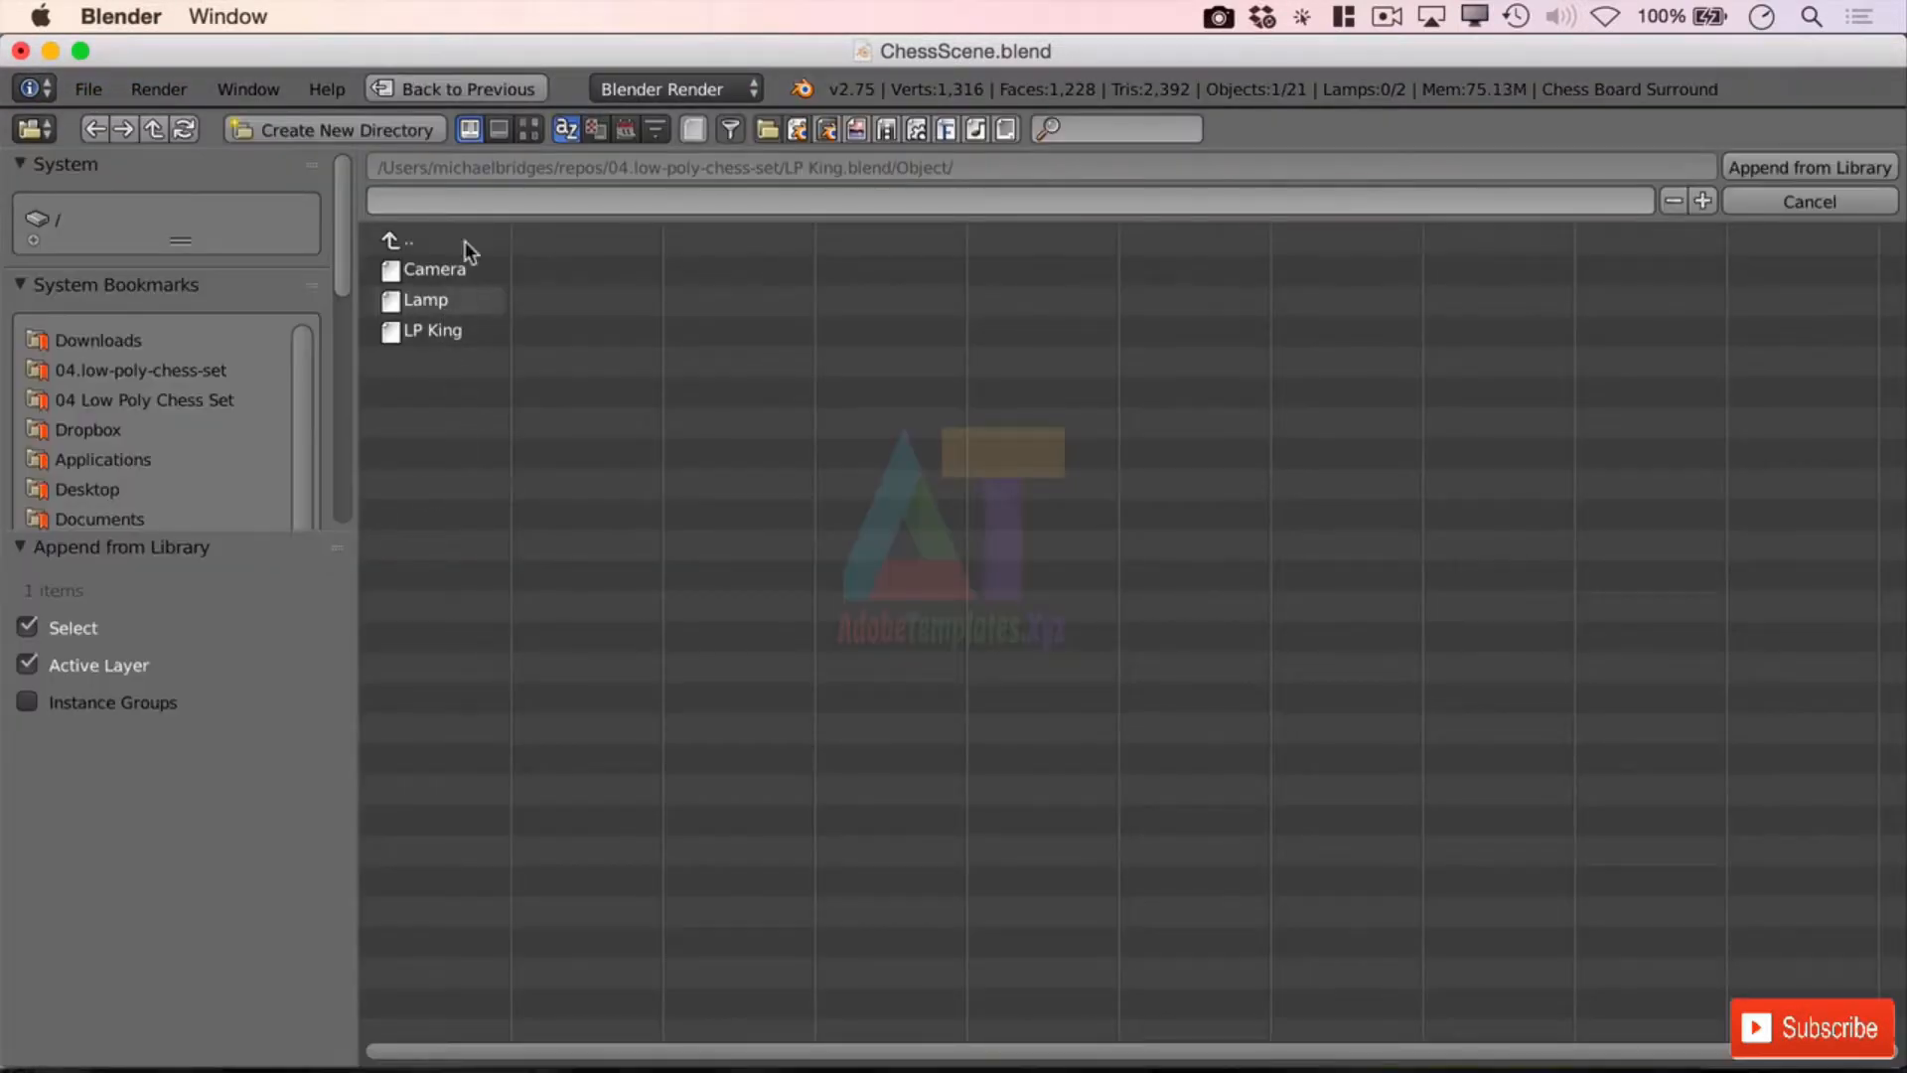
left_click(413, 239)
left_click(413, 238)
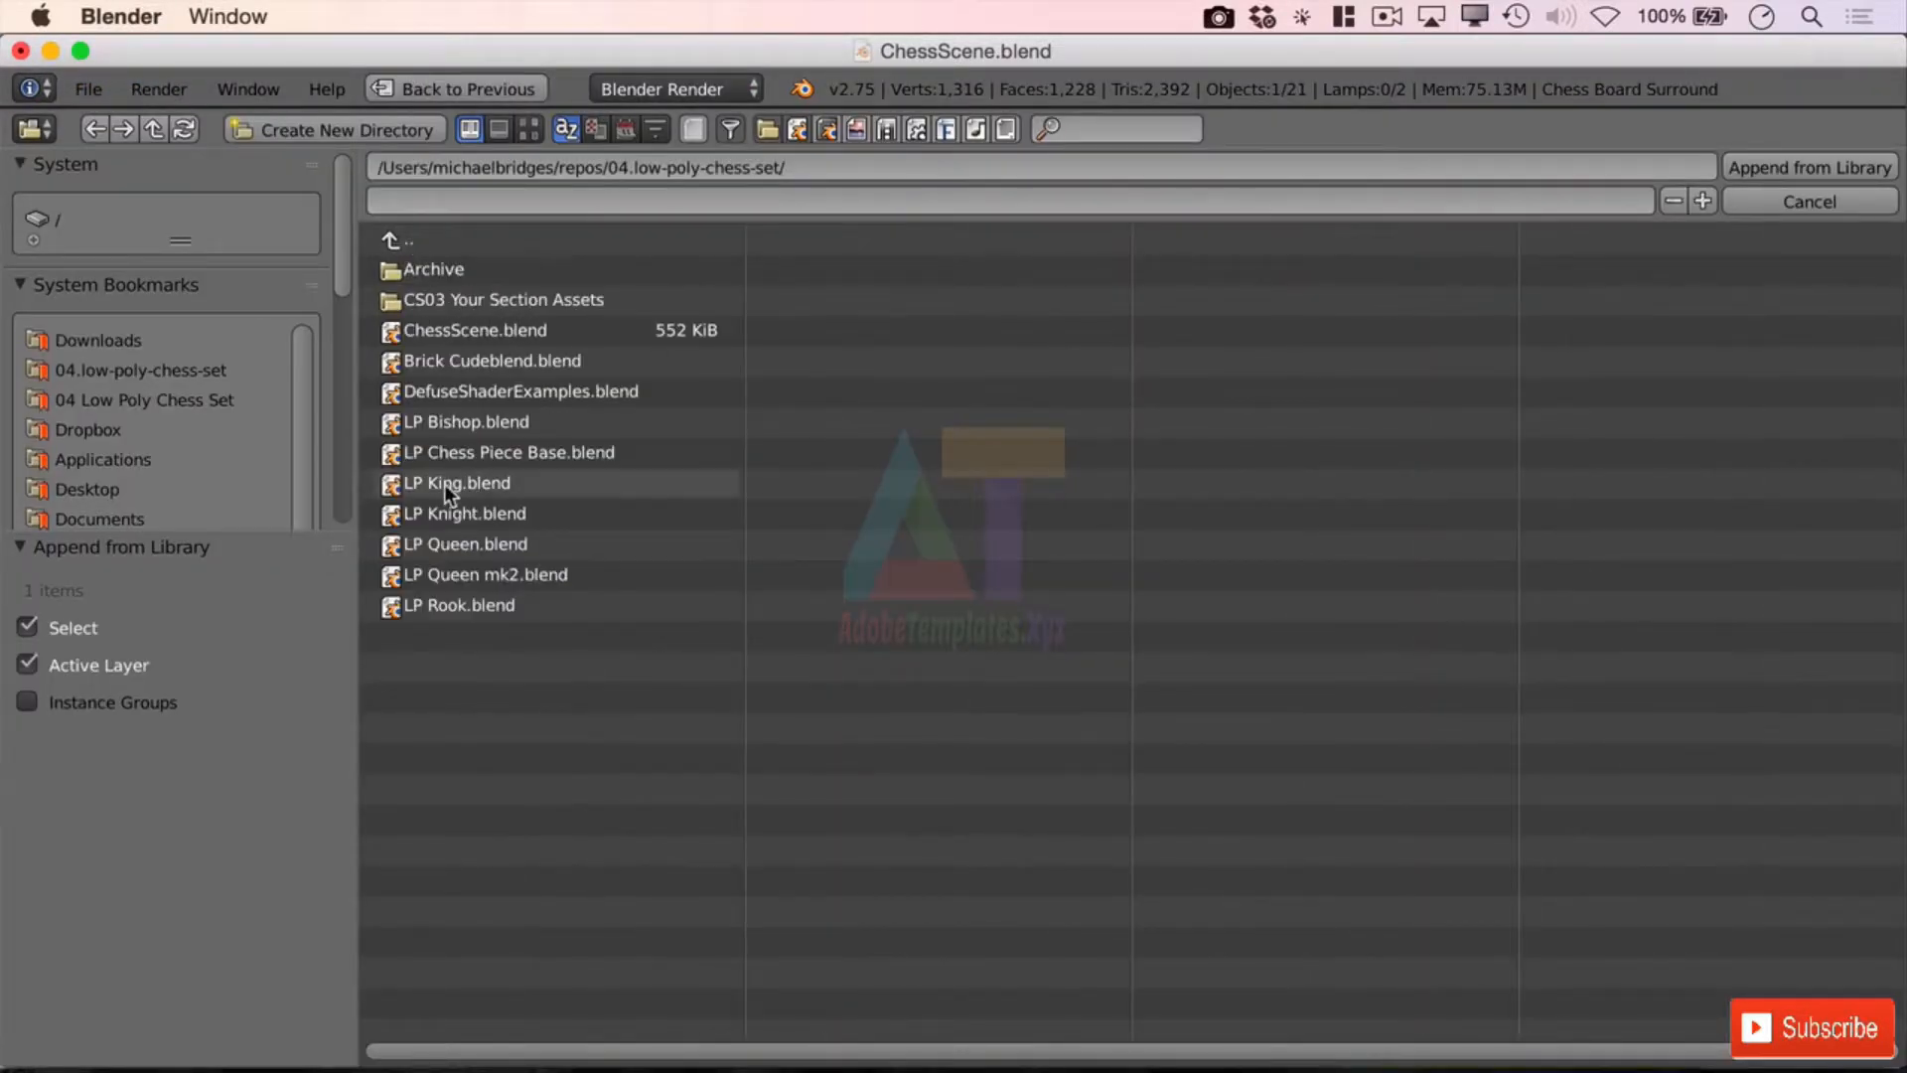
left_click(497, 510)
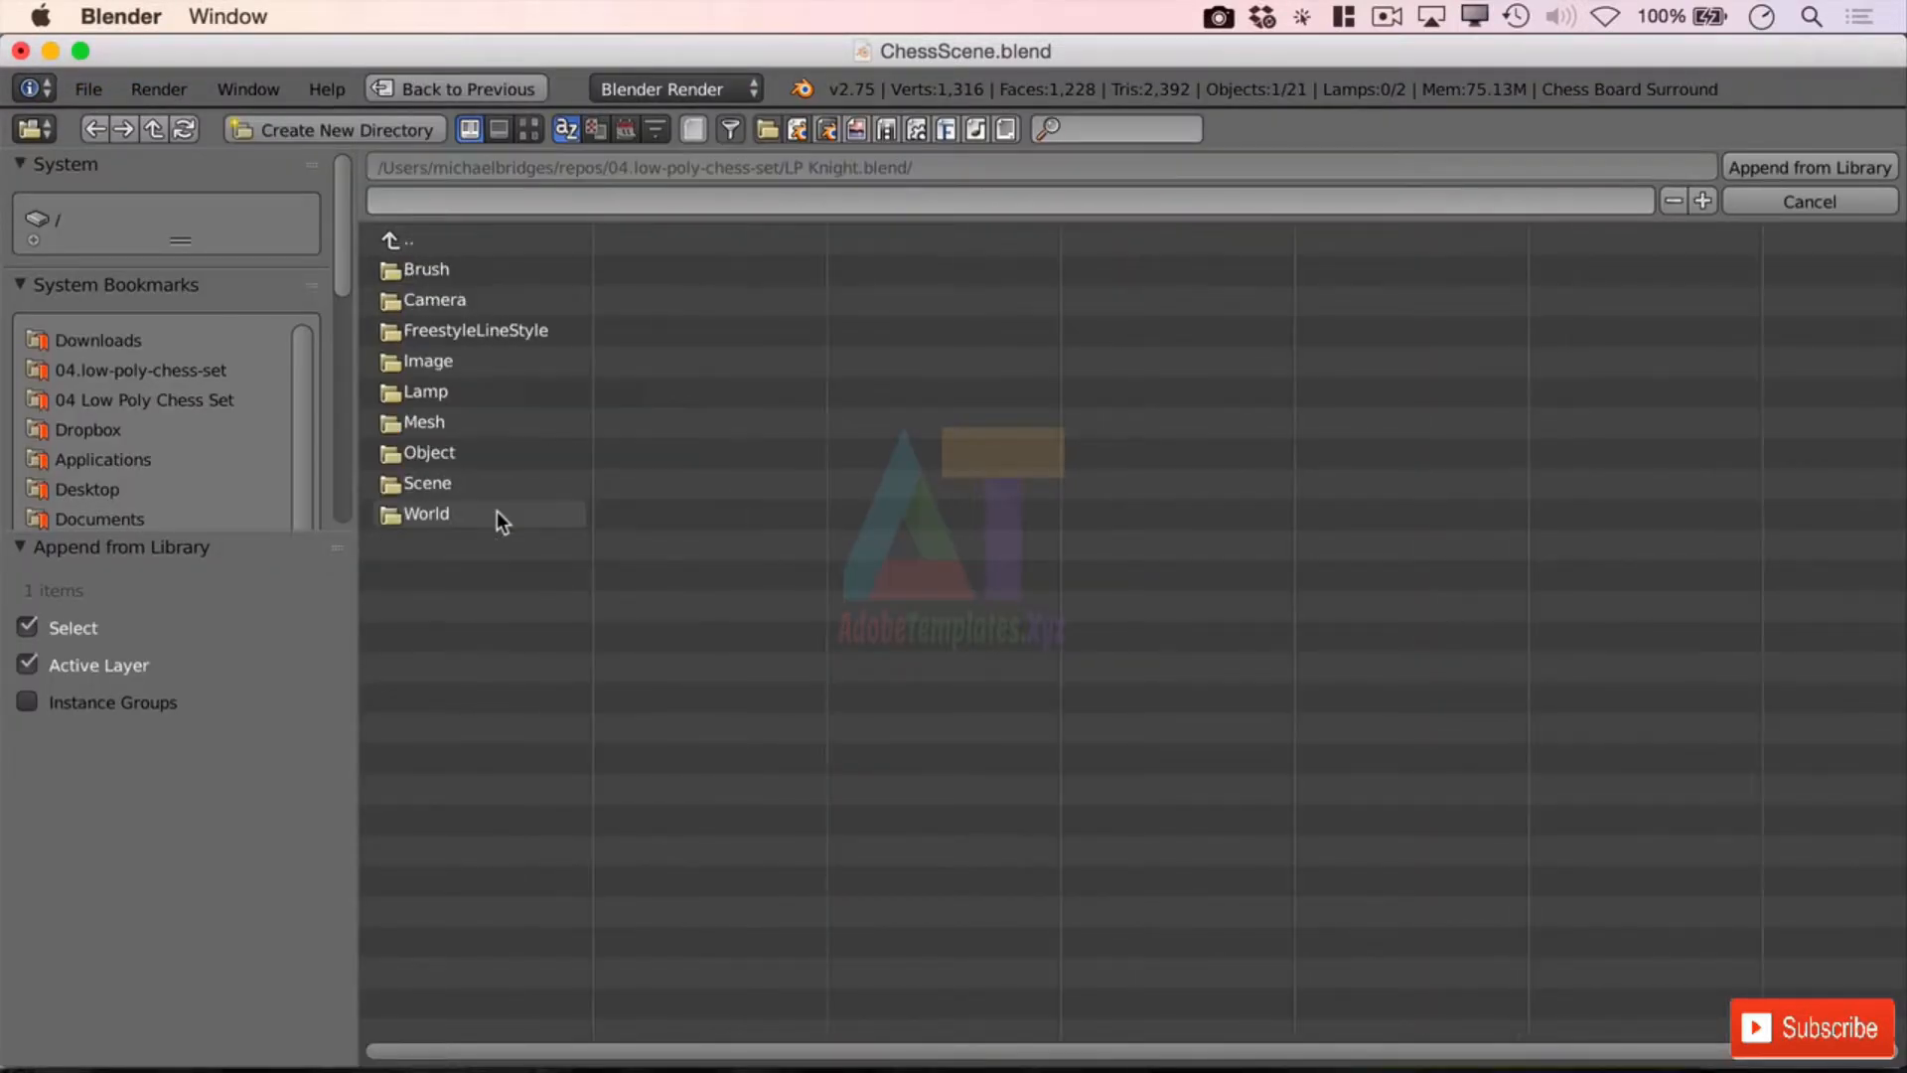
left_click(450, 455)
double_click(444, 305)
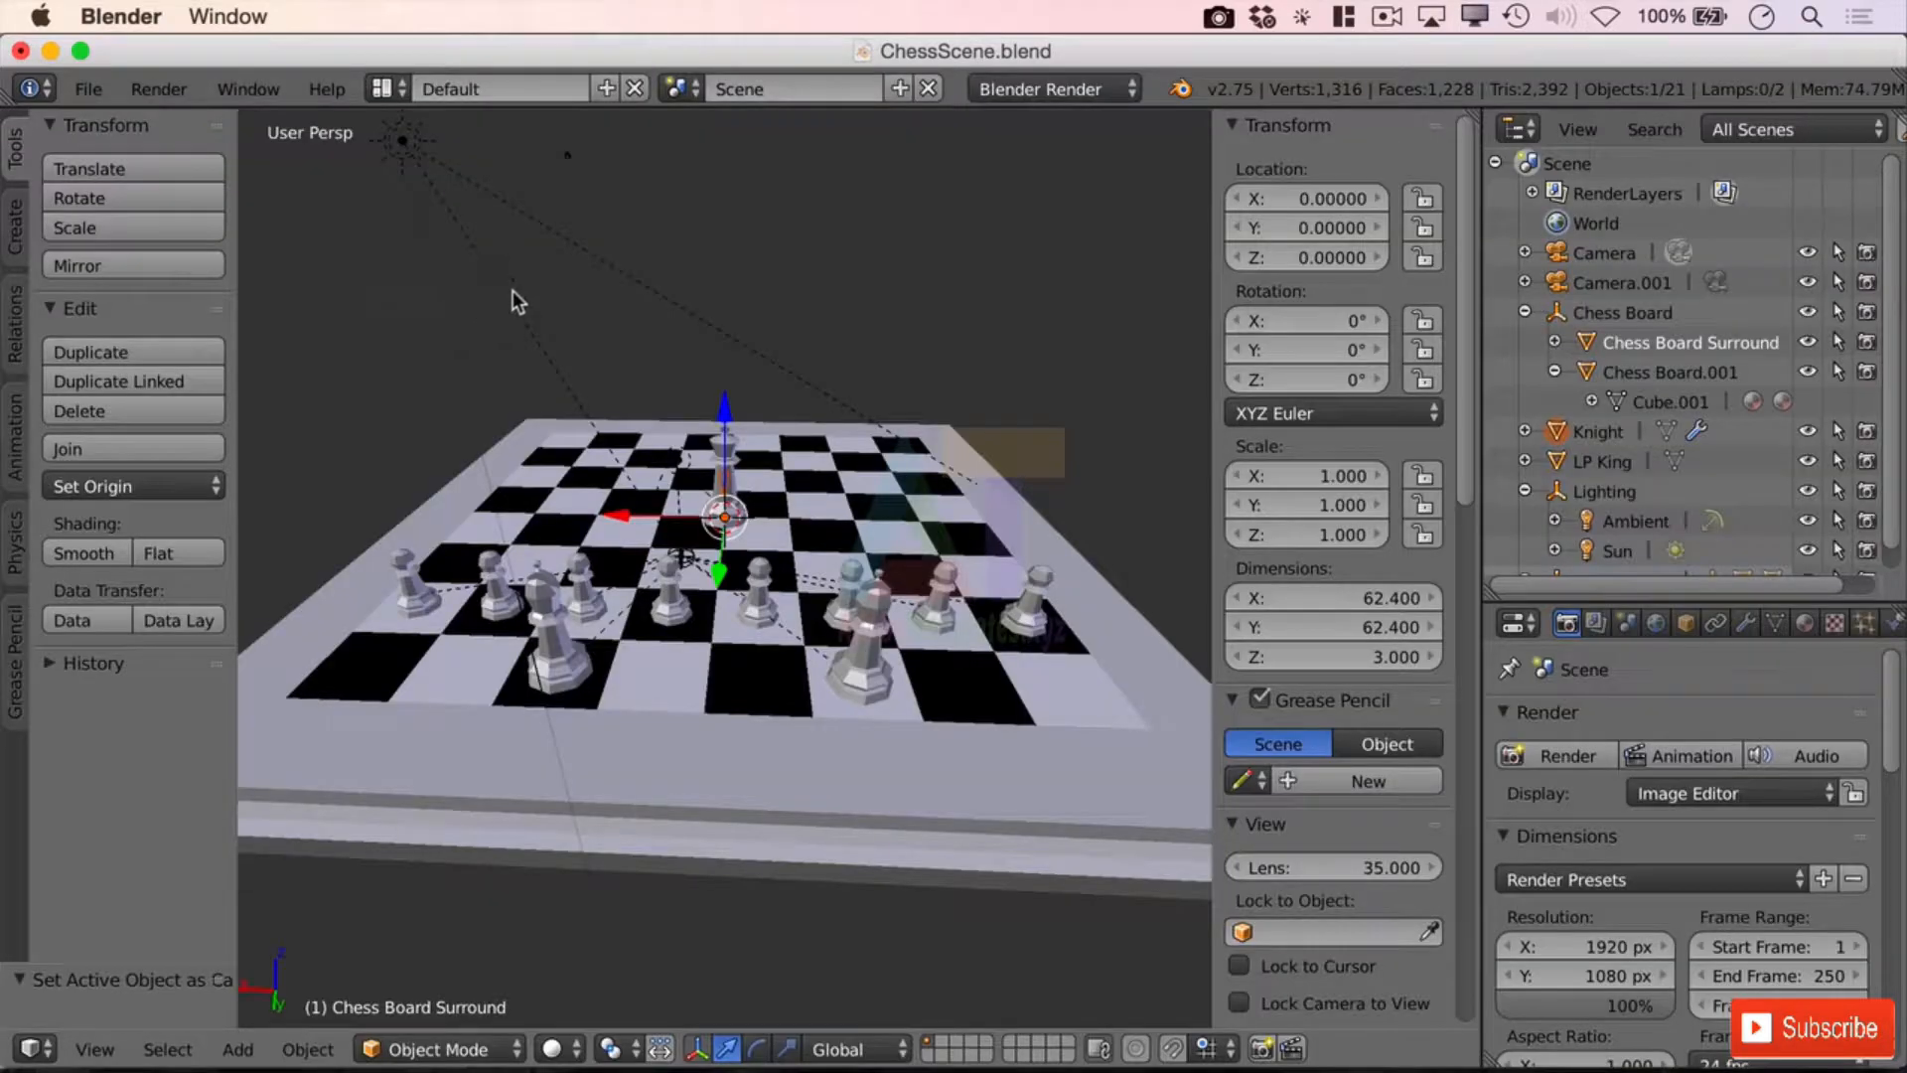
Step: Append the LP Queen object from LP Queen.blend to the chess scene
left_click(88, 89)
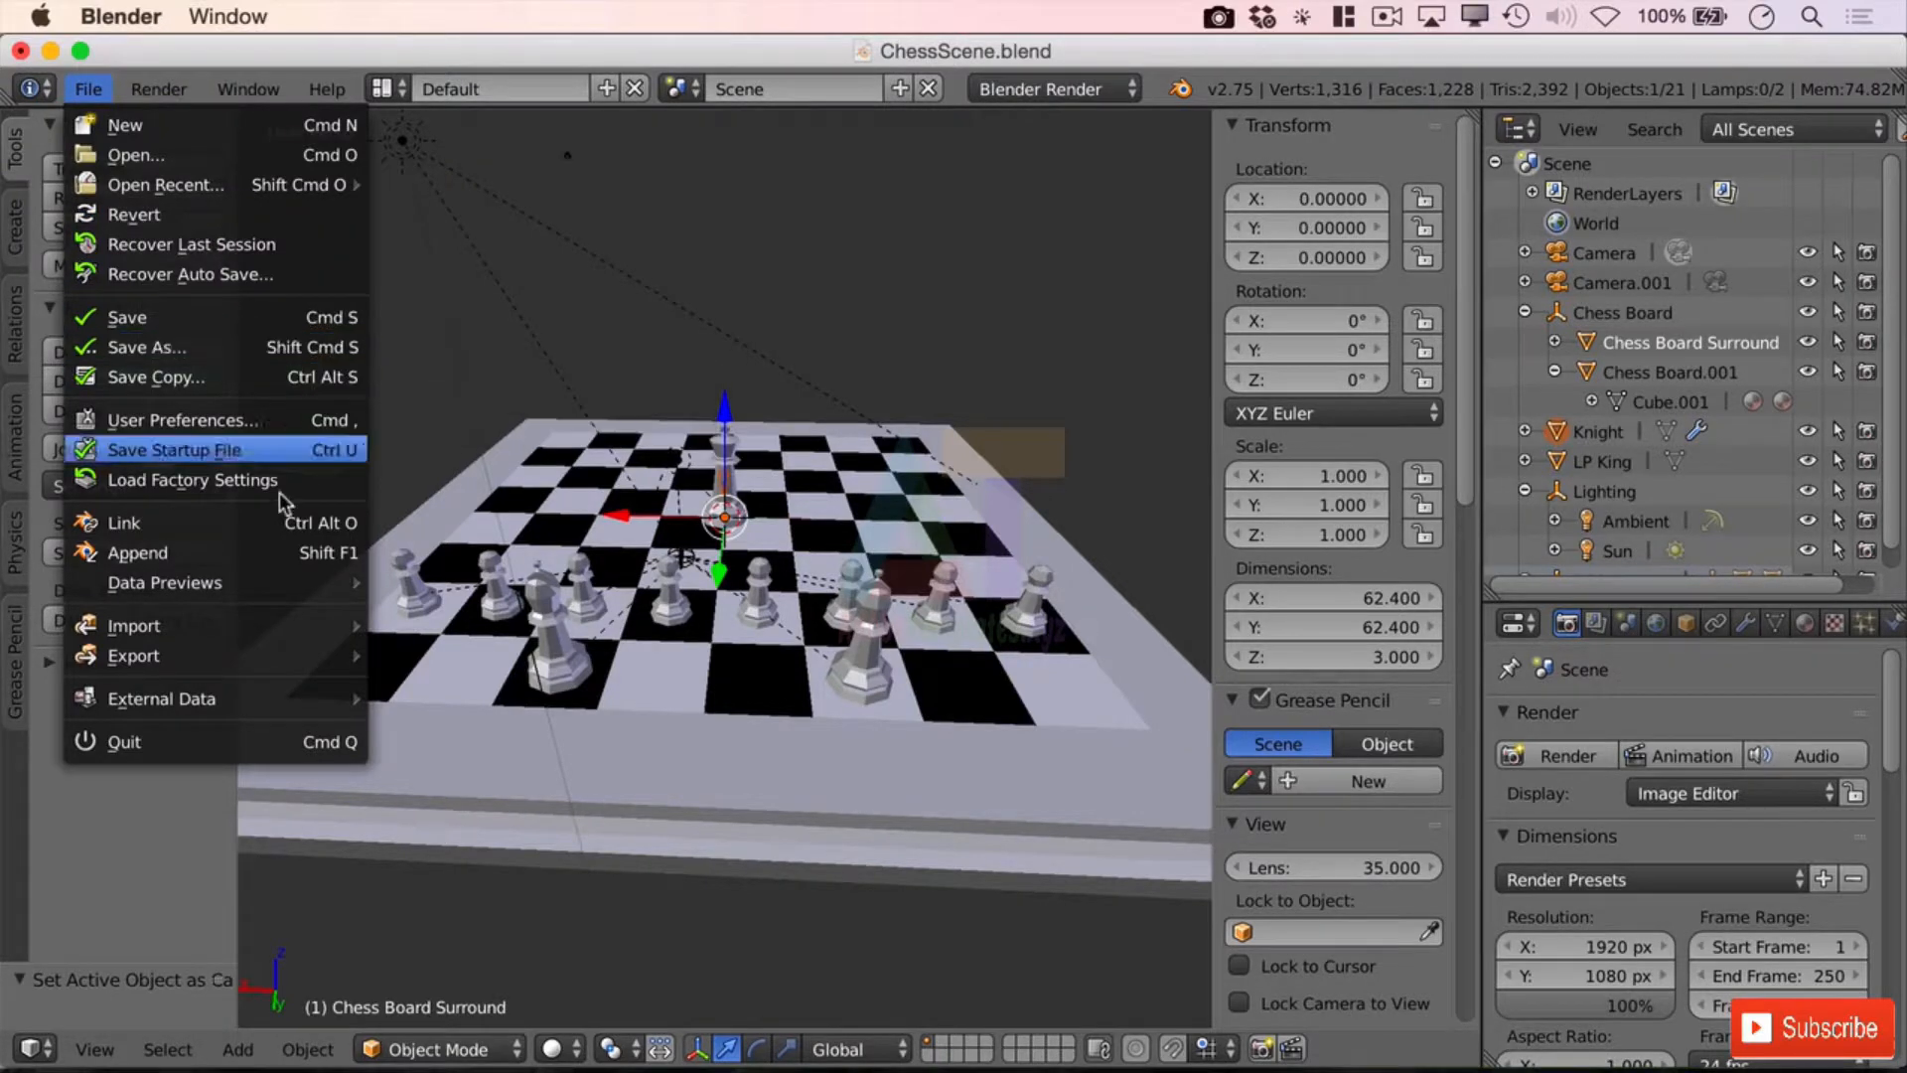
left_click(289, 545)
left_click(418, 231)
left_click(408, 230)
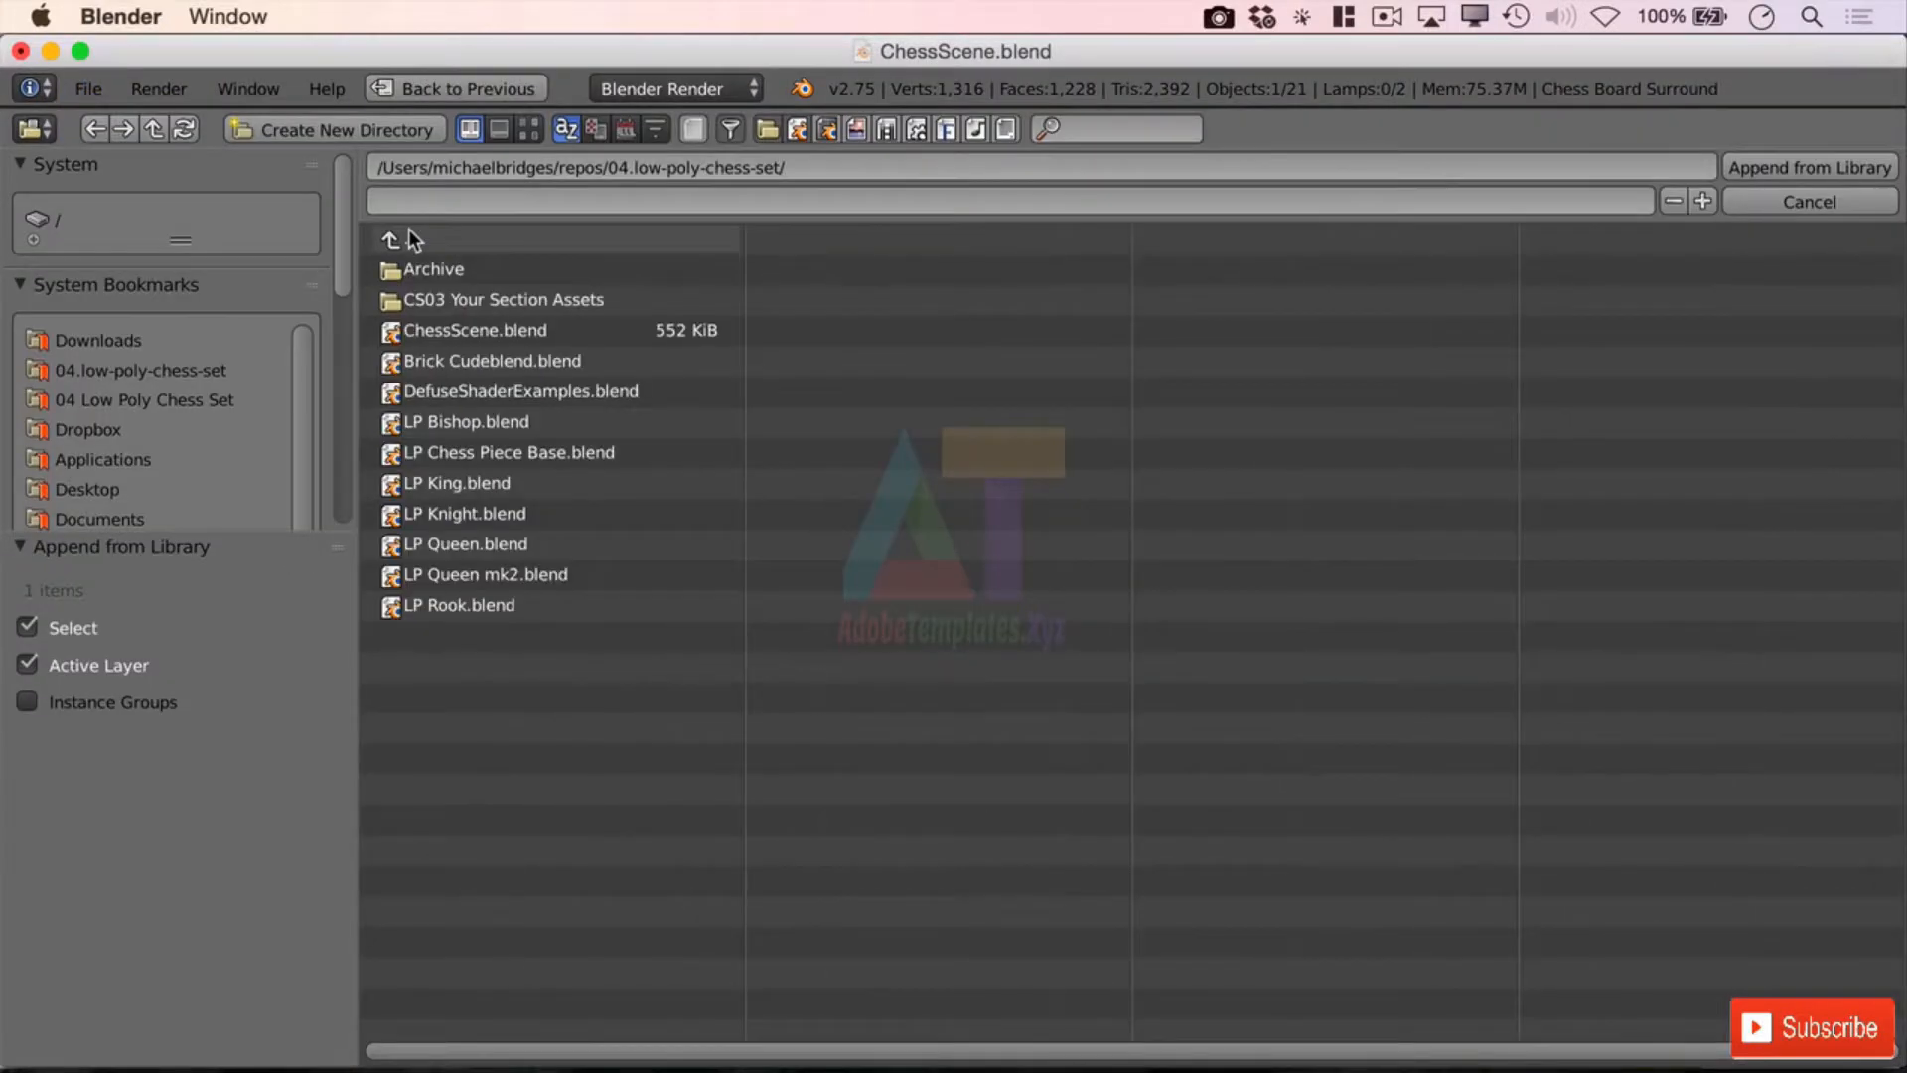
left_click(493, 541)
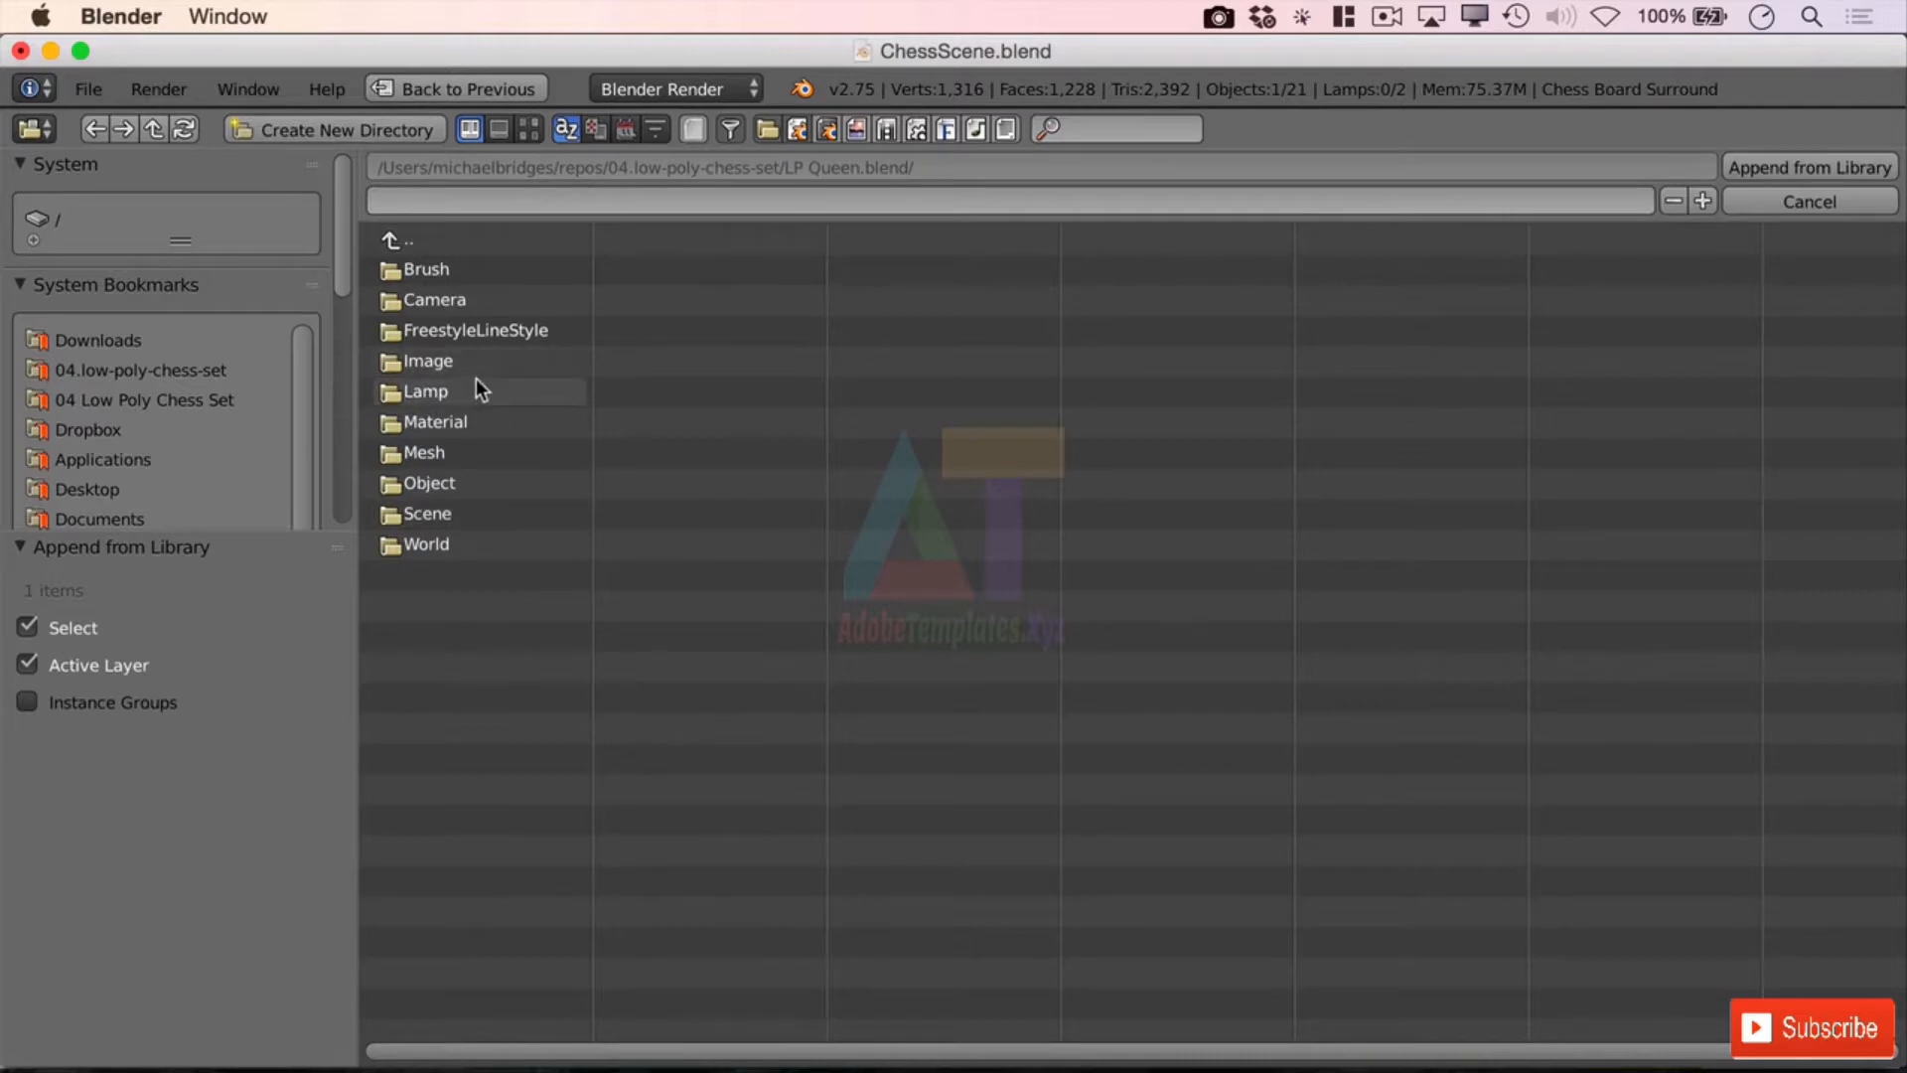
left_click(459, 475)
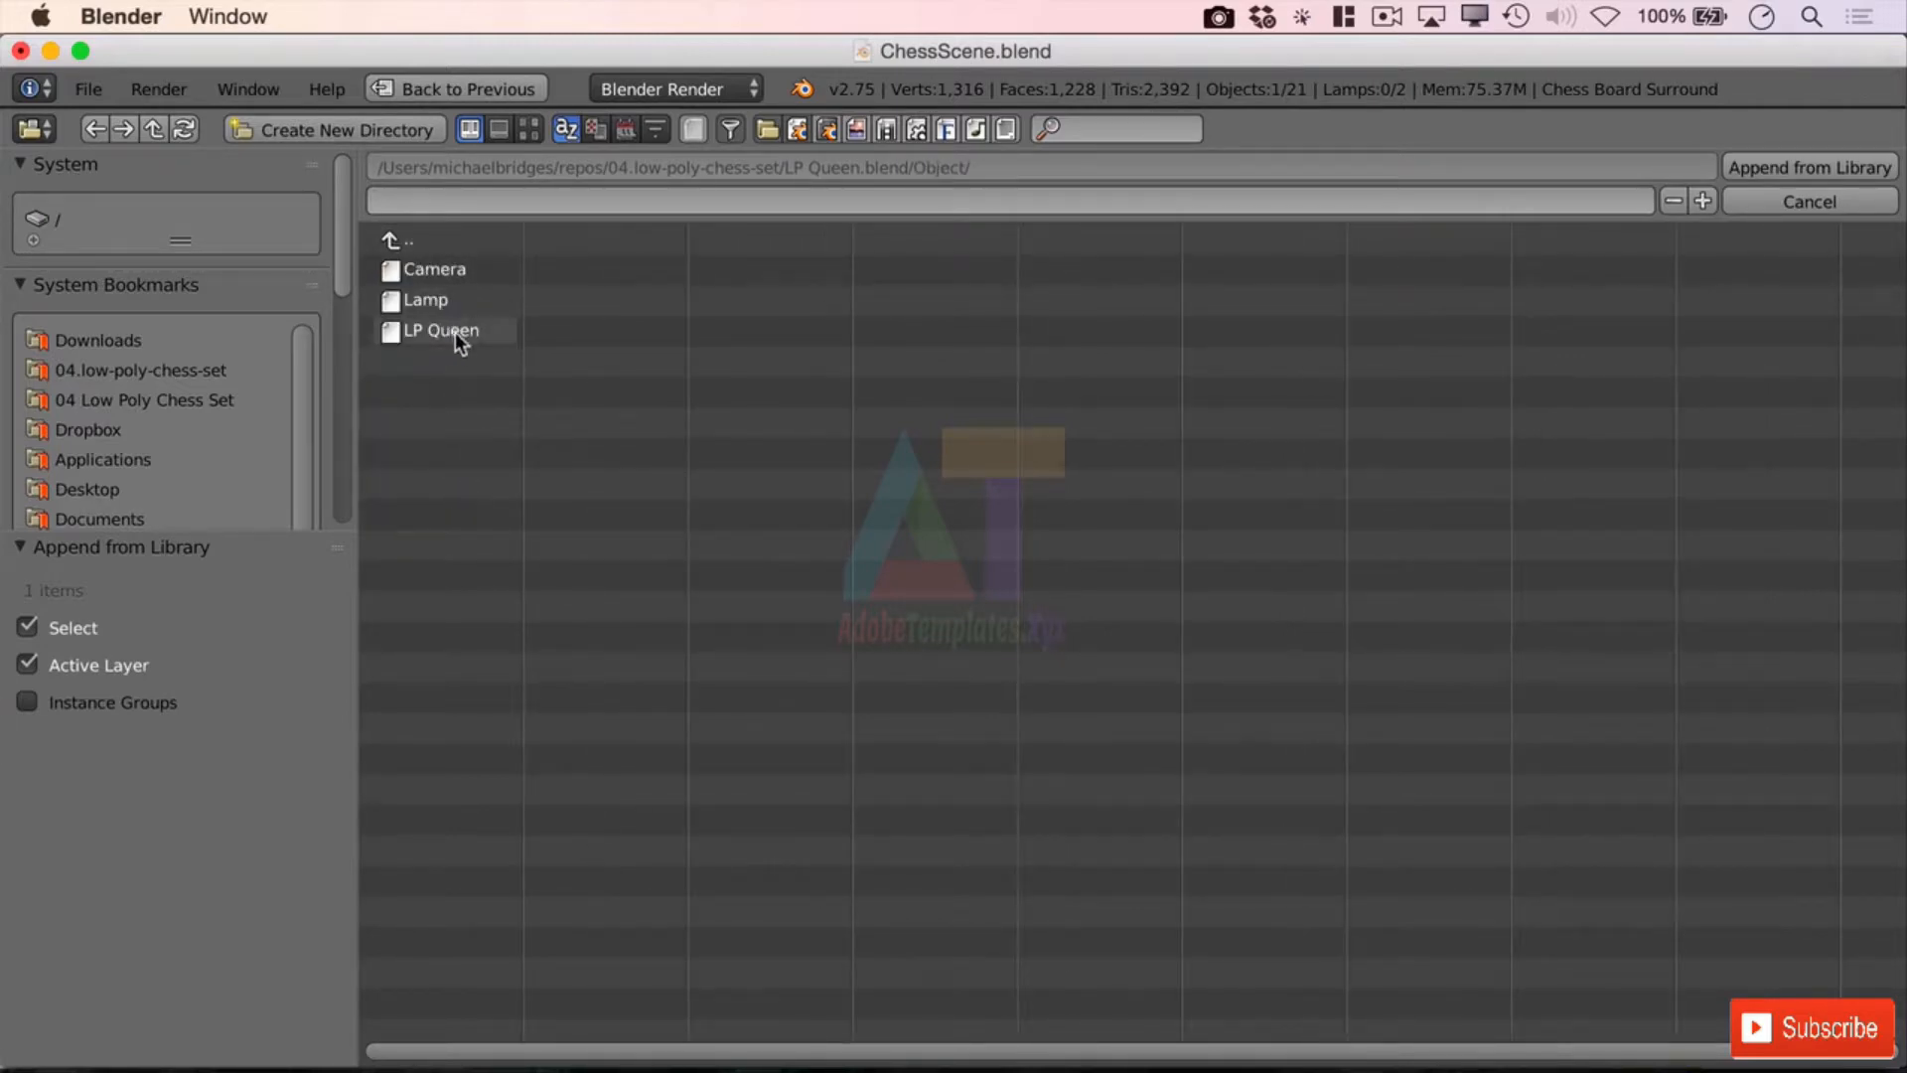
key("Escape")
Step: Append the LP Rook object from LP Rook.blend to the chess scene
left_click(88, 88)
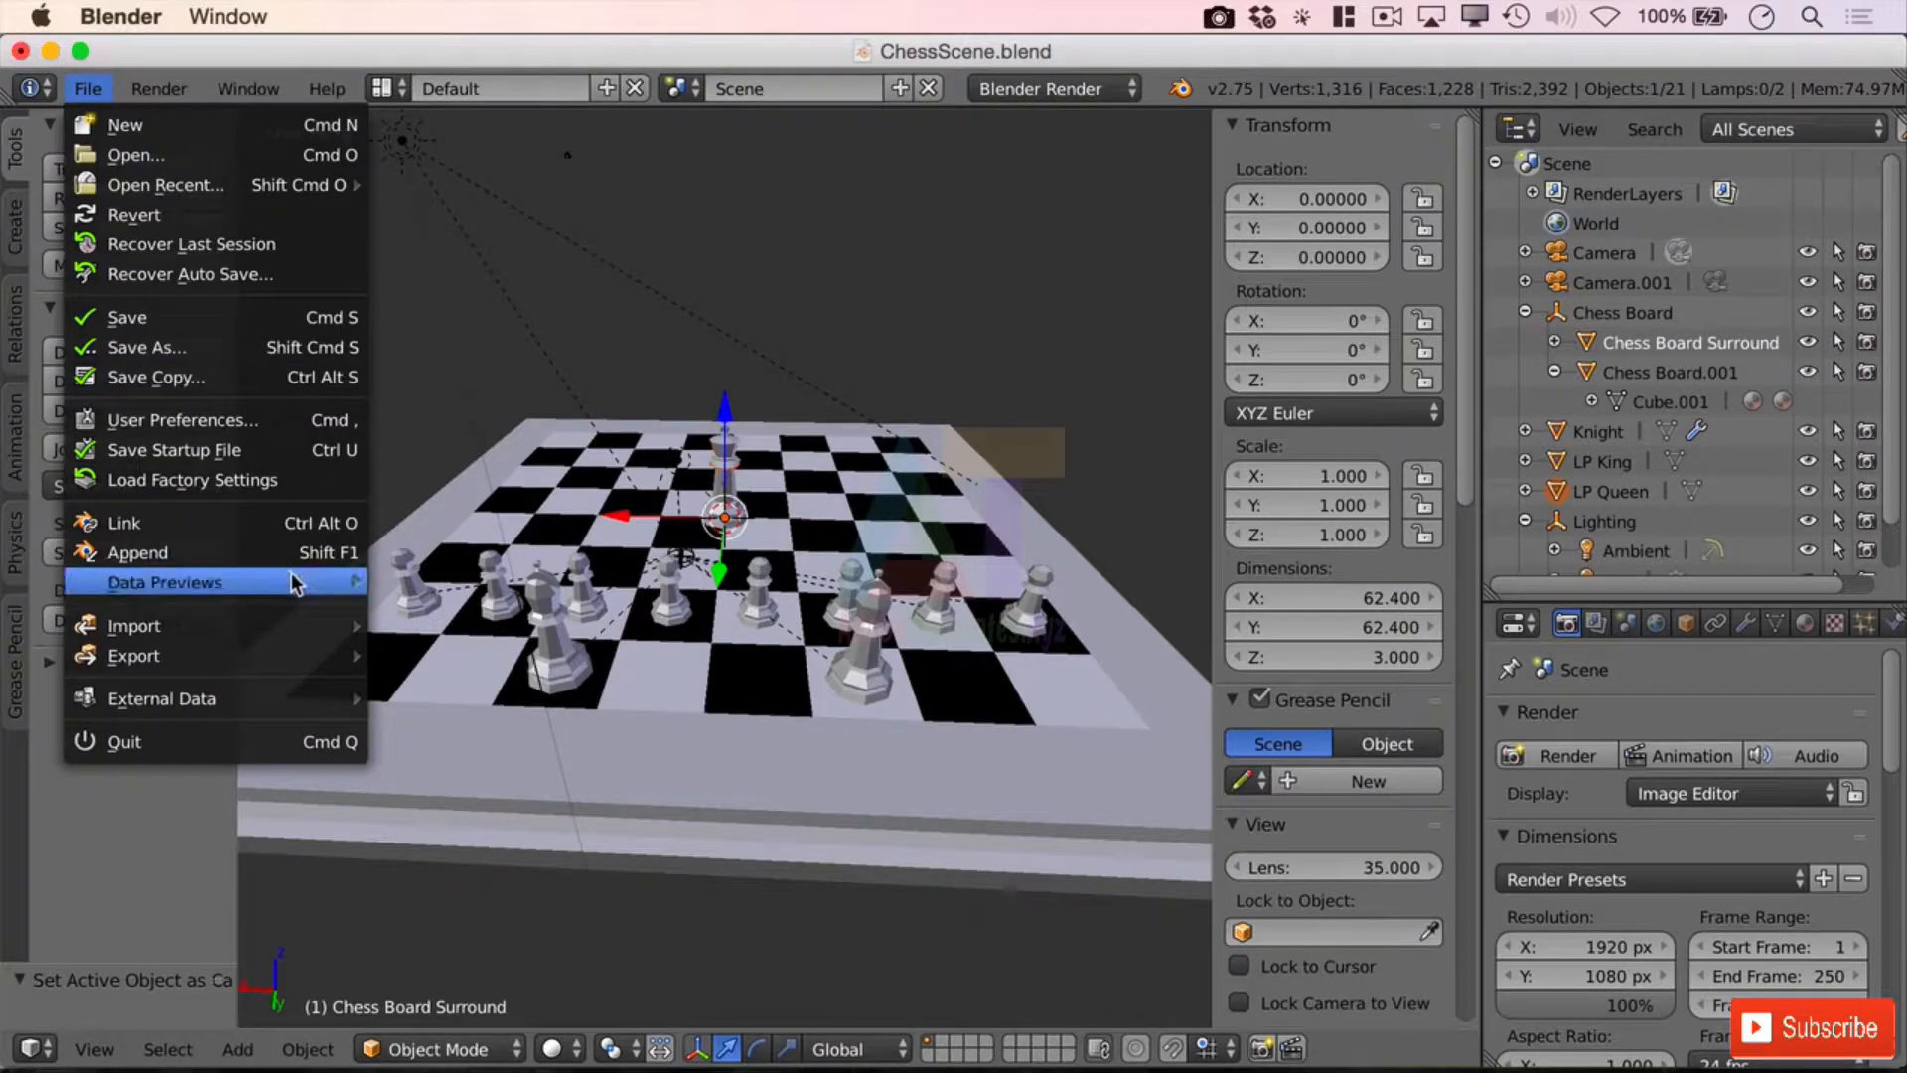
left_click(139, 553)
left_click(432, 239)
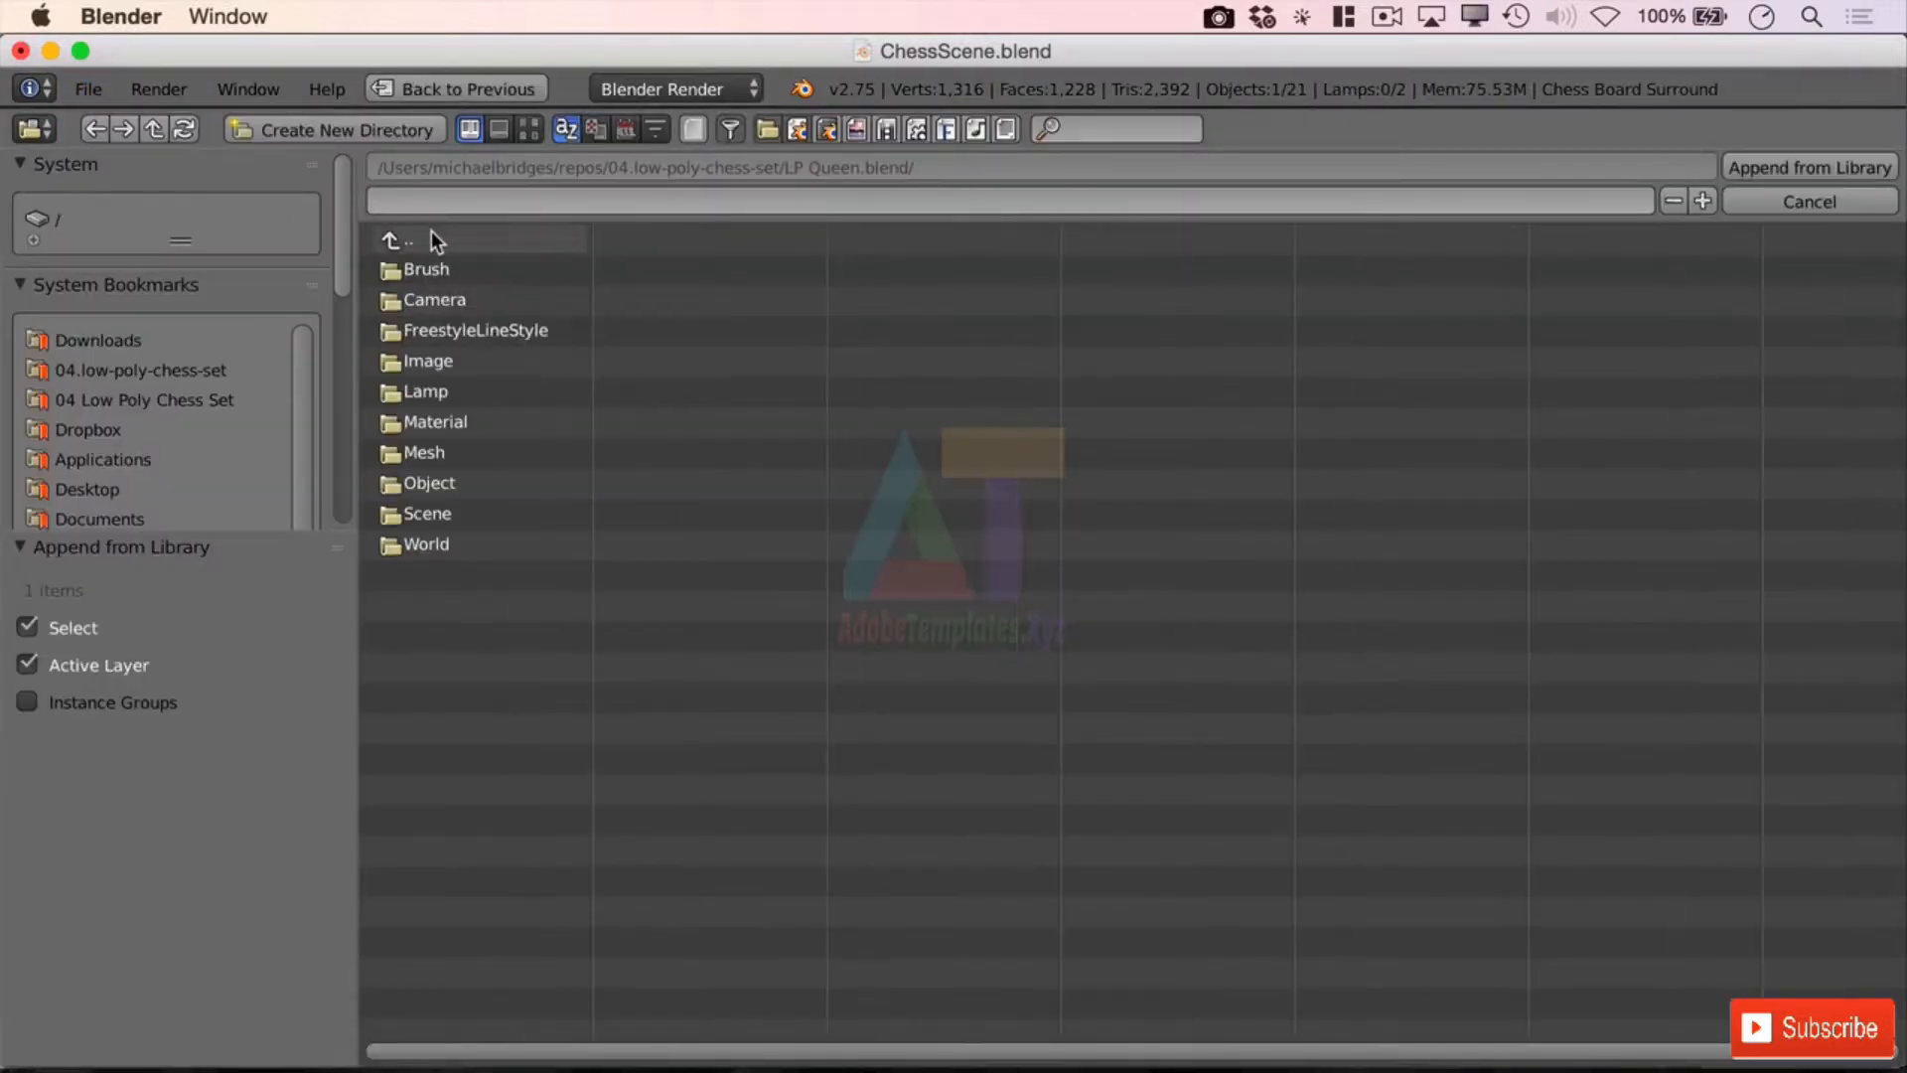
left_click(431, 239)
left_click(497, 604)
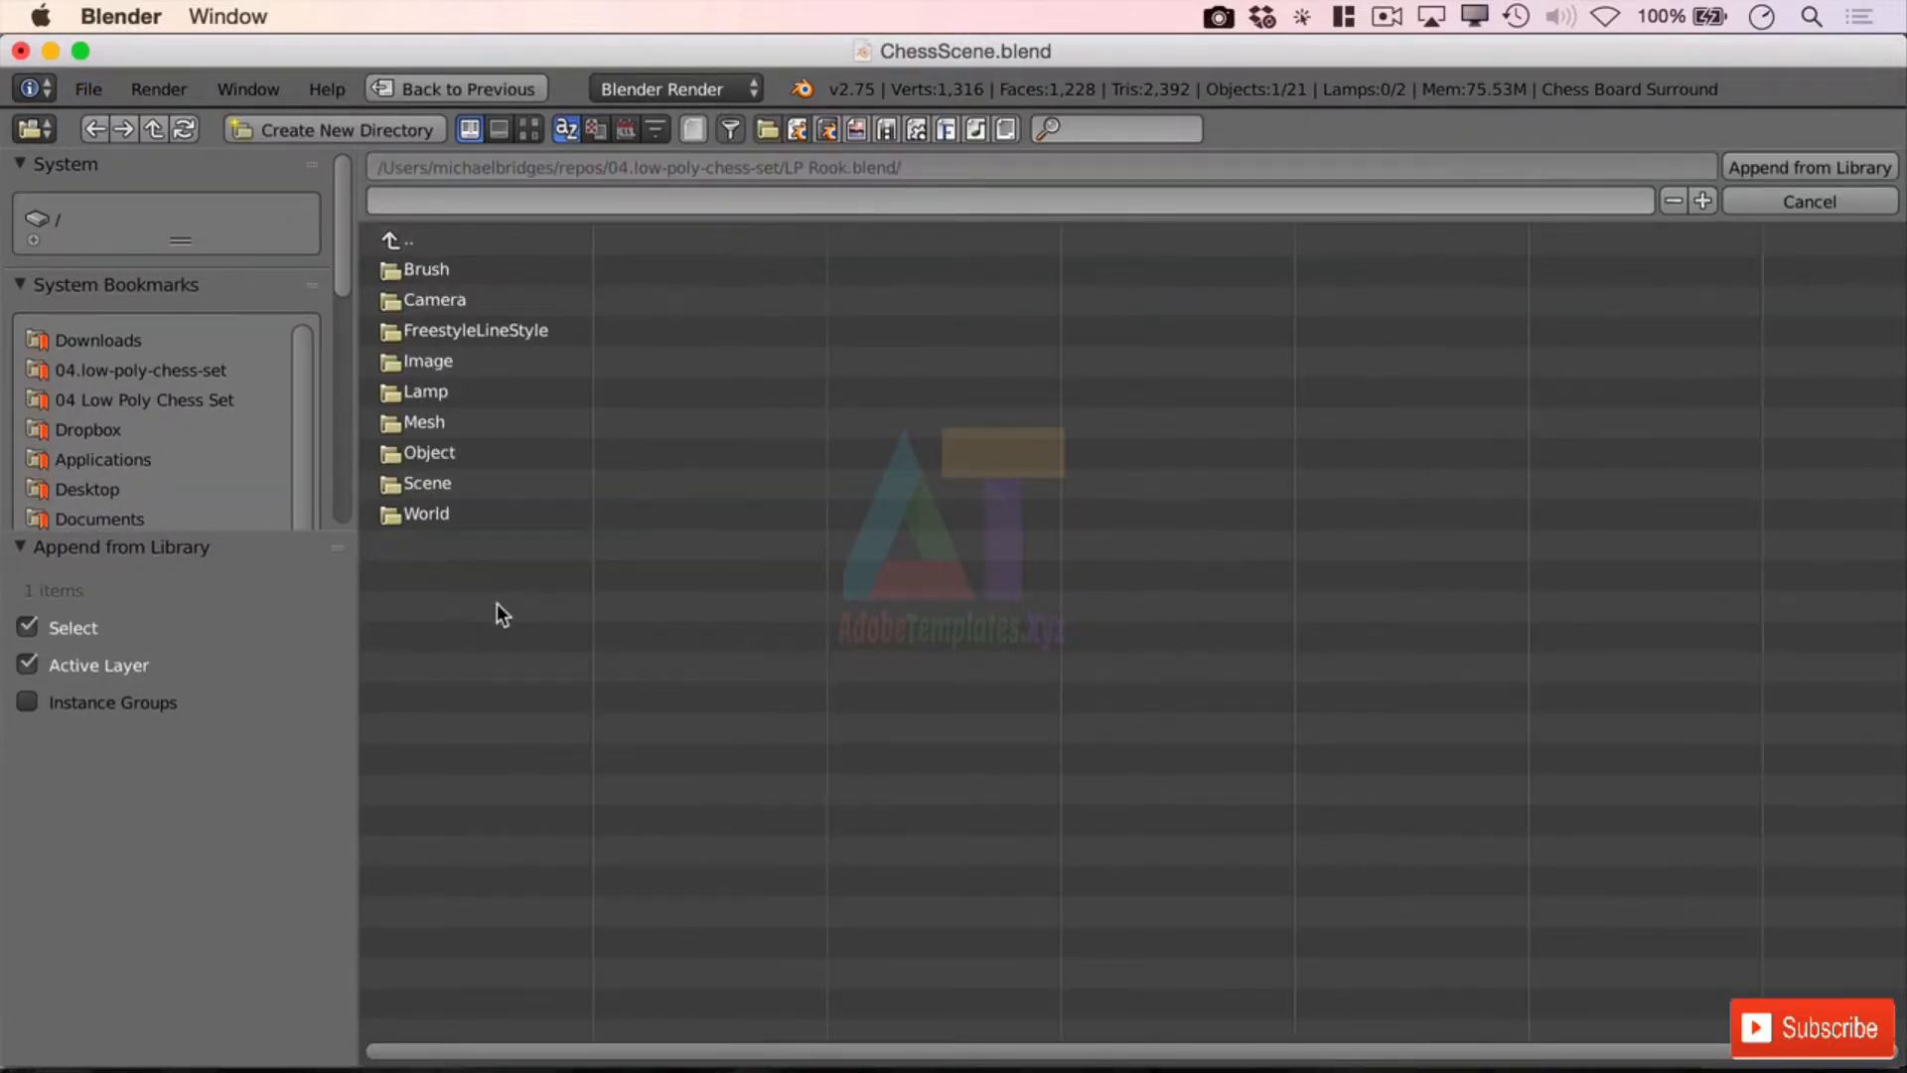
left_click(457, 451)
double_click(454, 327)
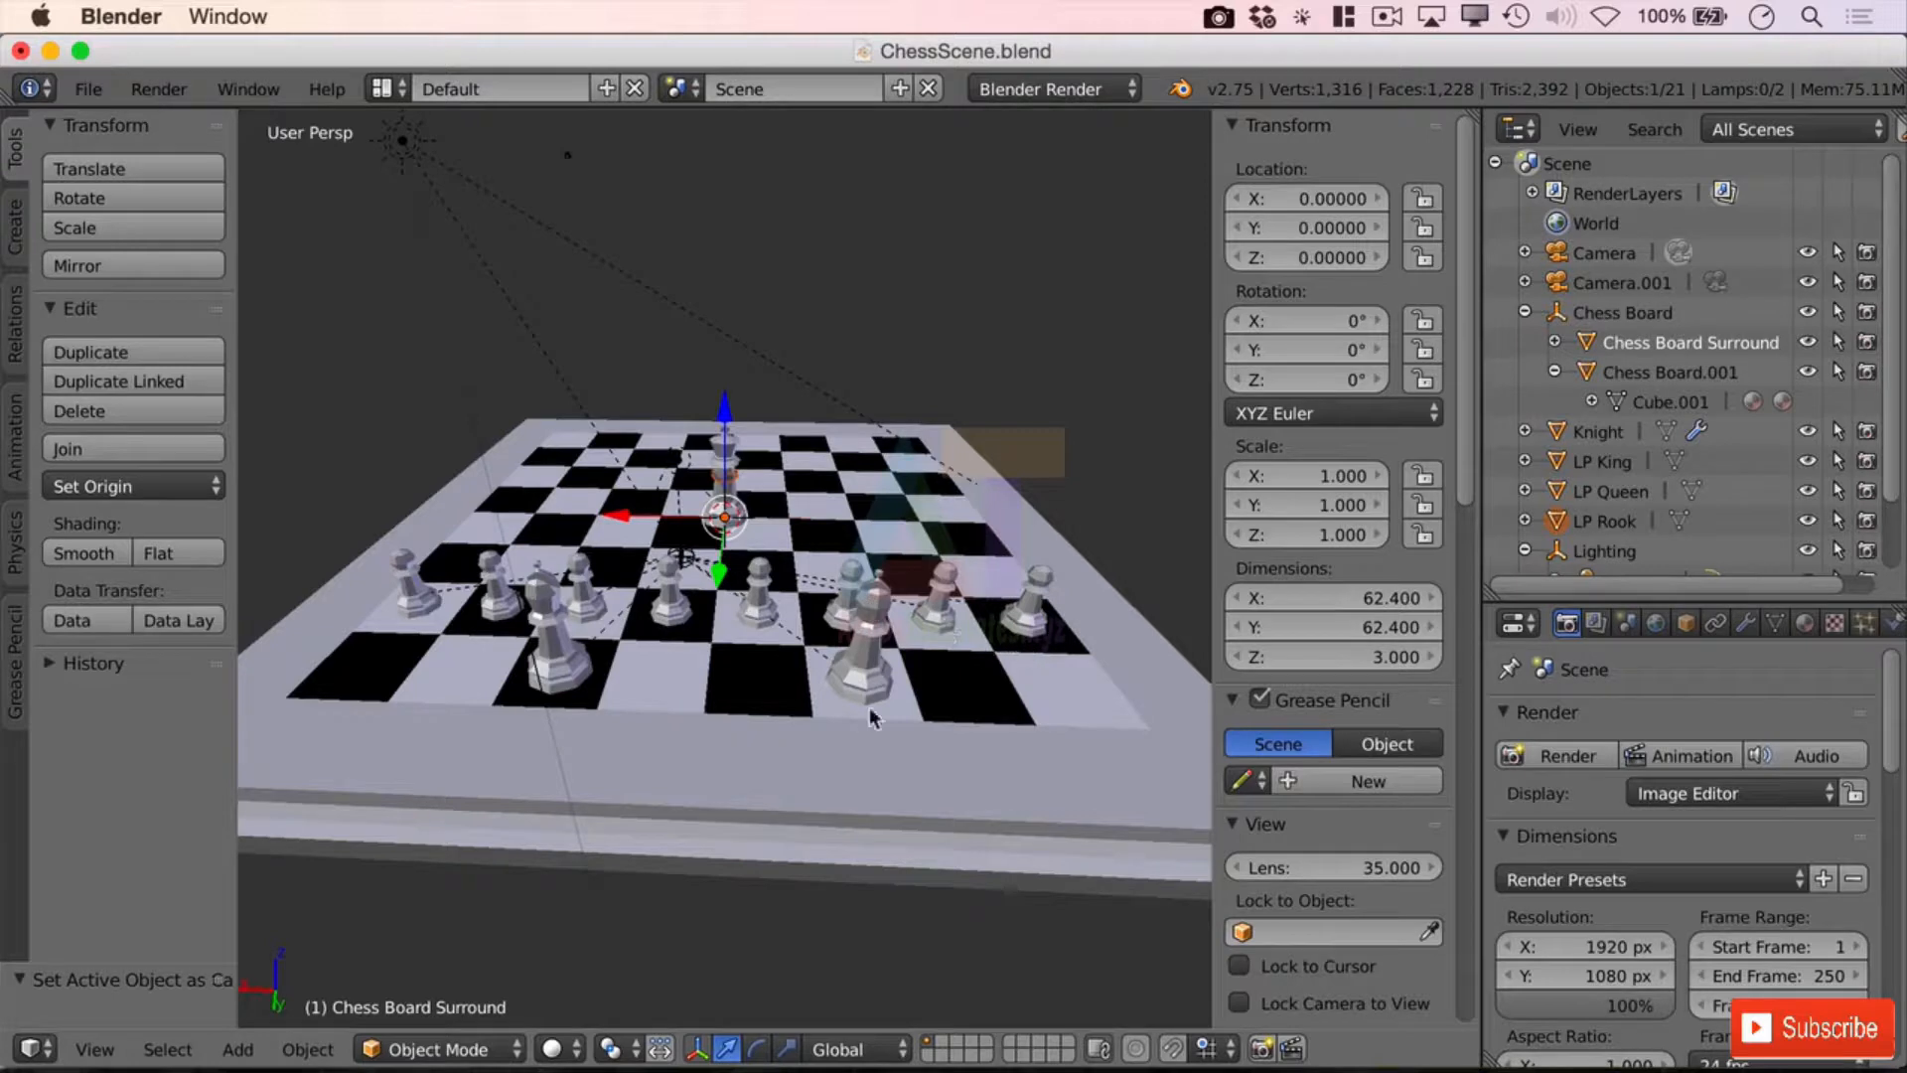
Step: Turn on snapping and try moving the appended rook in increments, cancelling the move
left_click(1174, 1051)
key("g")
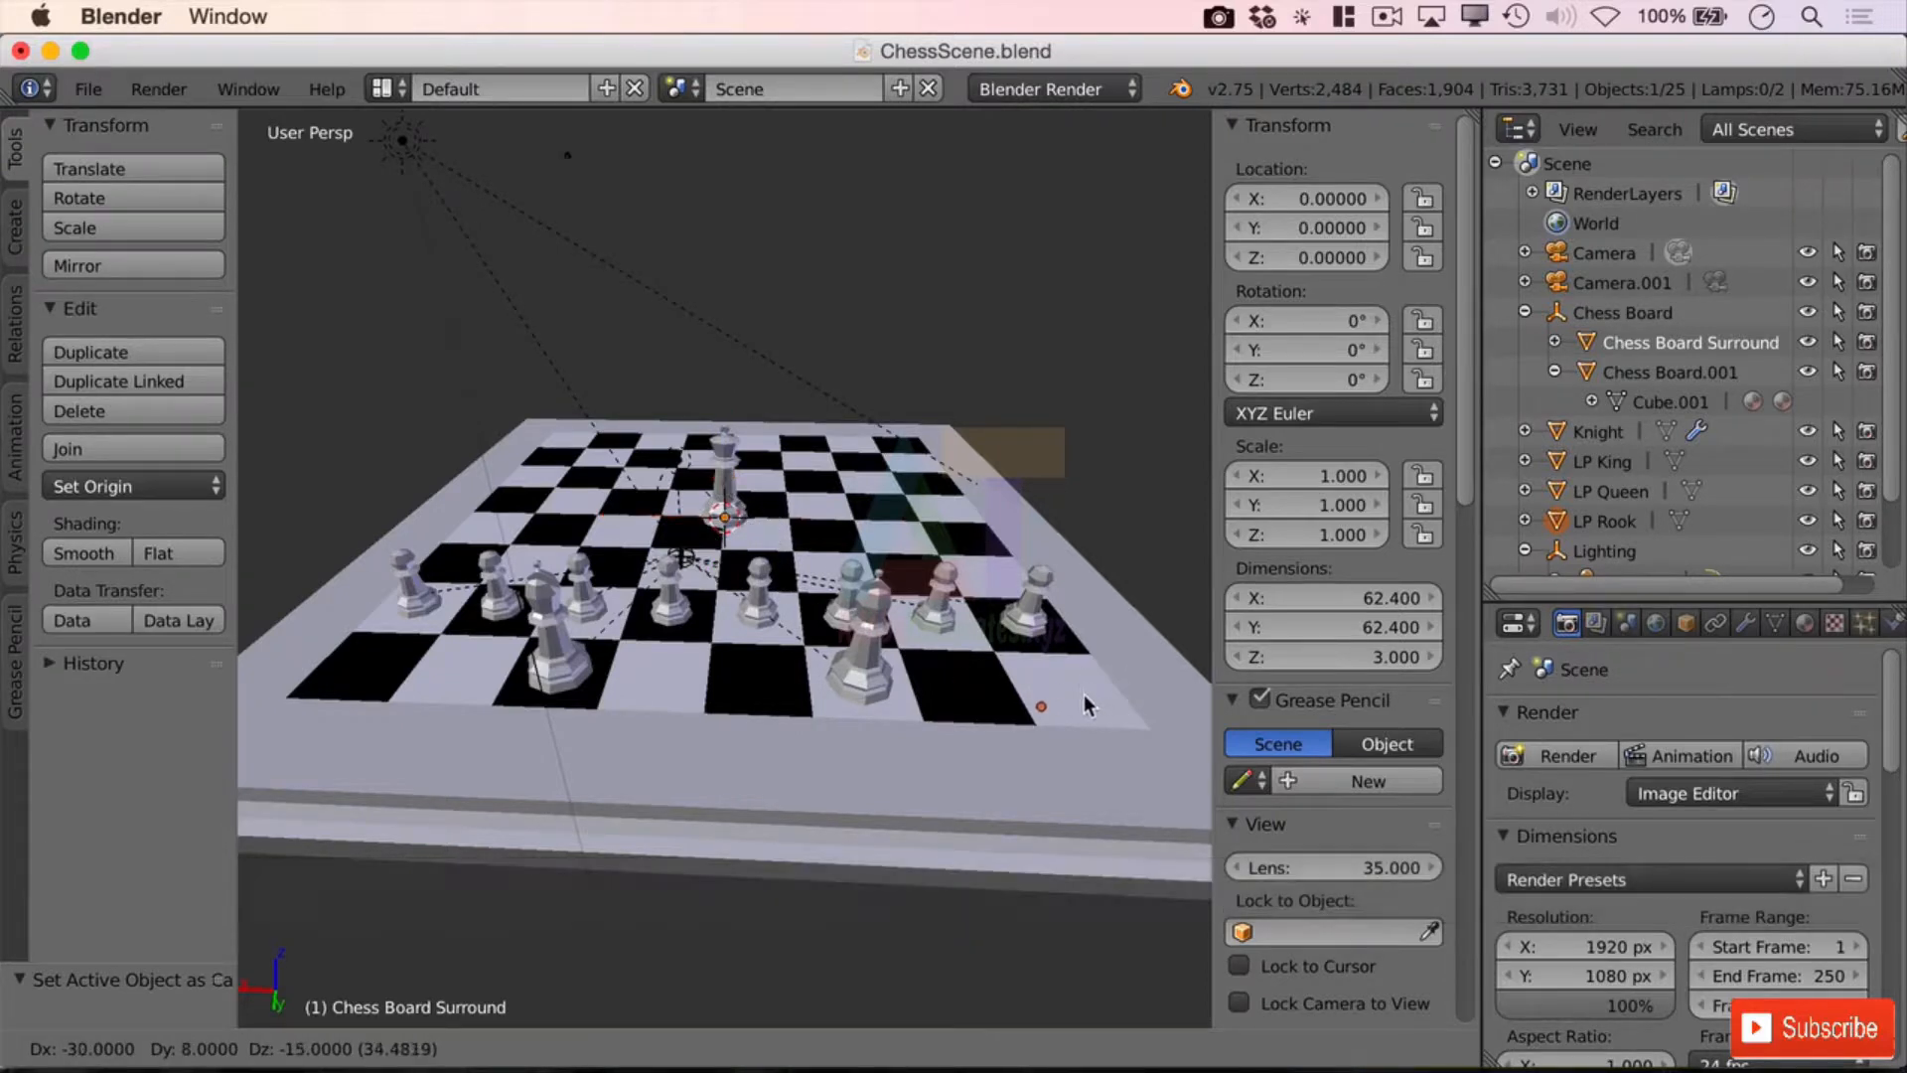
key("Escape")
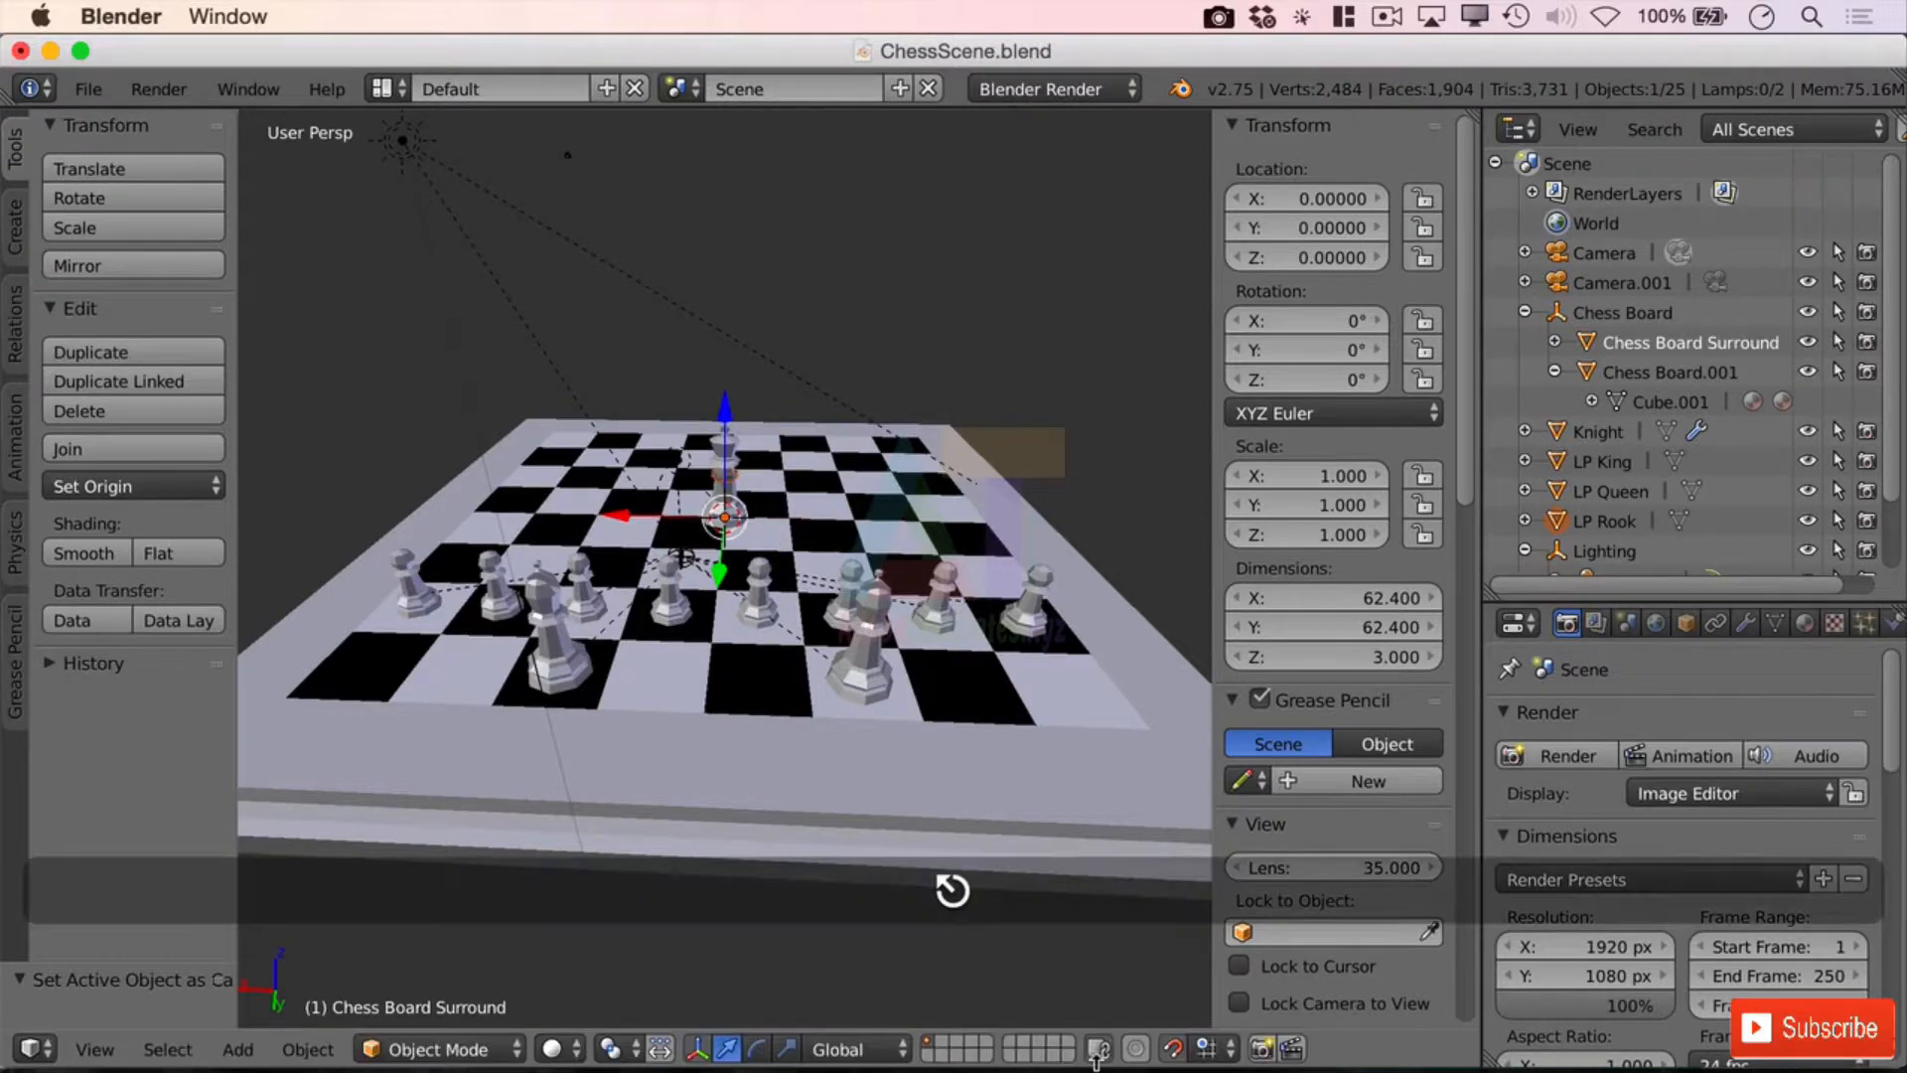
Step: Try moving the rook with the snap element set to Face, and return the snap element to Increment
left_click(1205, 1049)
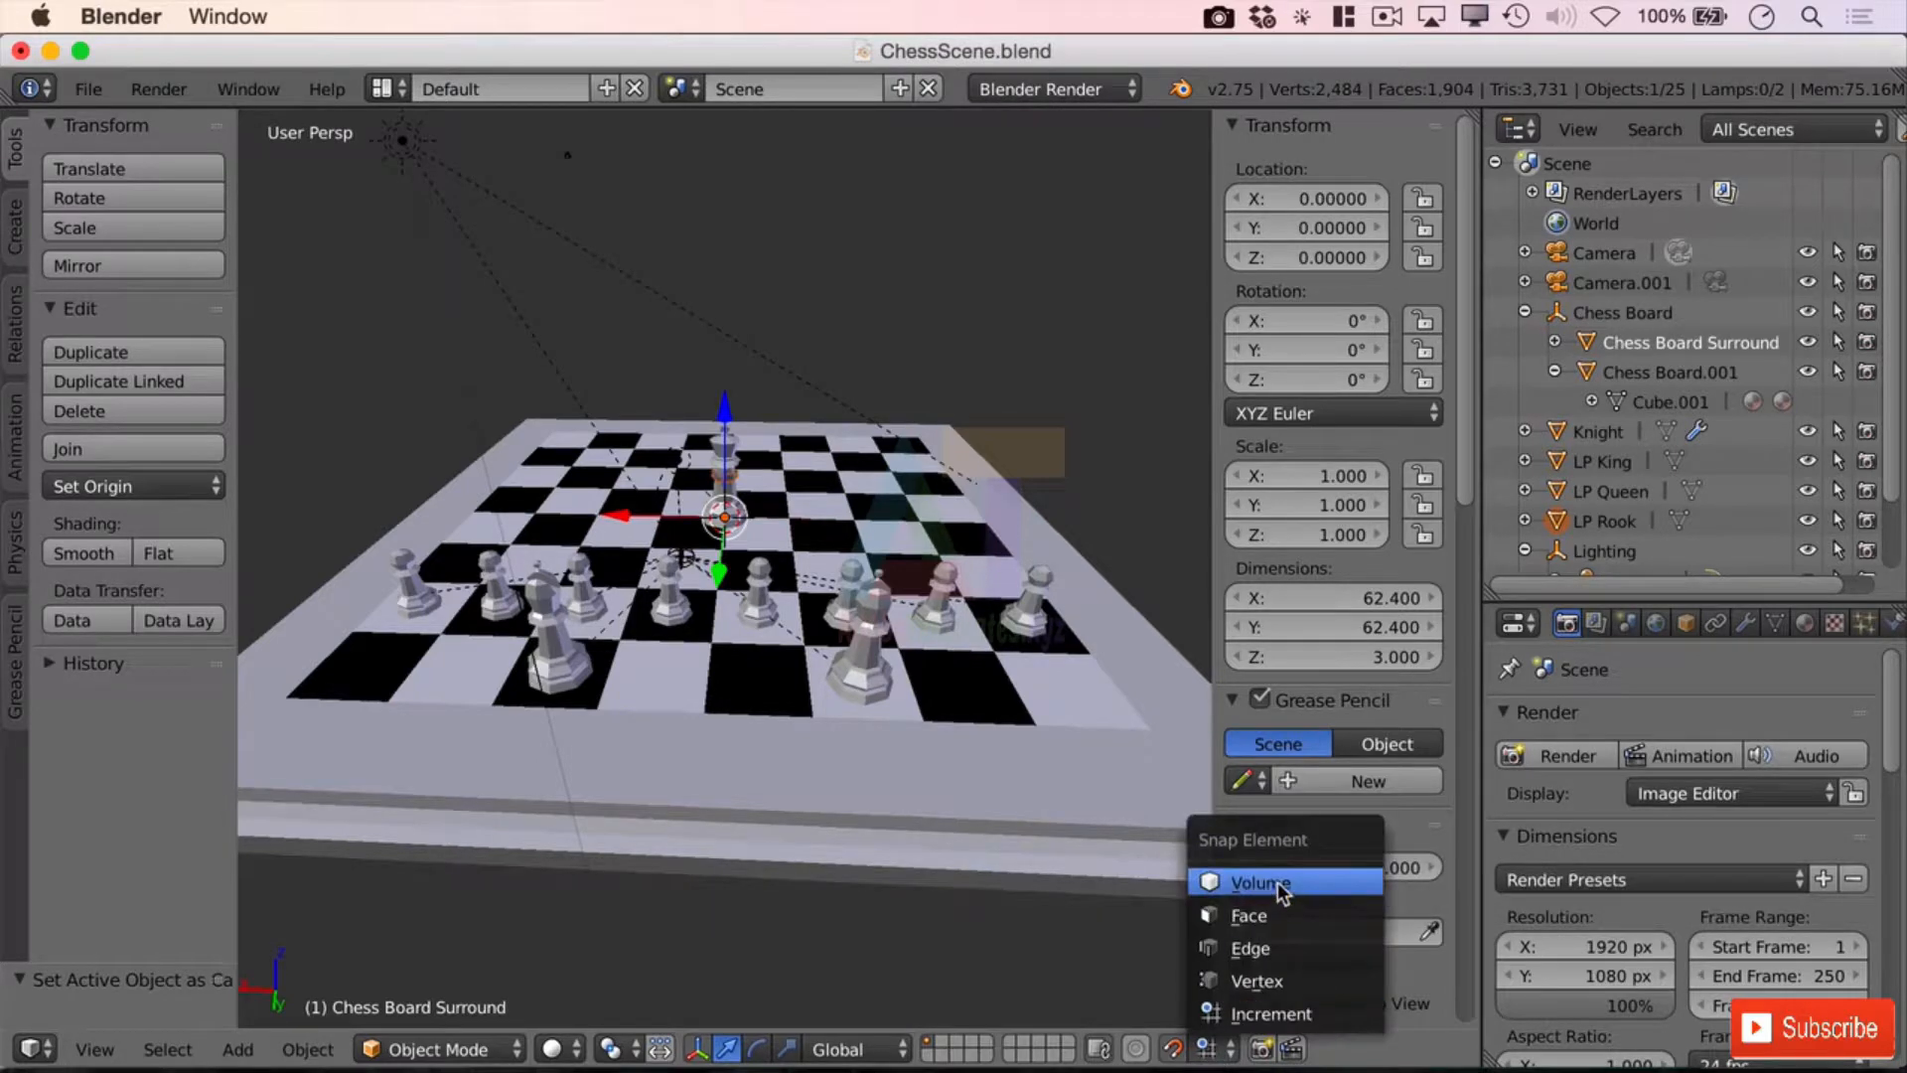
left_click(1281, 919)
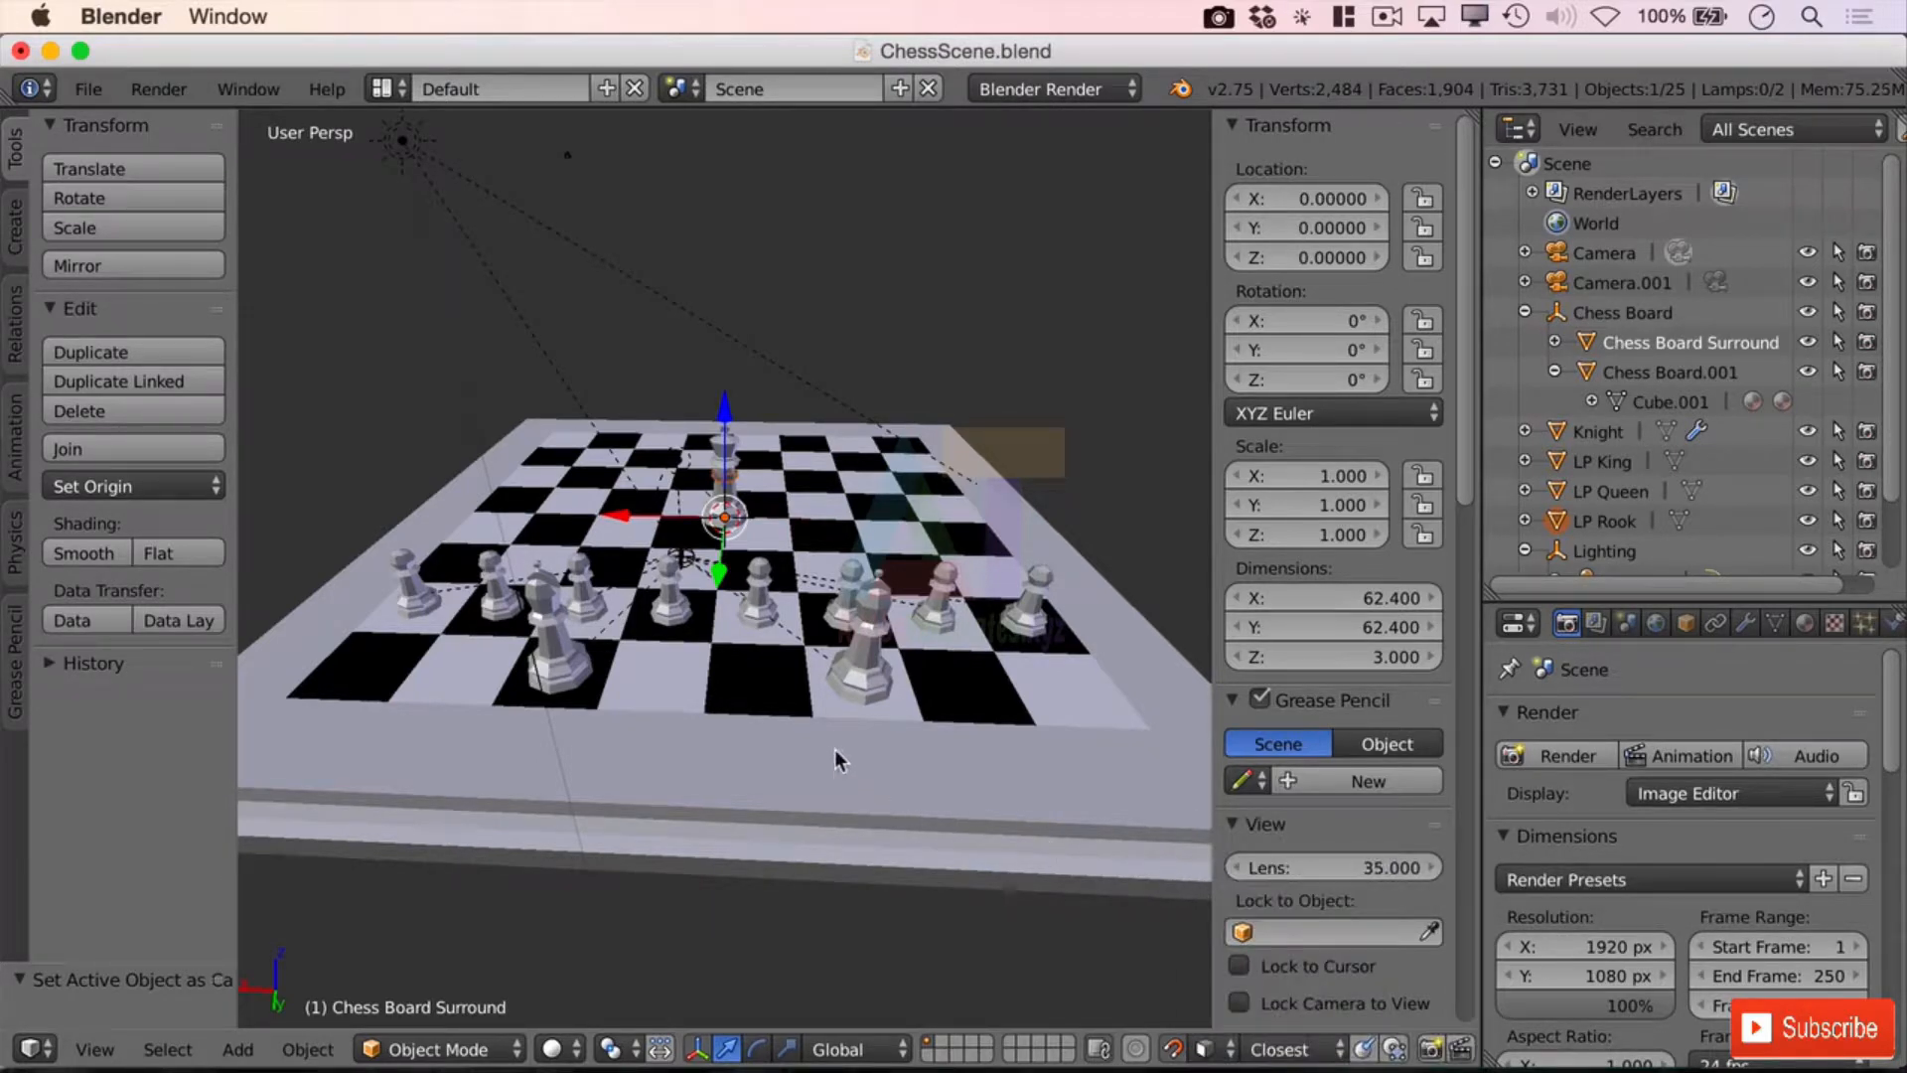
key("g")
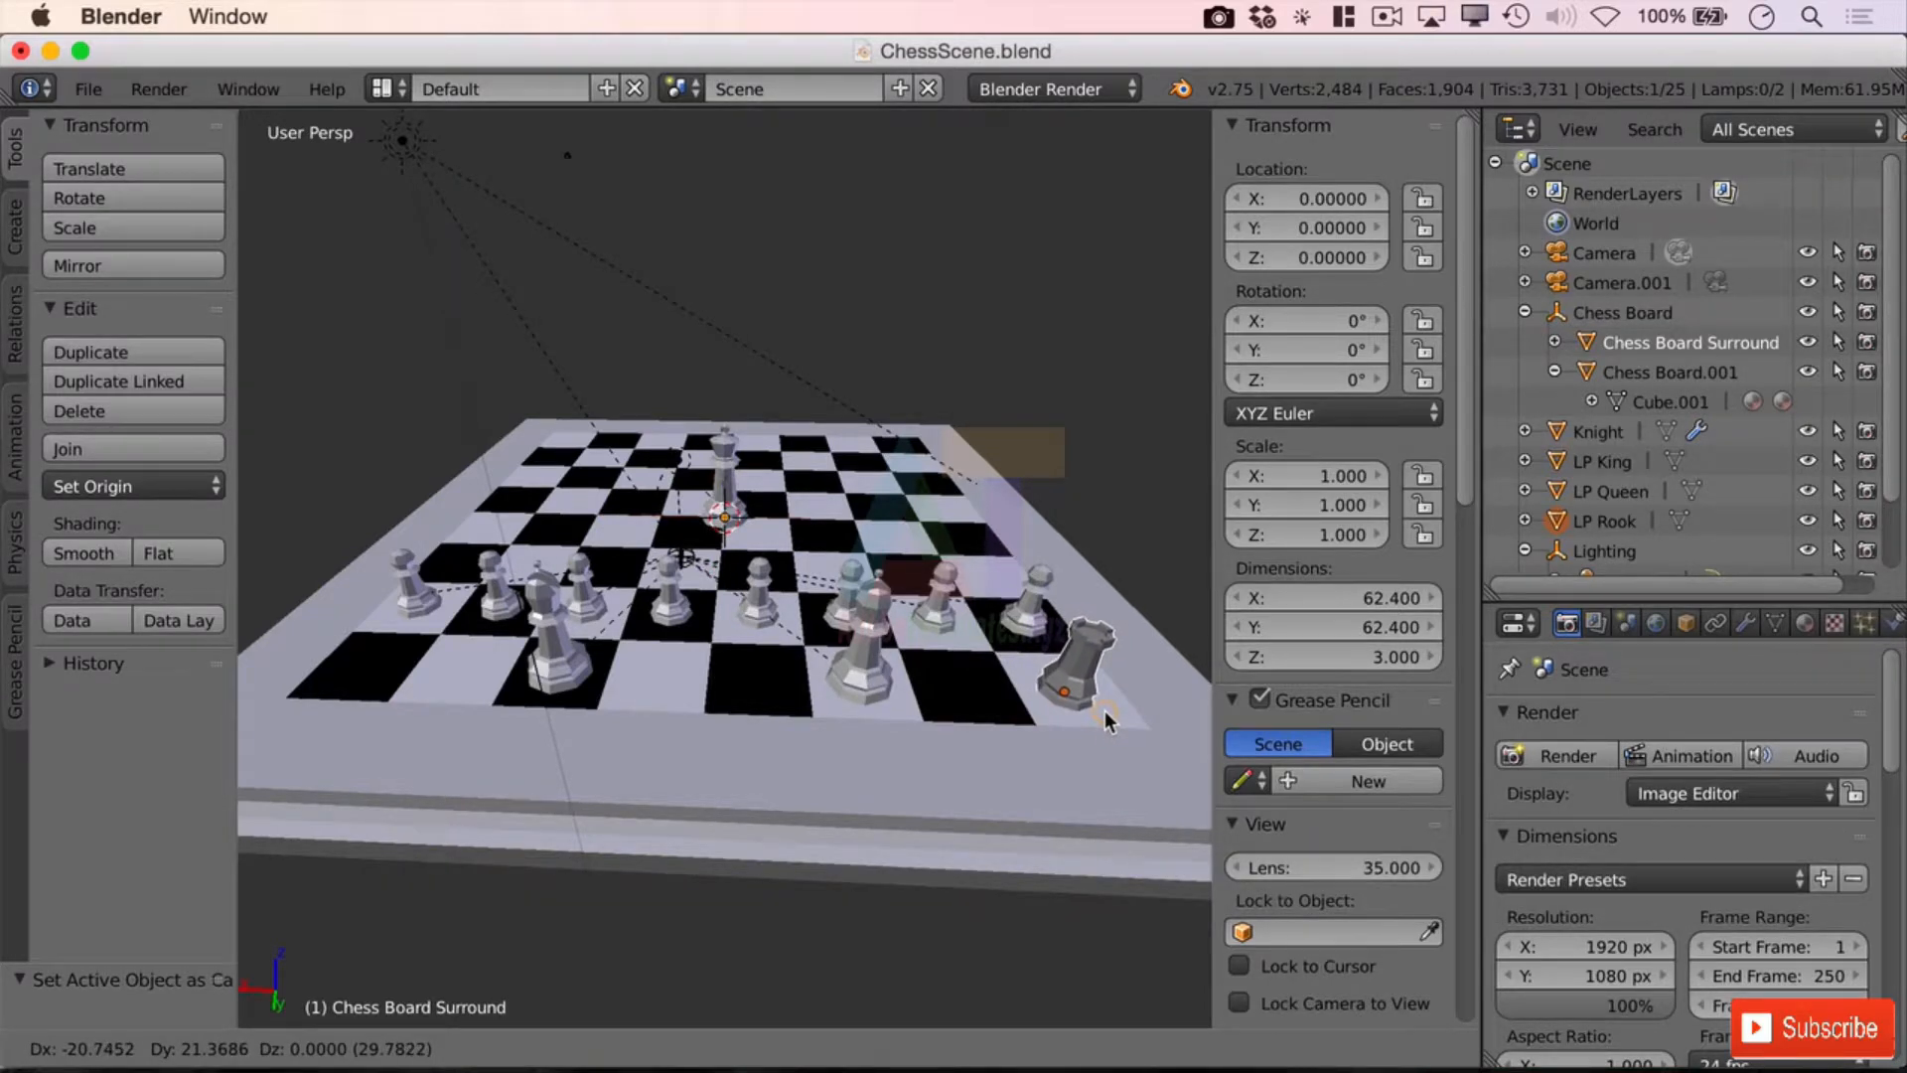
key("Escape")
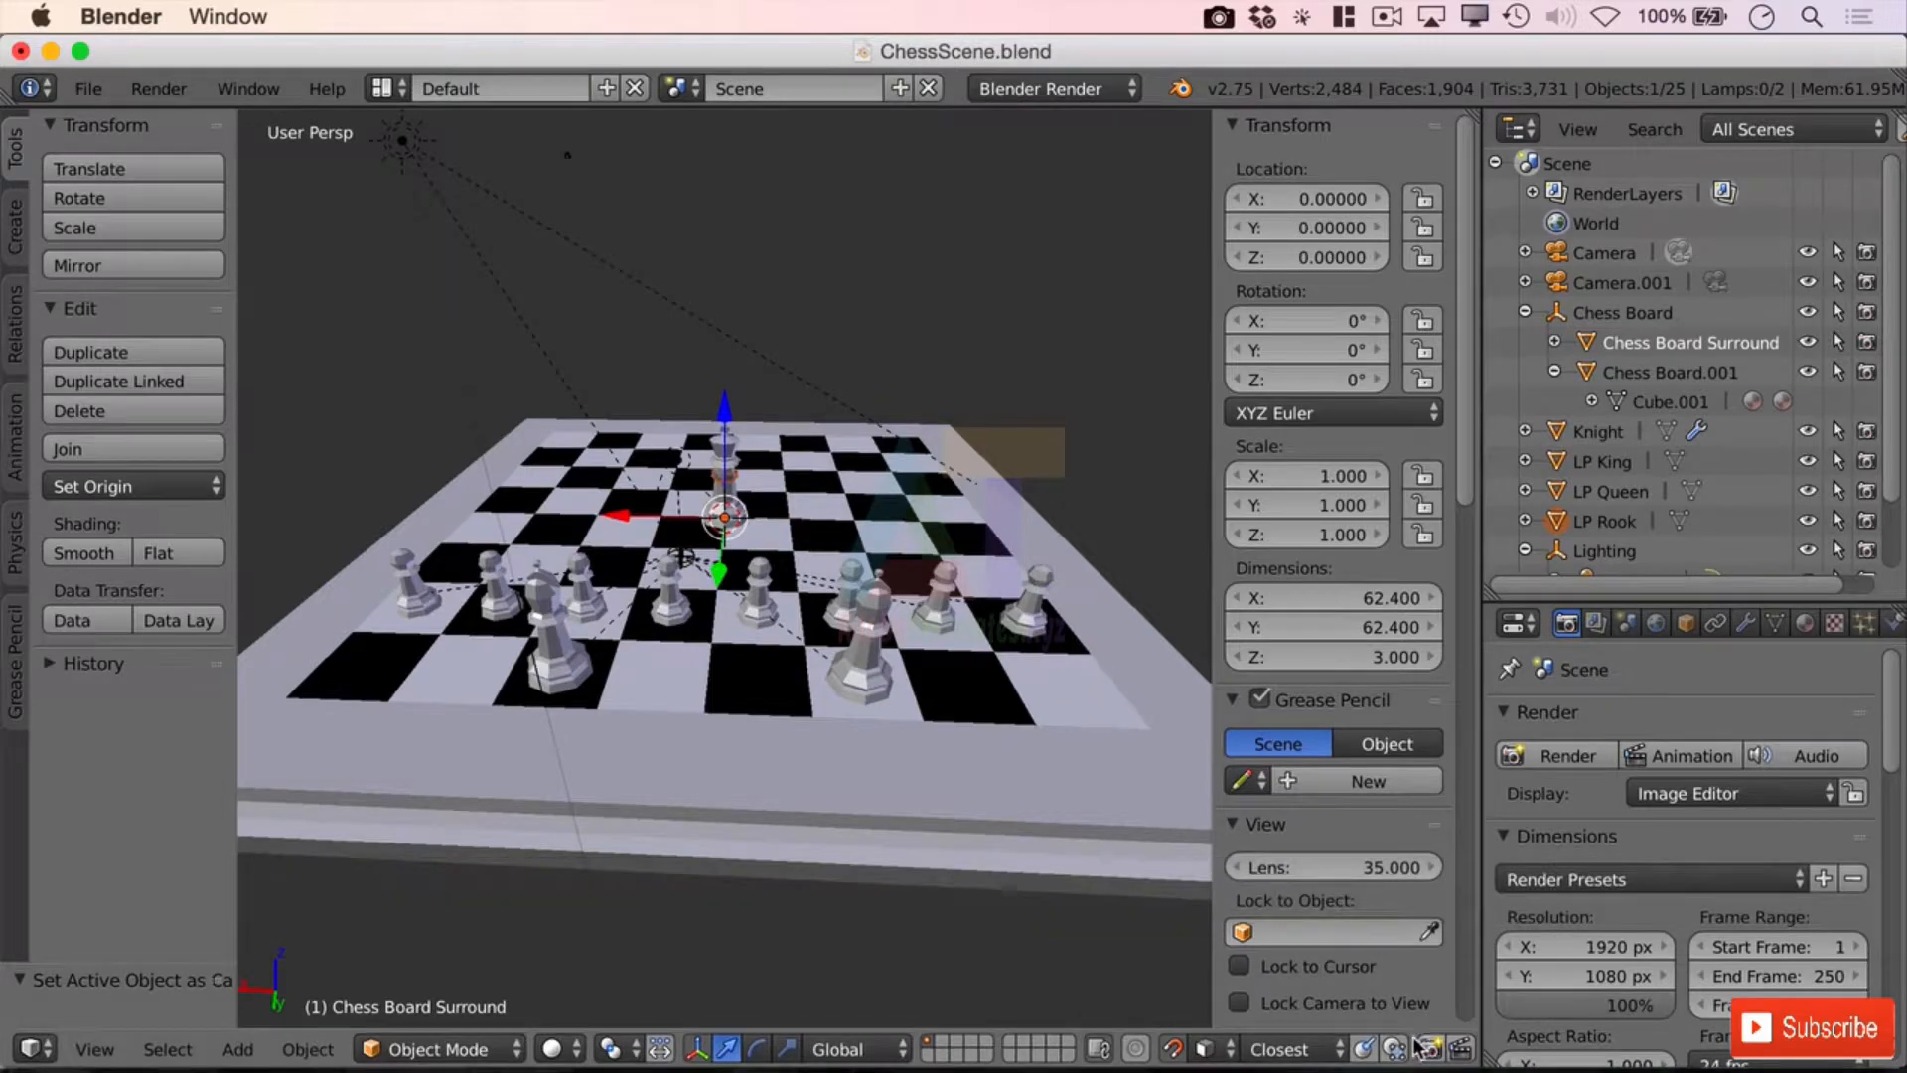
left_click(1210, 1049)
left_click(1299, 1013)
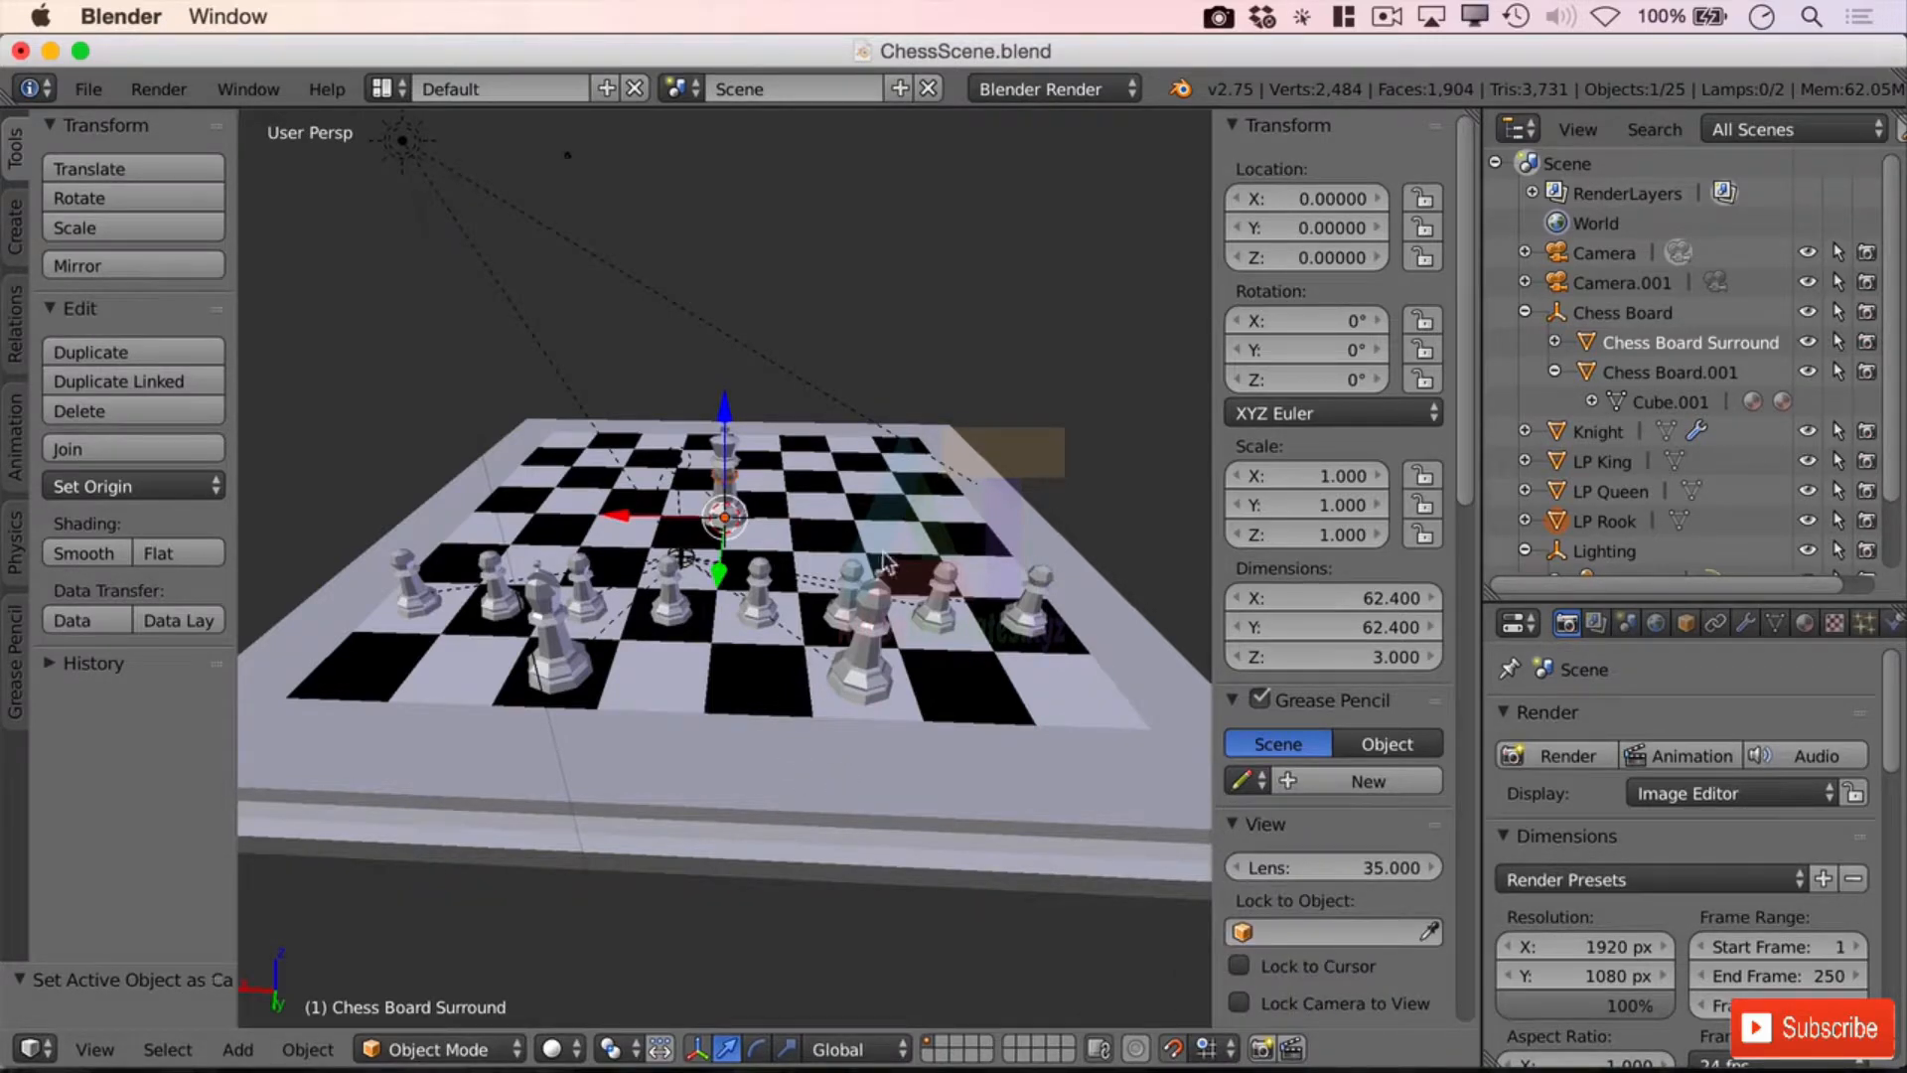
Step: Move the rook, with the Z axis locked, onto the near corner square at X -21, Y 21
key("g")
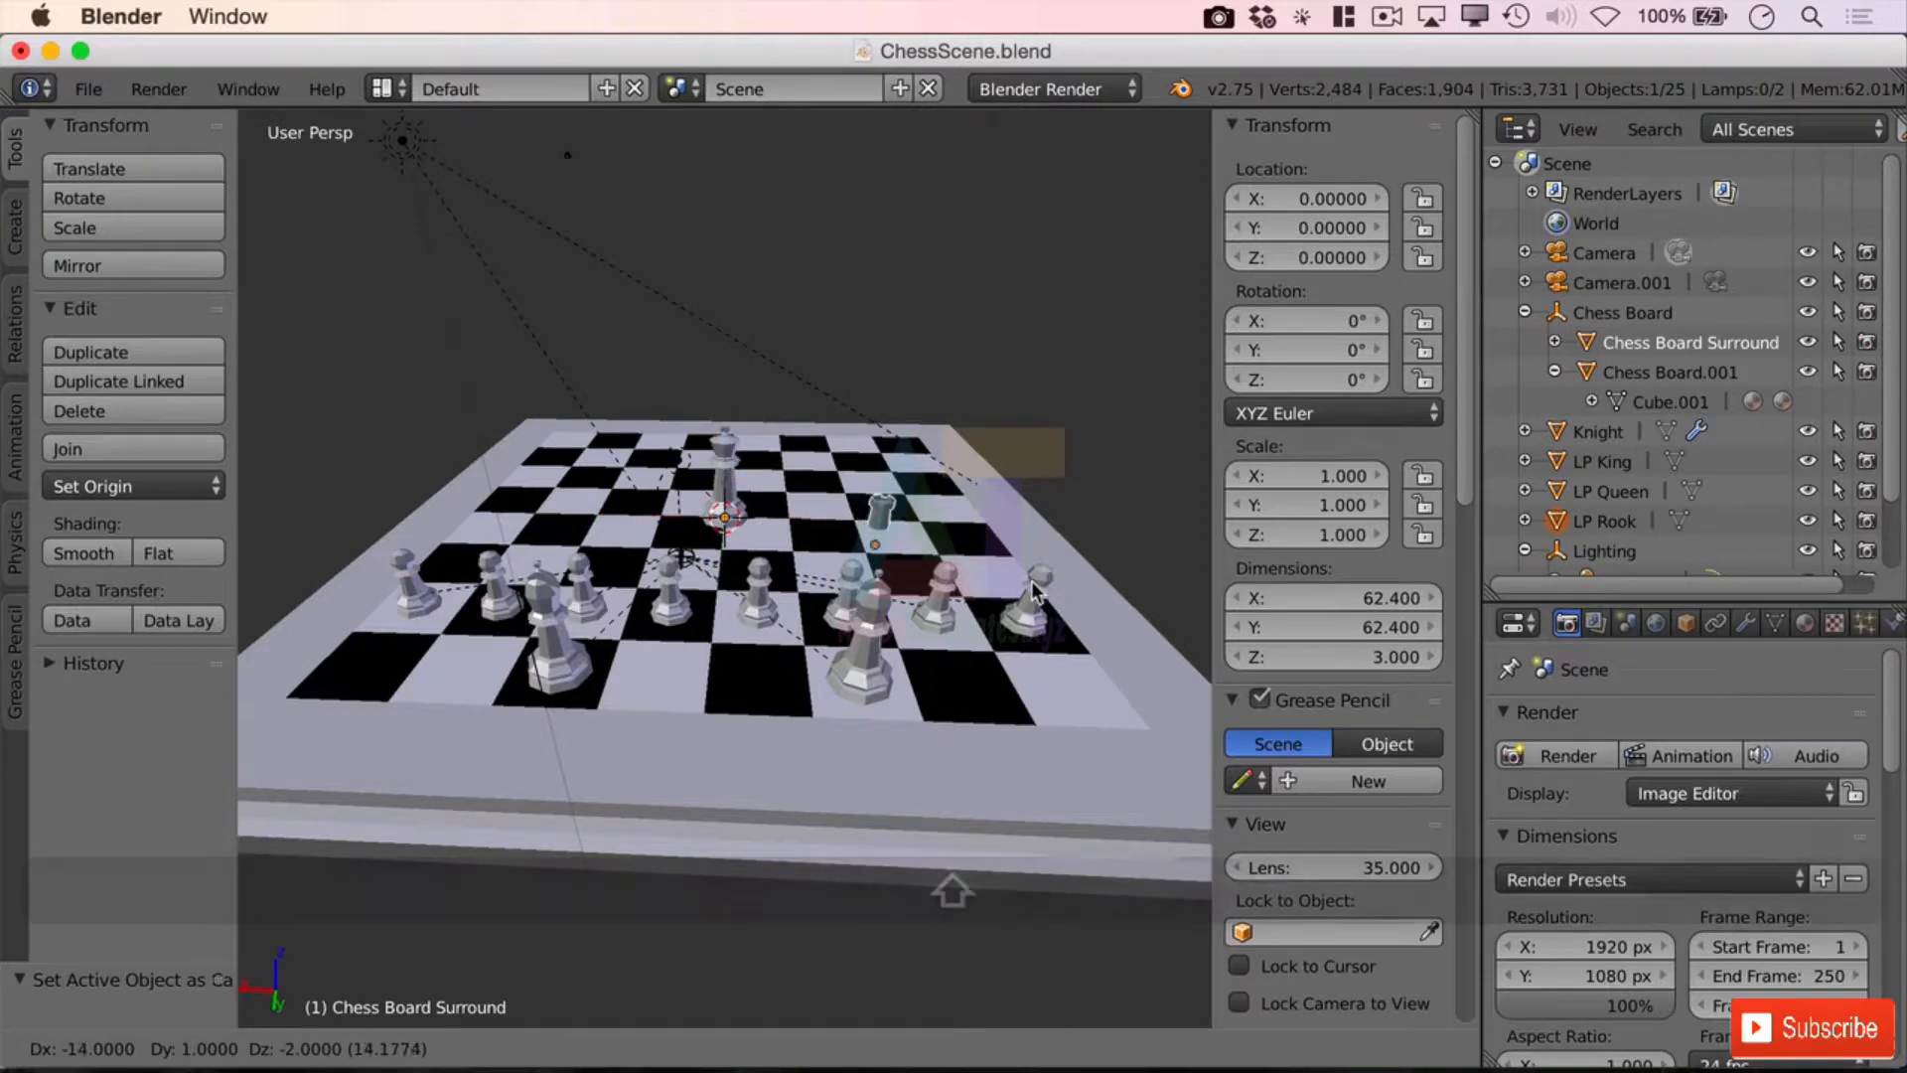
key("shift+z")
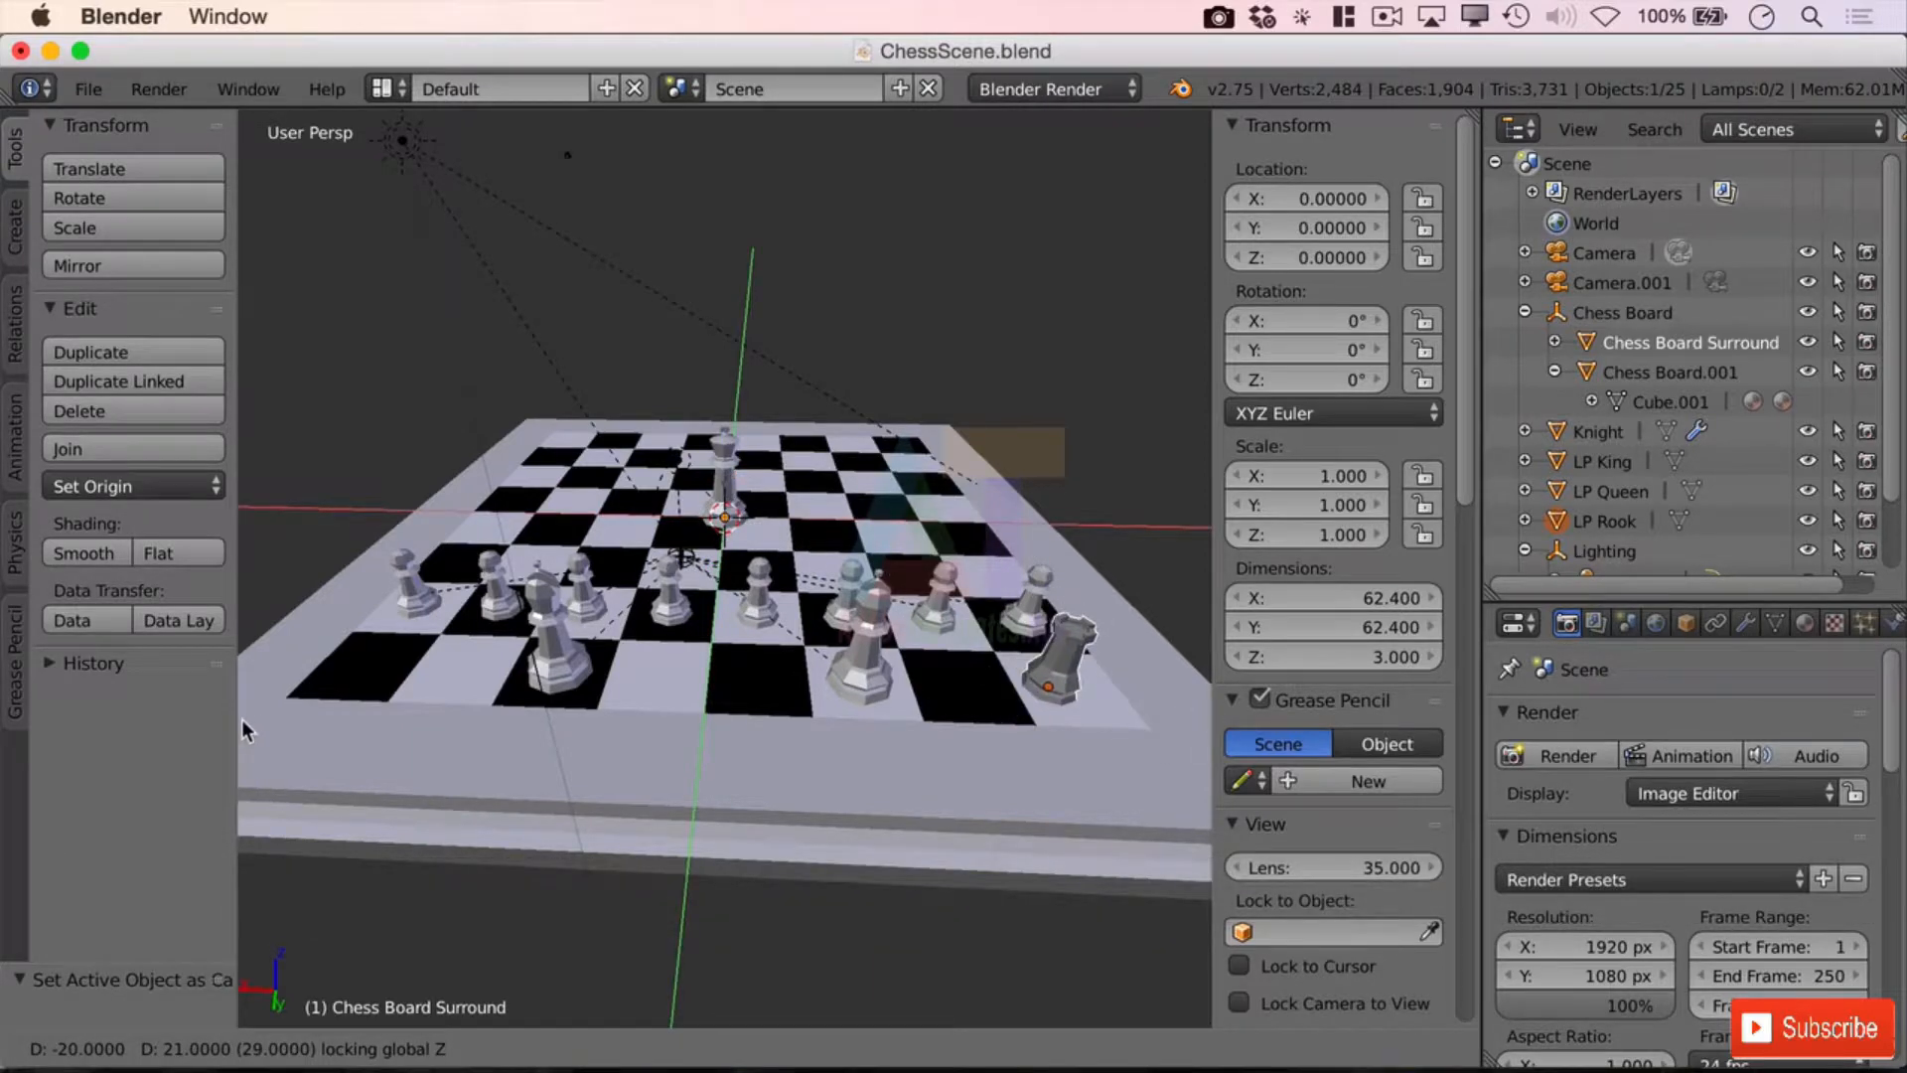
left_click(253, 719)
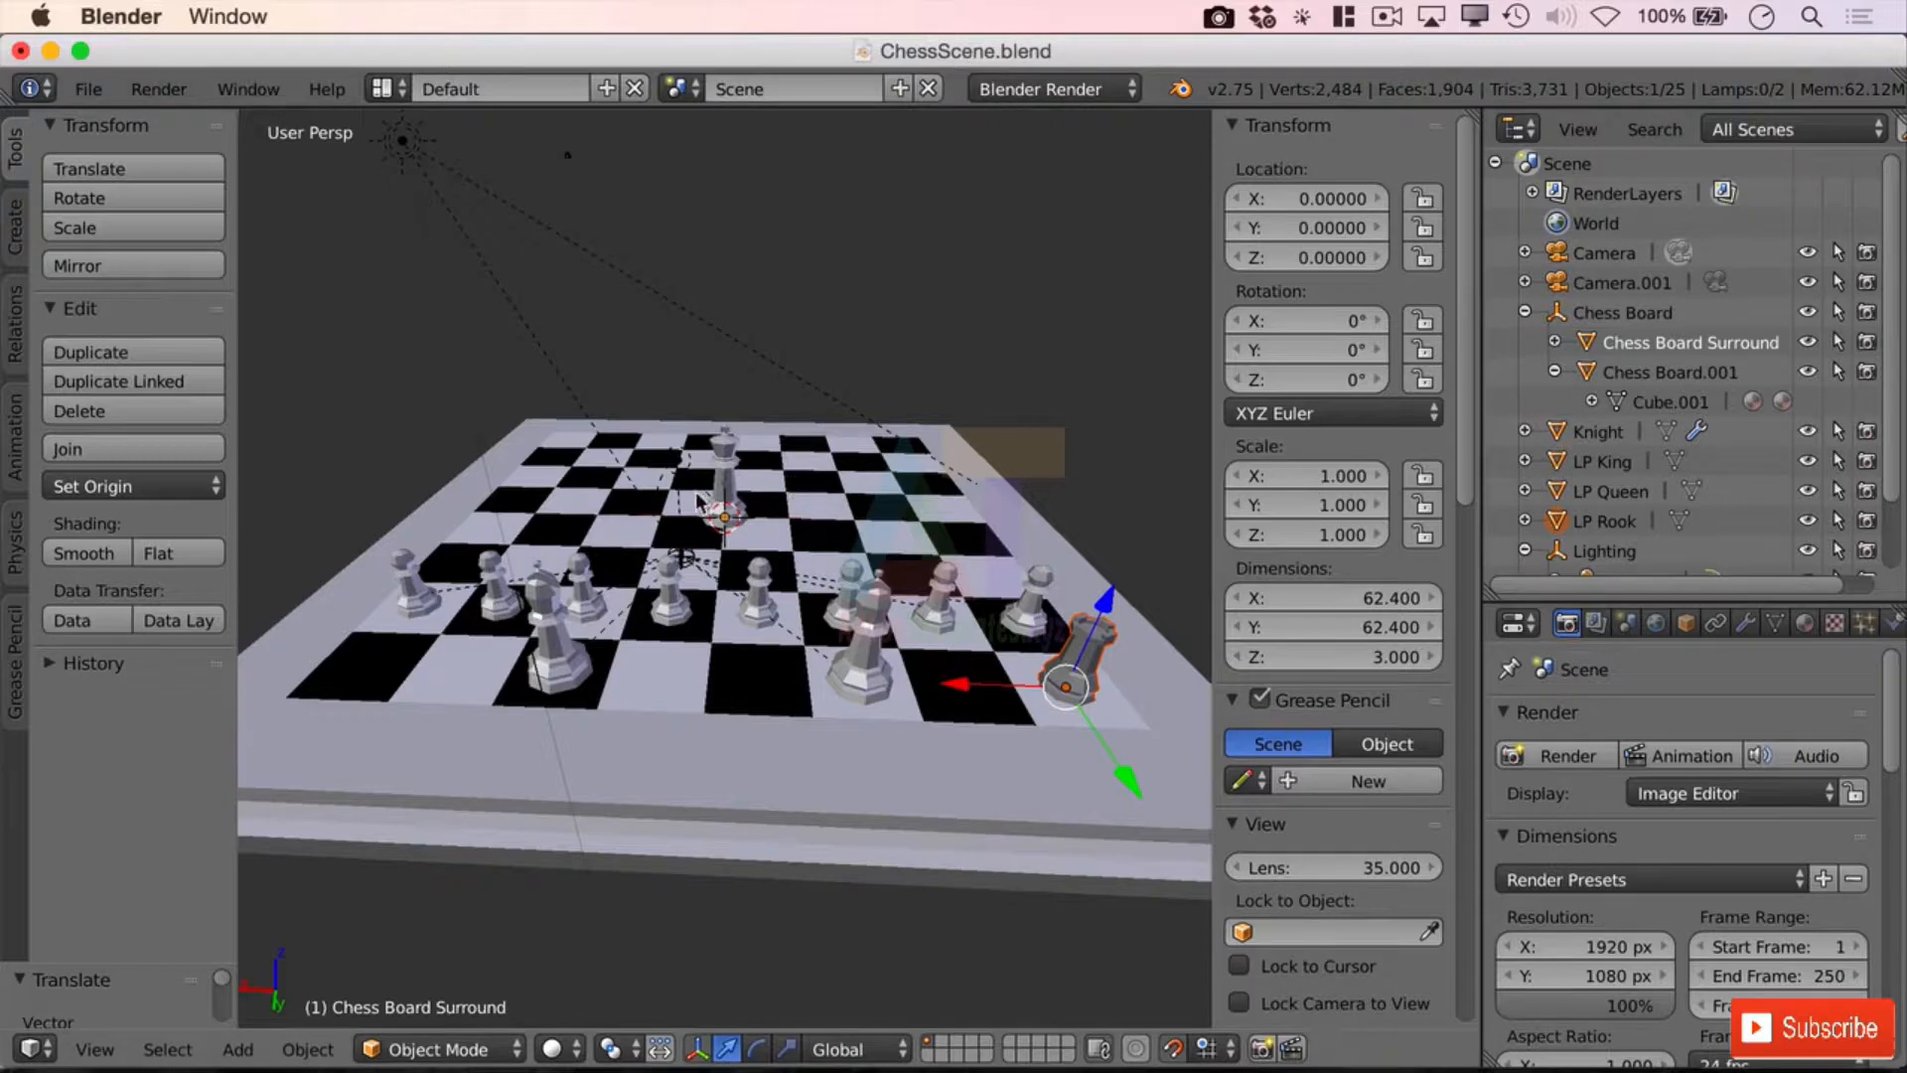
Step: Move the LP King, with the Z axis locked, onto its back-row square at X -3, Y 21
right_click(733, 469)
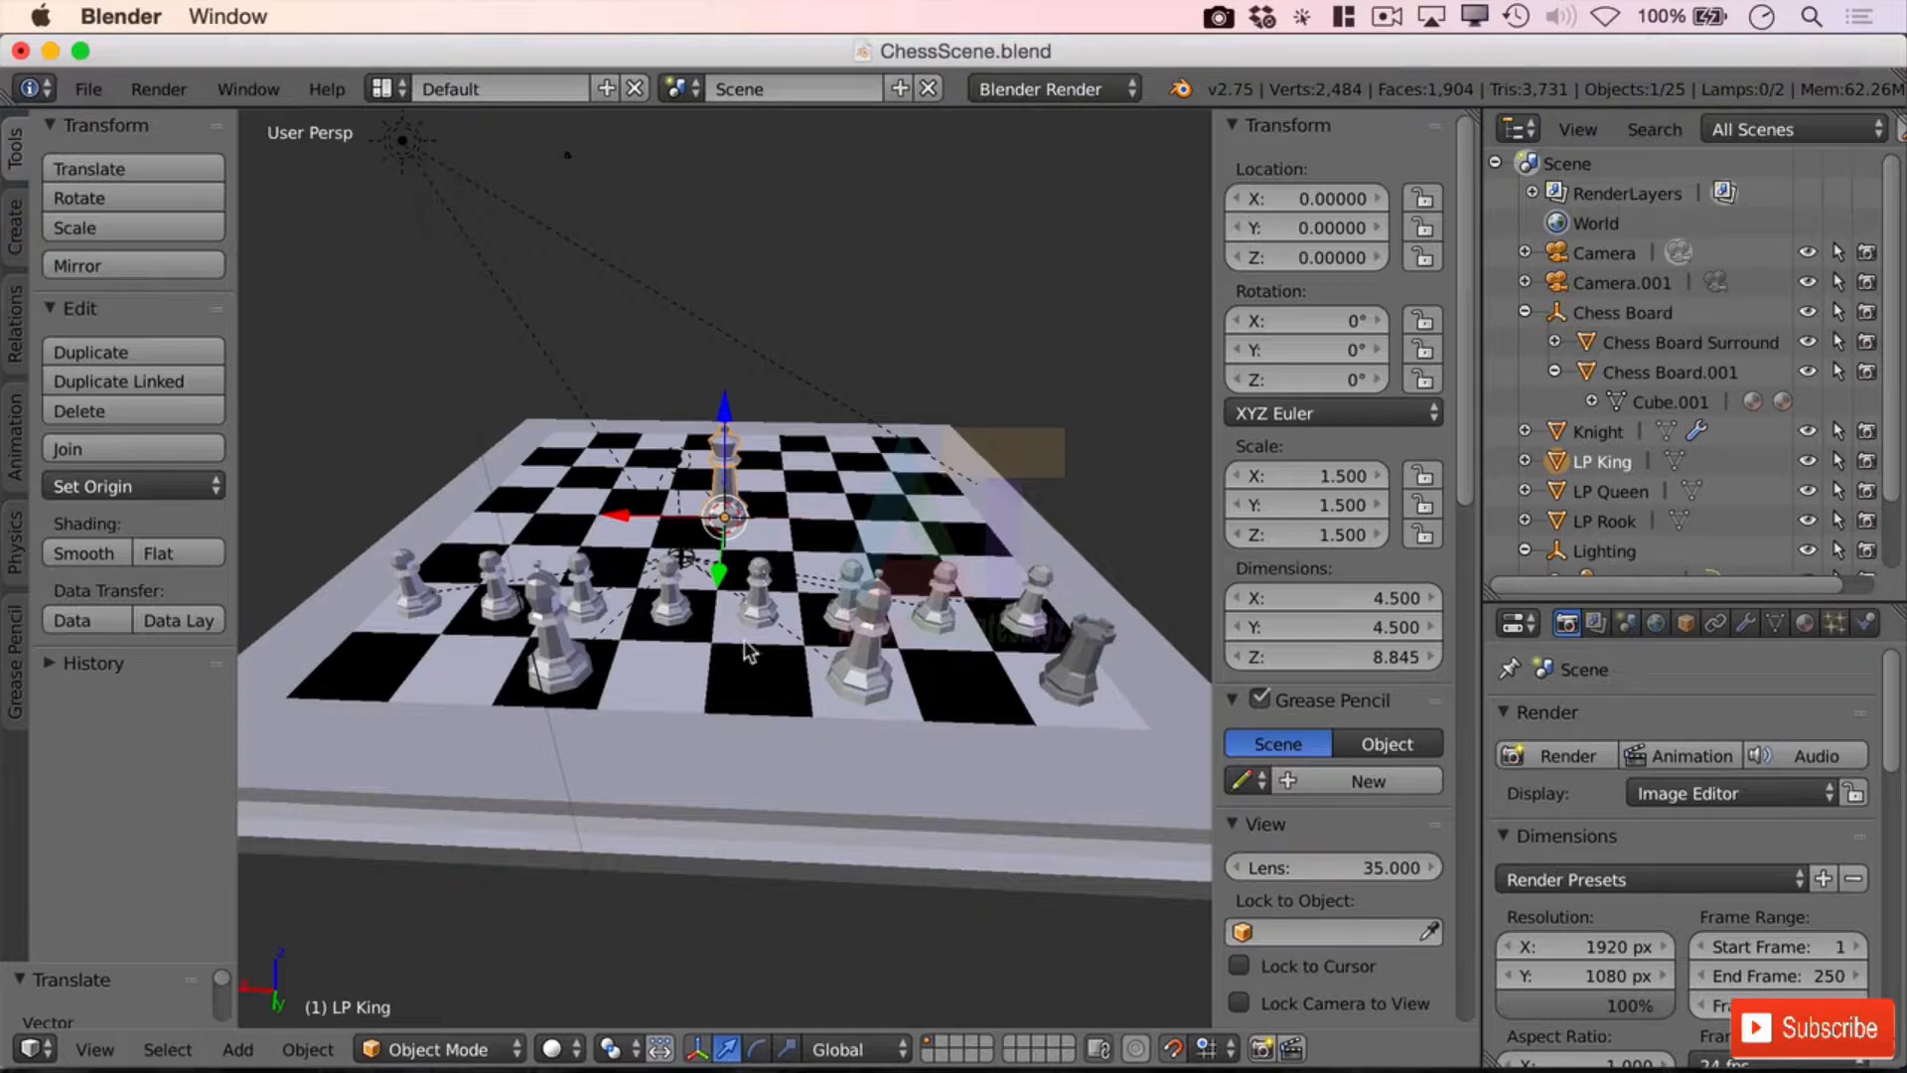
key("g")
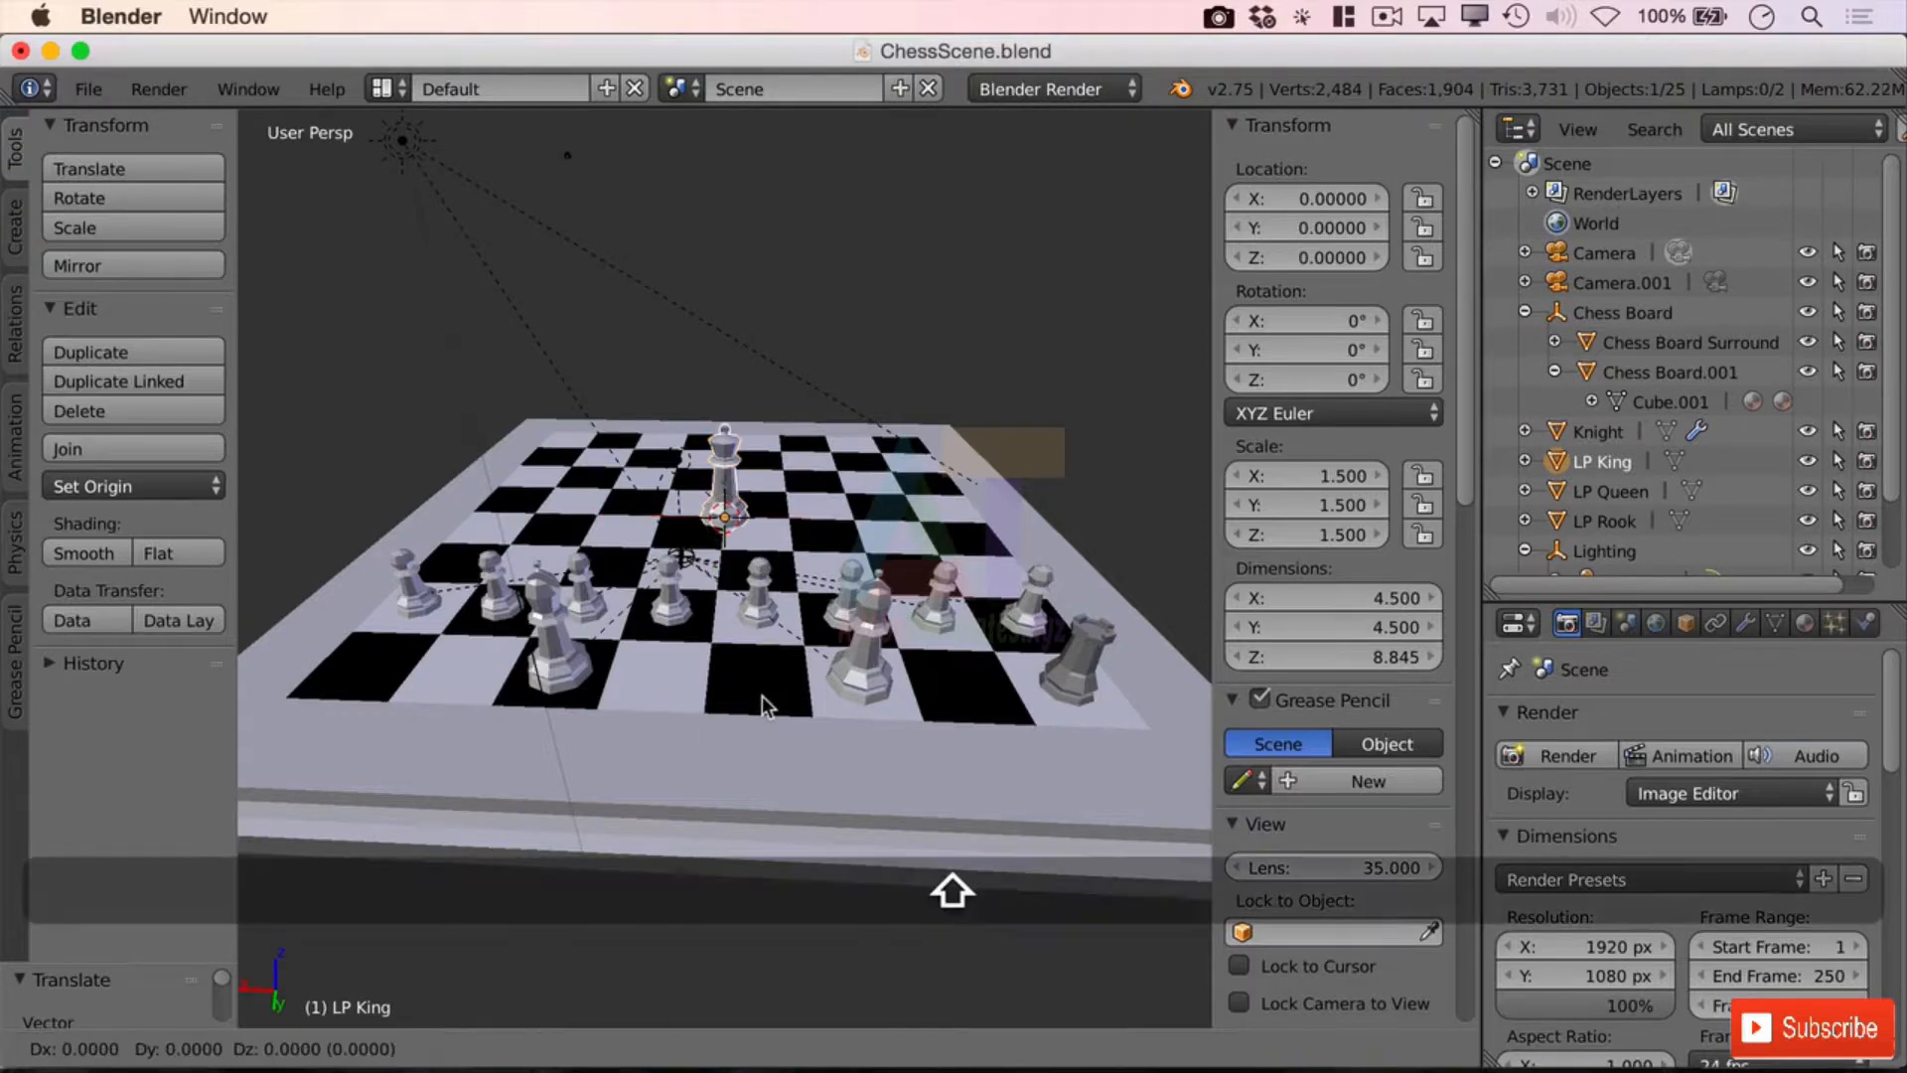
key("shift+z")
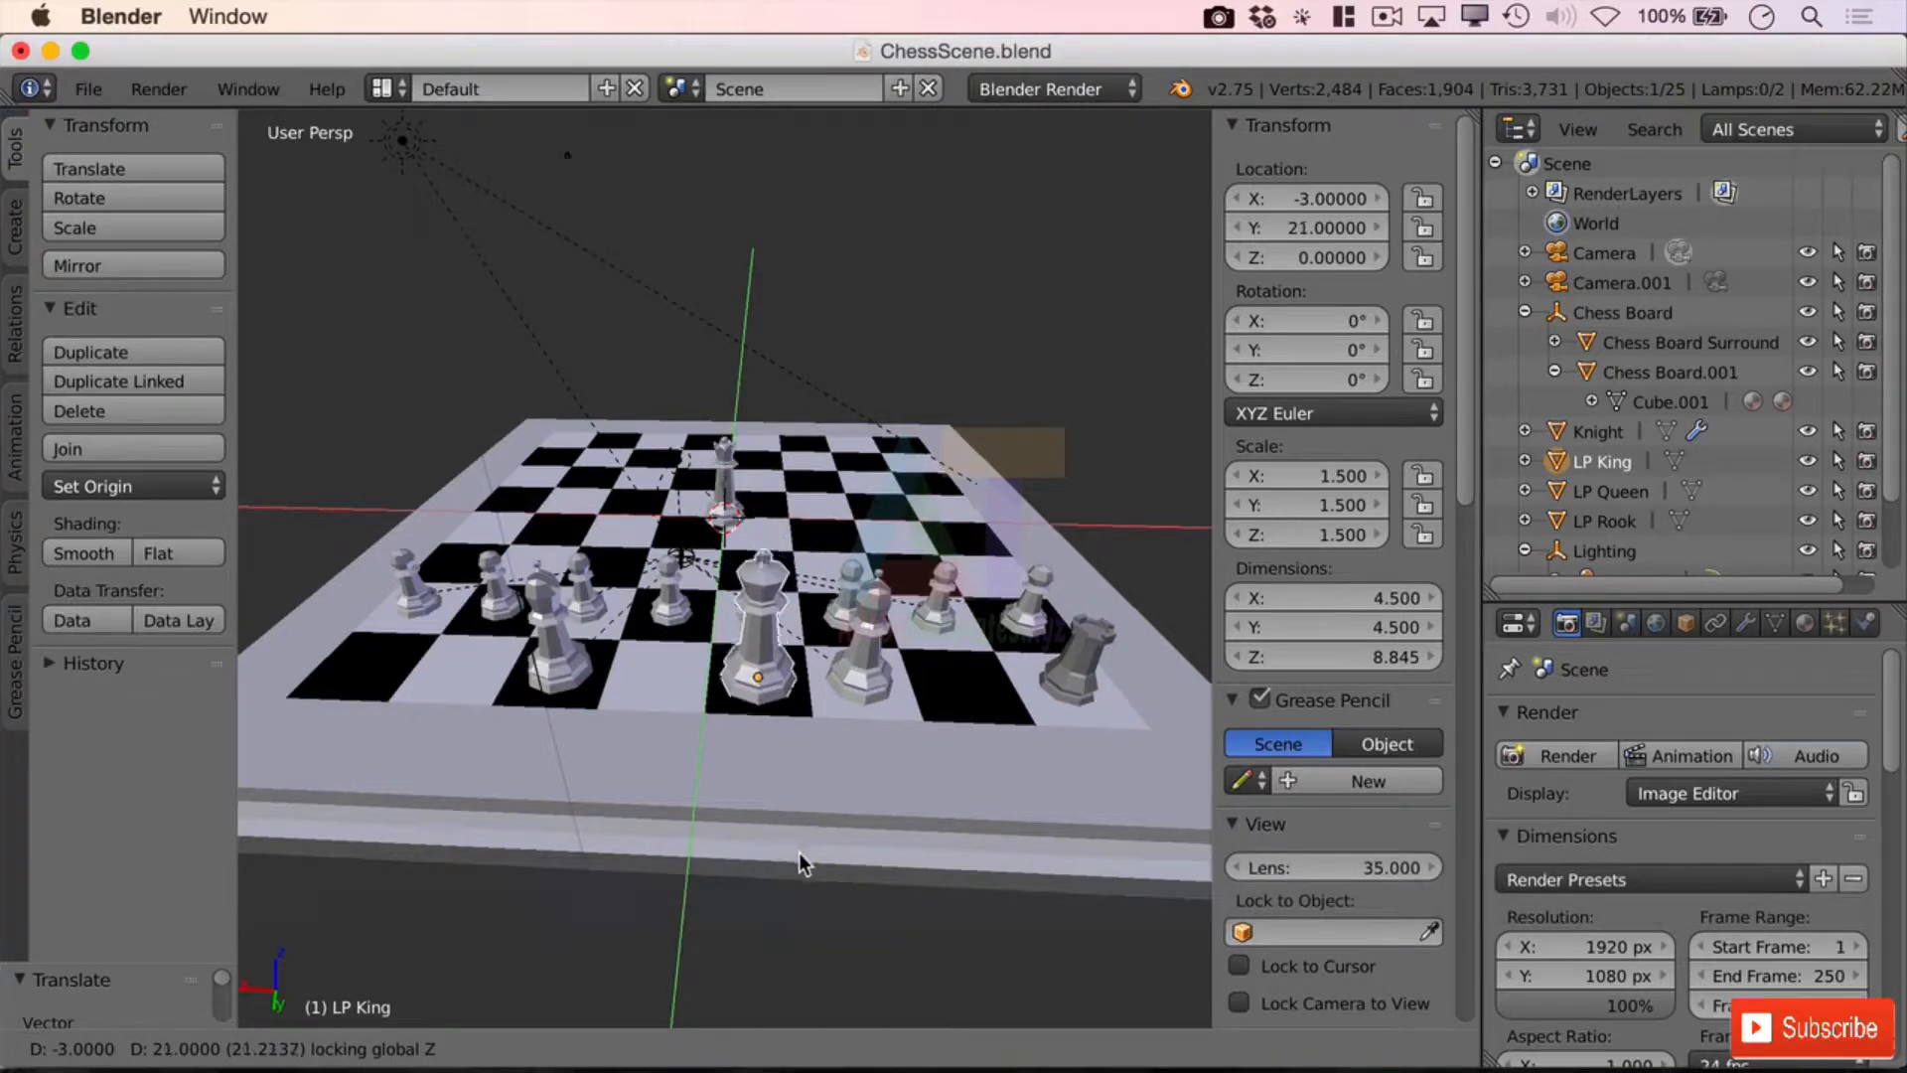
left_click(798, 852)
Step: Move the Knight, with the Z axis locked, onto the square beside the rook at X -15, Y 21
right_click(729, 463)
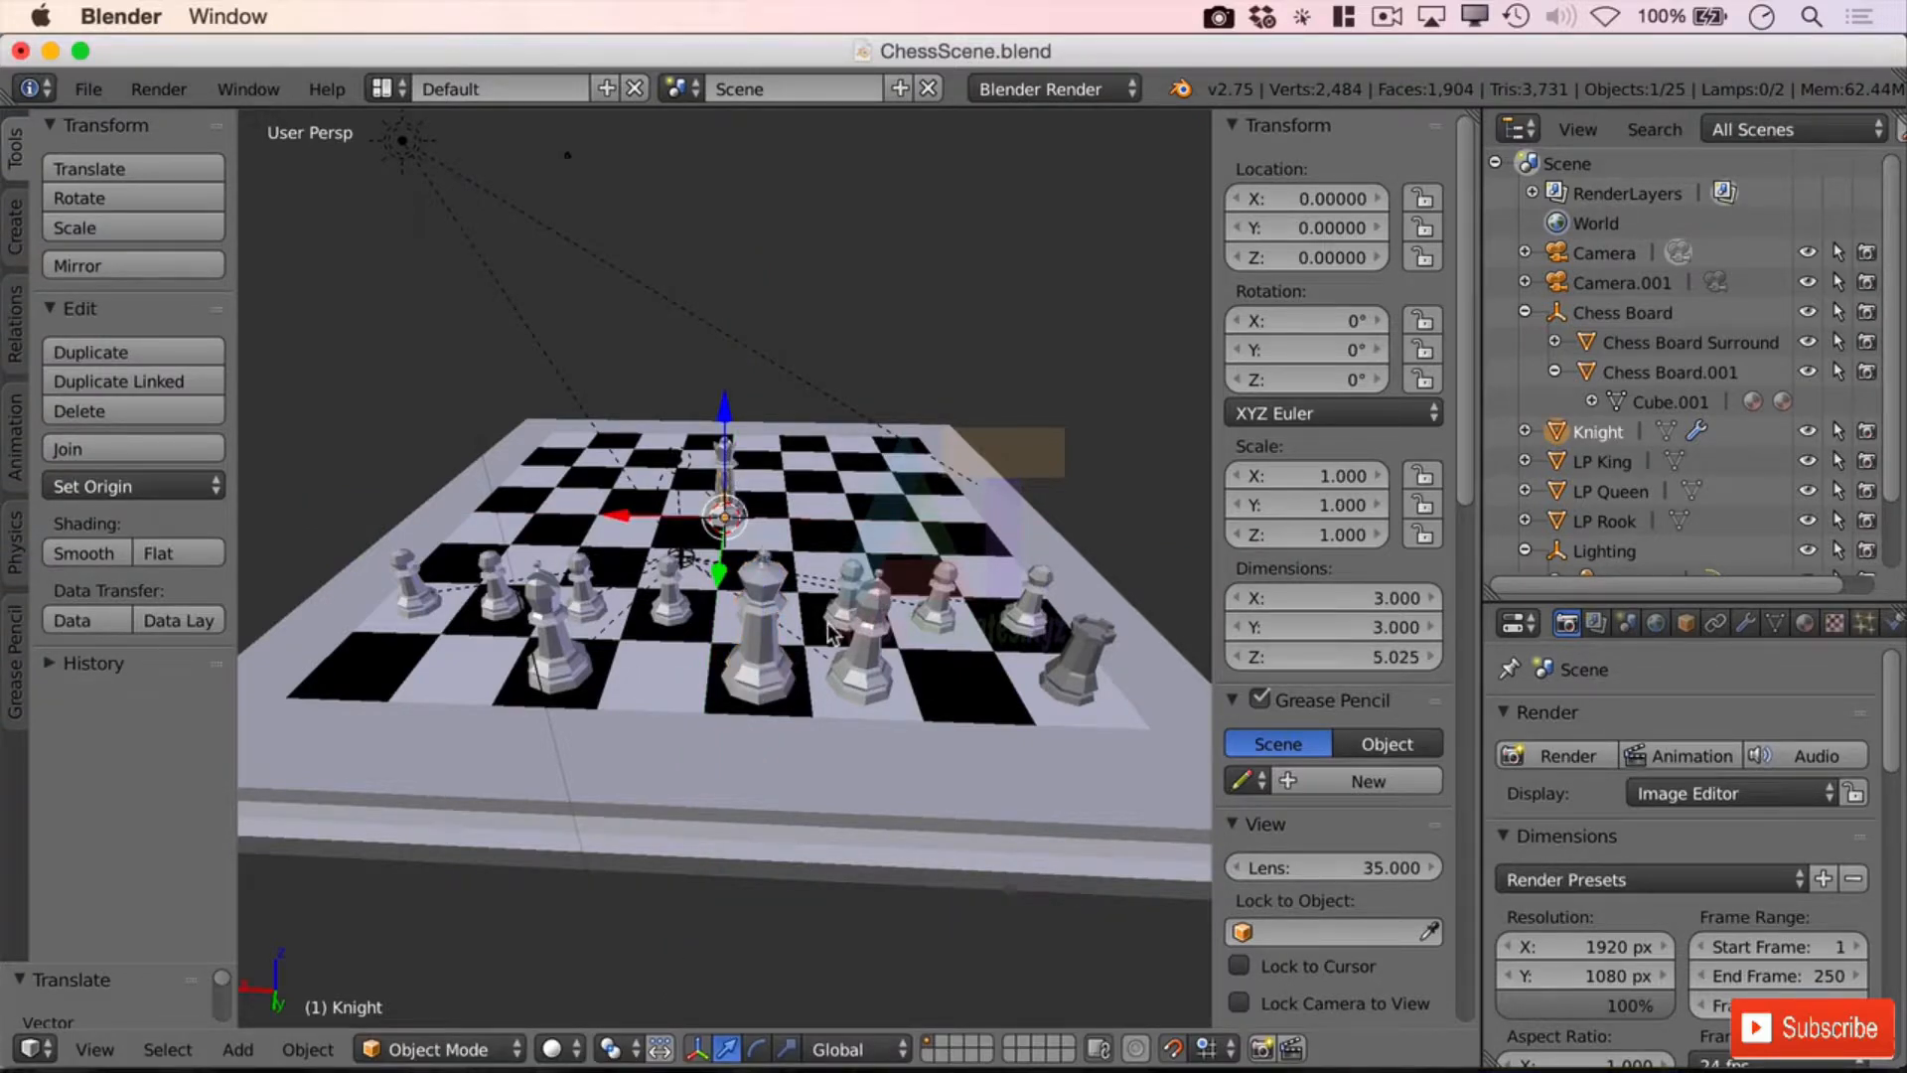
key("shift")
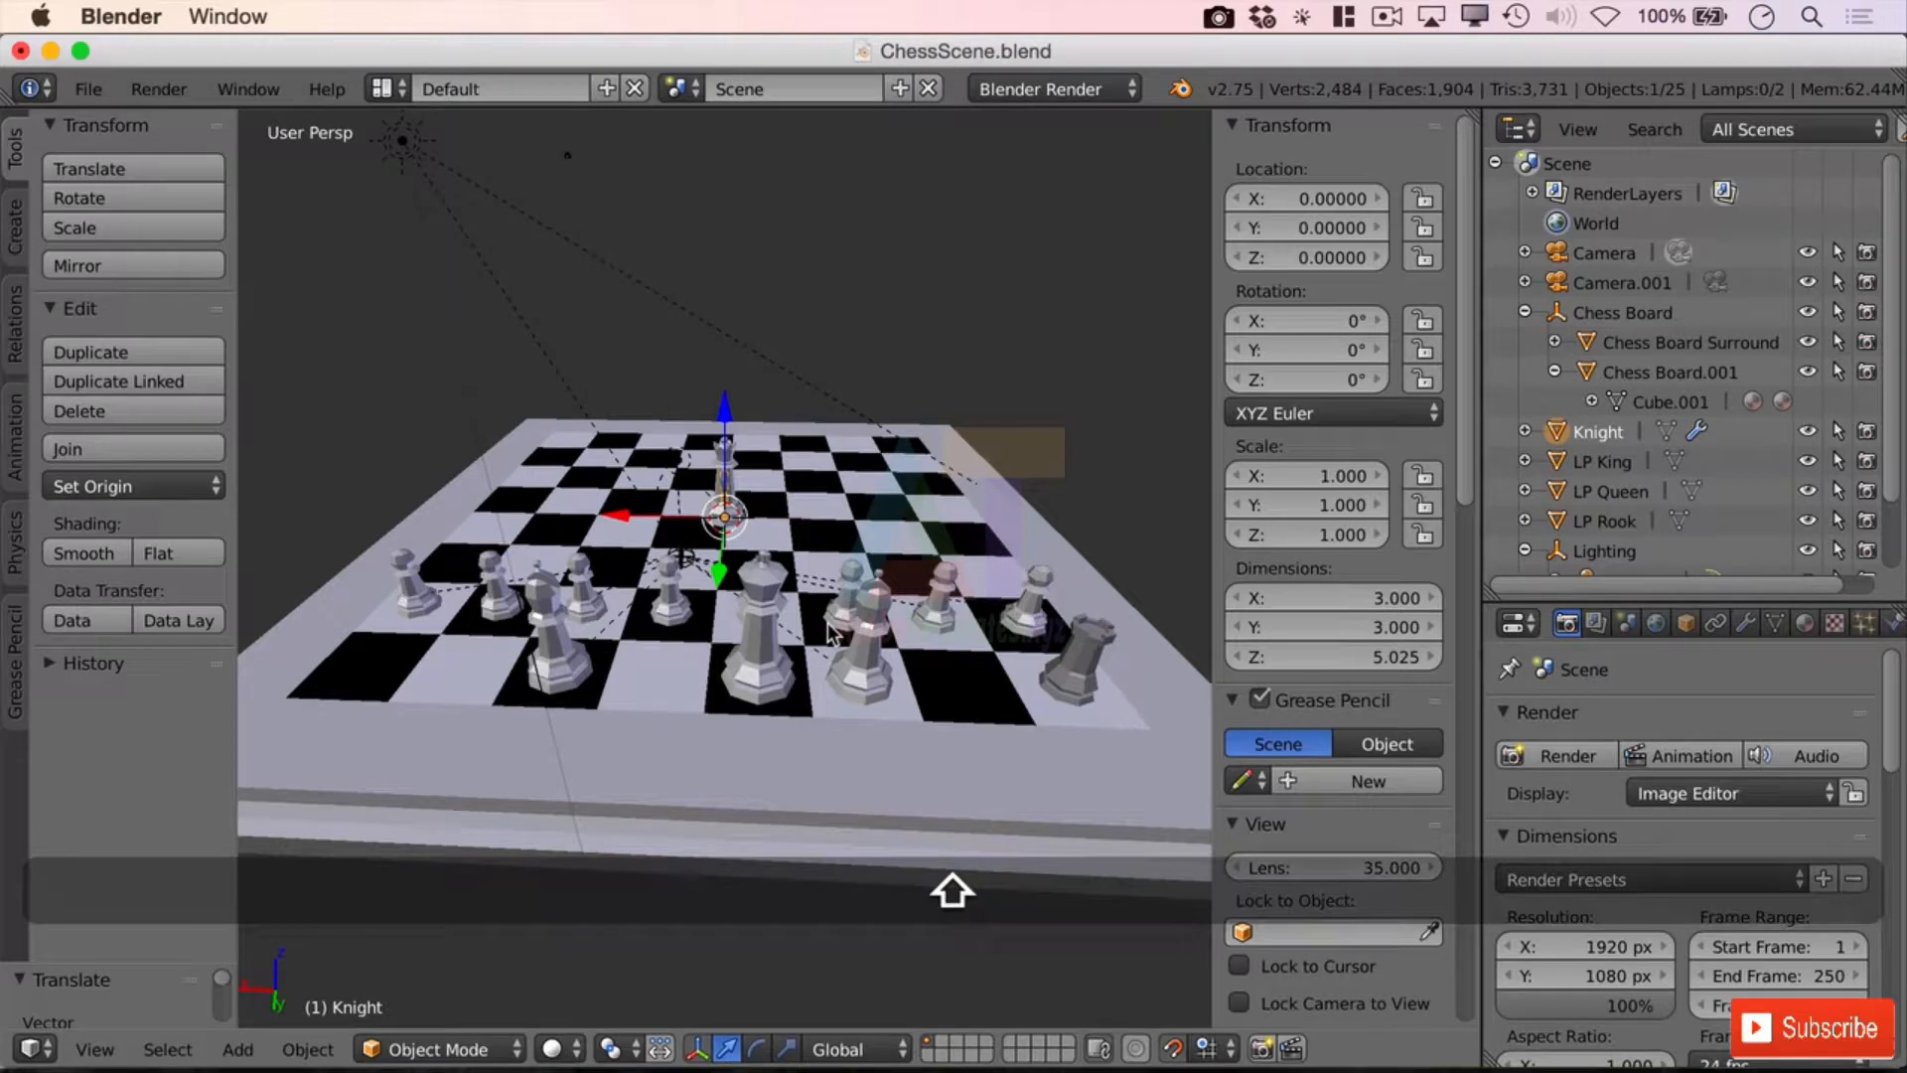
key("g")
key("shift+z")
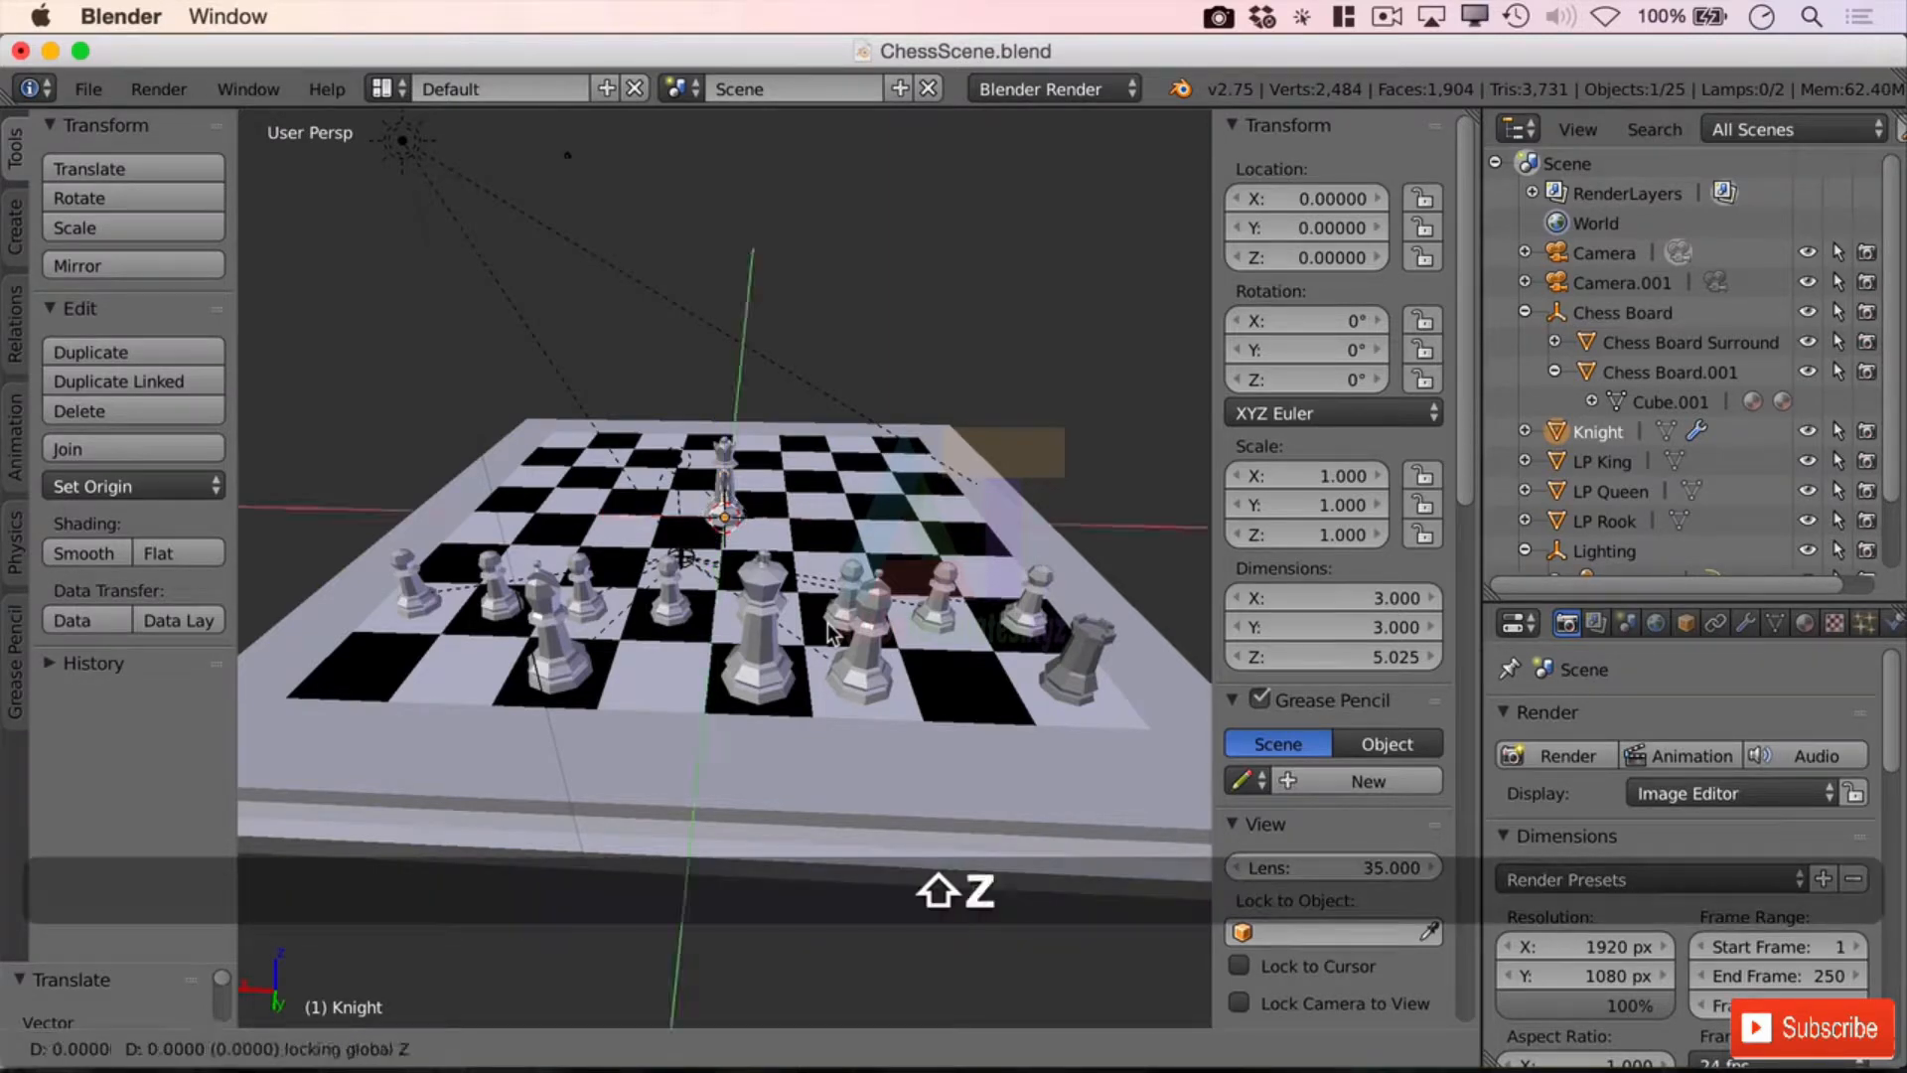
left_click(1071, 804)
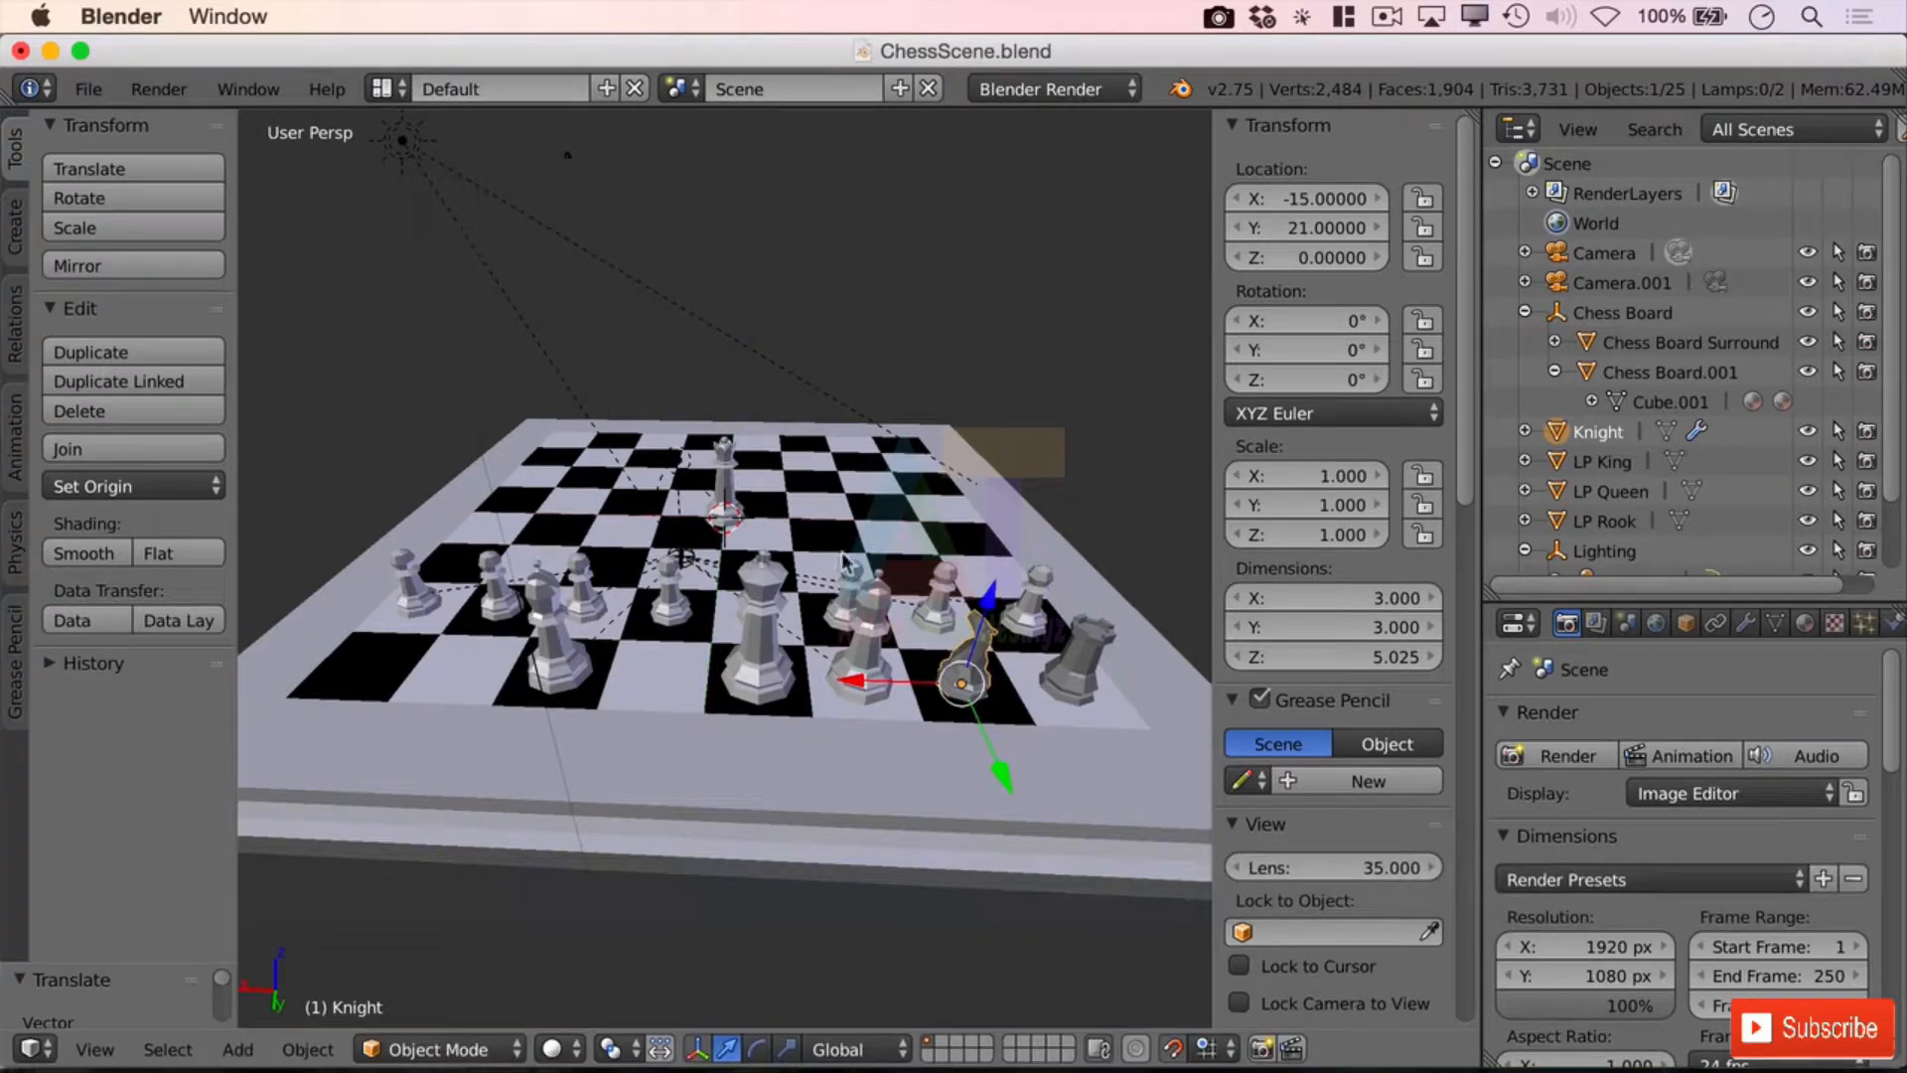
Step: Move the LP Queen, with the Z axis locked, onto the square beside the king at X 3, Y 21
right_click(726, 487)
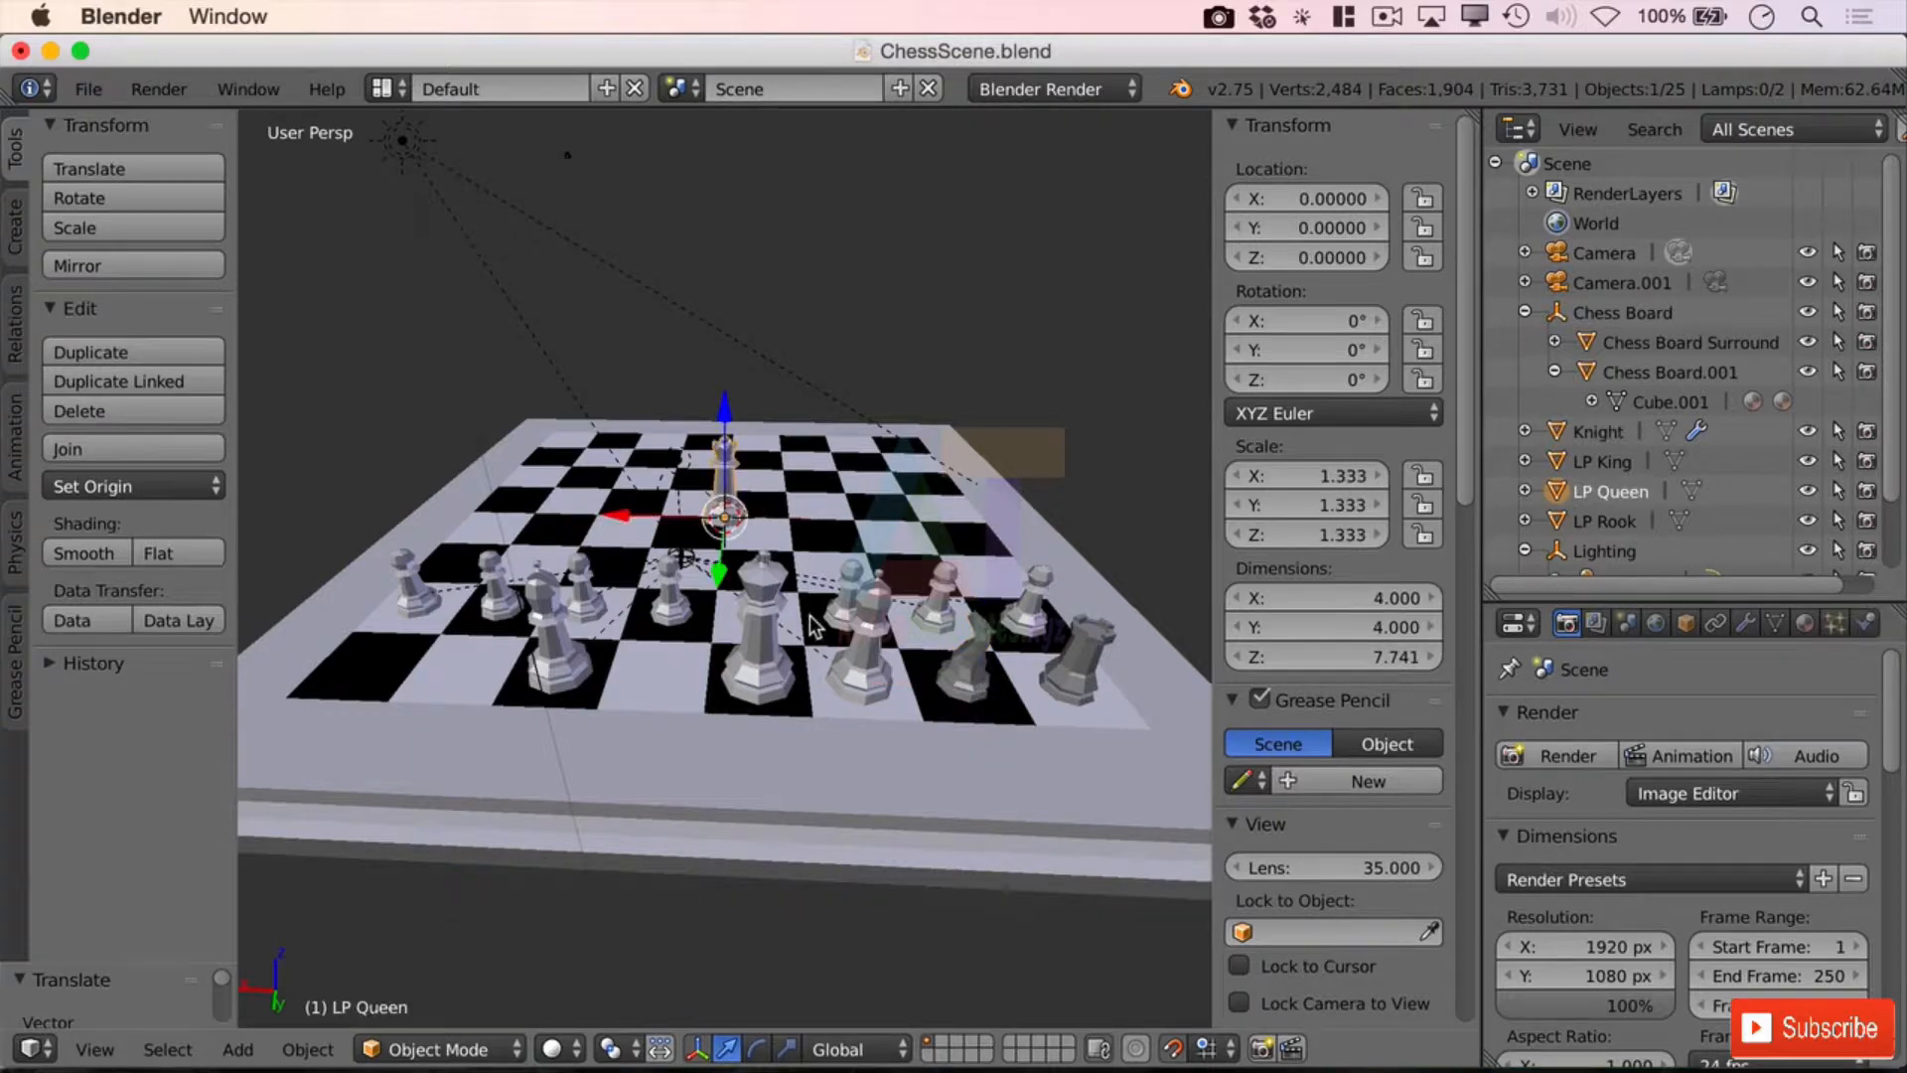
key("g")
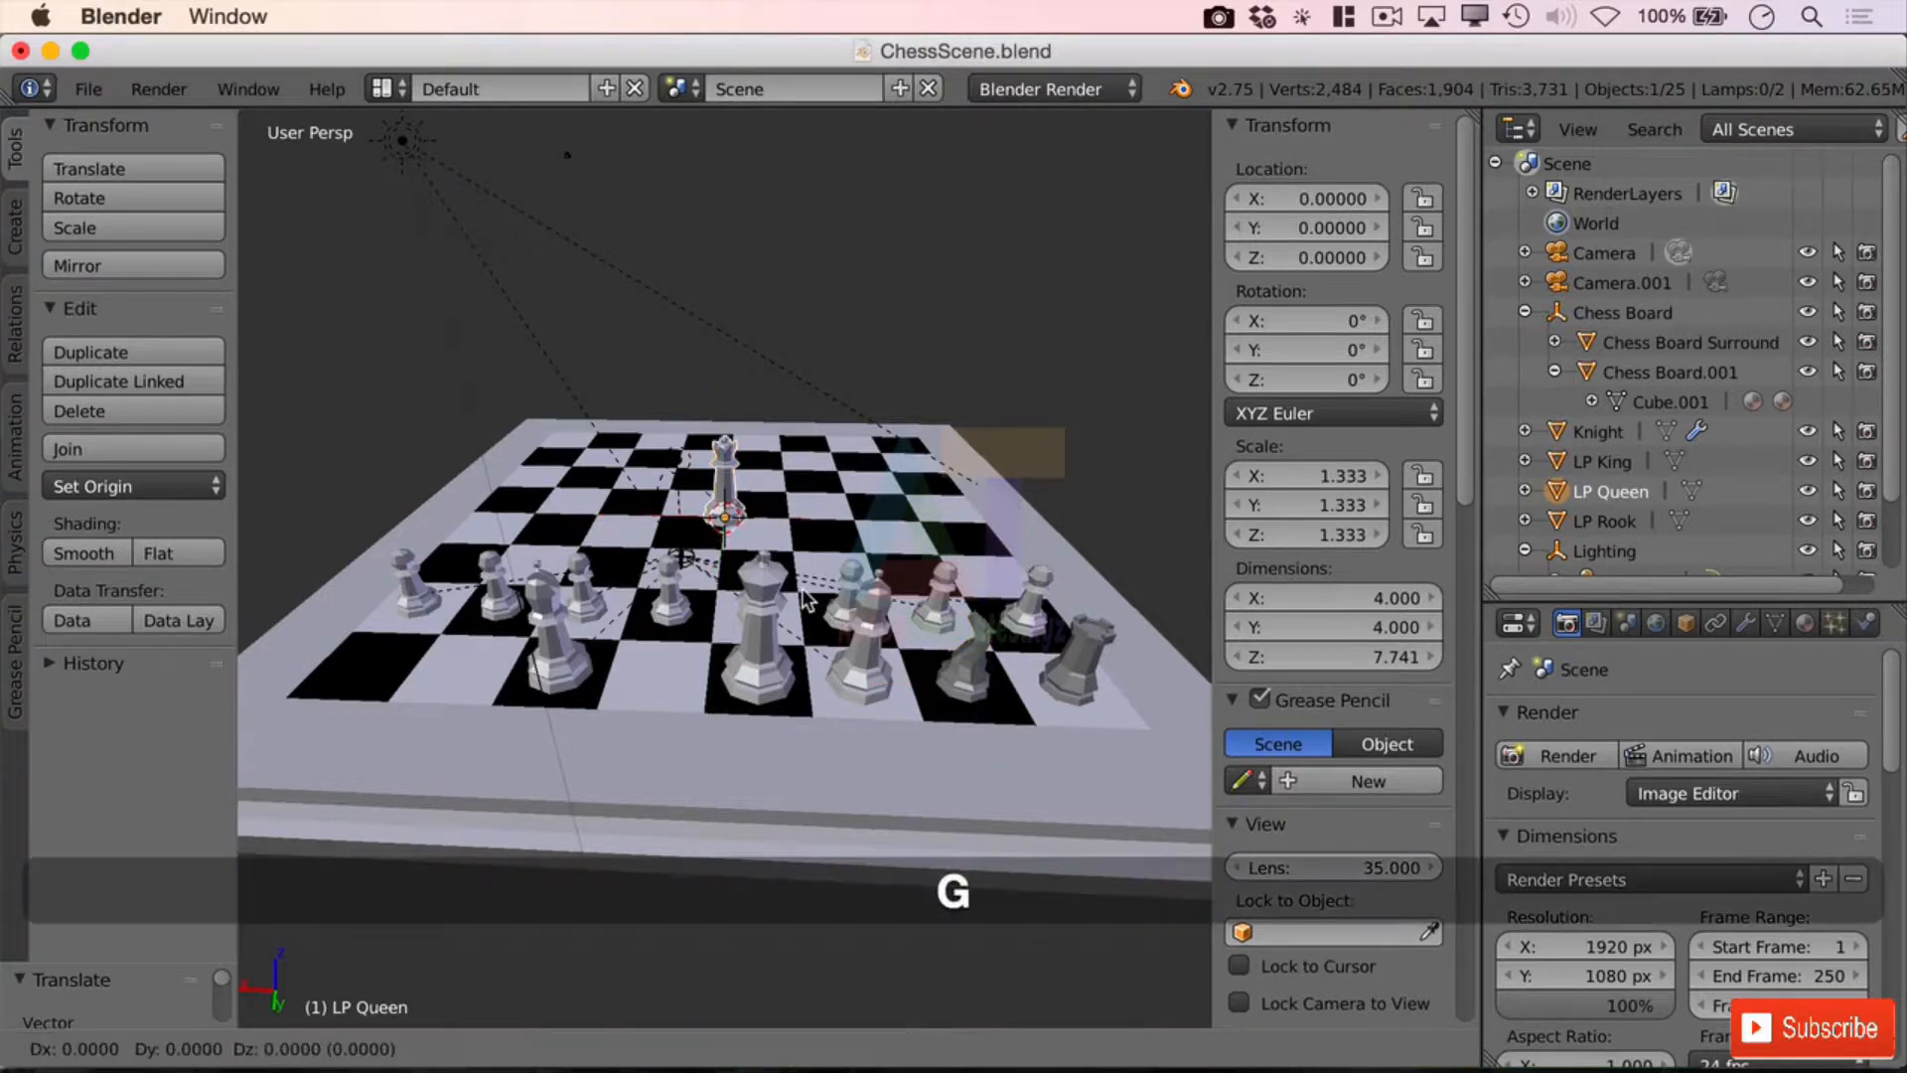
key("shift+z")
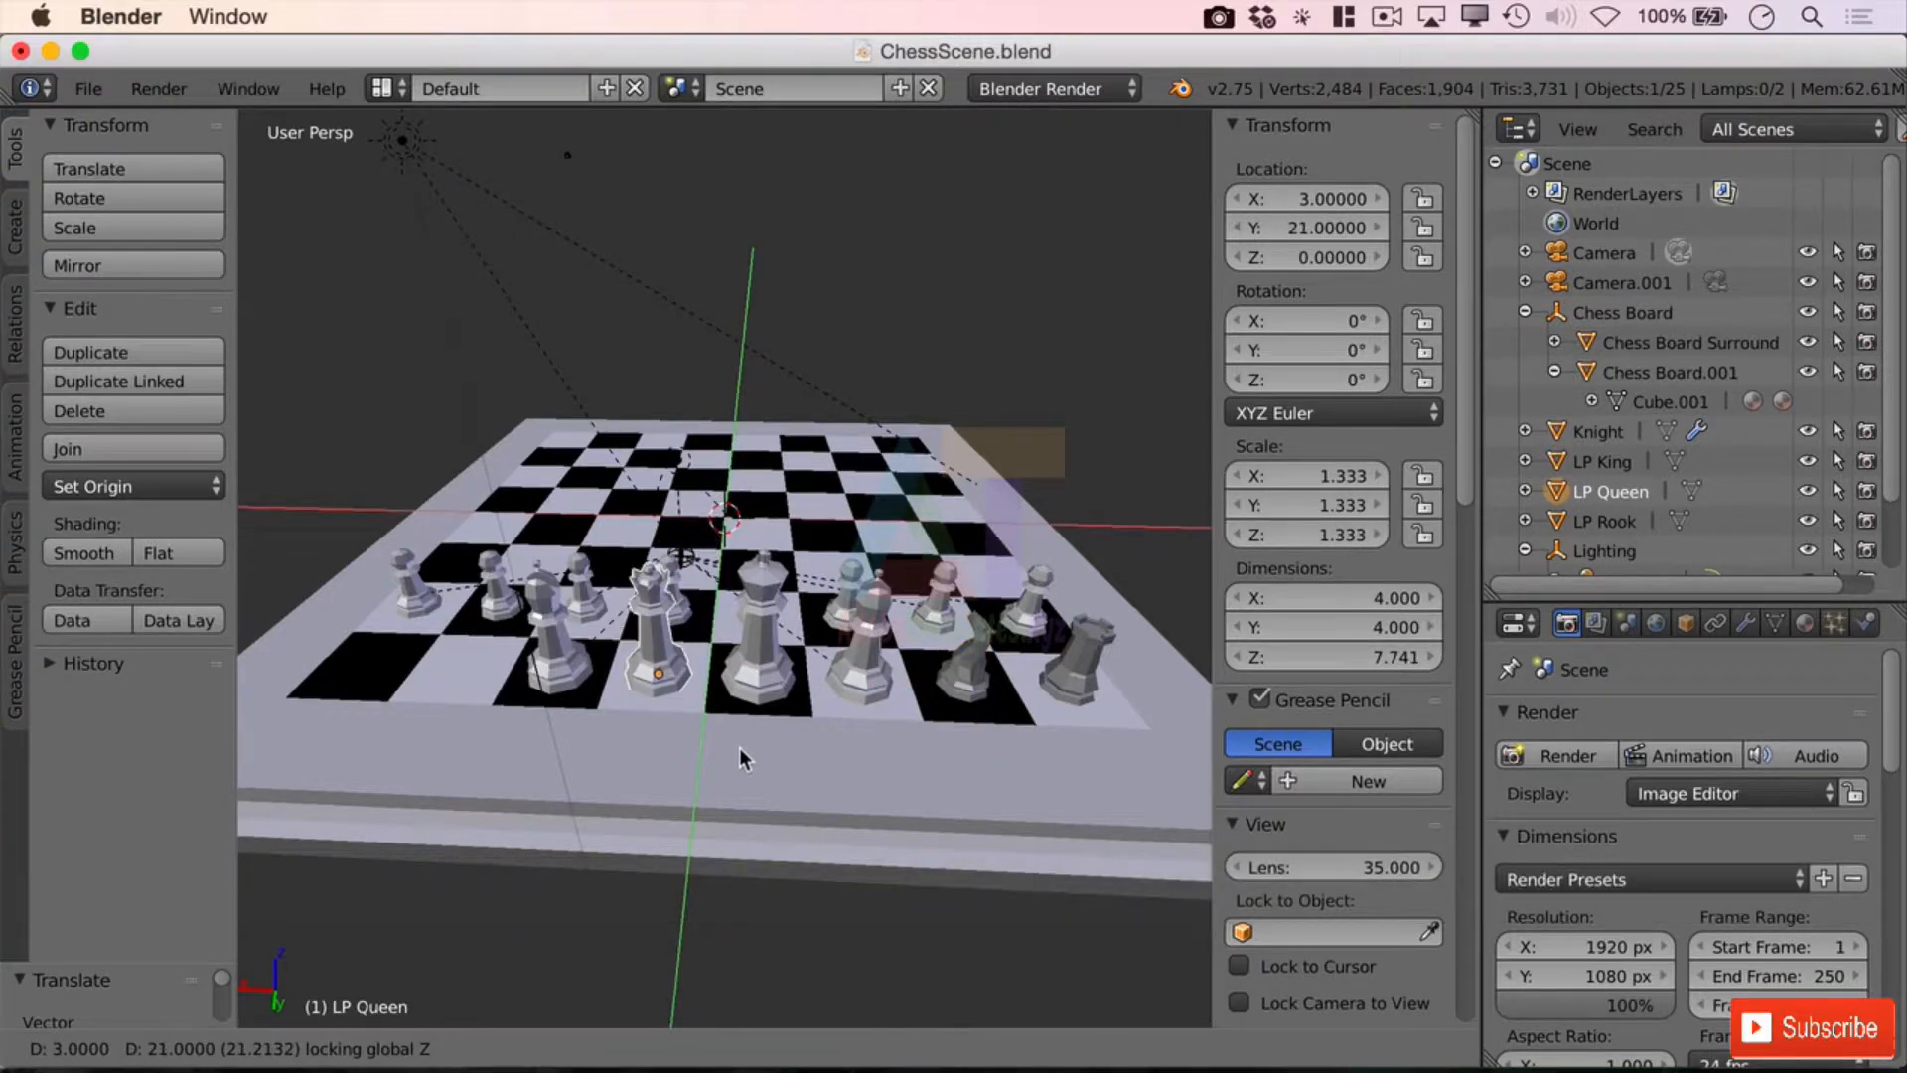
left_click(738, 759)
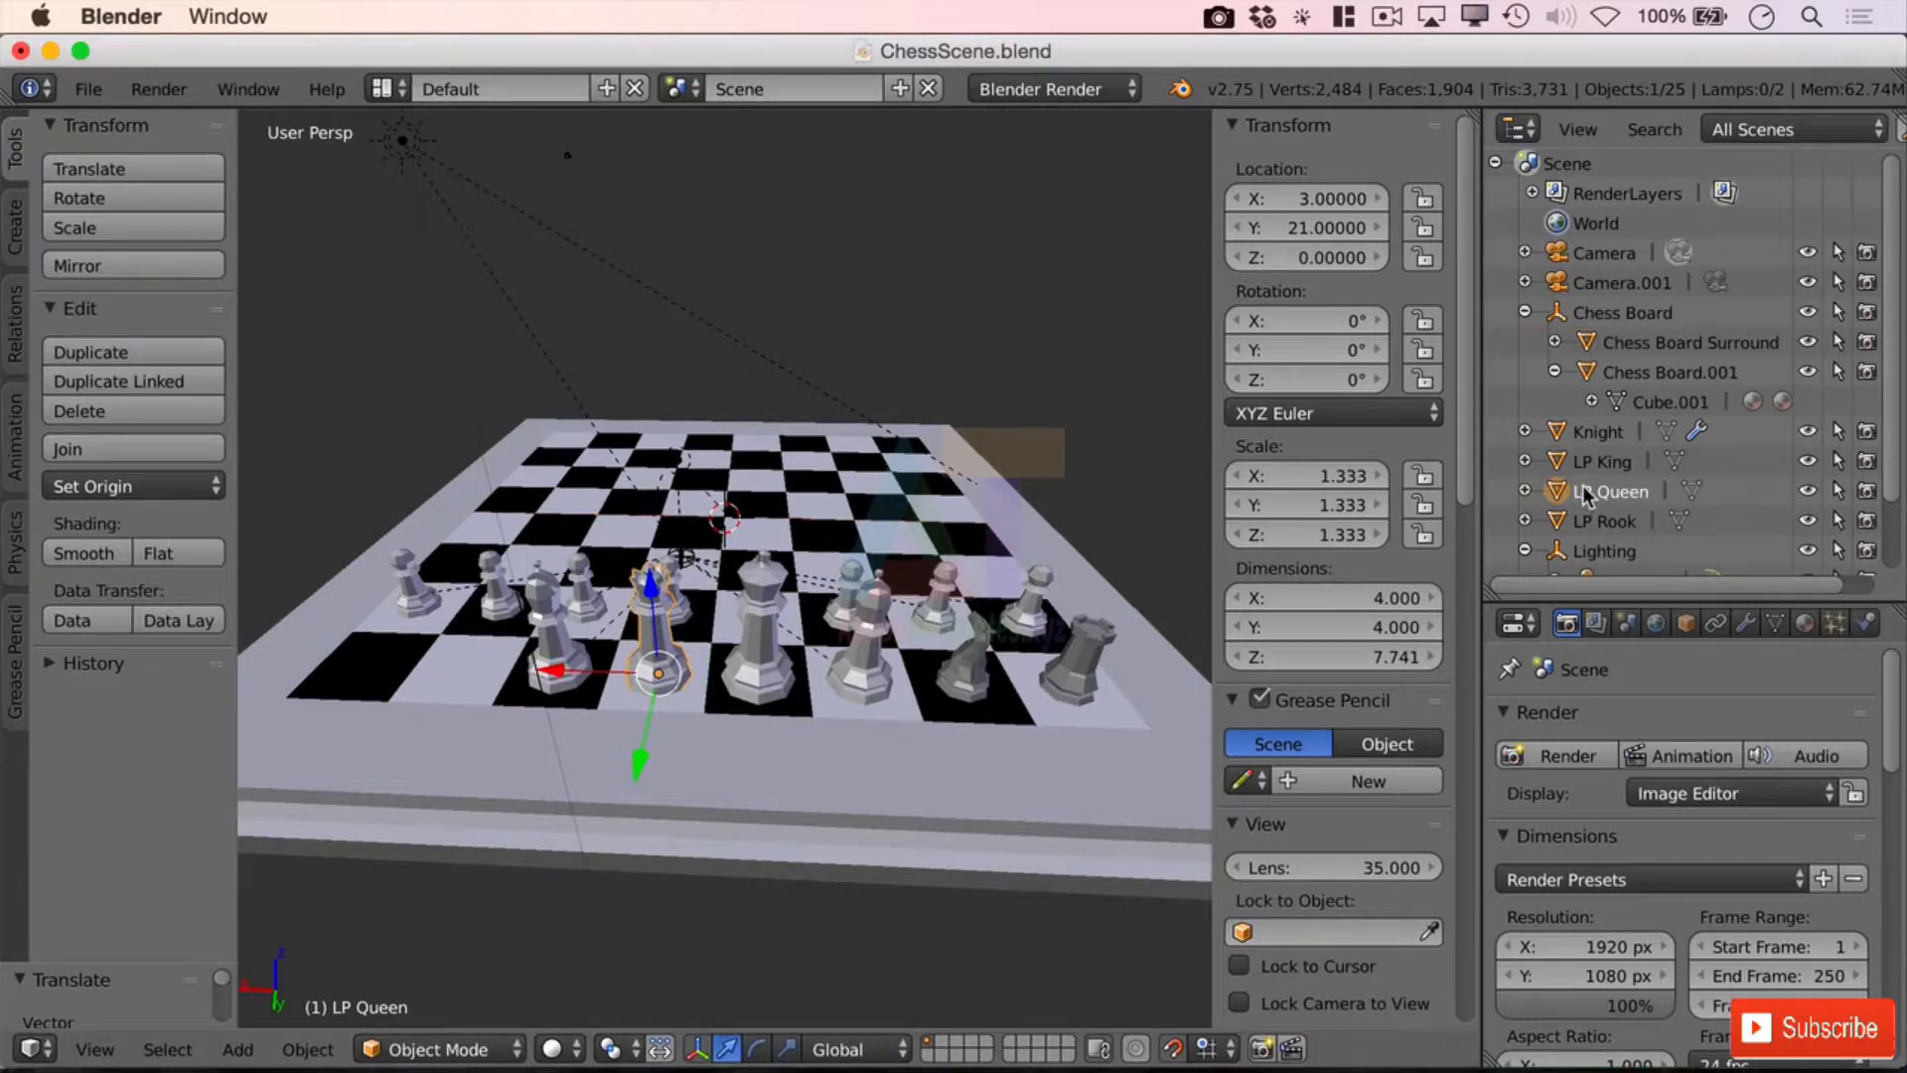
Step: Make a linked duplicate of the rook and place it near the opposite corner at X 20, Y 22, Z 1
right_click(1083, 686)
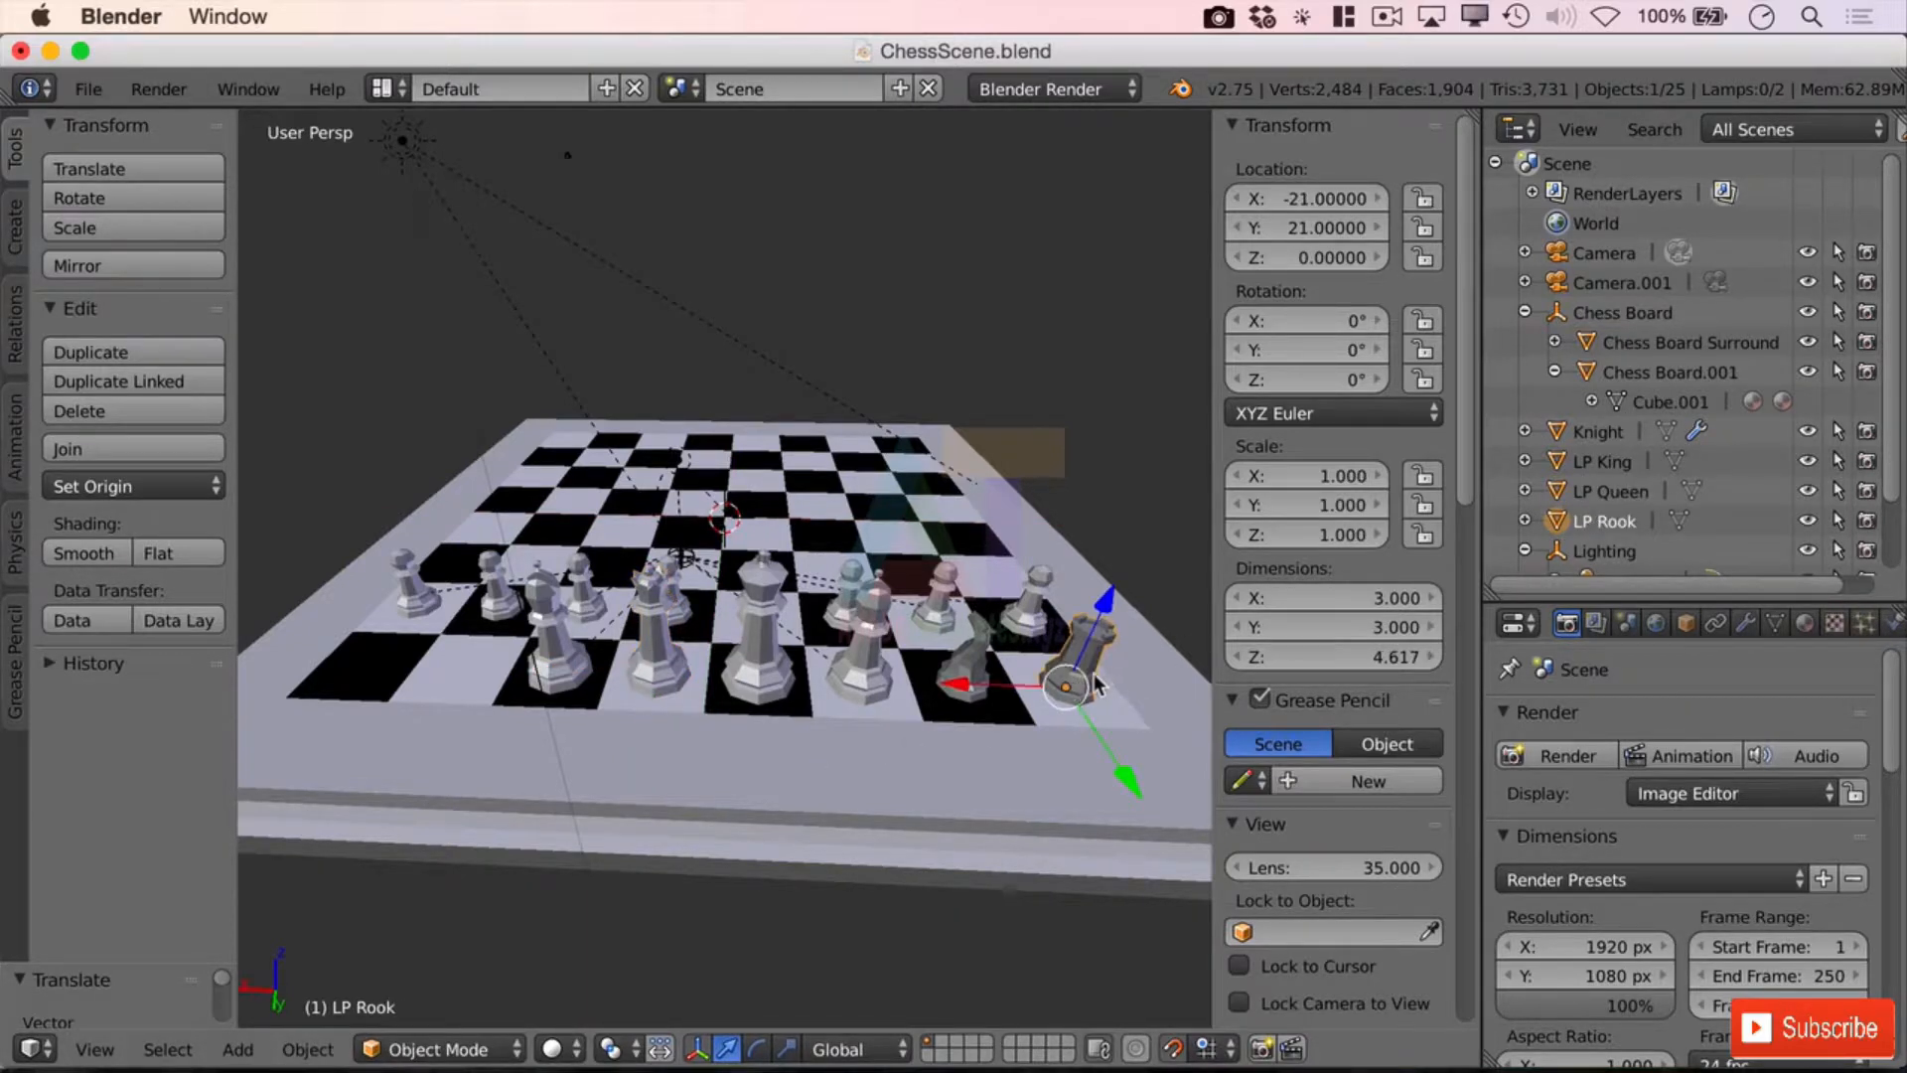
key("alt+d")
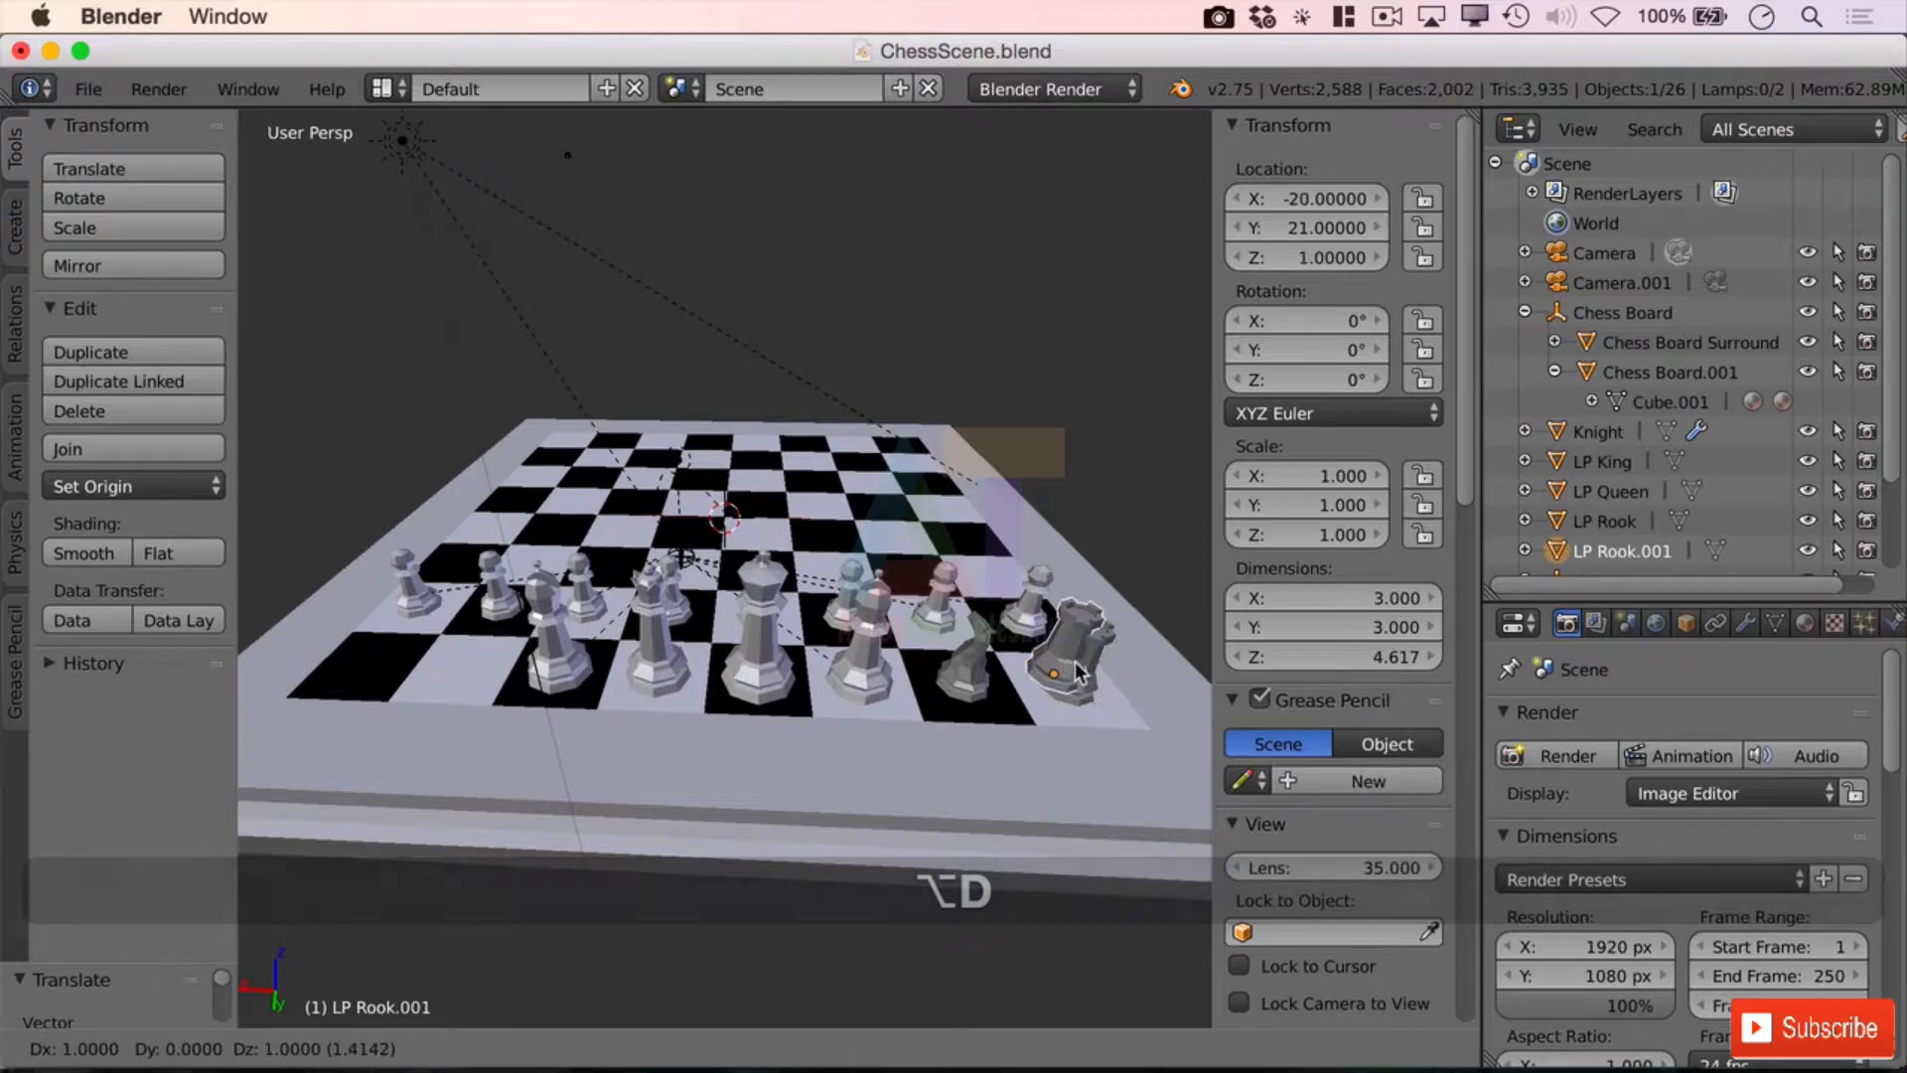
left_click(400, 671)
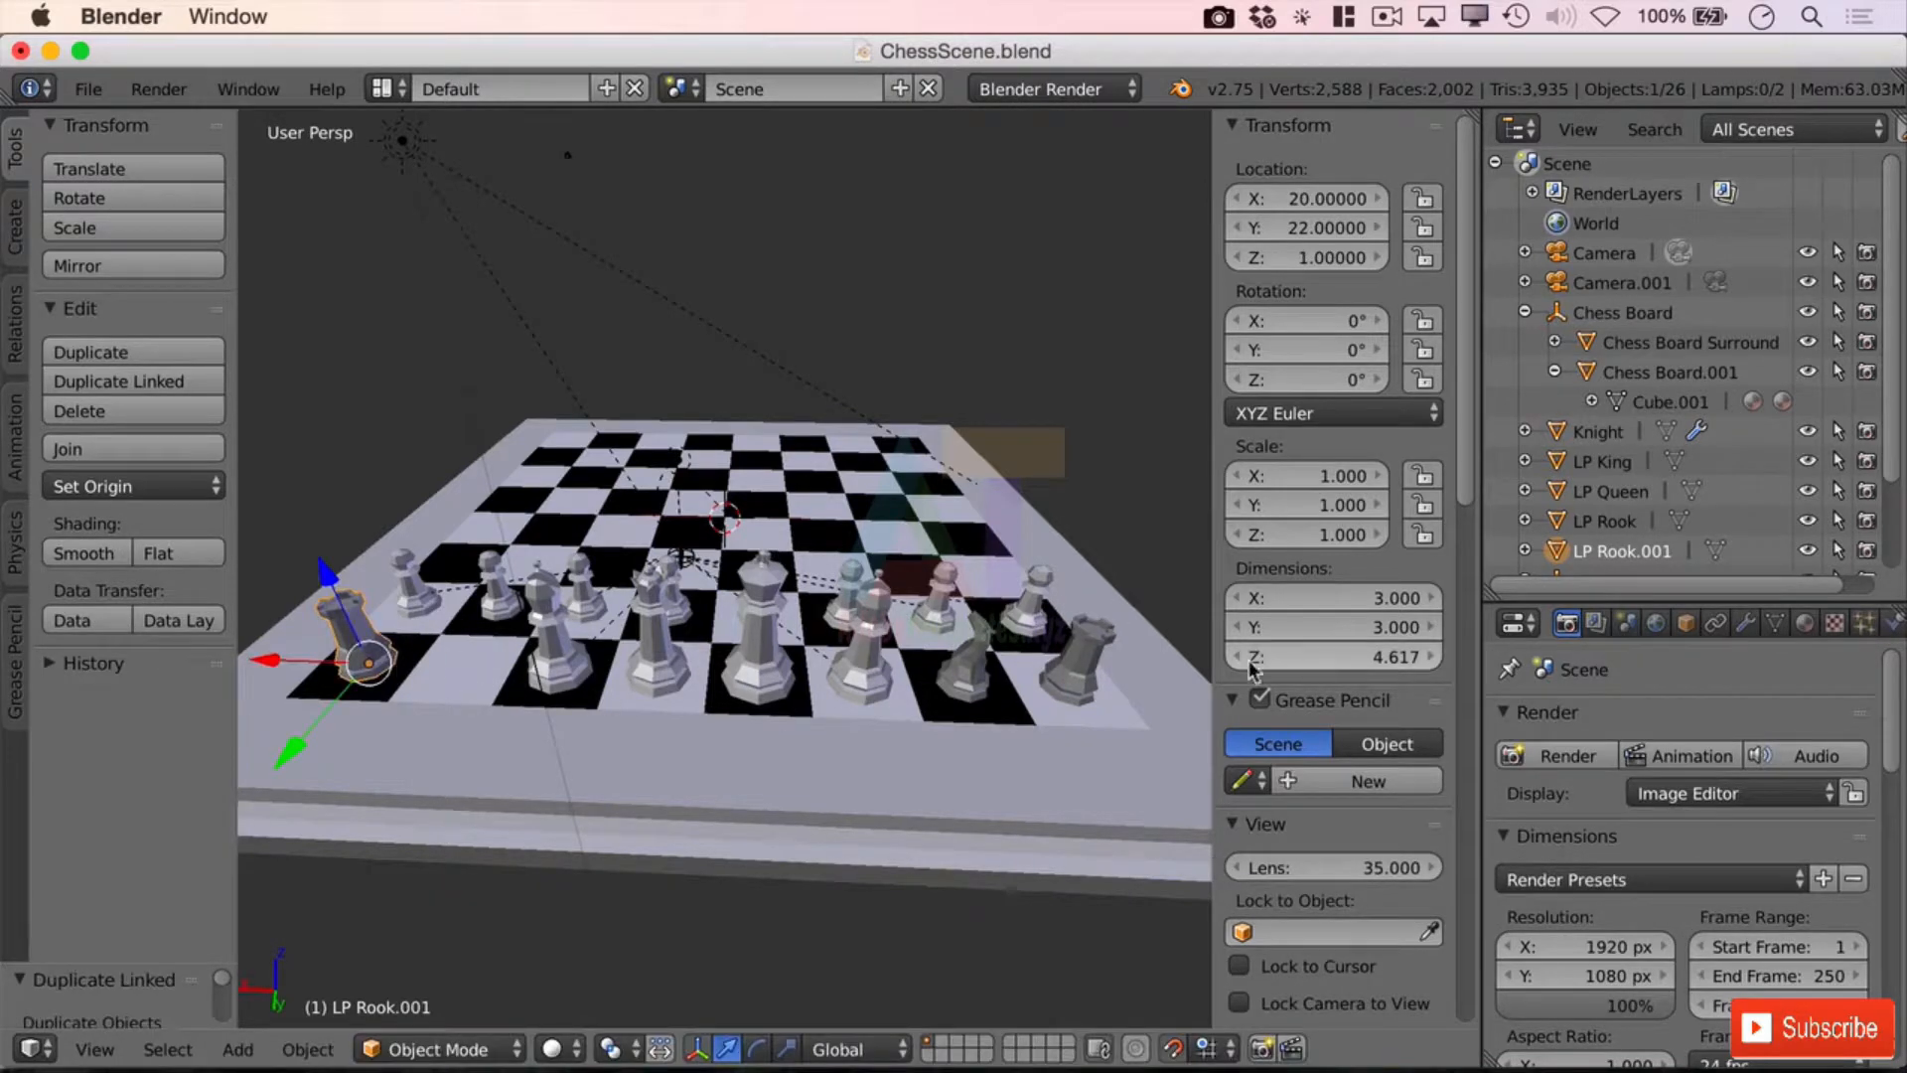
Step: Make a linked duplicate of the knight and place it beside the duplicated rook at X 15, Y 22, Z 1
right_click(961, 682)
key("alt+d")
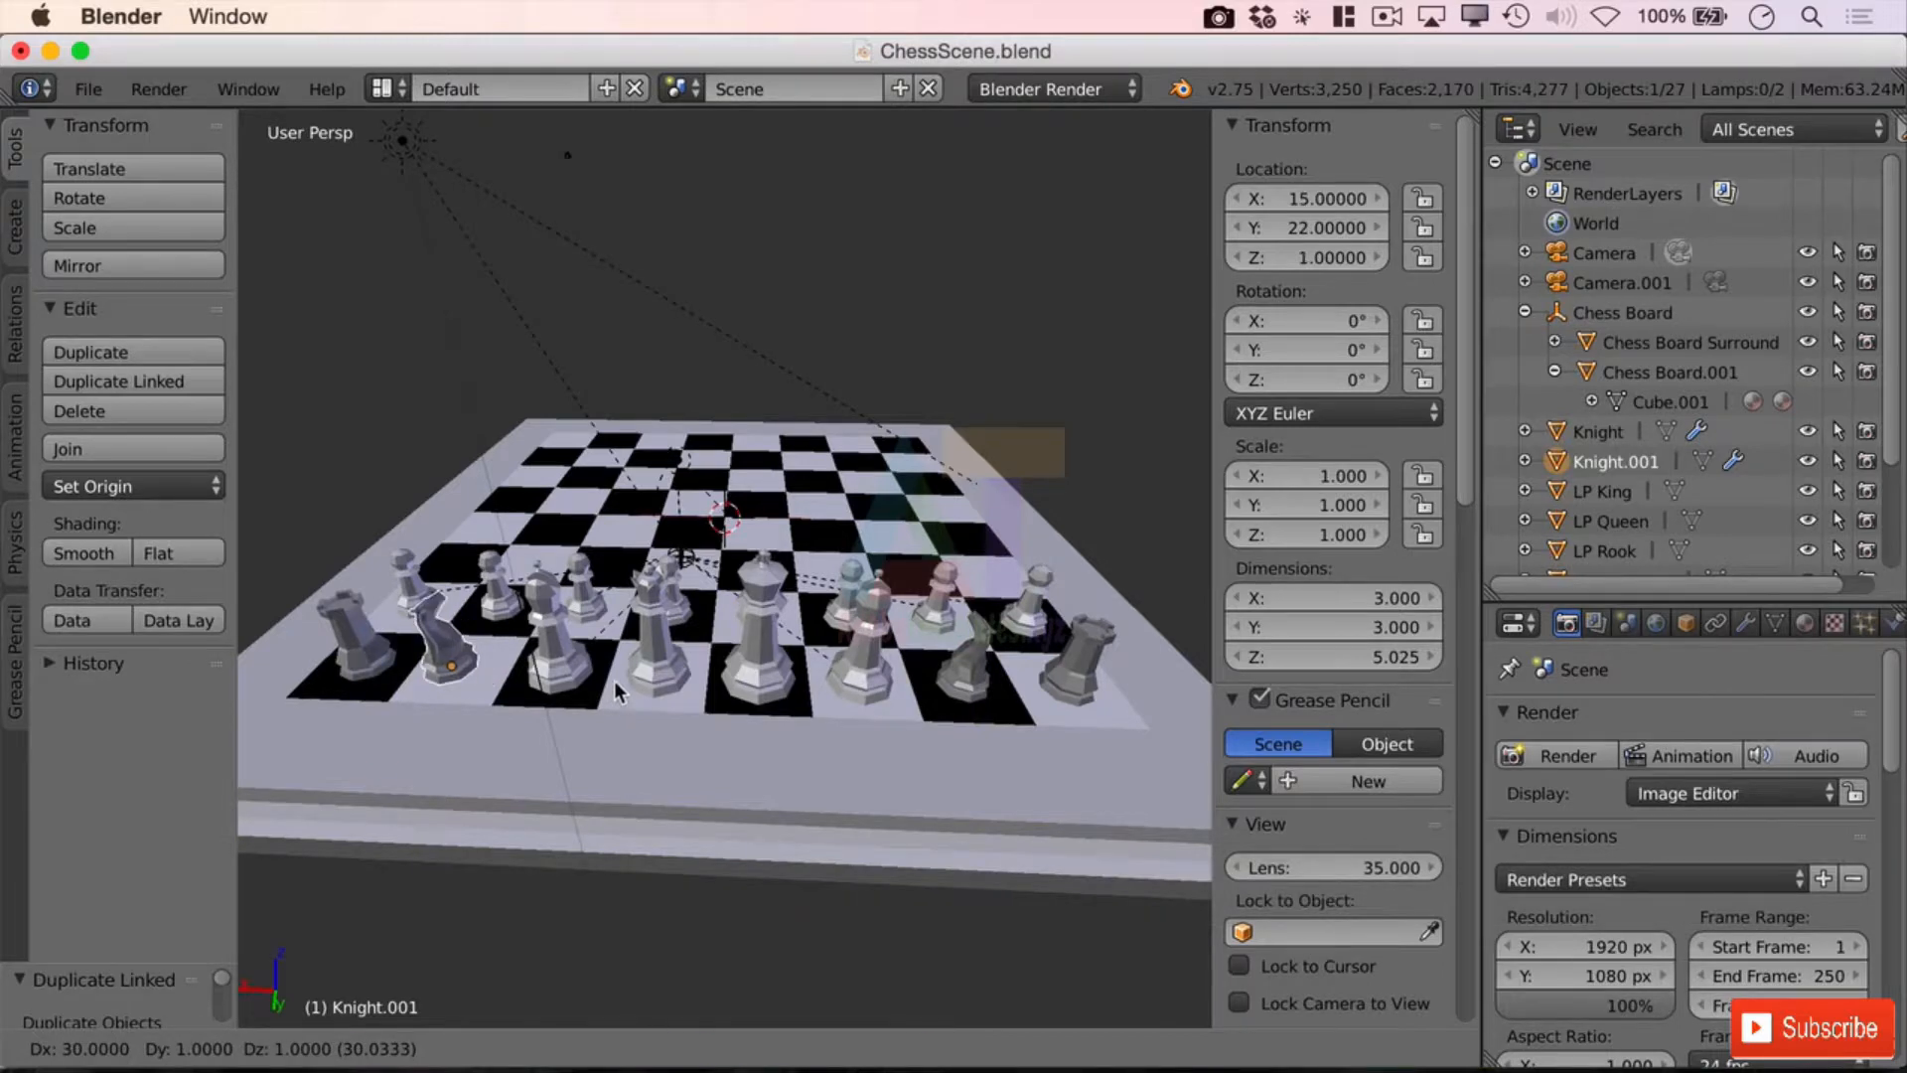
left_click(615, 690)
Step: Move the duplicated rook along the X axis to X 22
mouse_move(530, 673)
middle_mouse_down()
mouse_move(653, 636)
mouse_move(544, 663)
middle_mouse_up()
right_click(333, 703)
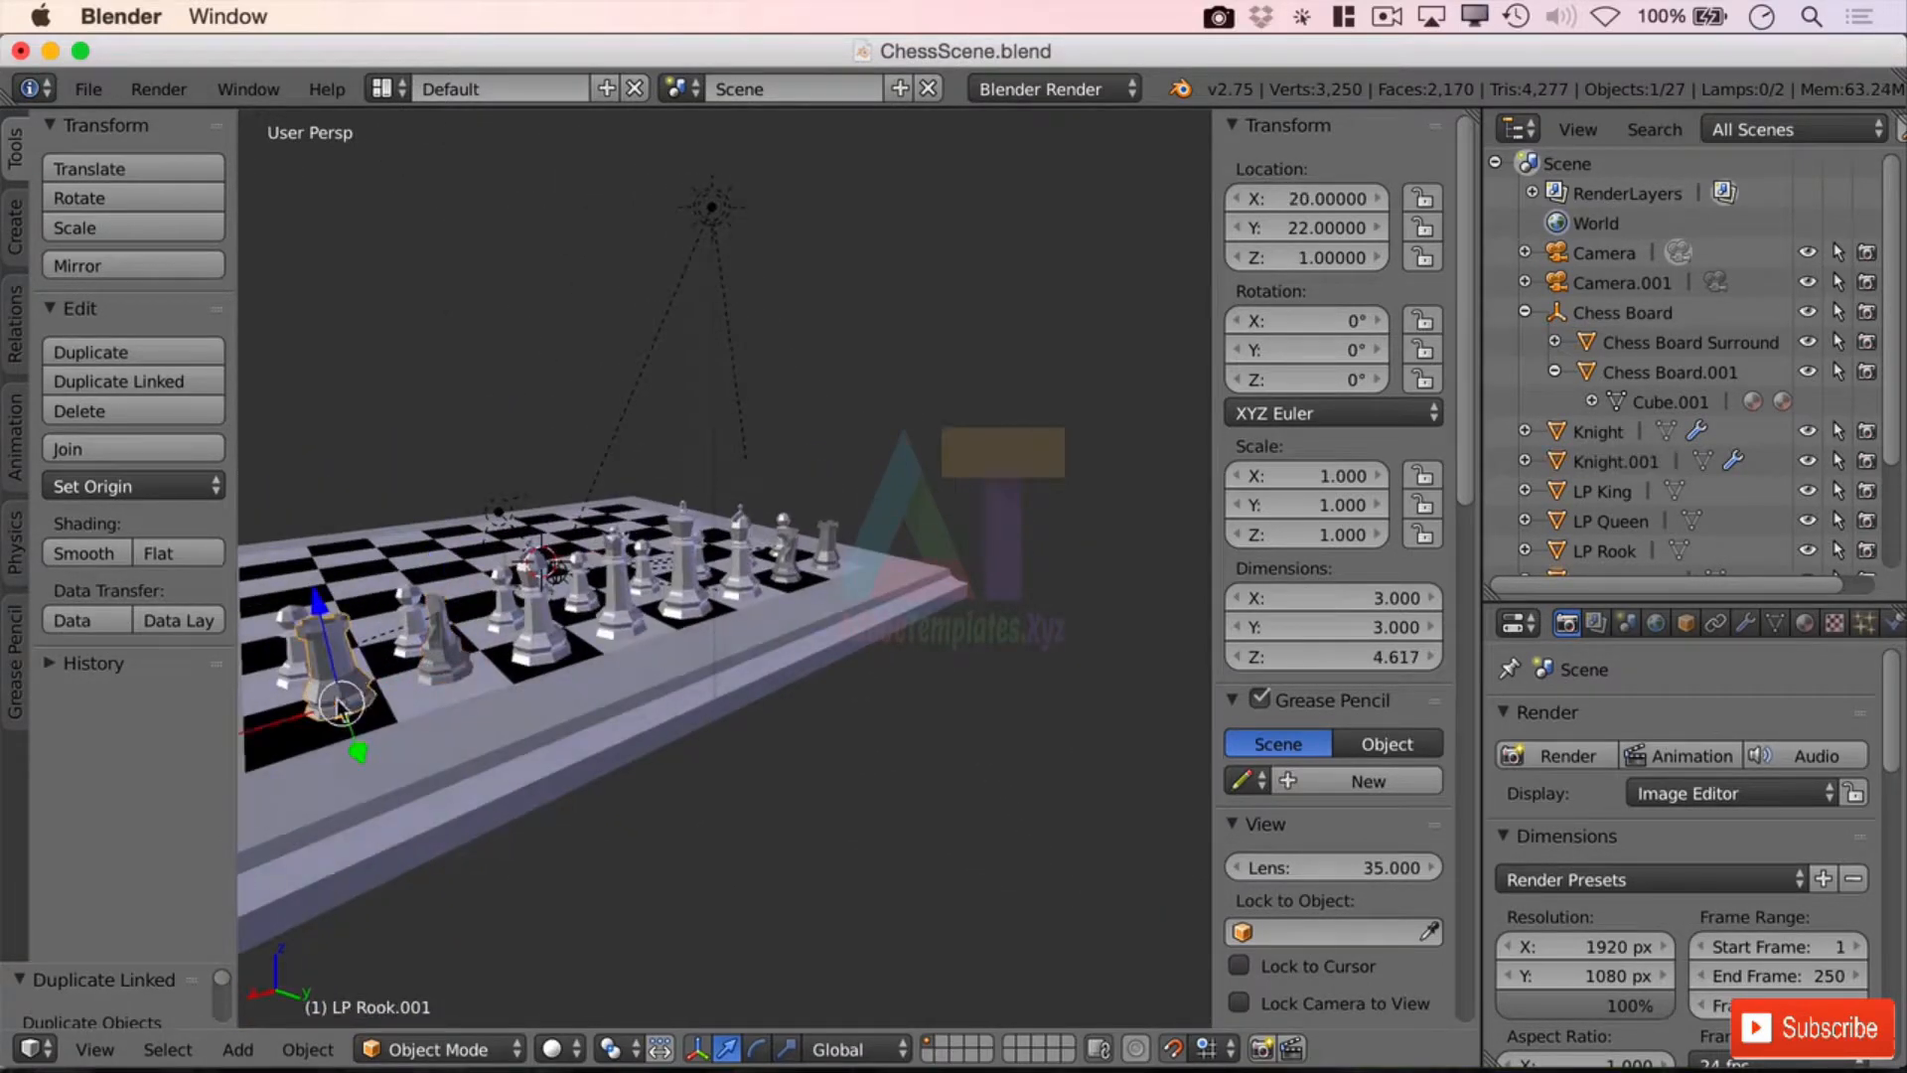
middle_click_drag(503, 732, 407, 691)
left_click_drag(396, 672, 378, 686)
scroll(576, 504, "up", 3)
middle_click_drag(493, 694, 425, 713)
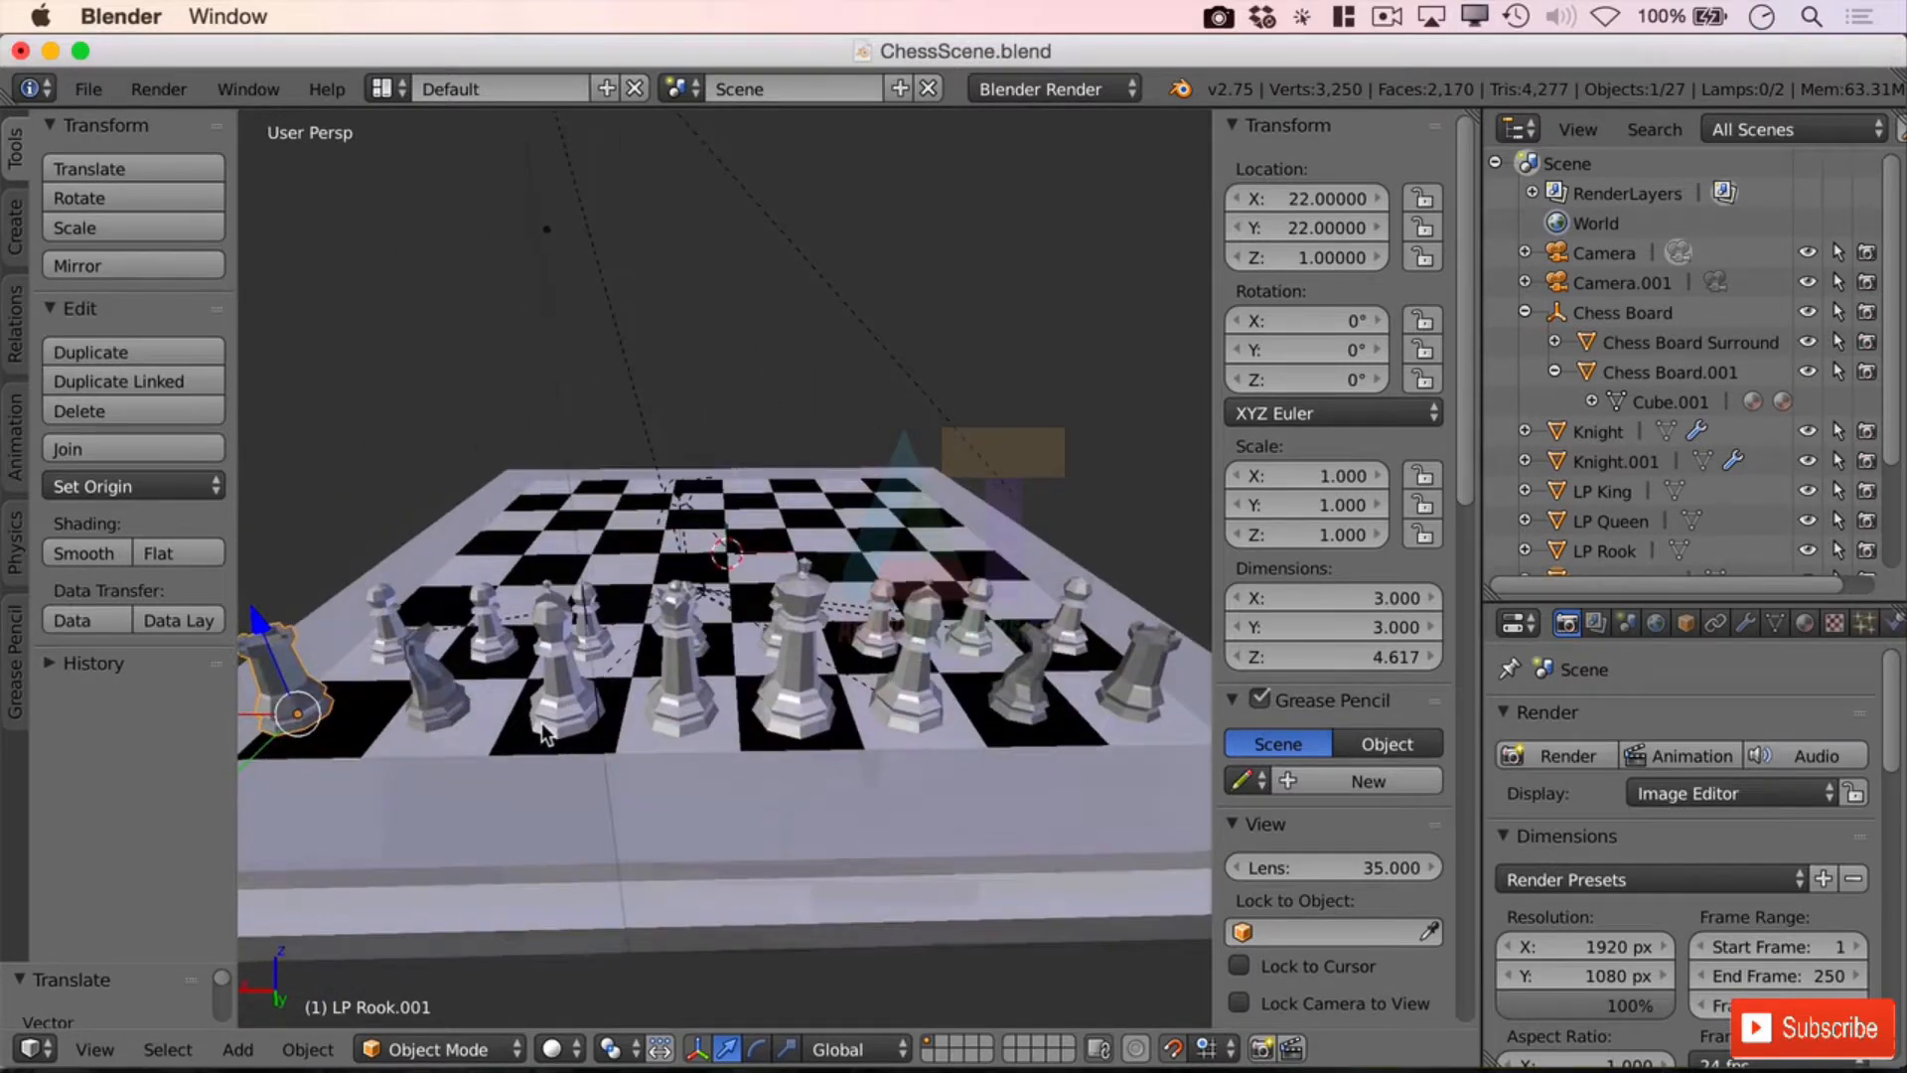
Step: Delete the duplicated knight and the duplicated rook from the back row
right_click(447, 695)
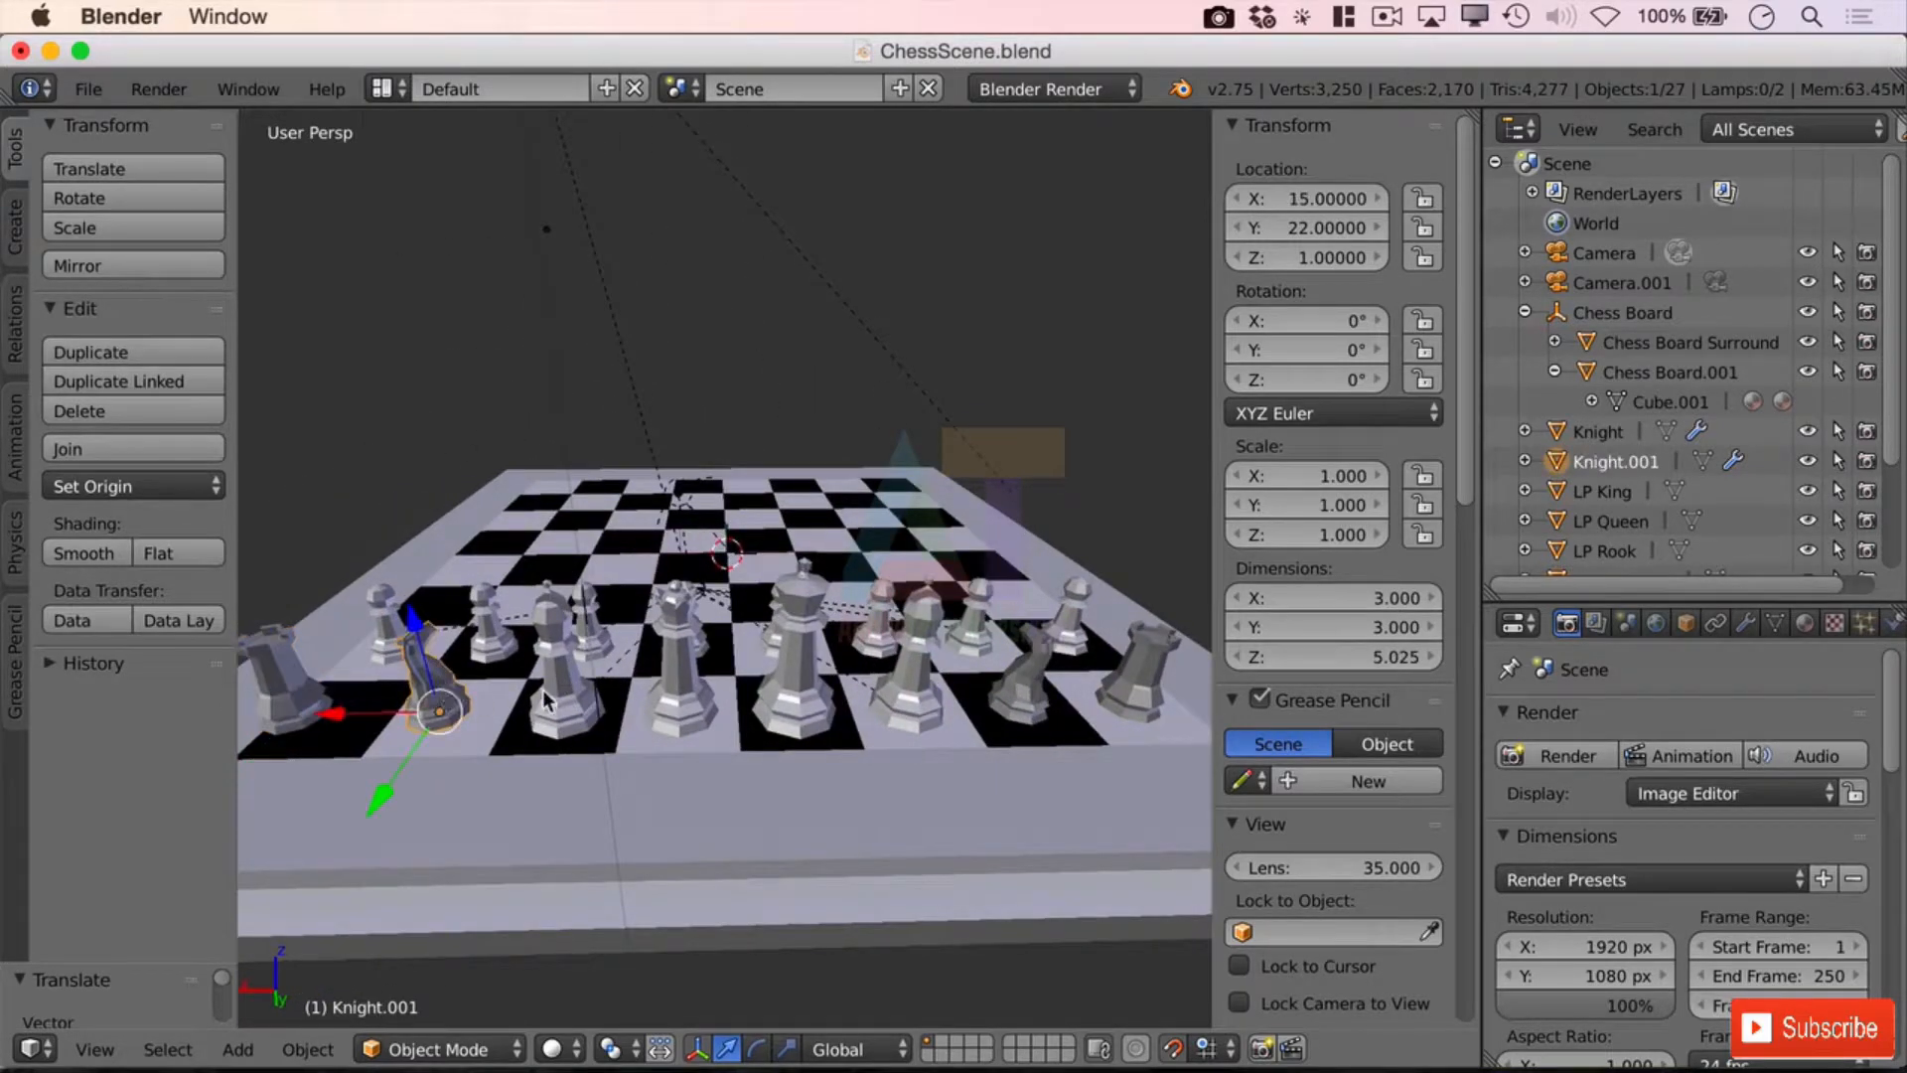
key("x")
left_click(496, 720)
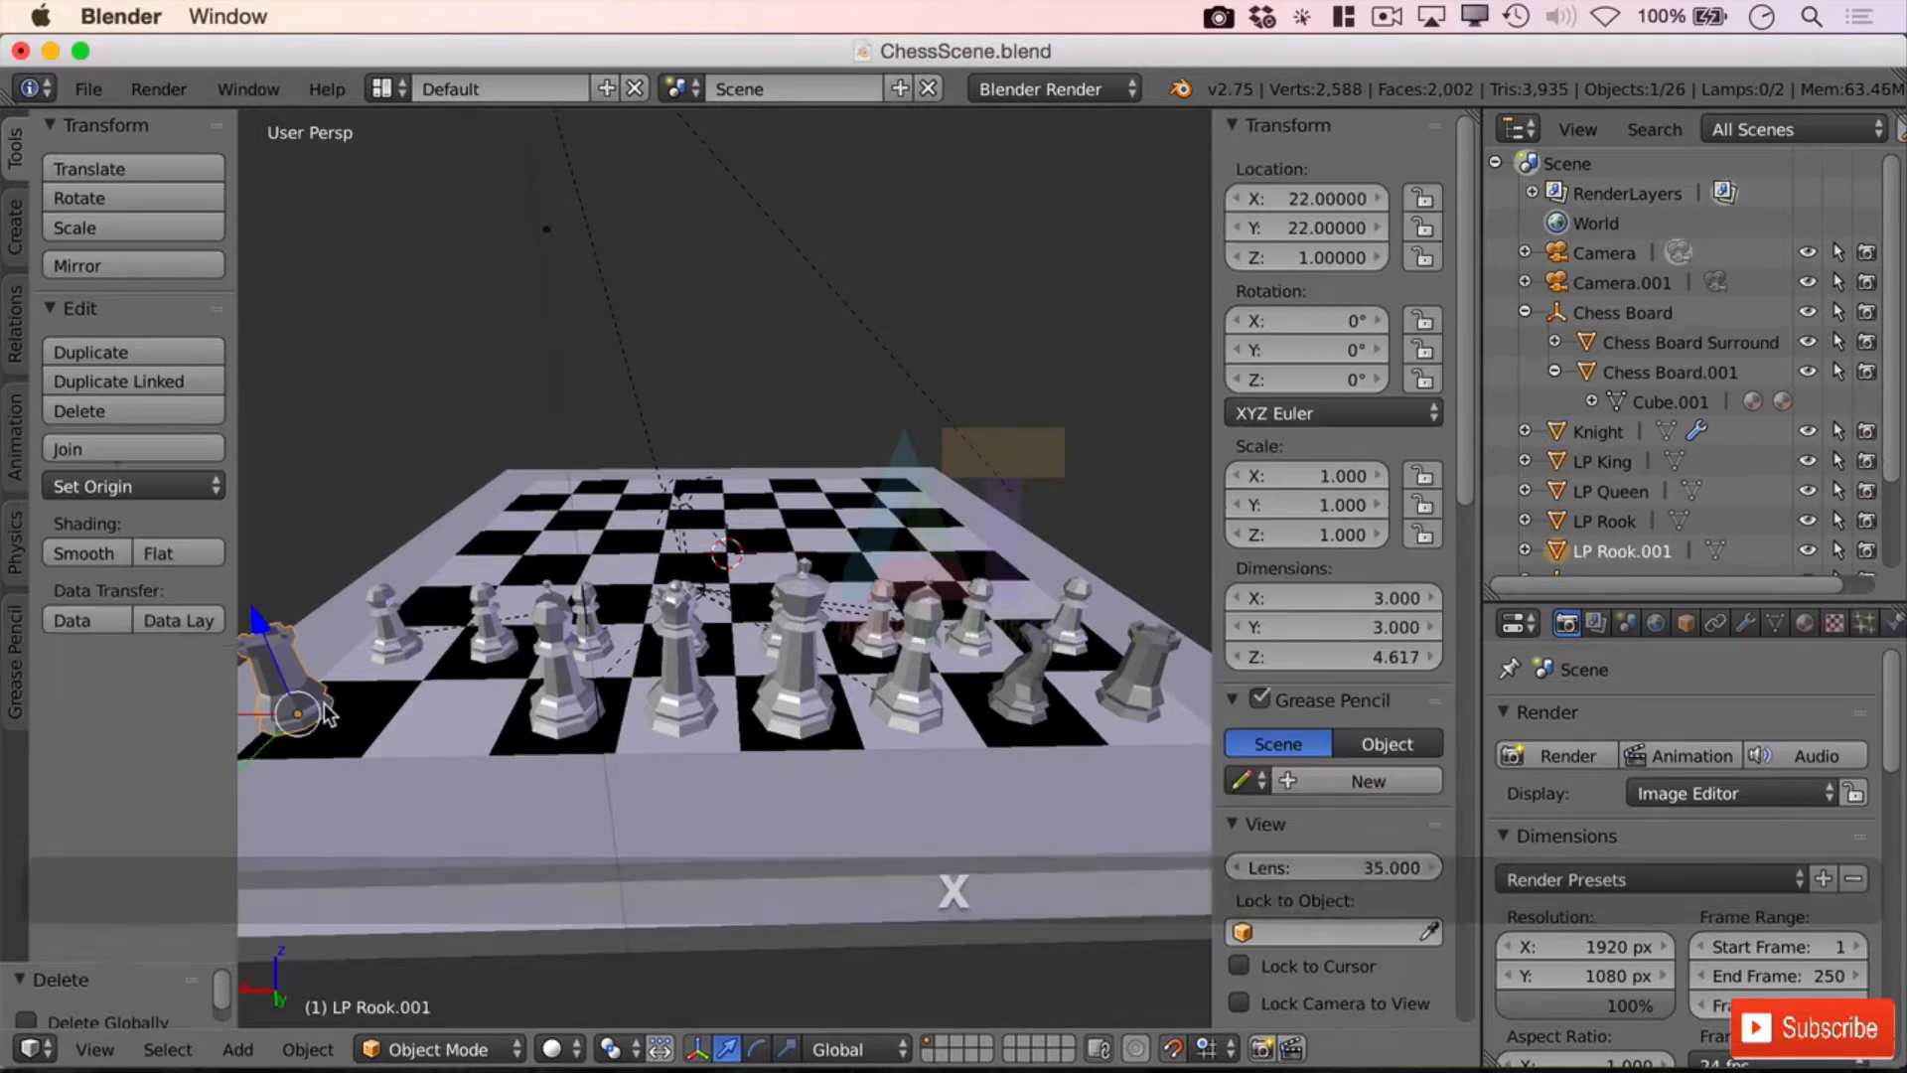
key("x")
left_click(471, 648)
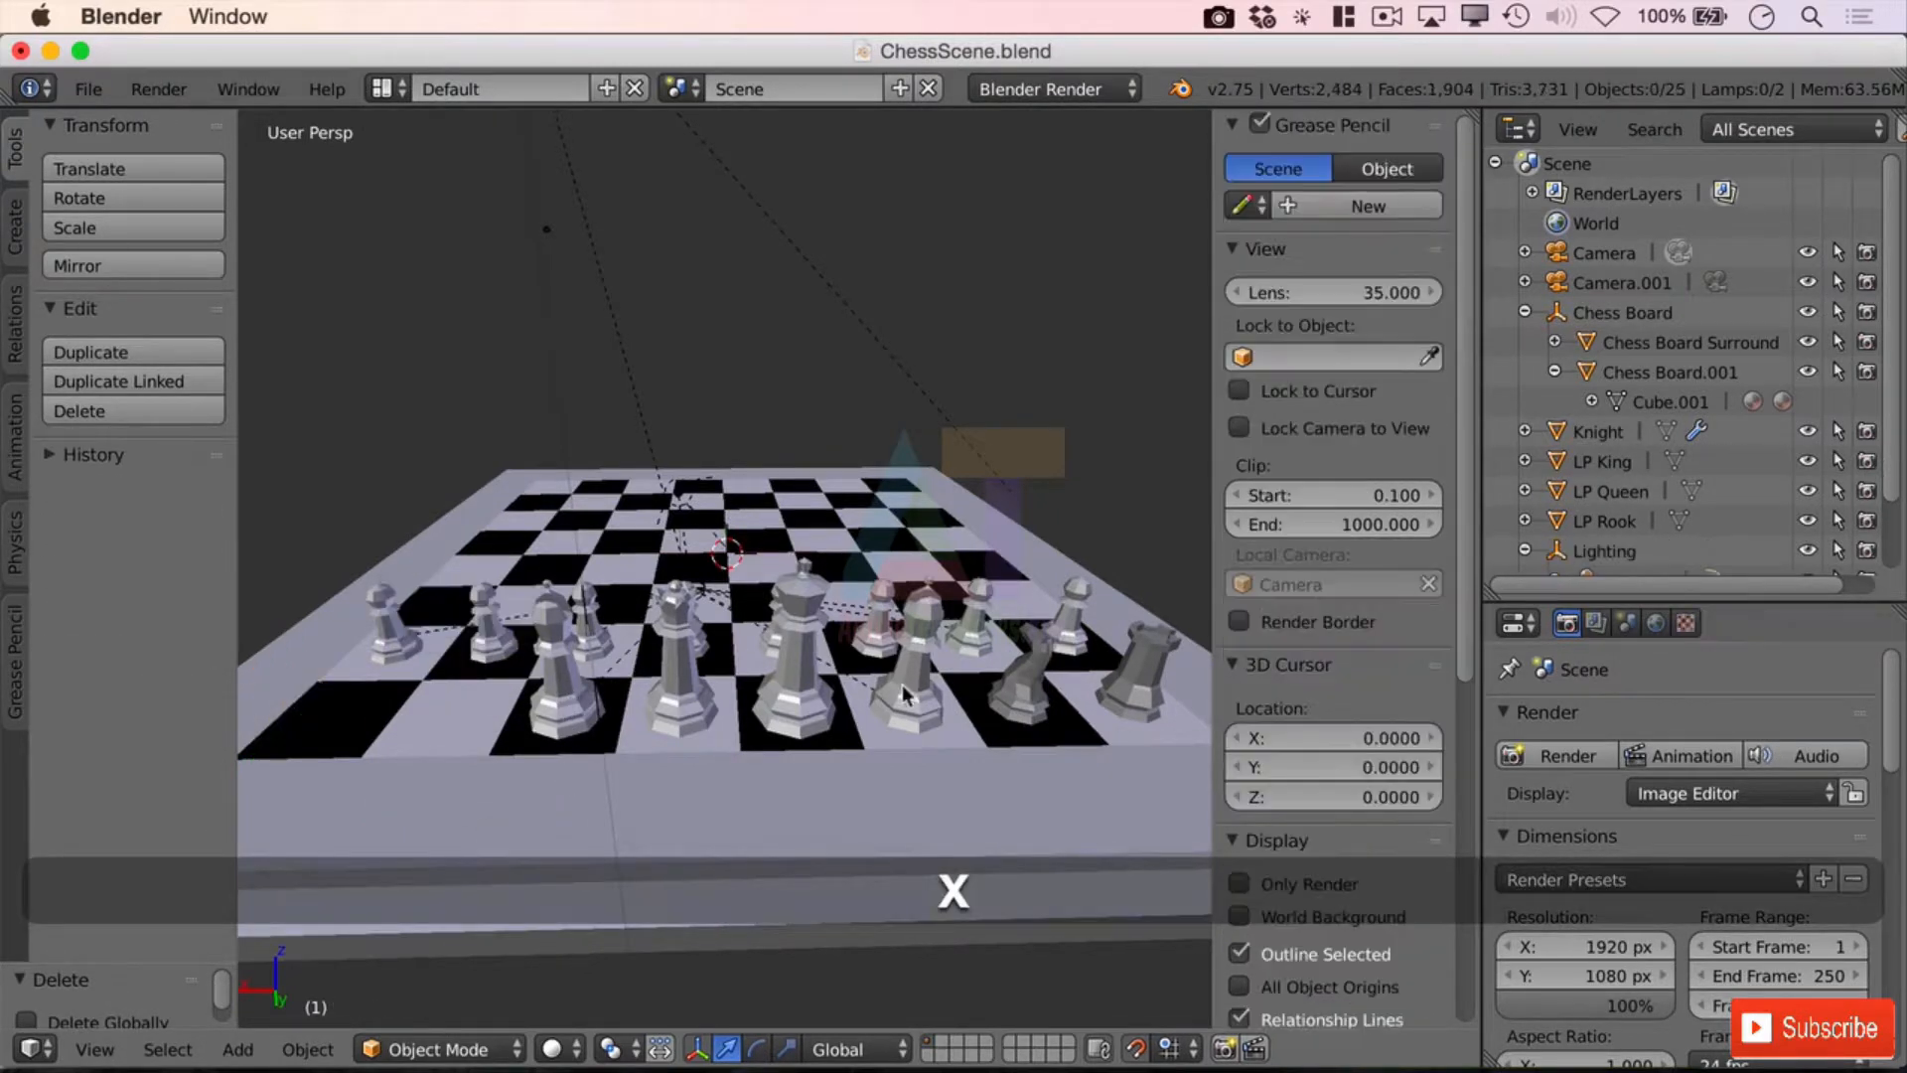
right_click(1048, 701)
key("g")
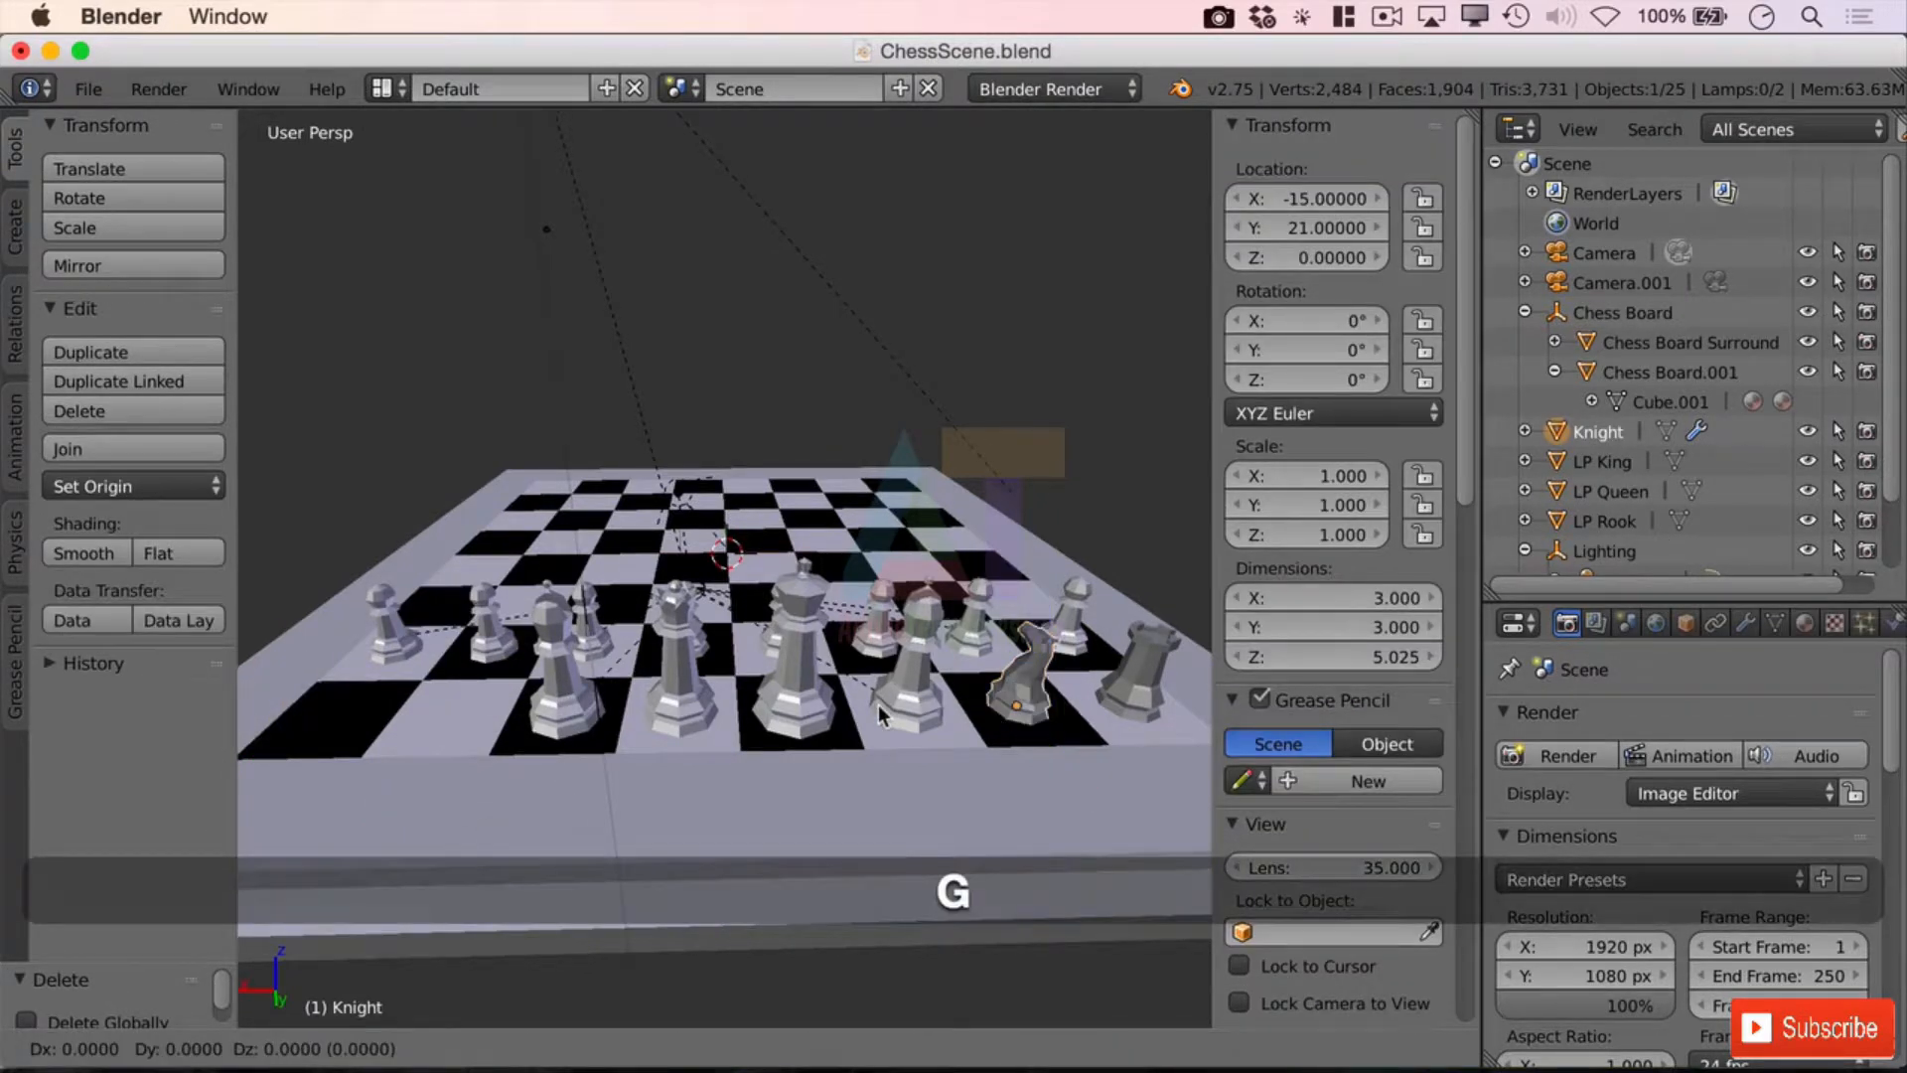
key("shift+z")
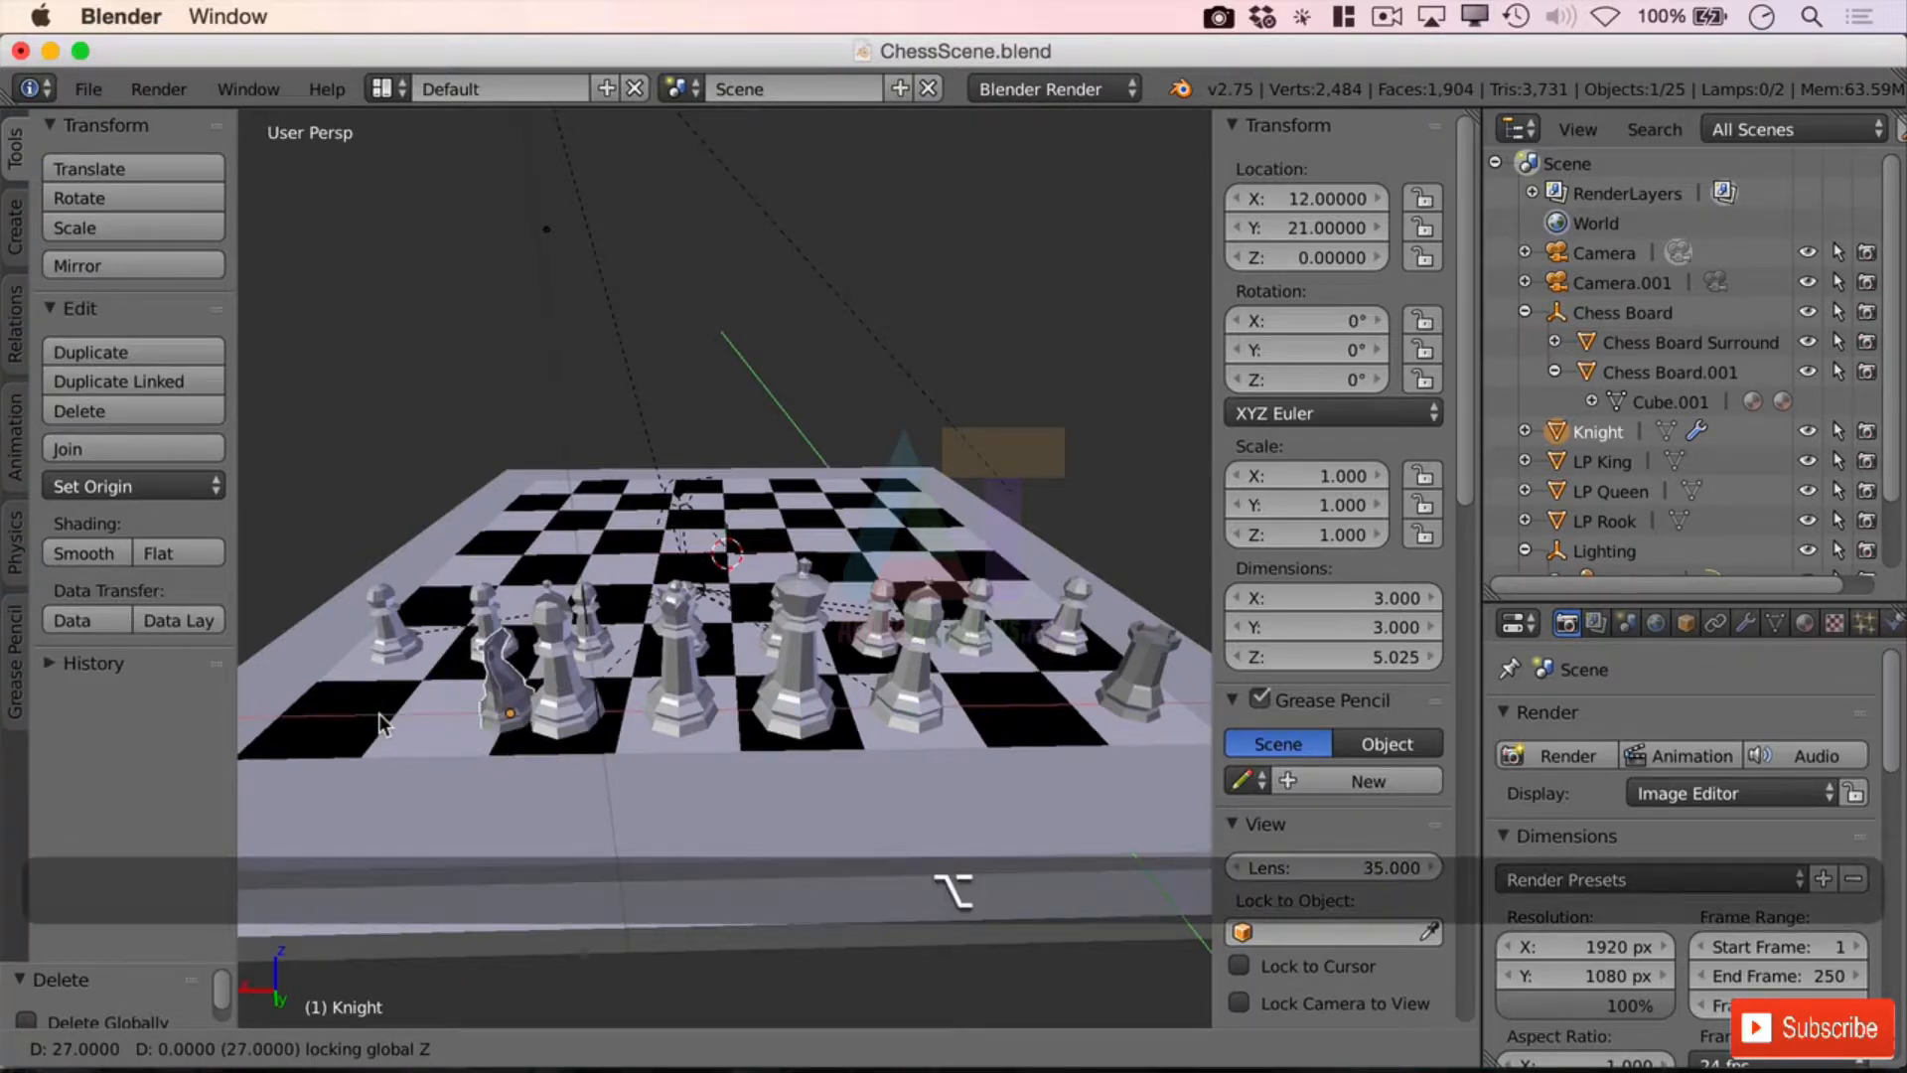
key("alt+d")
key("Escape")
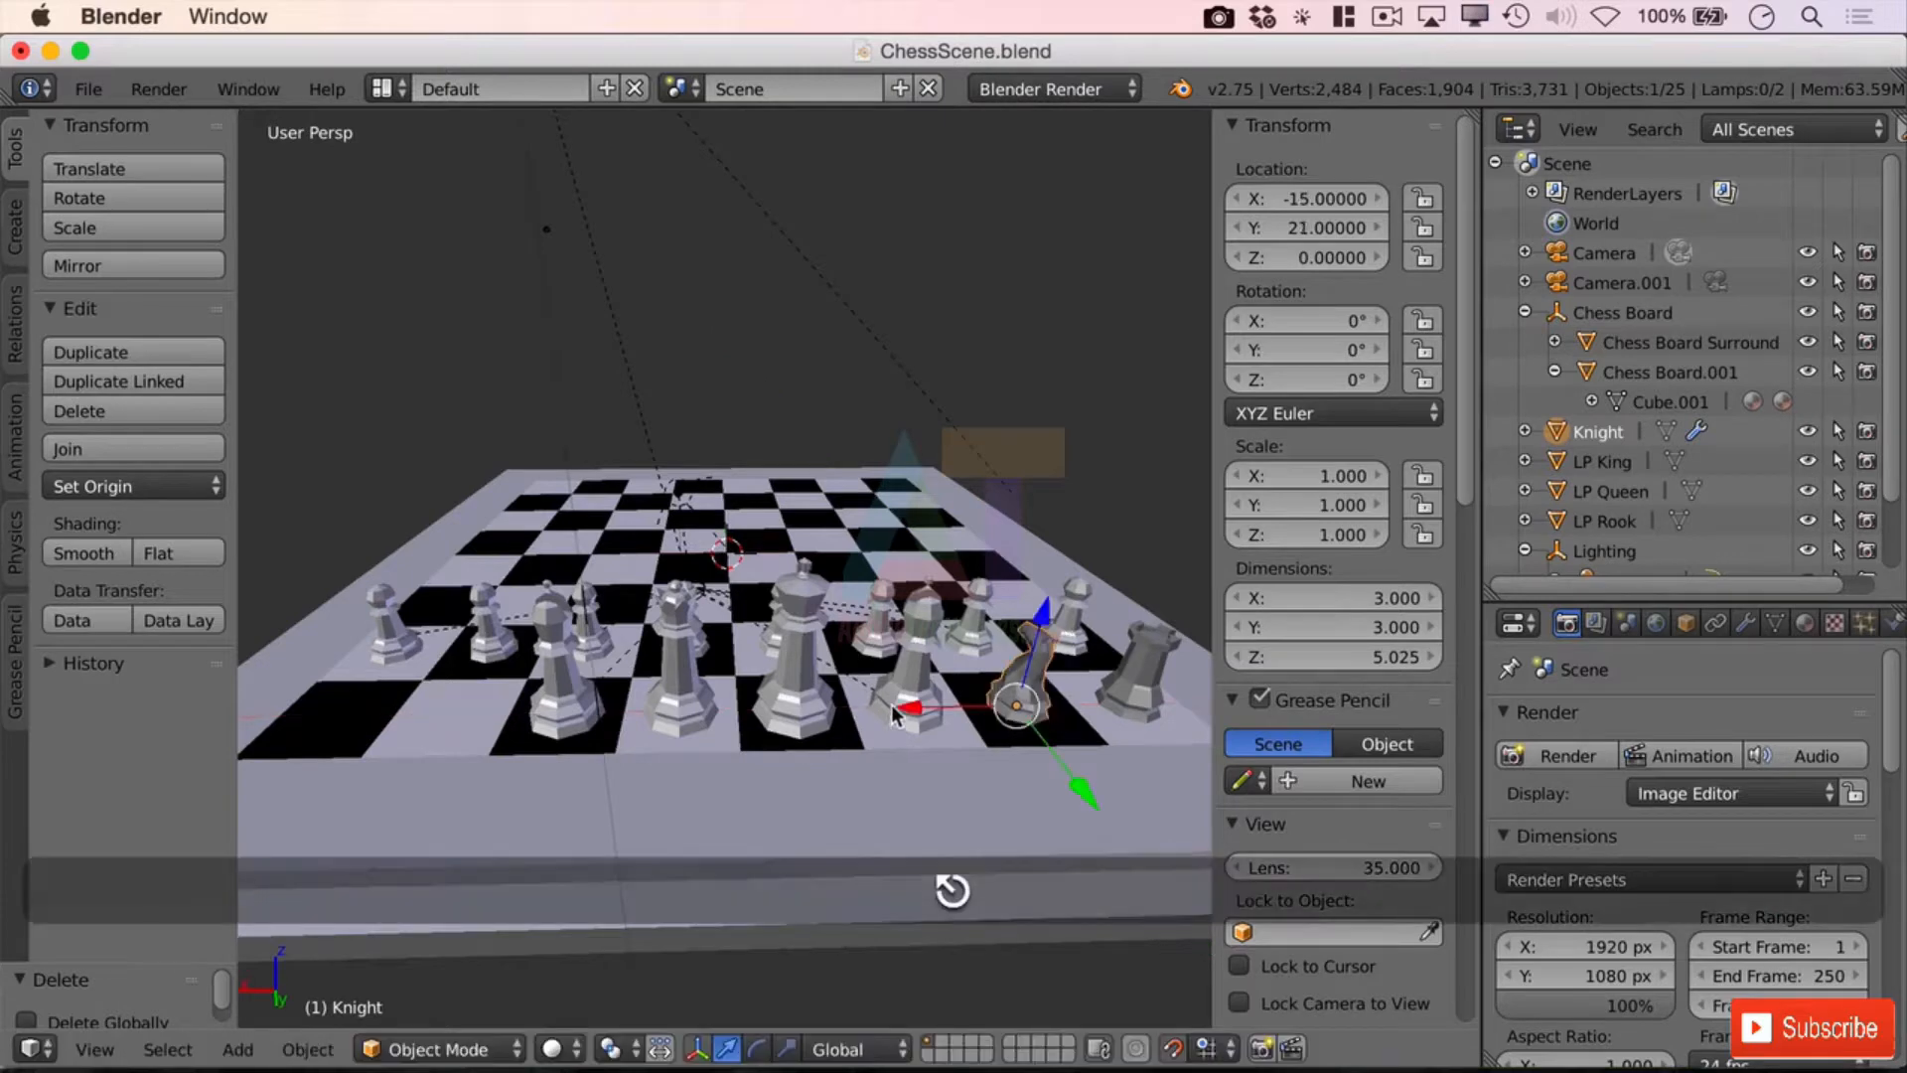
Step: Make a linked duplicate of the knight and place it, with the Z axis locked, at X 15, Y 21
key("alt+d")
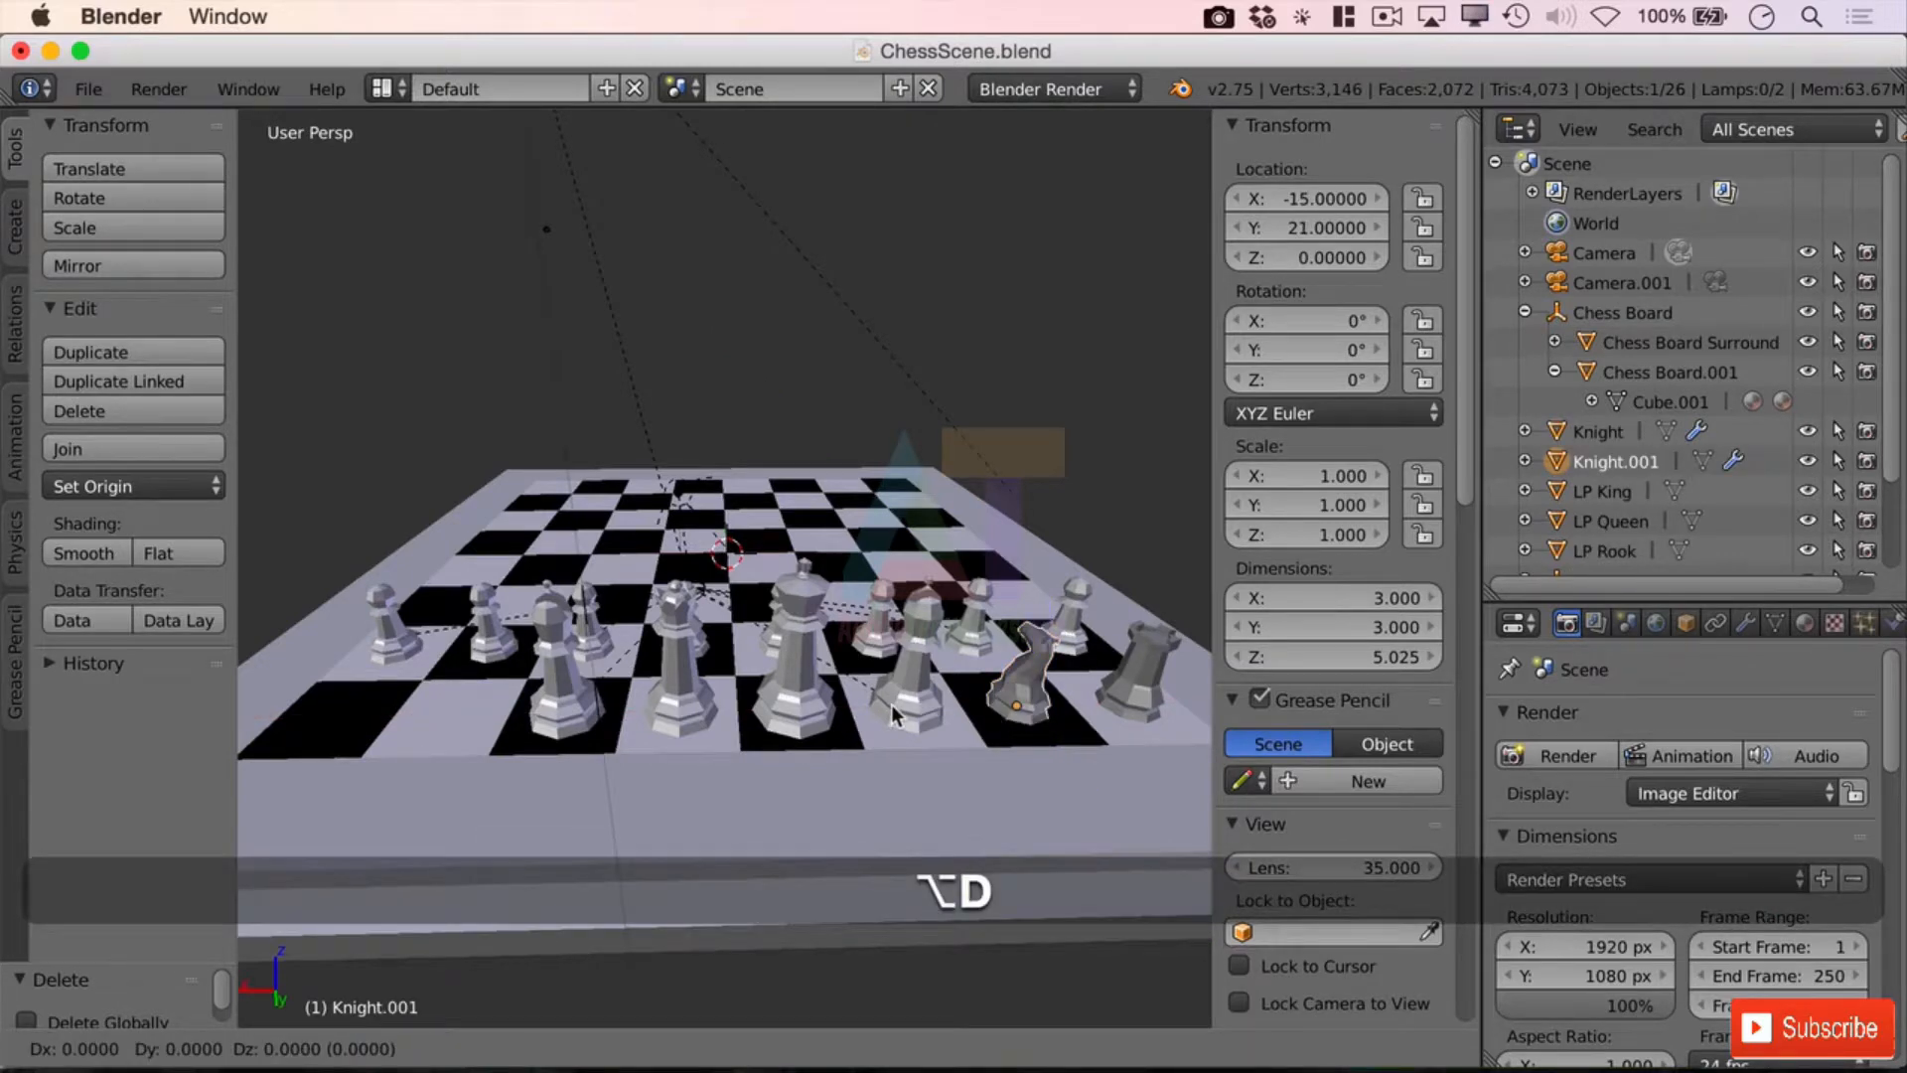
key("g")
key("shift+z")
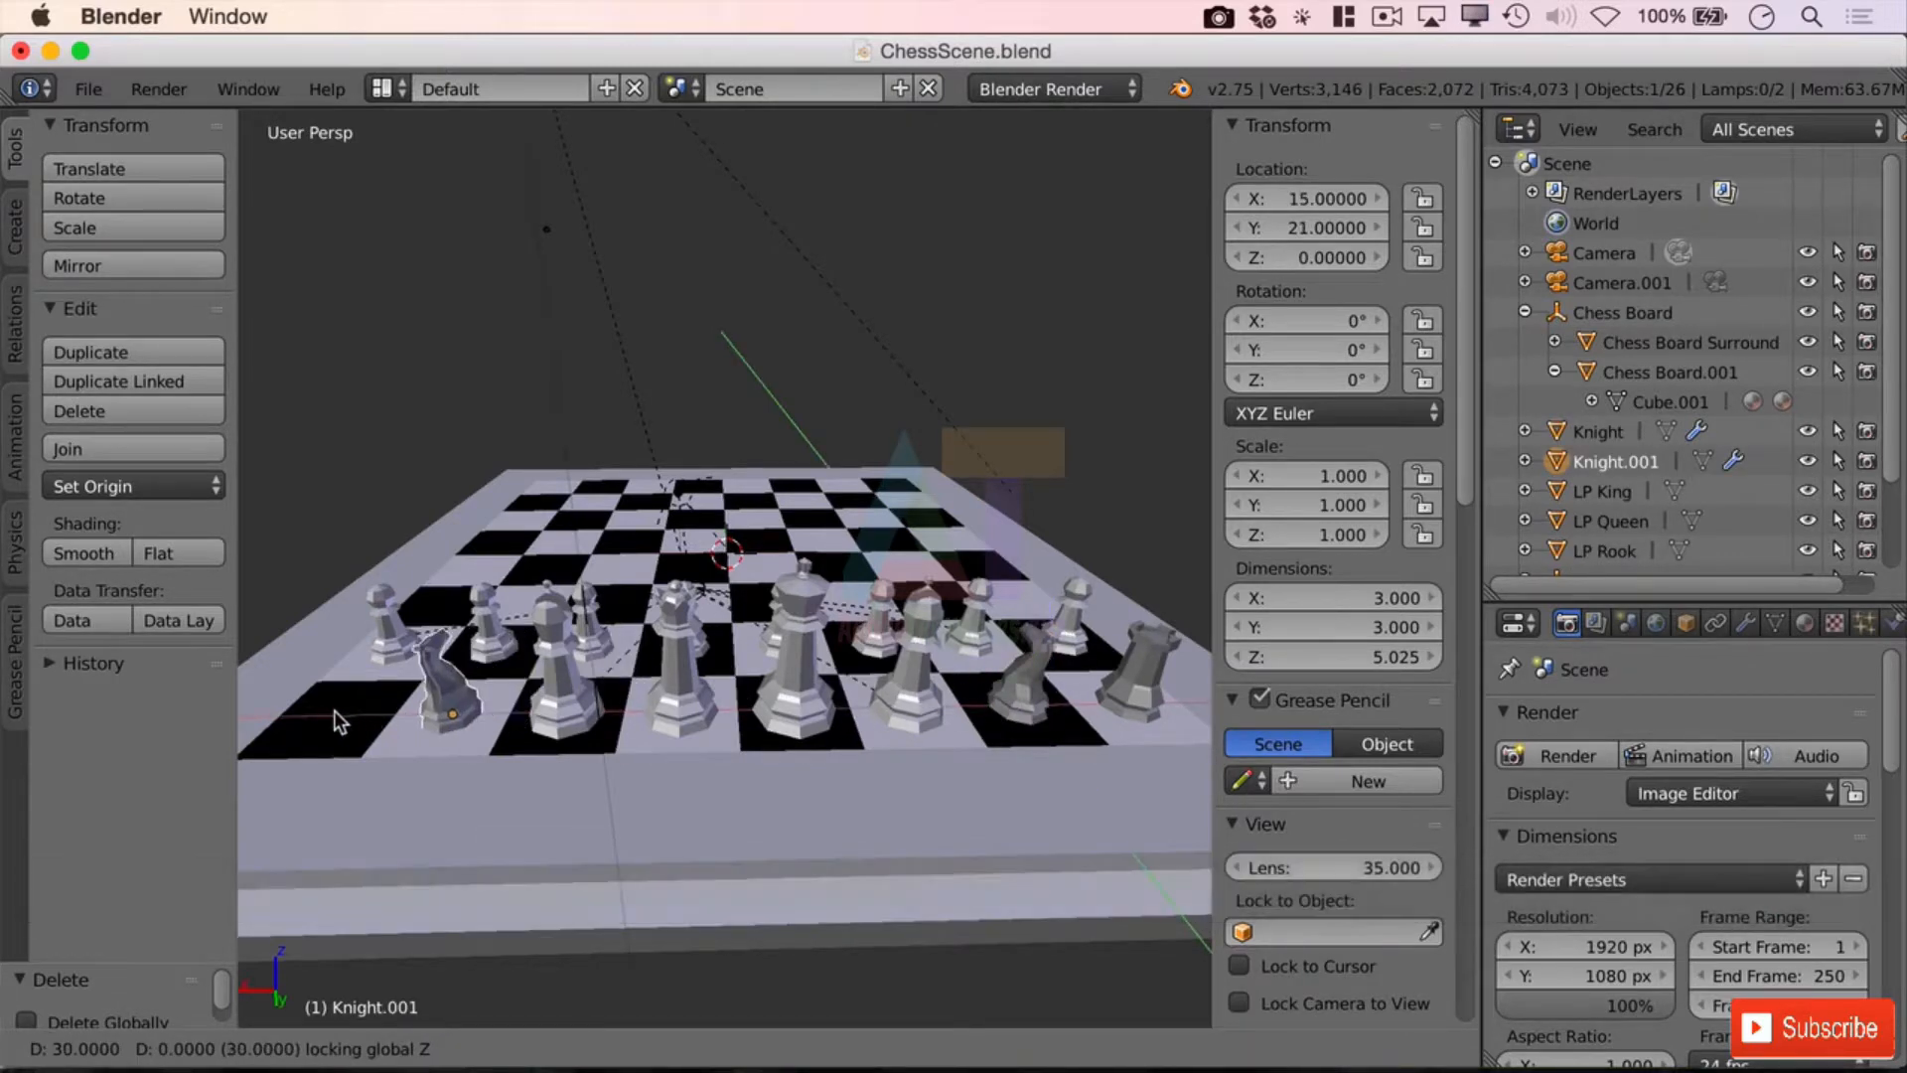
left_click(340, 722)
Step: Make a linked duplicate of the LP Rook and place it, with Z locked, on the opposite corner square at X 21, Y 21
right_click(1157, 675)
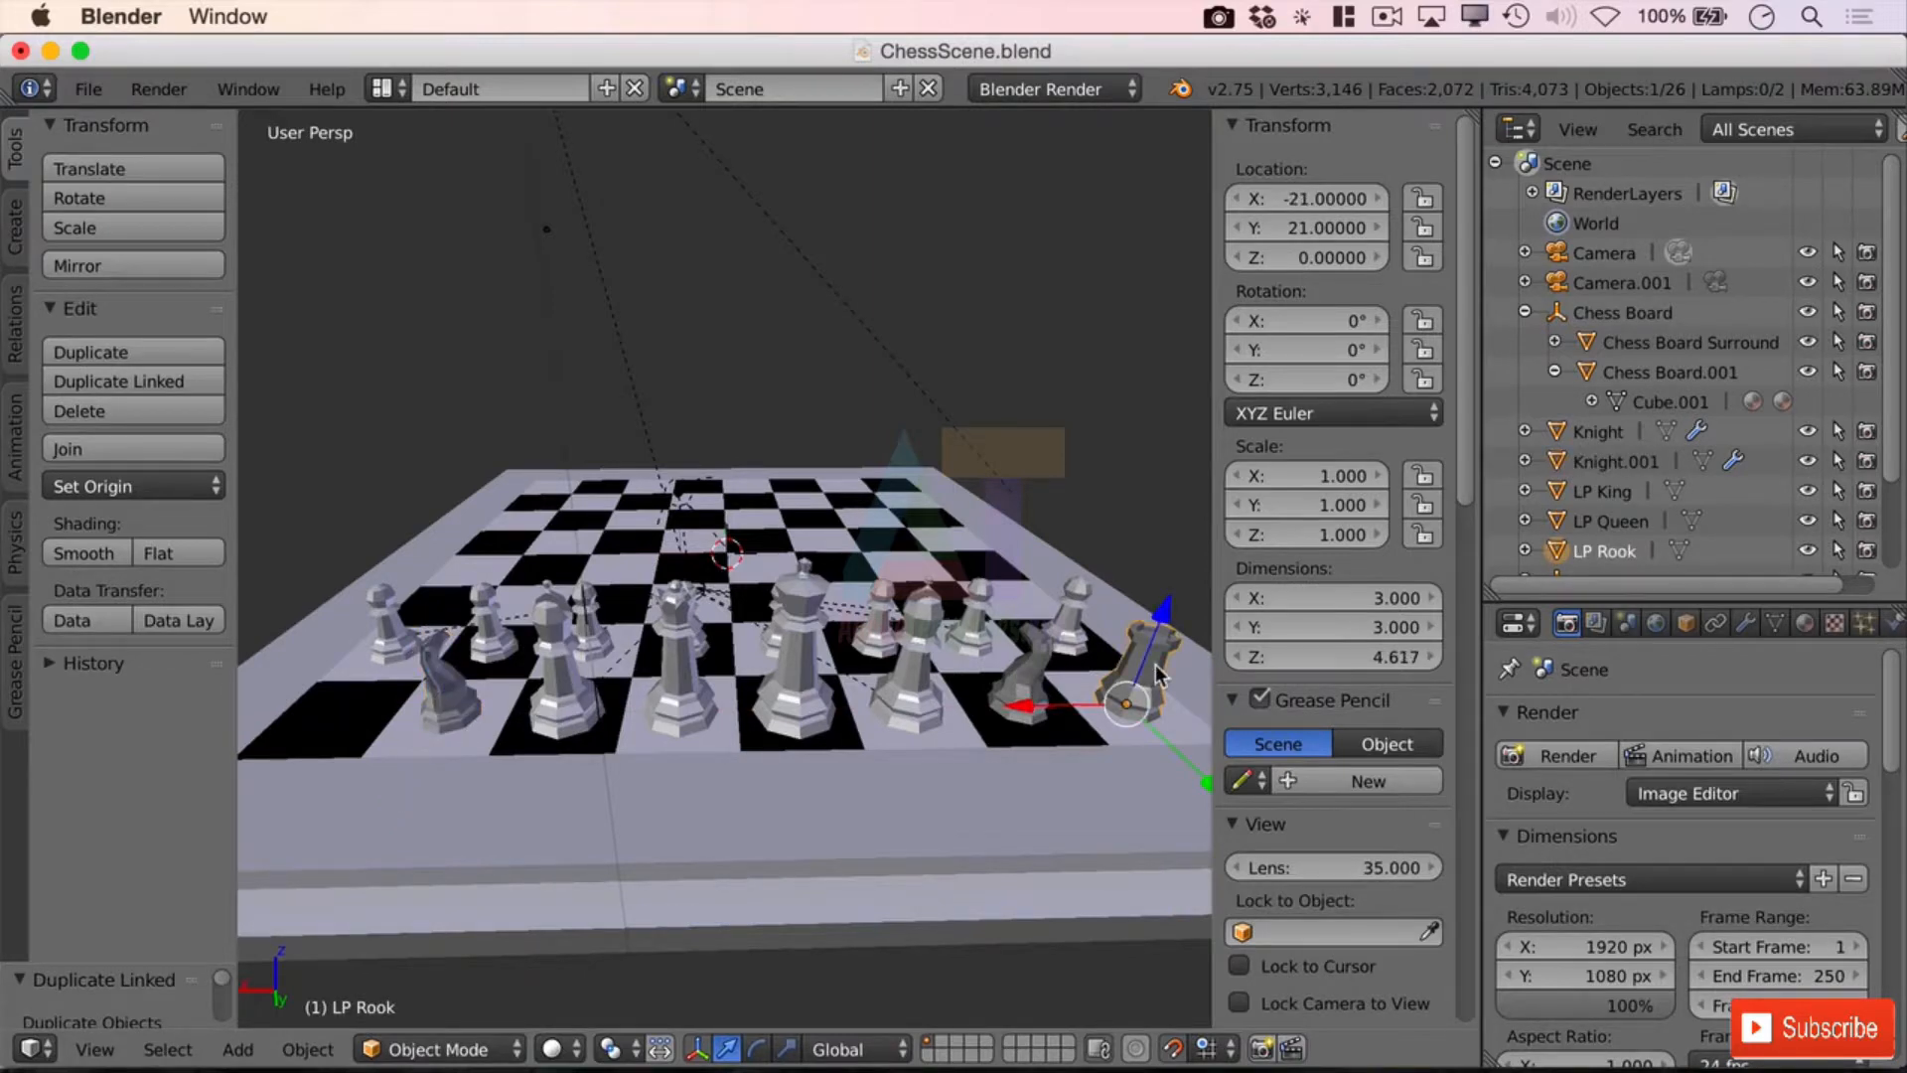
key("alt+d")
key("shift+z")
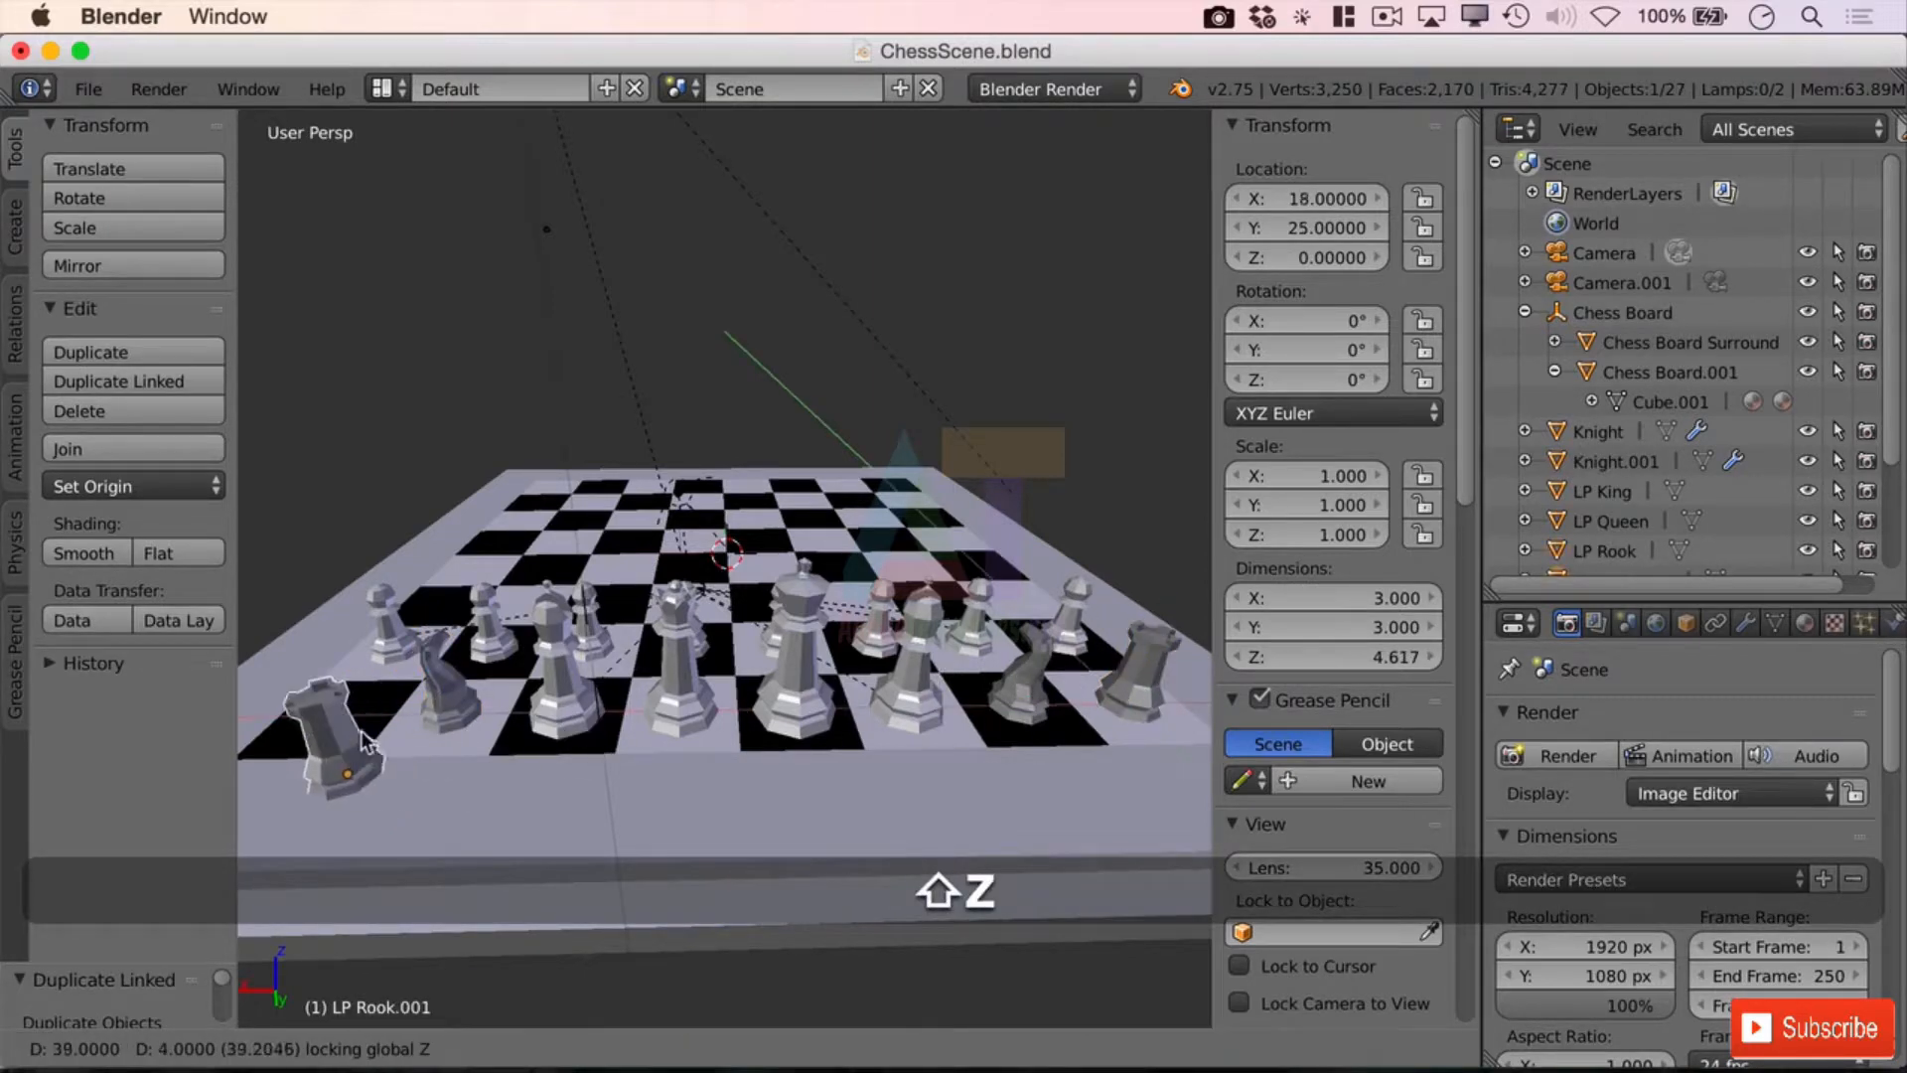
left_click(367, 698)
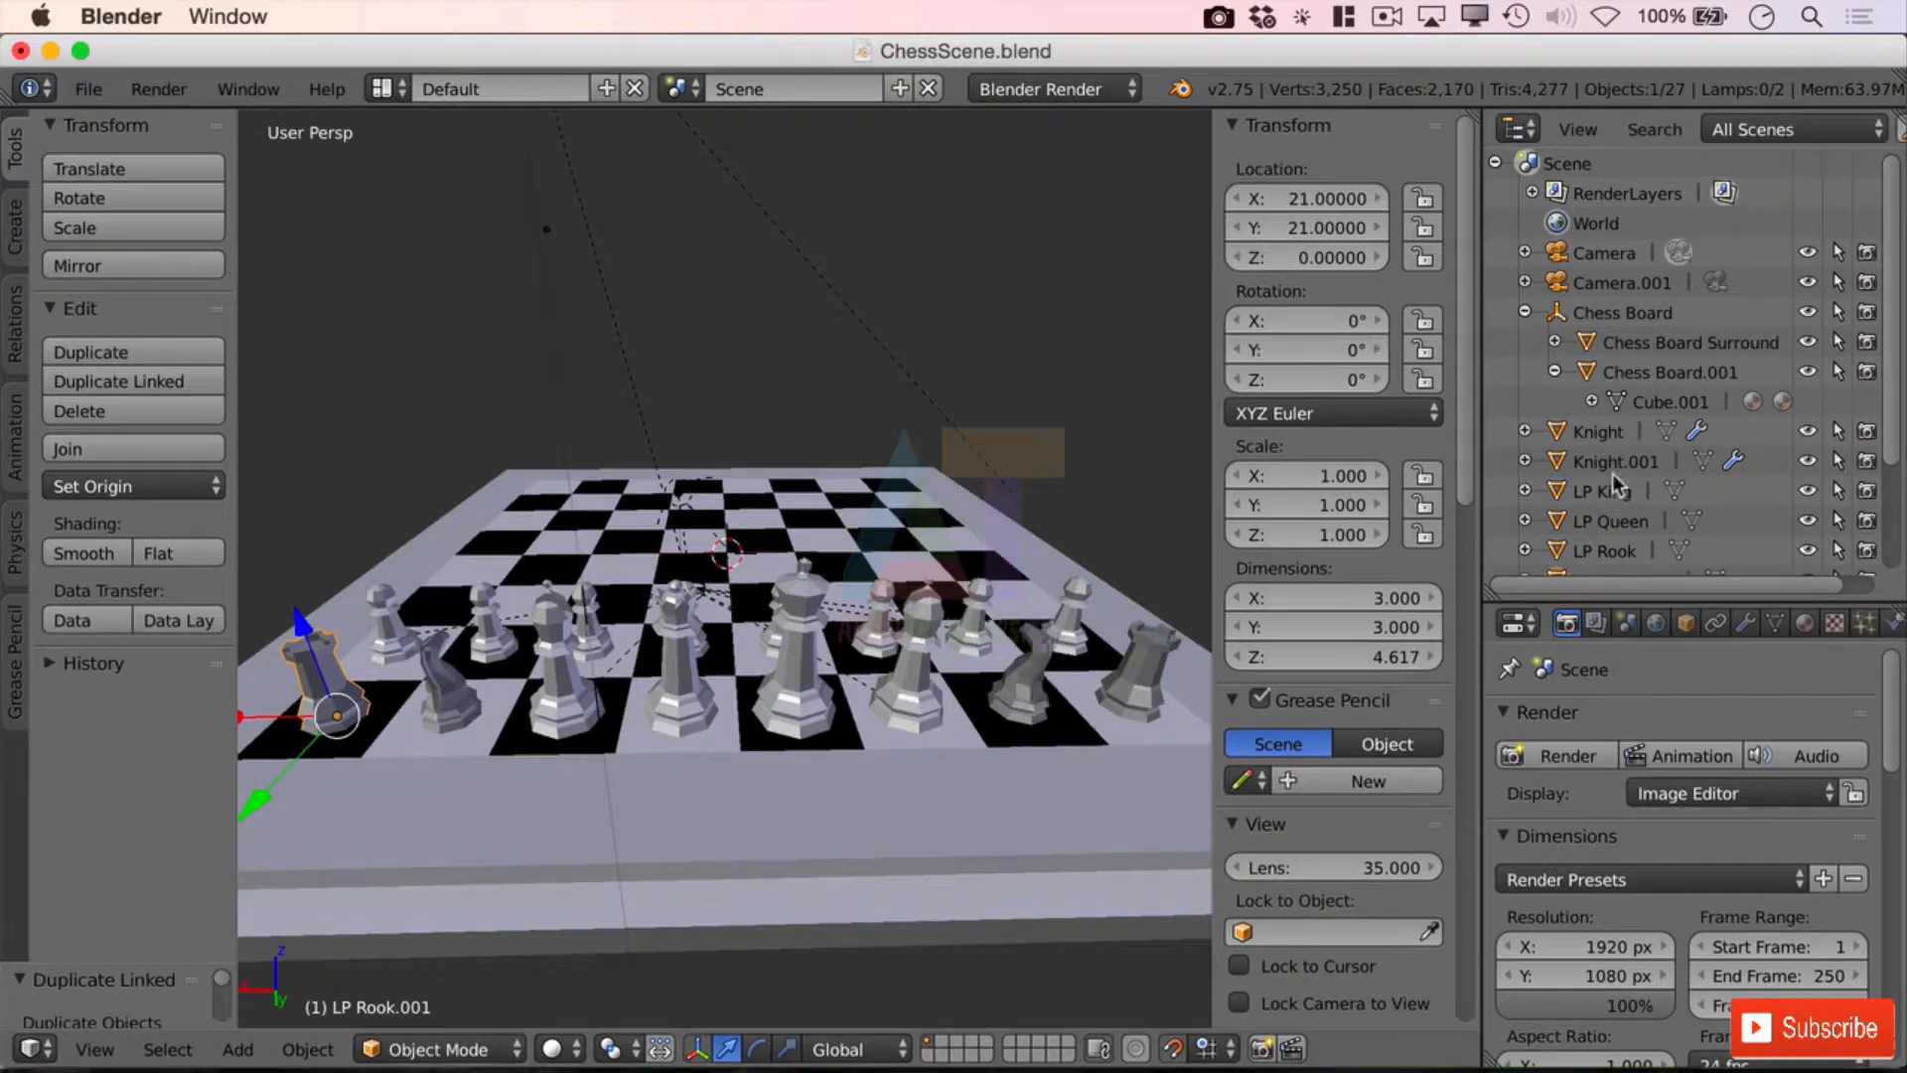
Step: Recalculate the normals of the original knight's whole mesh in Edit Mode, then return to Object Mode
right_click(1033, 692)
right_click(1029, 692)
right_click(1029, 692)
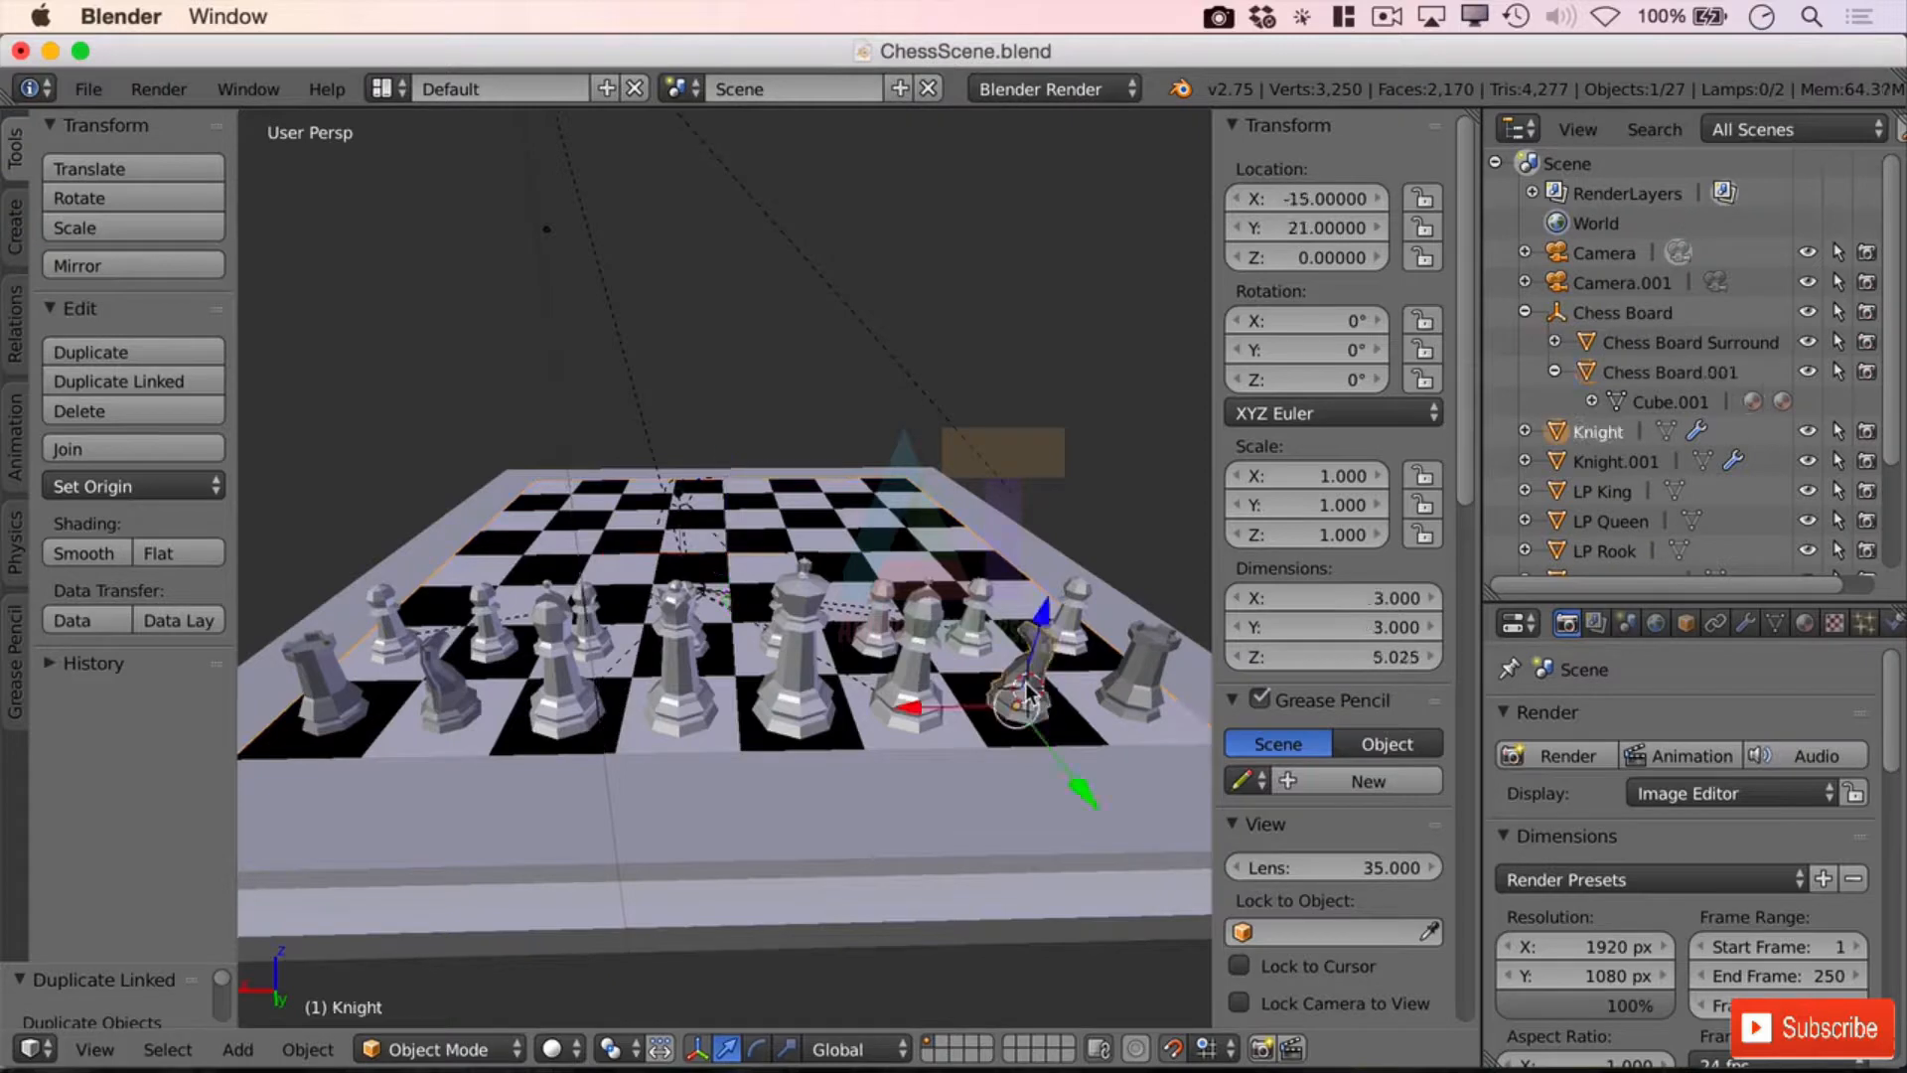
key("Tab")
key("a")
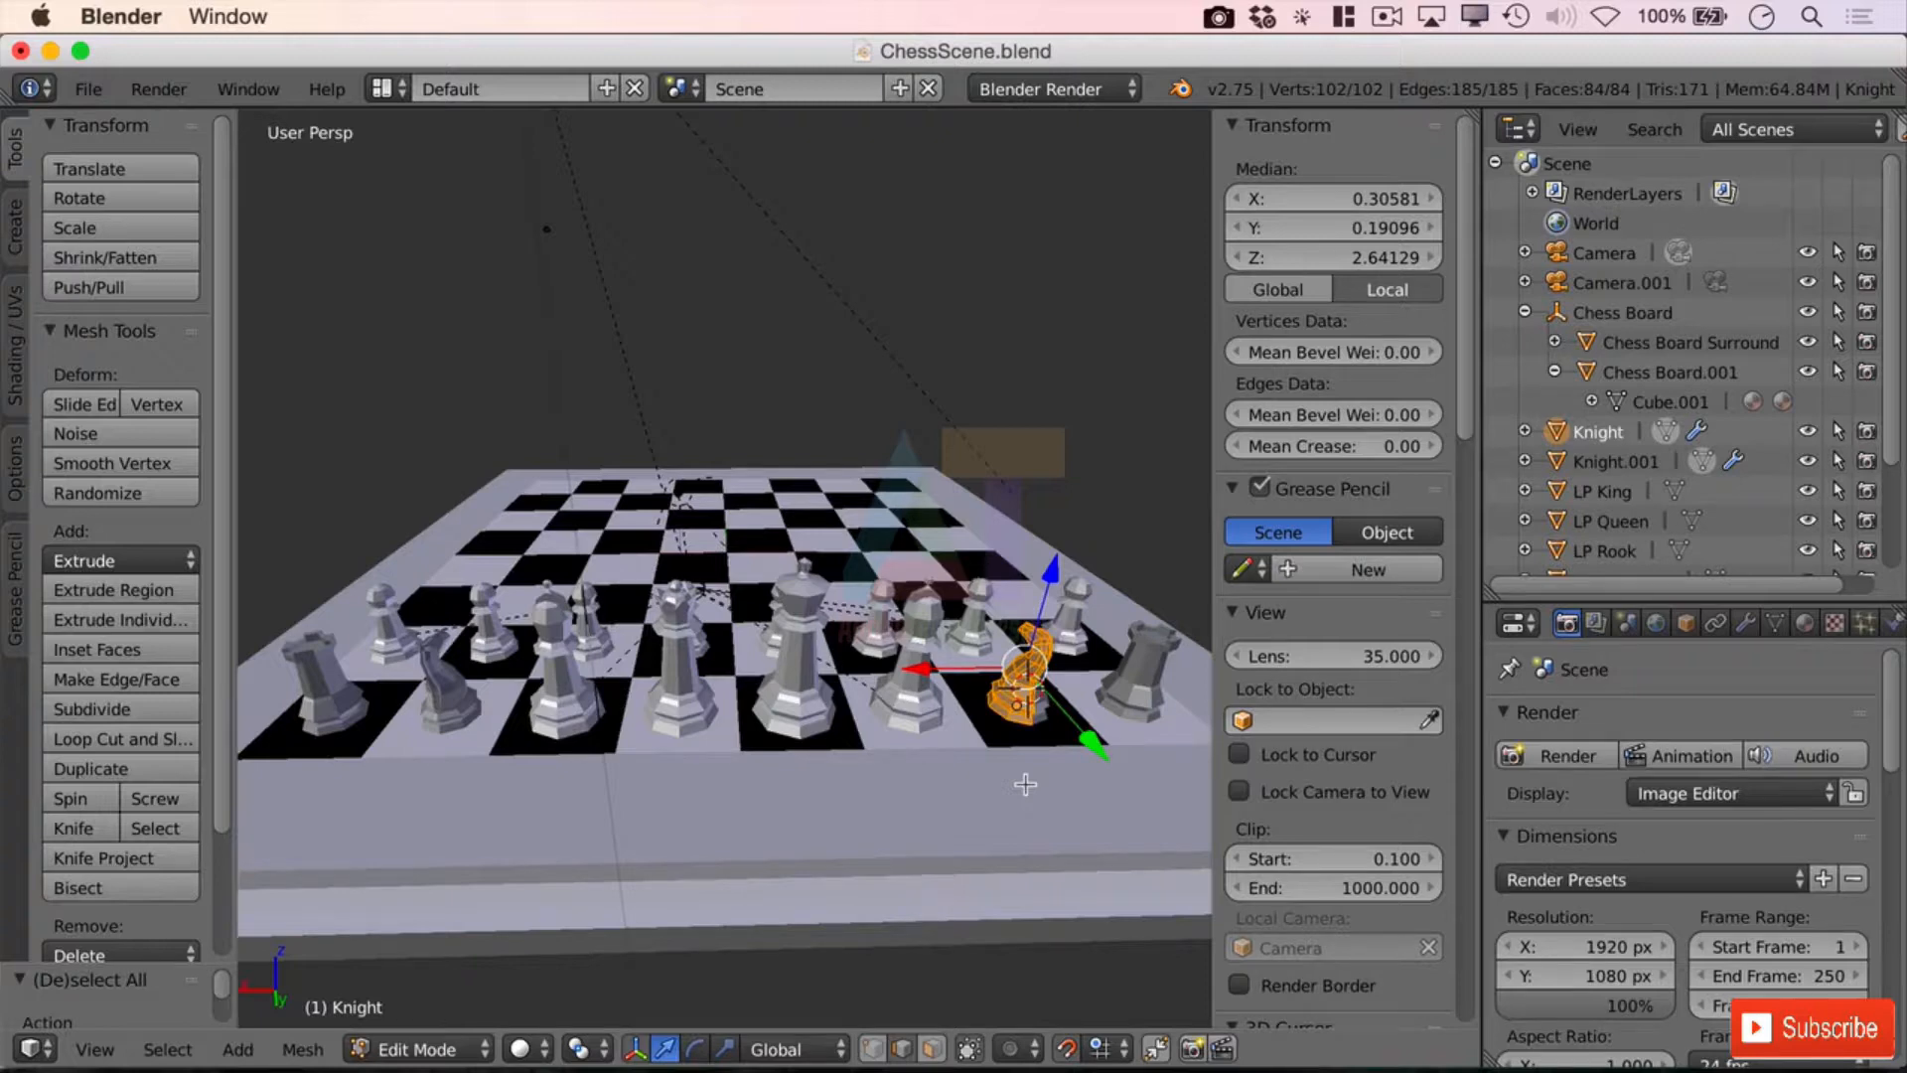
key("ctrl+n")
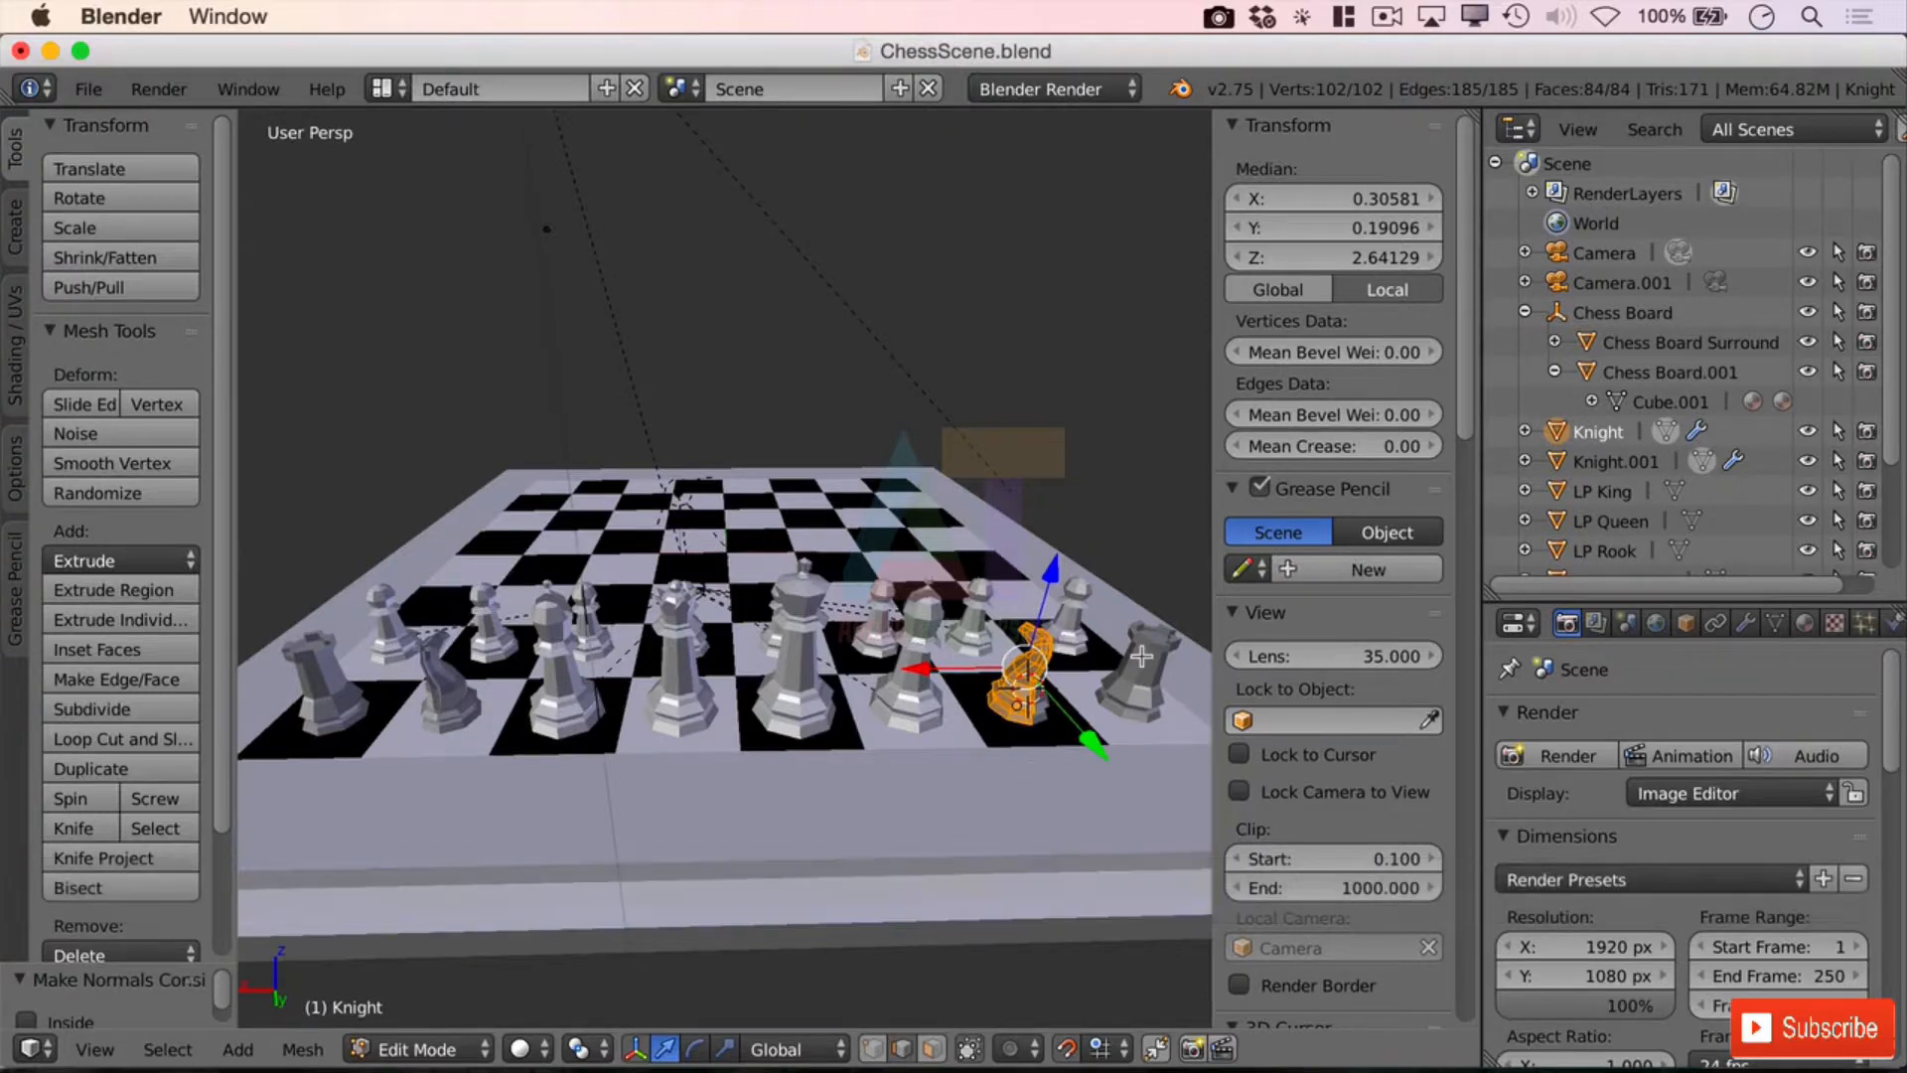
key("Escape")
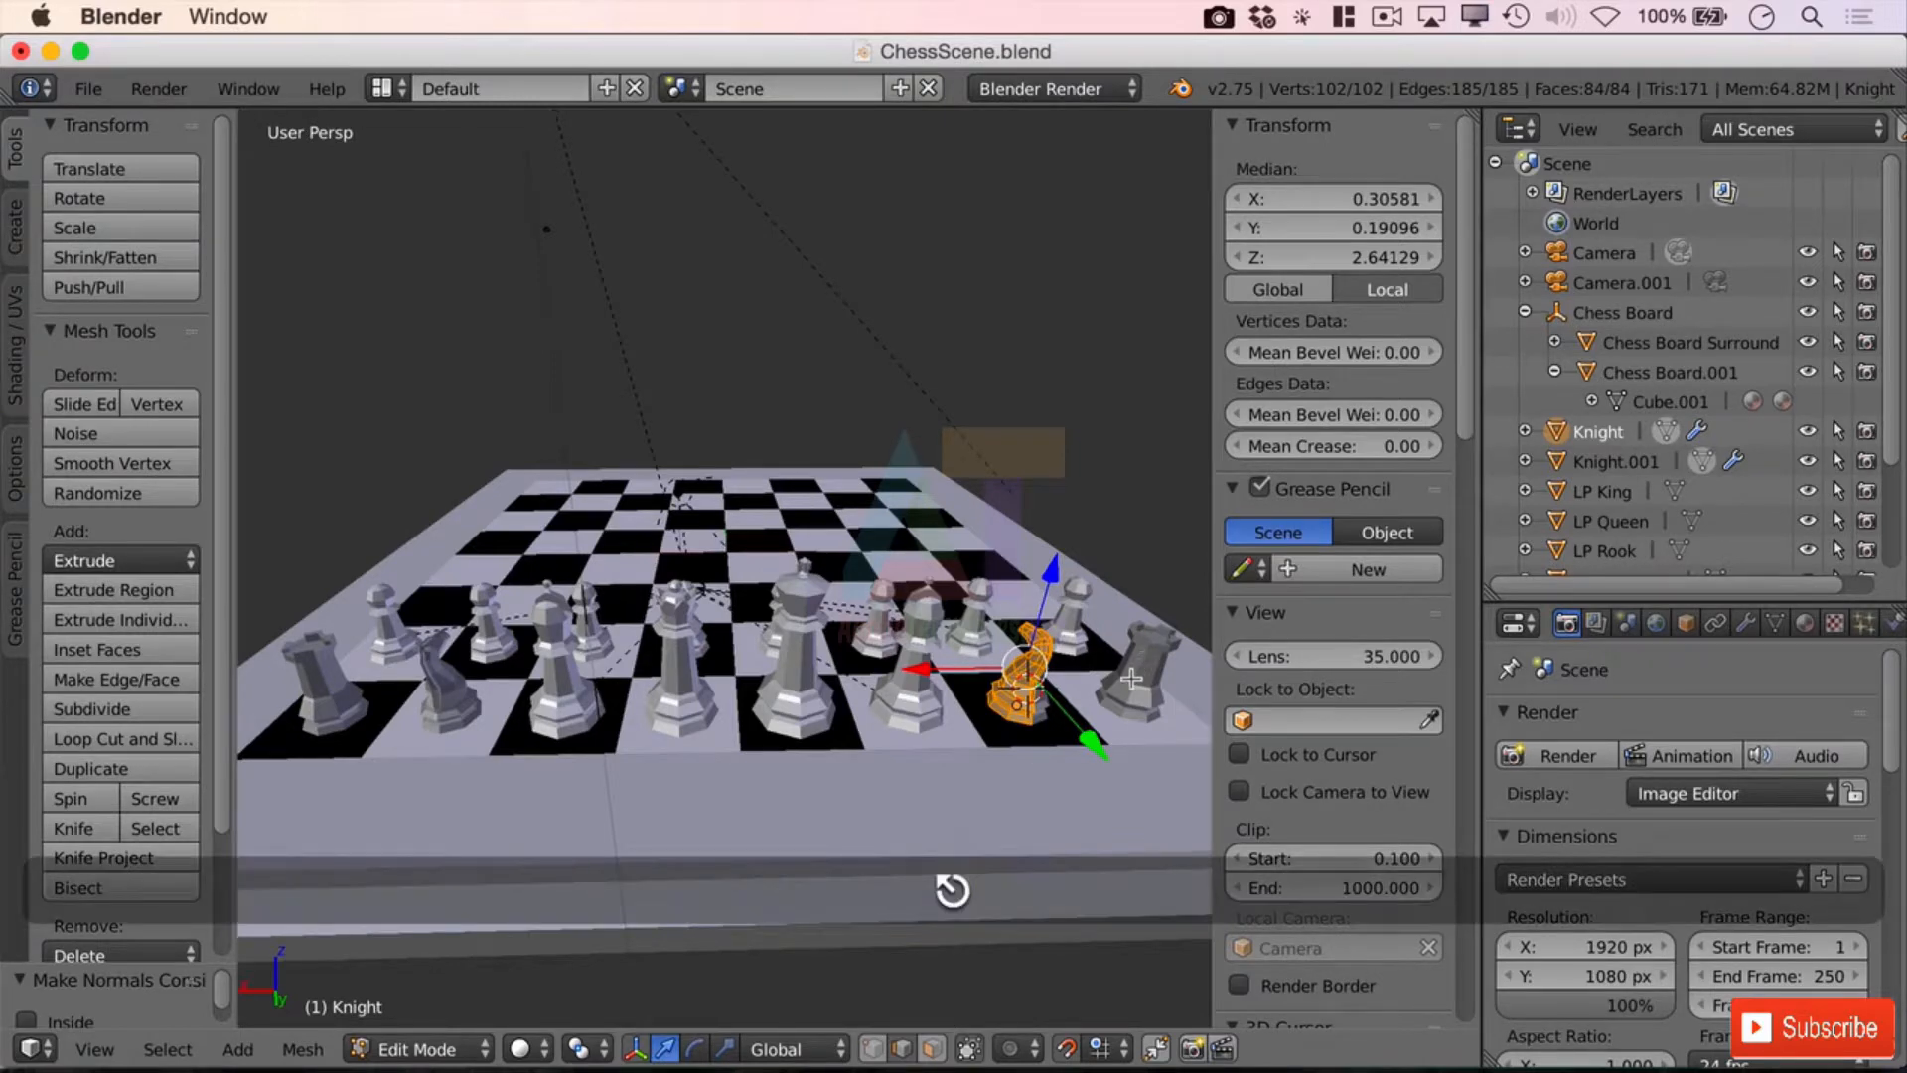
key("Tab")
Step: Check the material slots of the original rook, the knight and the corner pawn, including the list of existing materials
right_click(1135, 671)
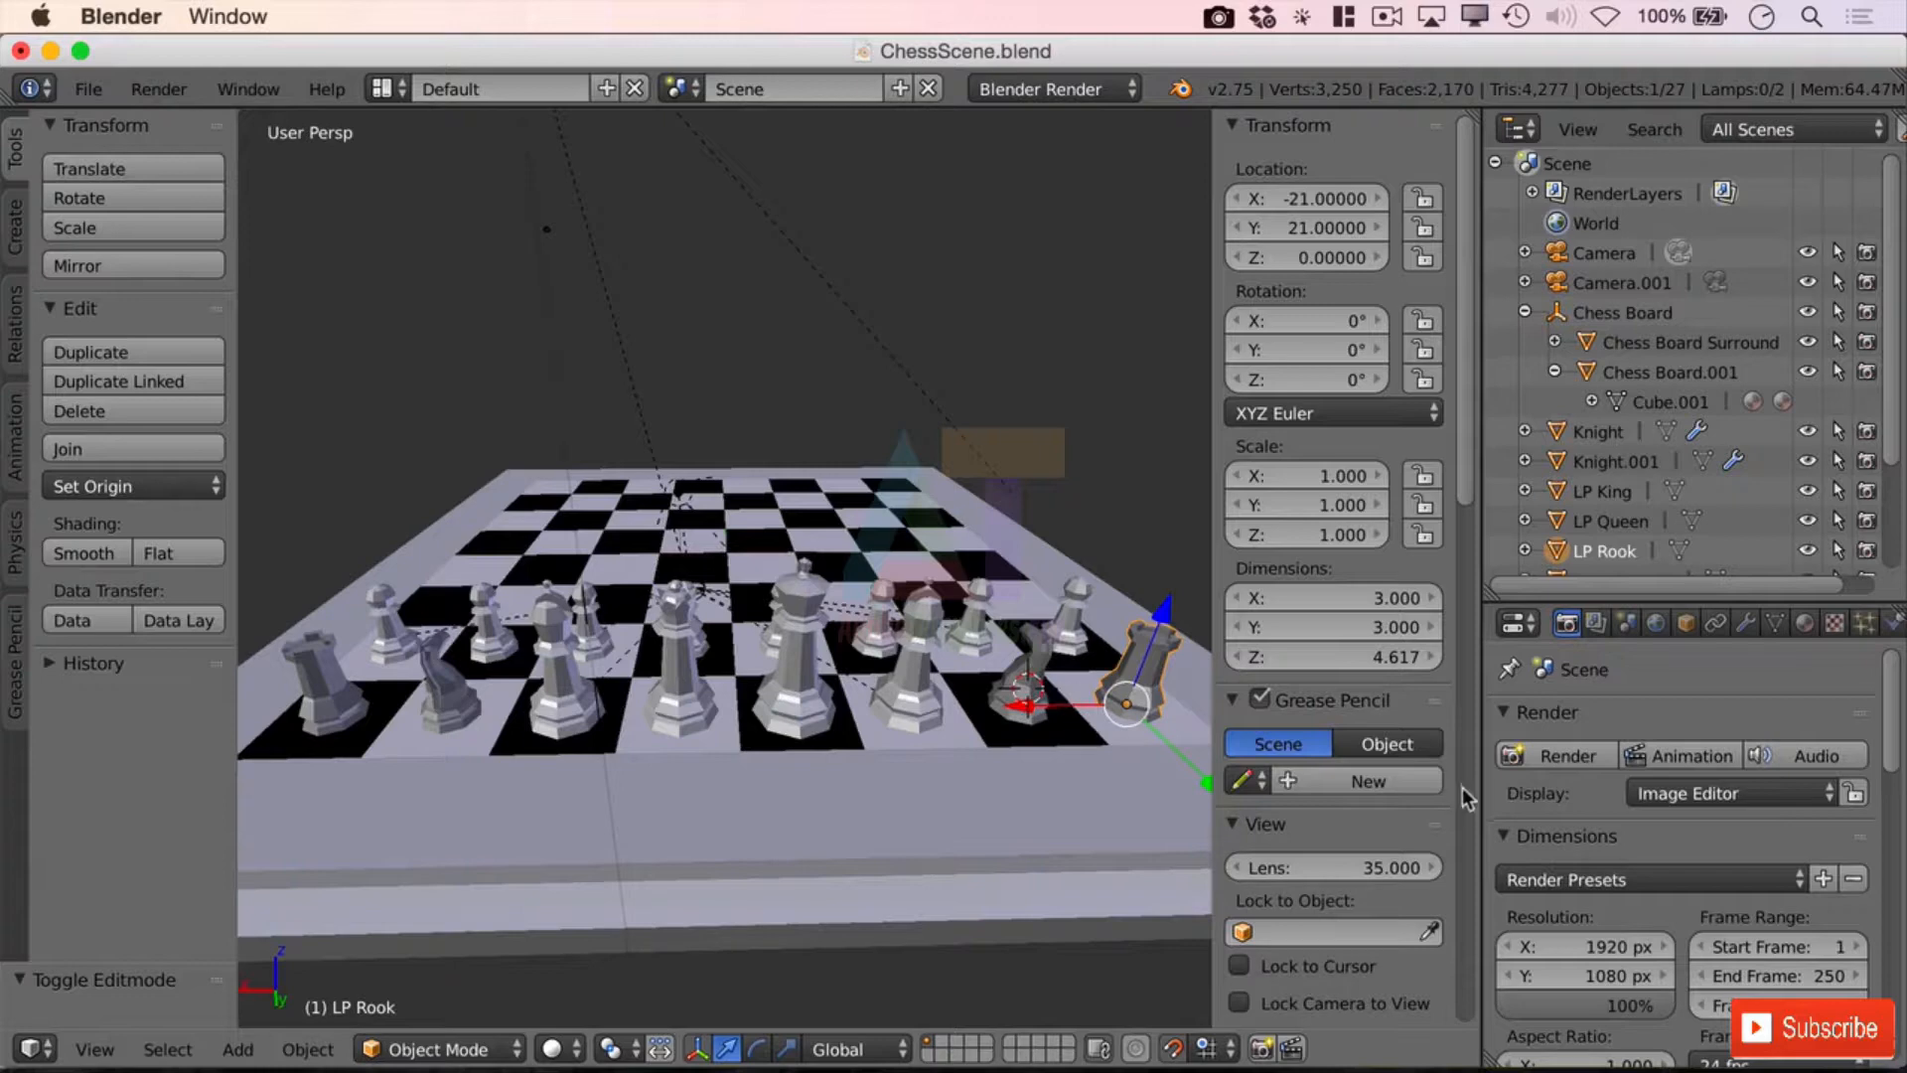
left_click(1804, 622)
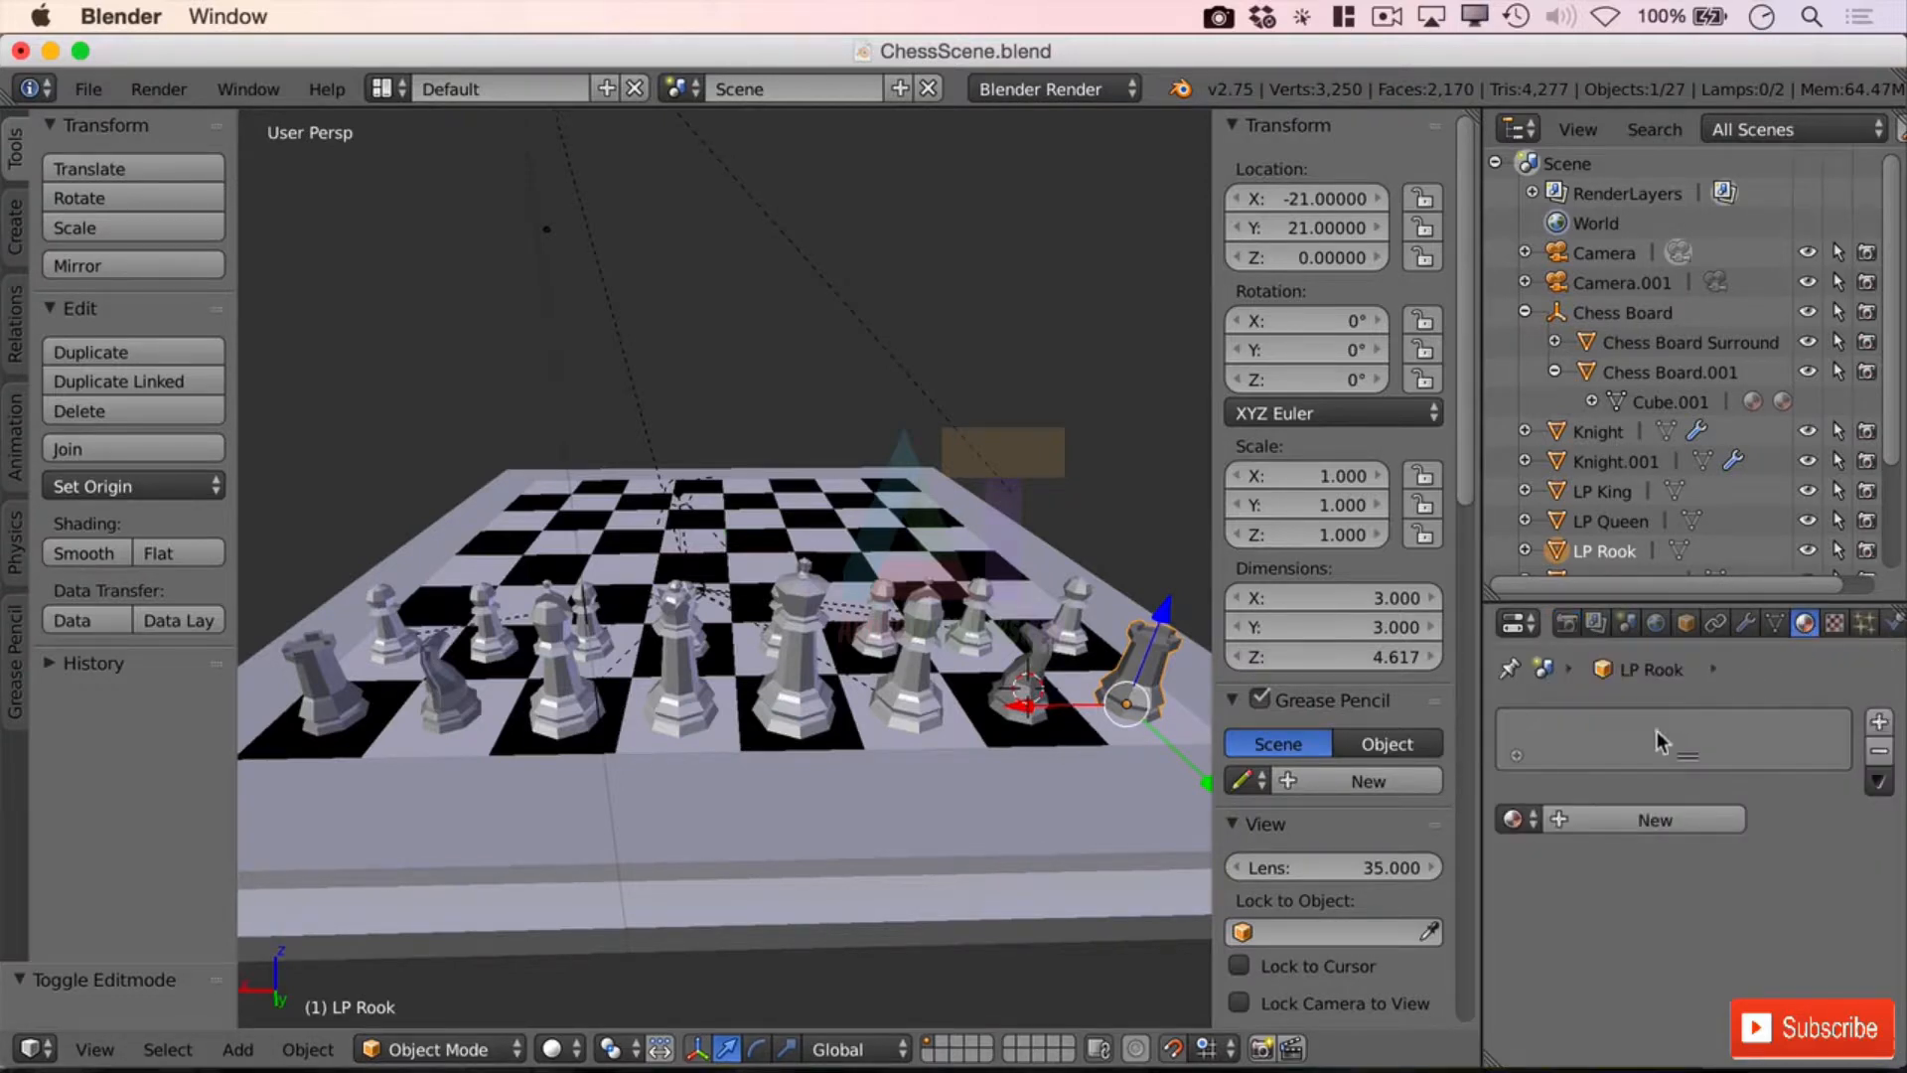
left_click(1515, 818)
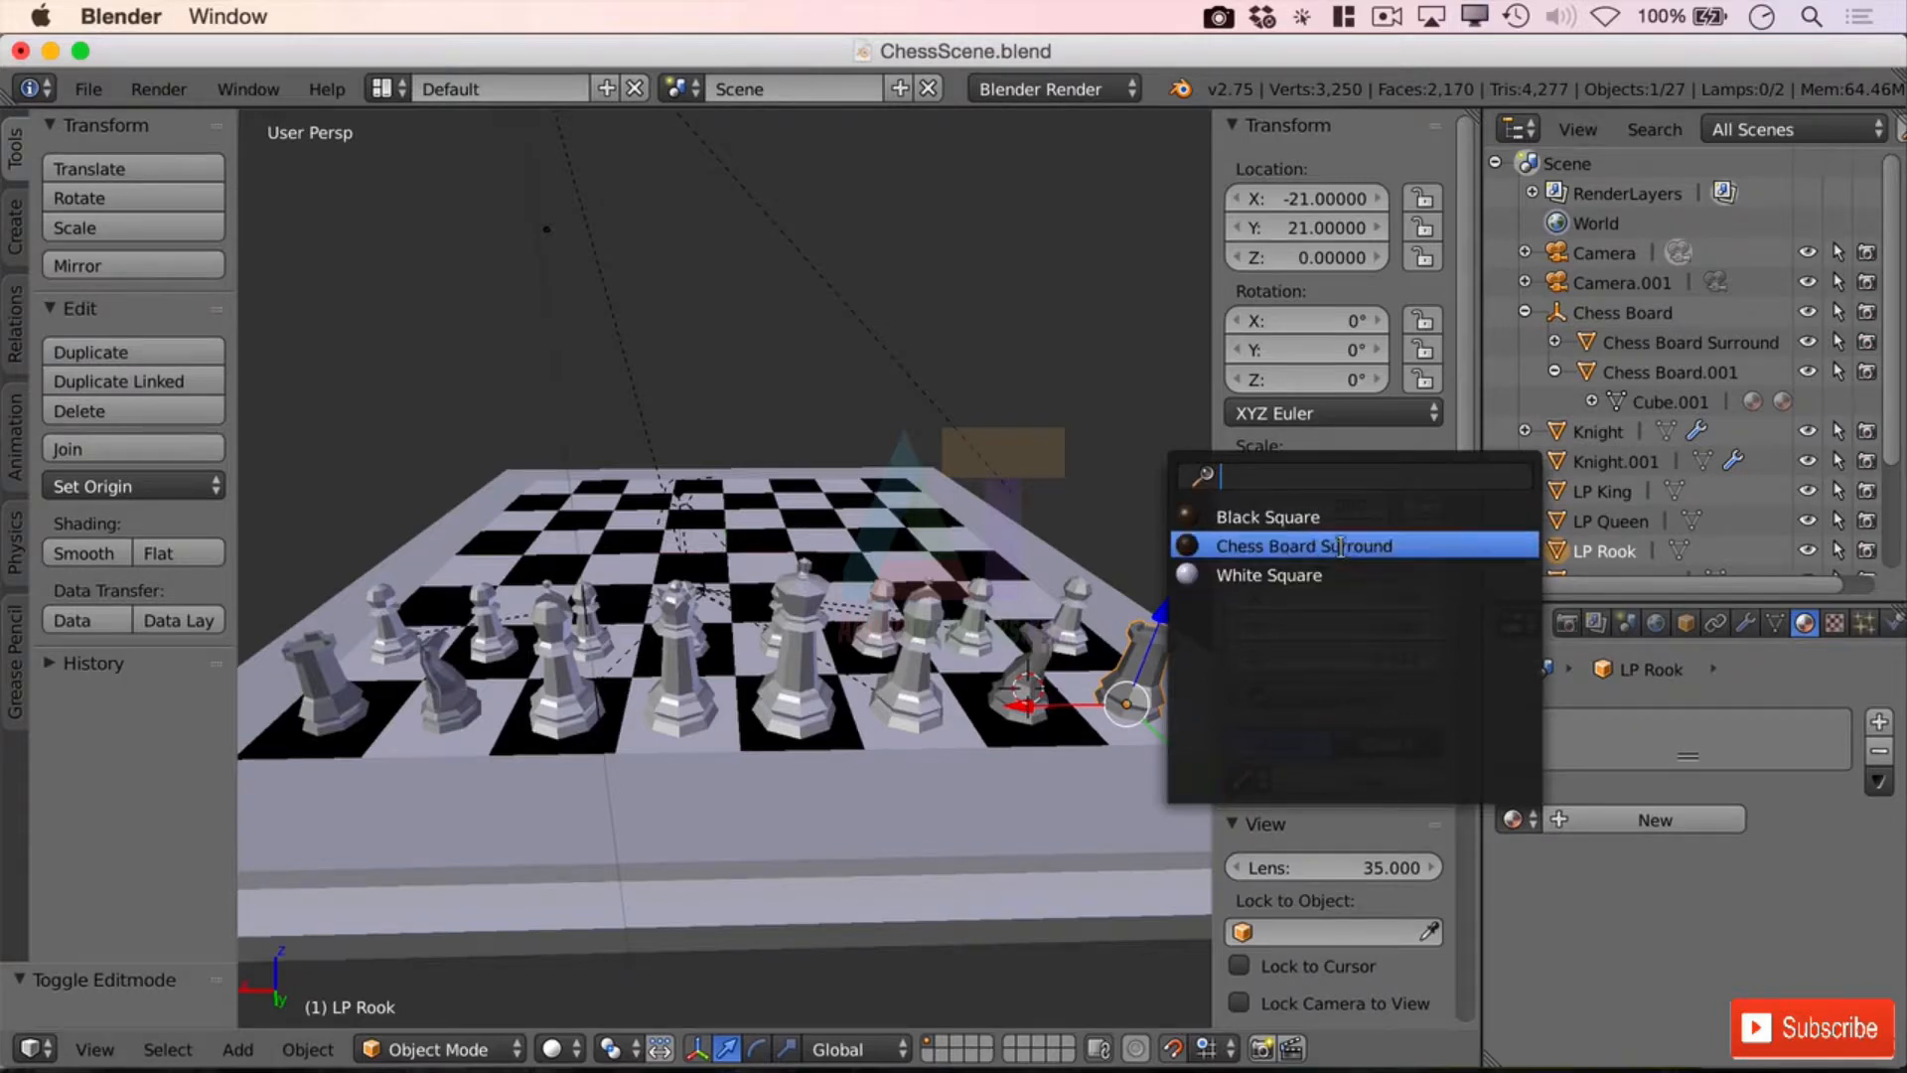
left_click(1794, 870)
right_click(1008, 662)
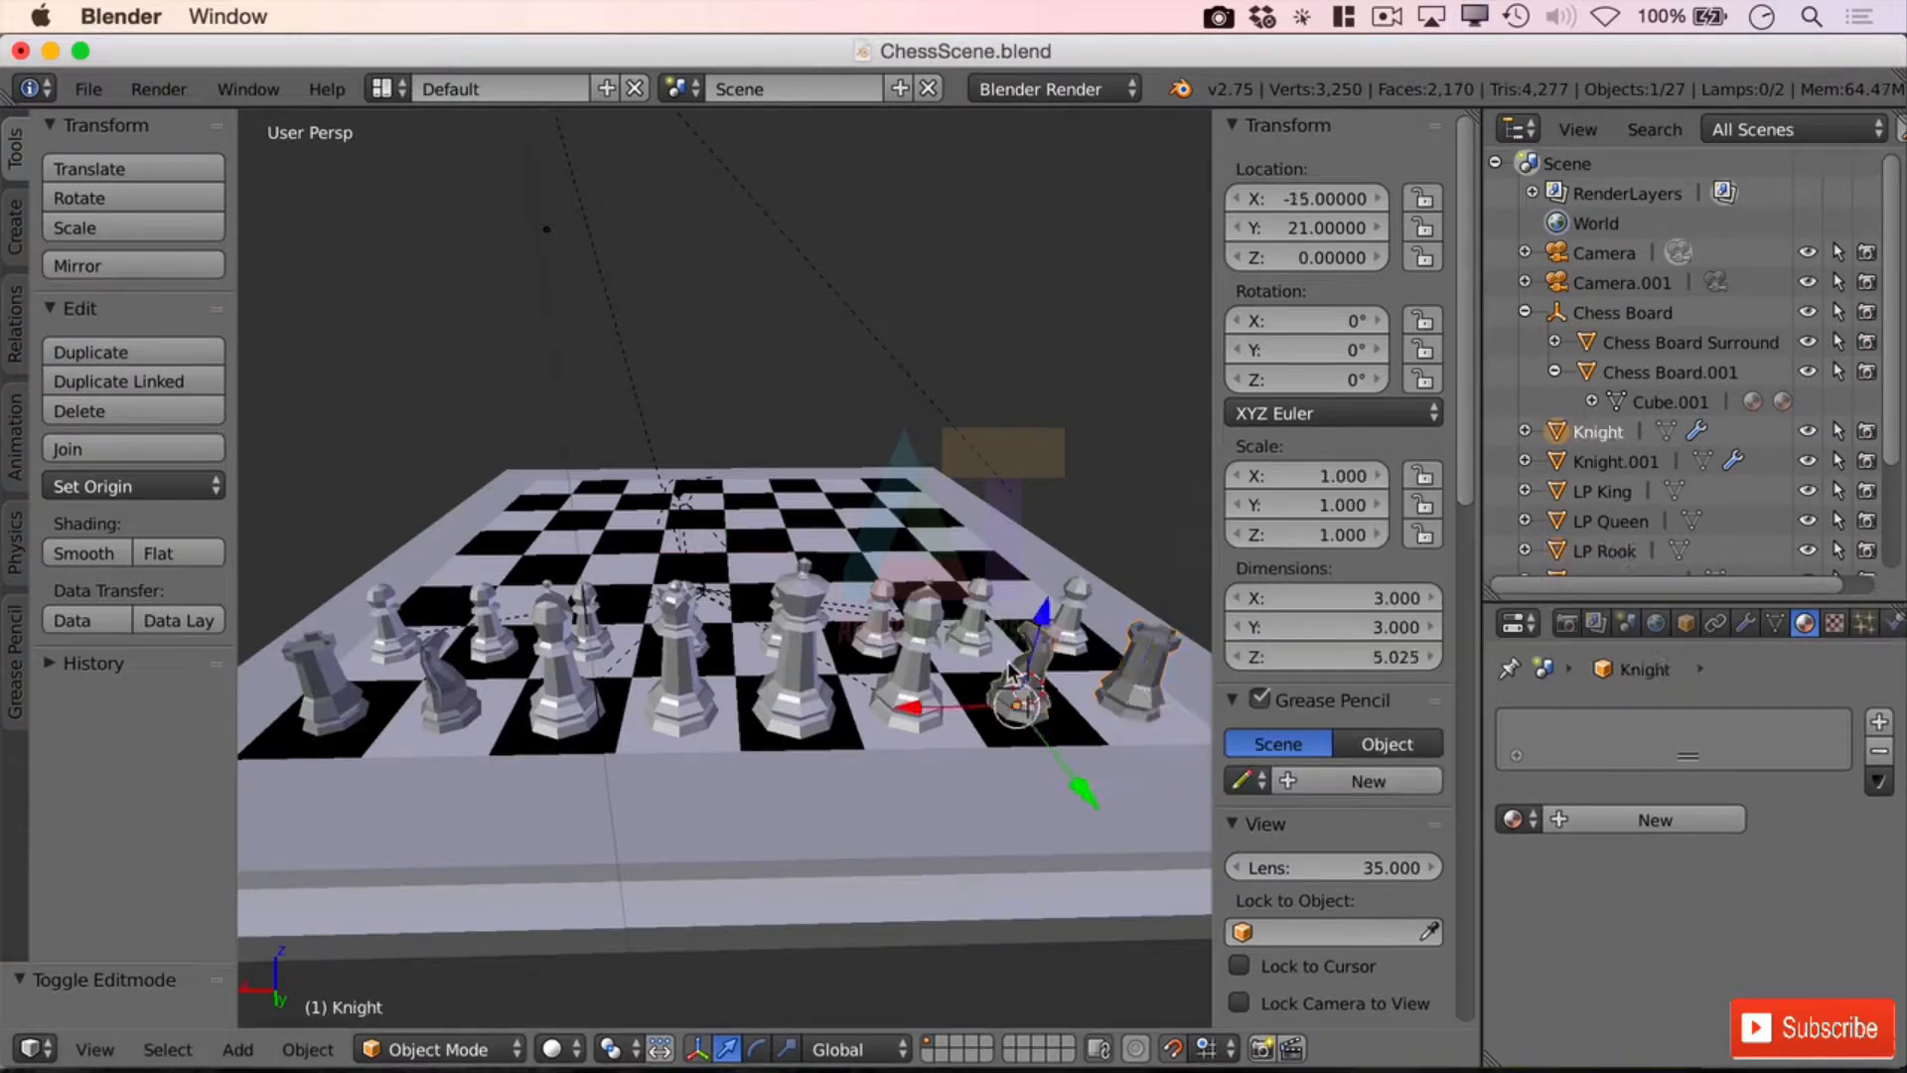
right_click(1074, 608)
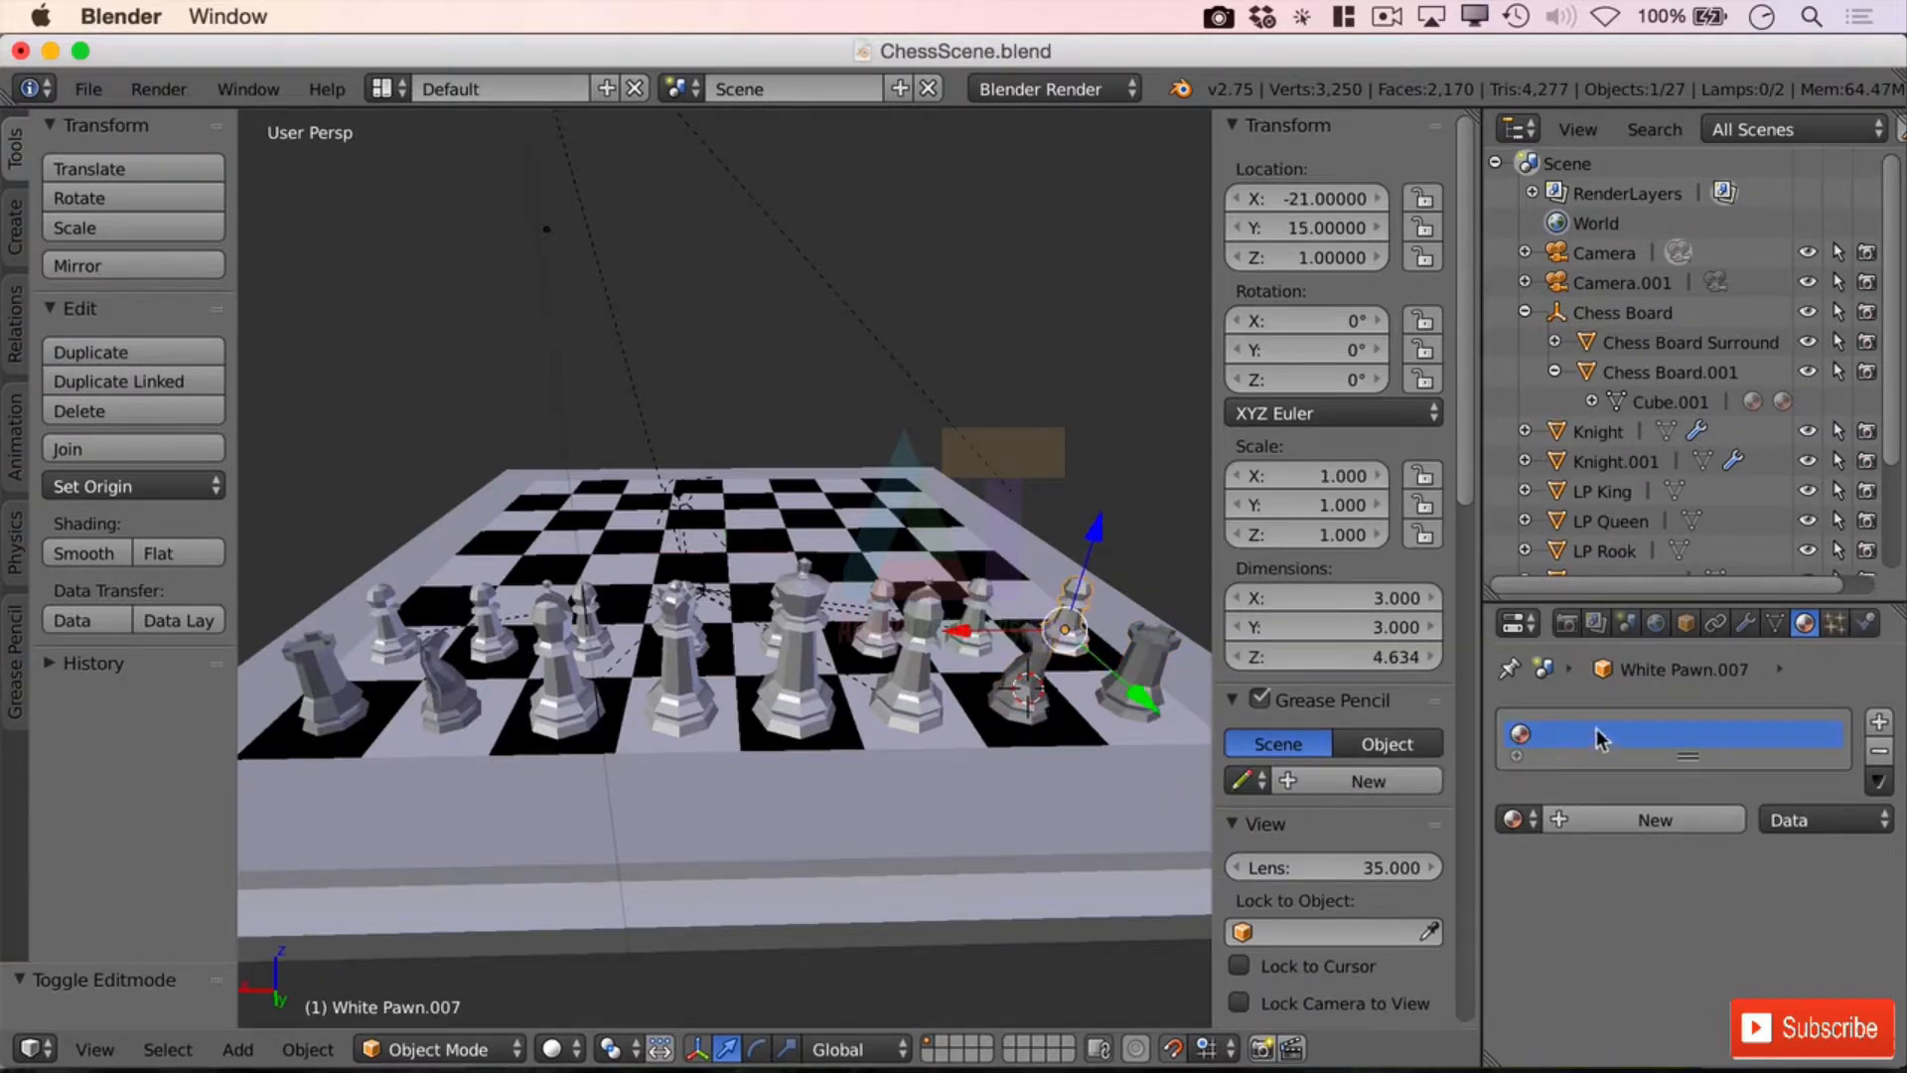
Step: Create a new material on the LP Rook and name it White Piece
right_click(1125, 674)
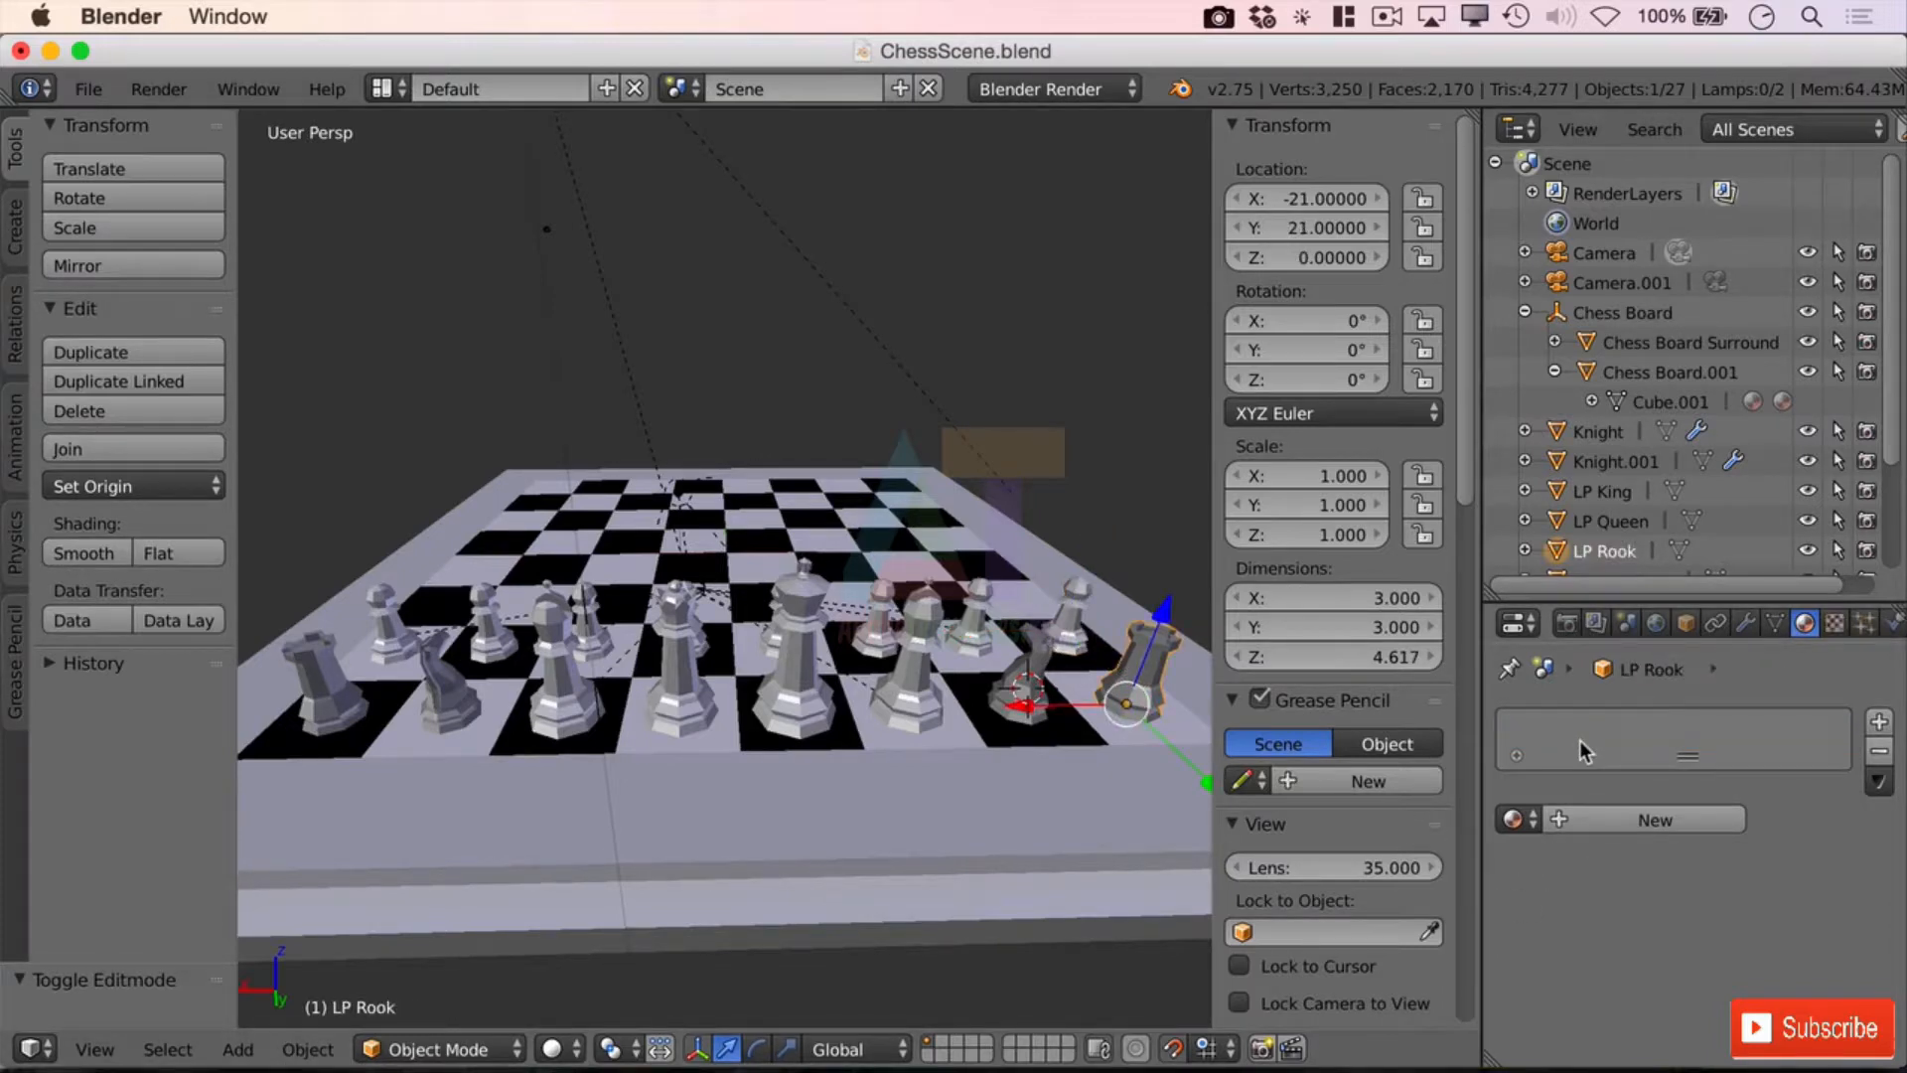
left_click(1604, 813)
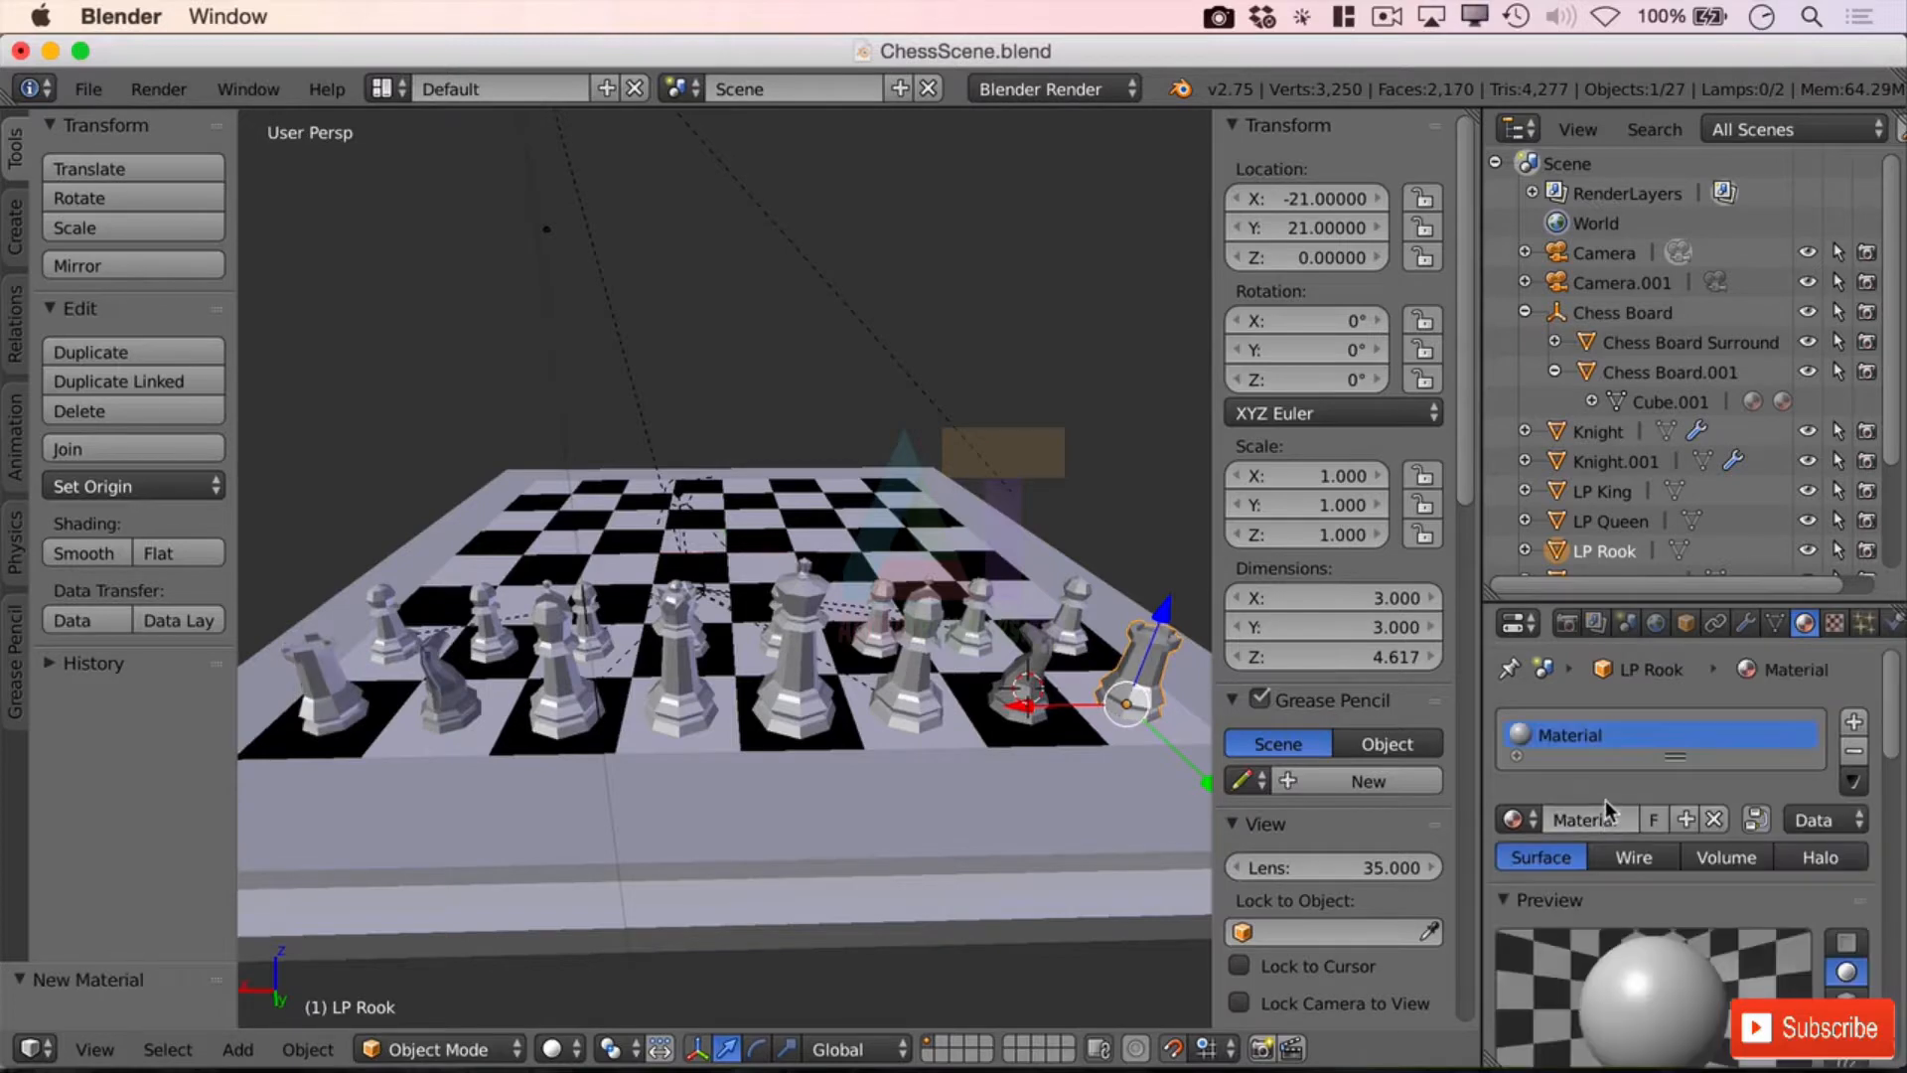
double_click(1616, 741)
type("White Pi")
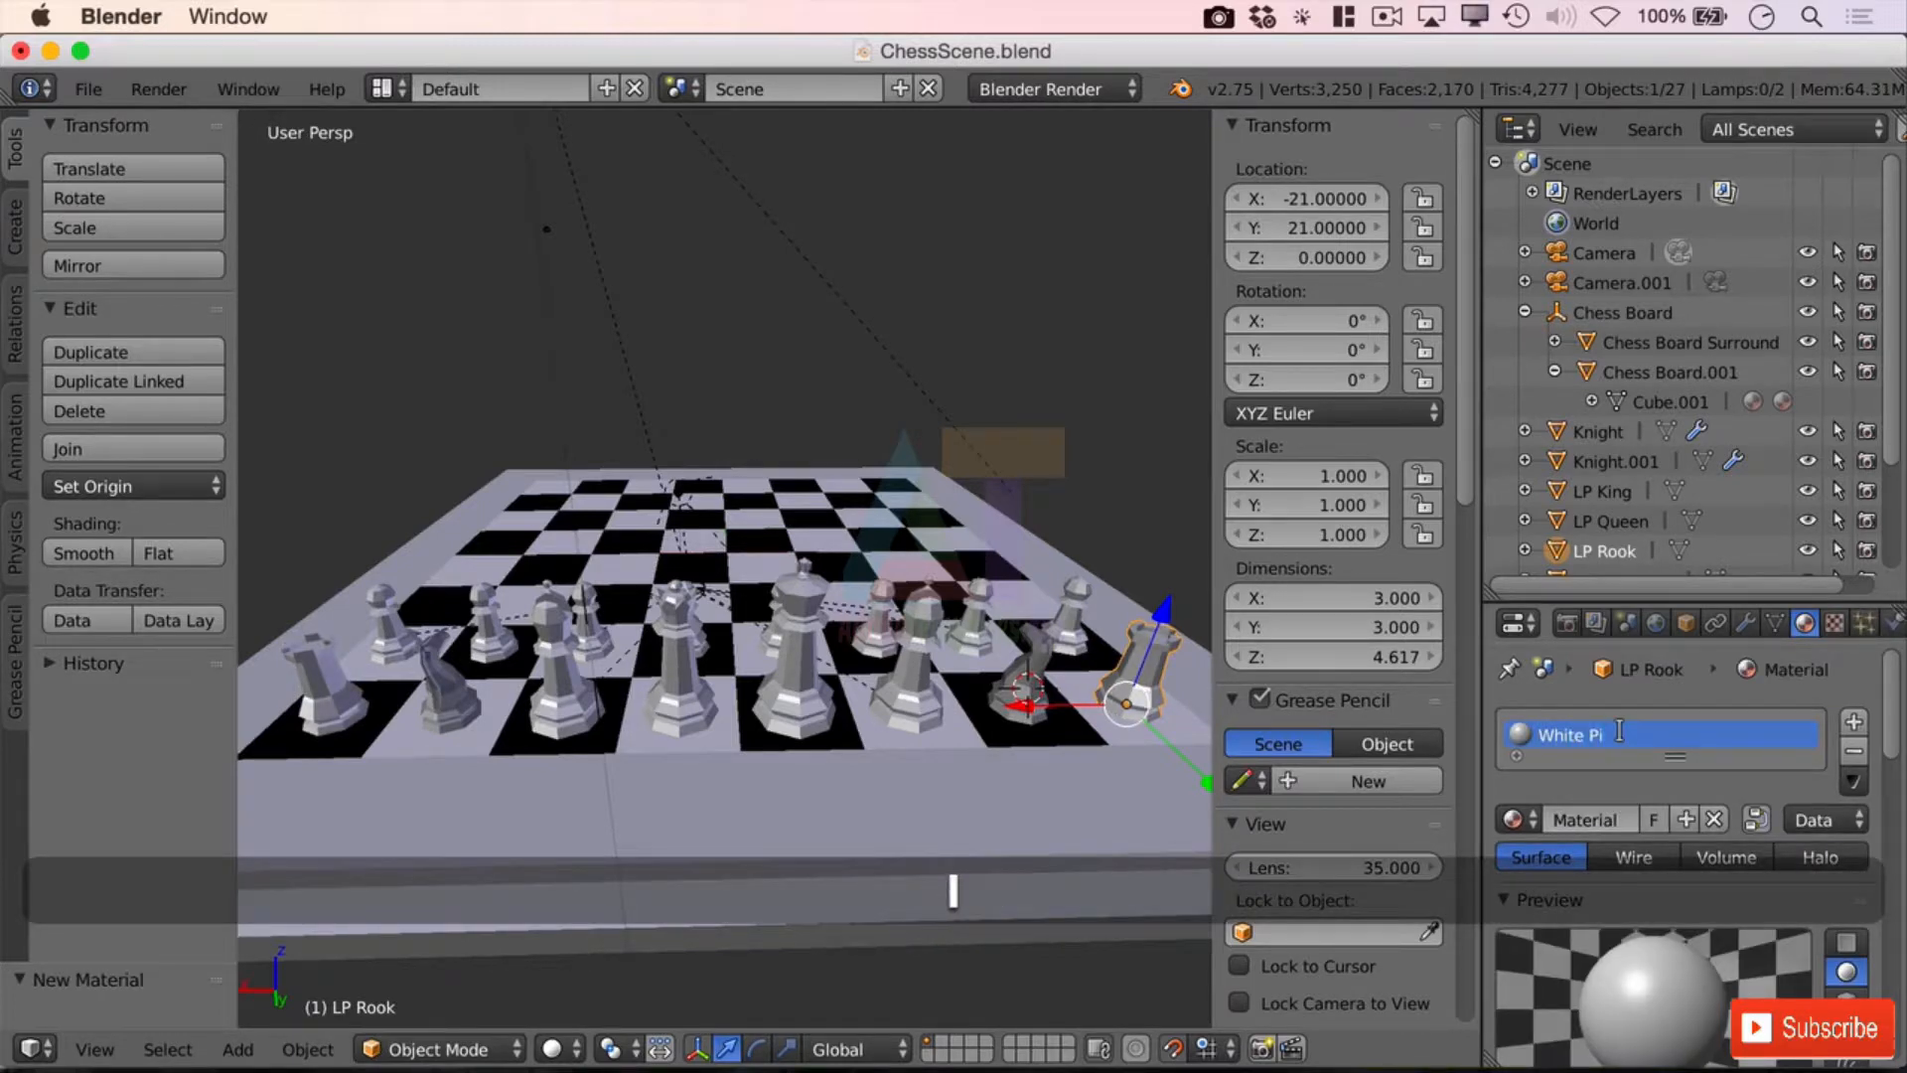
type("ece")
key("Return")
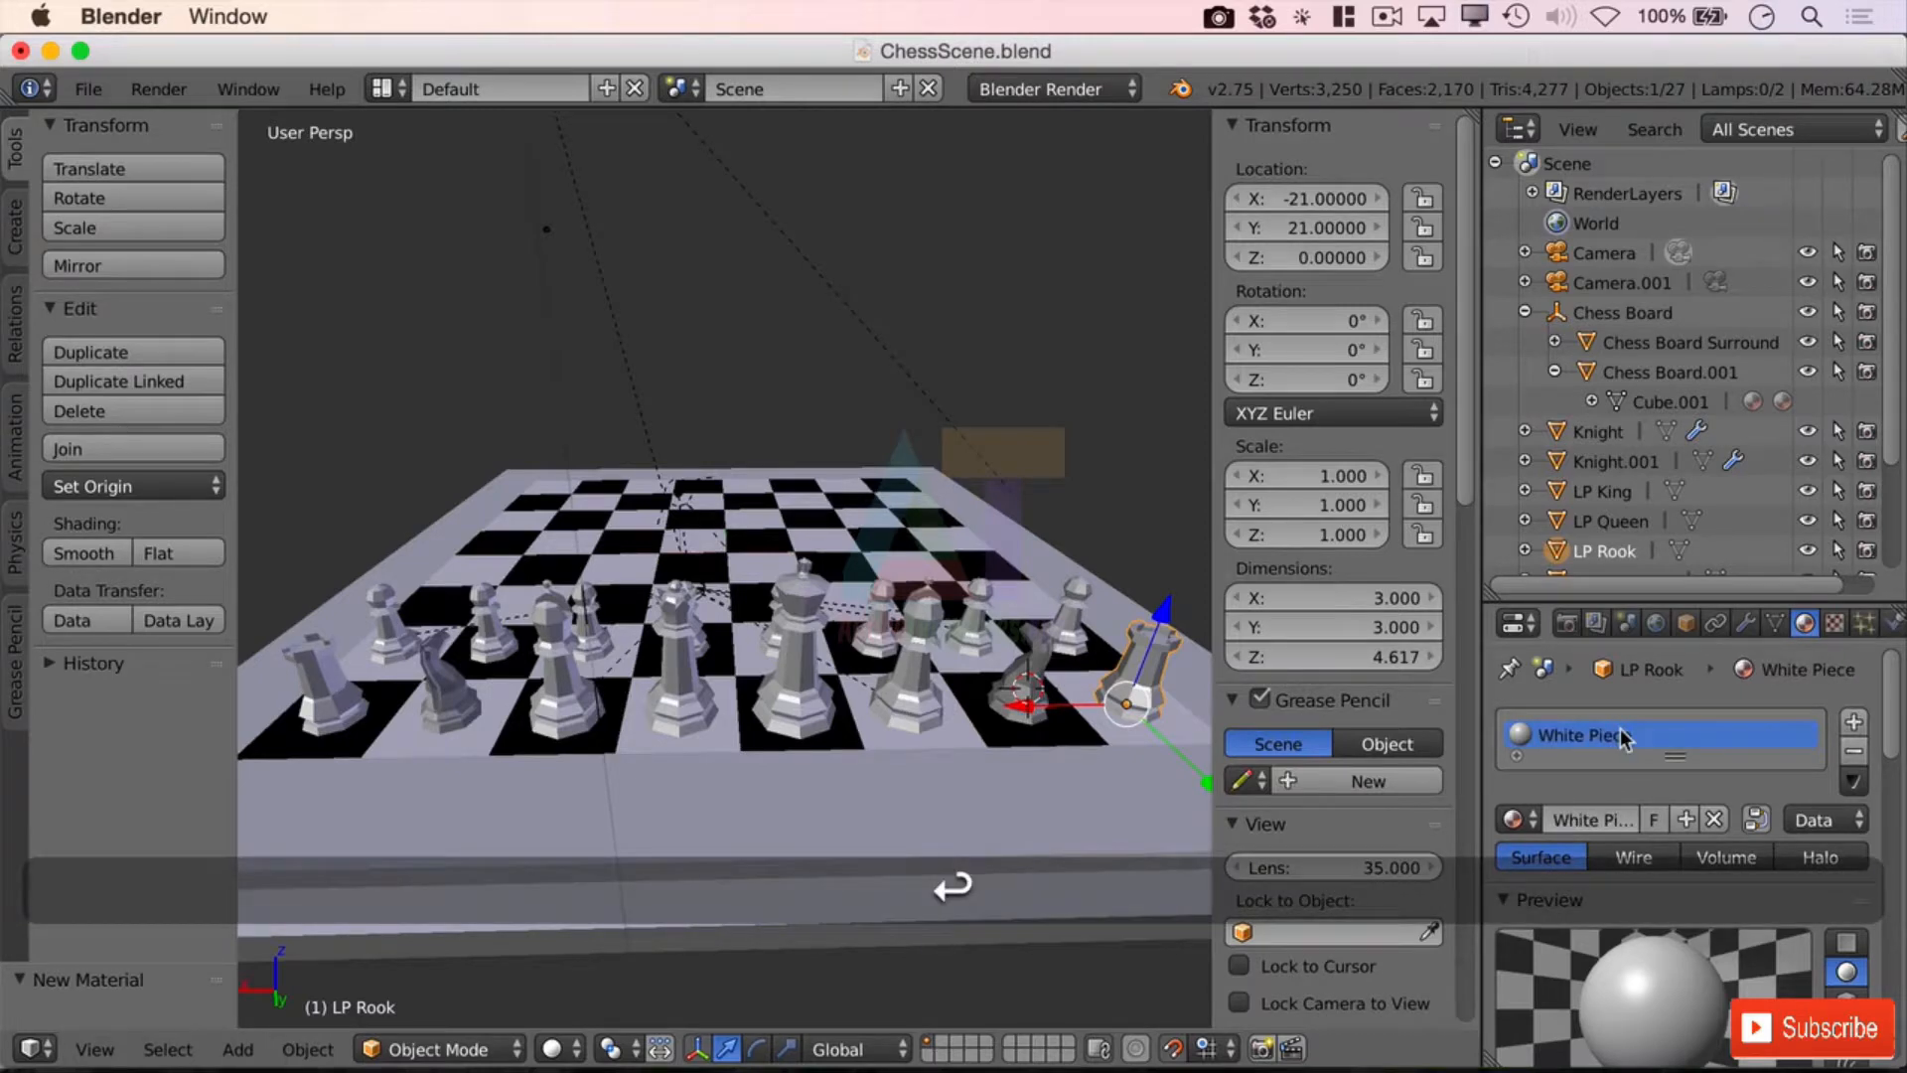
Step: Set the White Piece material's diffuse intensity to 1.000
scroll(1693, 750, "down", 6)
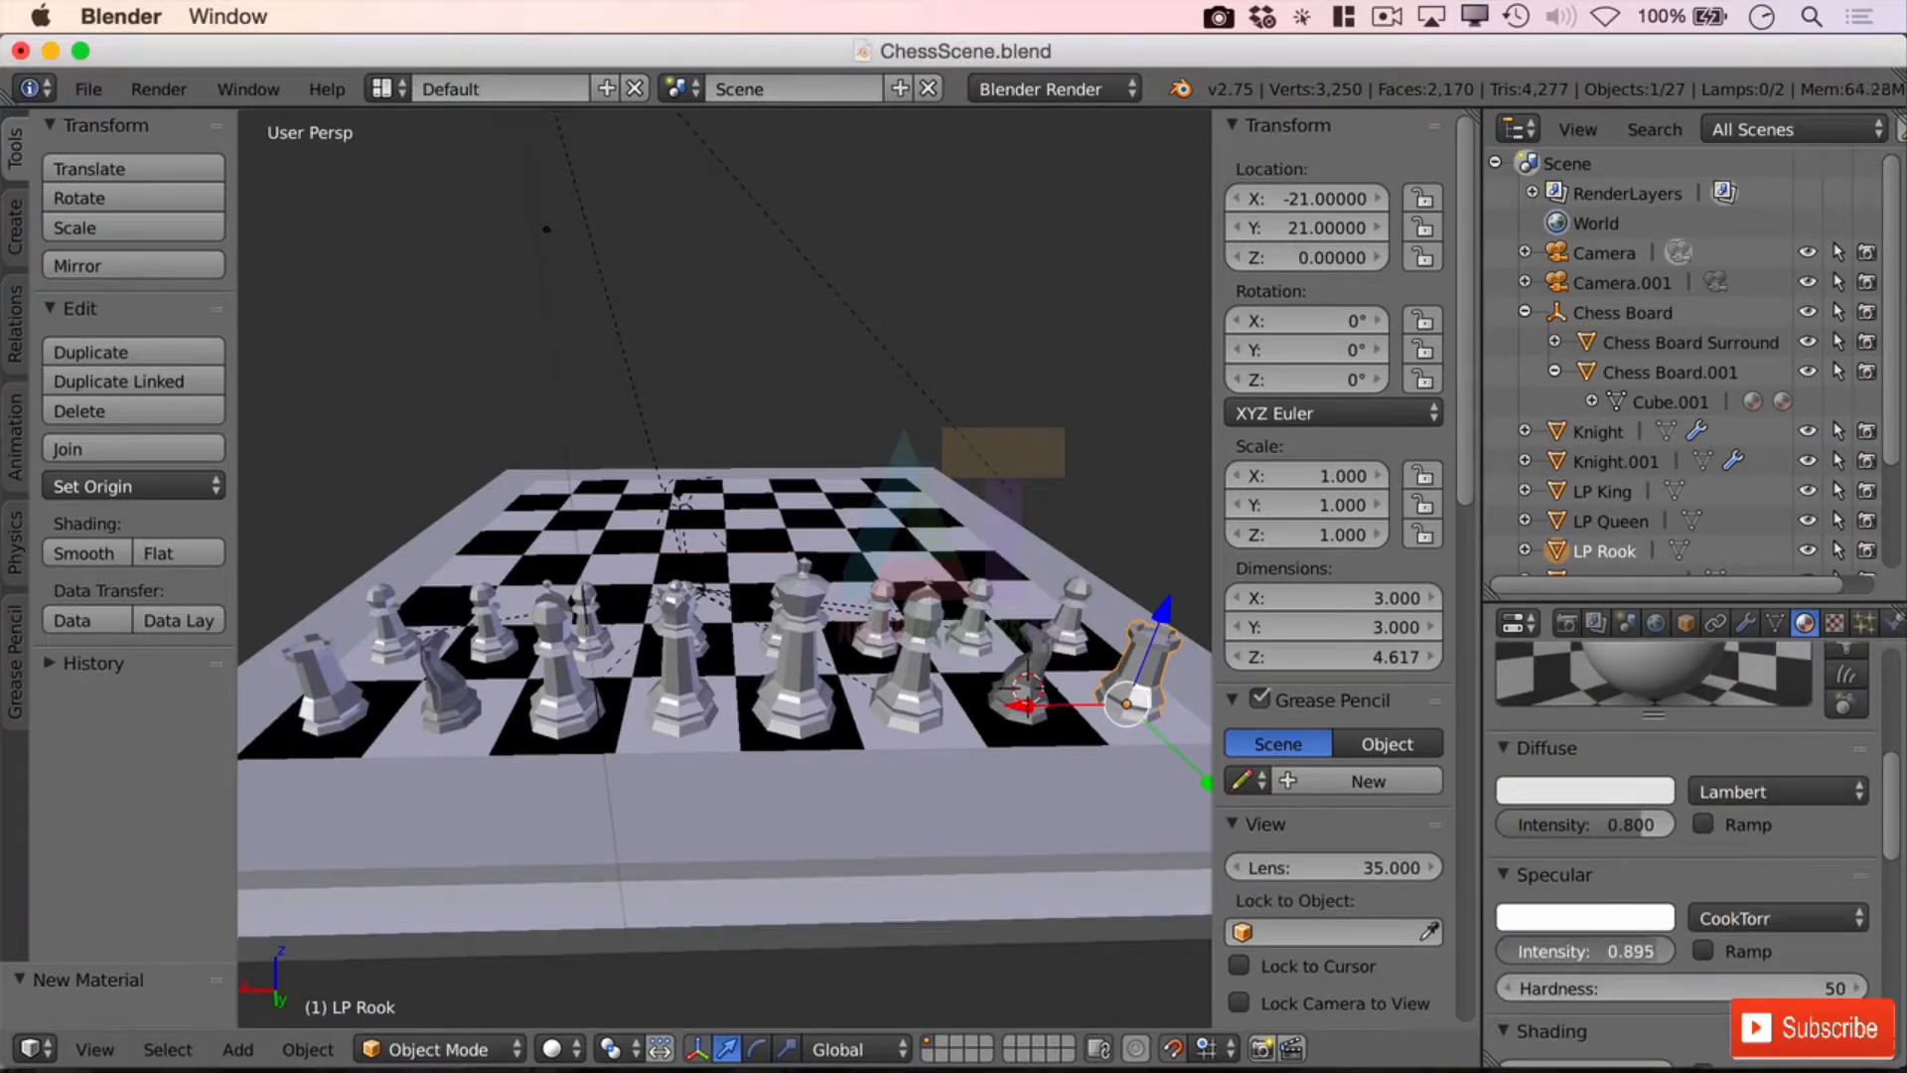
left_click_drag(1638, 828, 1688, 828)
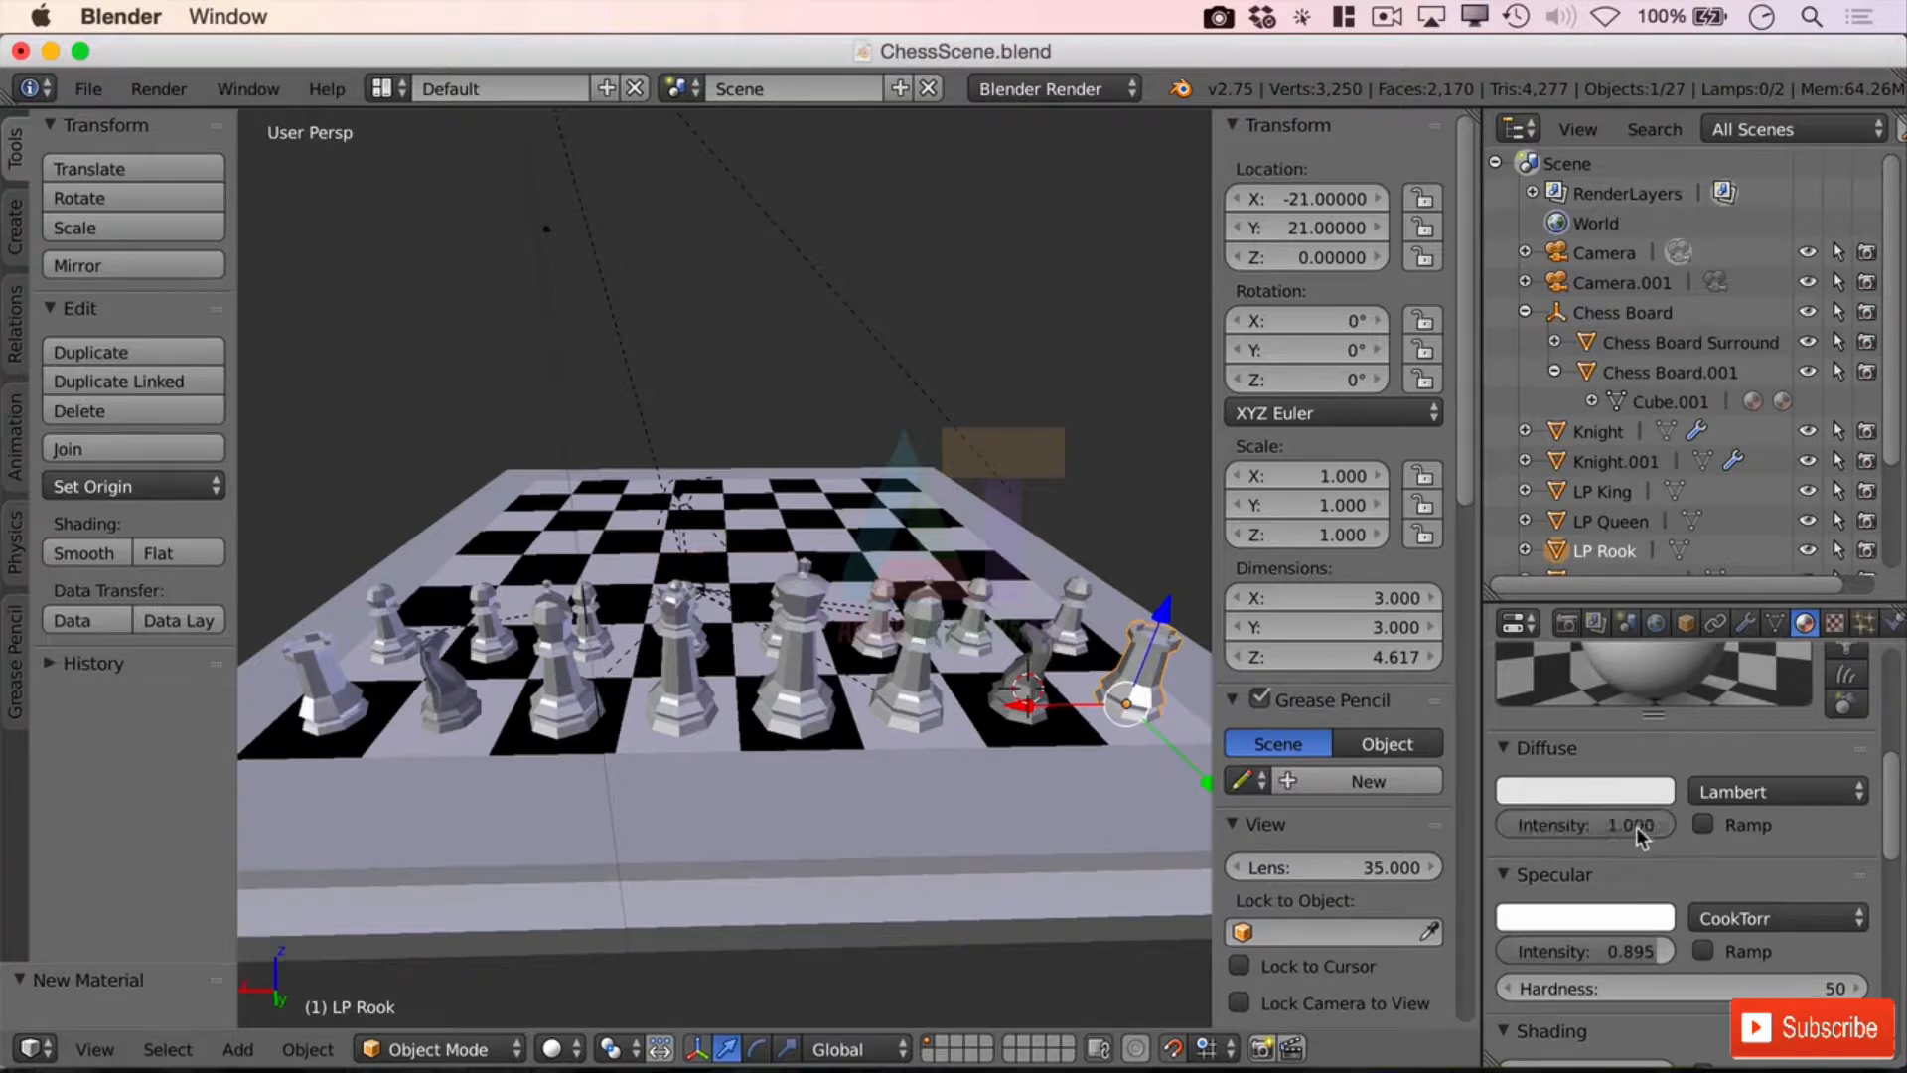
scroll(1710, 761, "up", 6)
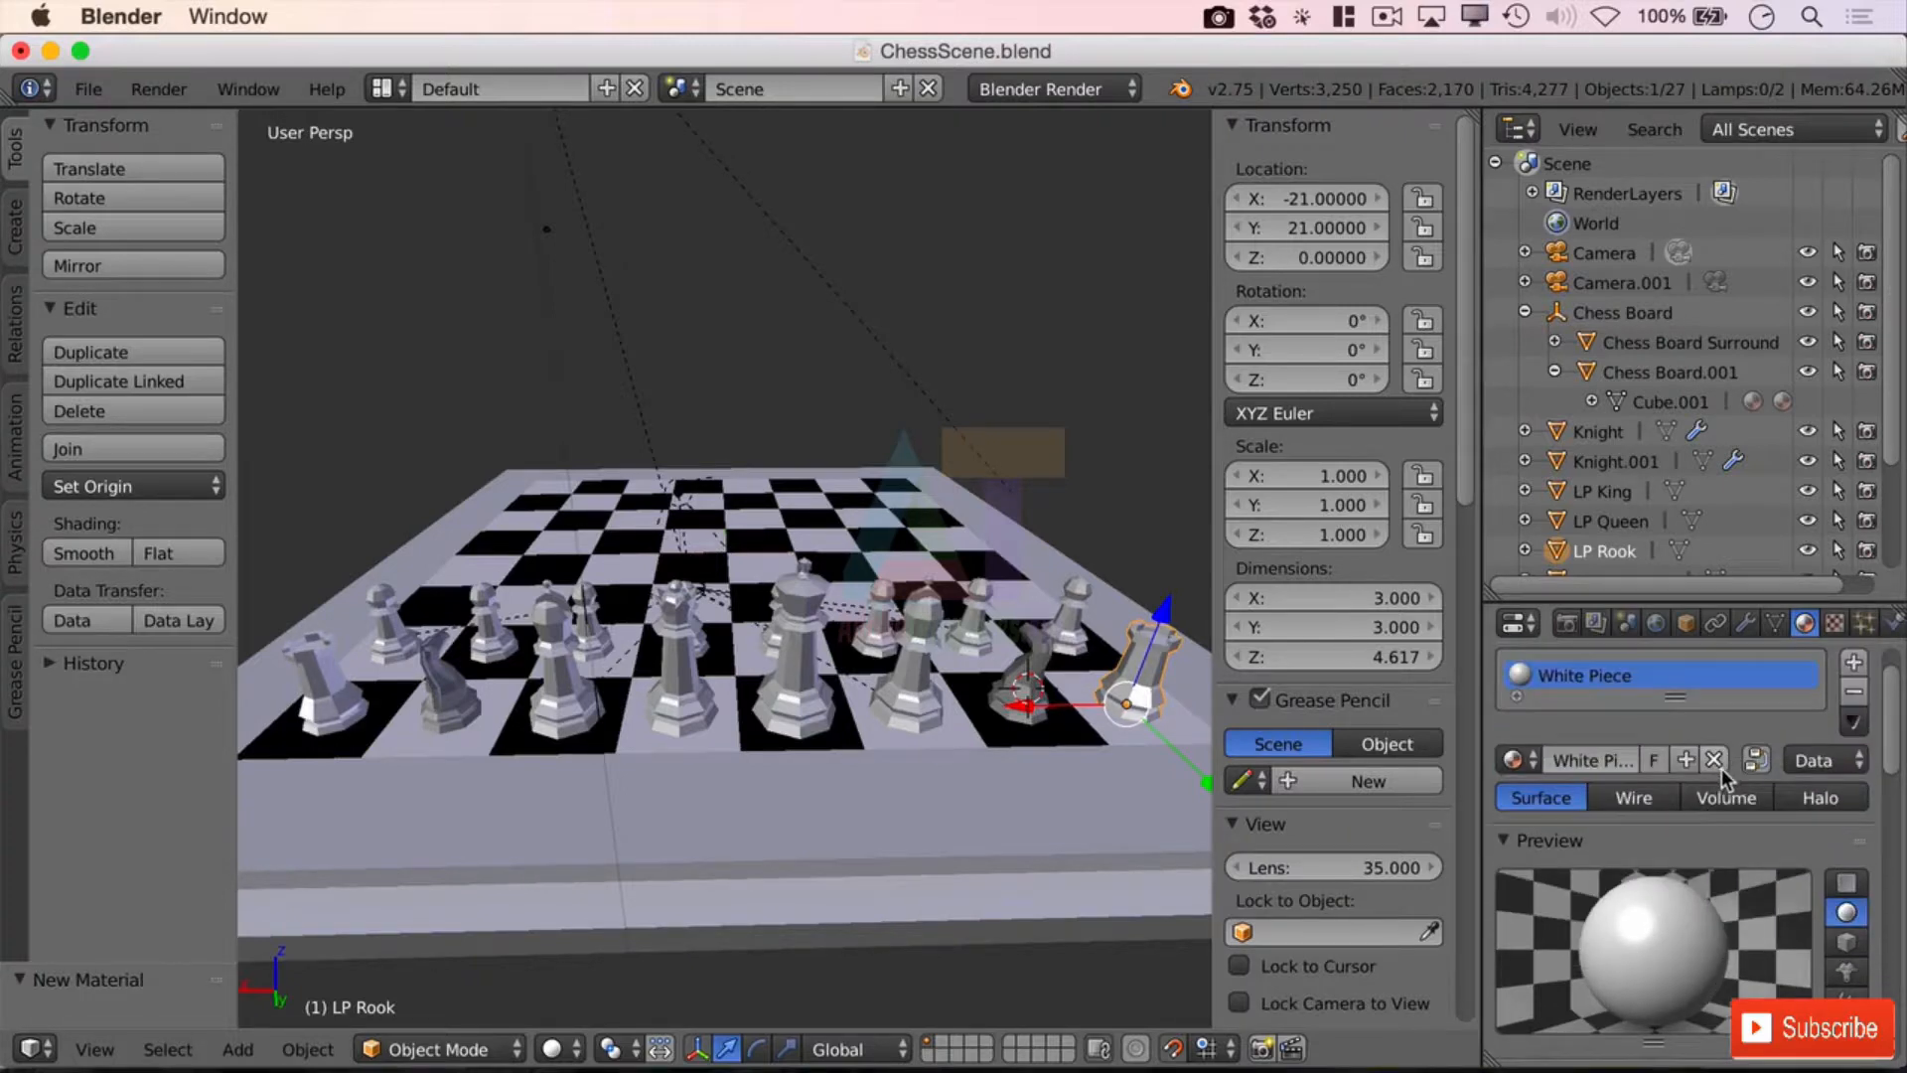
scroll(1722, 767, "up", 2)
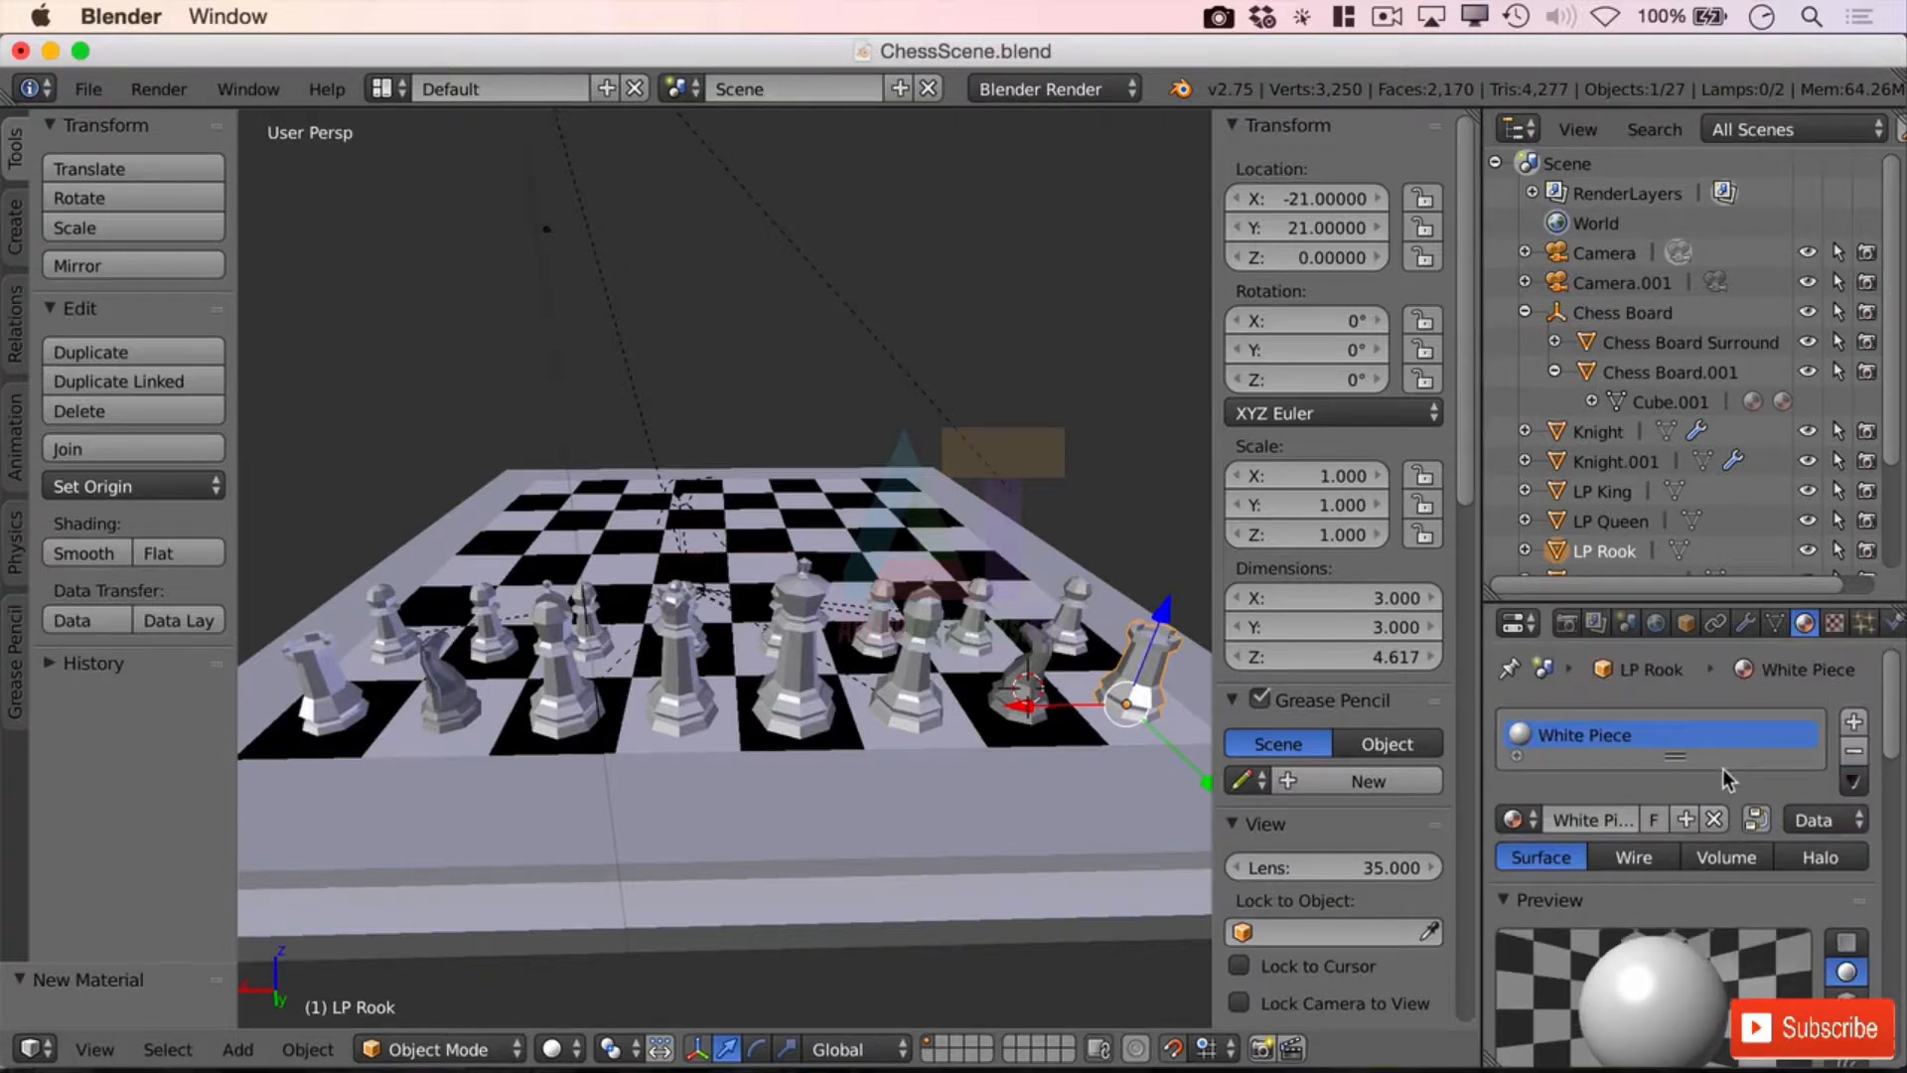
Step: Assign the existing White Piece material to the original knight and to the bishop beside it
right_click(1025, 701)
left_click(1513, 820)
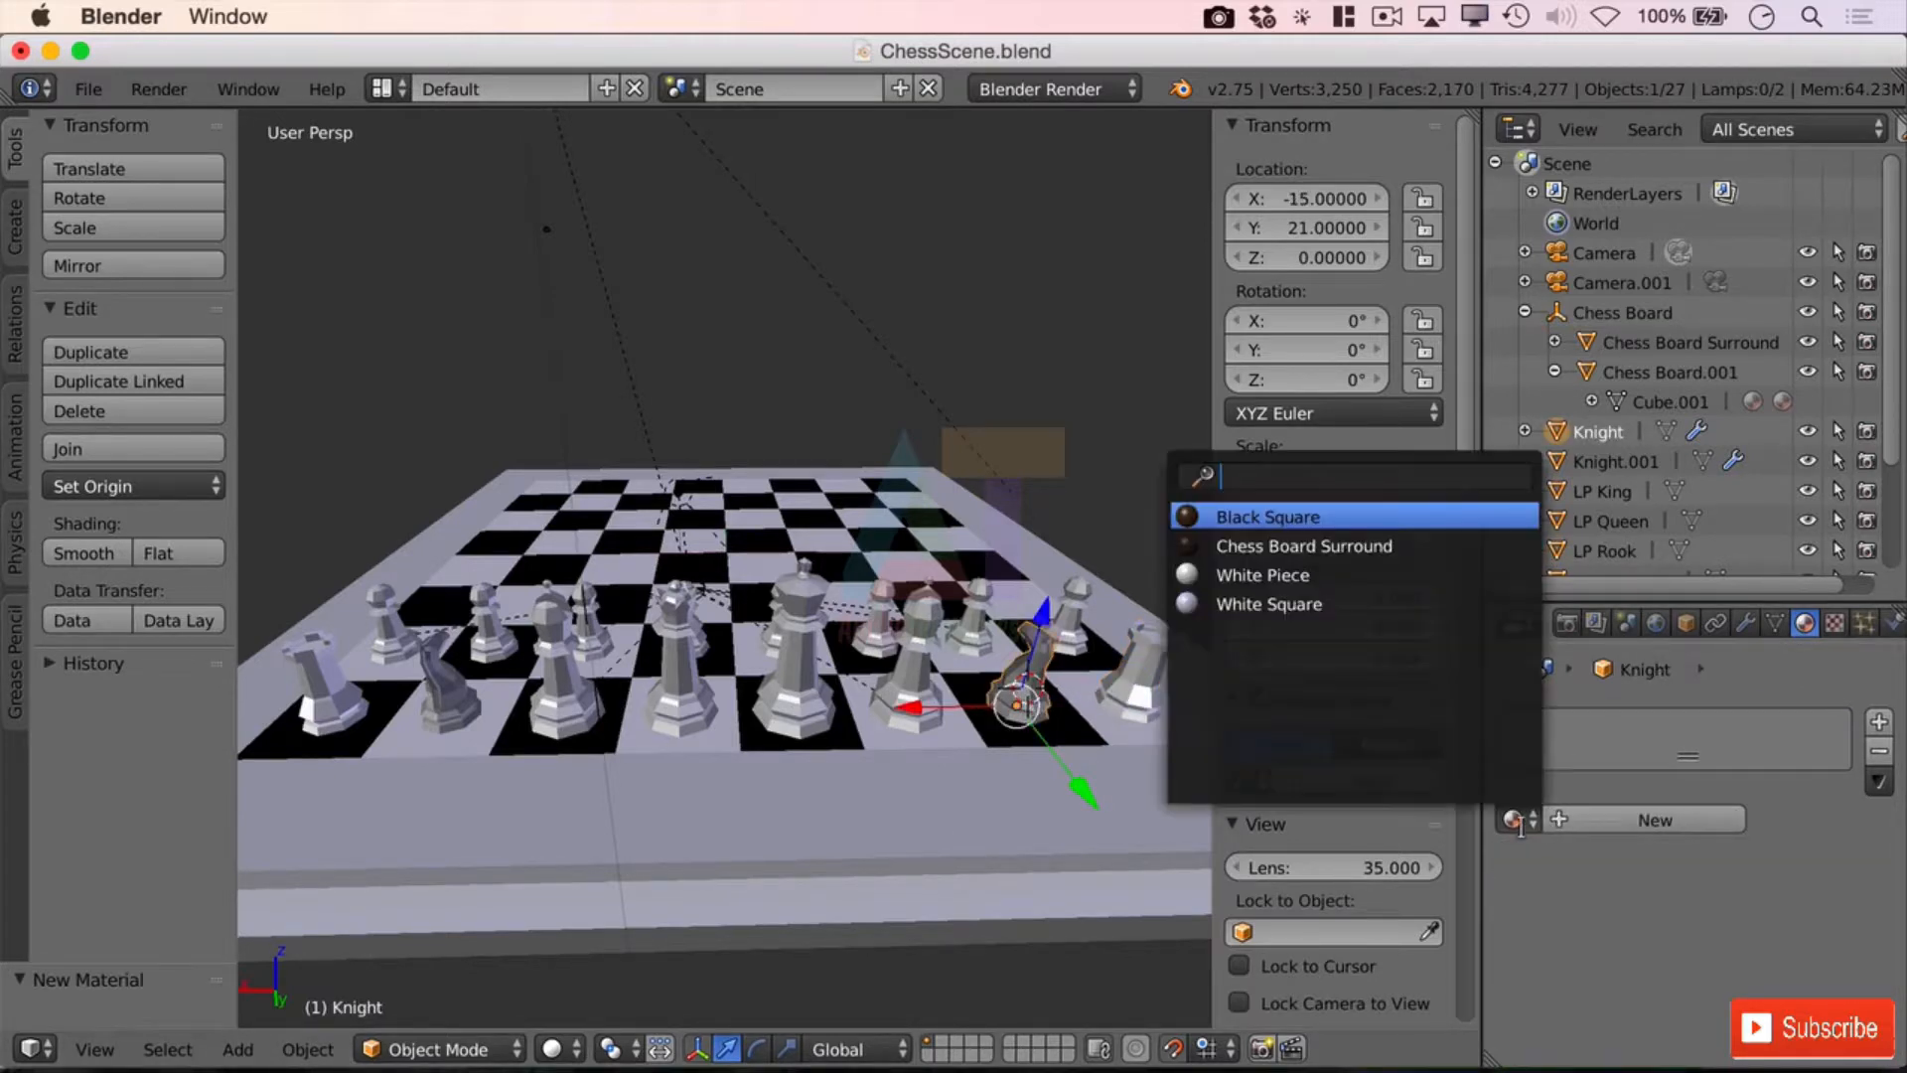
left_click(1341, 576)
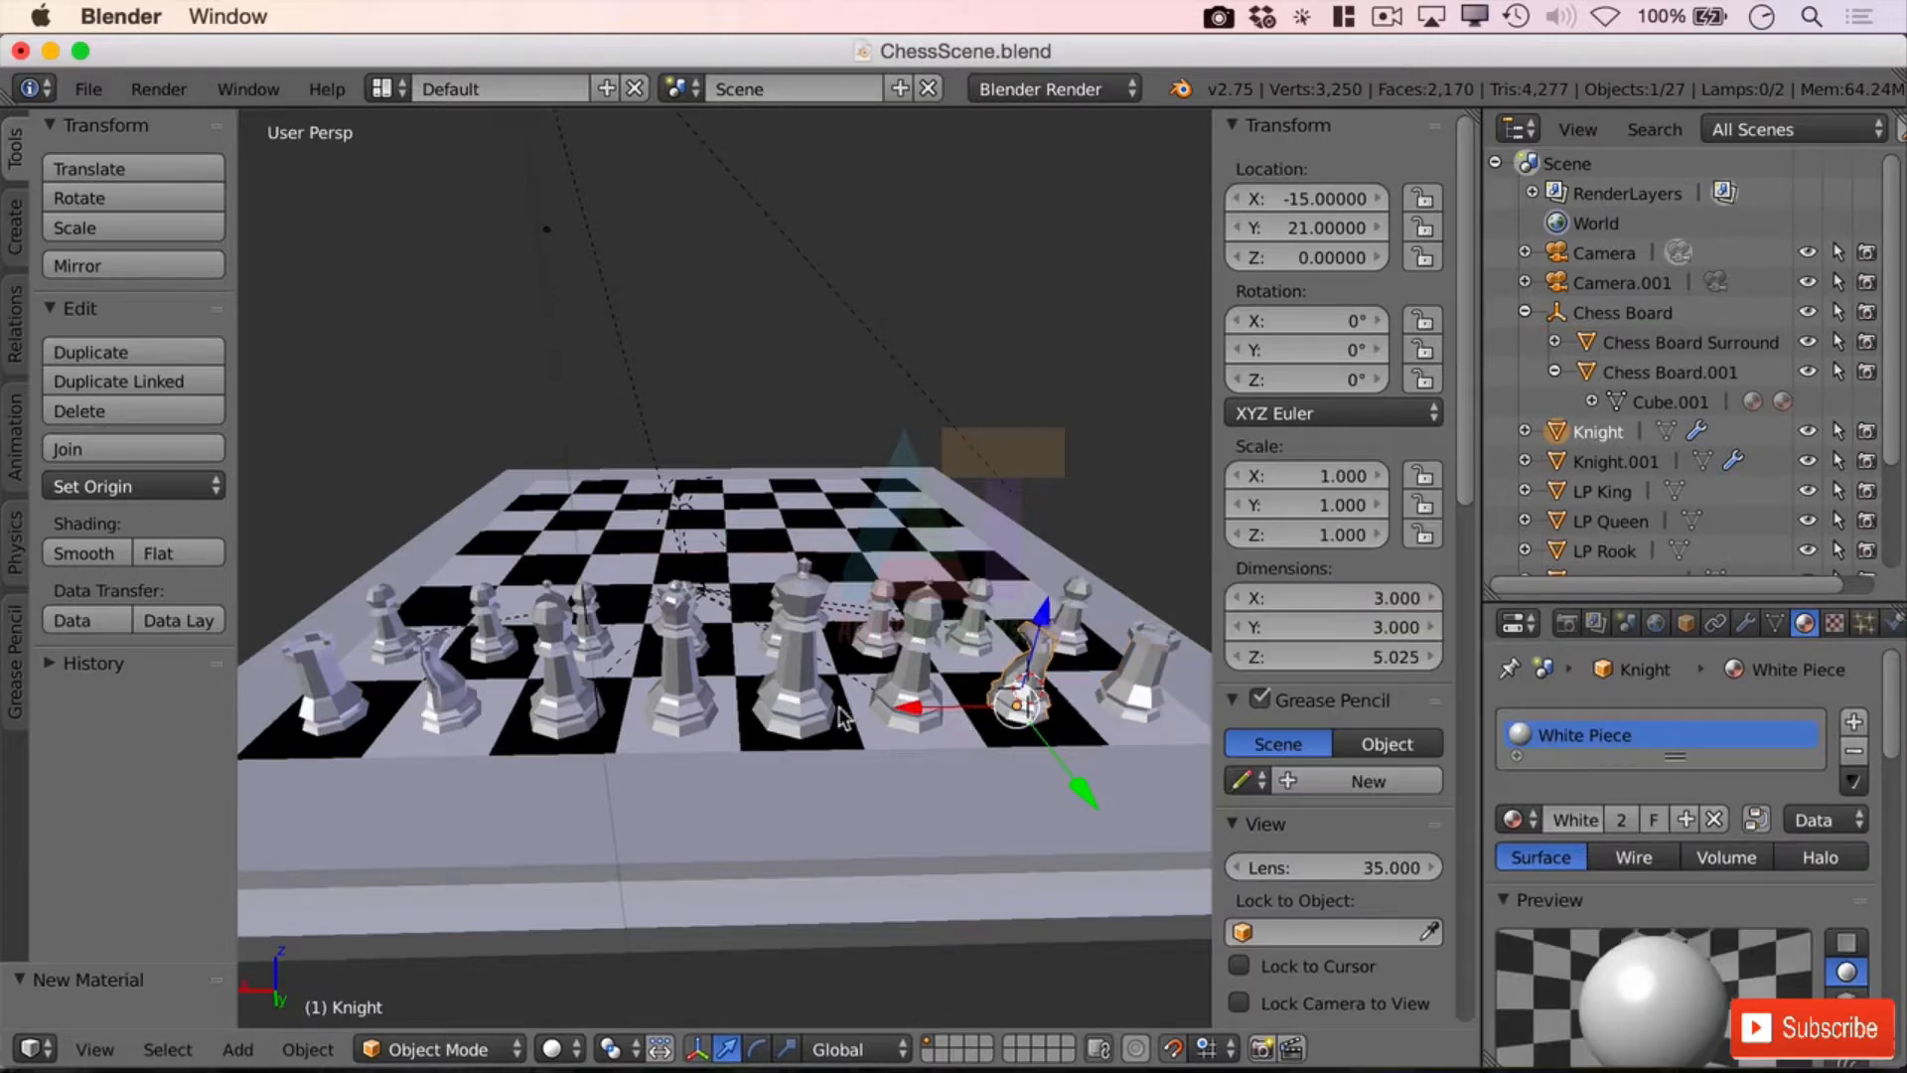
right_click(924, 677)
left_click(1513, 820)
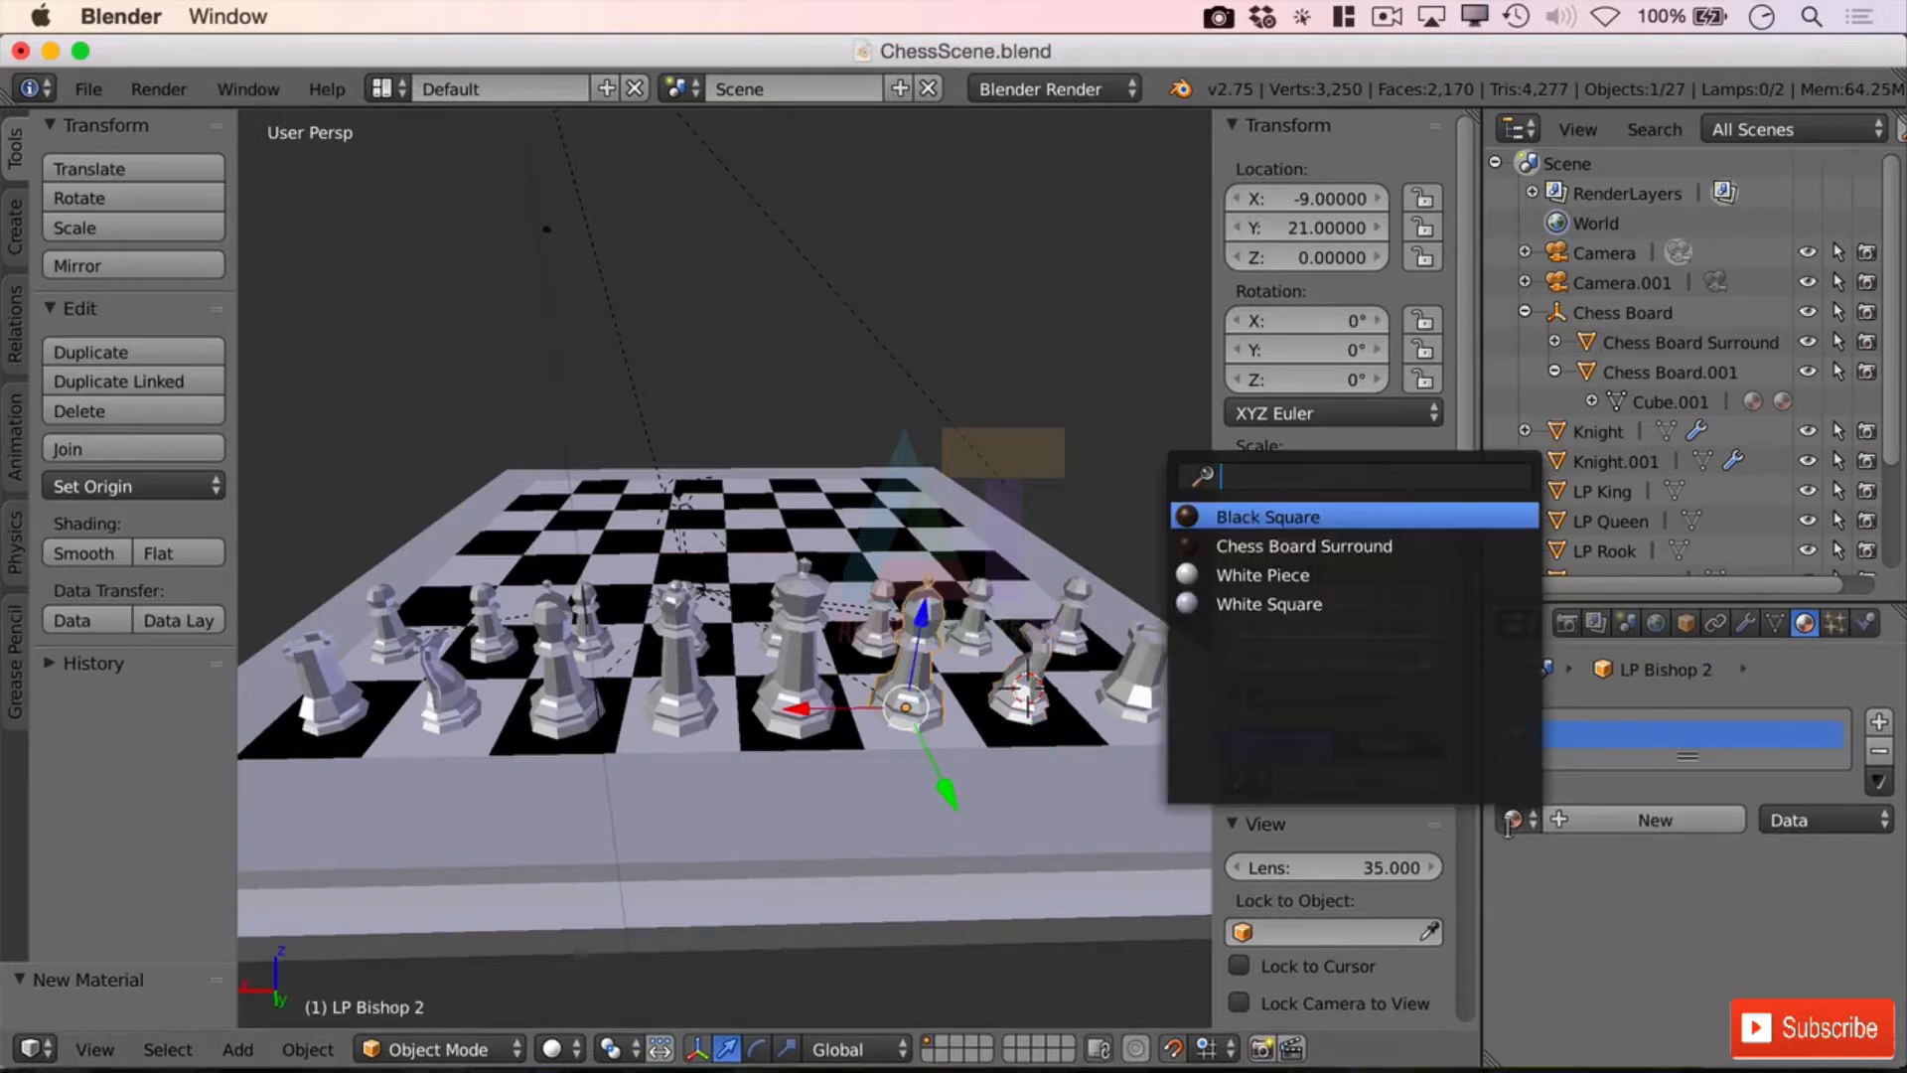
left_click(1404, 576)
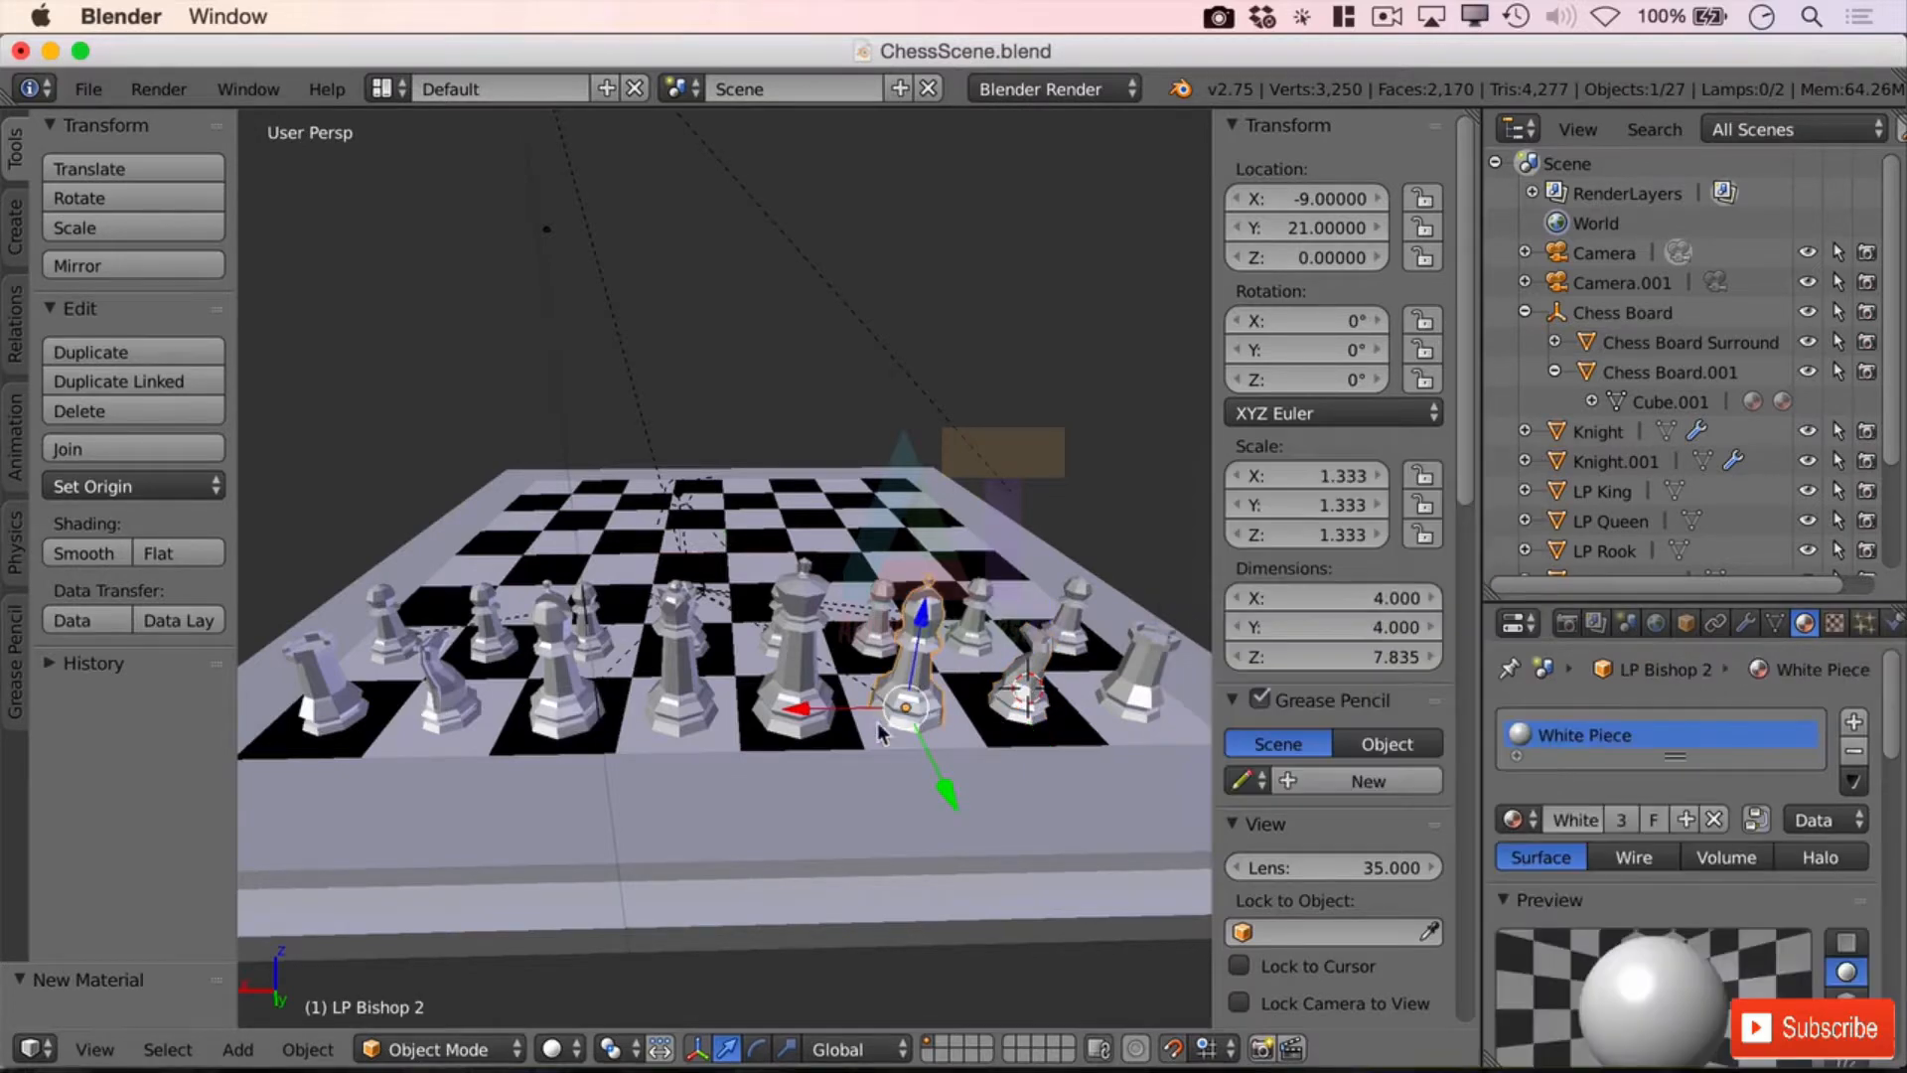
Step: Assign the existing White Piece material to the LP King and the LP Queen
right_click(809, 692)
left_click(1512, 819)
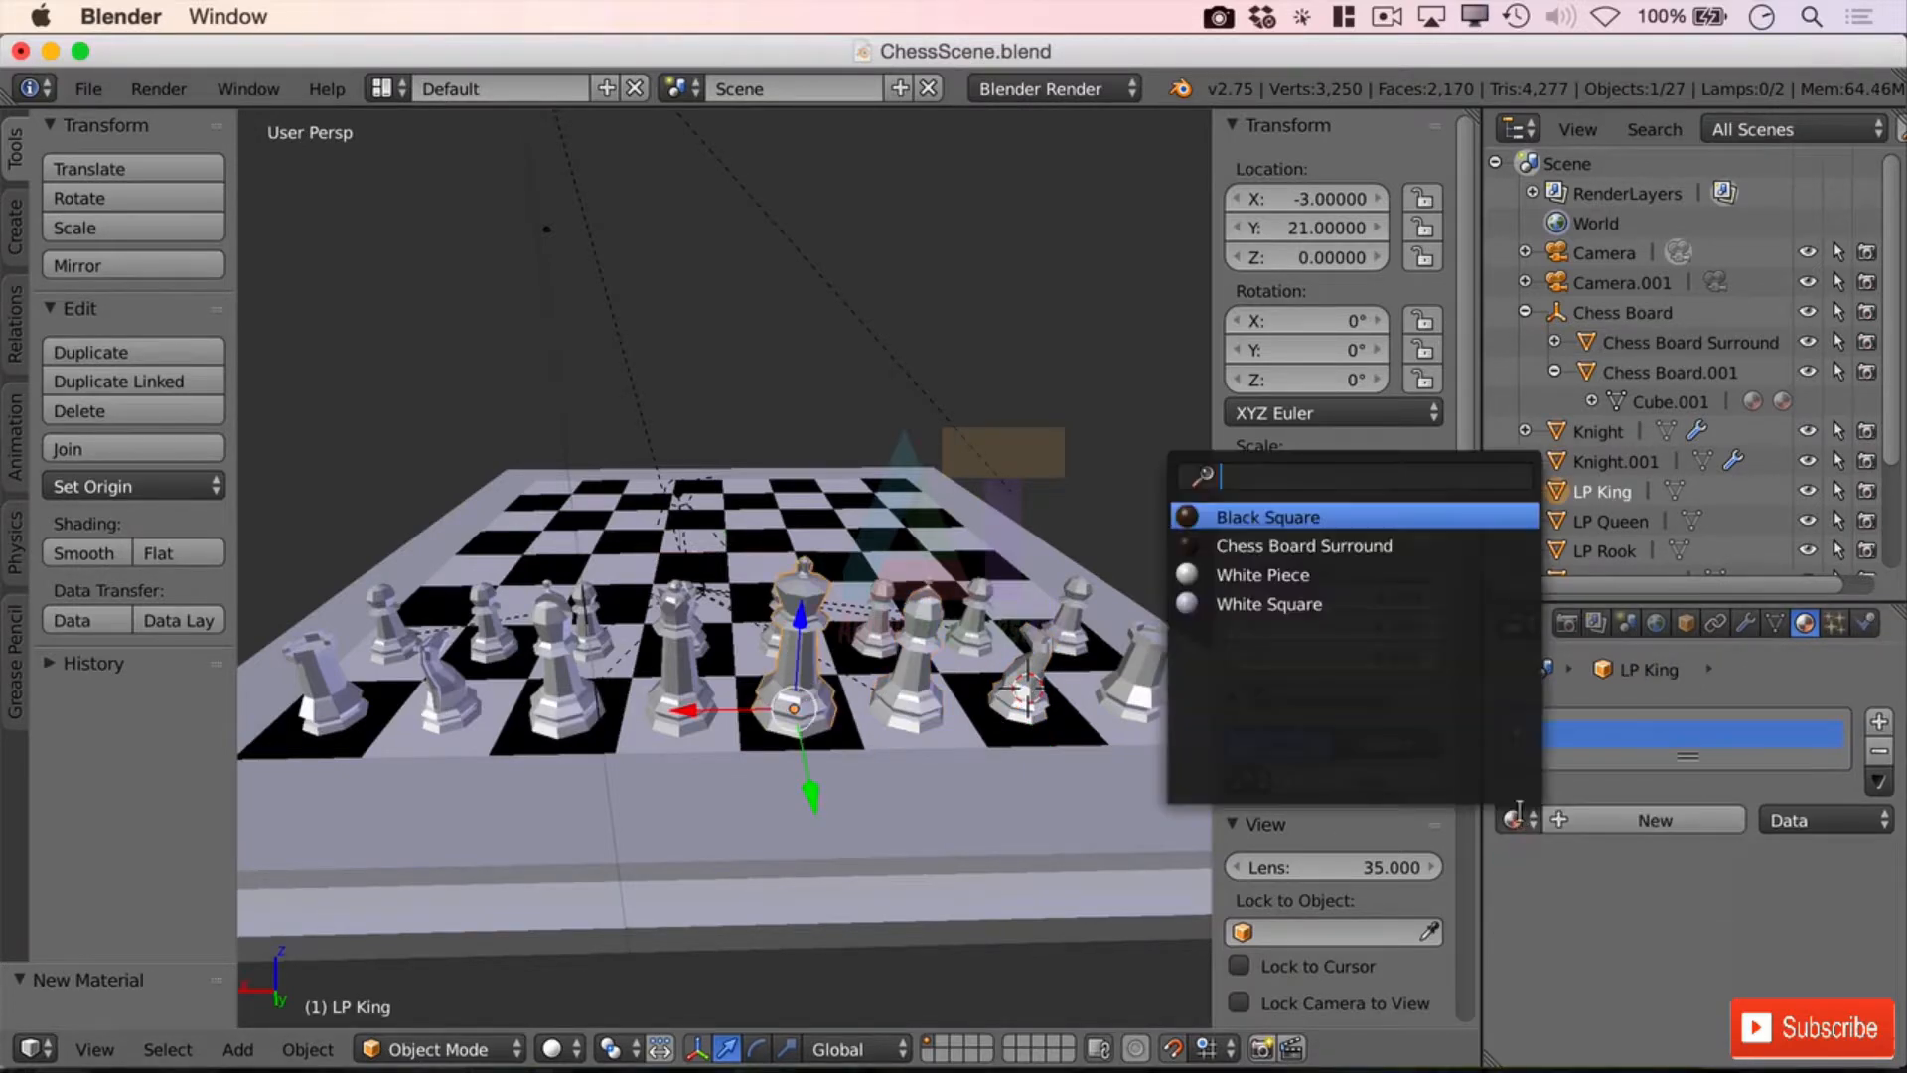
left_click(1379, 576)
right_click(698, 679)
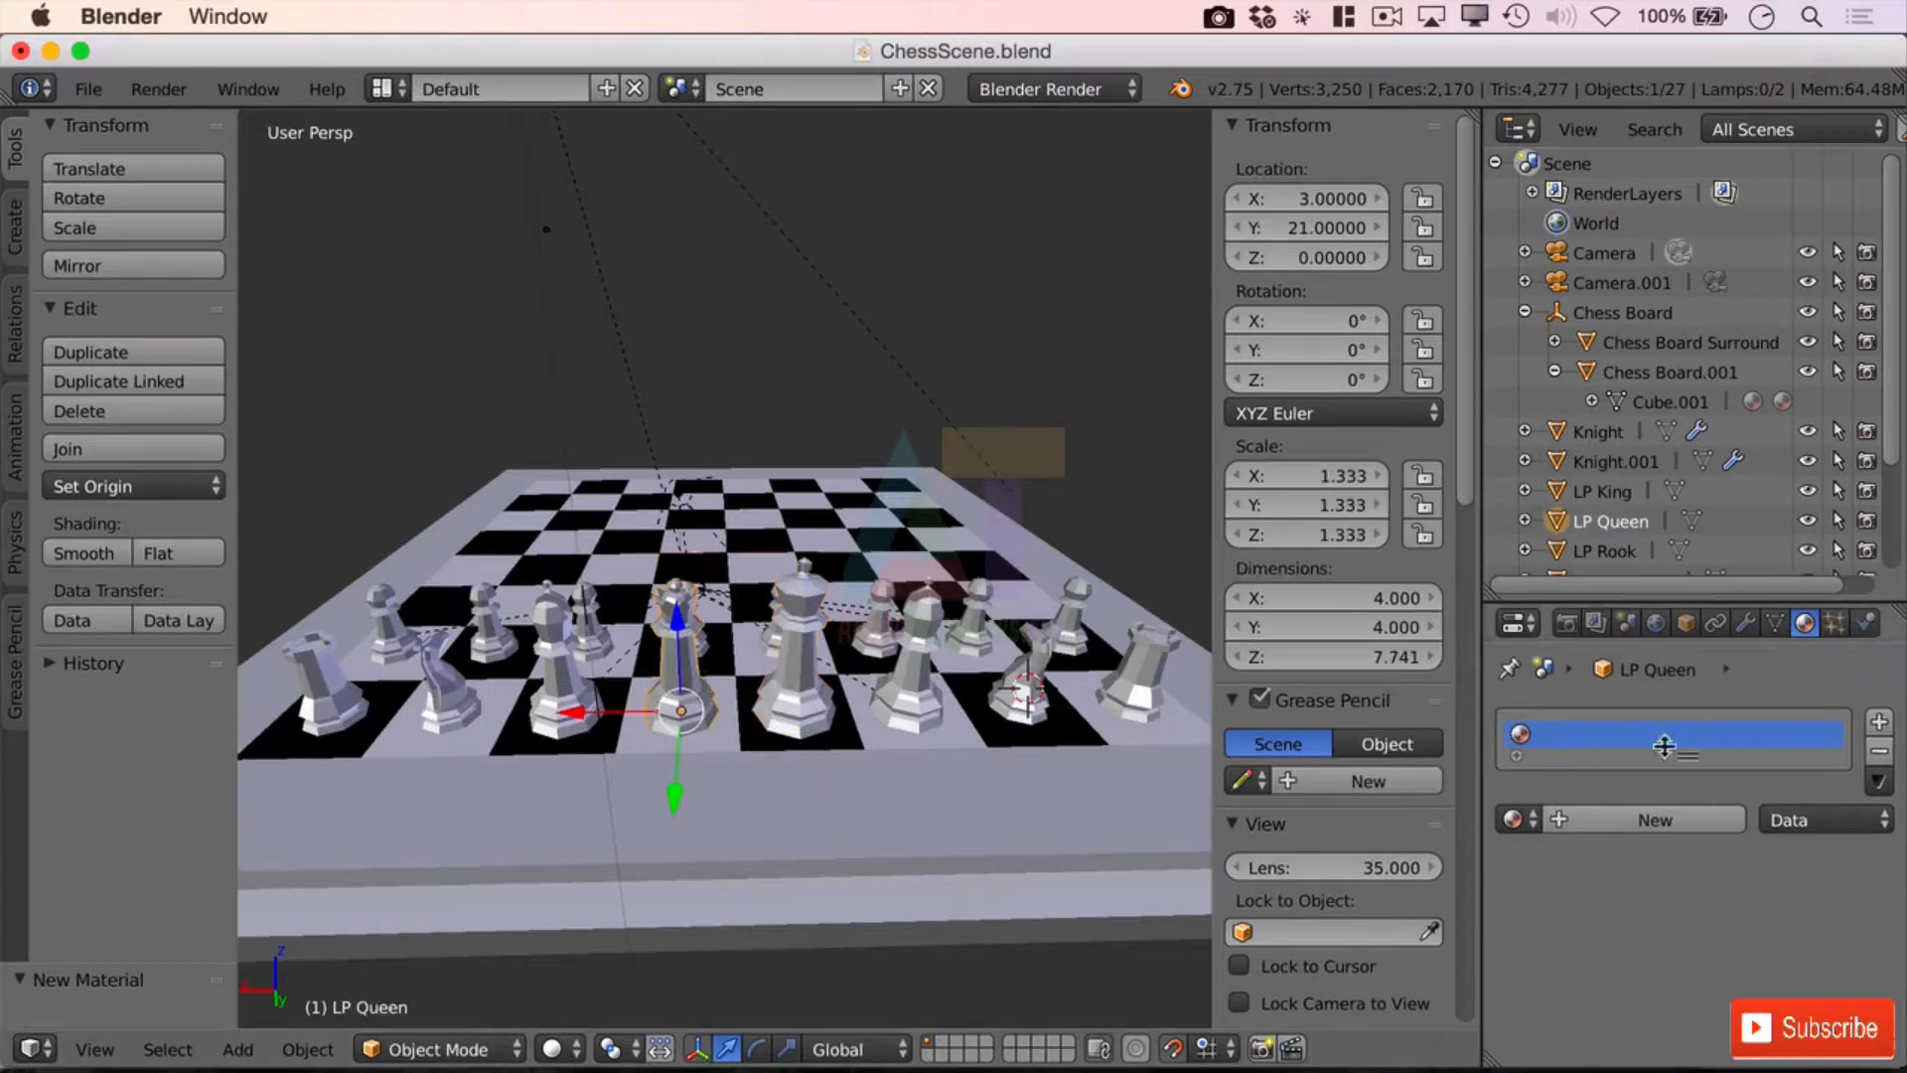
left_click(1512, 819)
left_click(1384, 576)
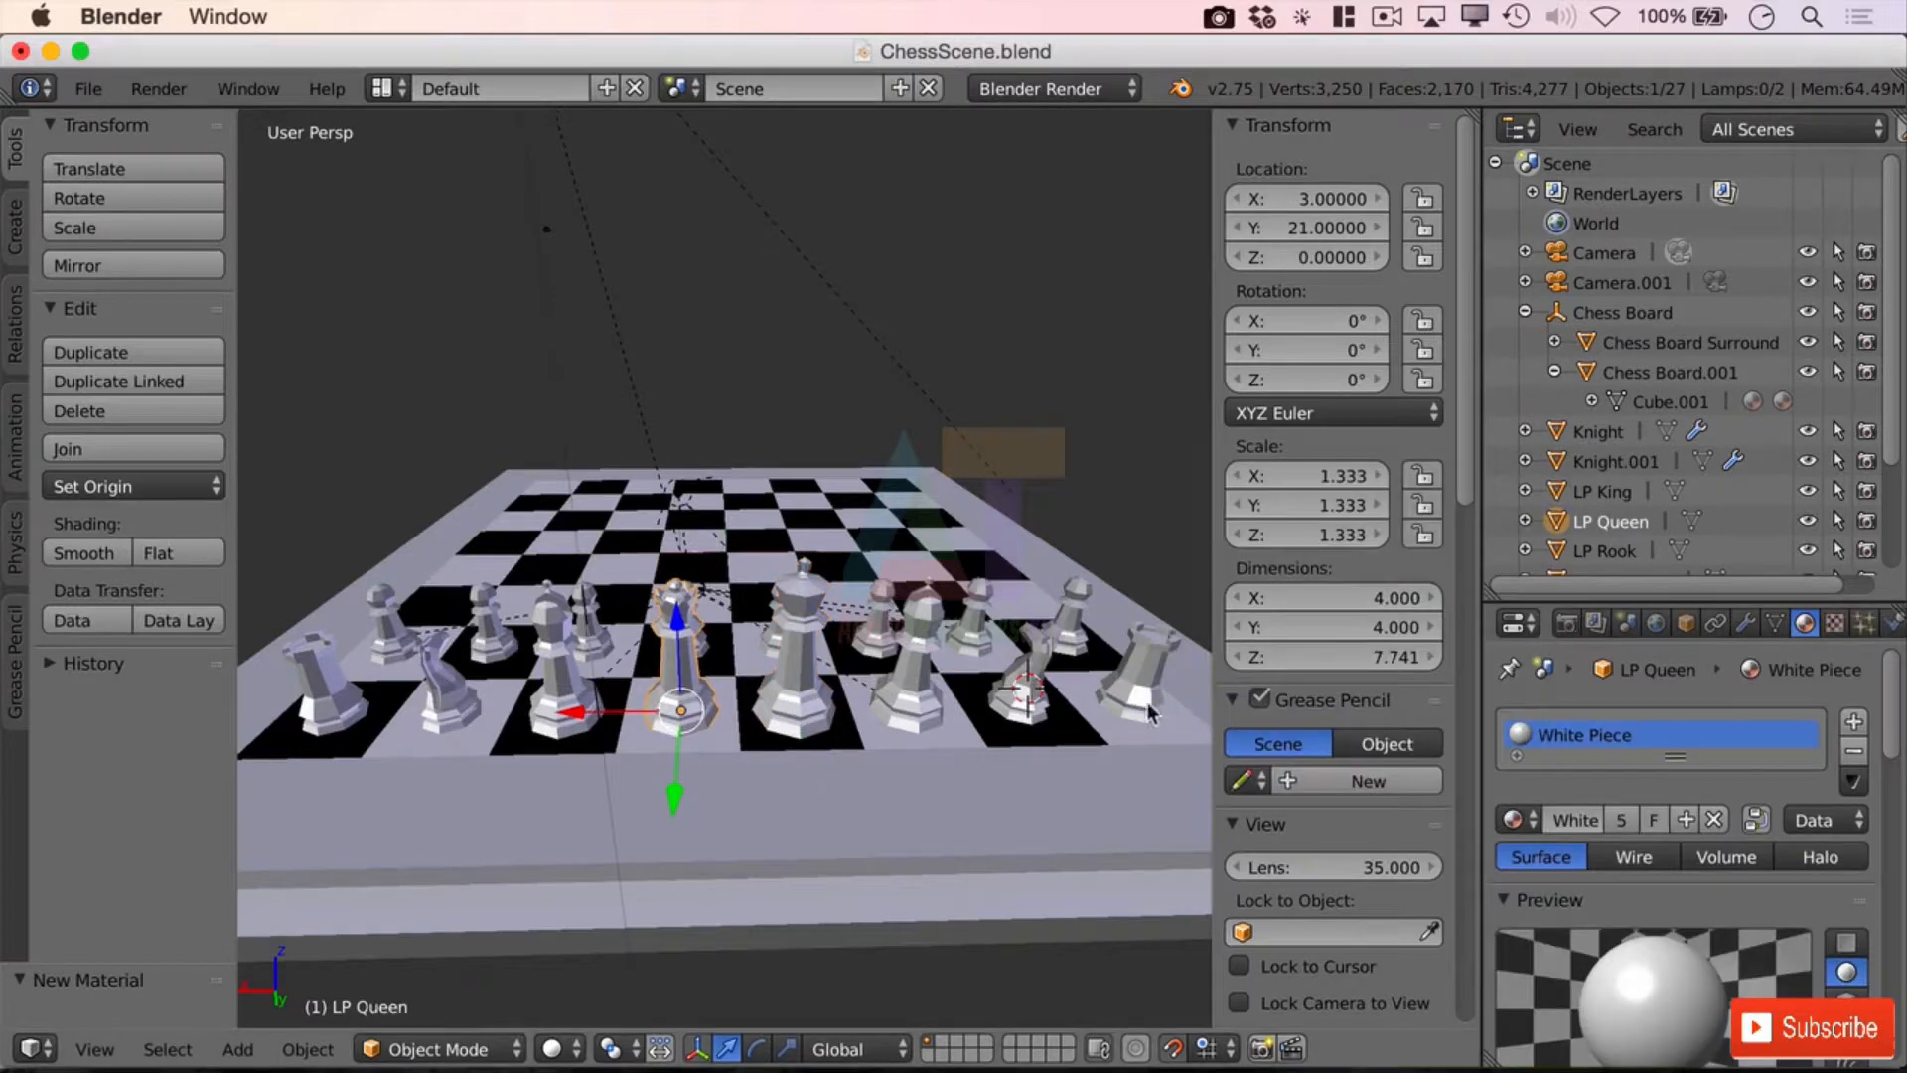
Step: Assign the existing White Piece material to the pawn in front of the LP Rook
right_click(1084, 623)
left_click(1513, 819)
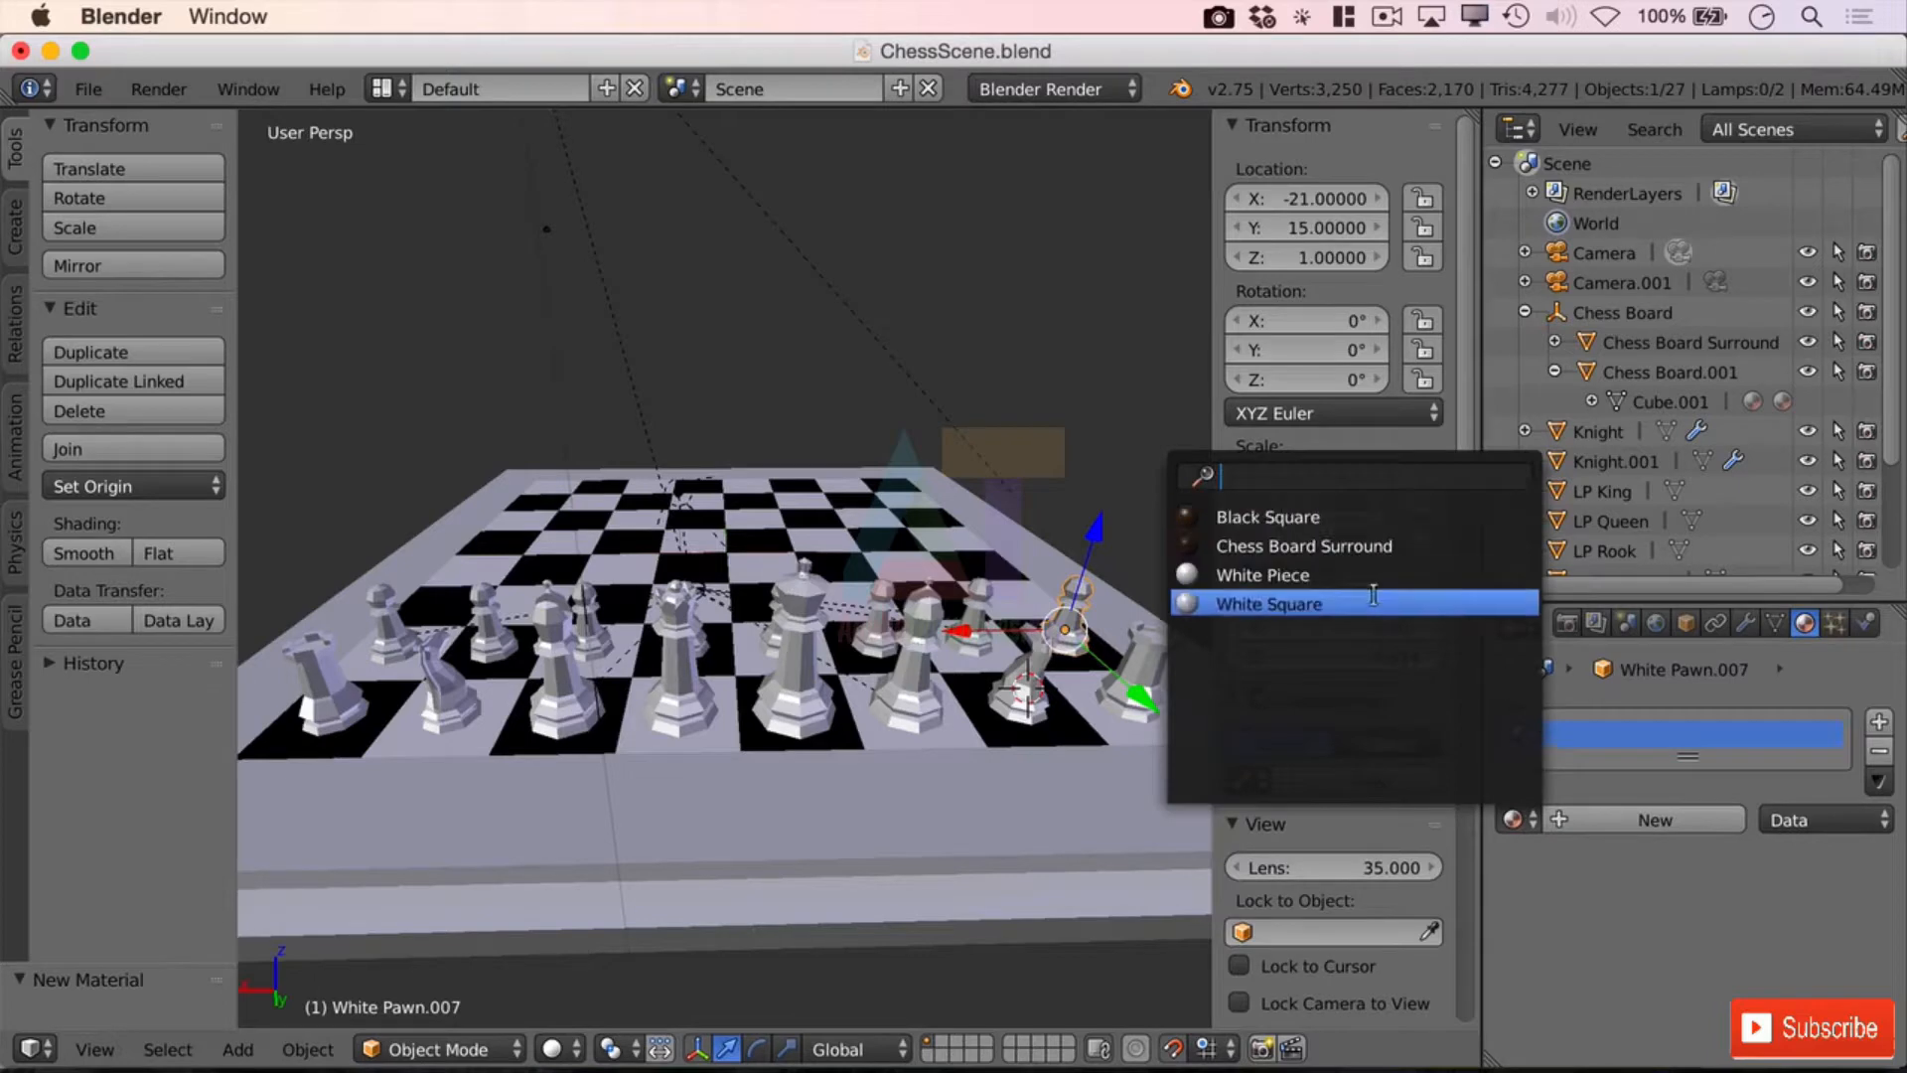
left_click(1320, 575)
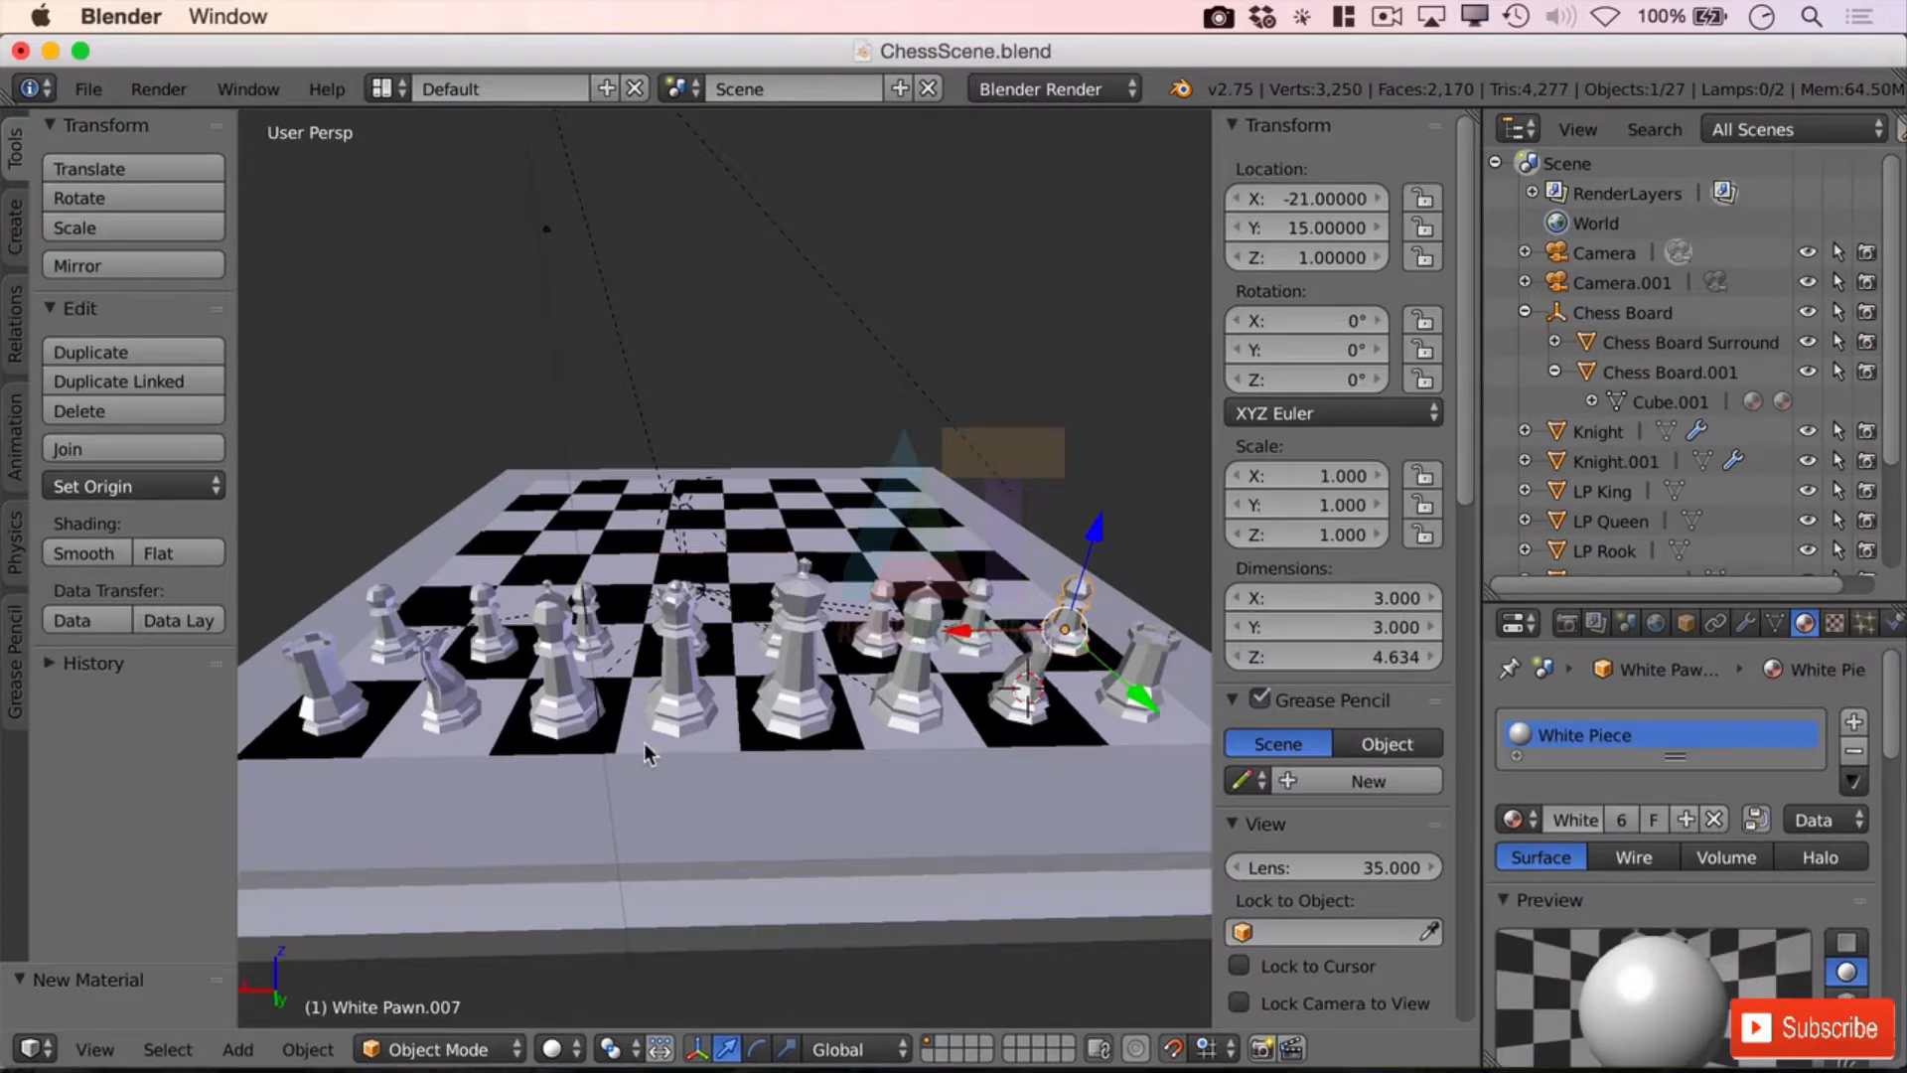
Step: Enlarge the outliner to show the full object list and add a plain axes empty to the scene
middle_click_drag(643, 742, 763, 694)
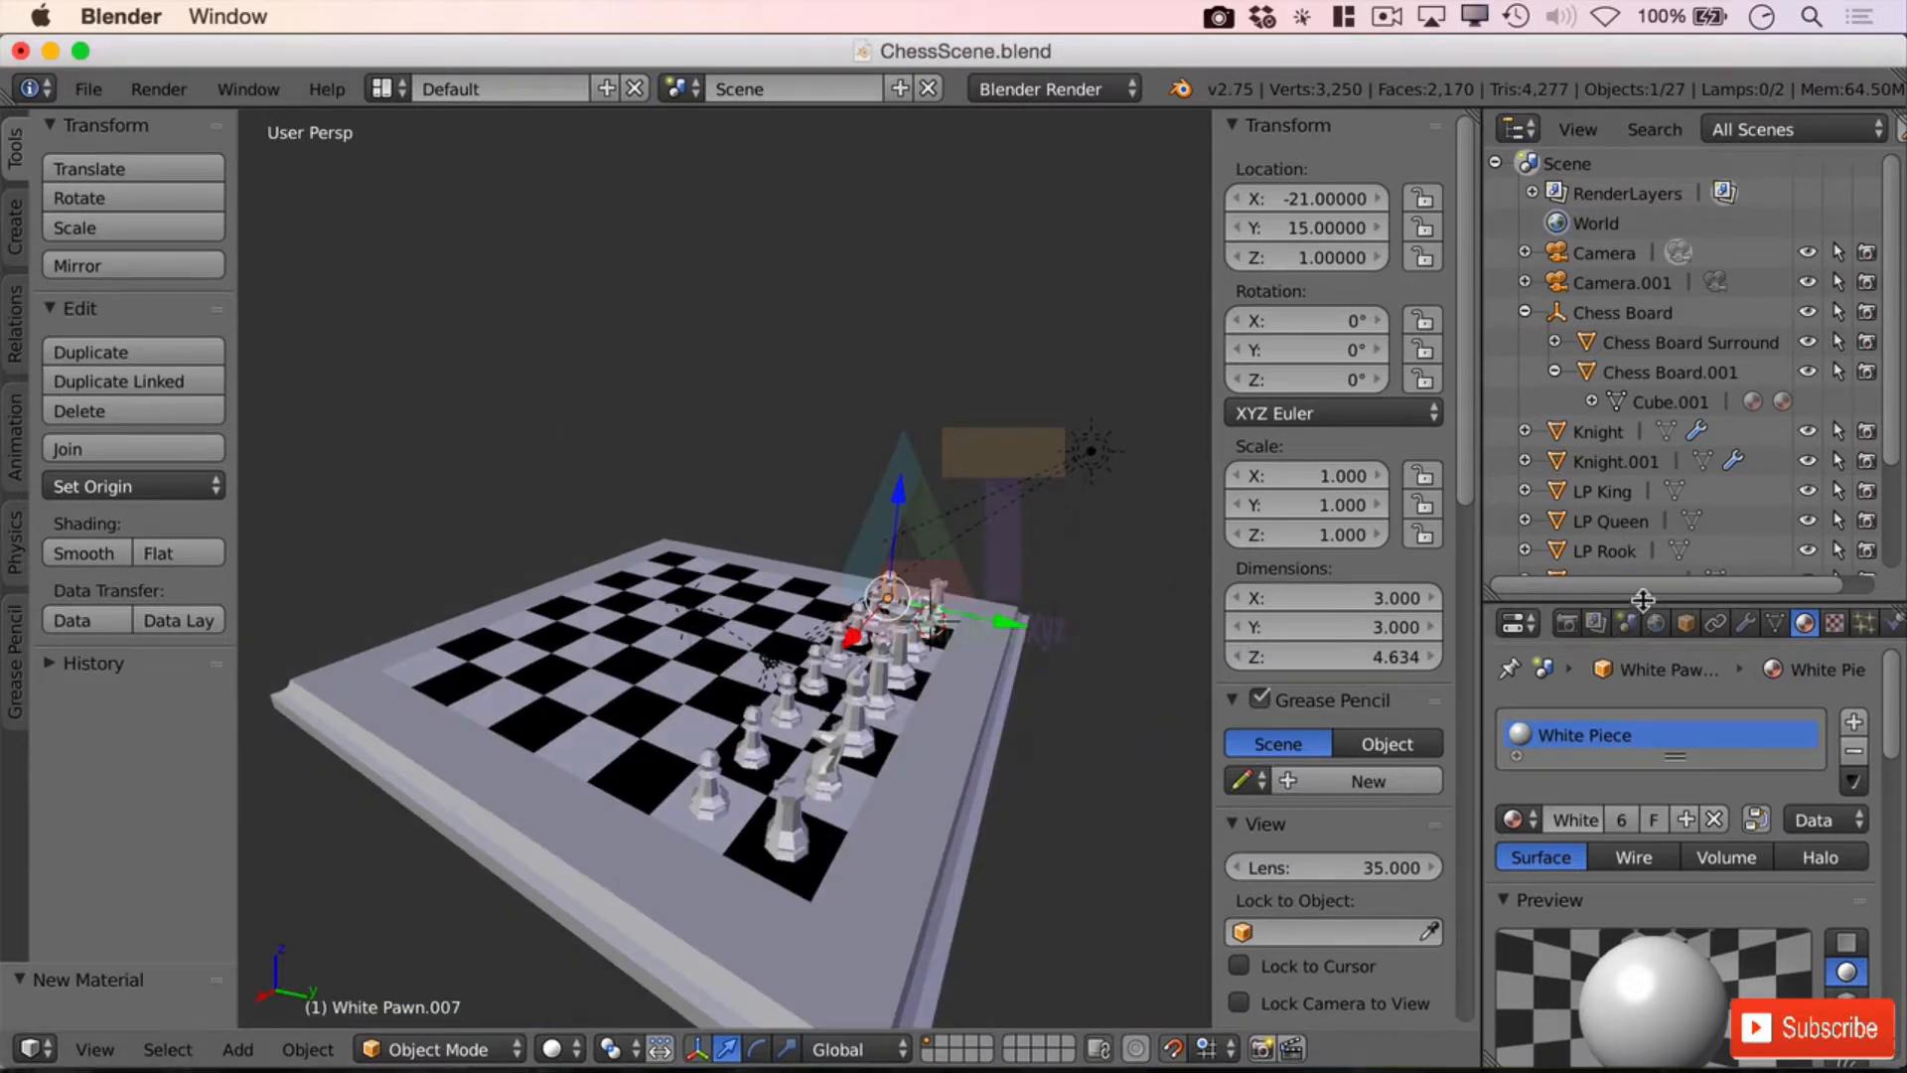
left_click_drag(1638, 599, 1639, 802)
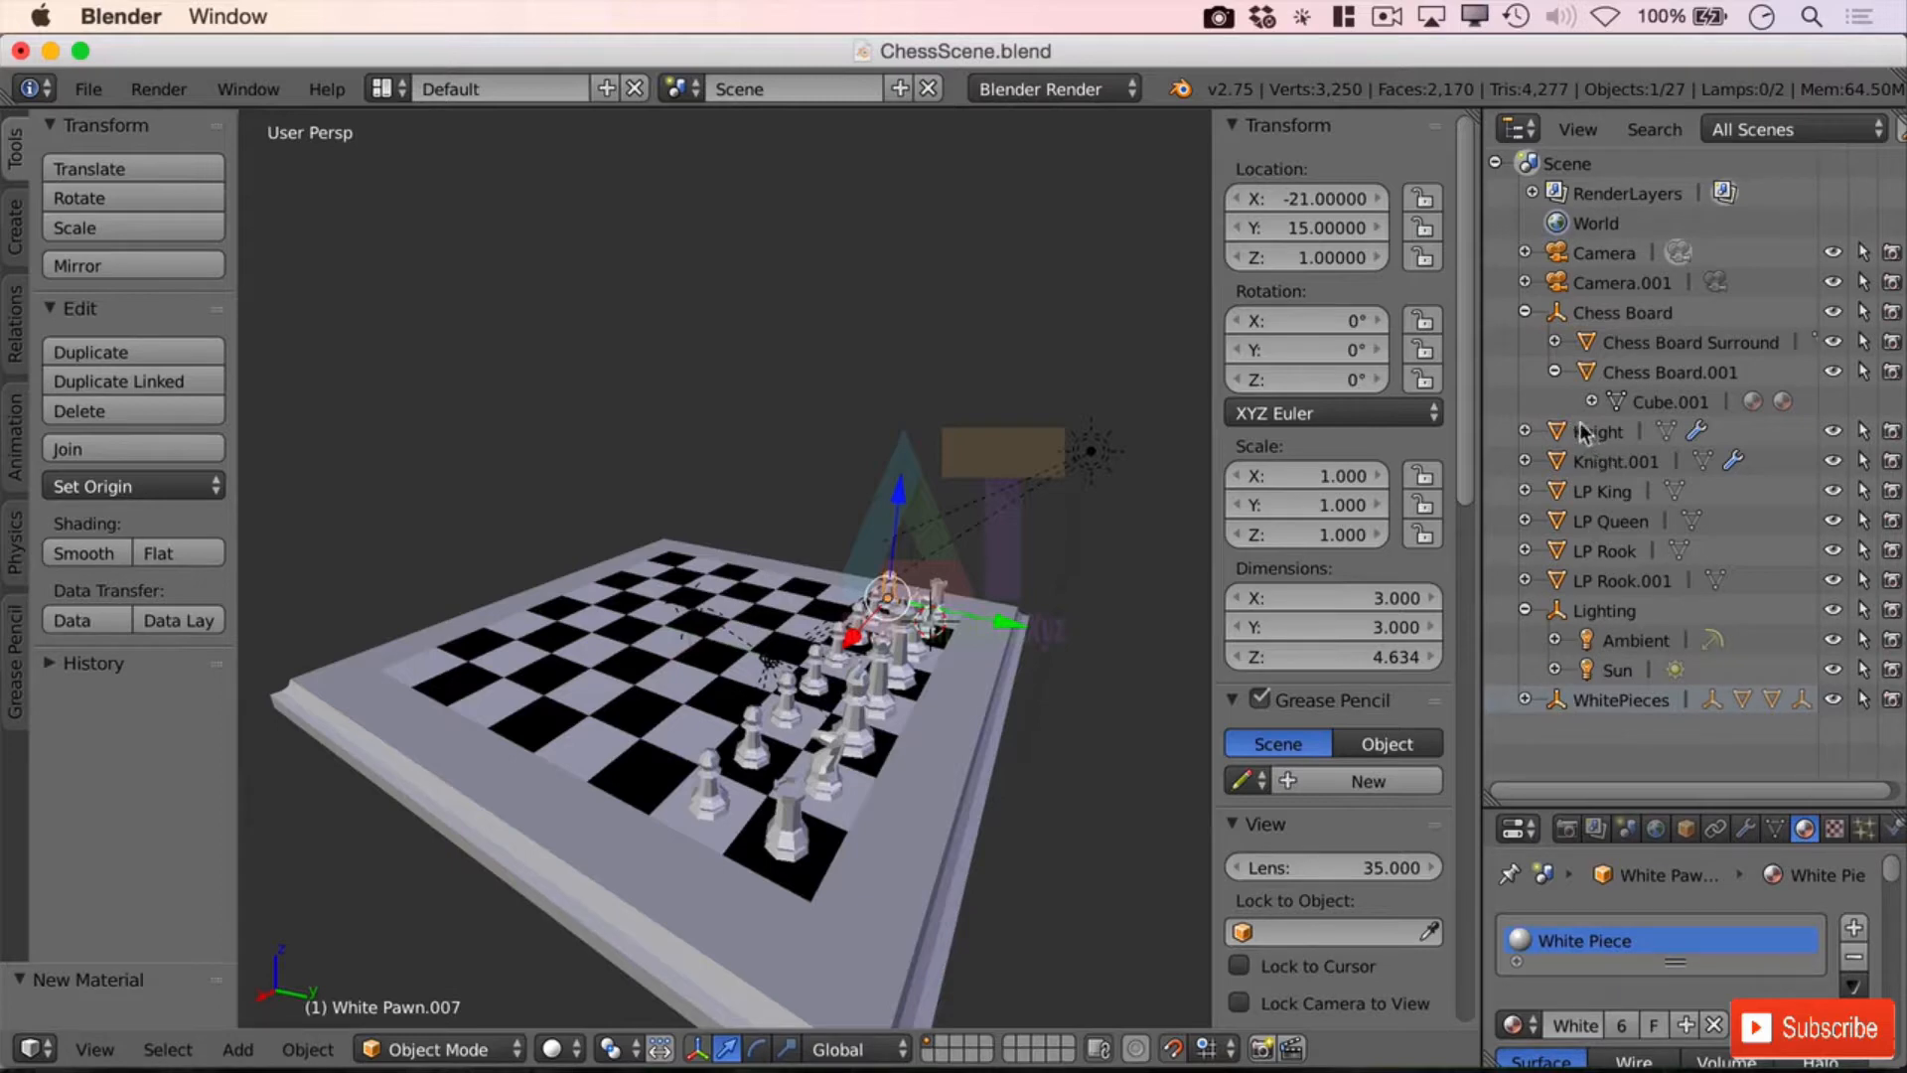
left_click(94, 1050)
left_click(308, 1050)
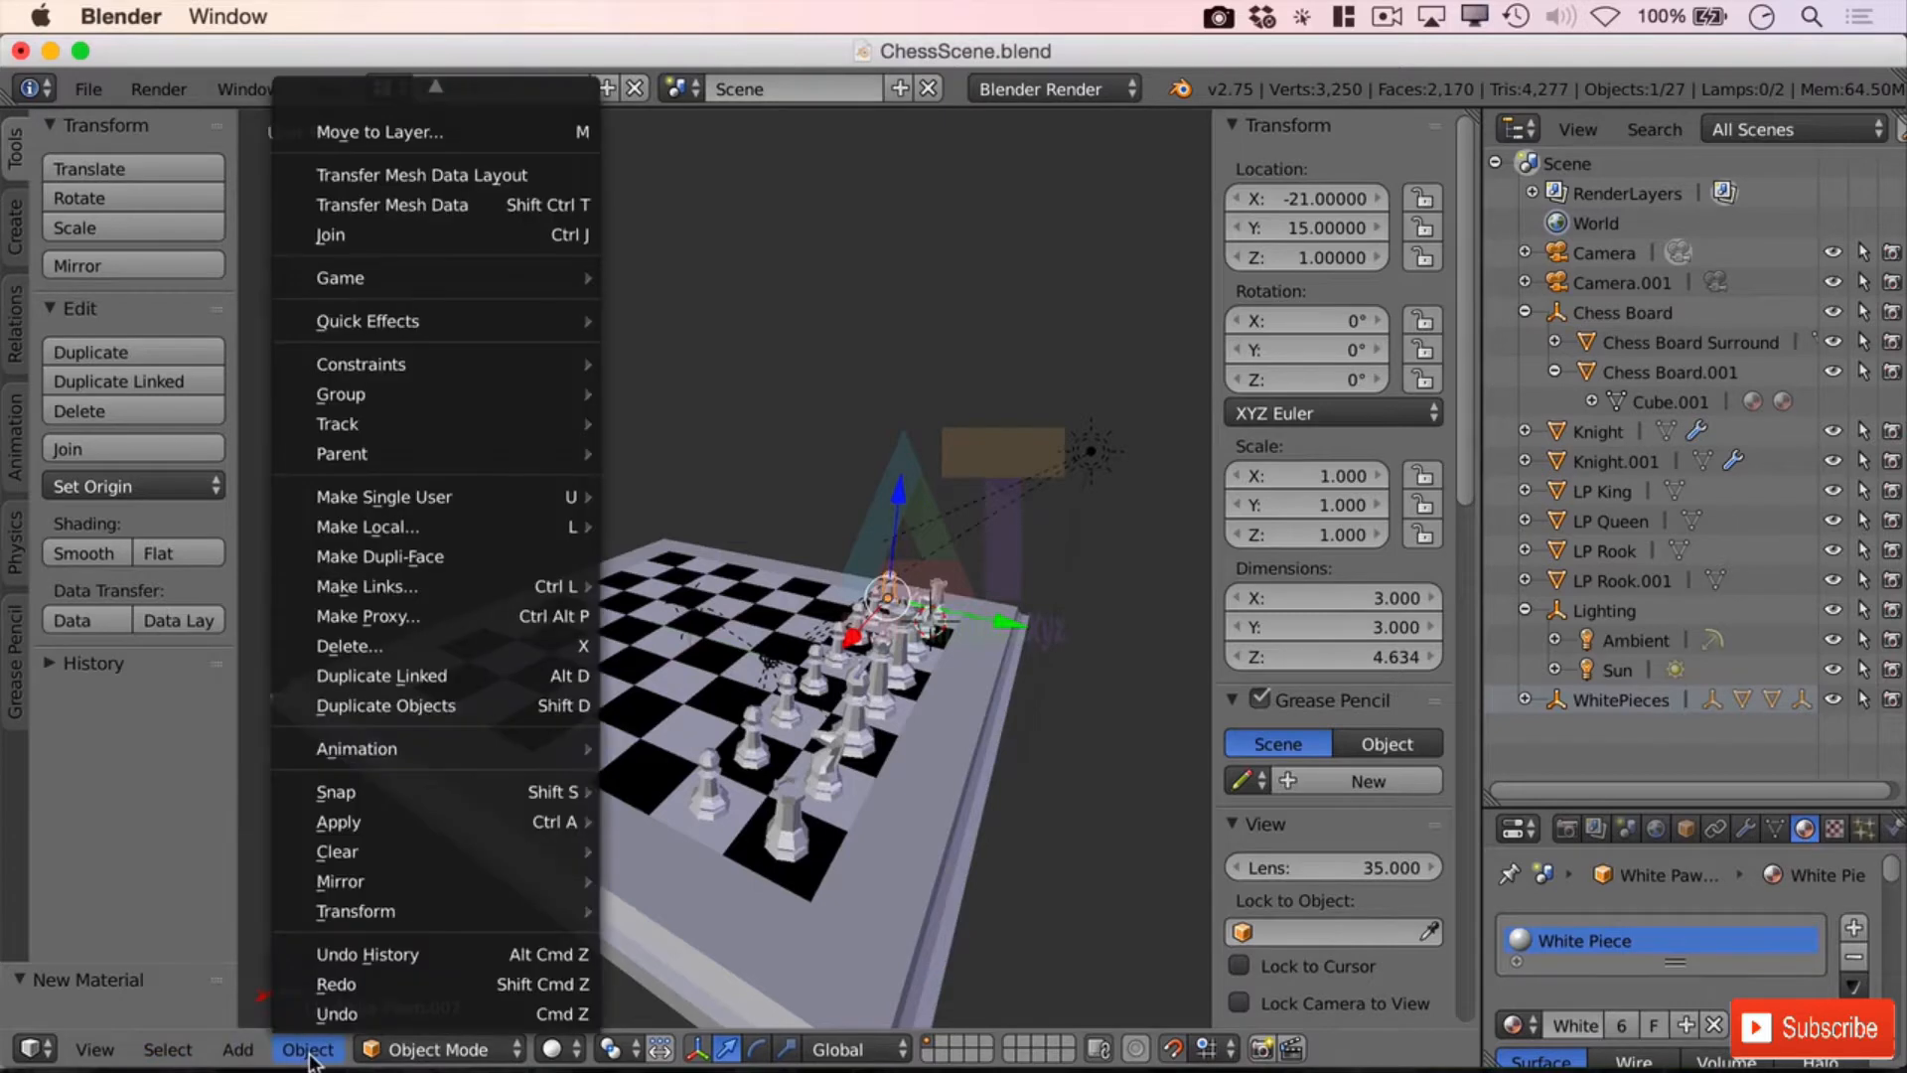
mouse_move(238, 1049)
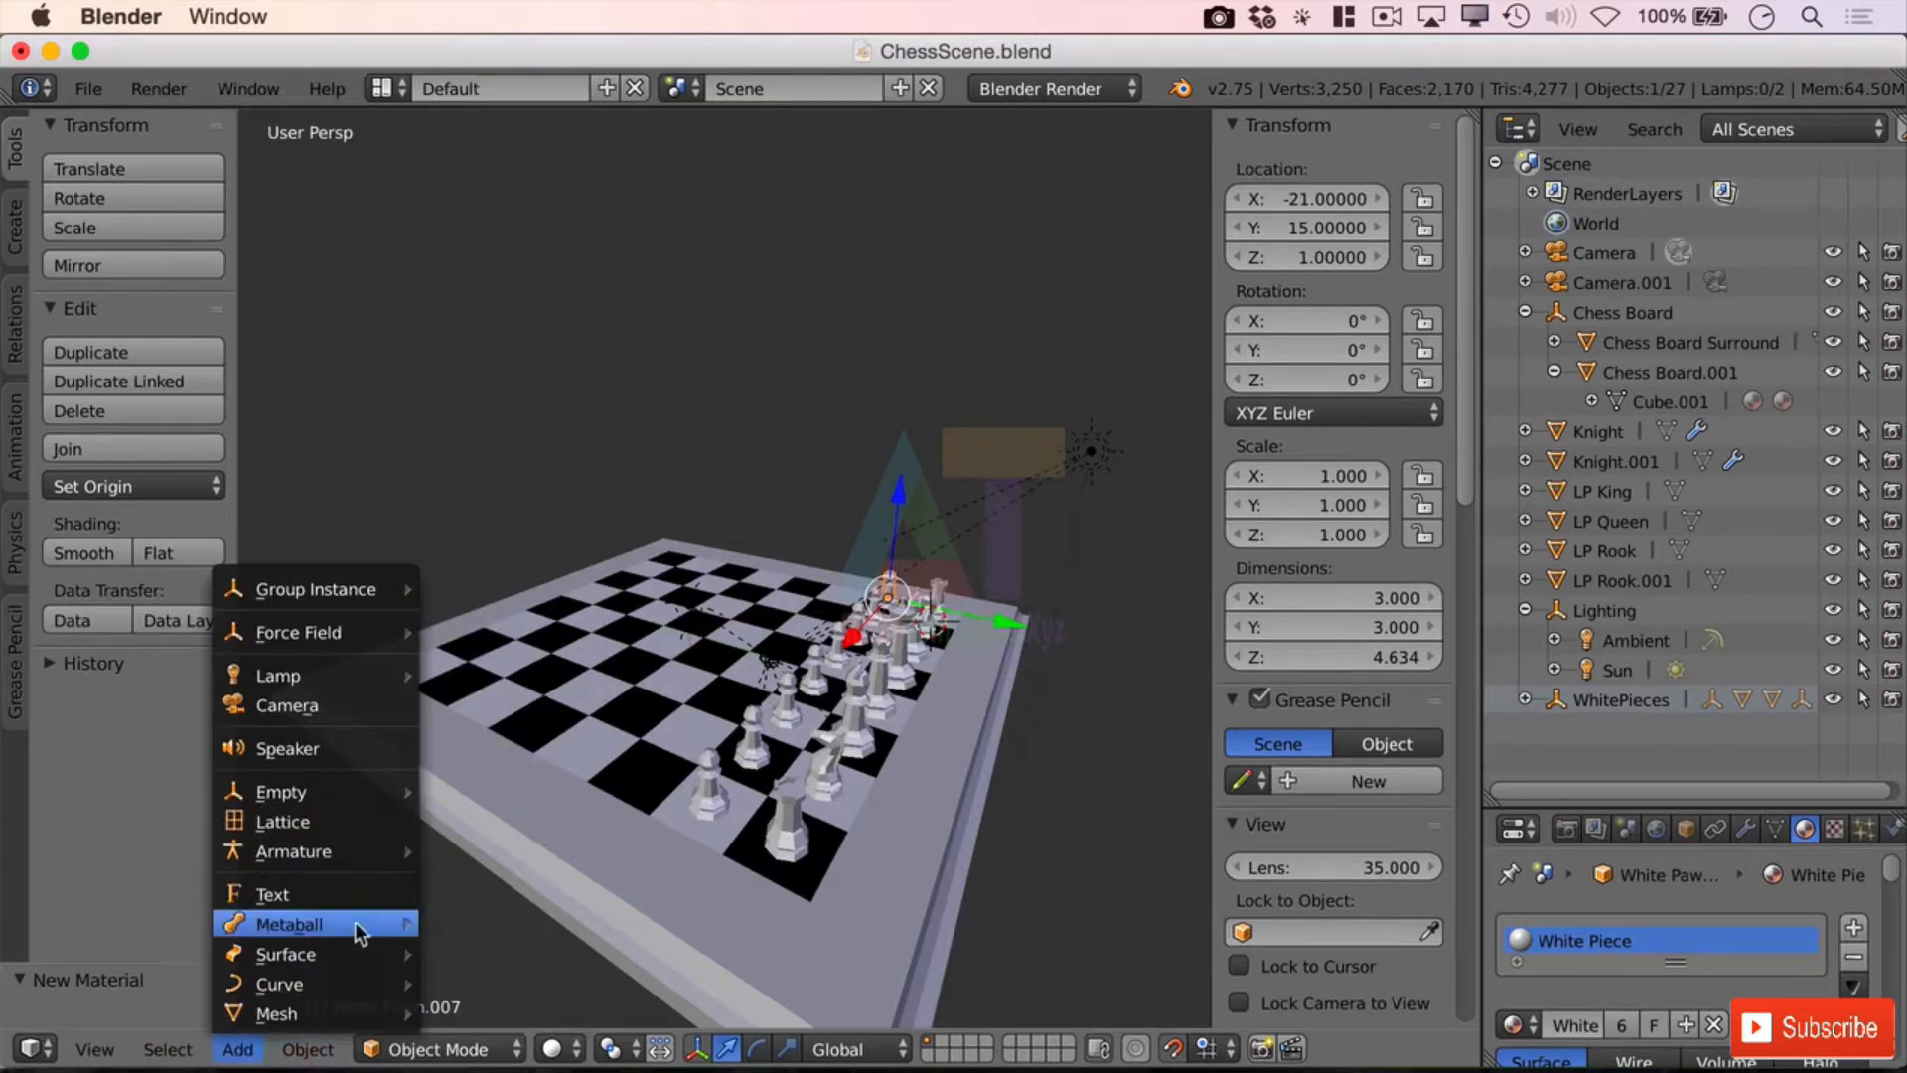
mouse_move(382, 978)
mouse_move(392, 792)
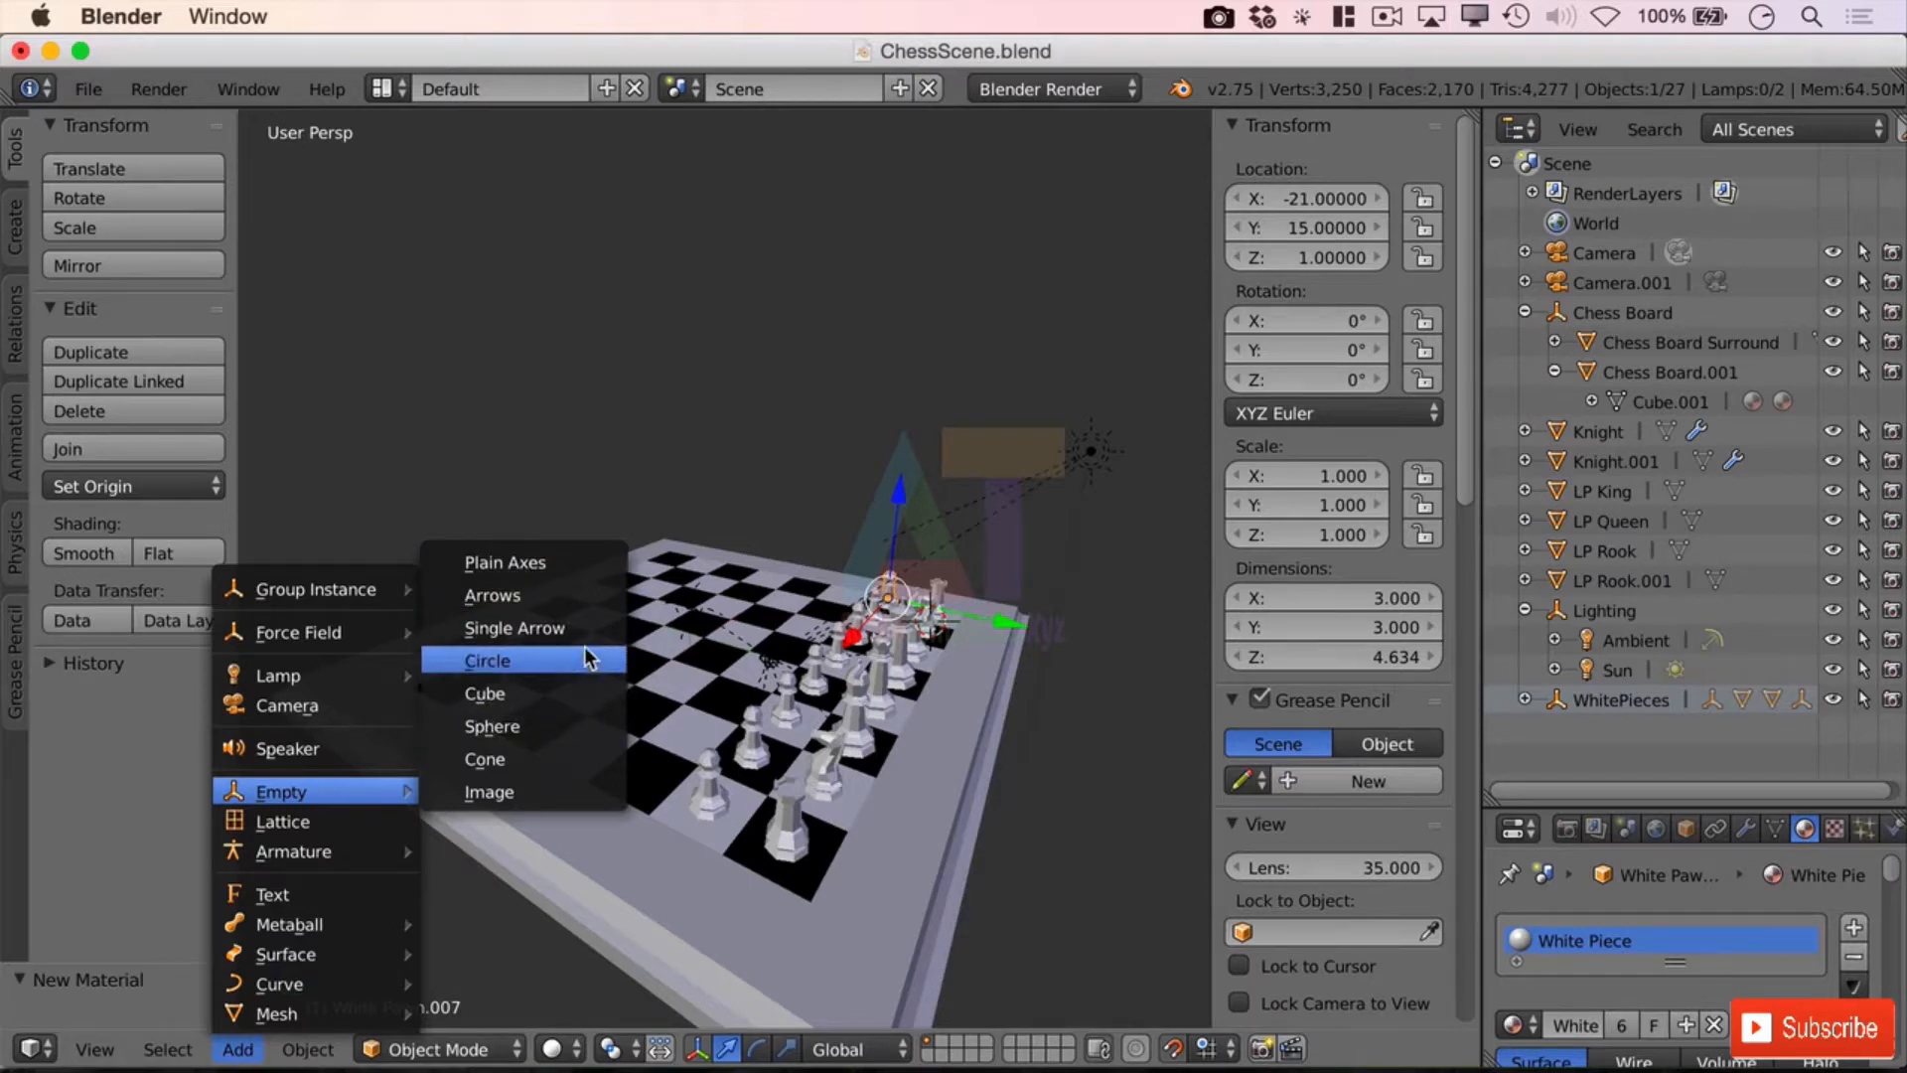
left_click(581, 559)
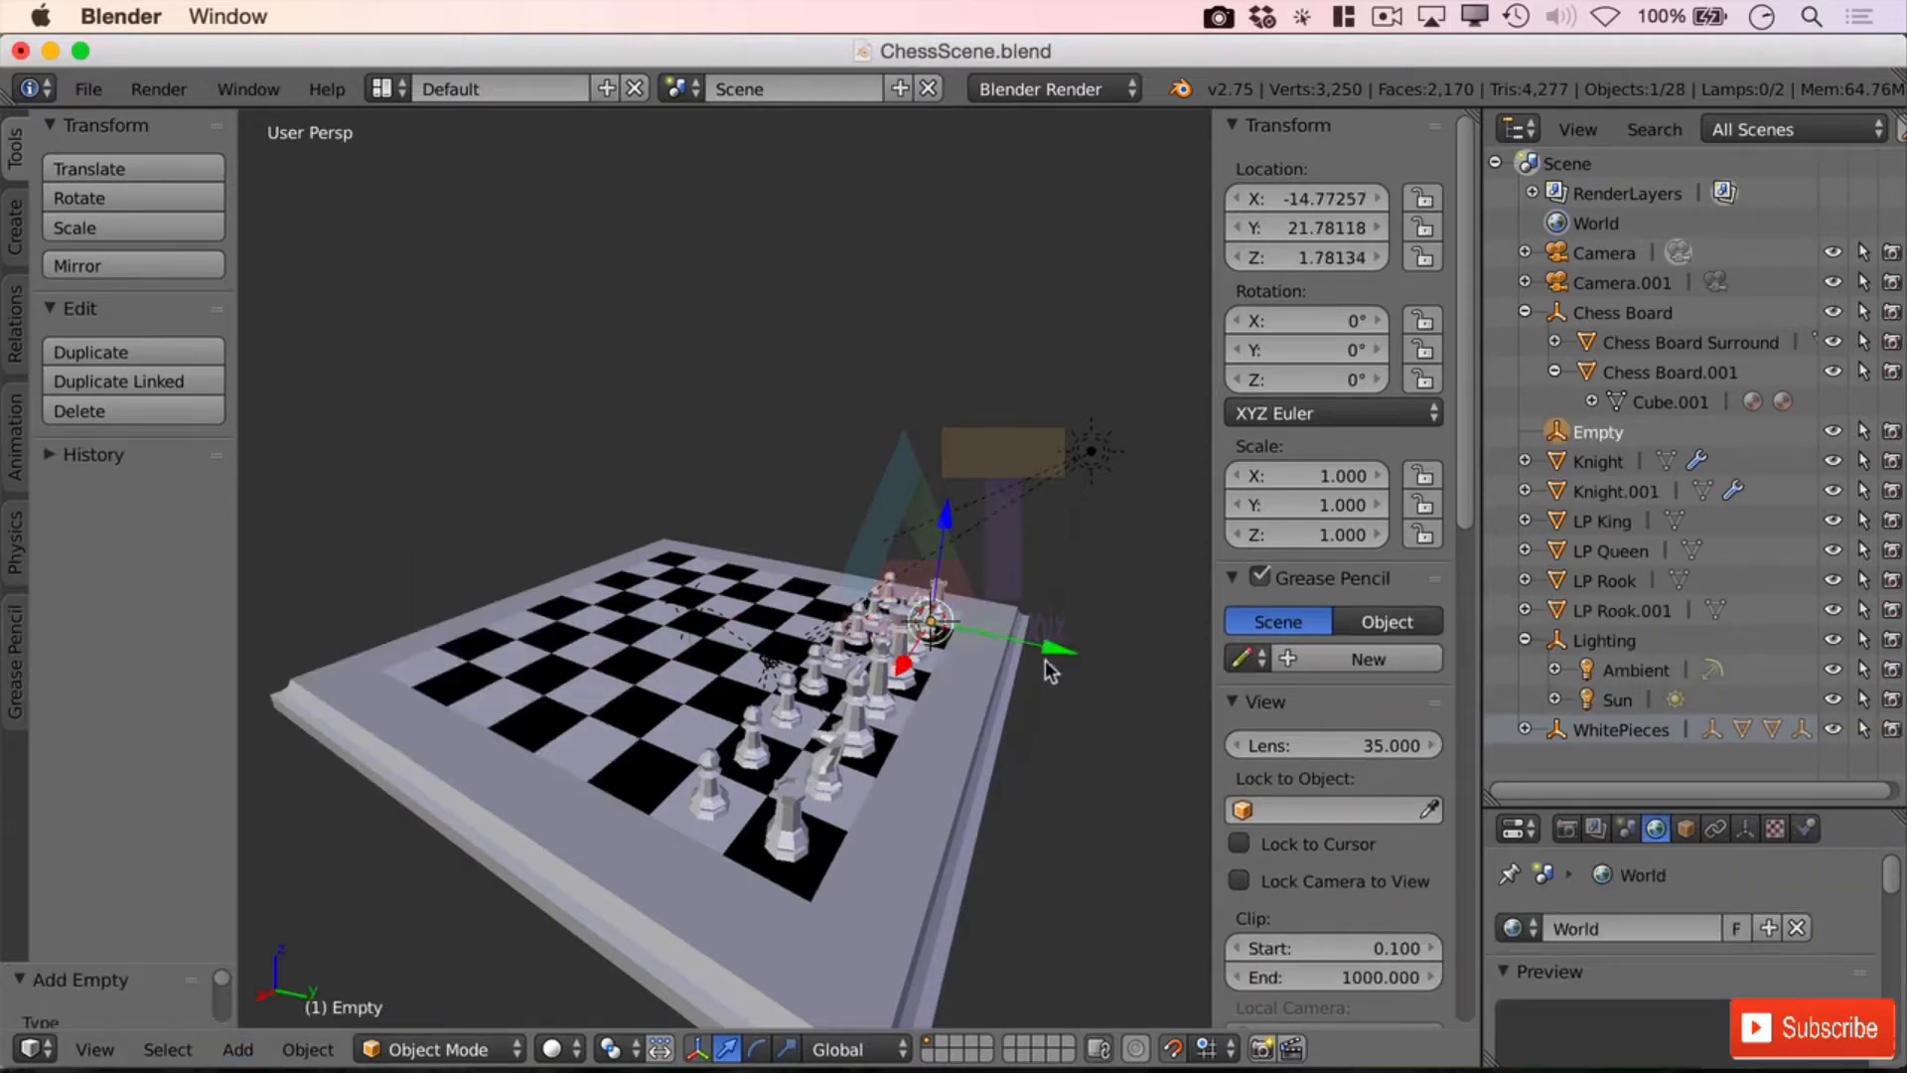
Step: Rename the new empty as White Knight
double_click(1586, 437)
type("Wh")
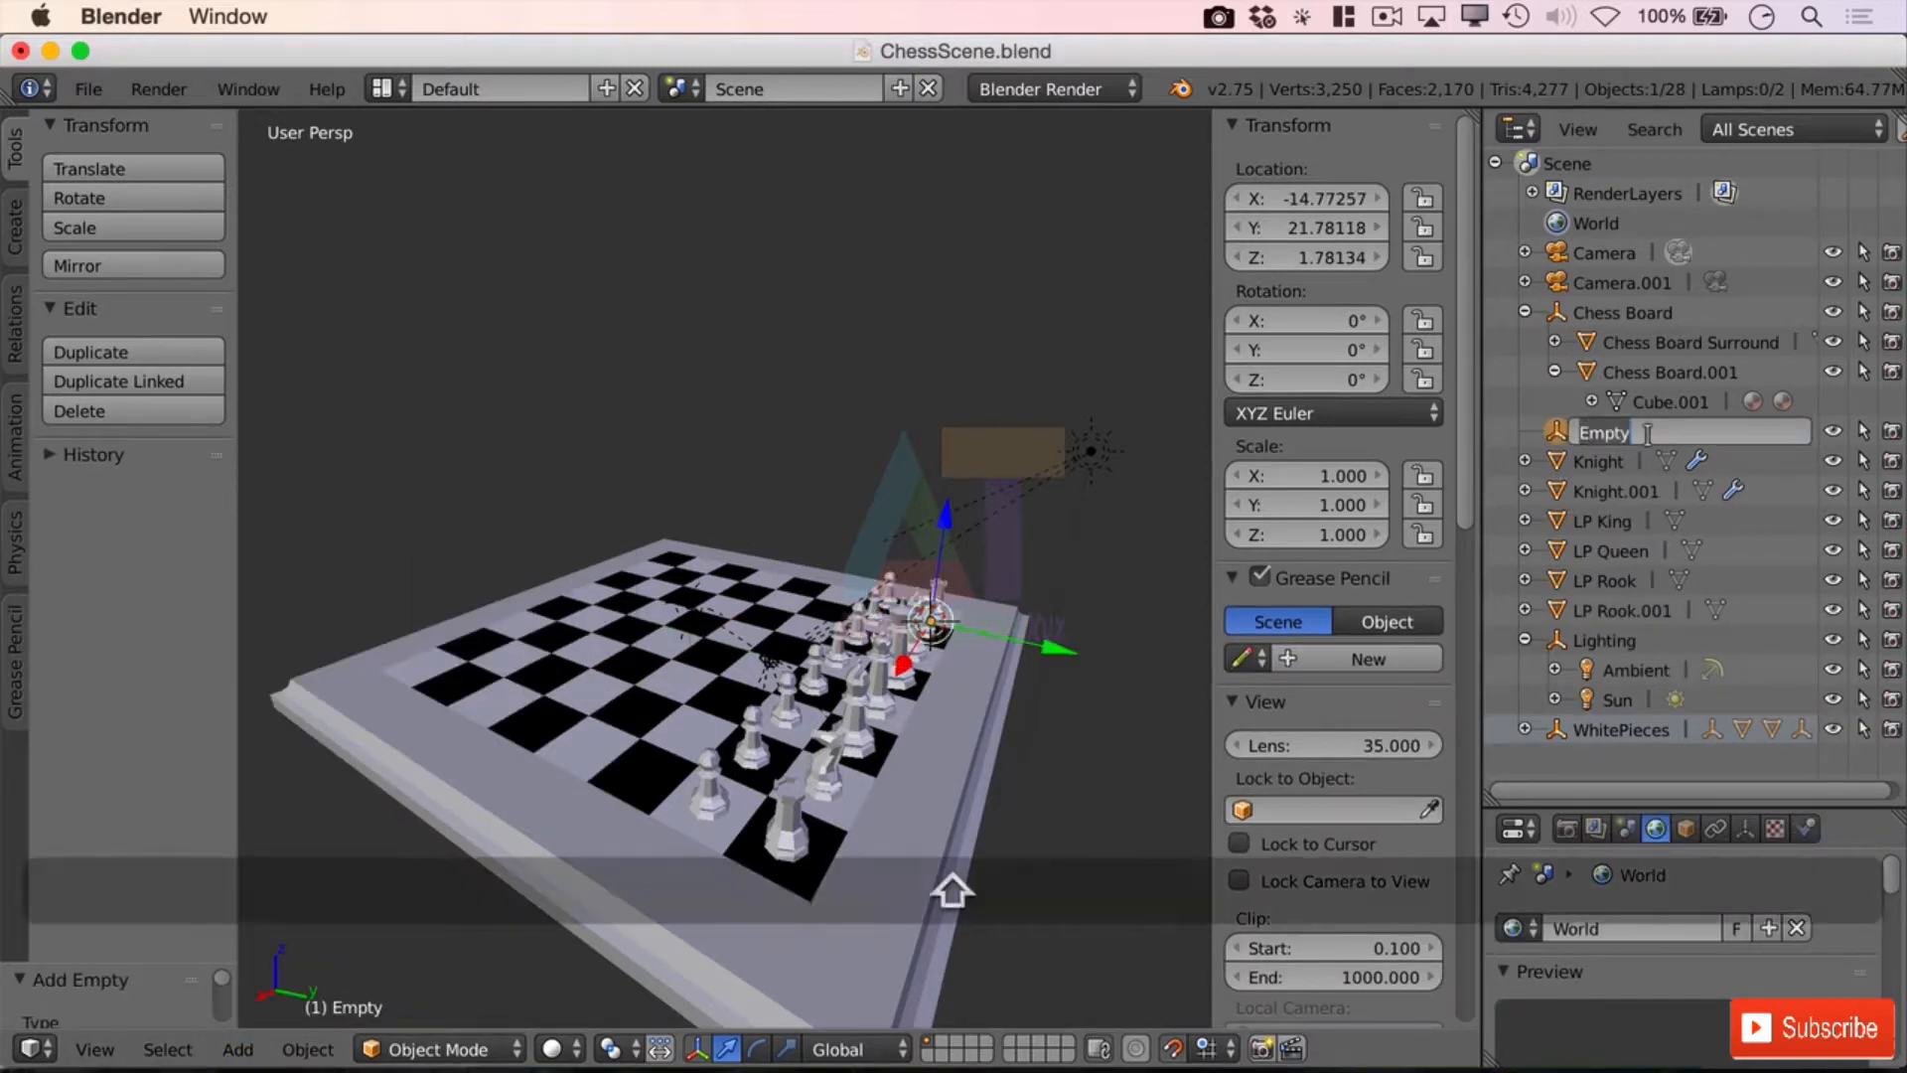
type("ite")
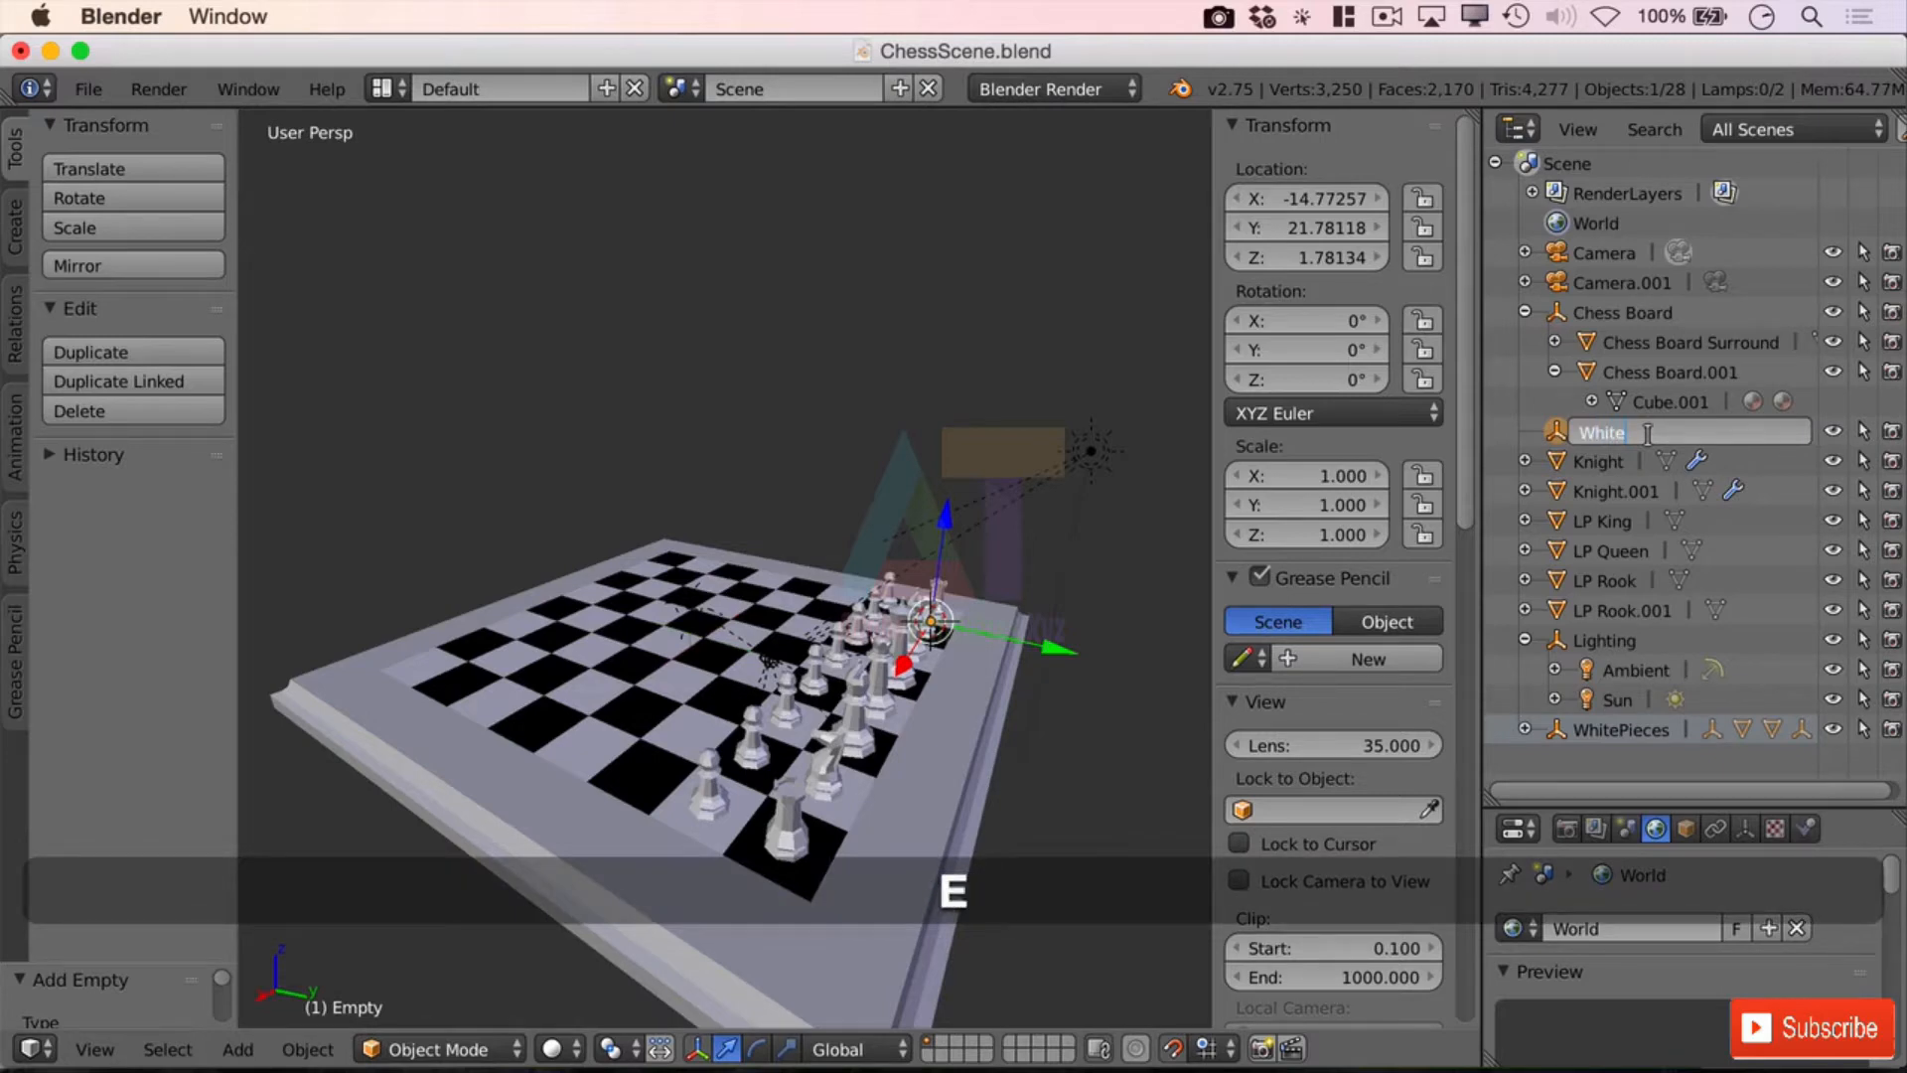
key("BackSpace")
key("BackSpace")
key("BackSpace")
key("BackSpace")
key("shift")
type("White K")
key("BackSpace")
type("night")
key("Return")
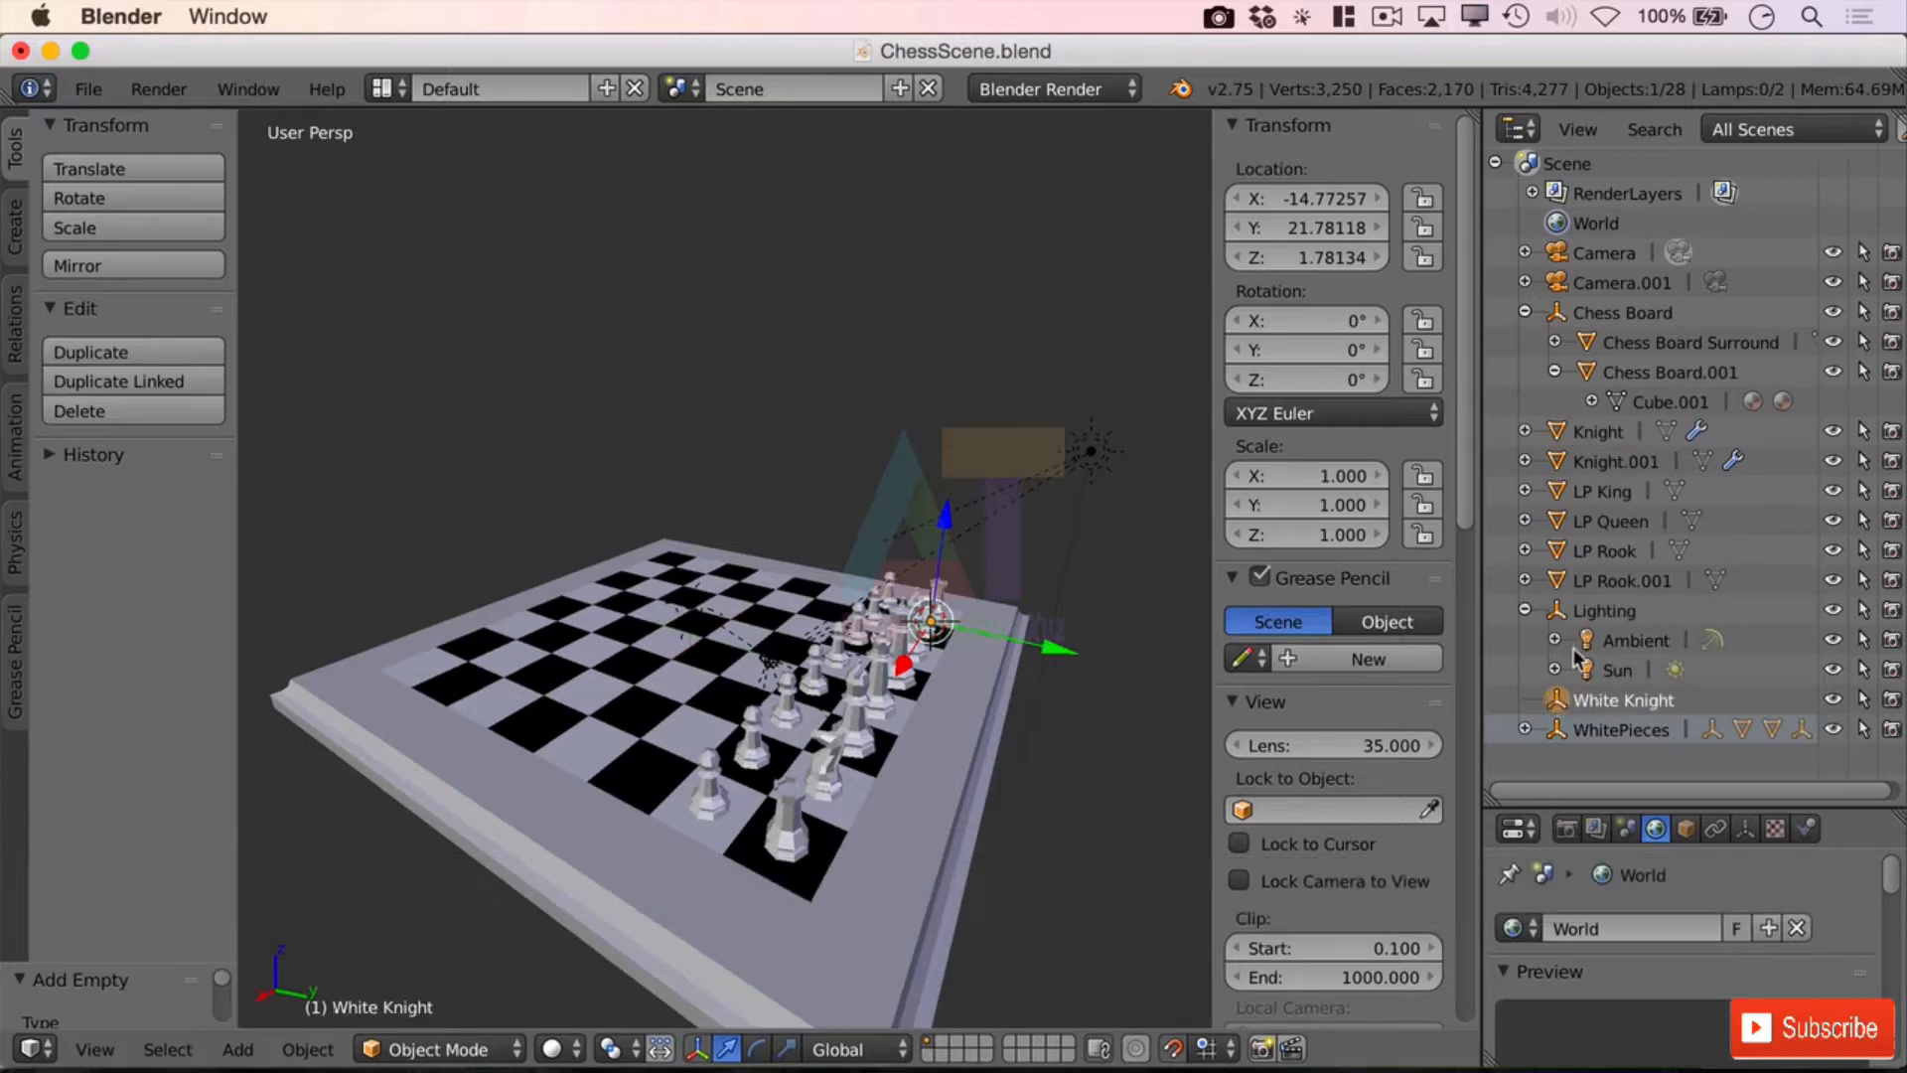
Step: Parent both knights to the White Knight empty and place that empty under WhitePieces
left_click_drag(1557, 431, 1547, 699)
left_click_drag(1557, 431, 1562, 671)
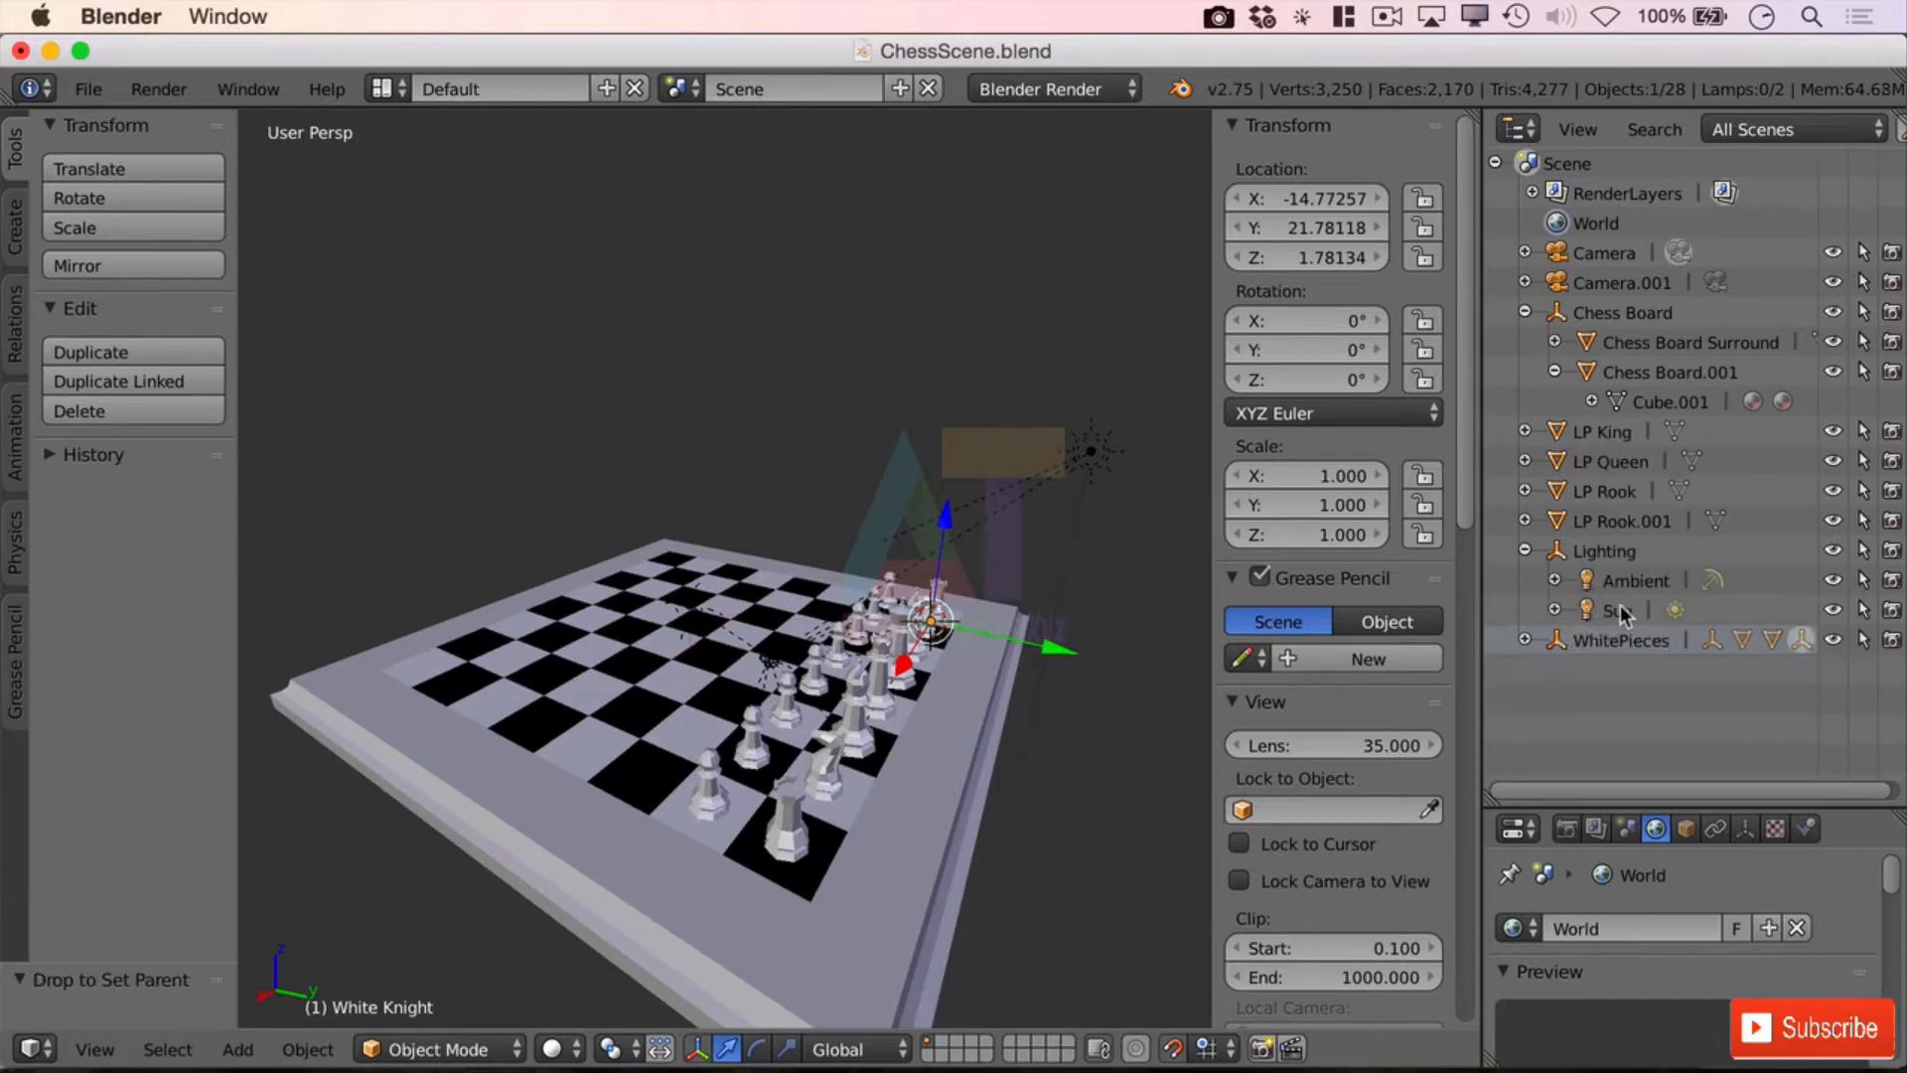
Step: Parent the LP King and the LP Queen to WhitePieces
left_click_drag(1564, 443, 1559, 646)
left_click_drag(1557, 433, 1558, 613)
left_click(1561, 431)
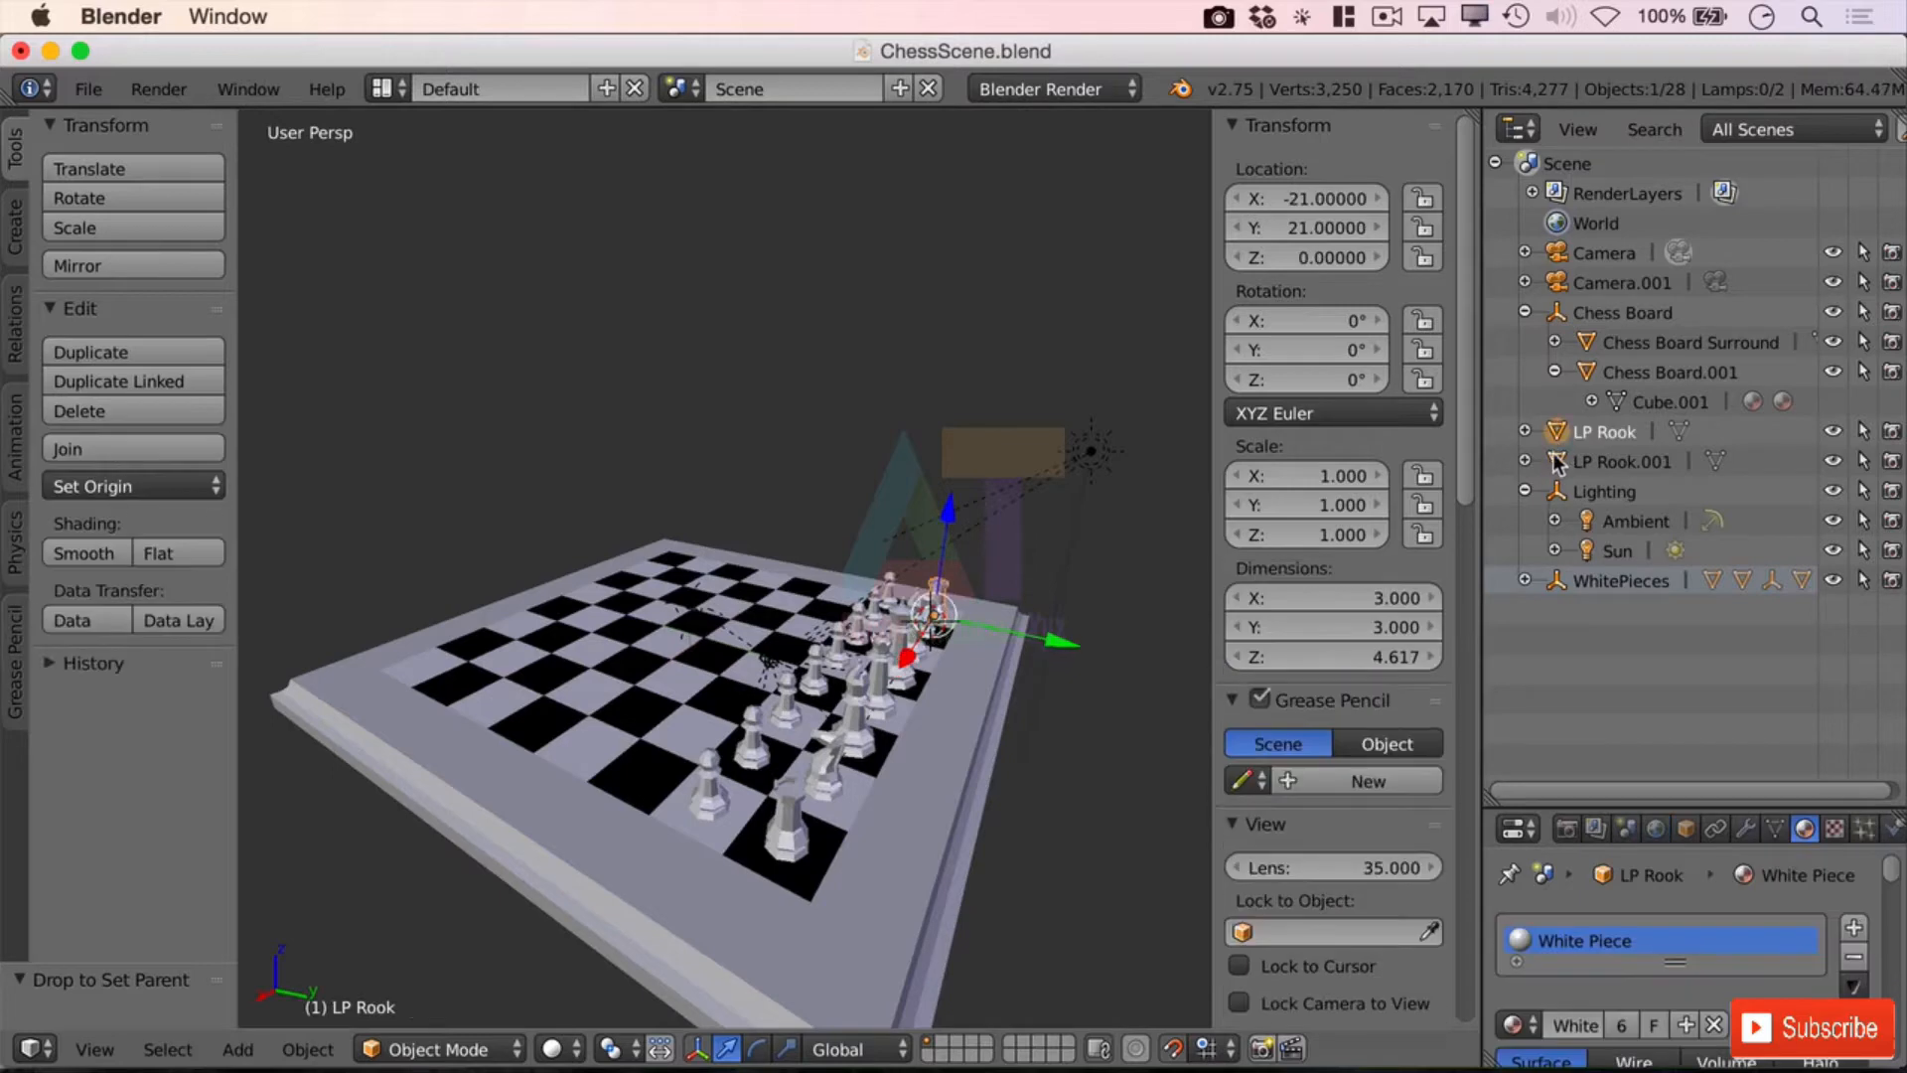
left_click(1587, 461)
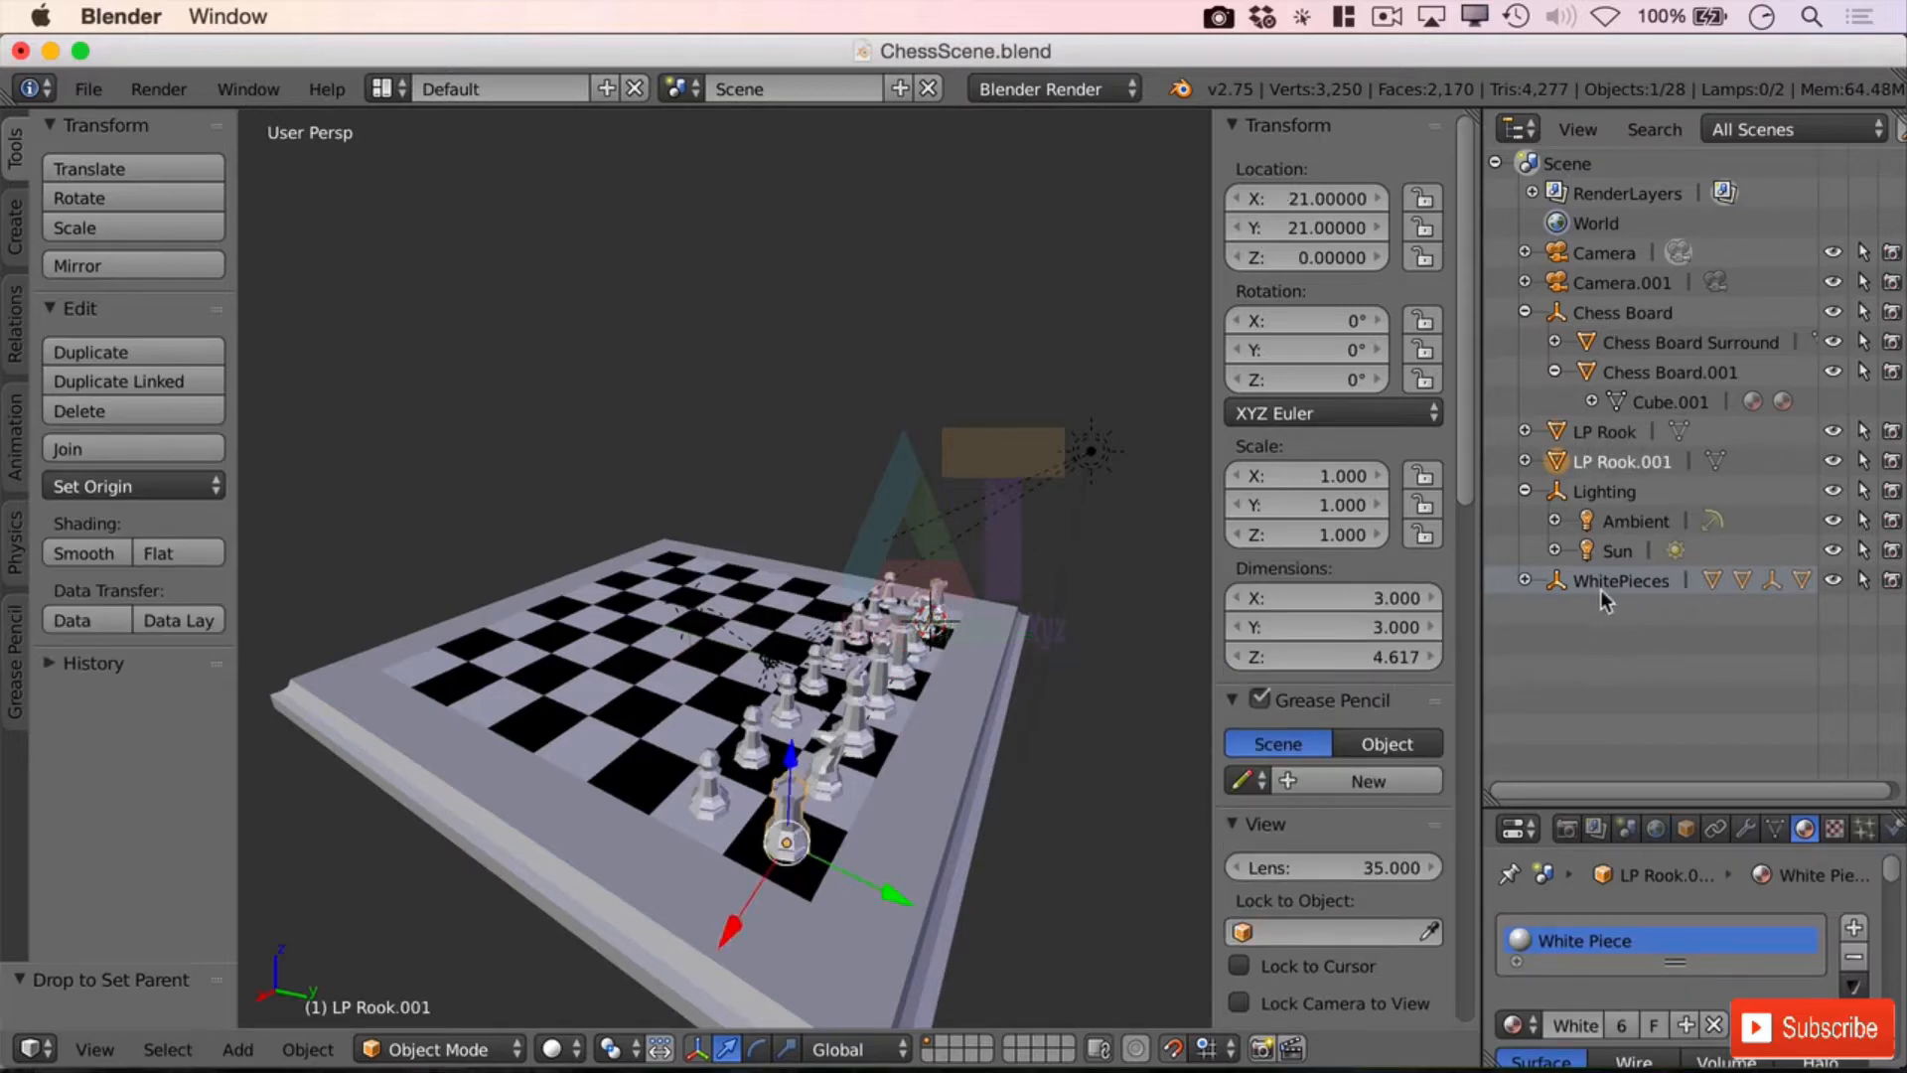
Step: Expand the WhitePieces hierarchy and rename its White Bishops empty as Bishops
left_click(1525, 580)
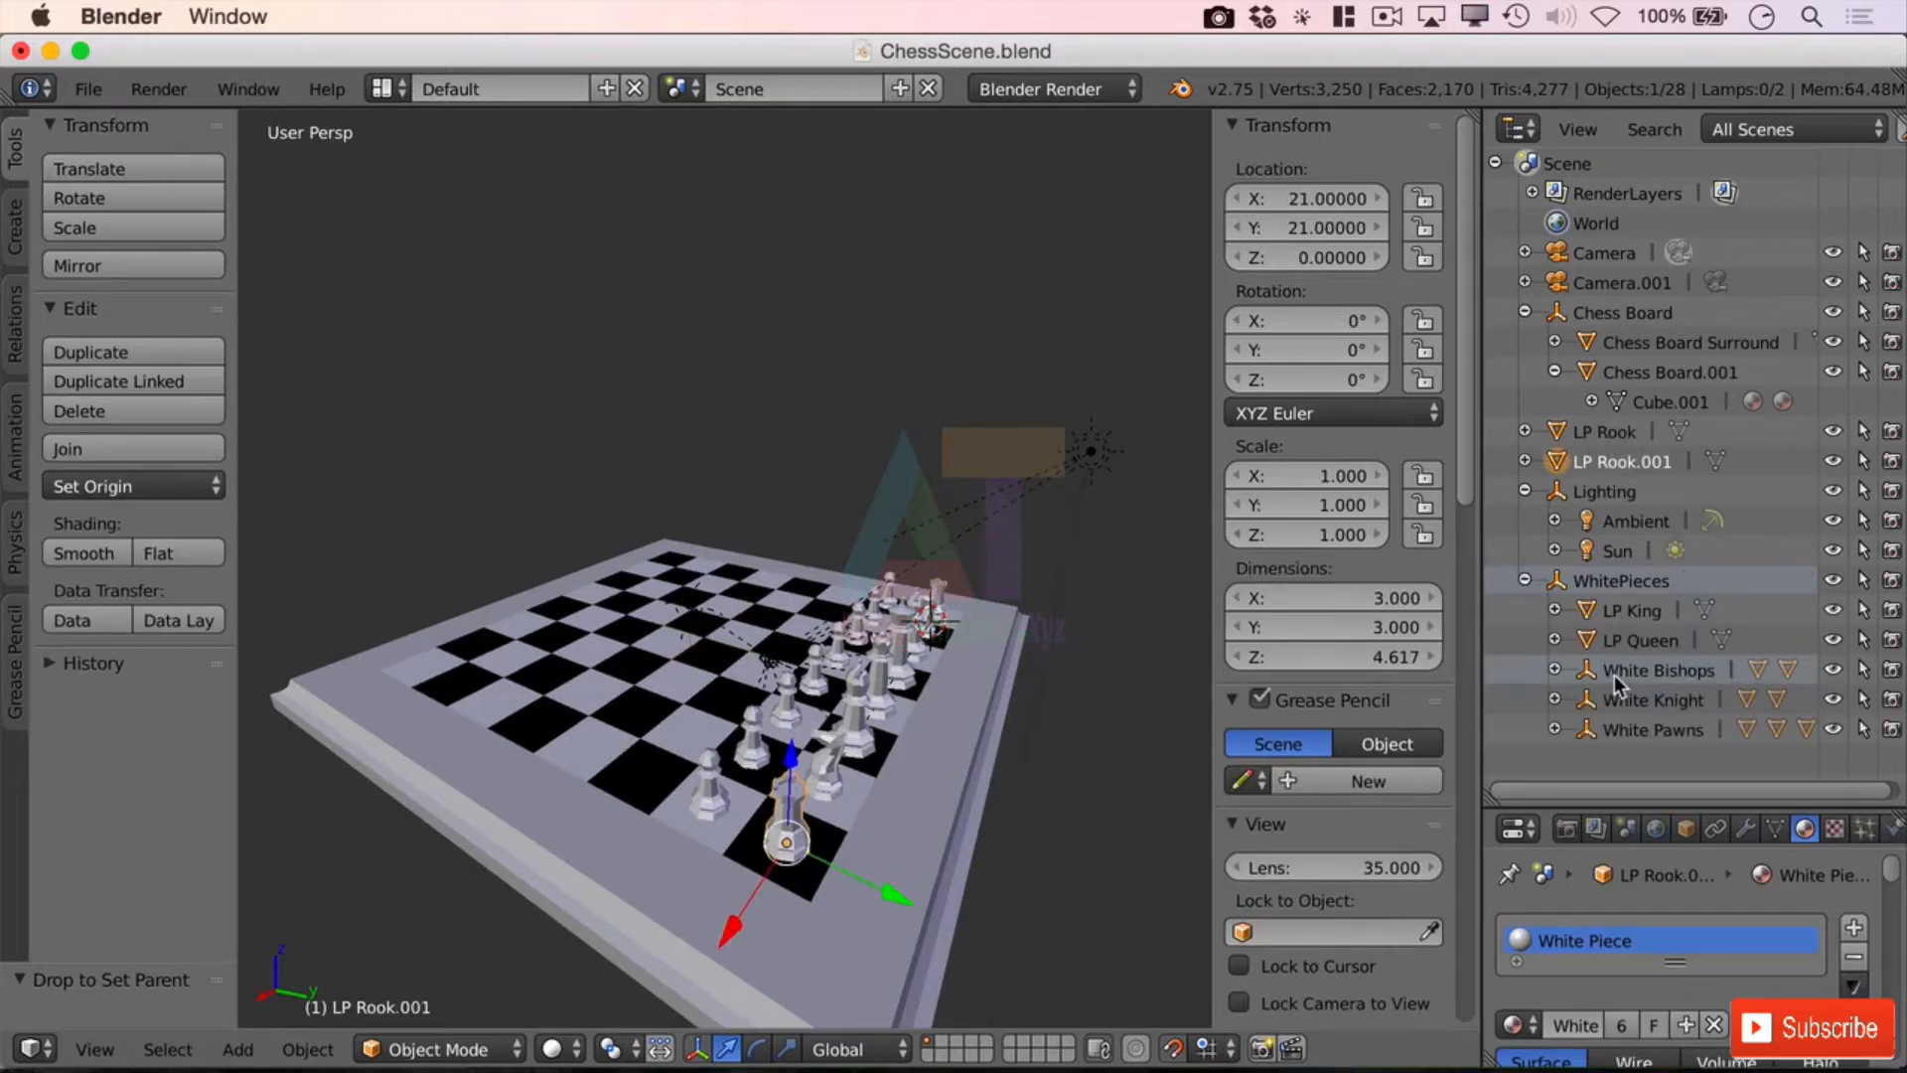
double_click(1611, 676)
left_click_drag(1660, 672, 1487, 673)
key("BackSpace")
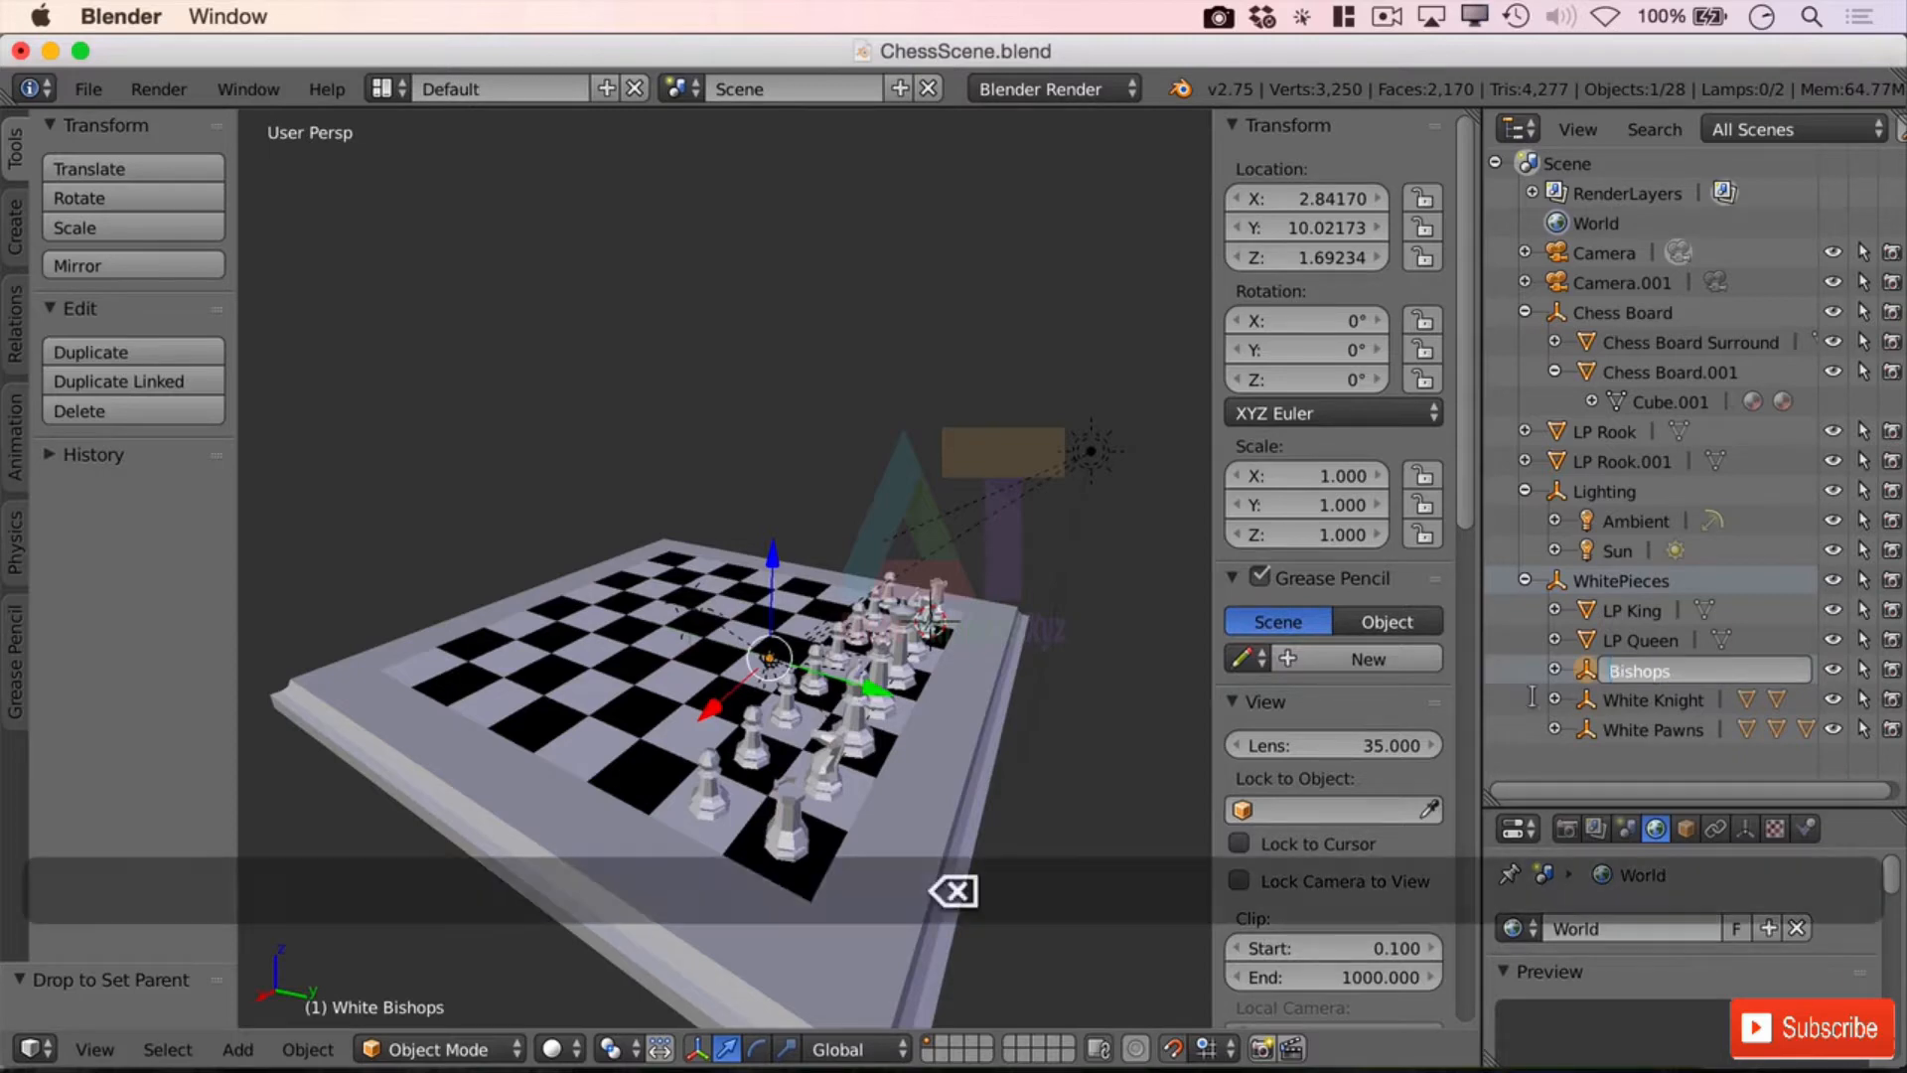
key("Return")
Step: Rename the White Knight empty as Knights
double_click(1650, 700)
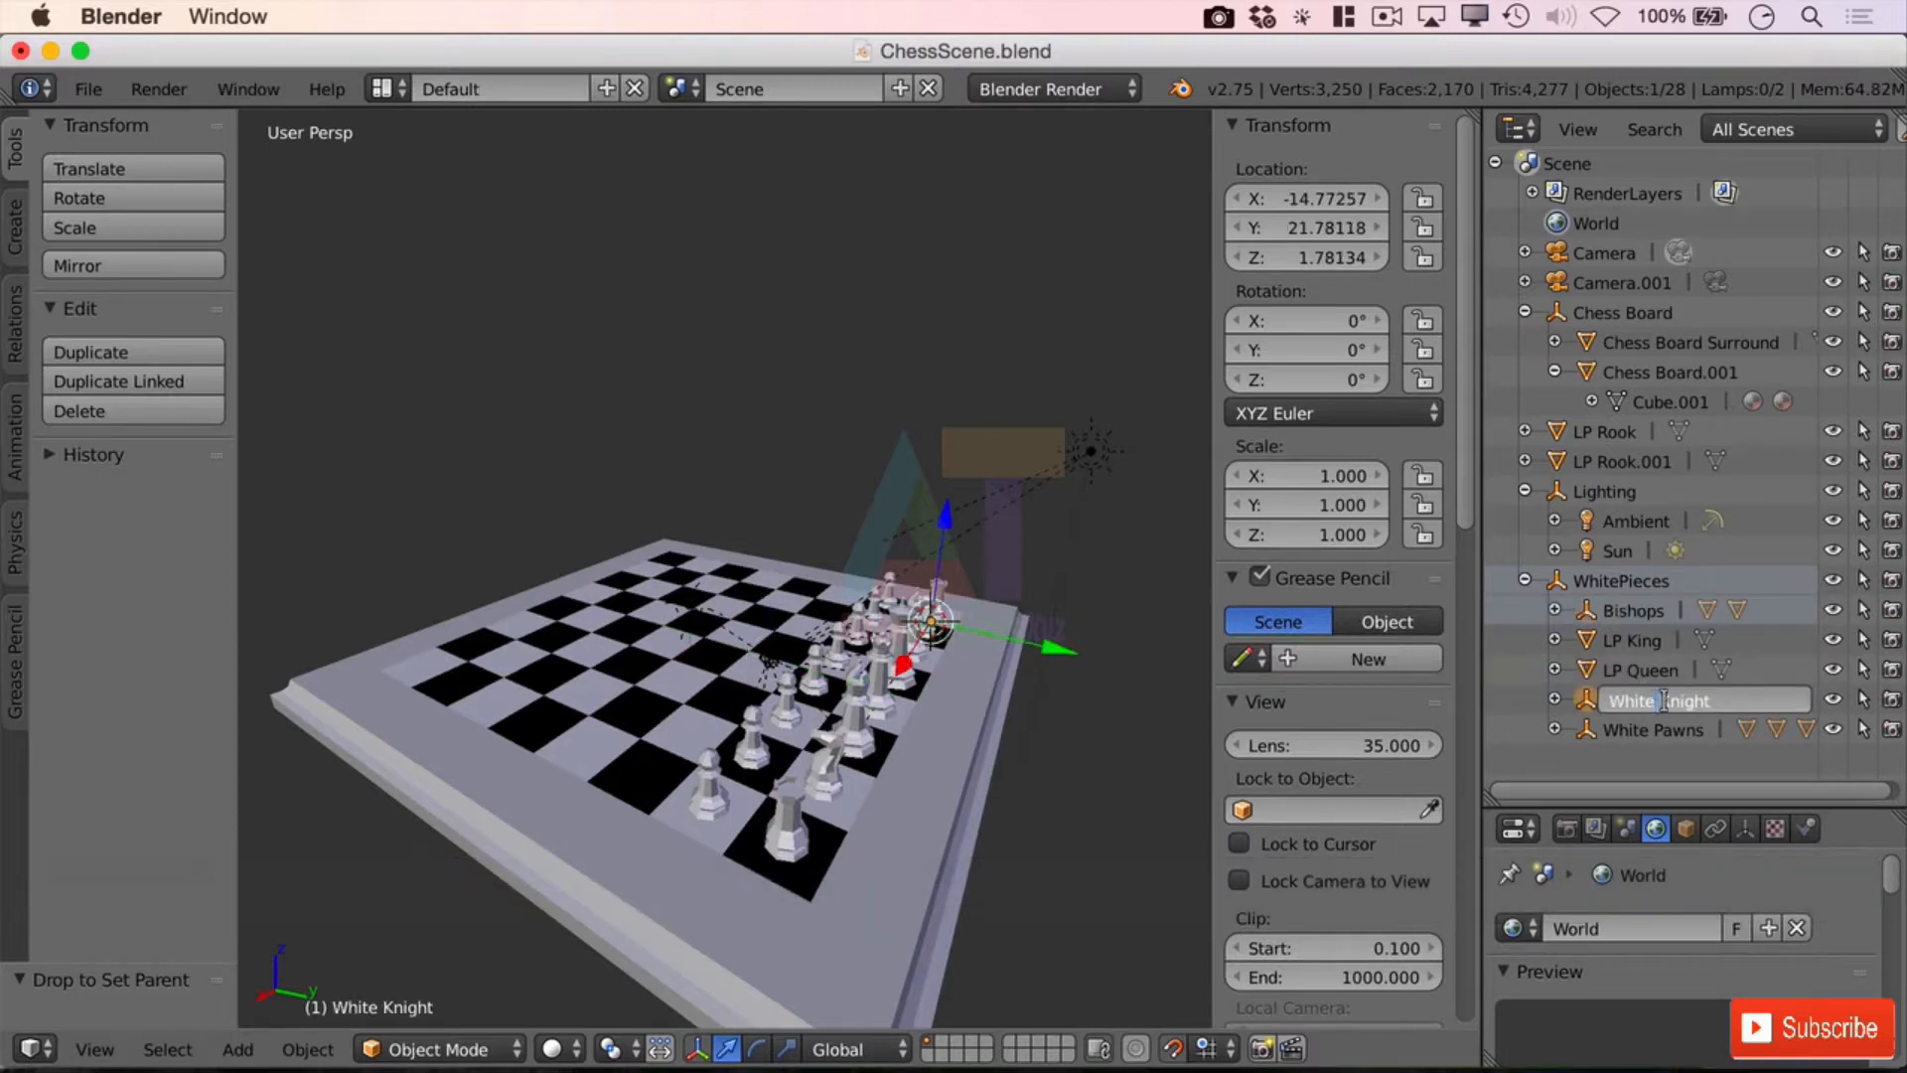
left_click_drag(1664, 700, 1600, 701)
key("BackSpace")
type("s")
key("Return")
Step: Rename the White Pawns empty as Pawns
left_click(1639, 735)
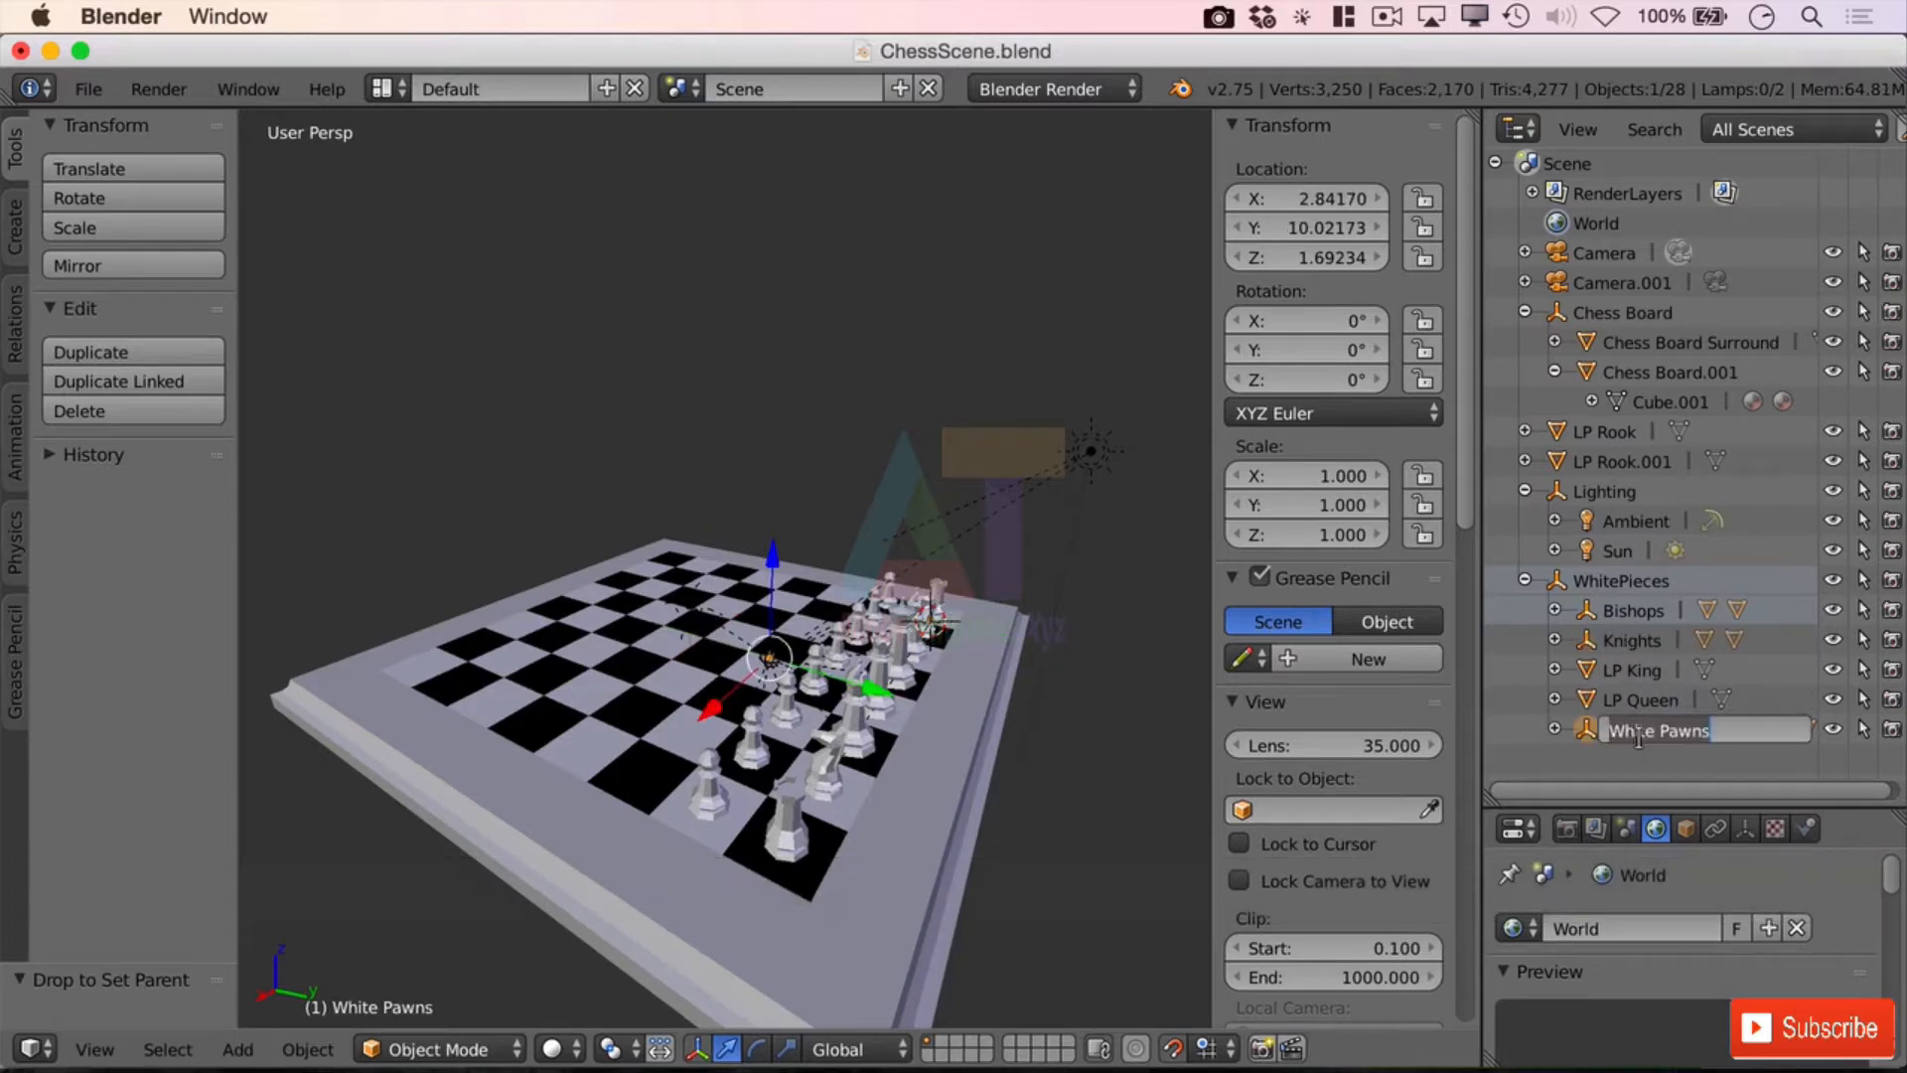
double_click(1664, 731)
left_click_drag(1660, 730, 1494, 730)
key("BackSpace")
key("Return")
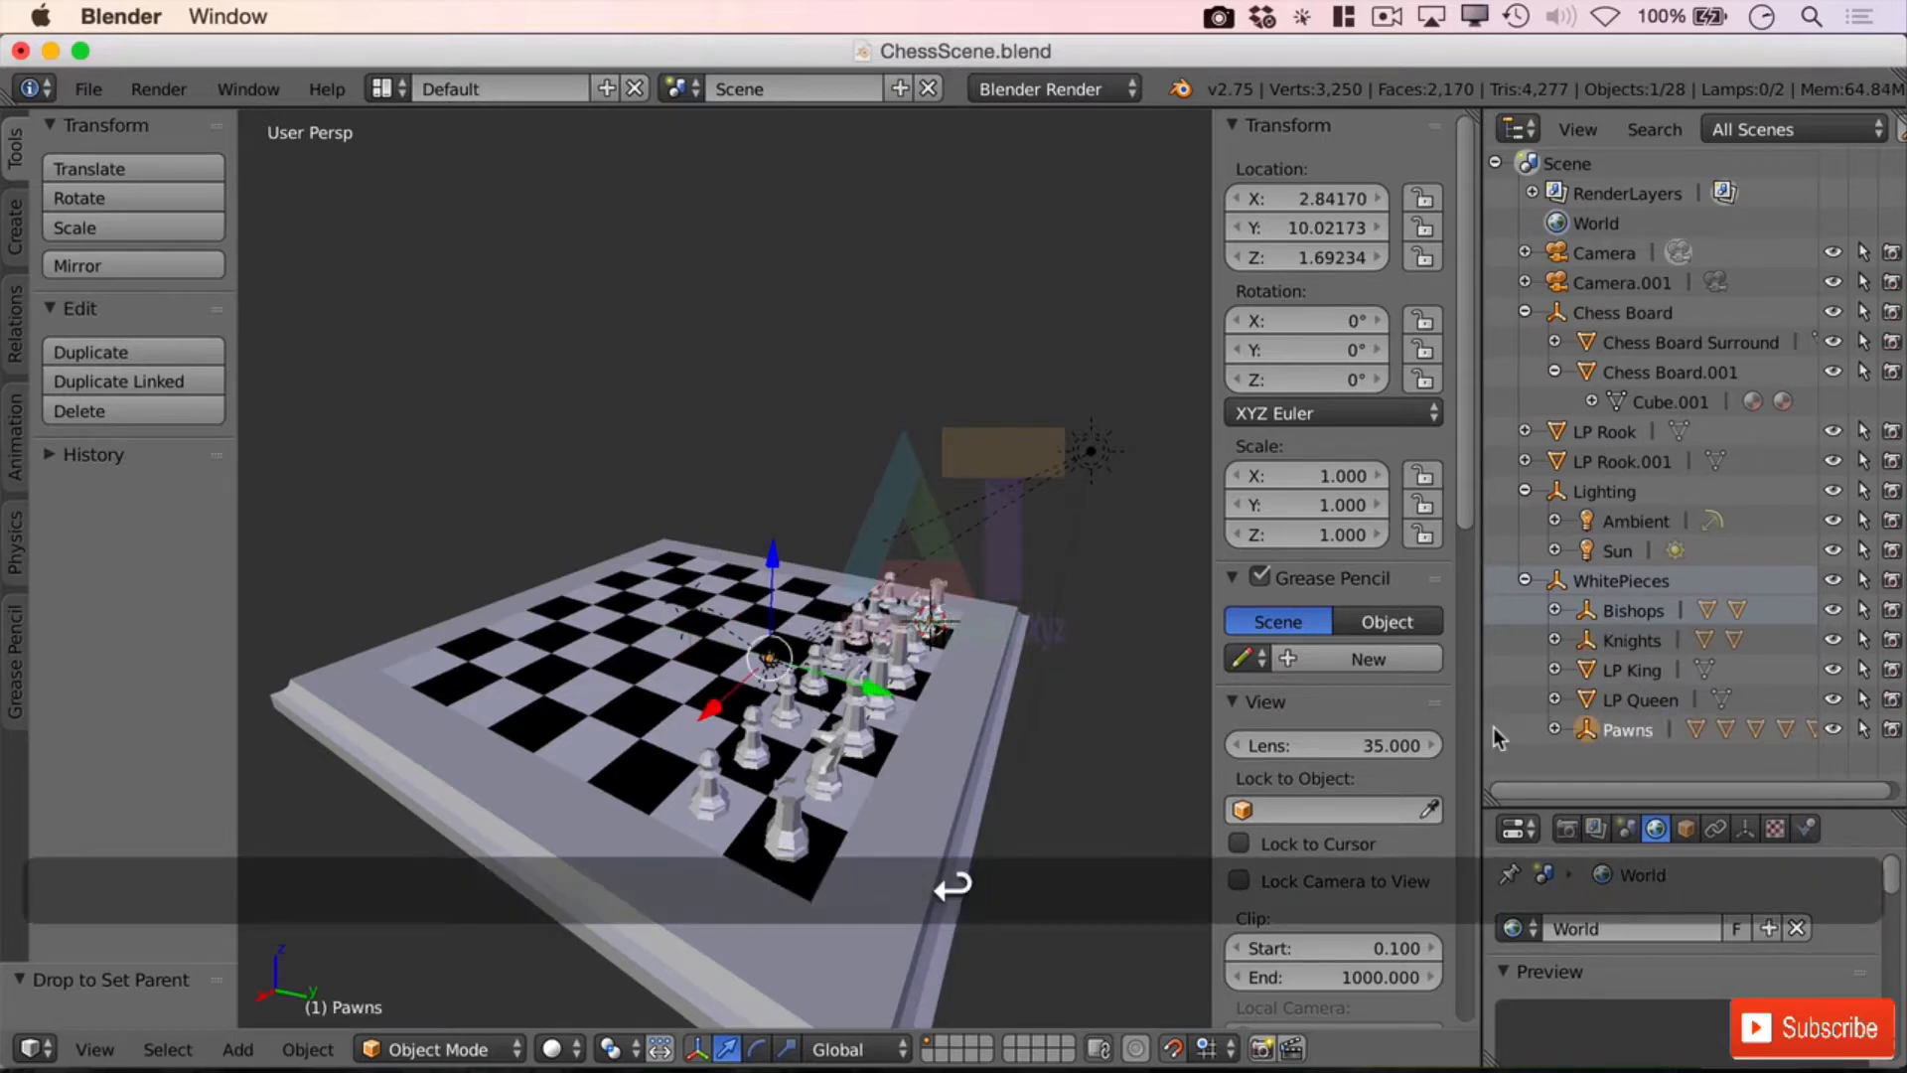
left_click(1568, 431)
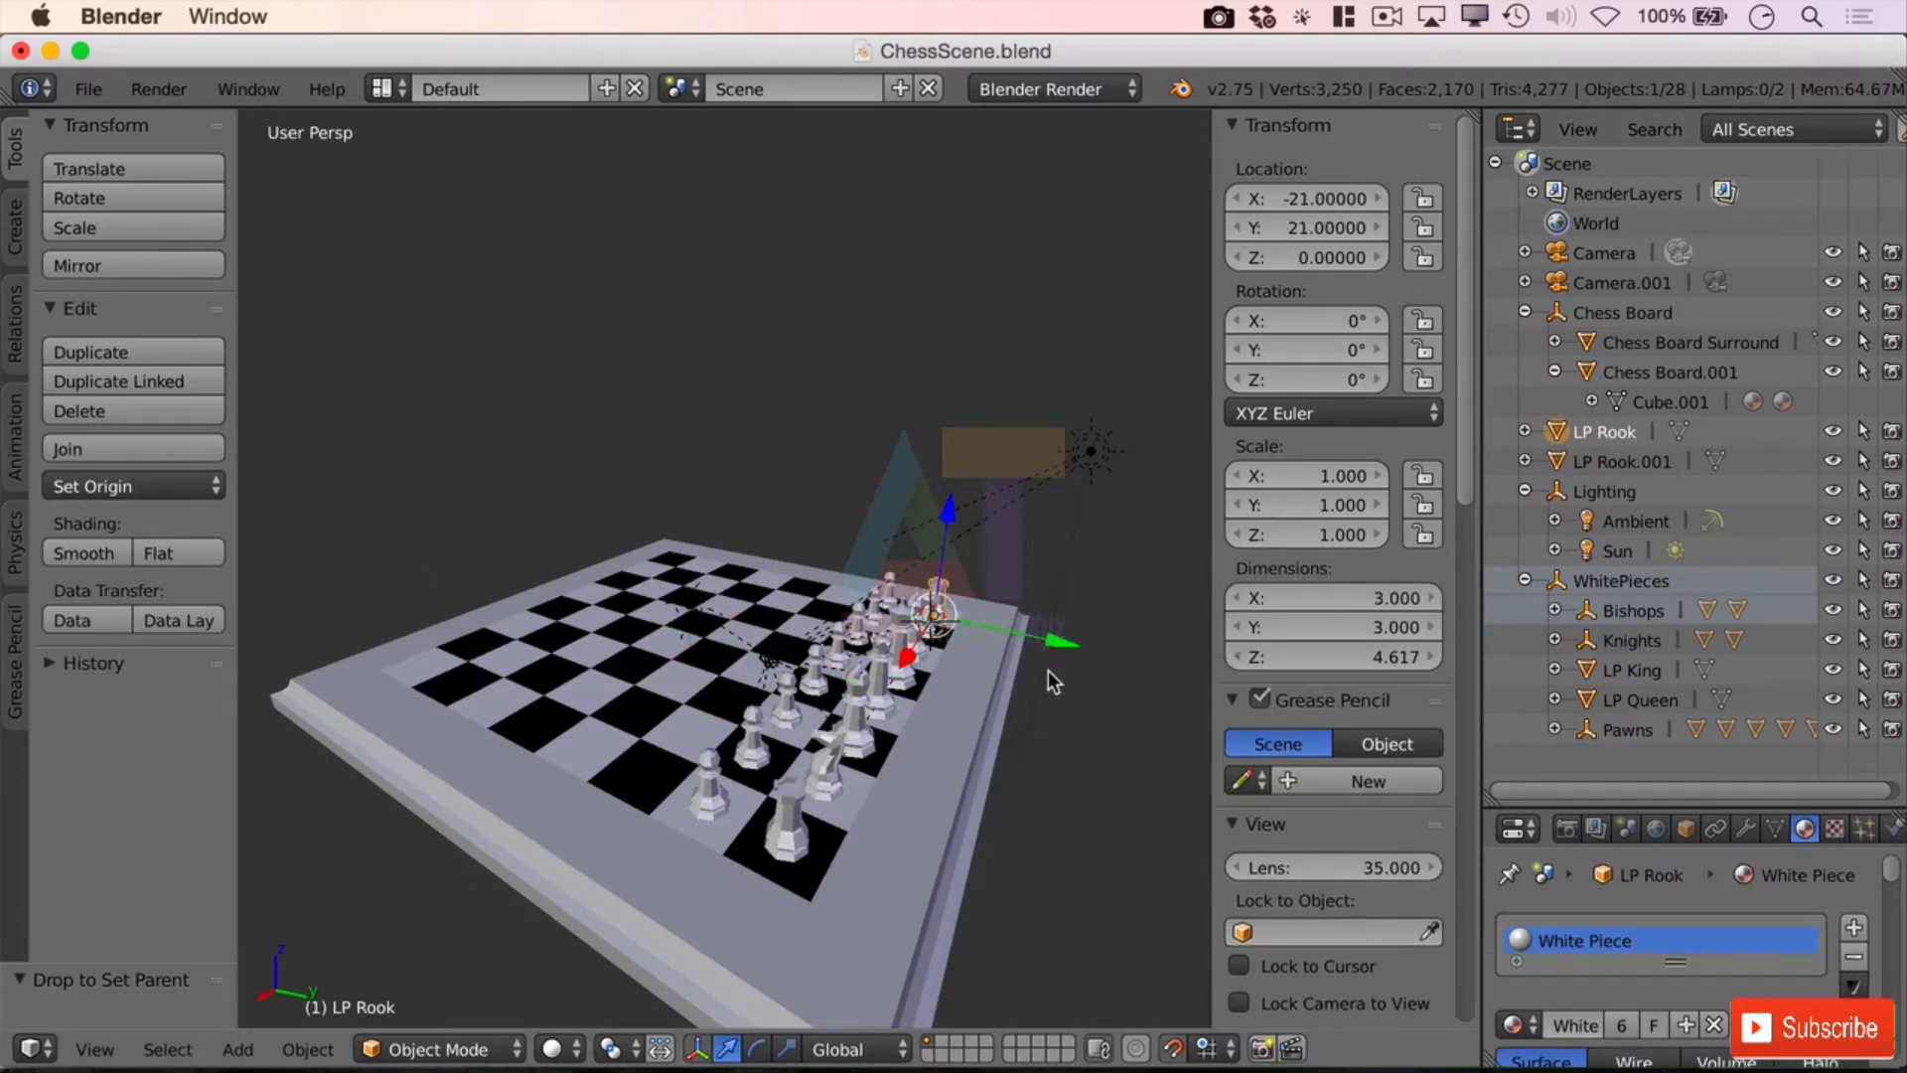
key("ctrl+a")
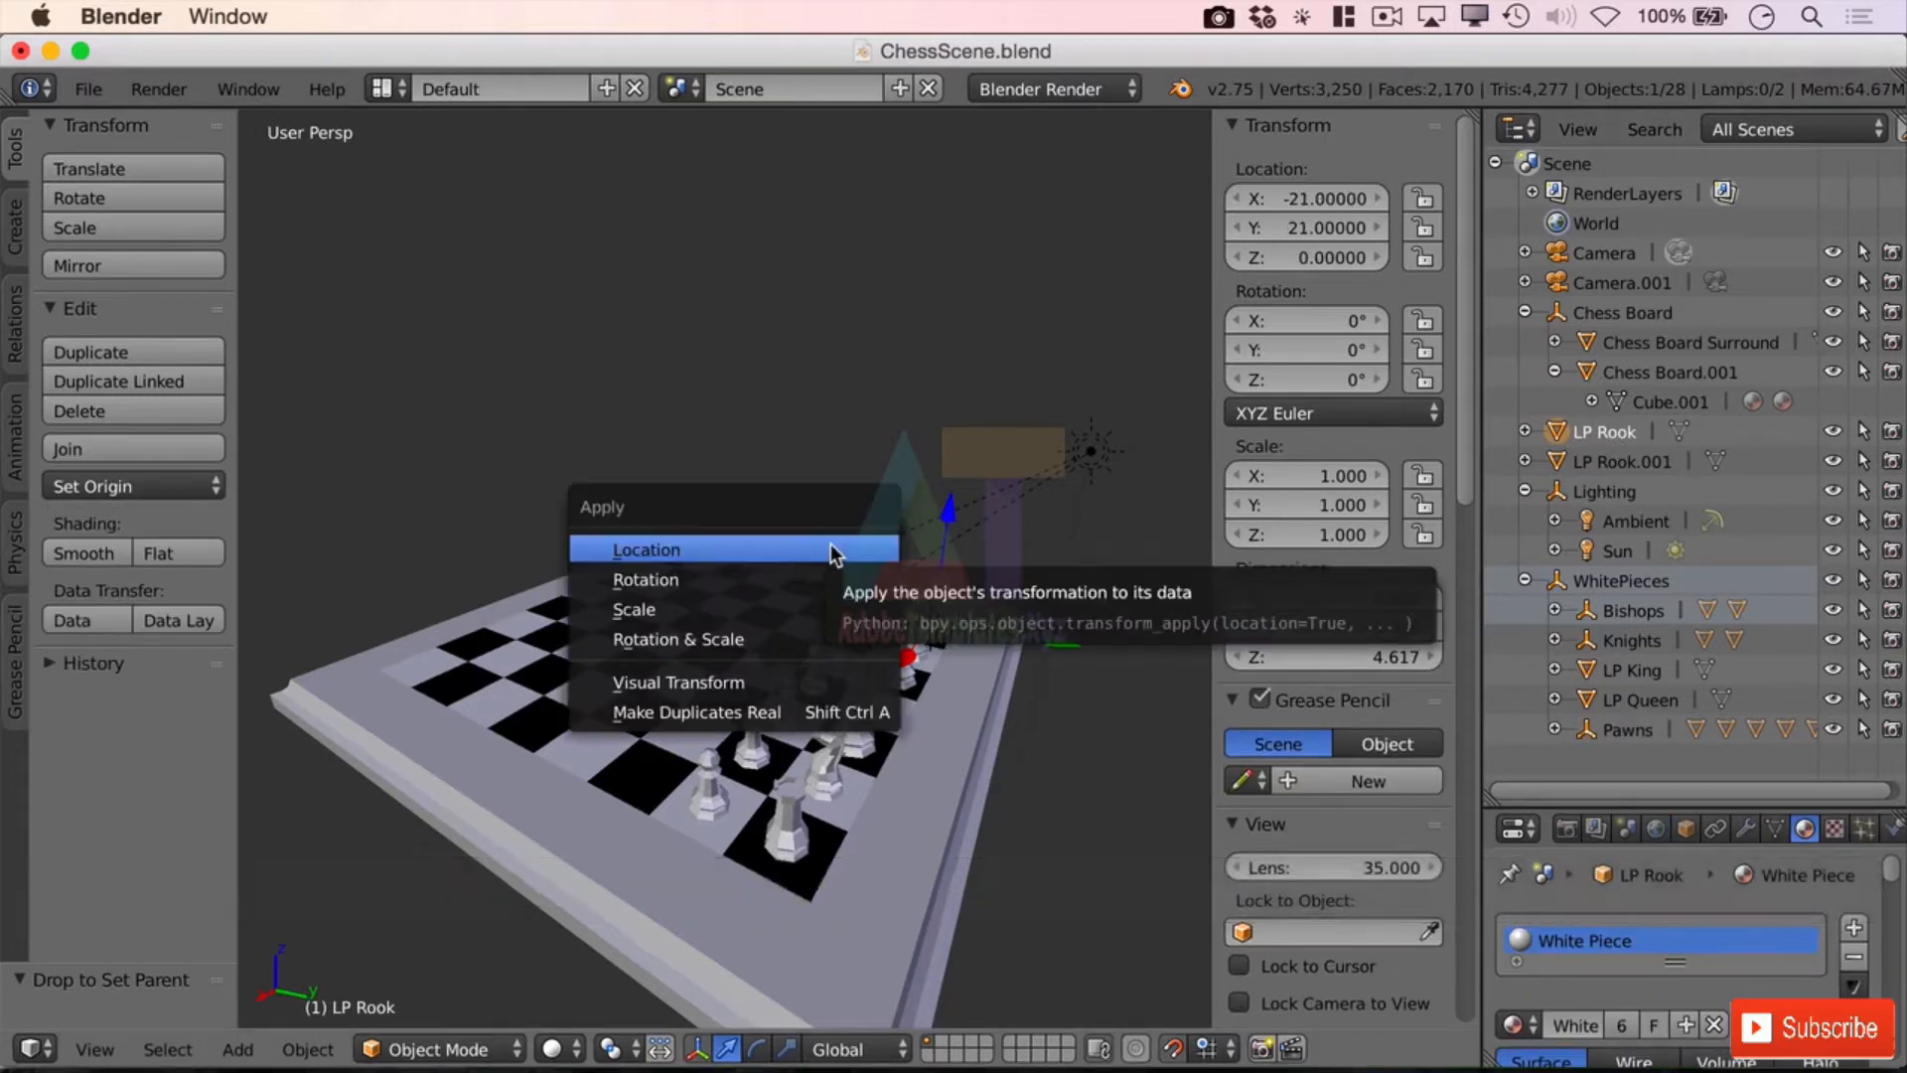
left_click(970, 410)
key("shift+a")
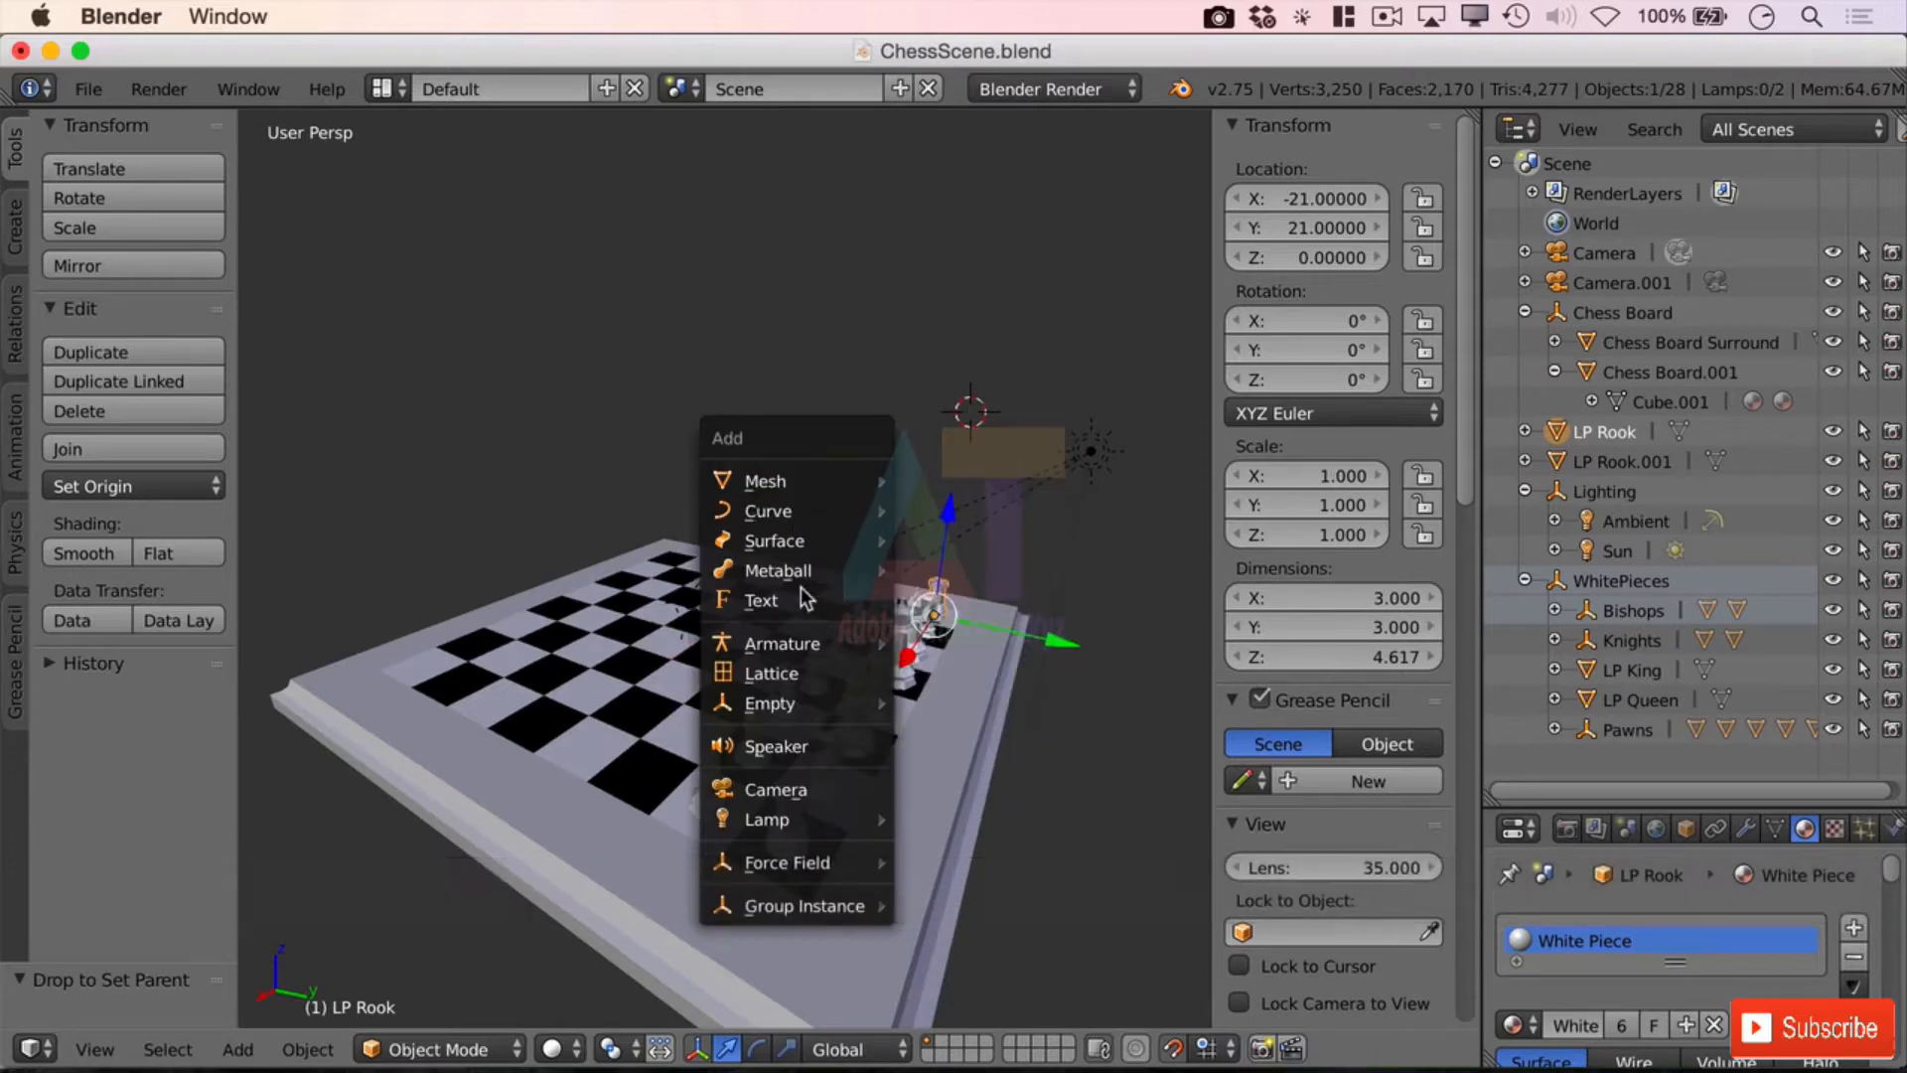
mouse_move(844, 702)
left_click(980, 698)
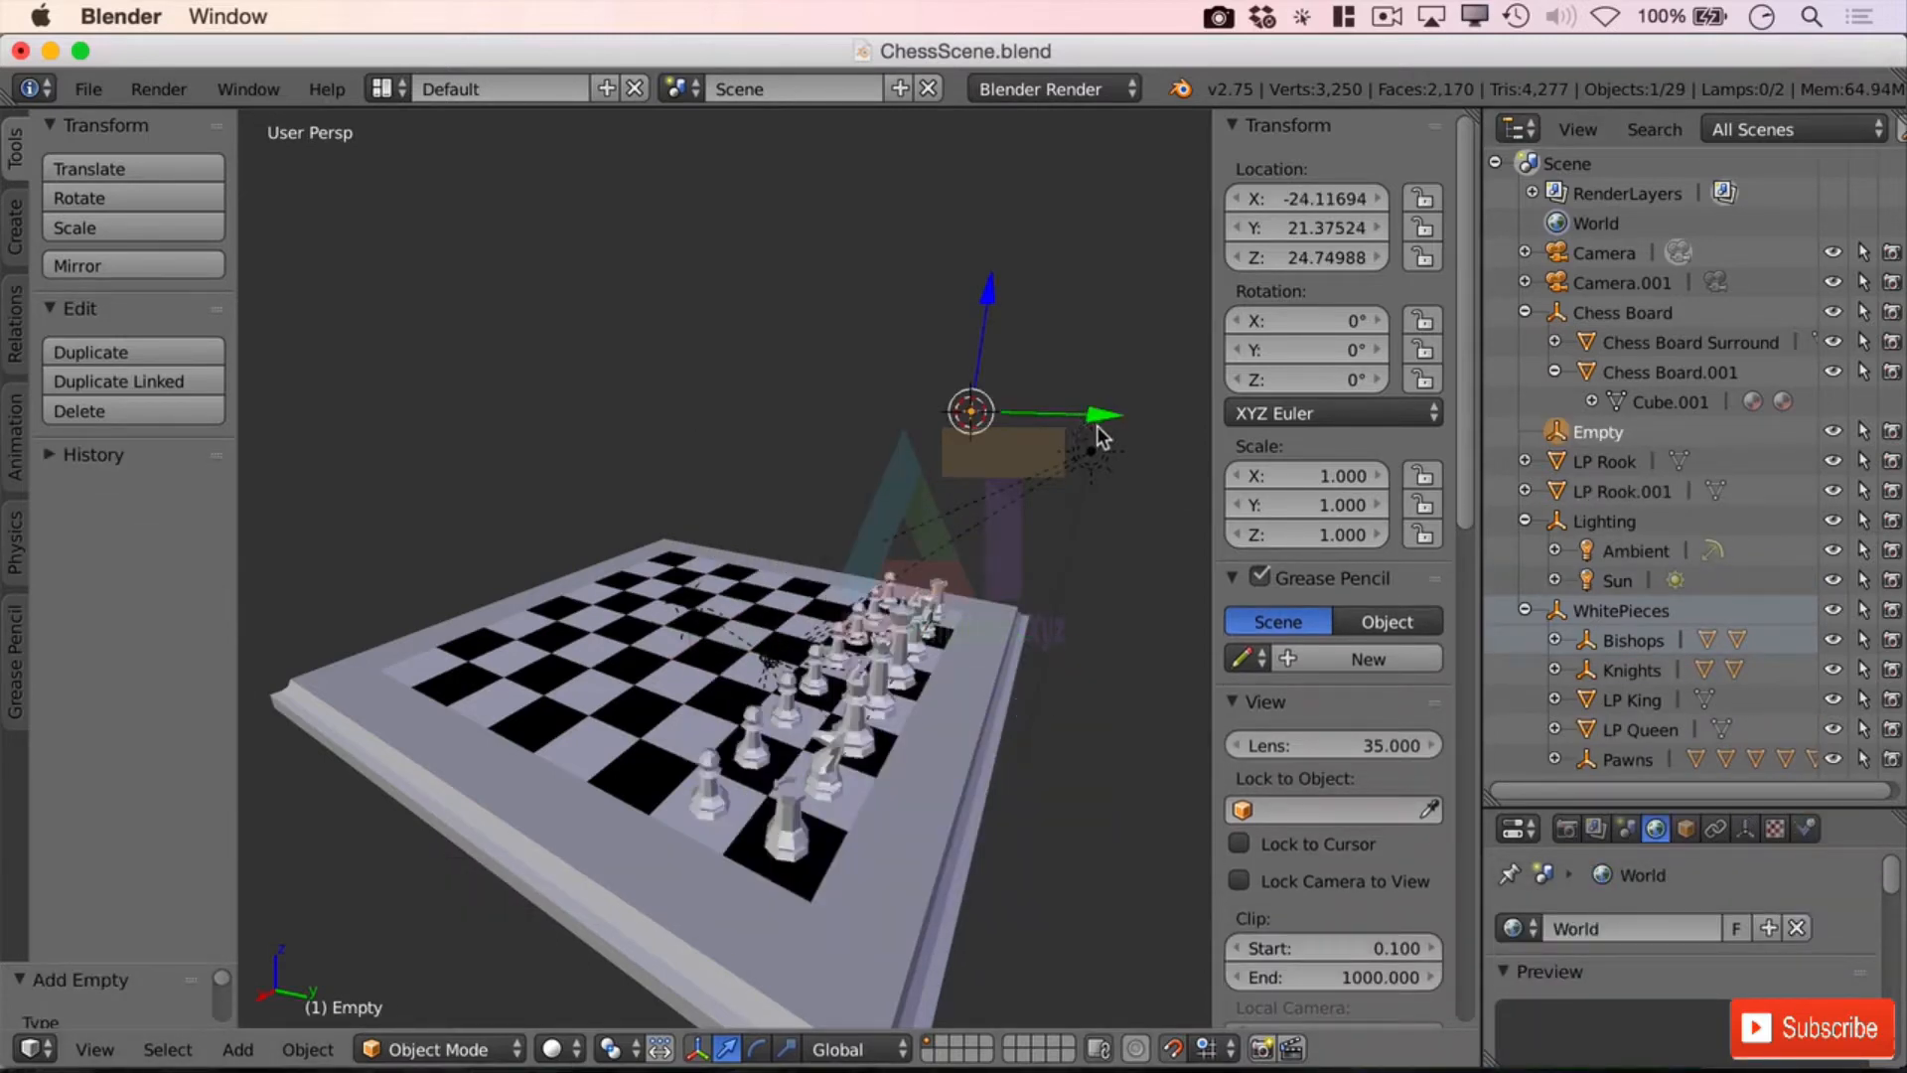
key("super+z")
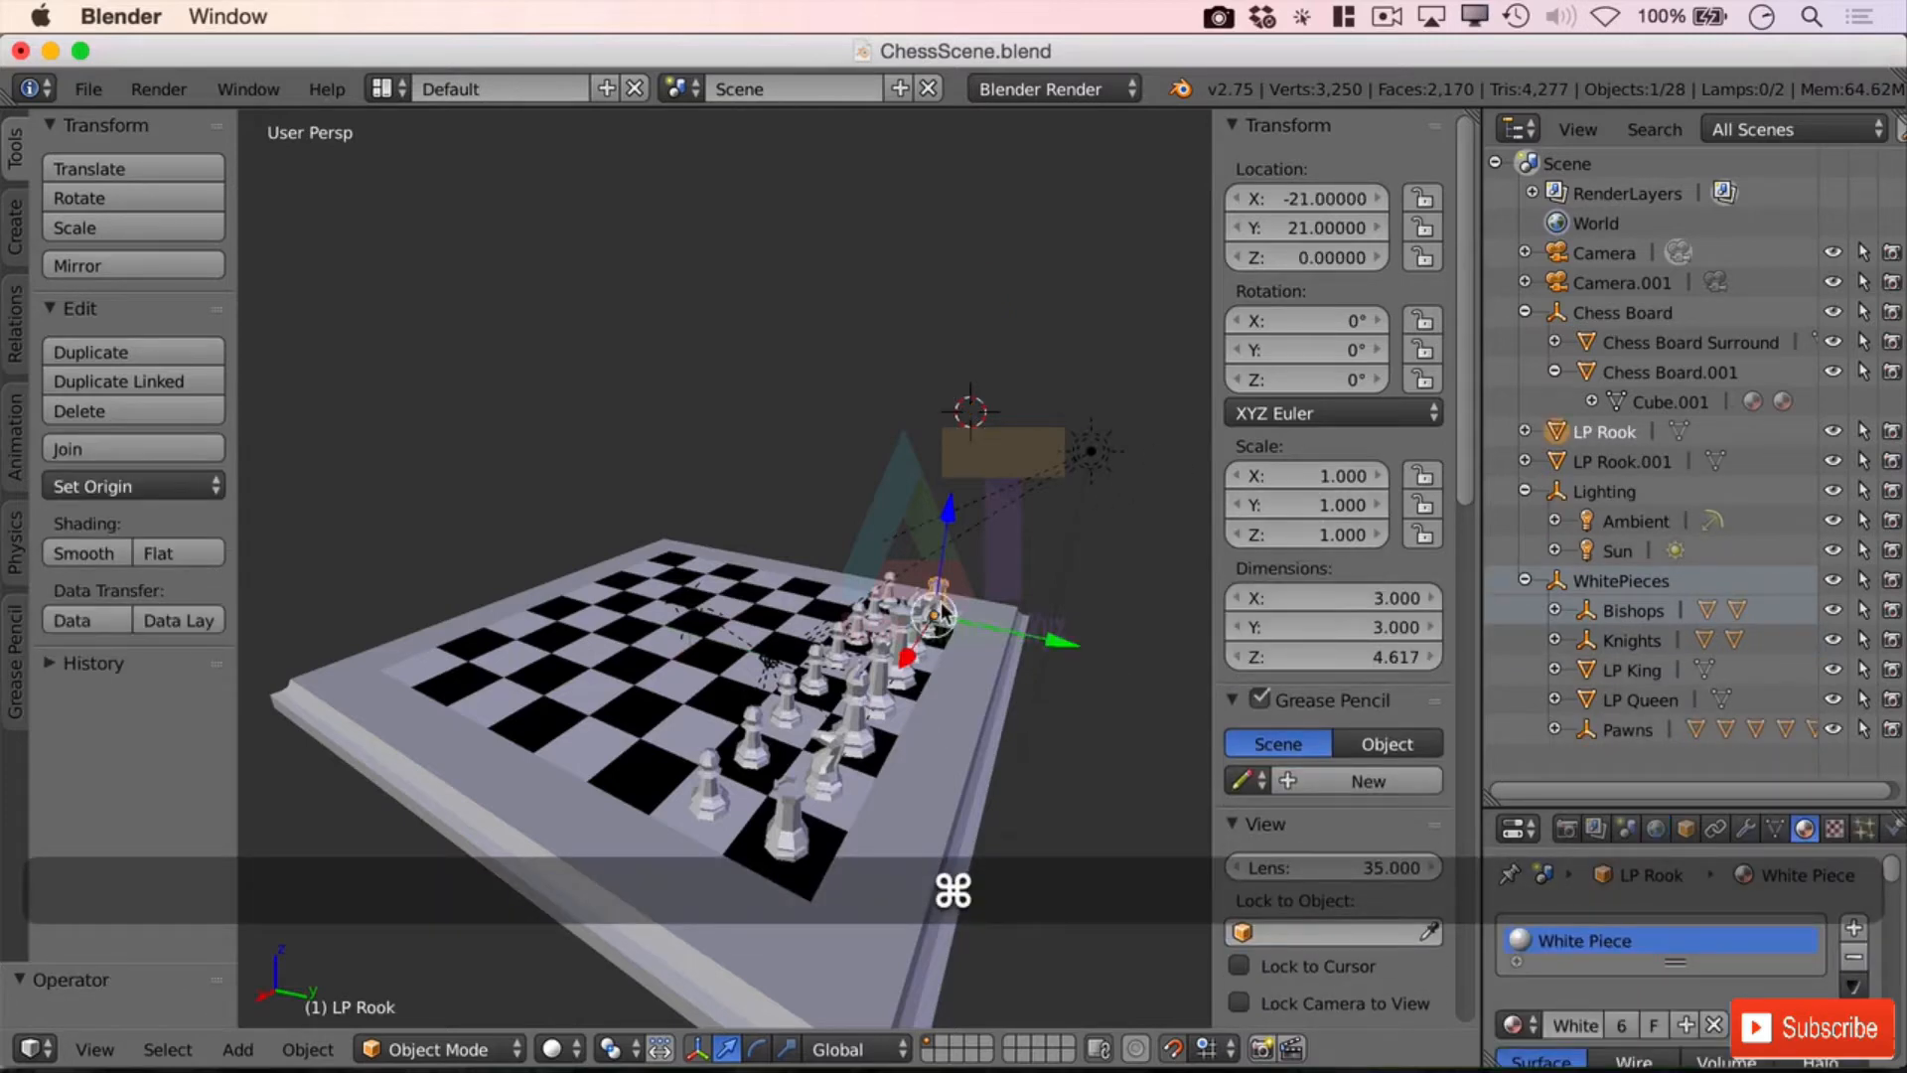
Step: Add a plain axes empty with the 3D cursor placed at the LP Rook, and name it Rooks
left_click(936, 613)
key("shift+a")
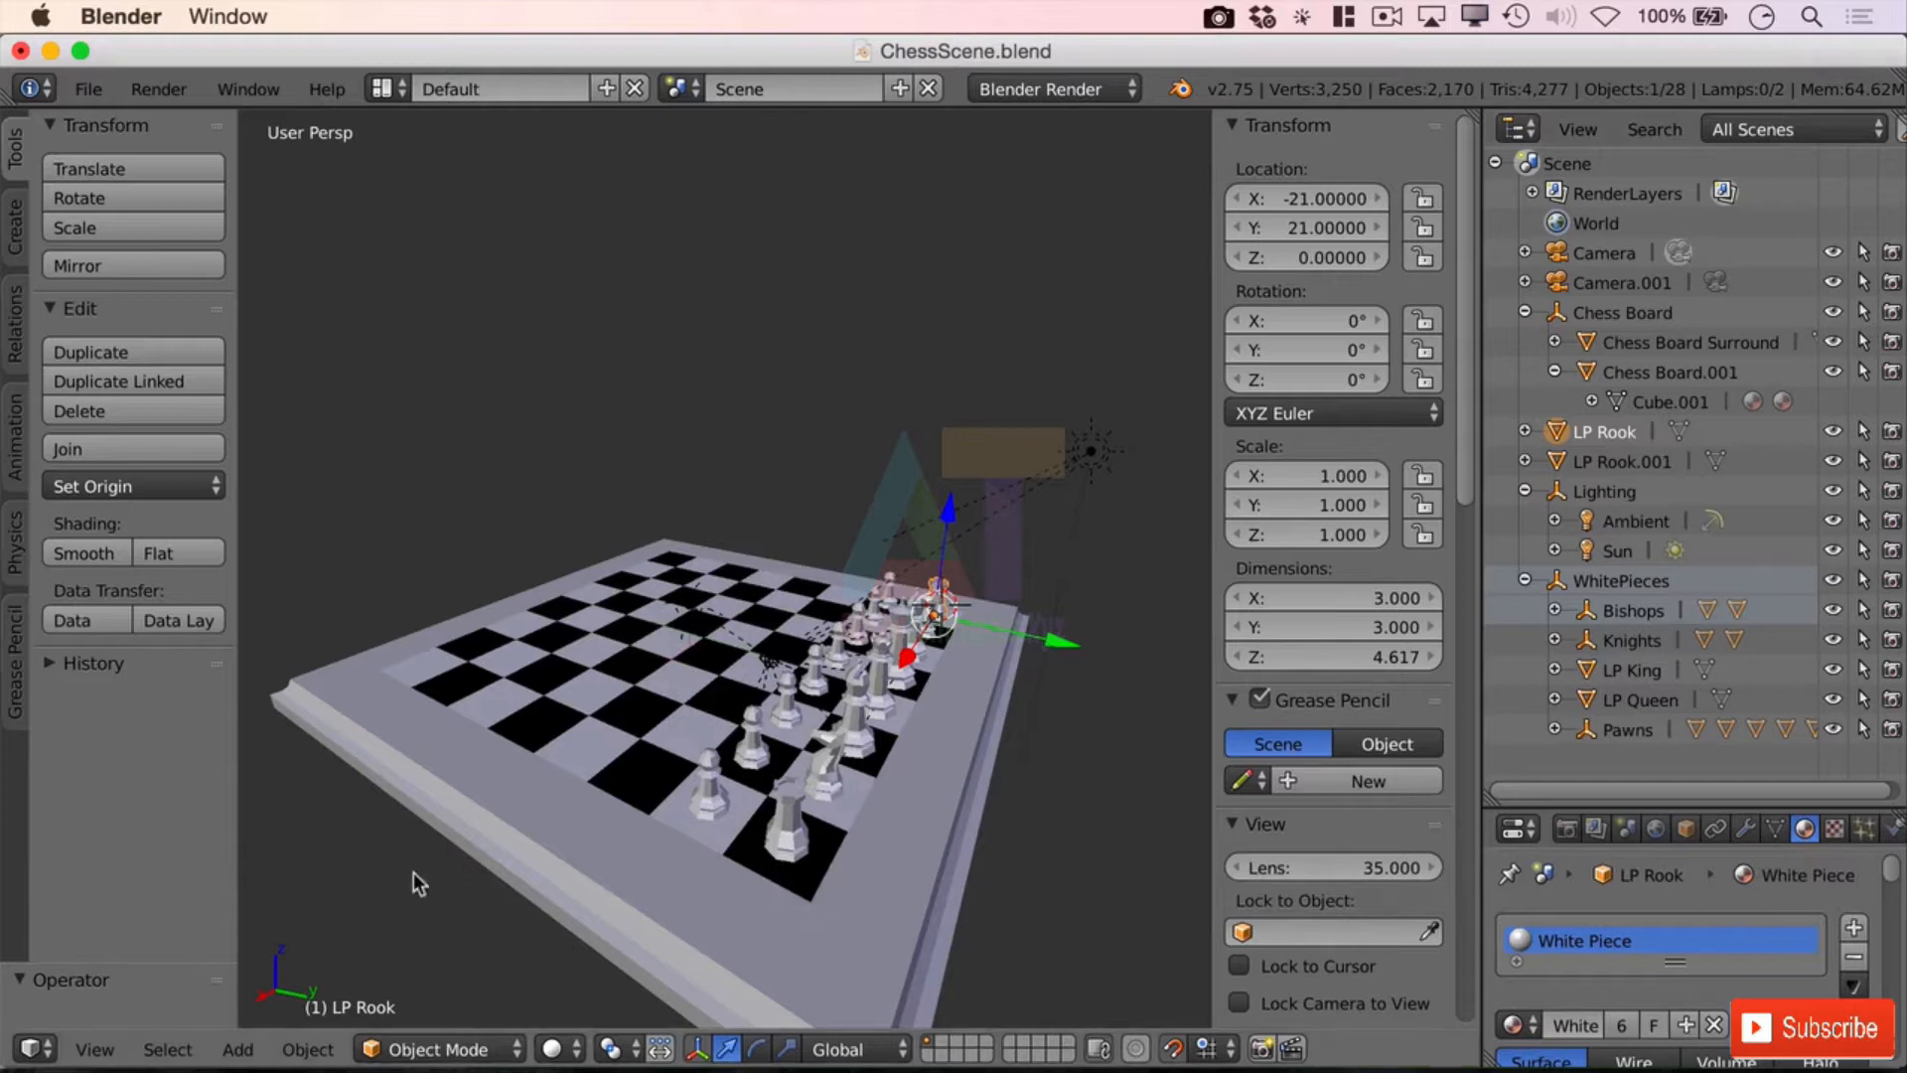
key("shift+a")
mouse_move(907, 462)
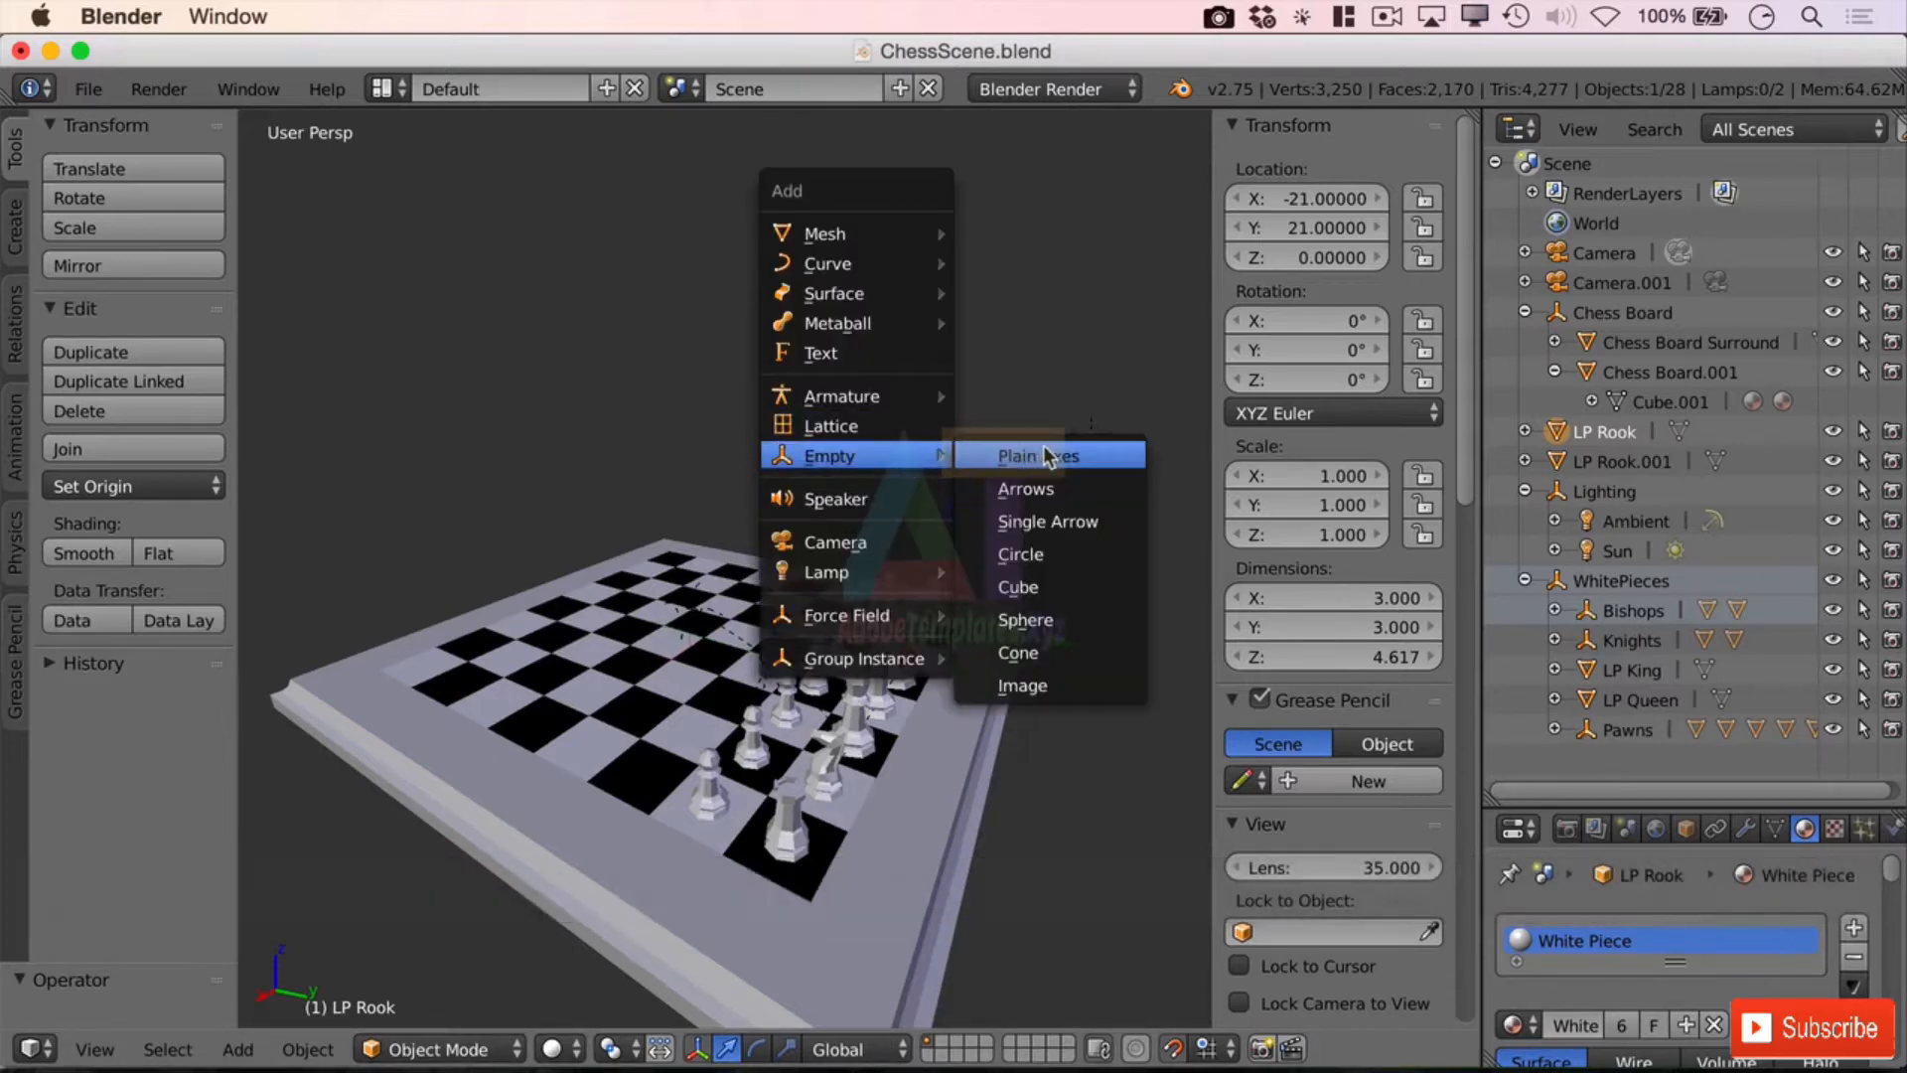
left_click(1114, 460)
double_click(1606, 433)
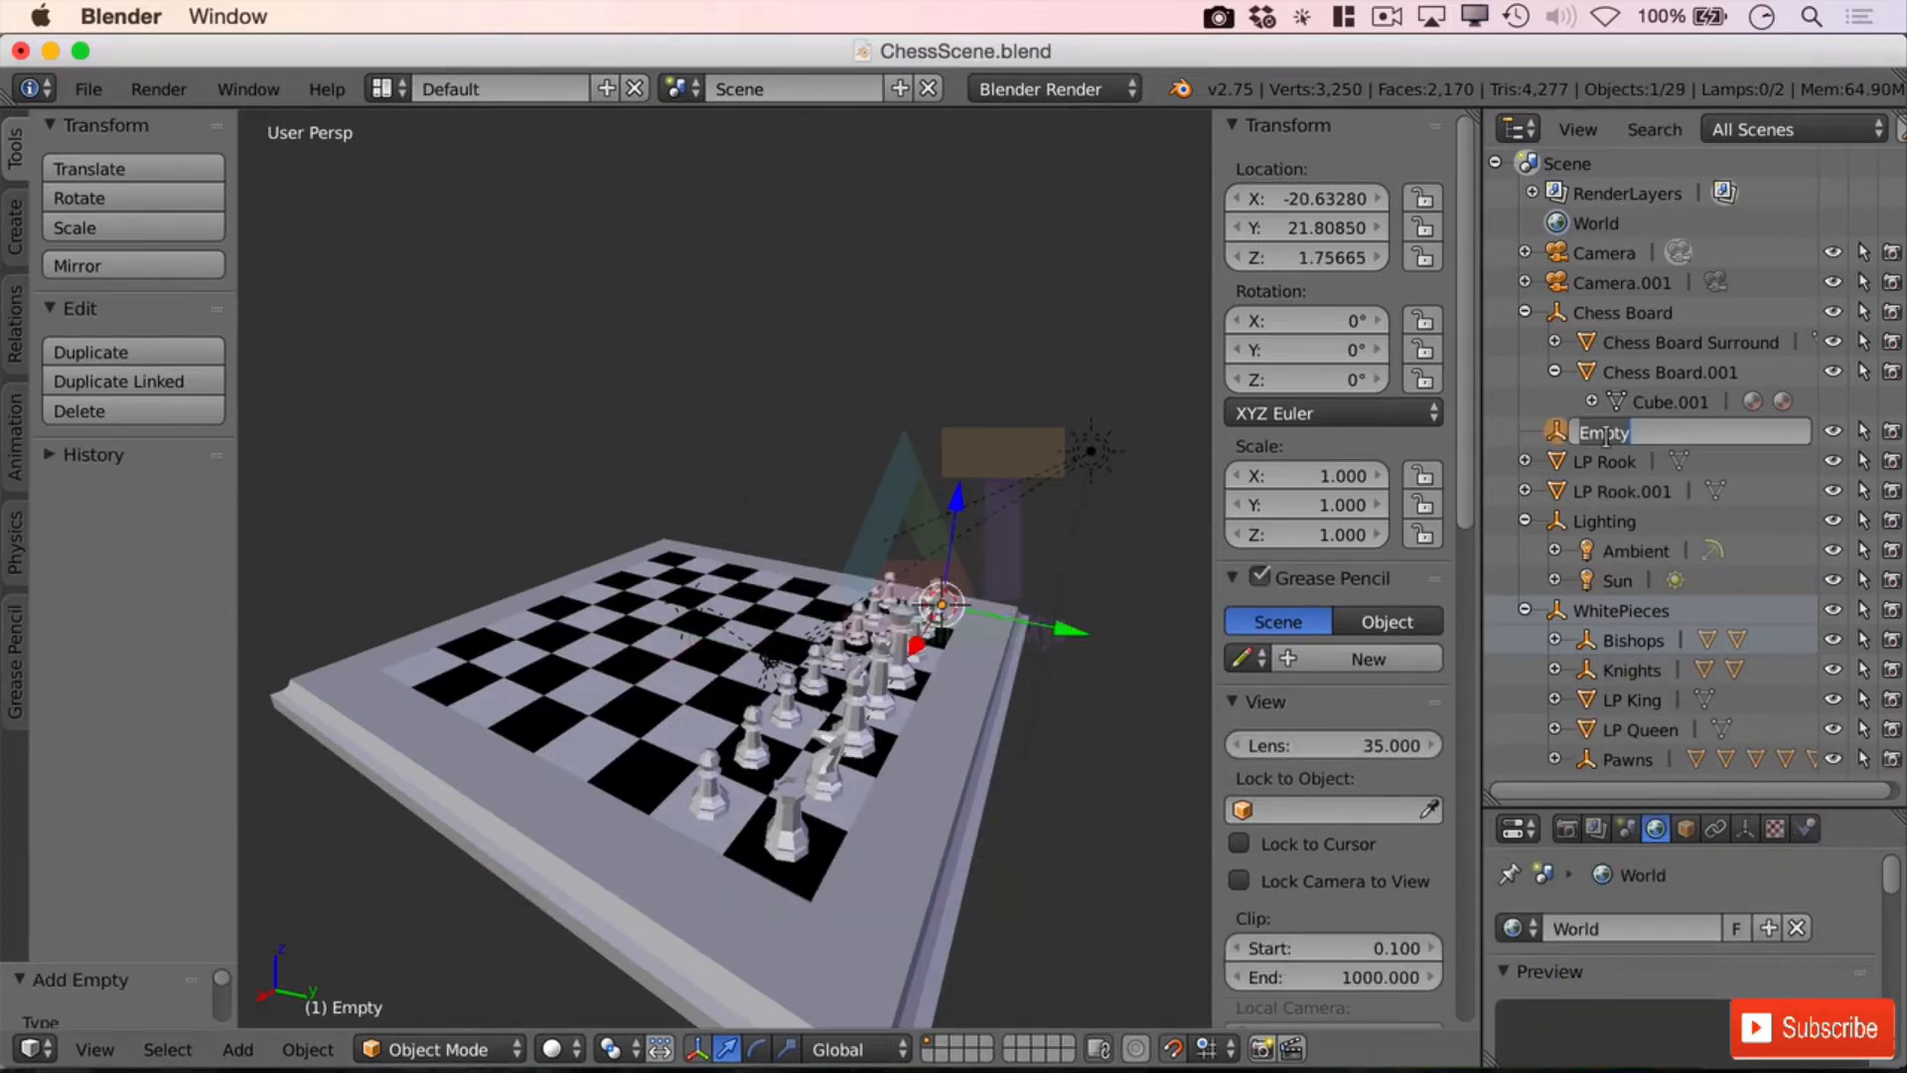
type("Rooks")
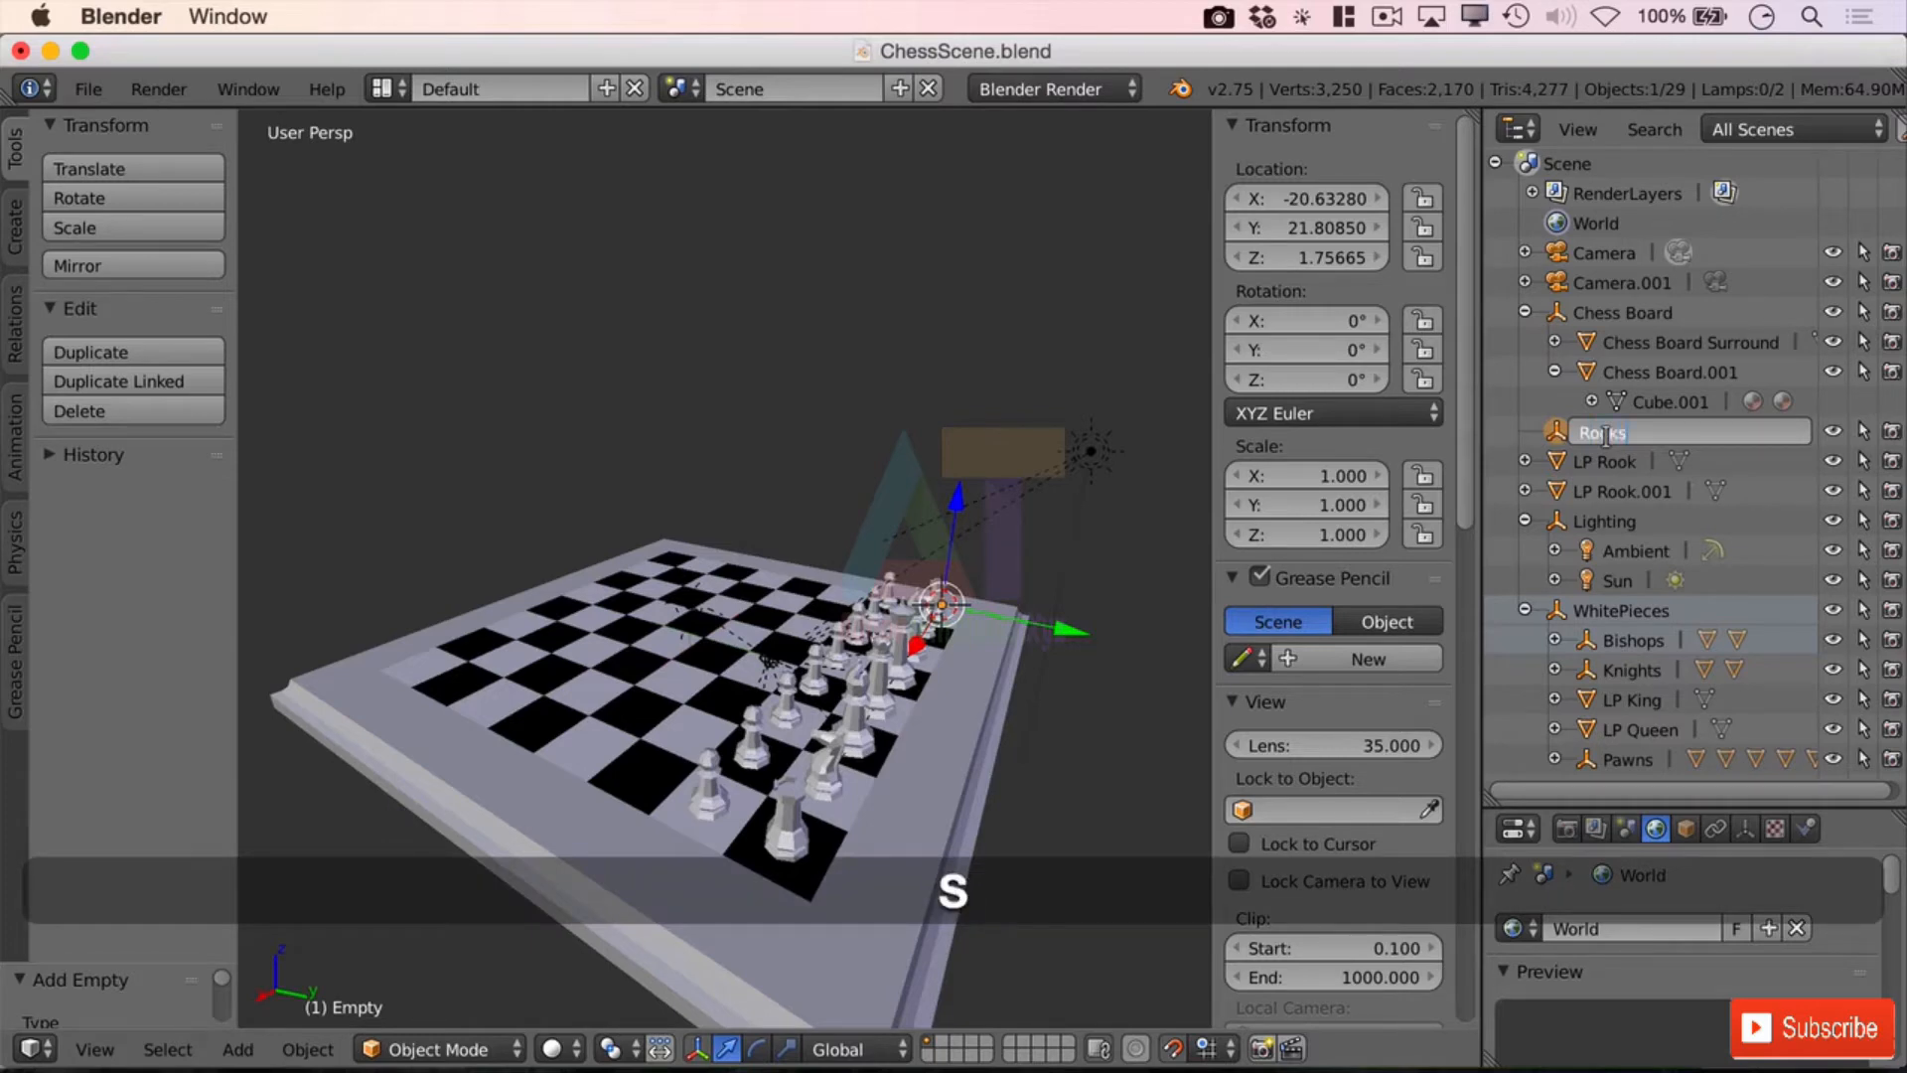
key("Return")
Step: Parent both rooks to the Rooks empty and place that empty under WhitePieces
left_click(1582, 461)
left_click(1558, 435, "ctrl")
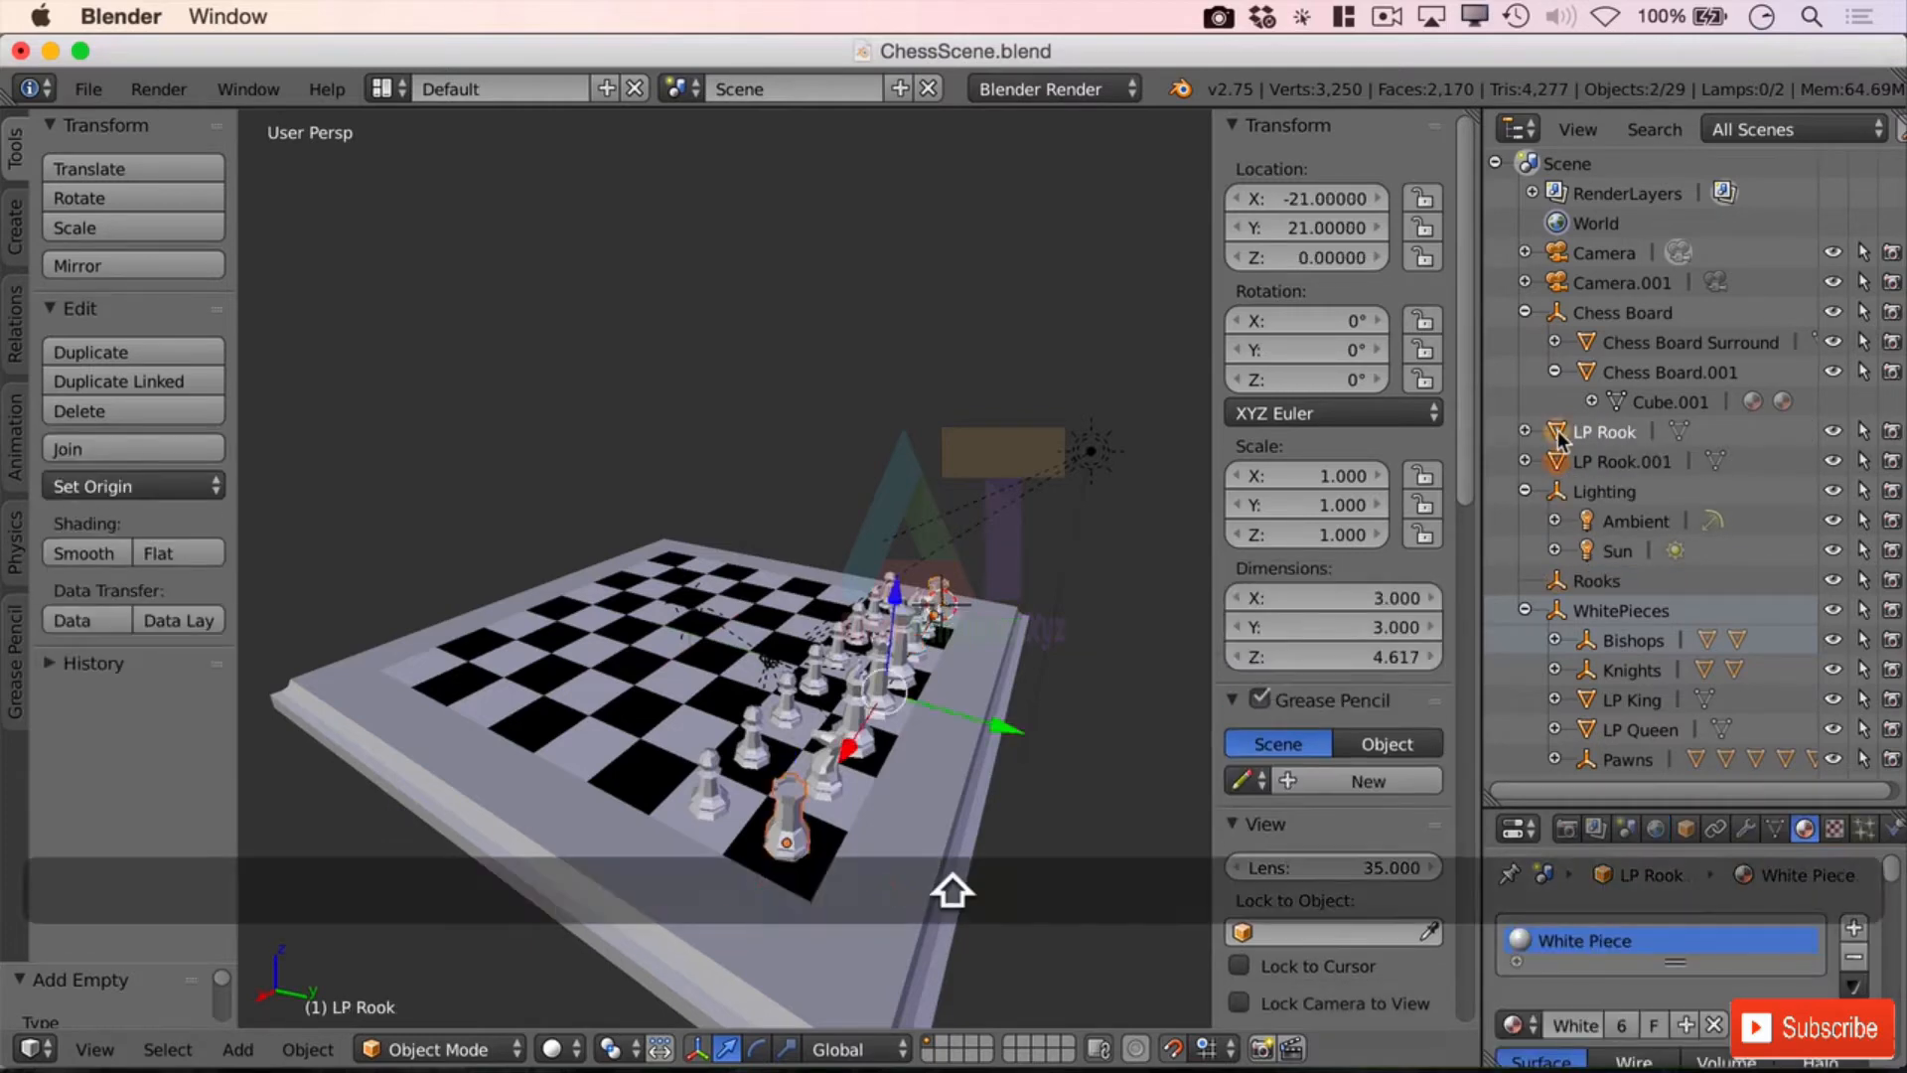
left_click_drag(1557, 446, 1557, 596)
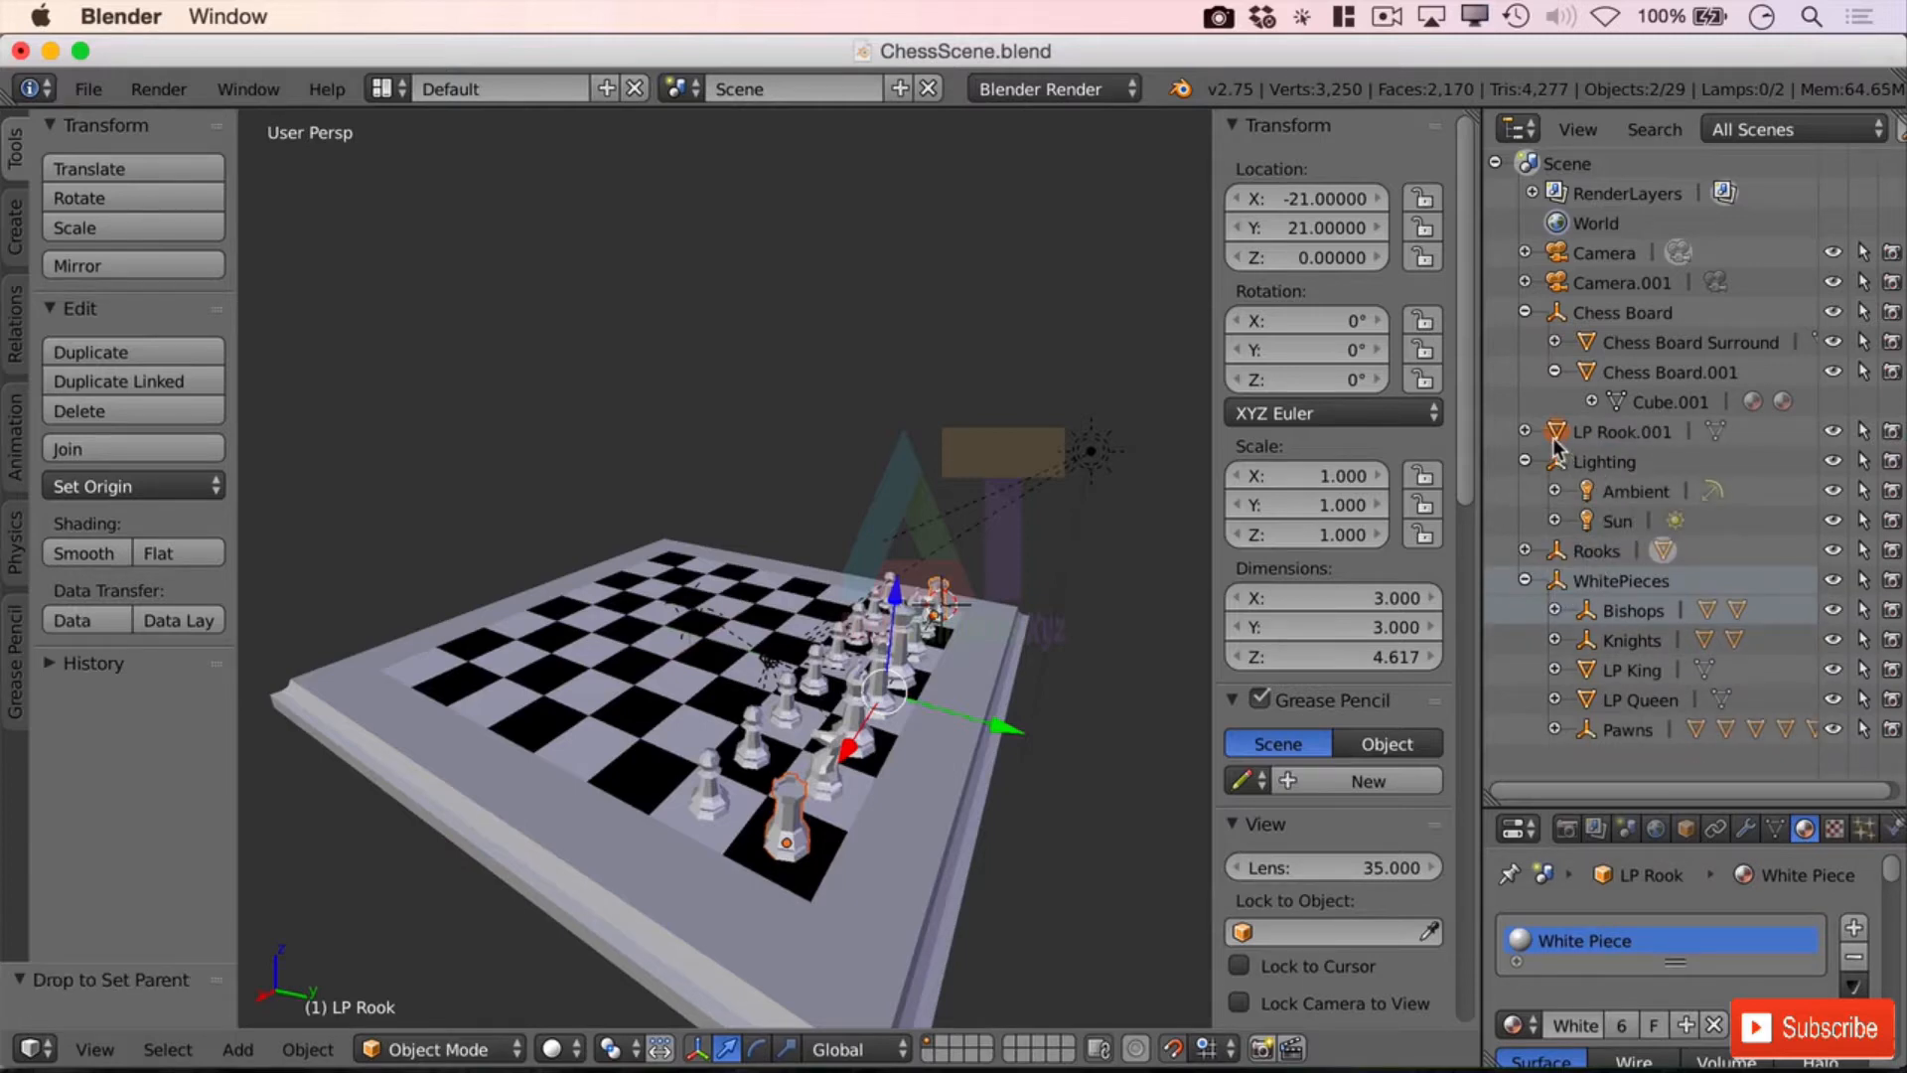
left_click(1637, 441)
left_click_drag(1557, 433, 1548, 572)
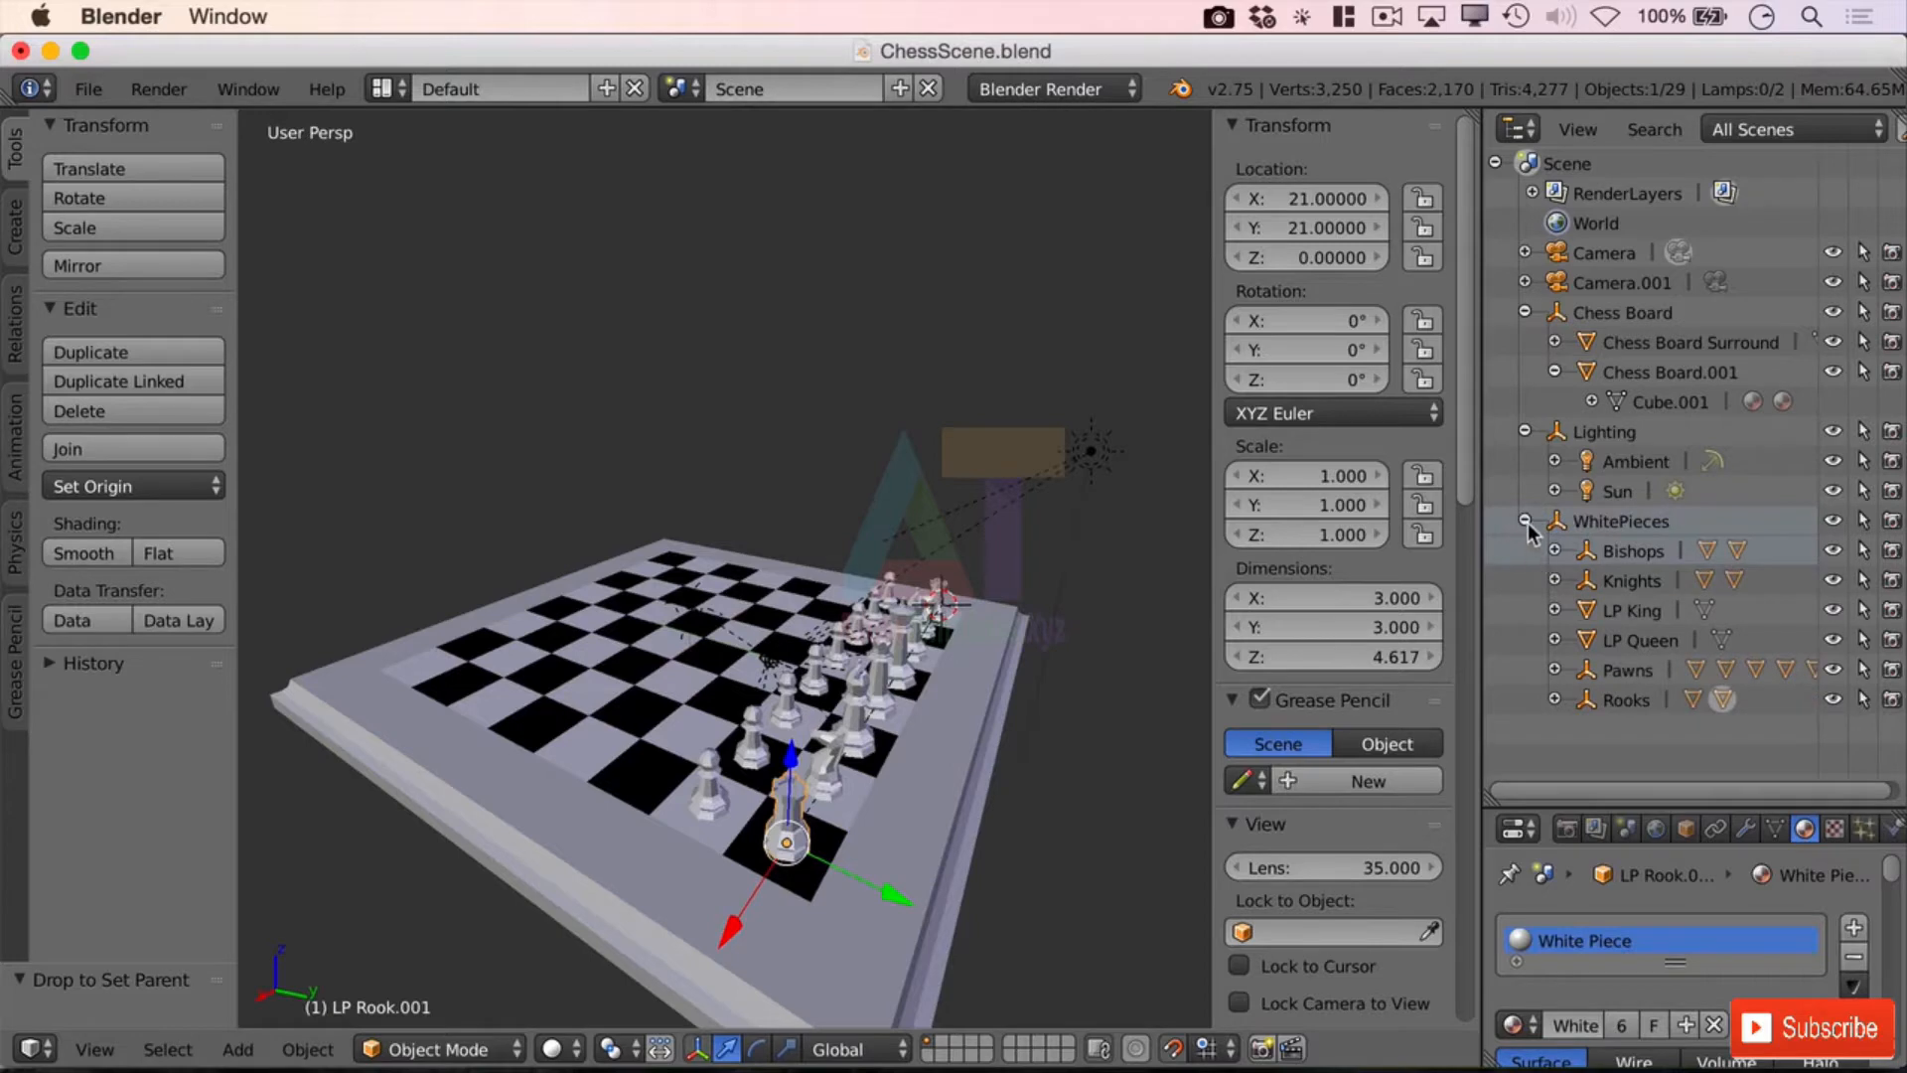
Step: Collapse the WhitePieces, Lighting and Chess Board hierarchies in the outliner
left_click(1525, 520)
left_click(1524, 431)
left_click(1525, 316)
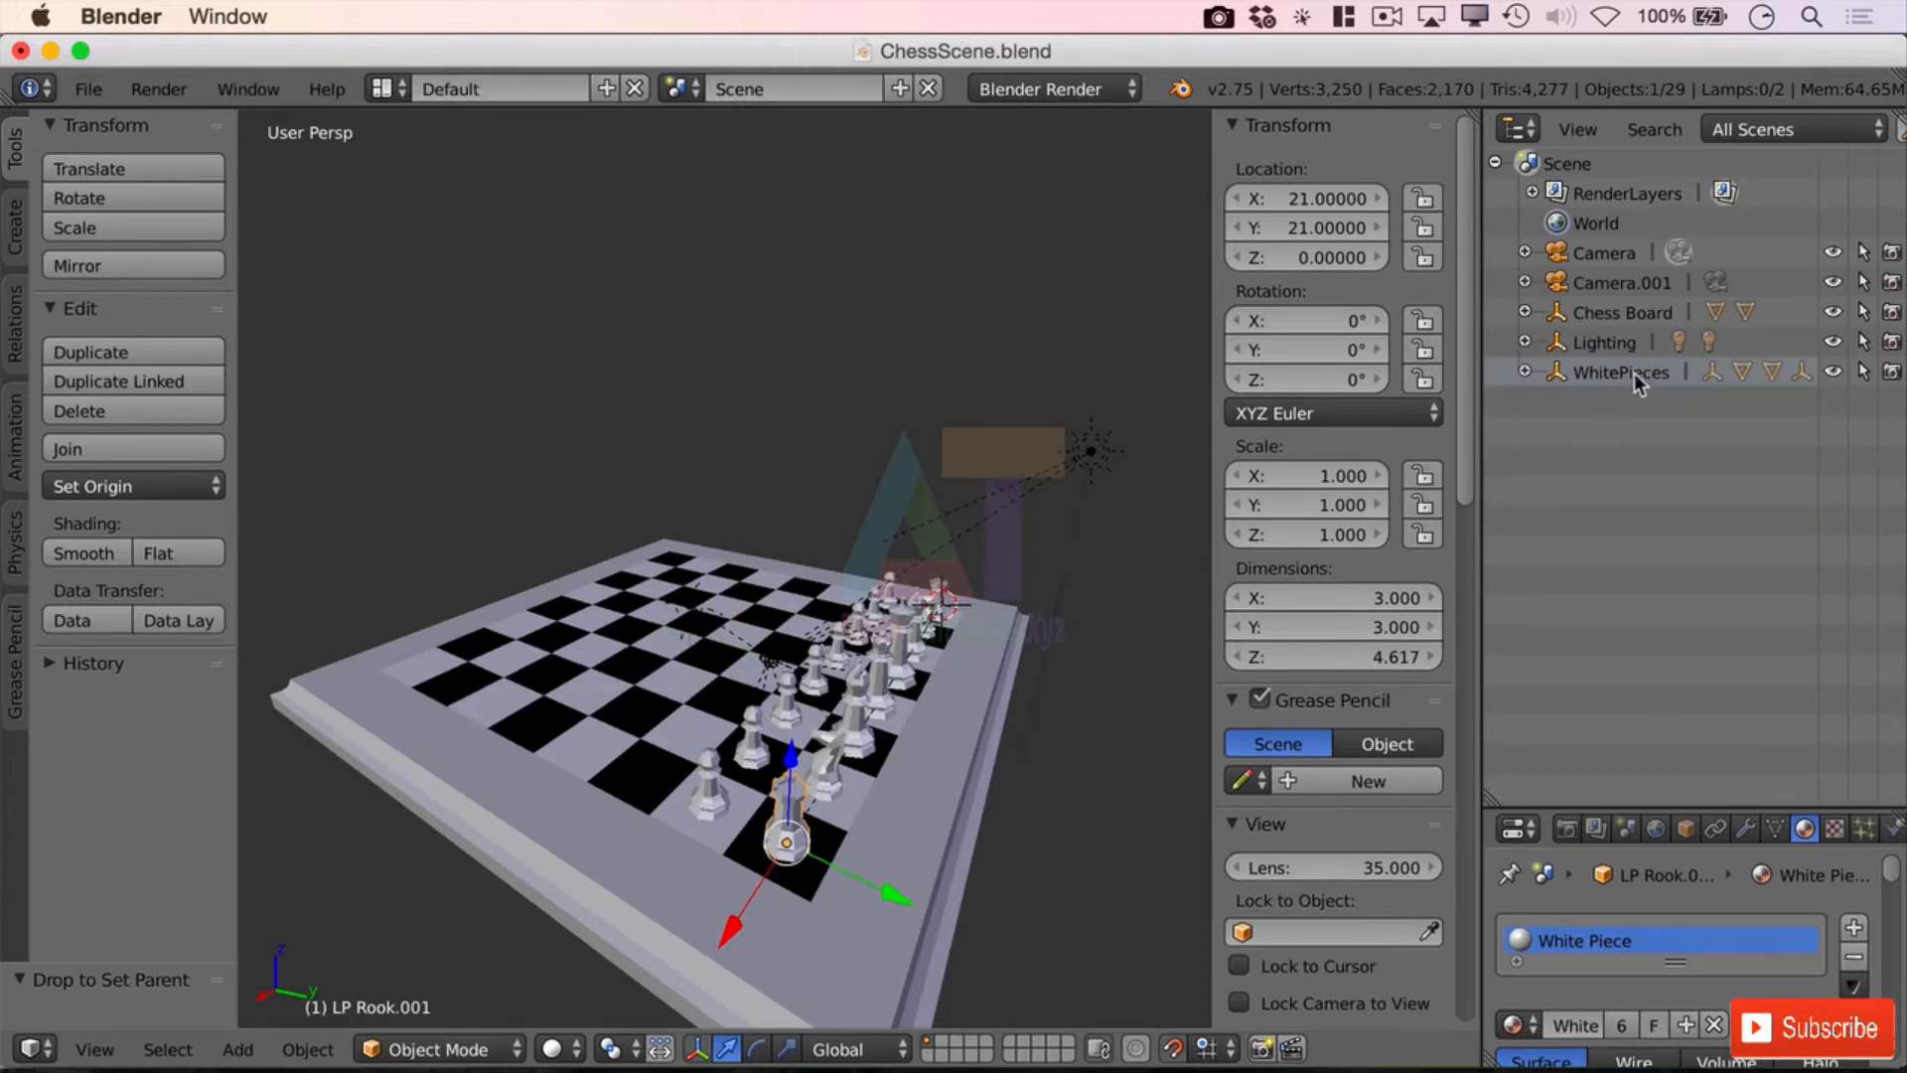
Step: Duplicate the whole WhitePieces hierarchy and move the copy -36 units along Y, keeping its height locked
left_click(1587, 374)
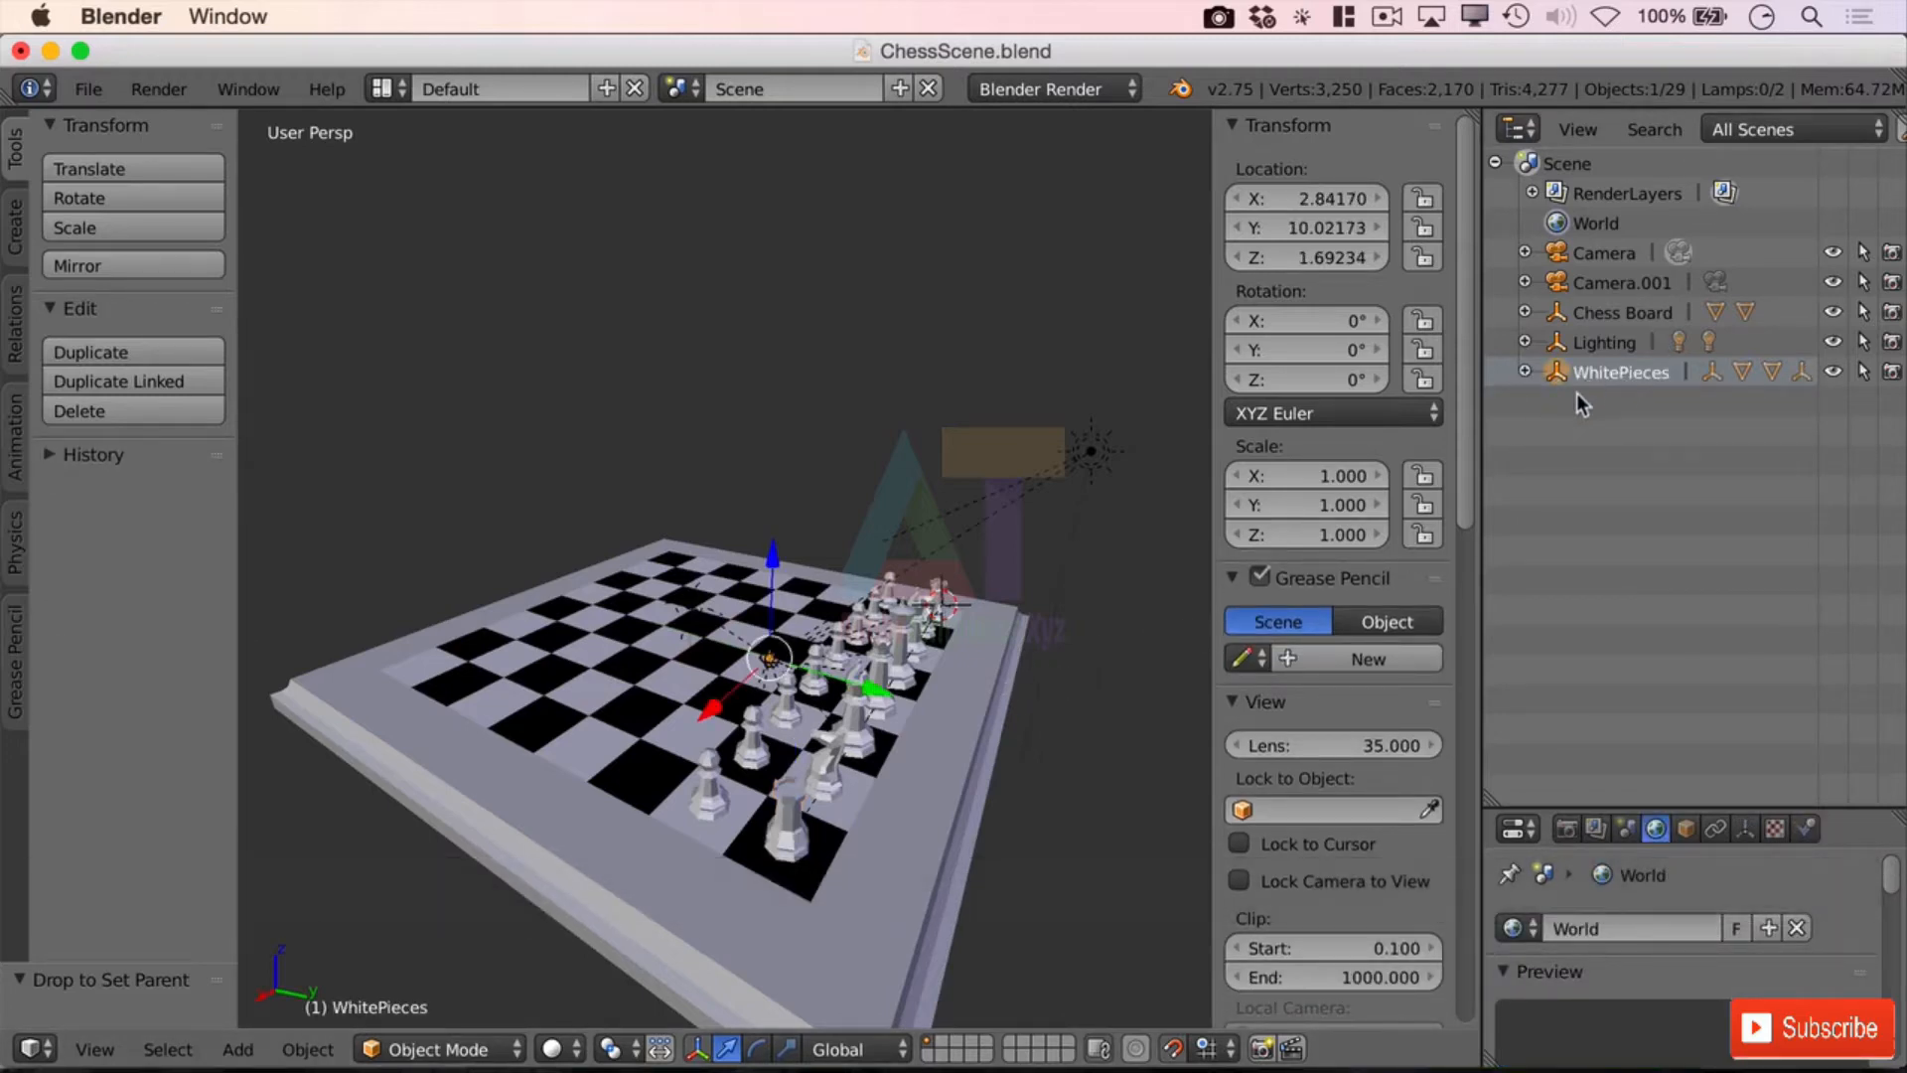
left_click(1561, 374)
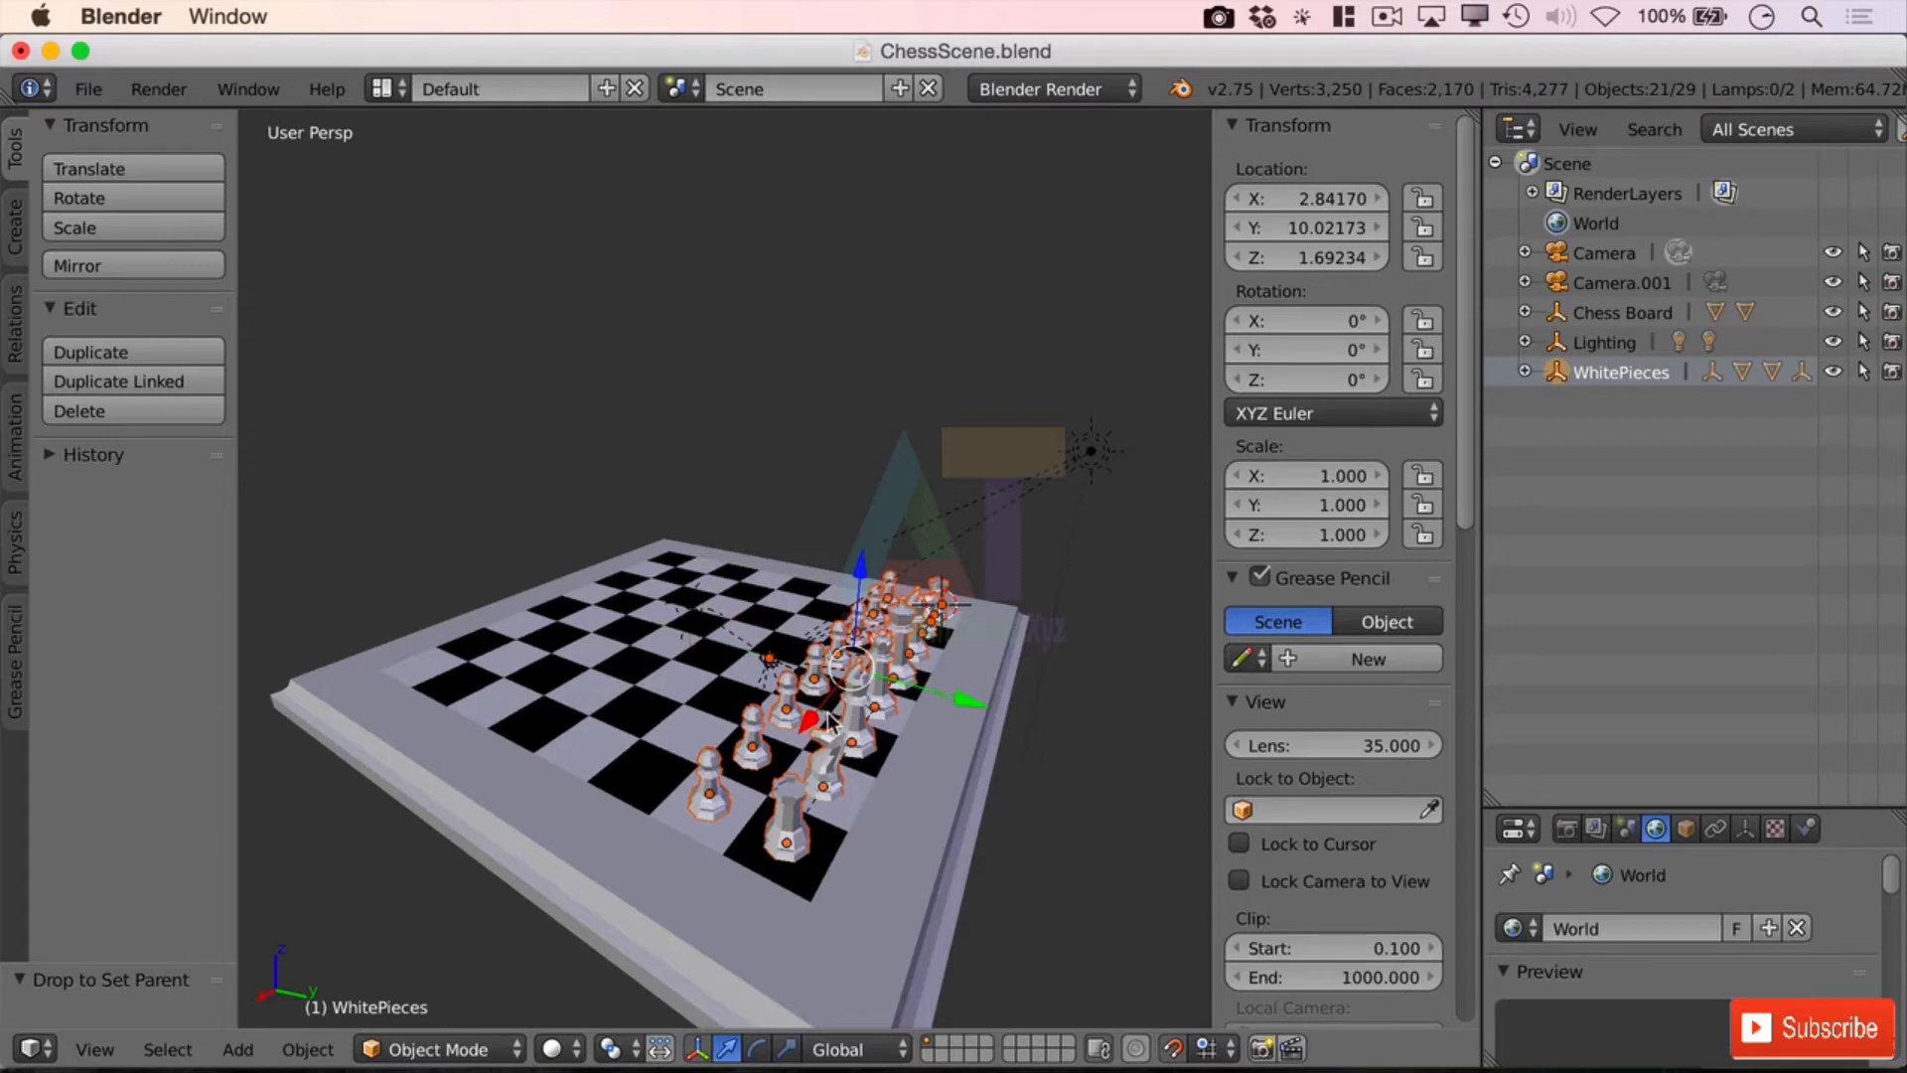
key("shift+d")
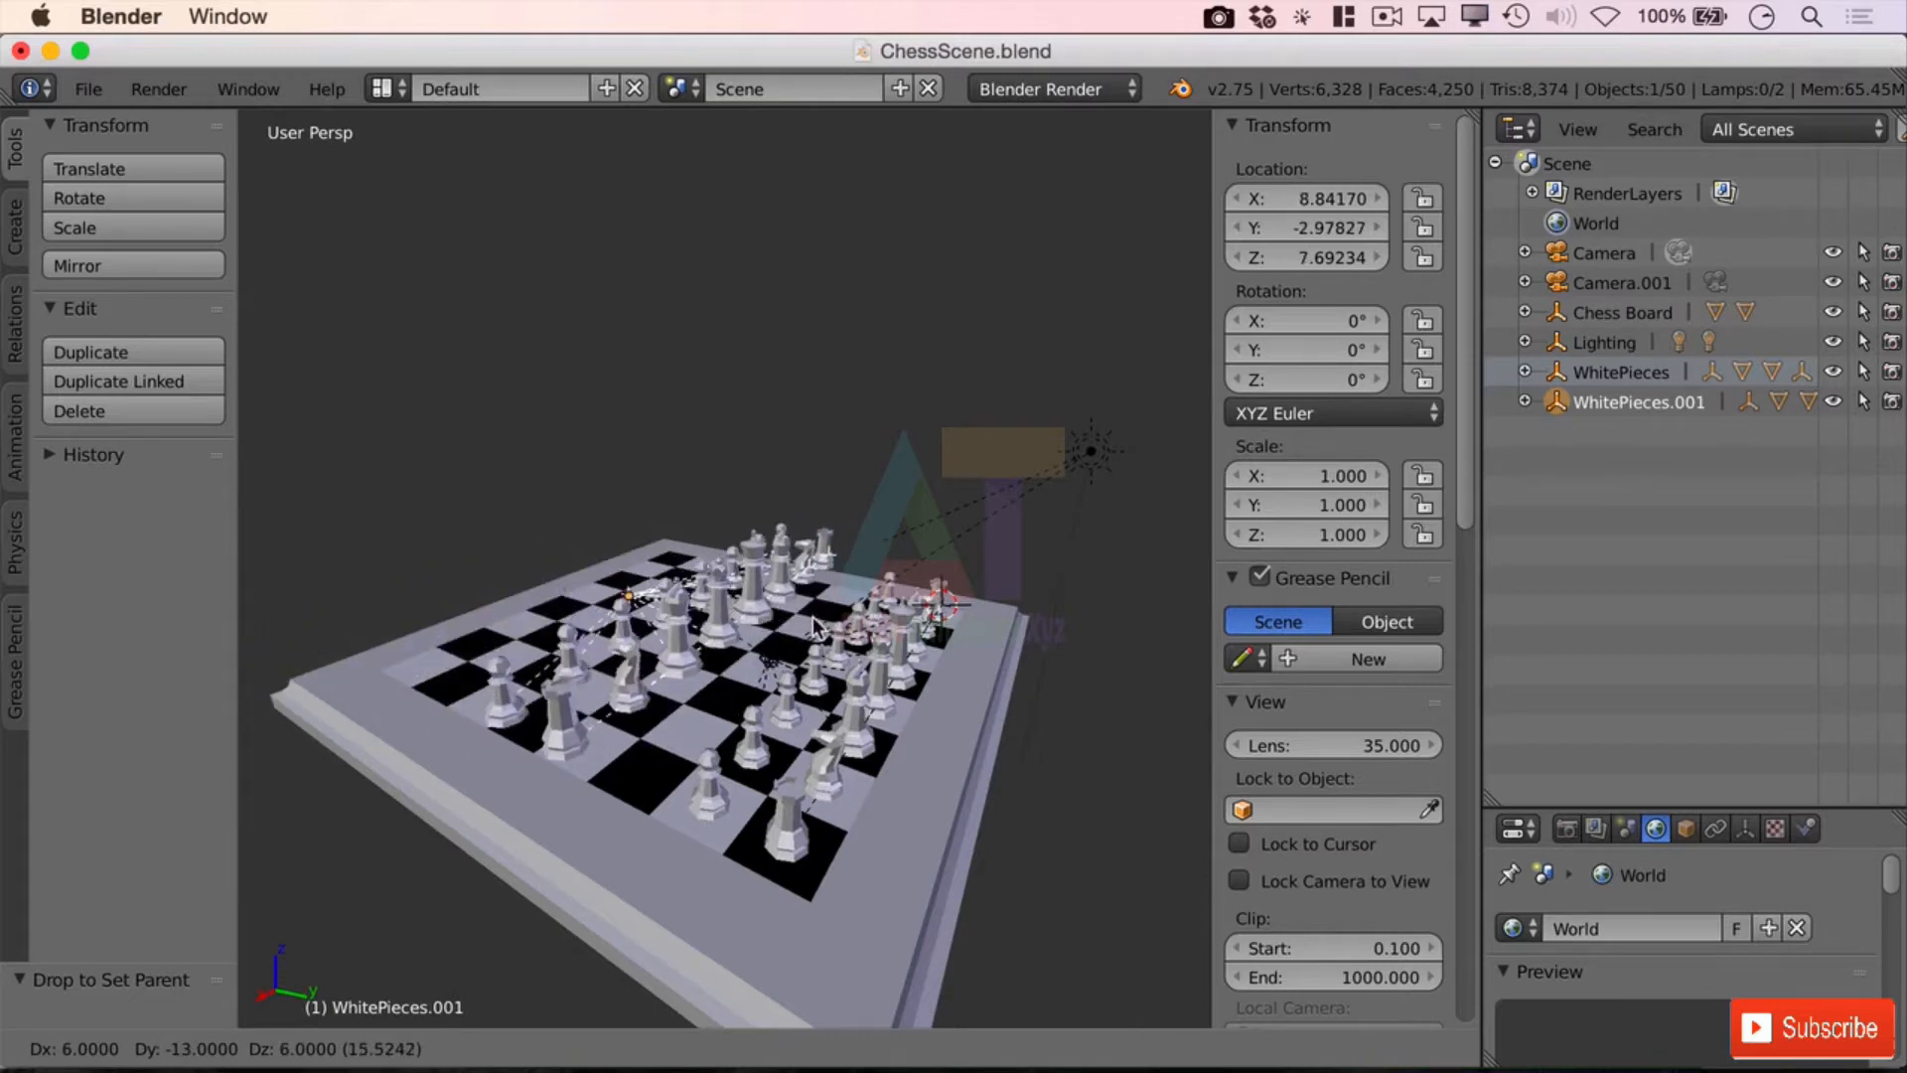
key("shift+z")
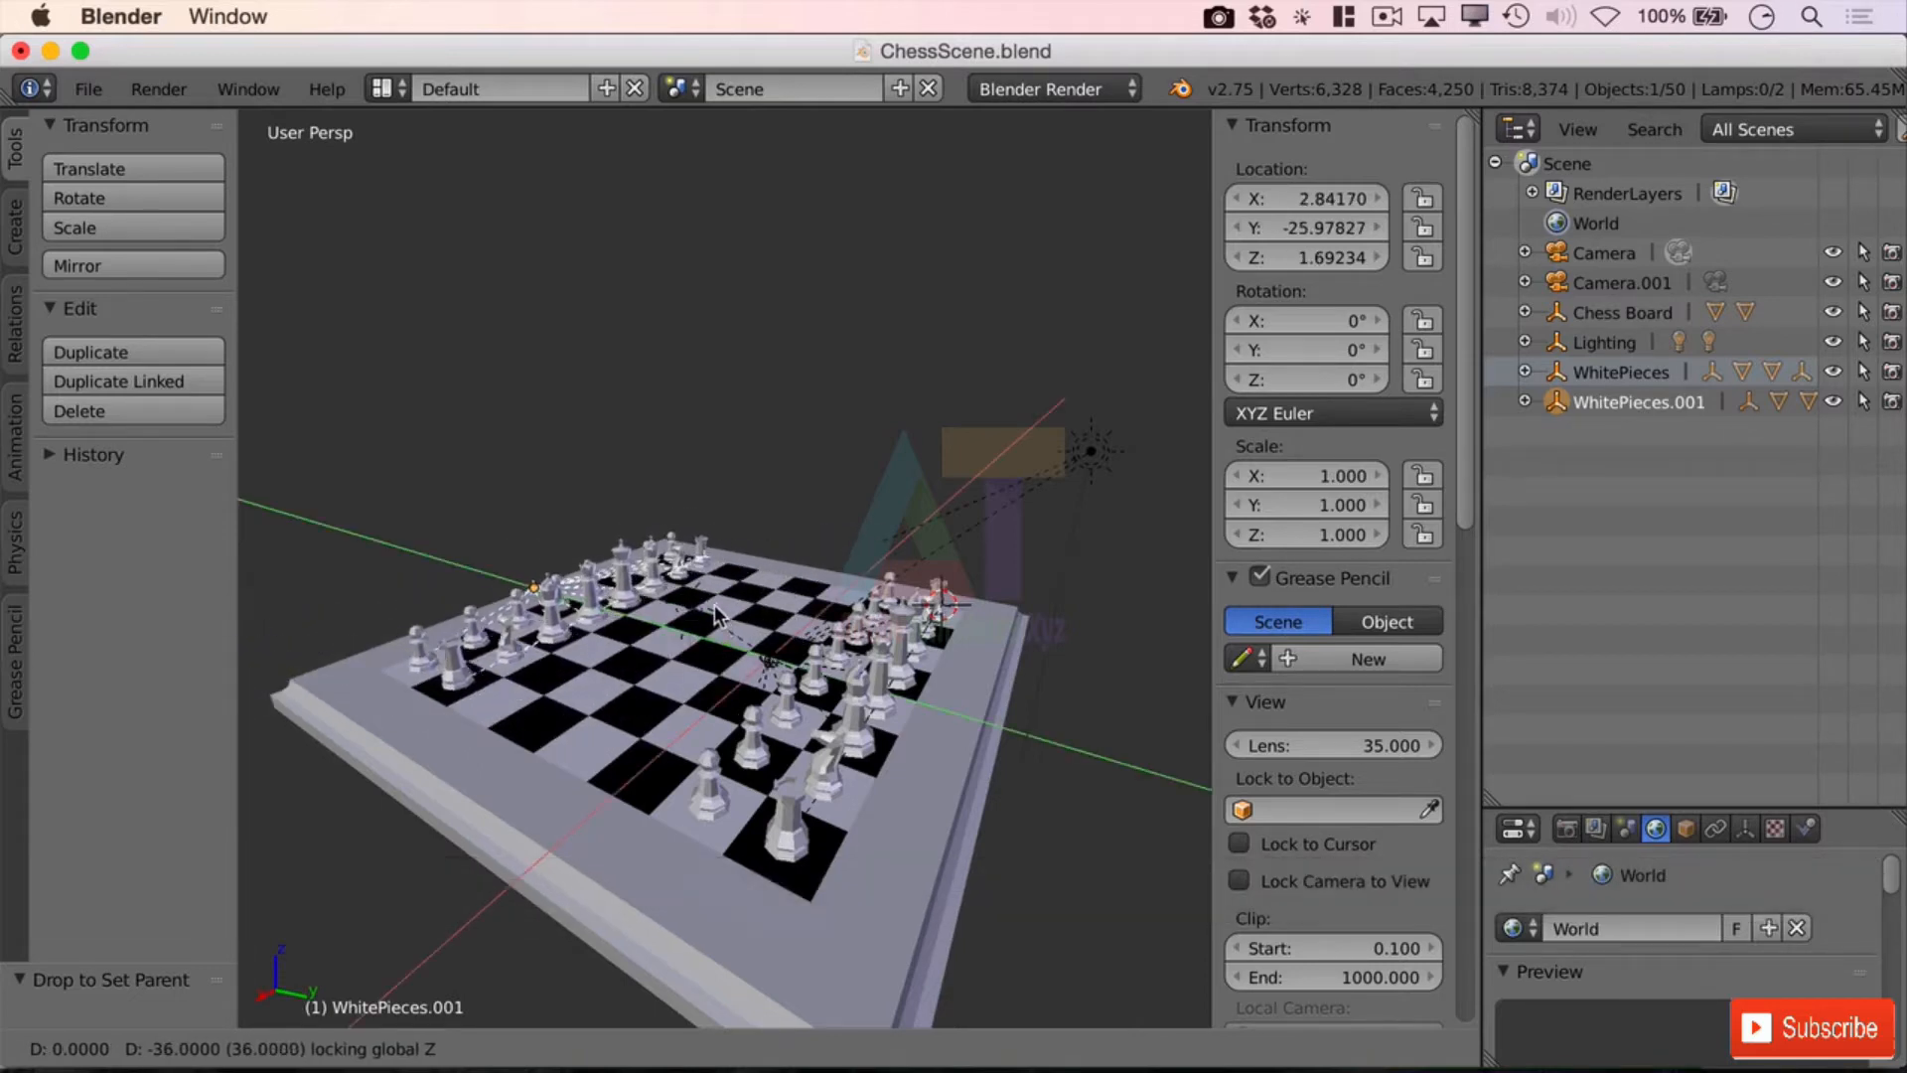
left_click(713, 605)
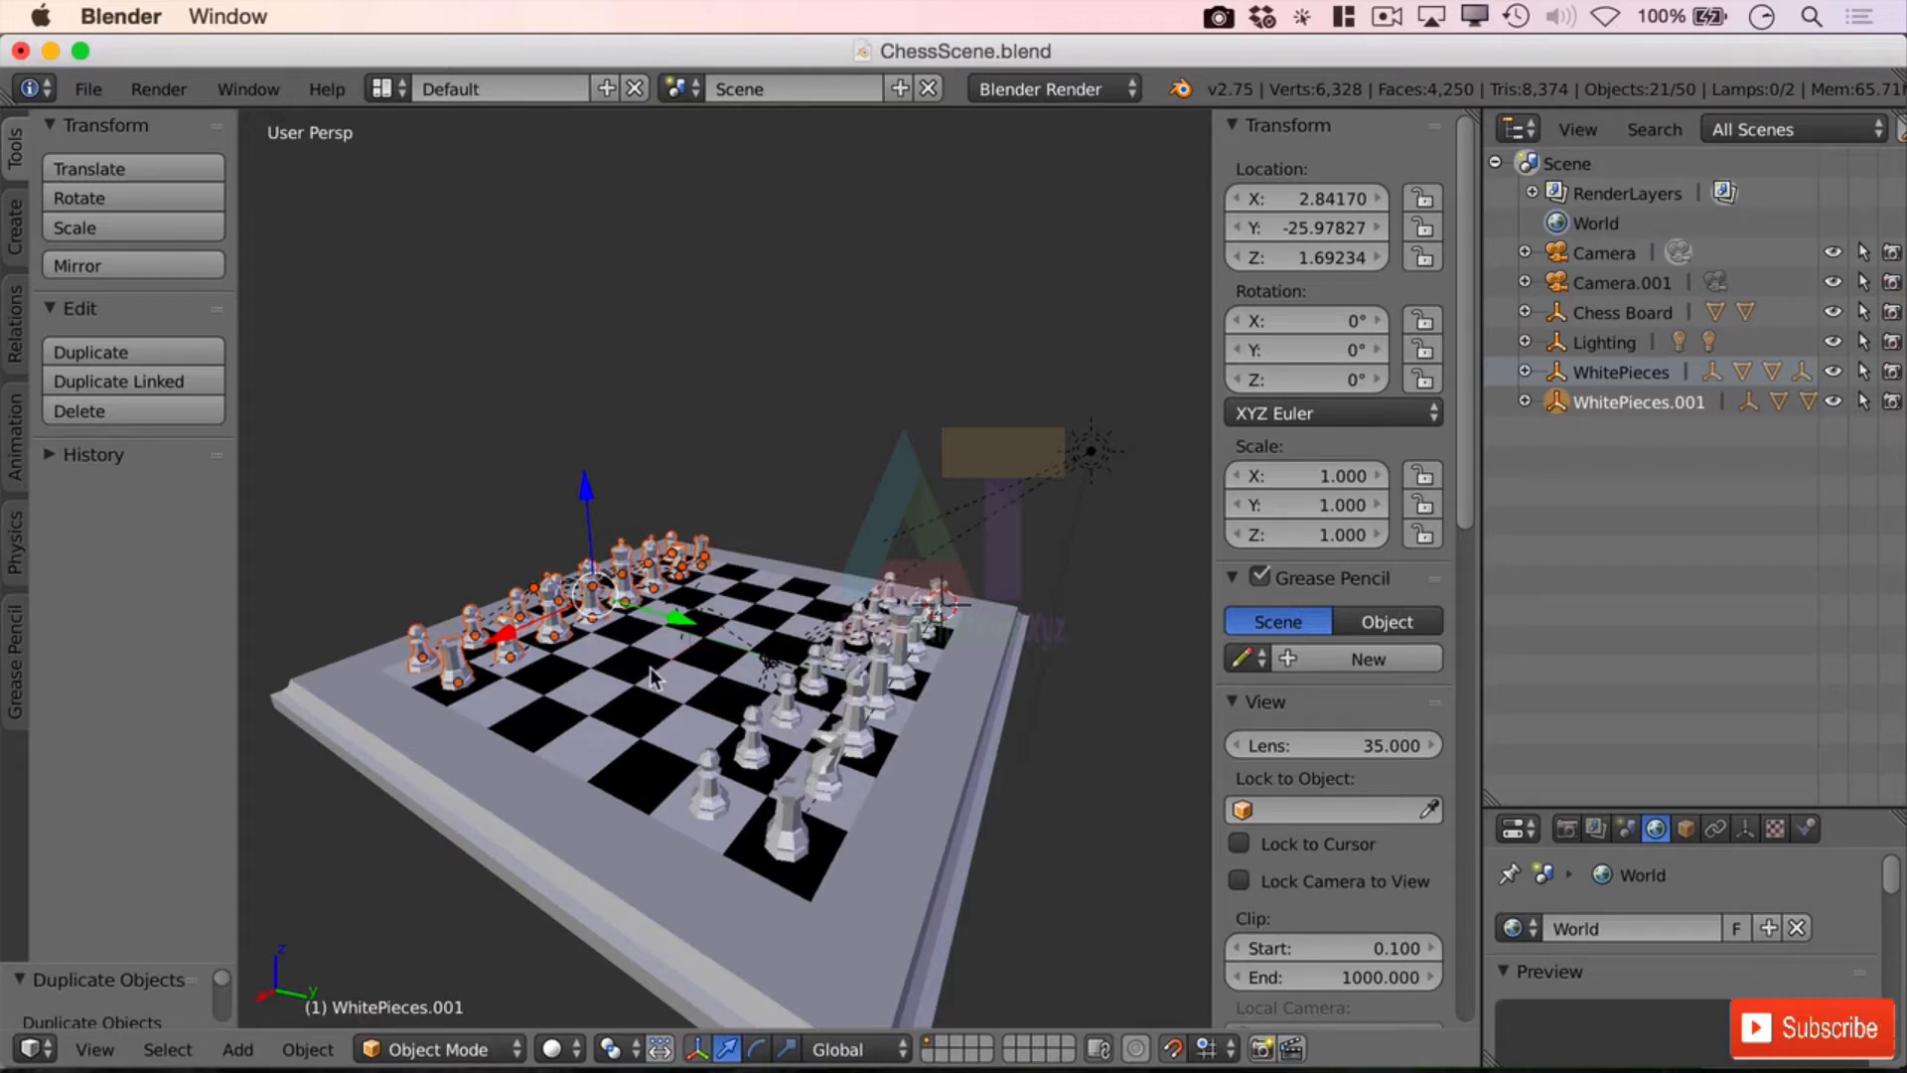
Step: Rotate the duplicated set of pieces 180° around the global Z axis
key("r")
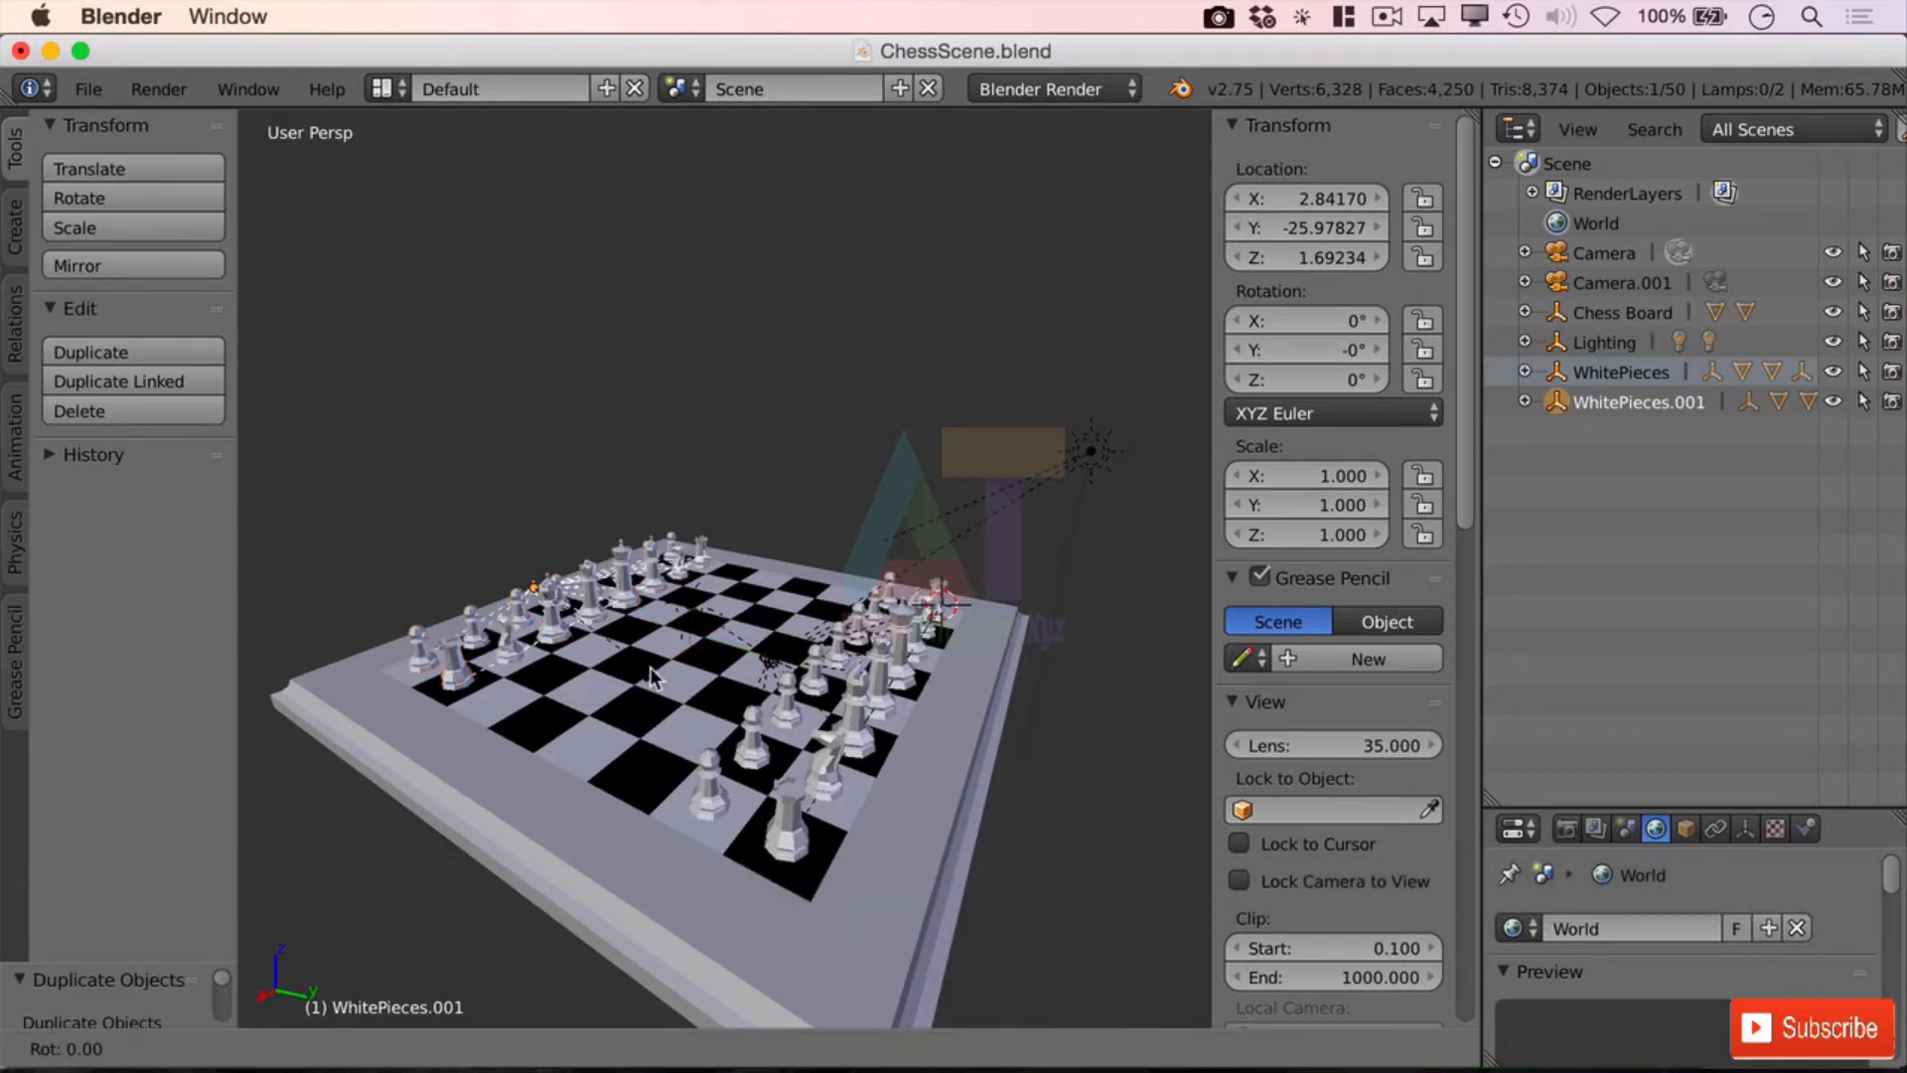
type("z180")
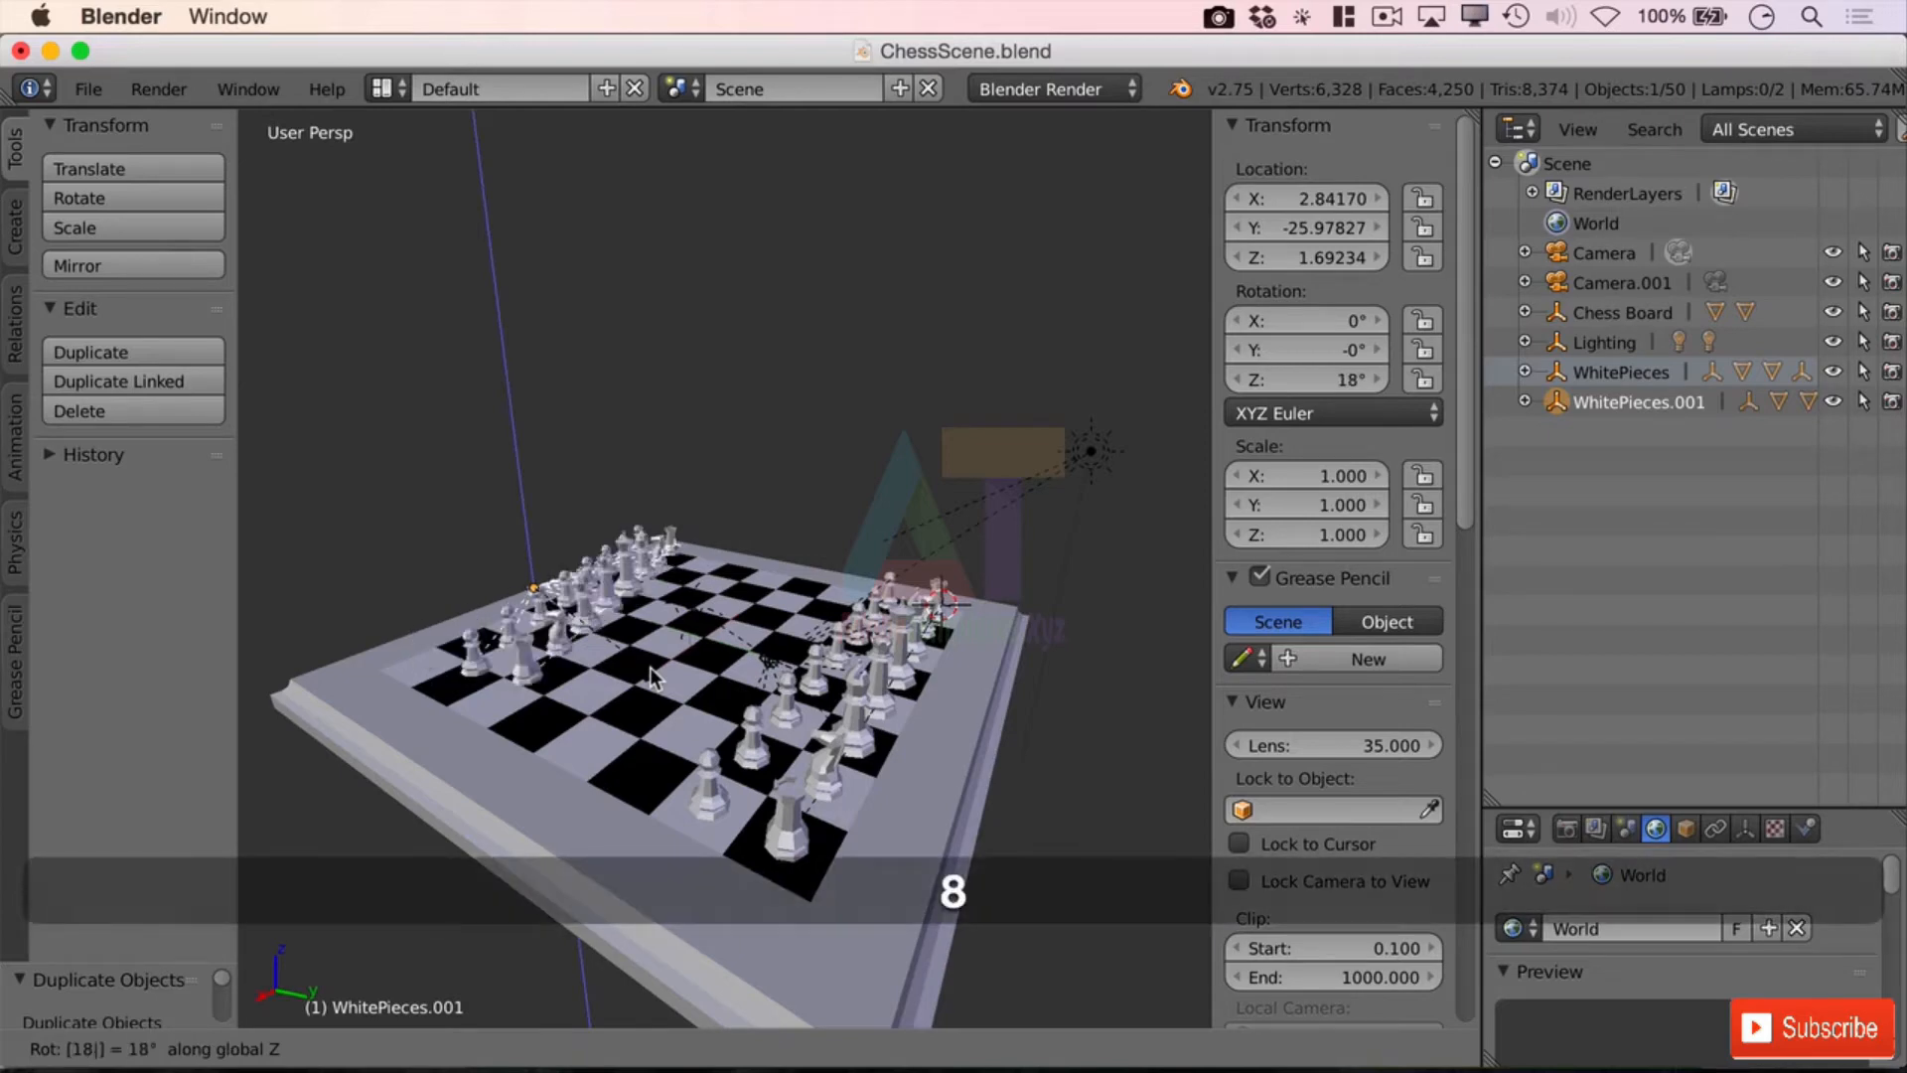
key("Return")
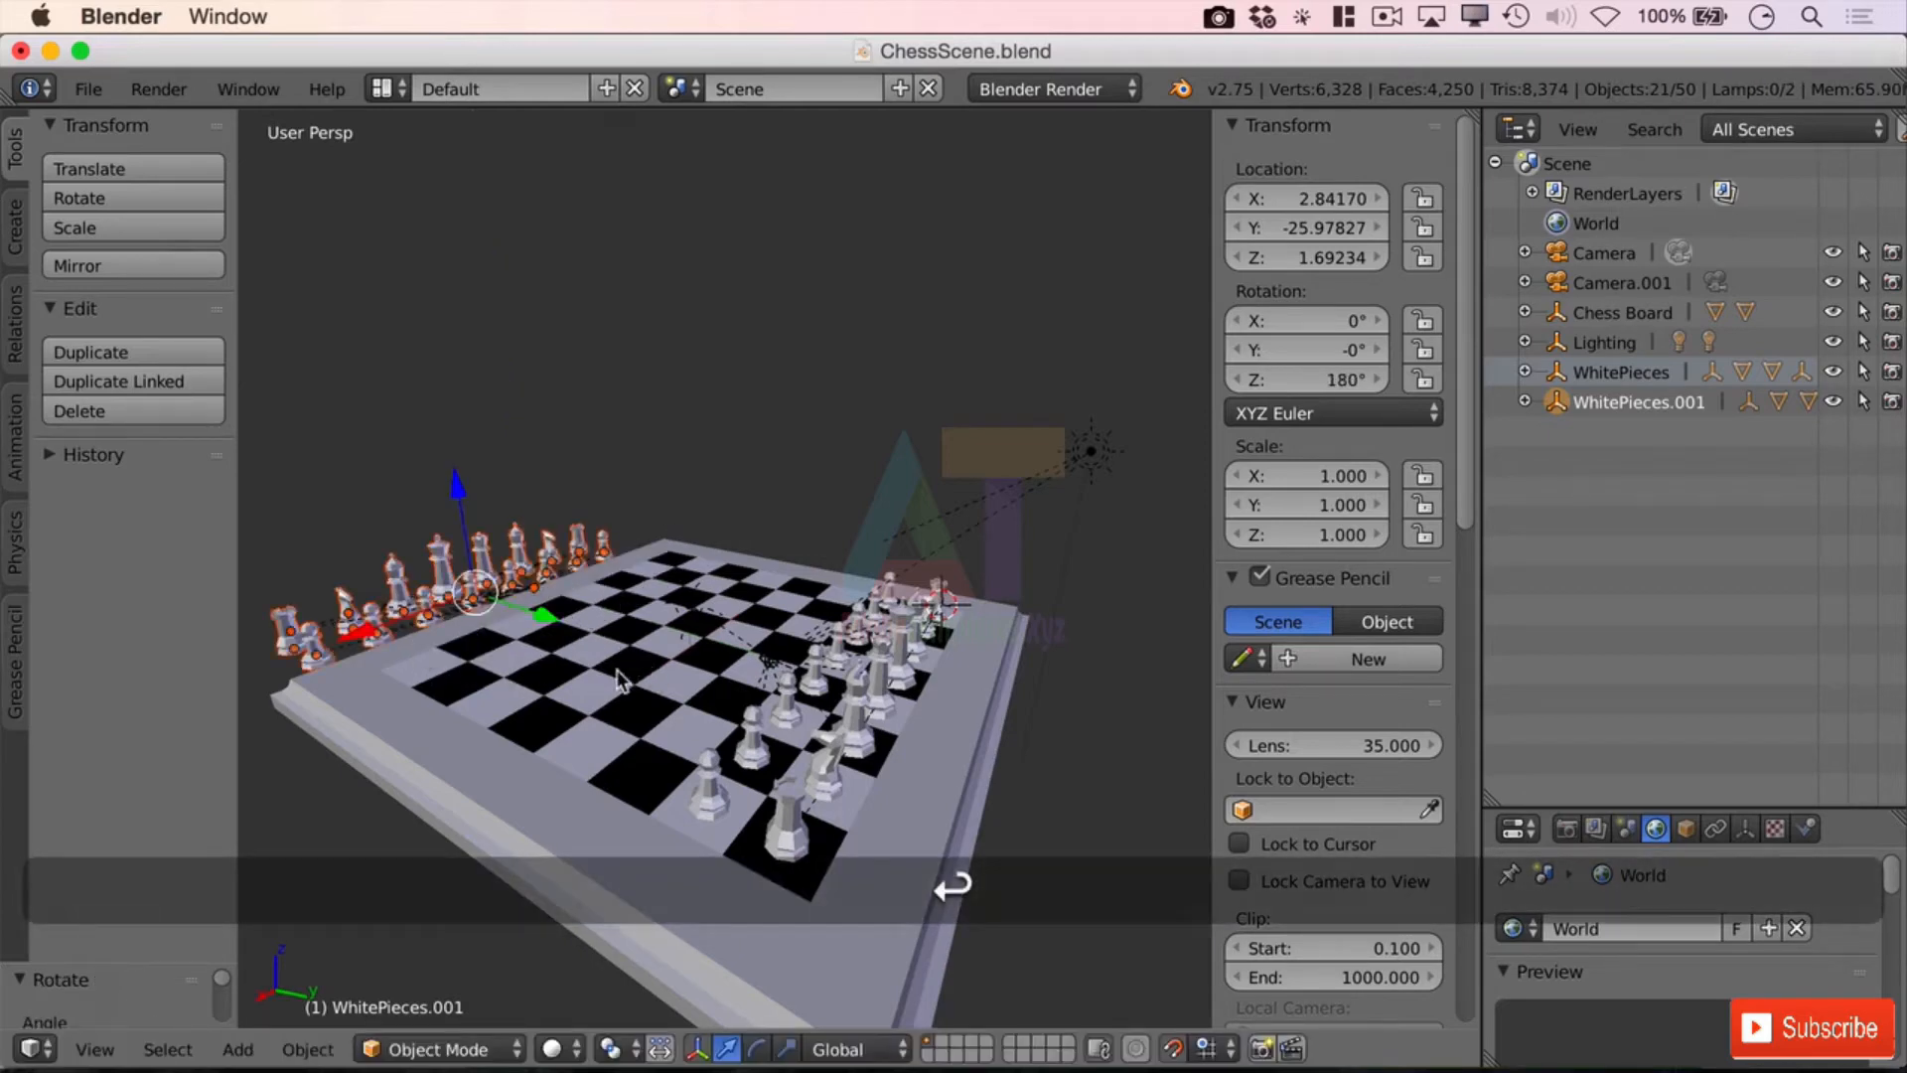
Step: Move the rotated set 16 units along Y and -6 units along X so it sits on the far two rows of squares
key("g")
key("y")
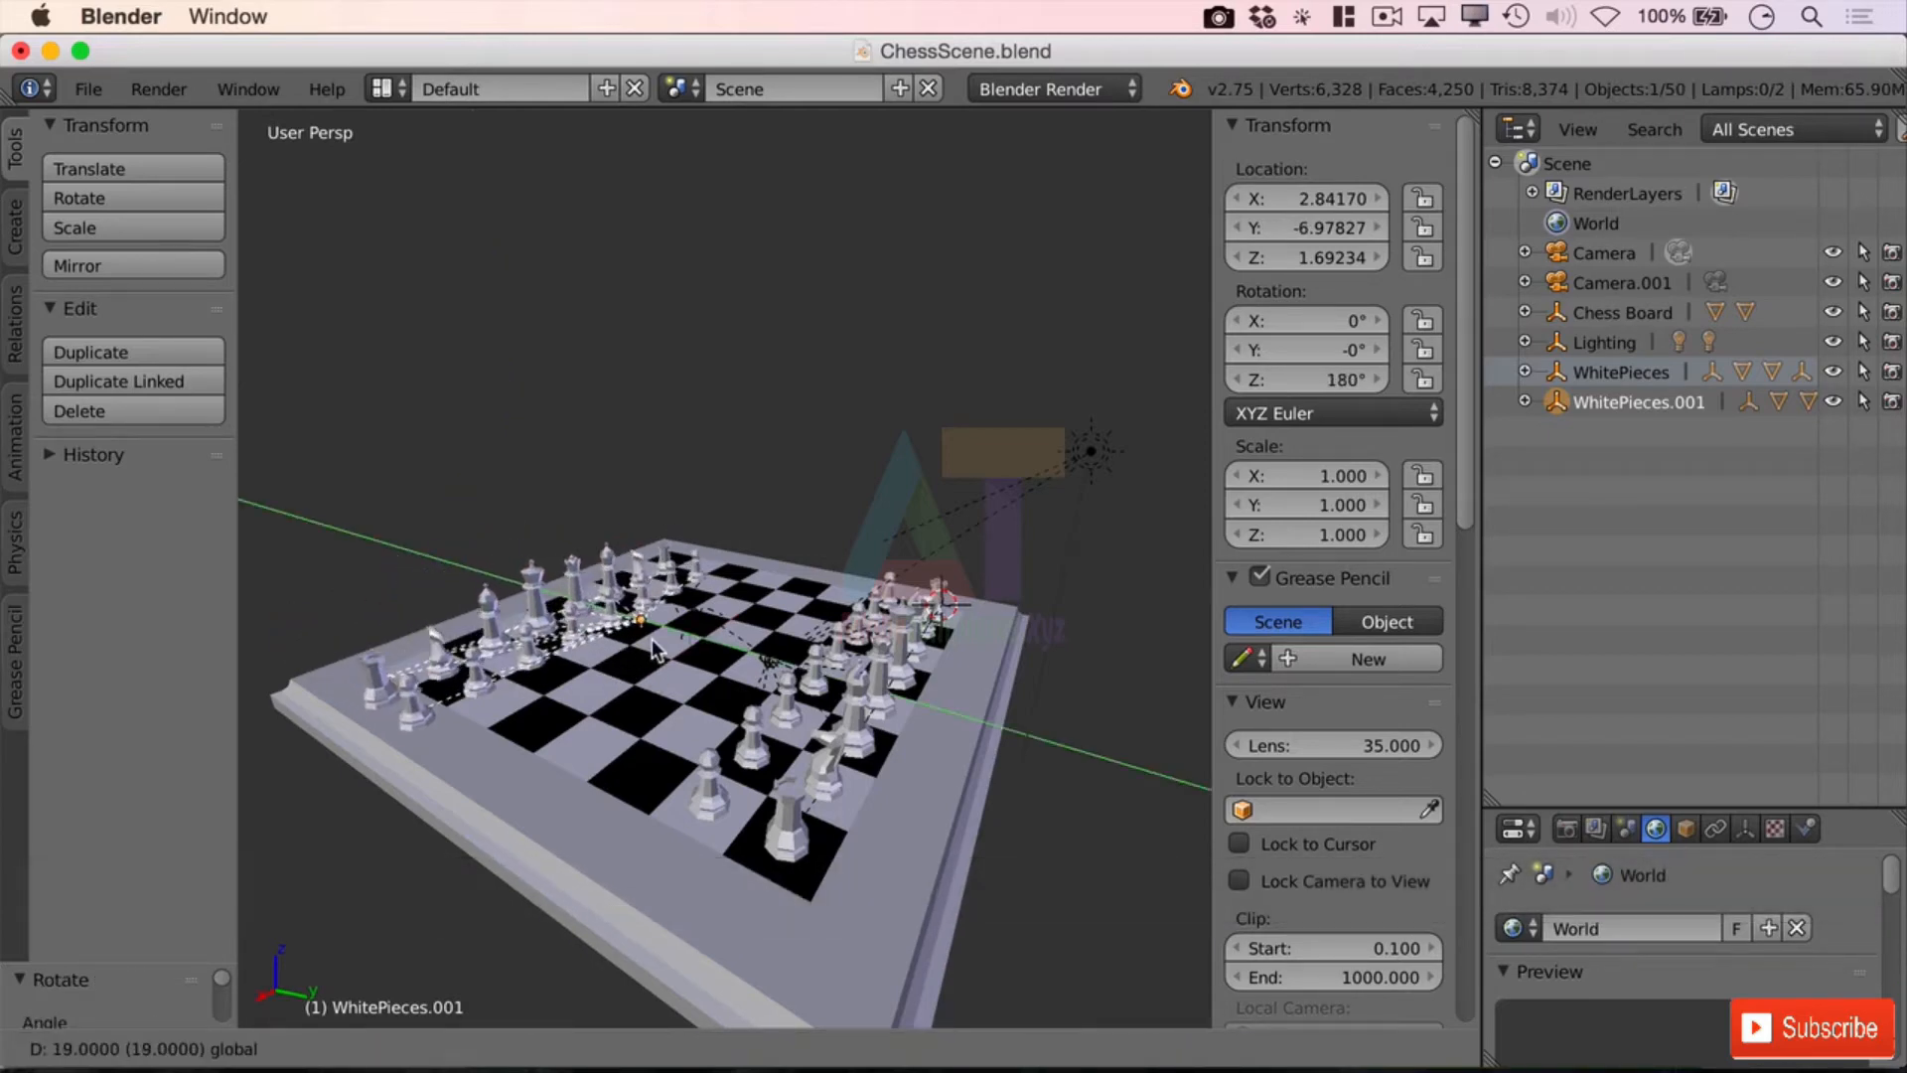
left_click(638, 628)
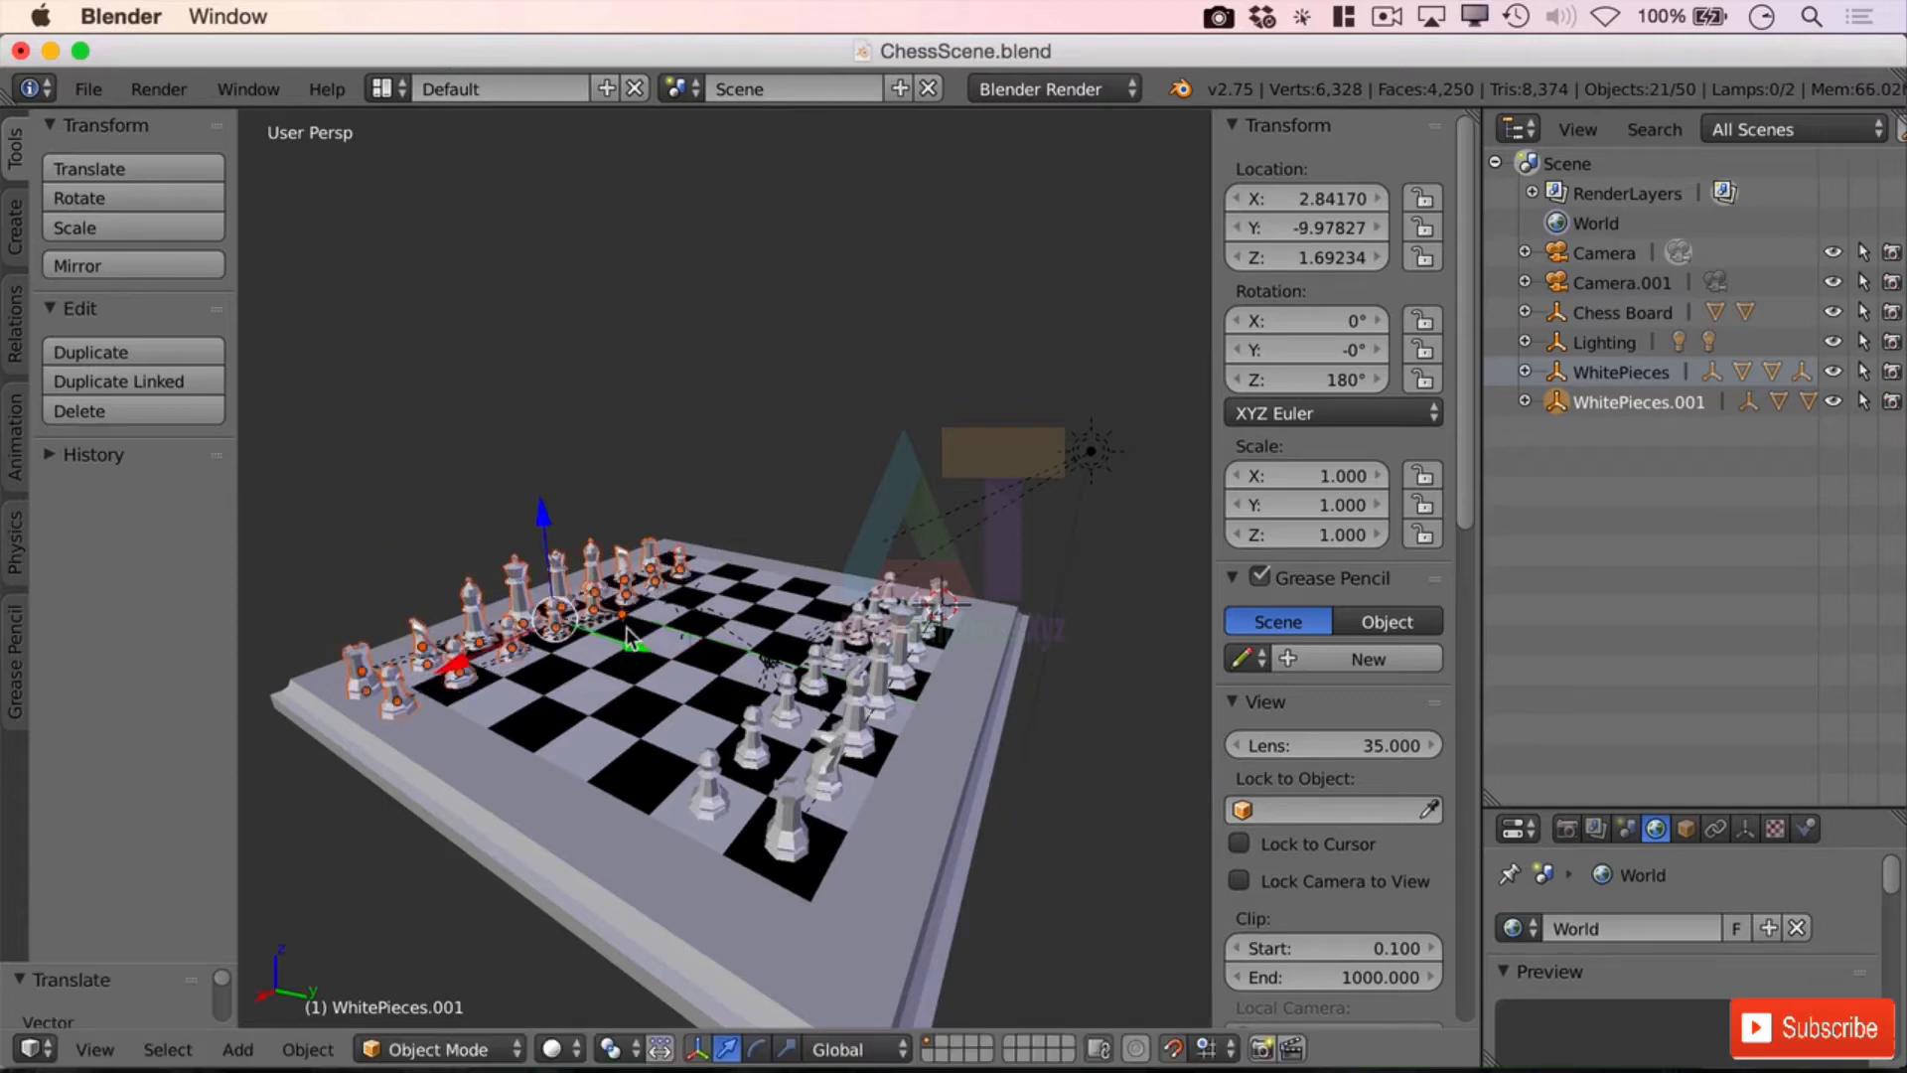
key("g")
key("x")
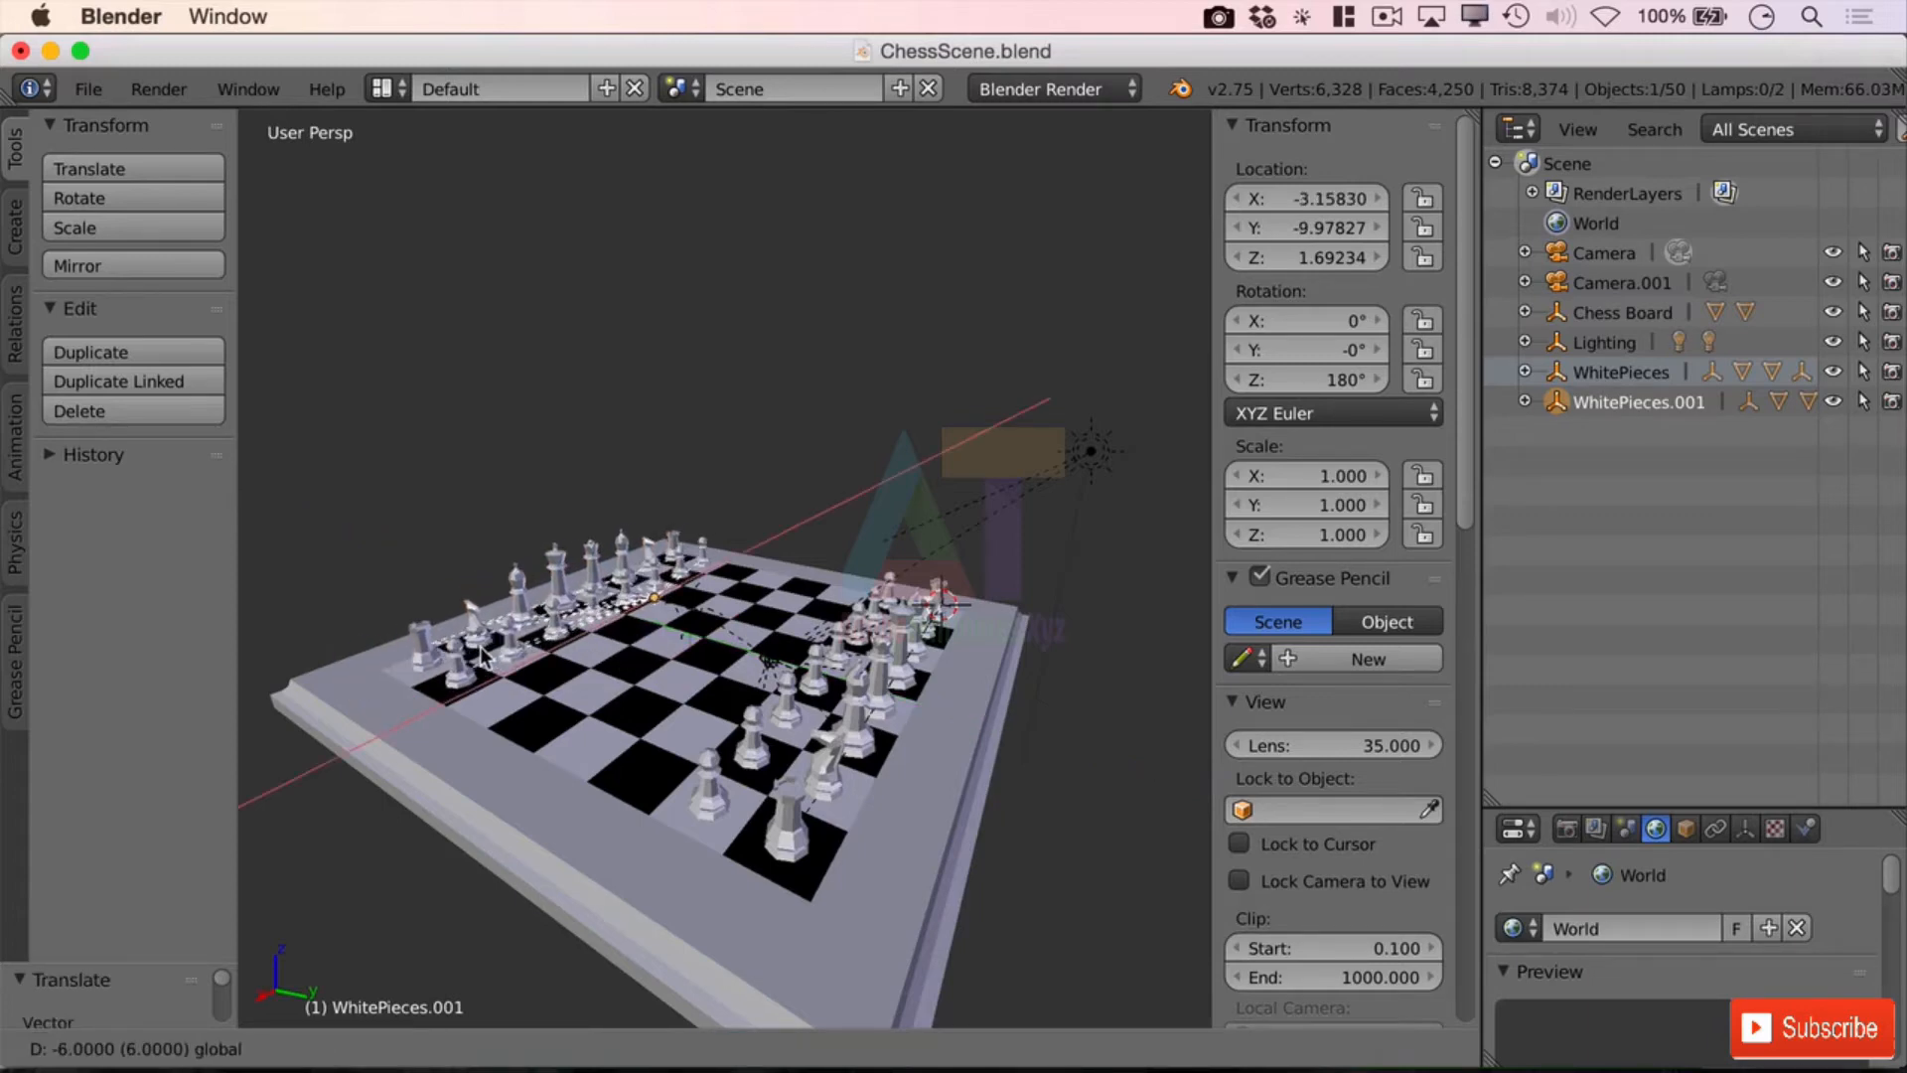
left_click(726, 693)
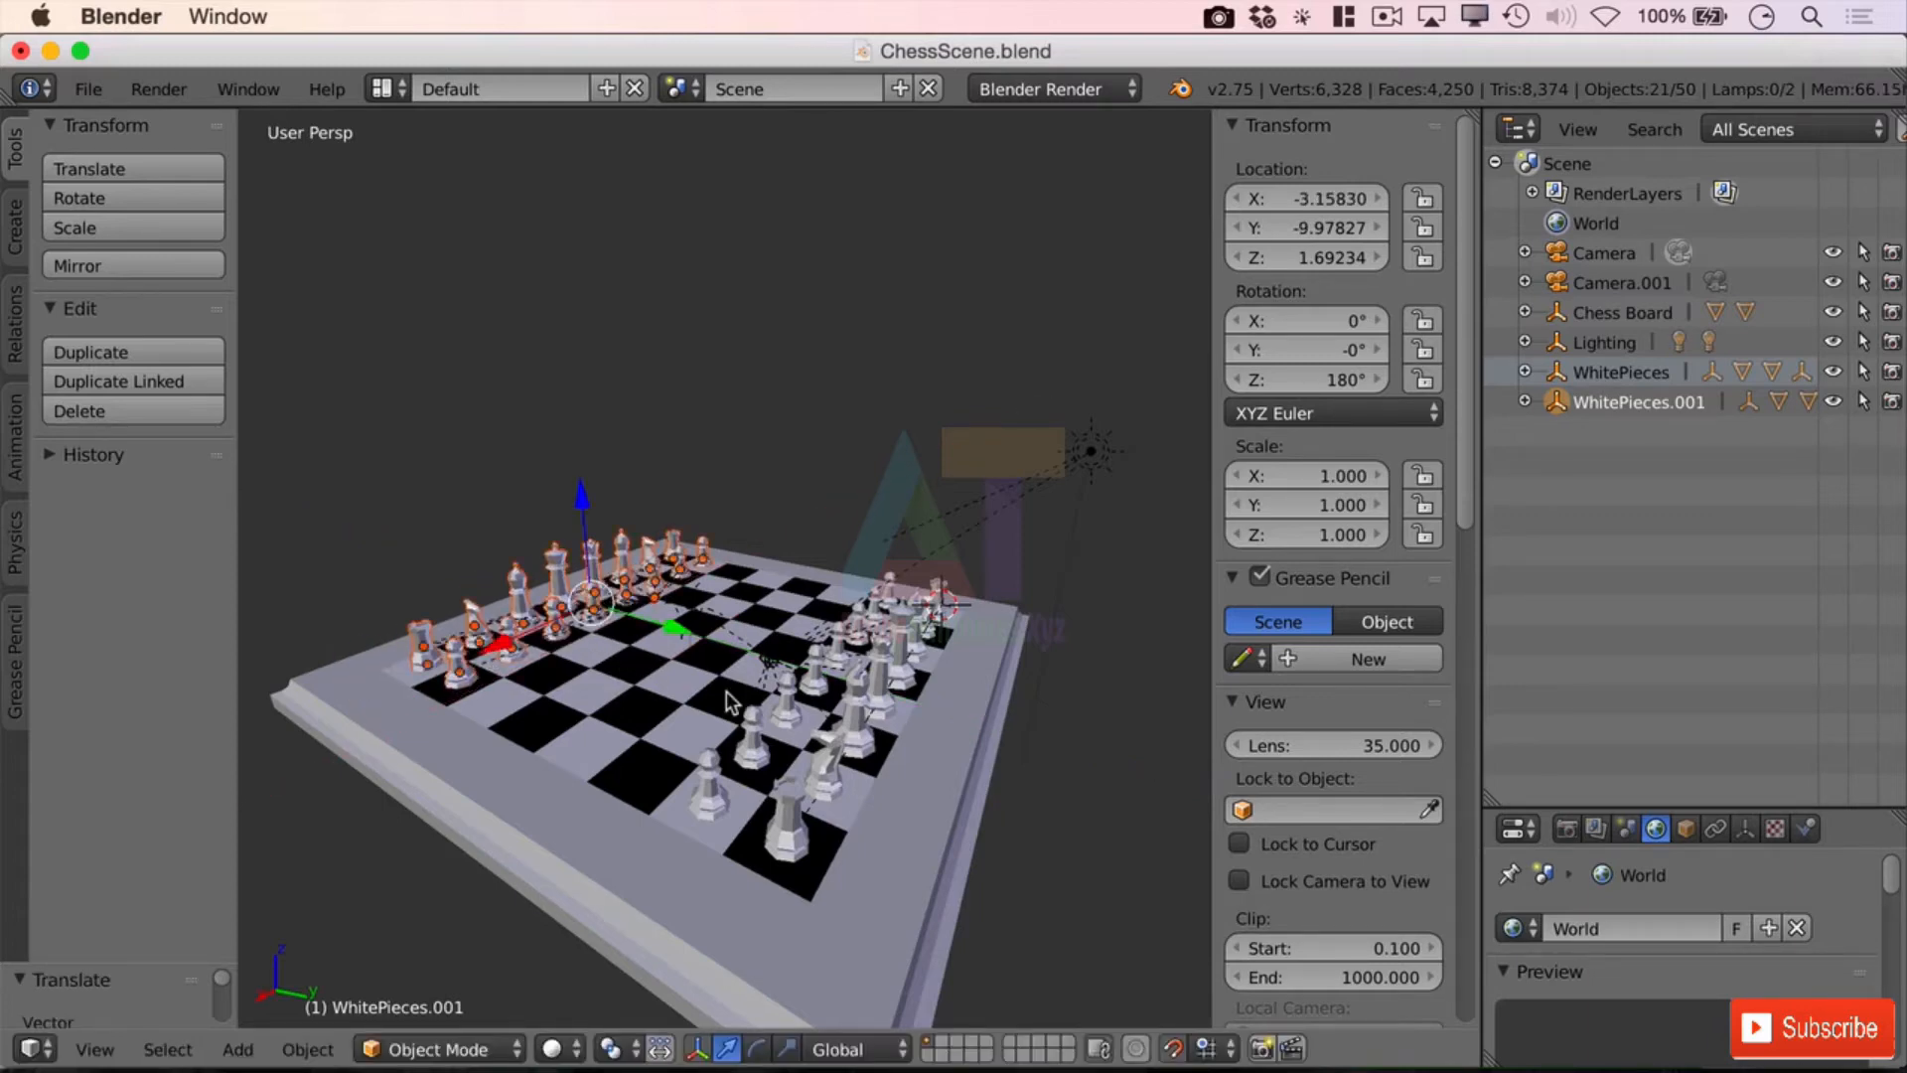
Step: Rename the WhitePieces.001 empty as Black Pieces and expand its hierarchy in the outliner
double_click(1627, 407)
type("Bl")
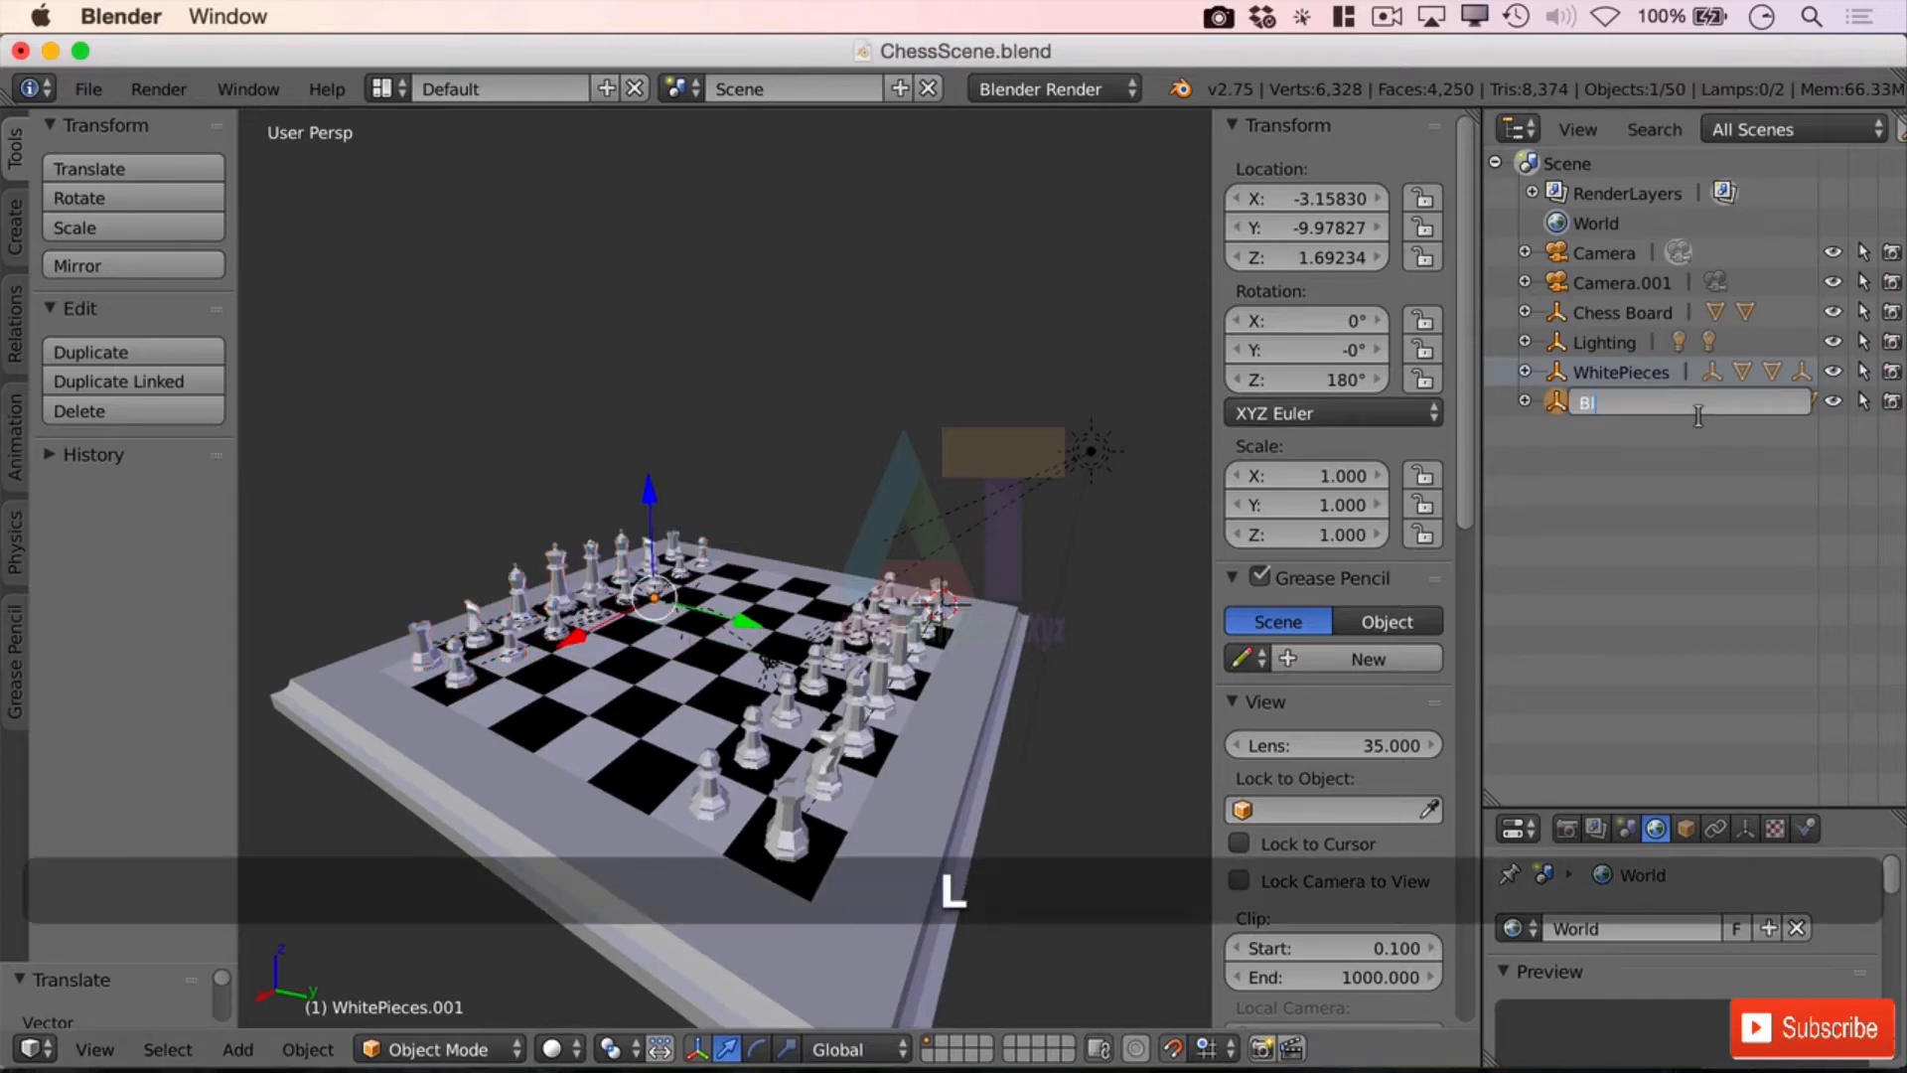
type("ack Pieces")
key("Return")
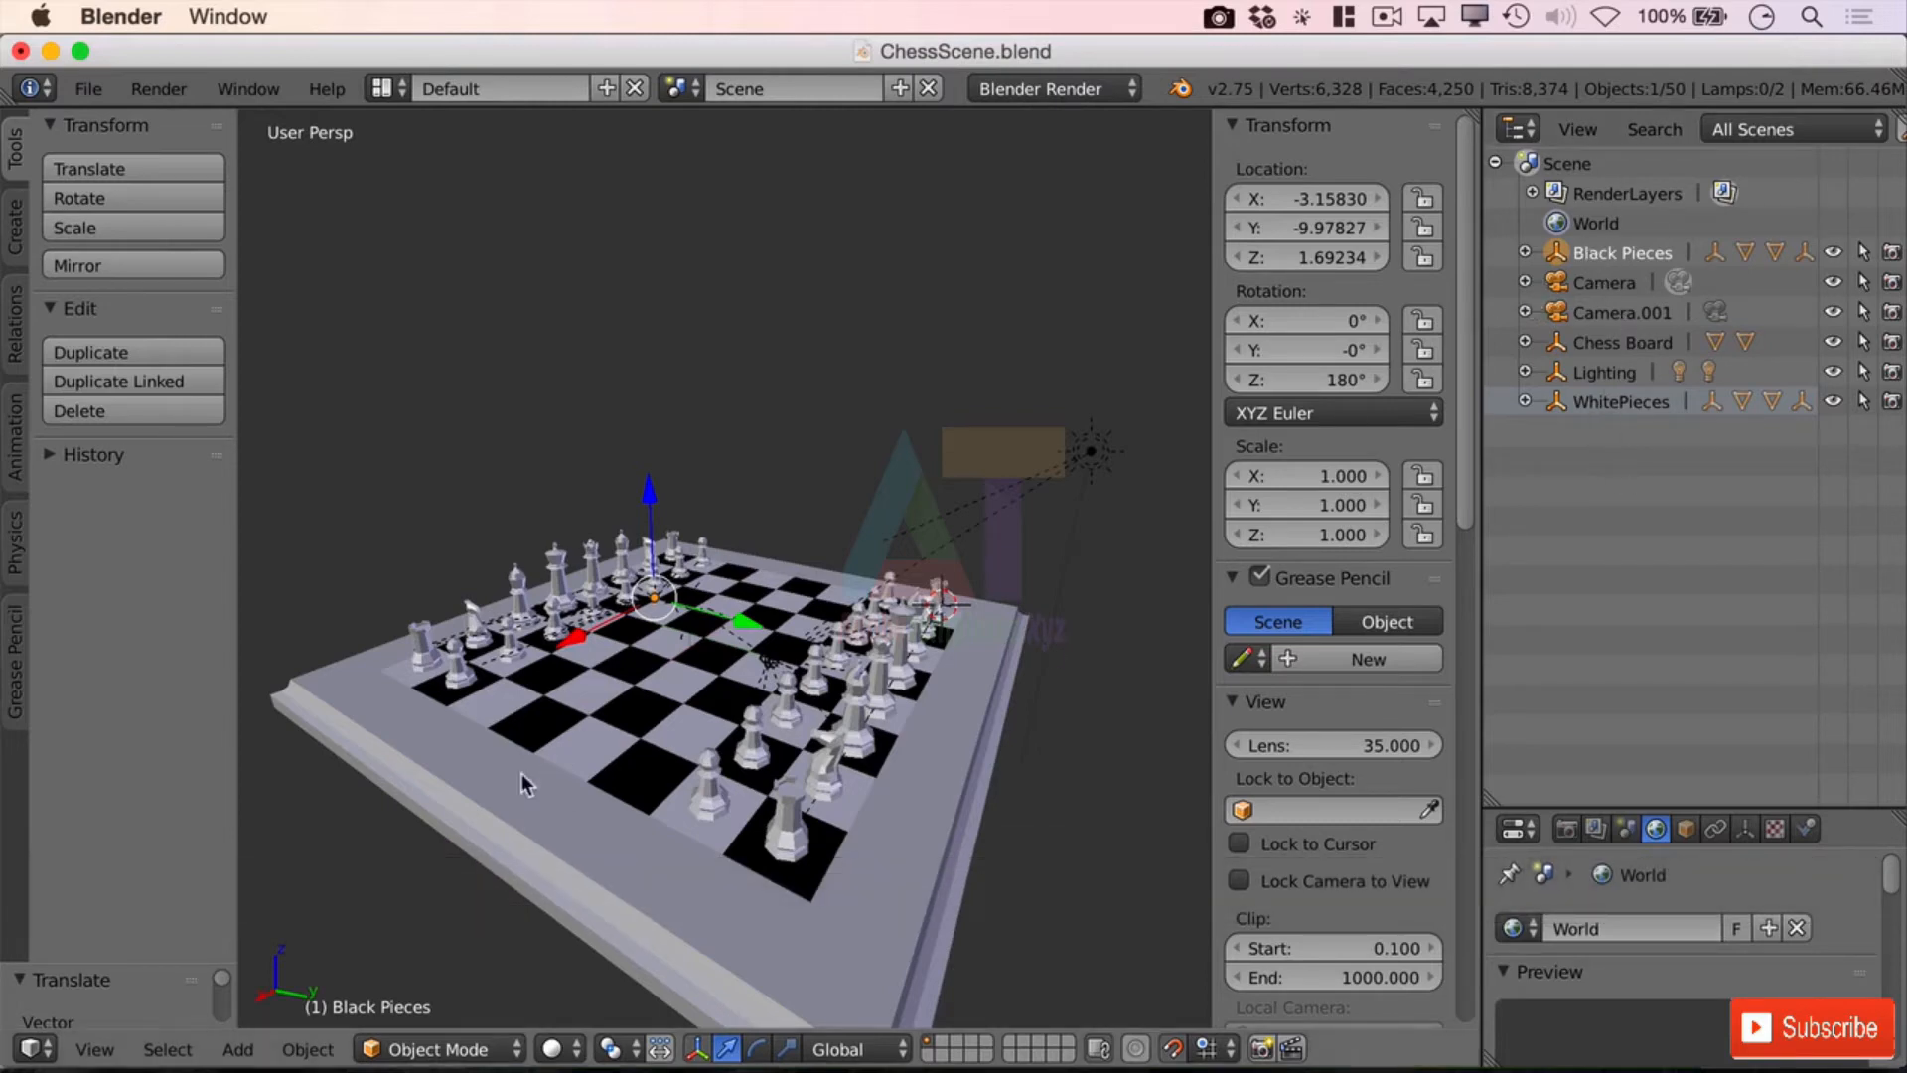
left_click(1525, 253)
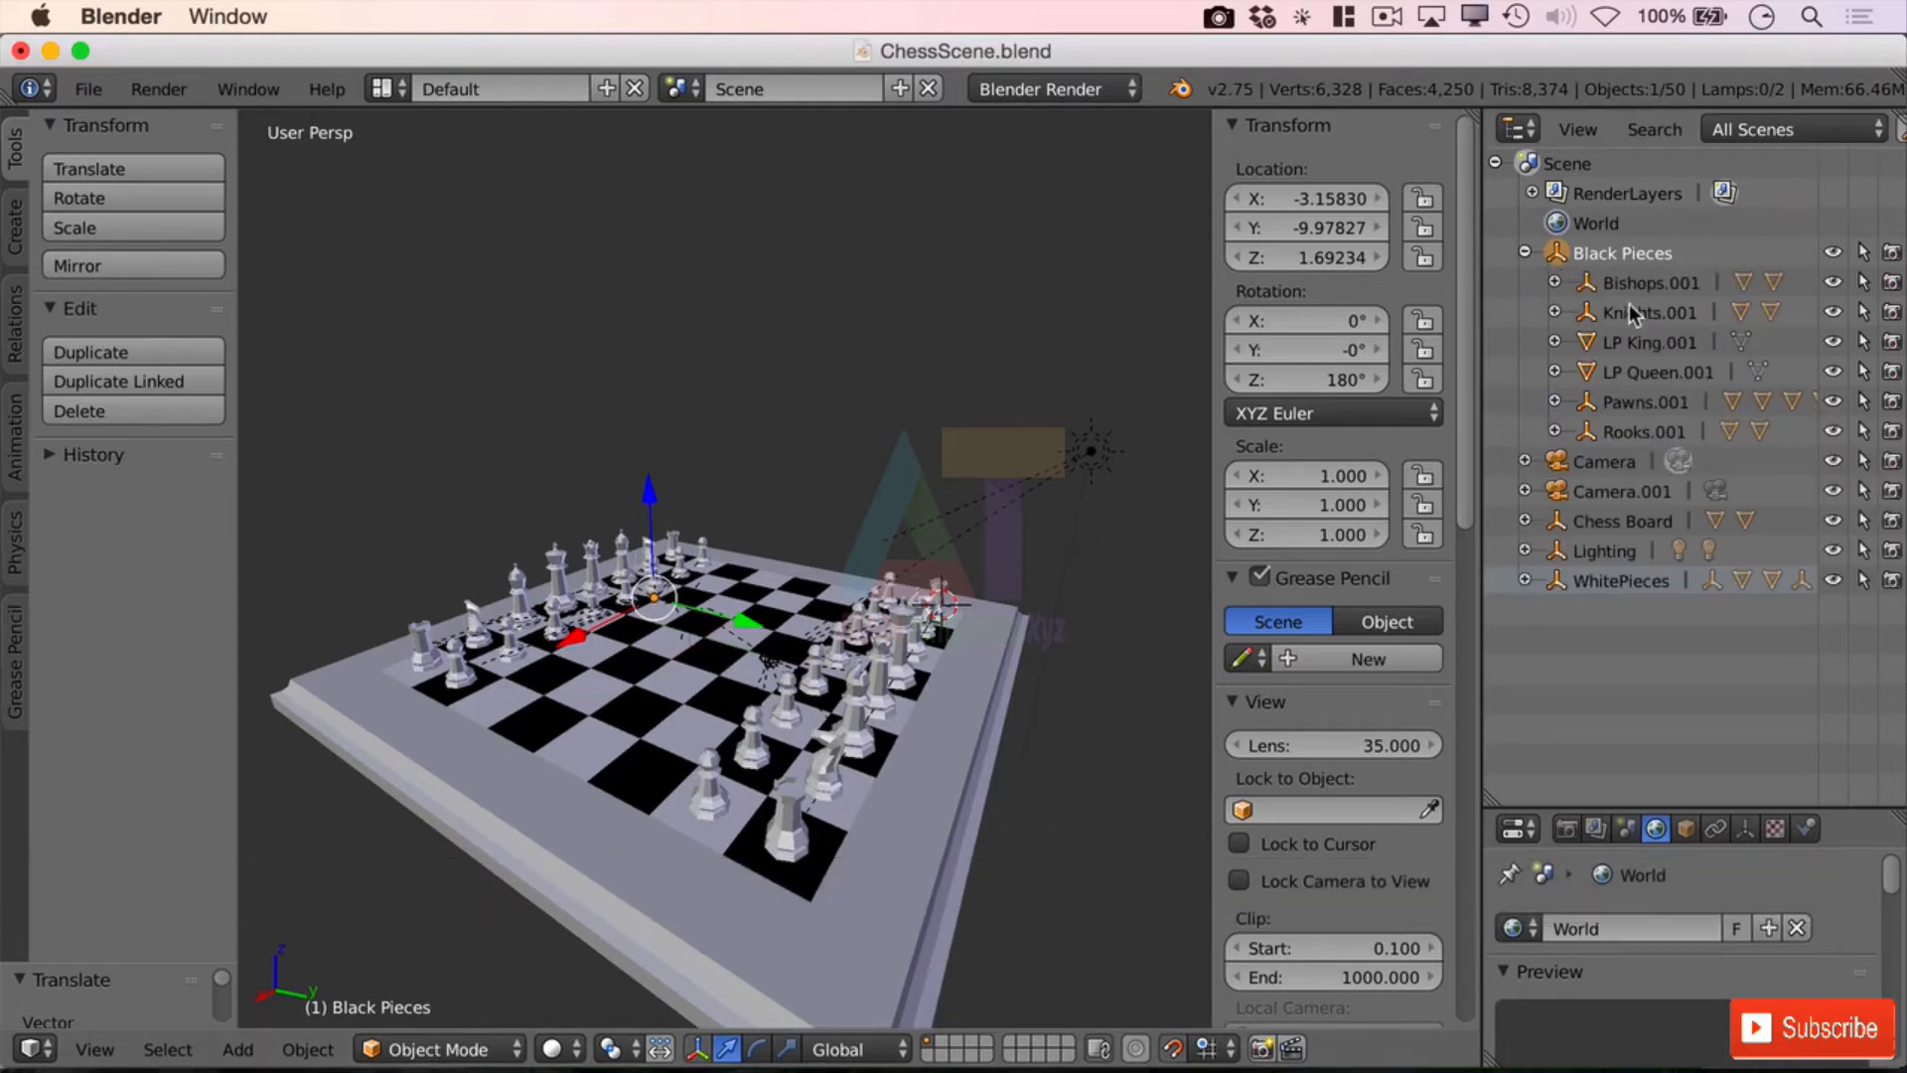
Step: Add a second material slot to the duplicated pawn beside the corner rook, with a new material named Black Pieces
right_click(462, 685)
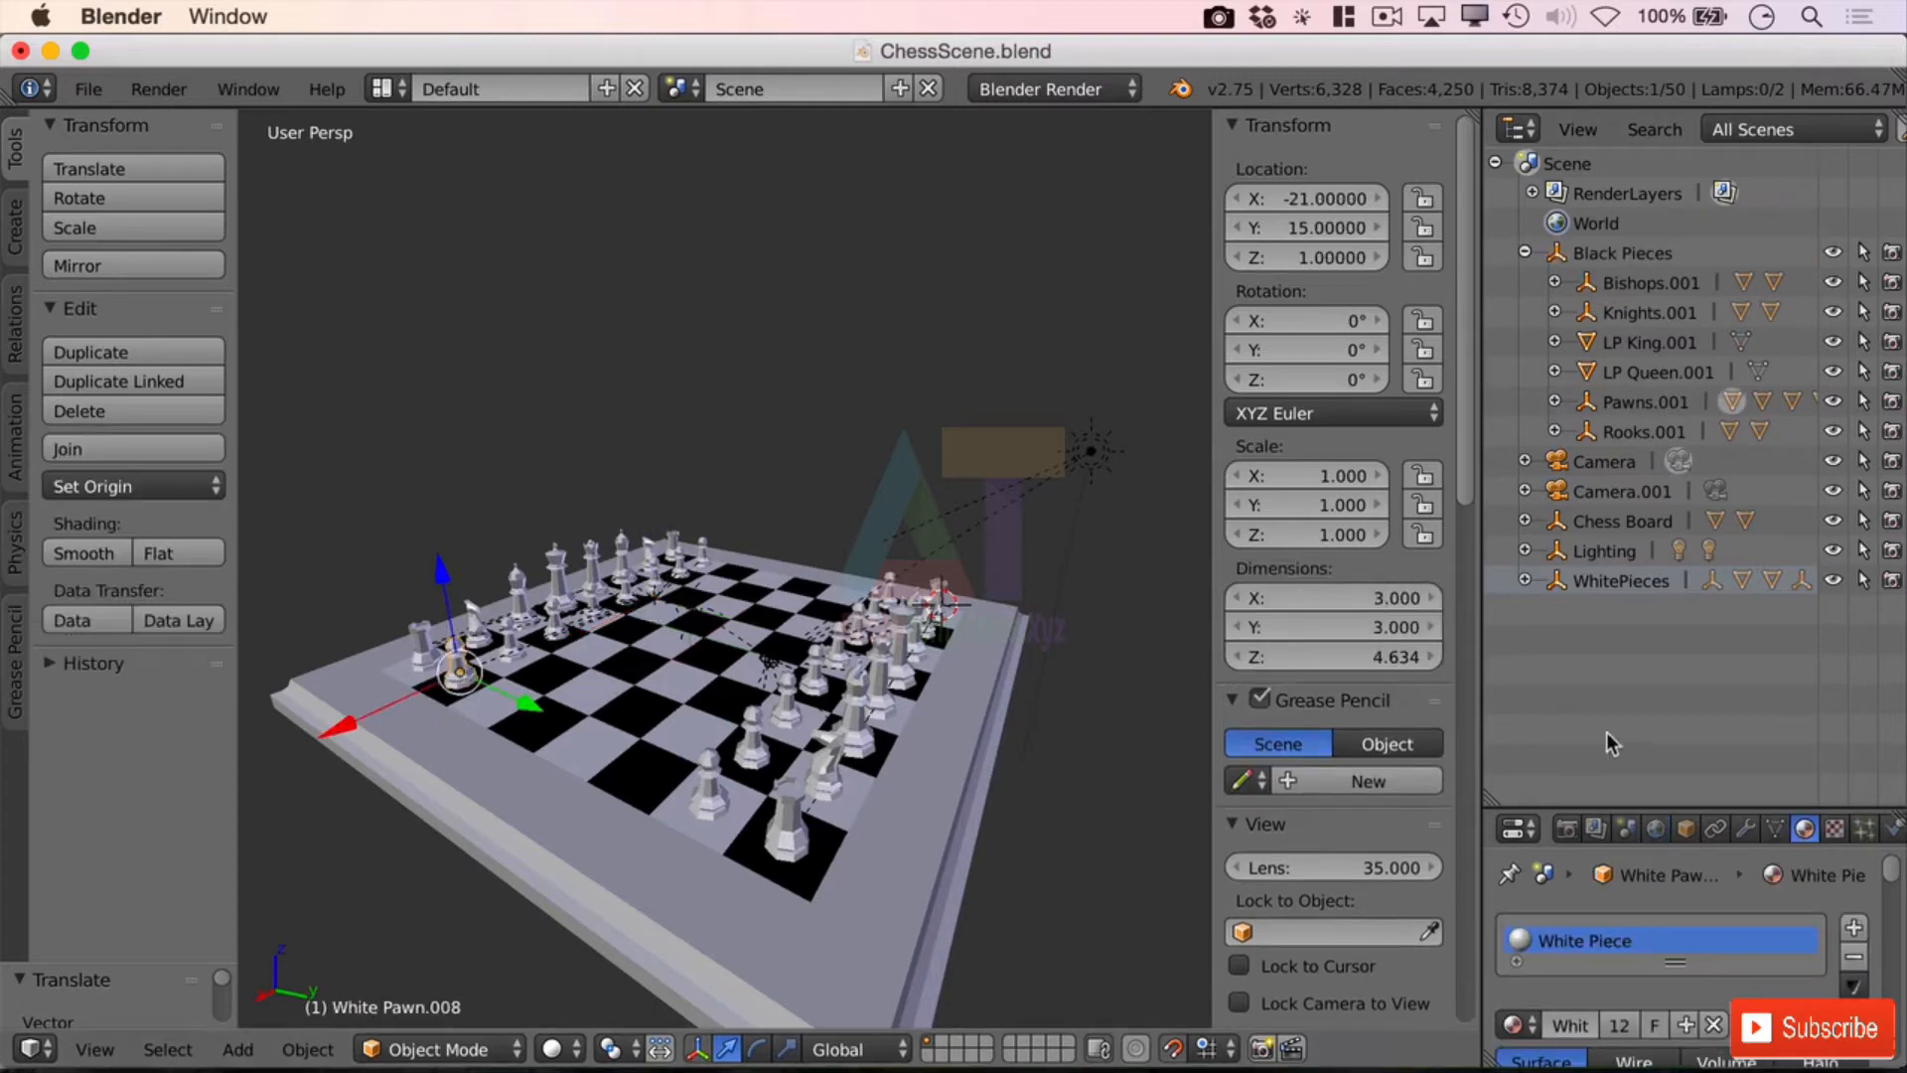
scroll(1629, 923, "down", 2)
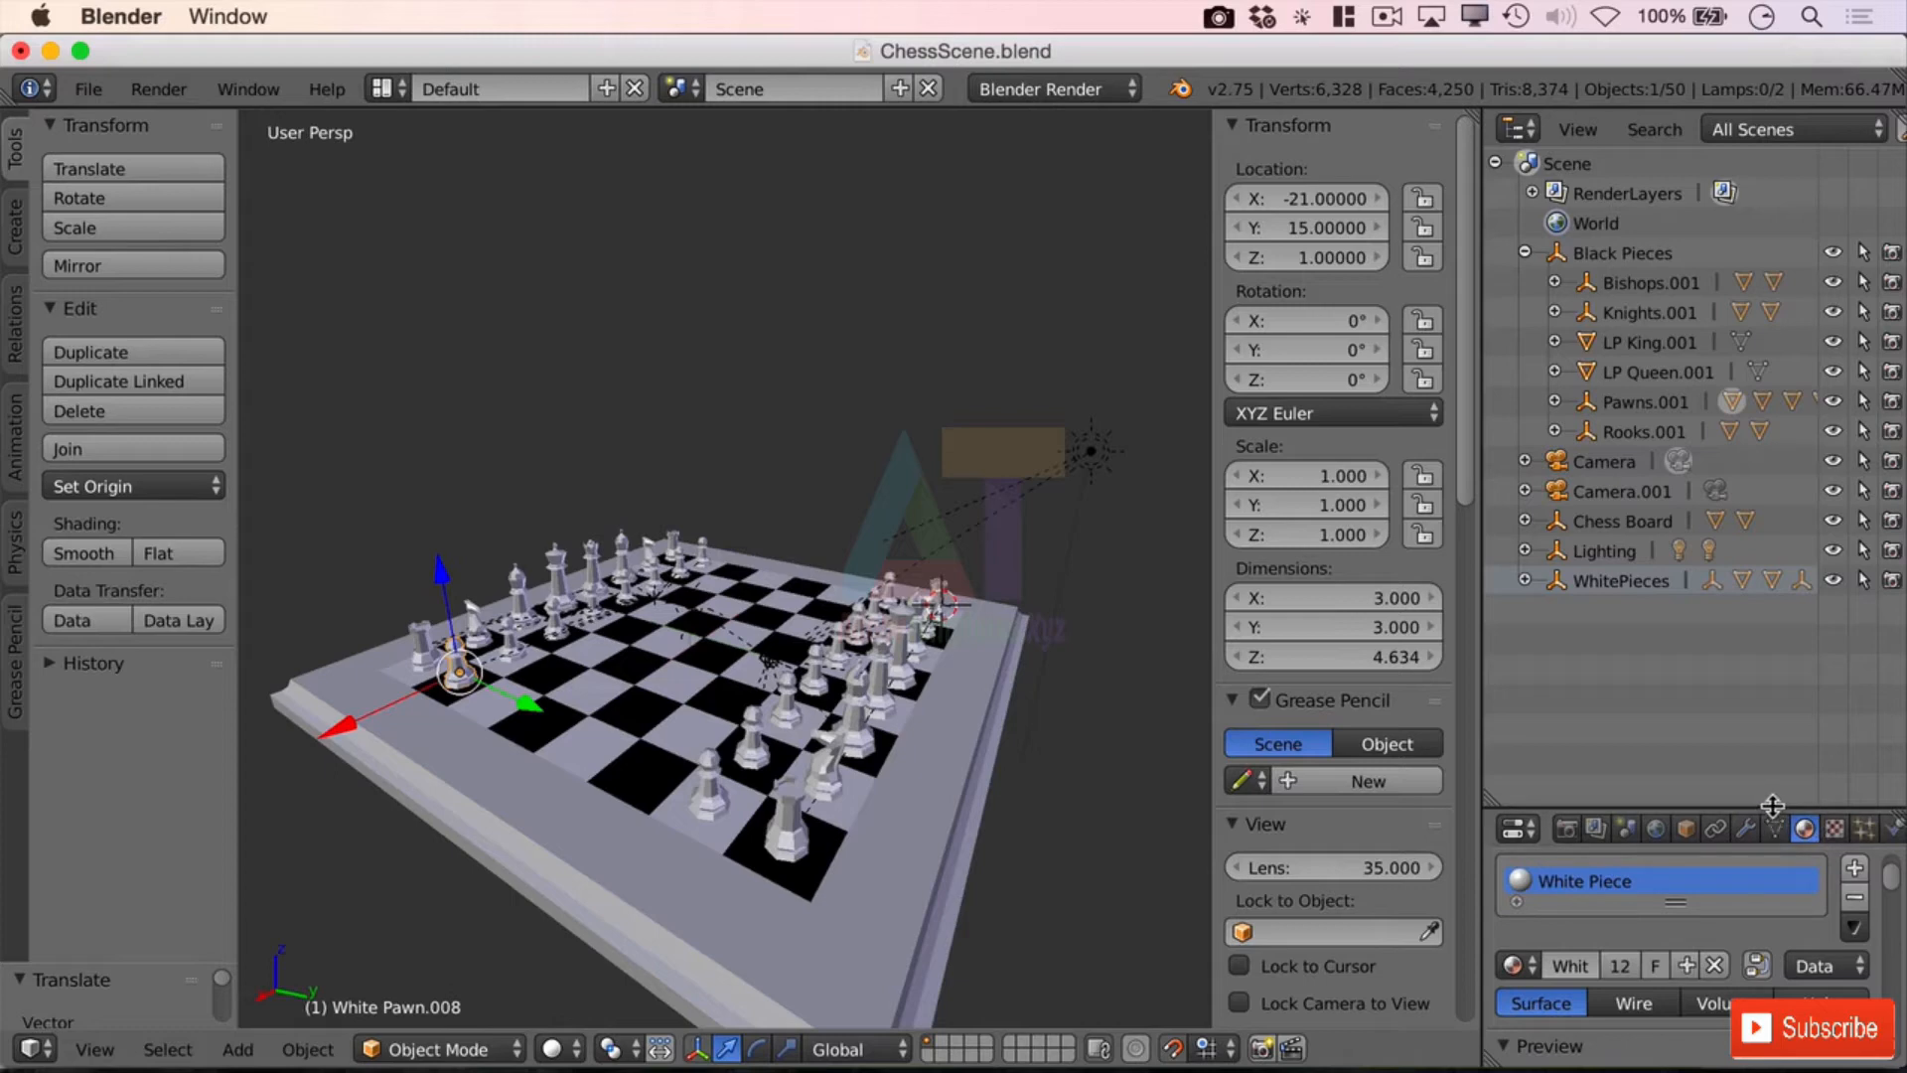
left_click_drag(1773, 805, 1747, 352)
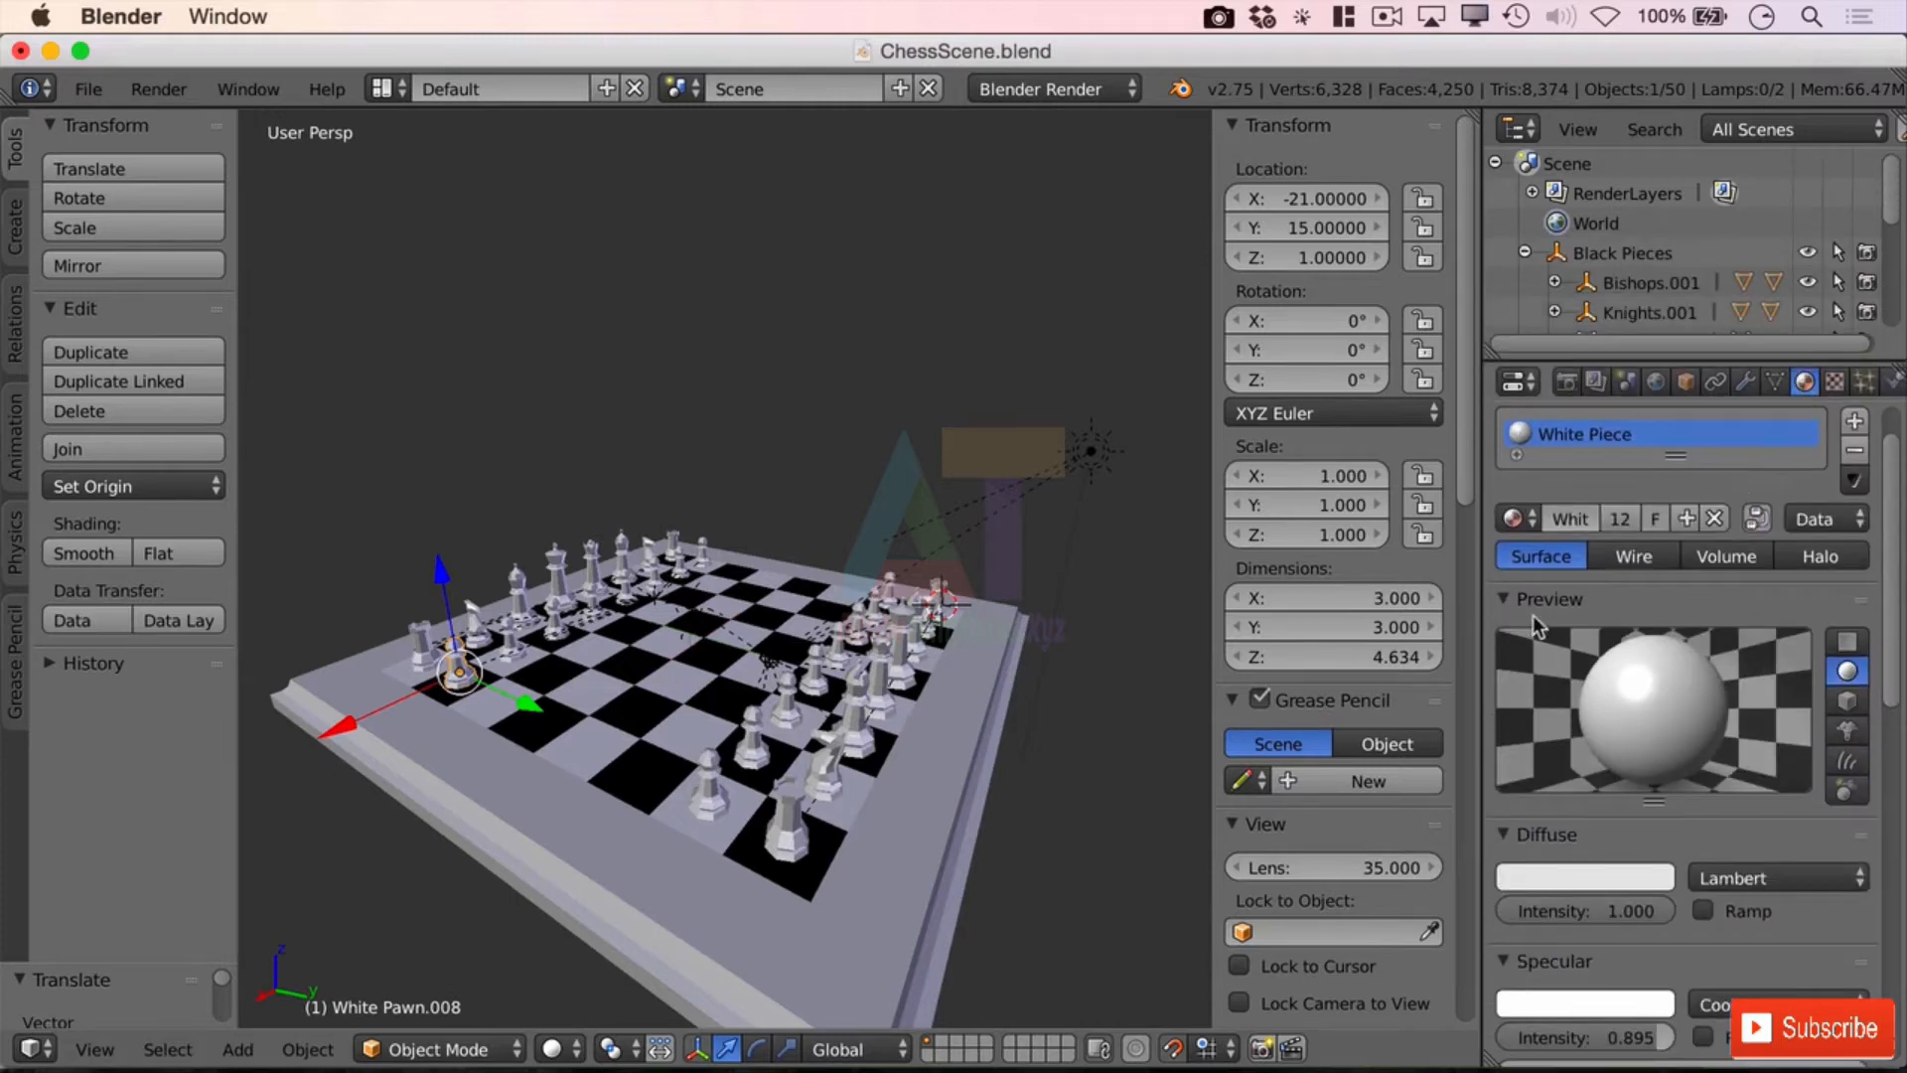
left_click(1852, 423)
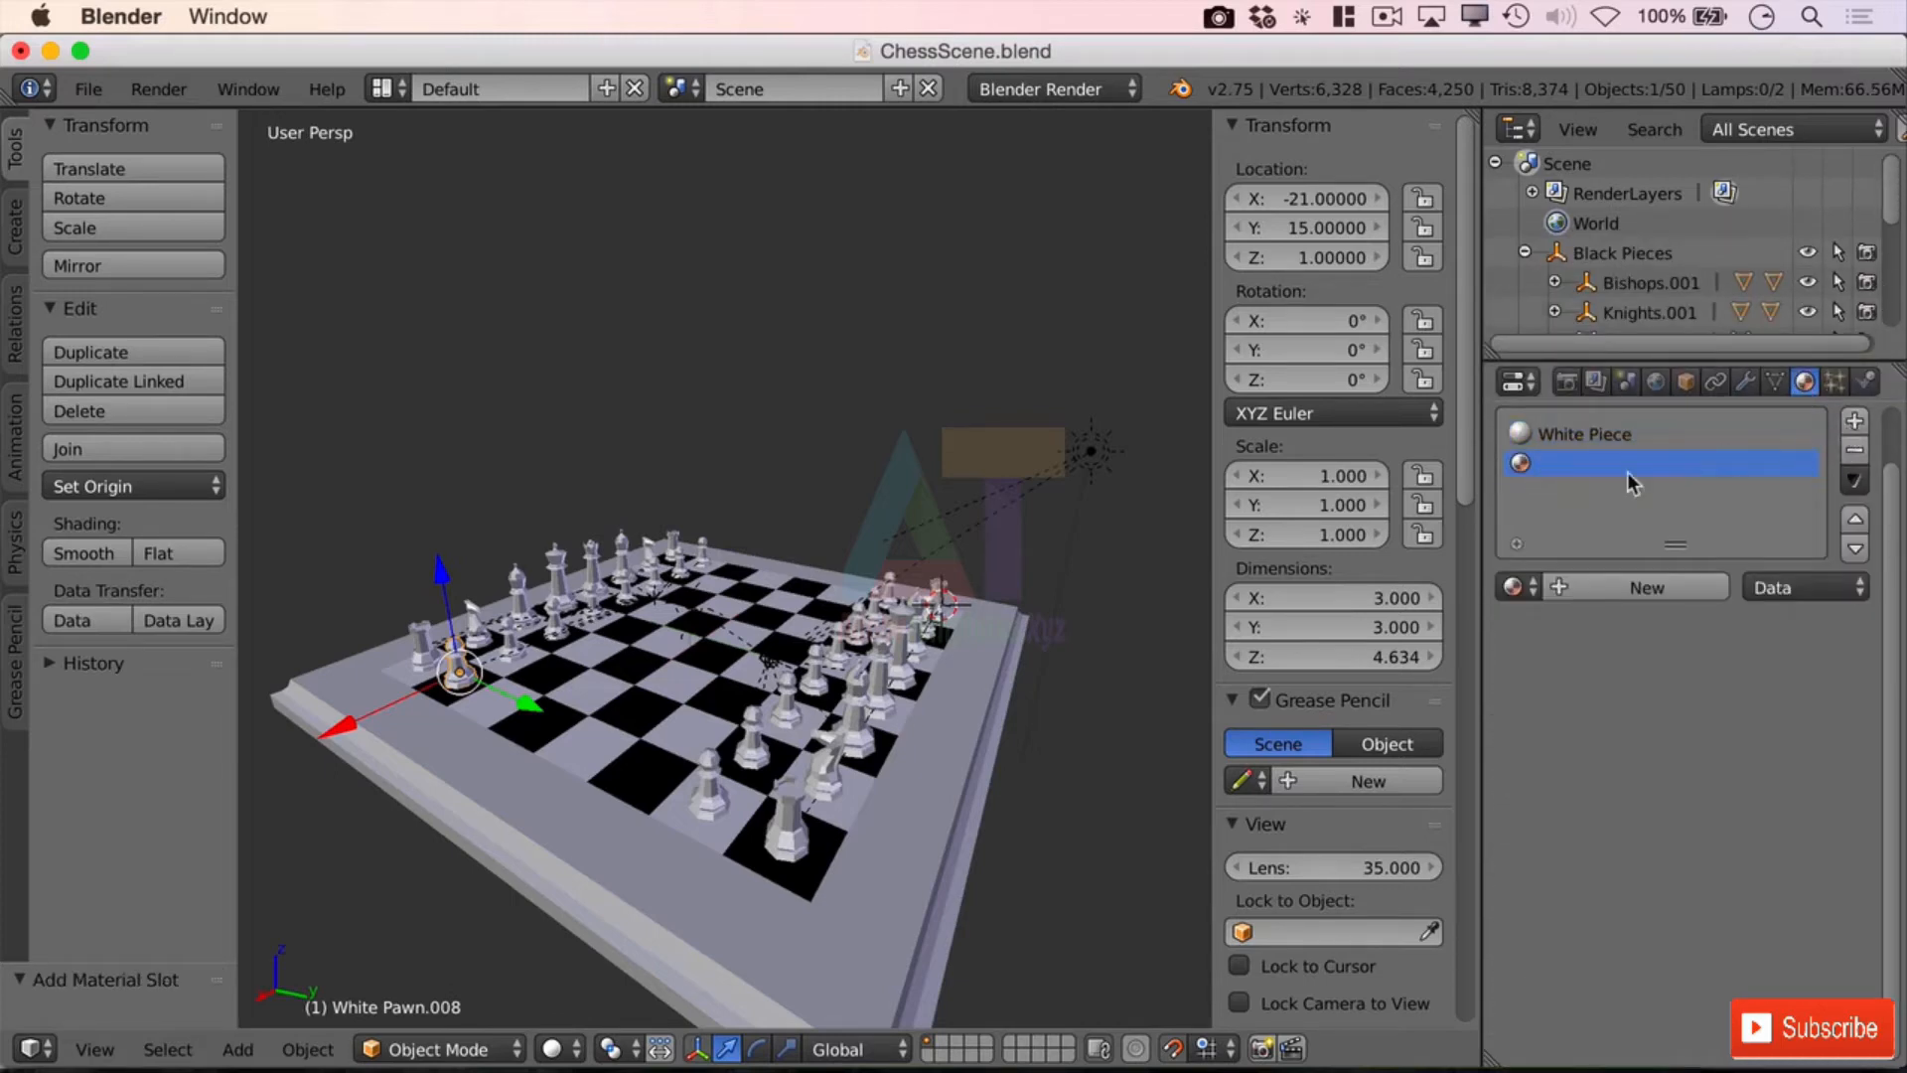
left_click(1576, 584)
left_click(1576, 586)
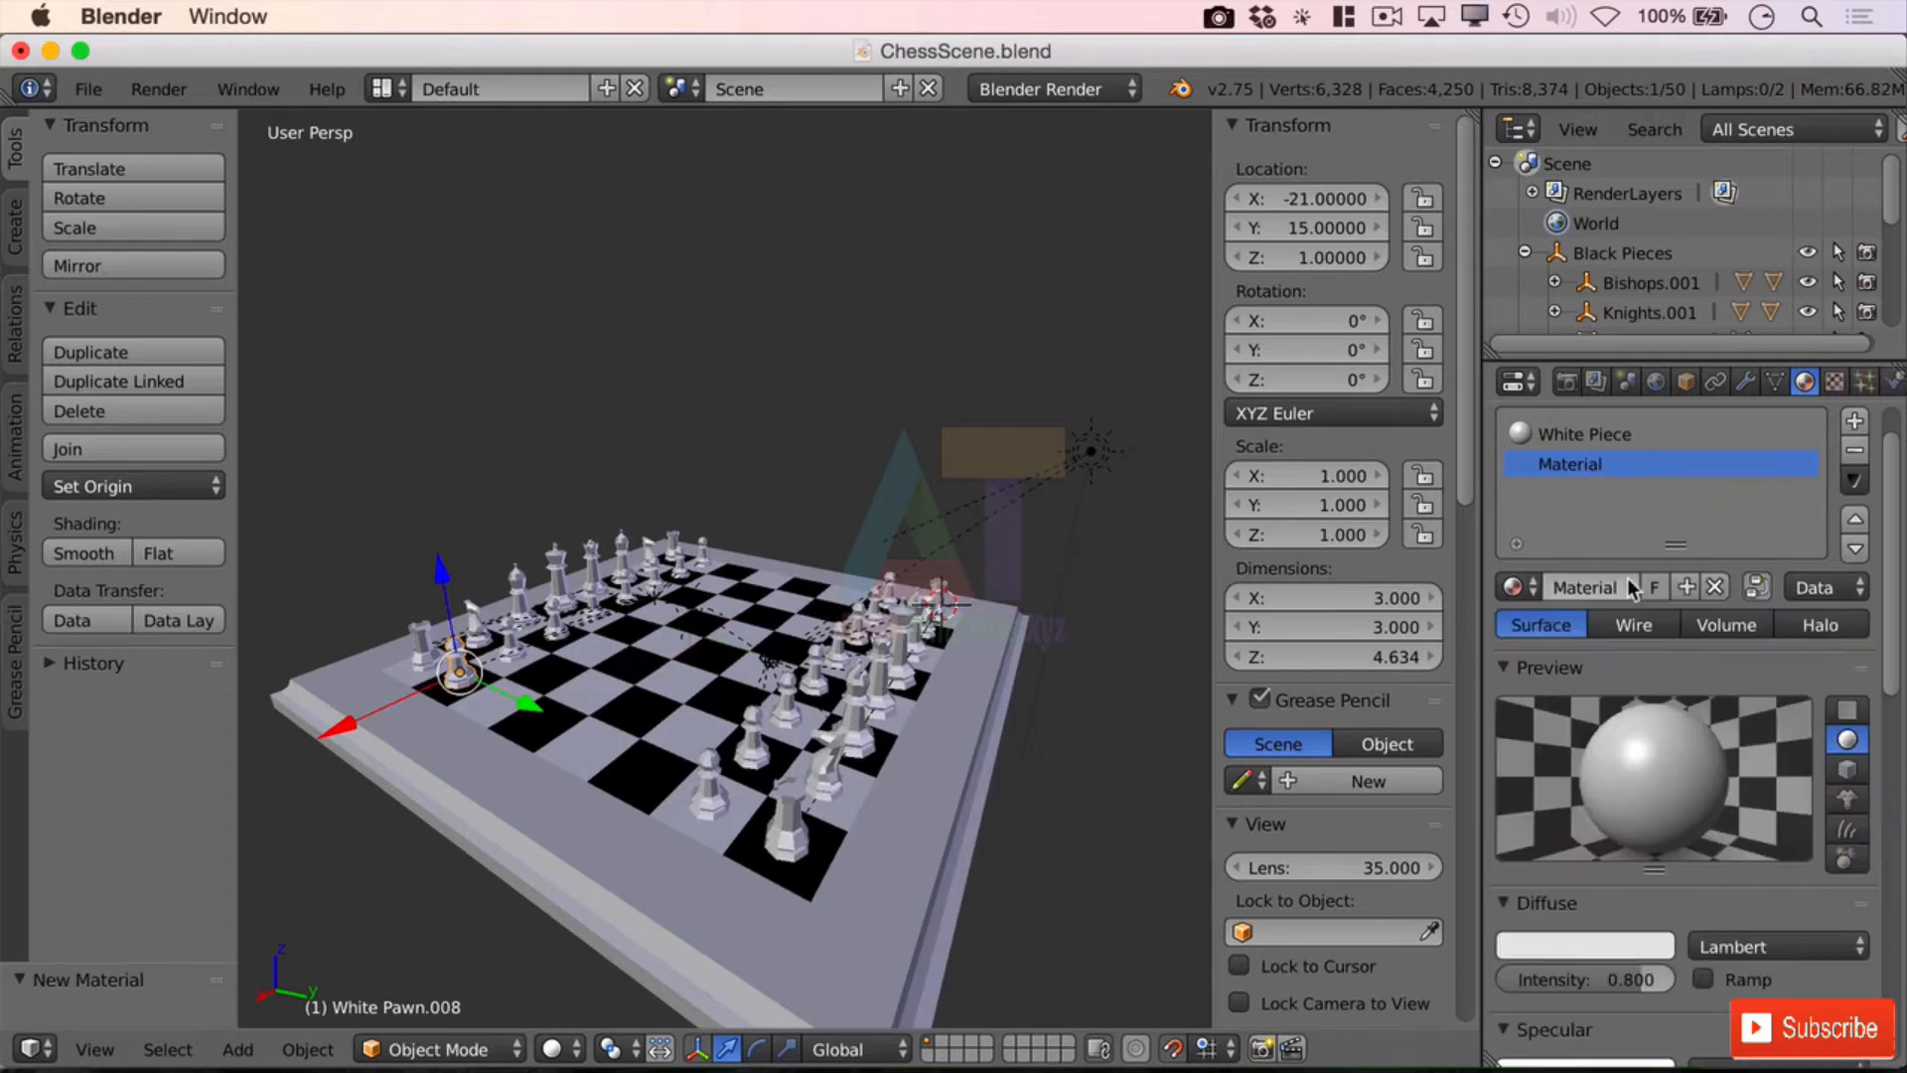
double_click(1604, 464)
type("Bl")
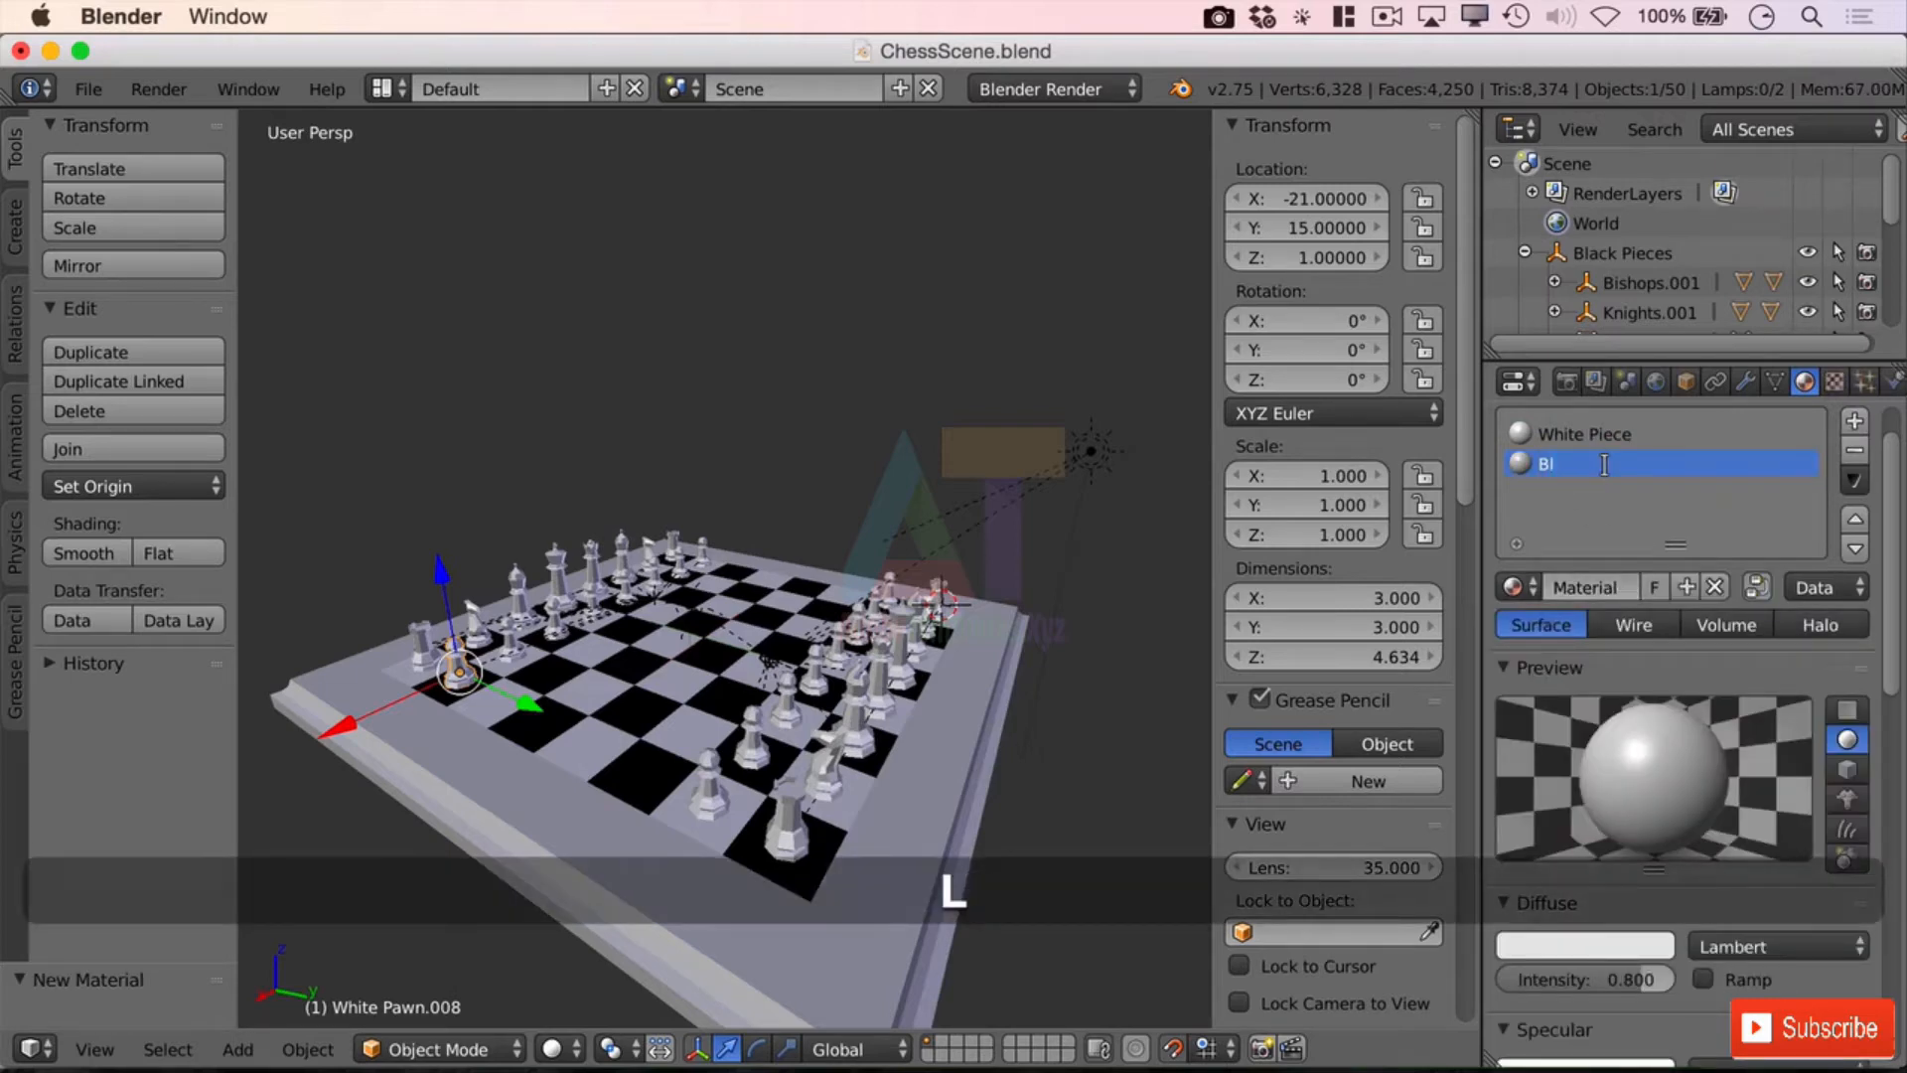
type("ack Pieces")
key("Return")
Step: Give the Black Pieces material a near-black diffuse colour and set its specular and diffuse intensities to 1.000
scroll(1692, 770, "down", 3)
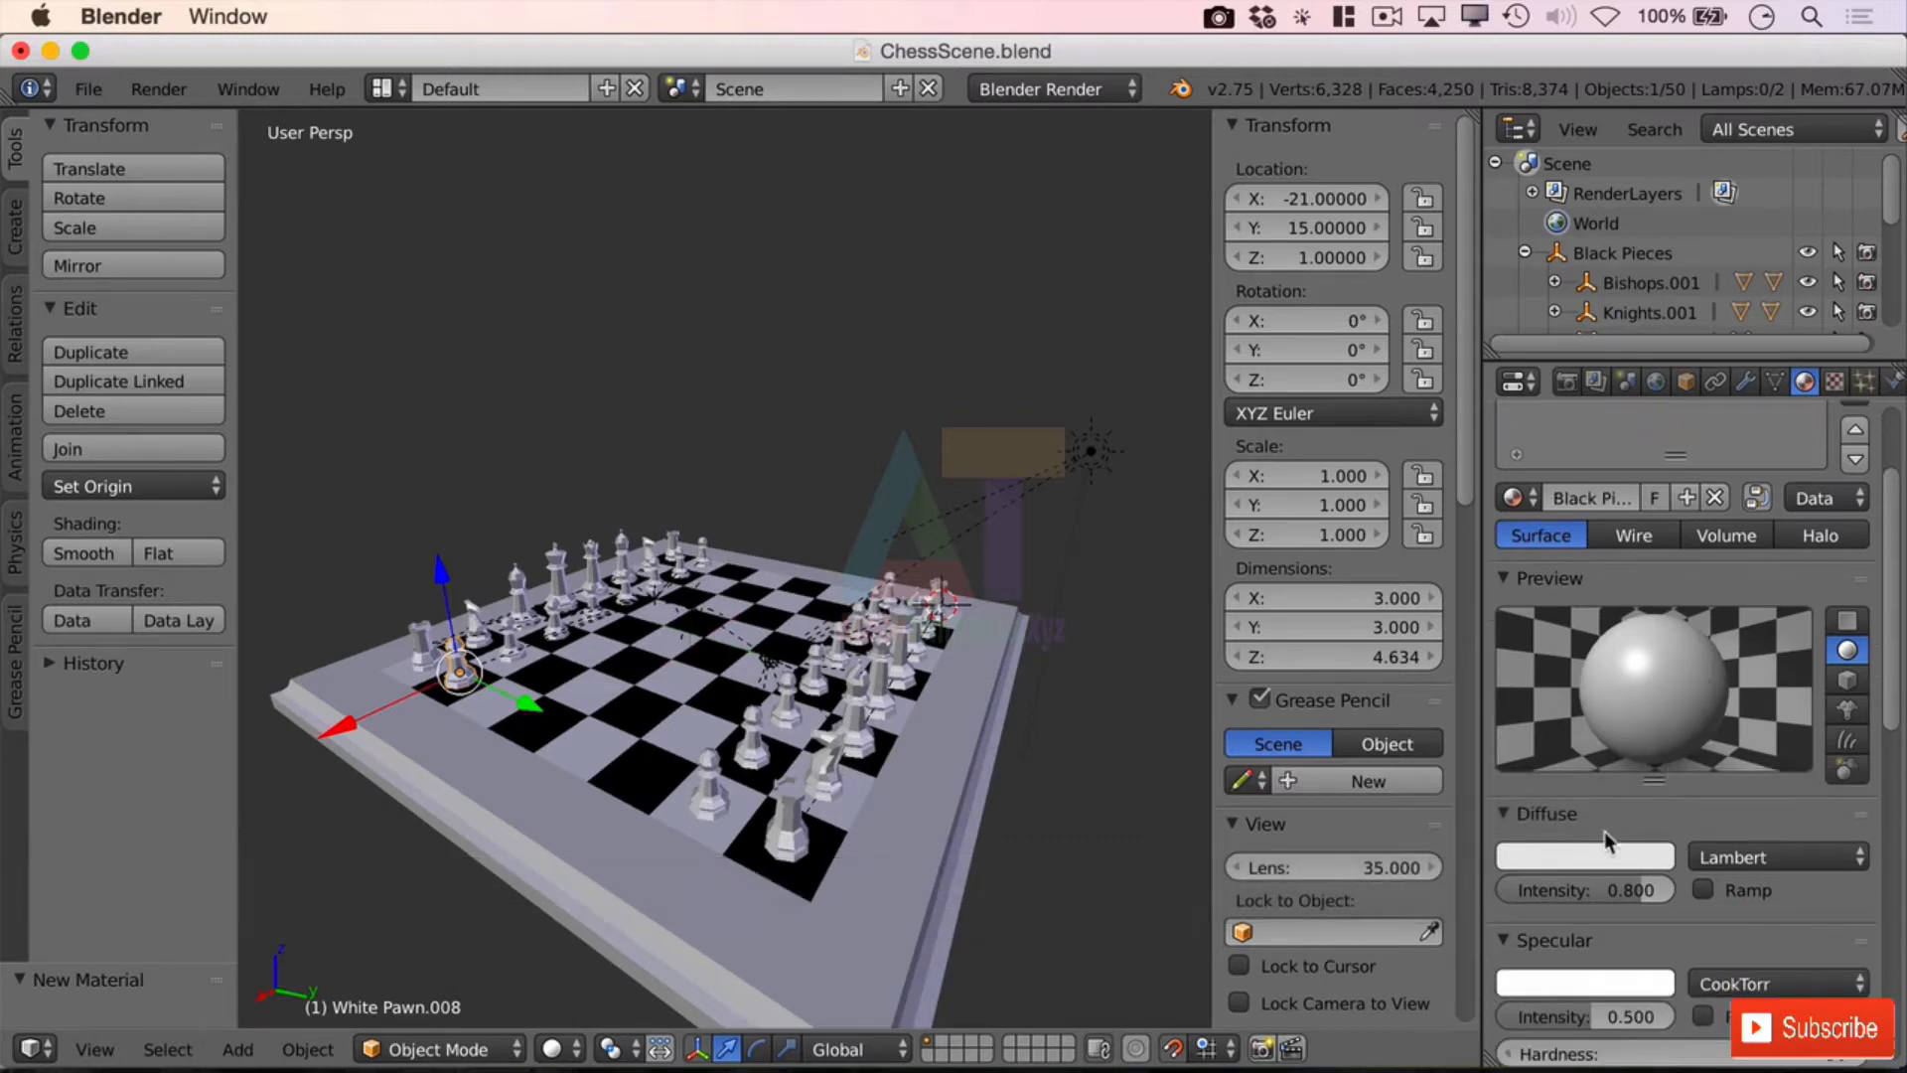
left_click(1608, 856)
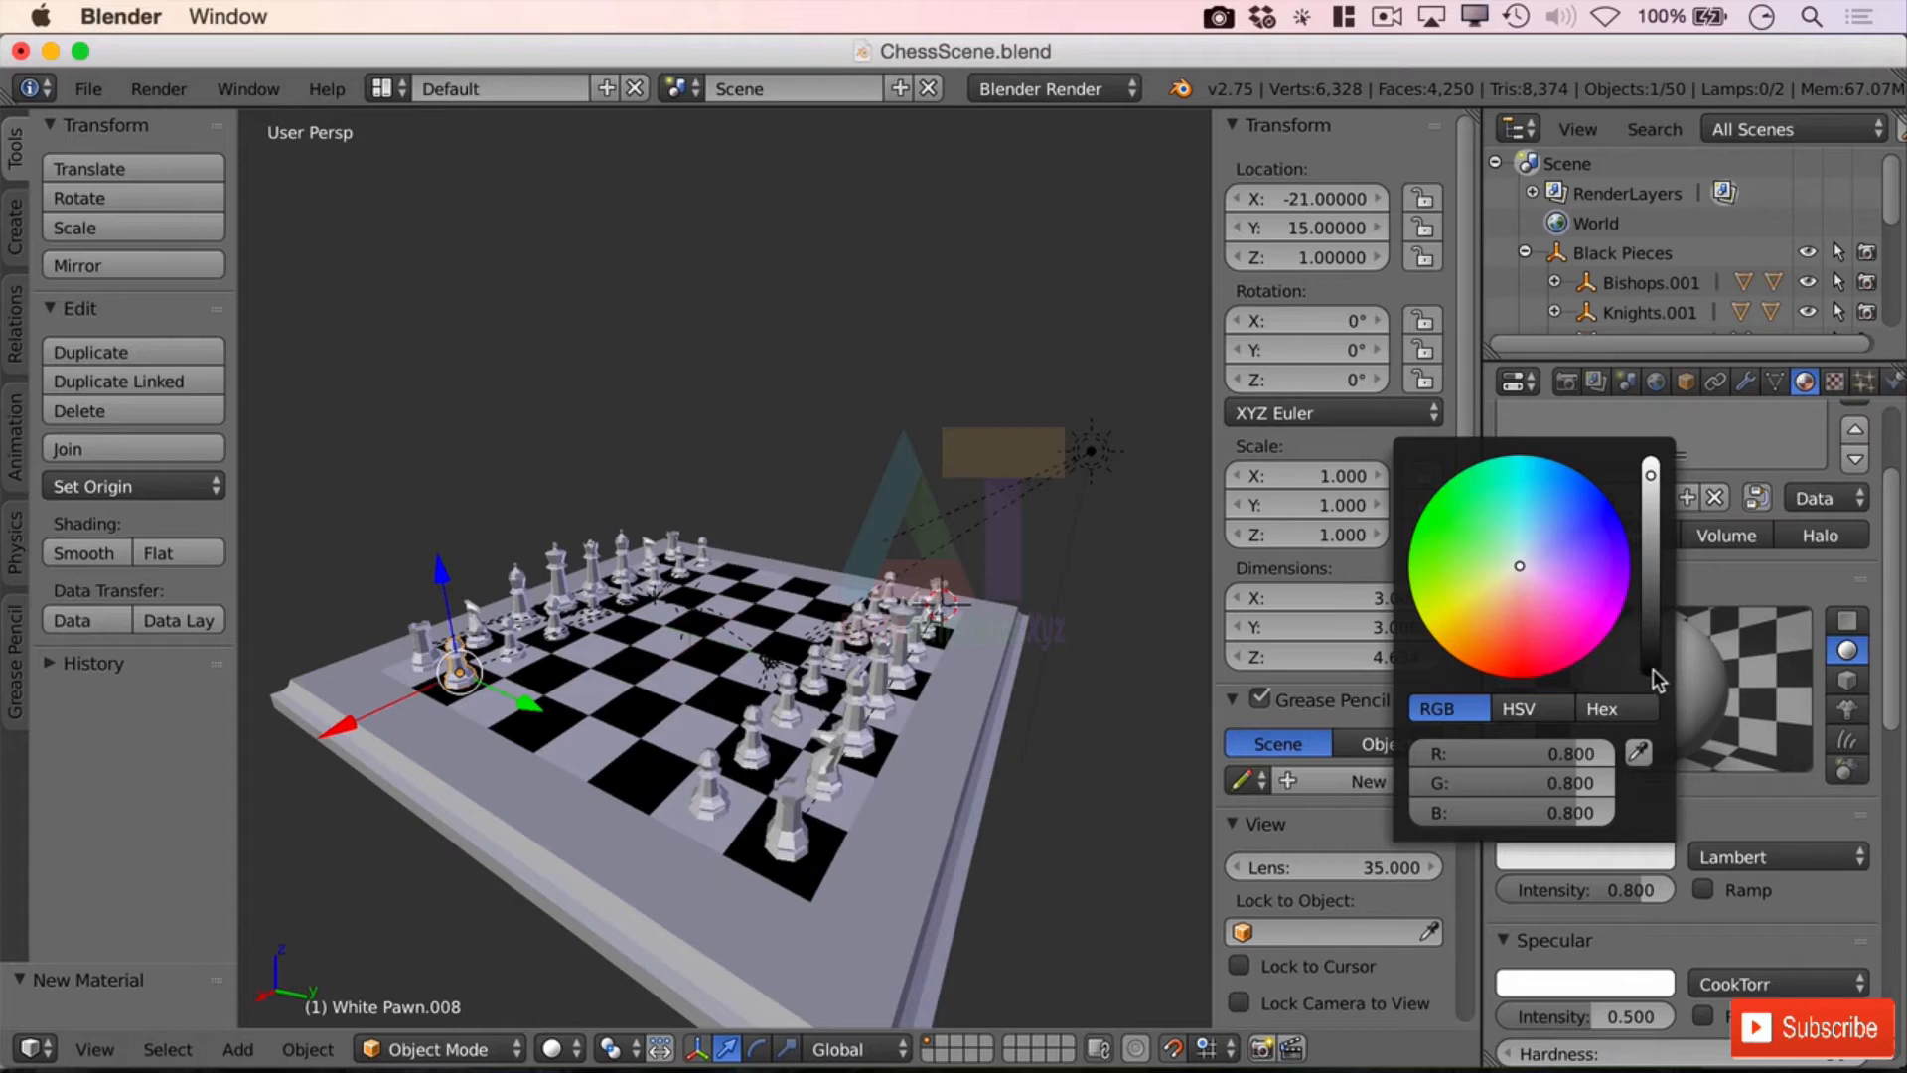
left_click_drag(1649, 674, 1653, 662)
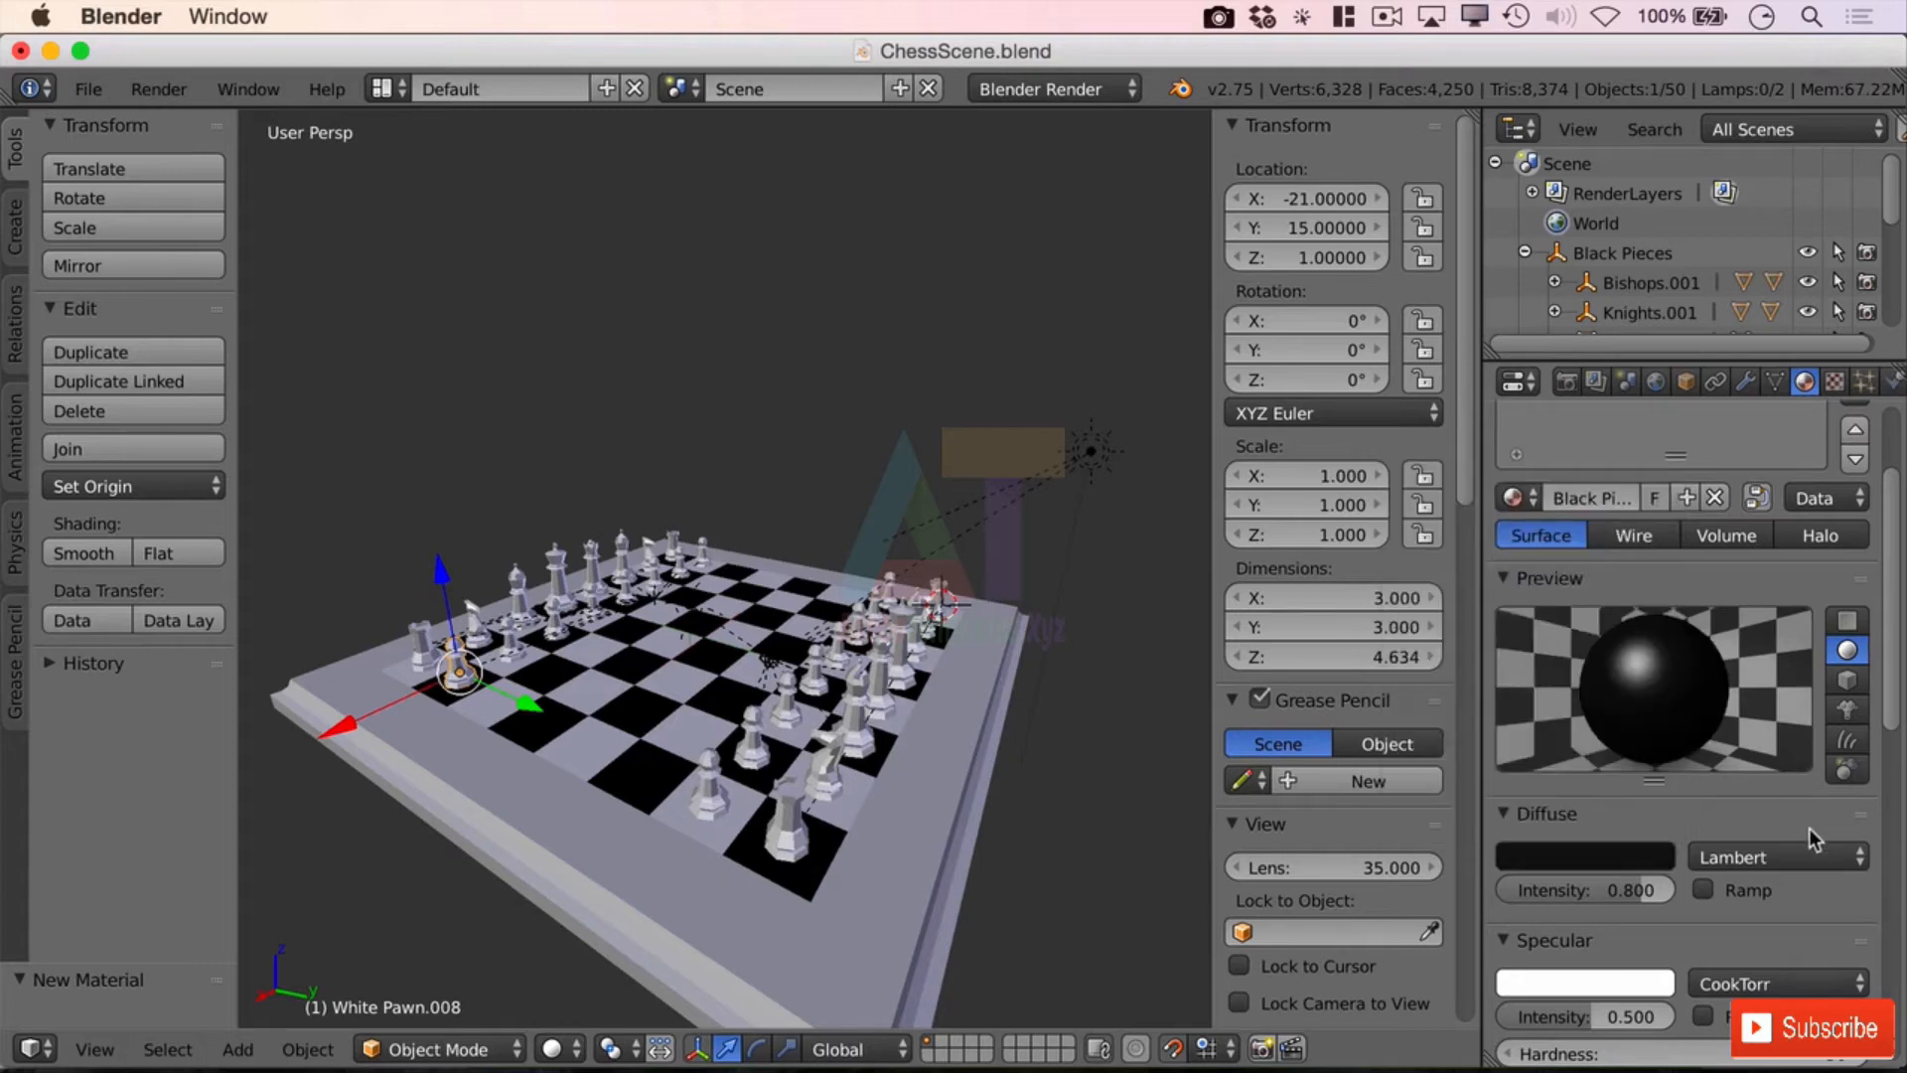
mouse_move(1595, 1009)
left_mouse_down()
mouse_move(1620, 1010)
mouse_move(1599, 1028)
left_mouse_up()
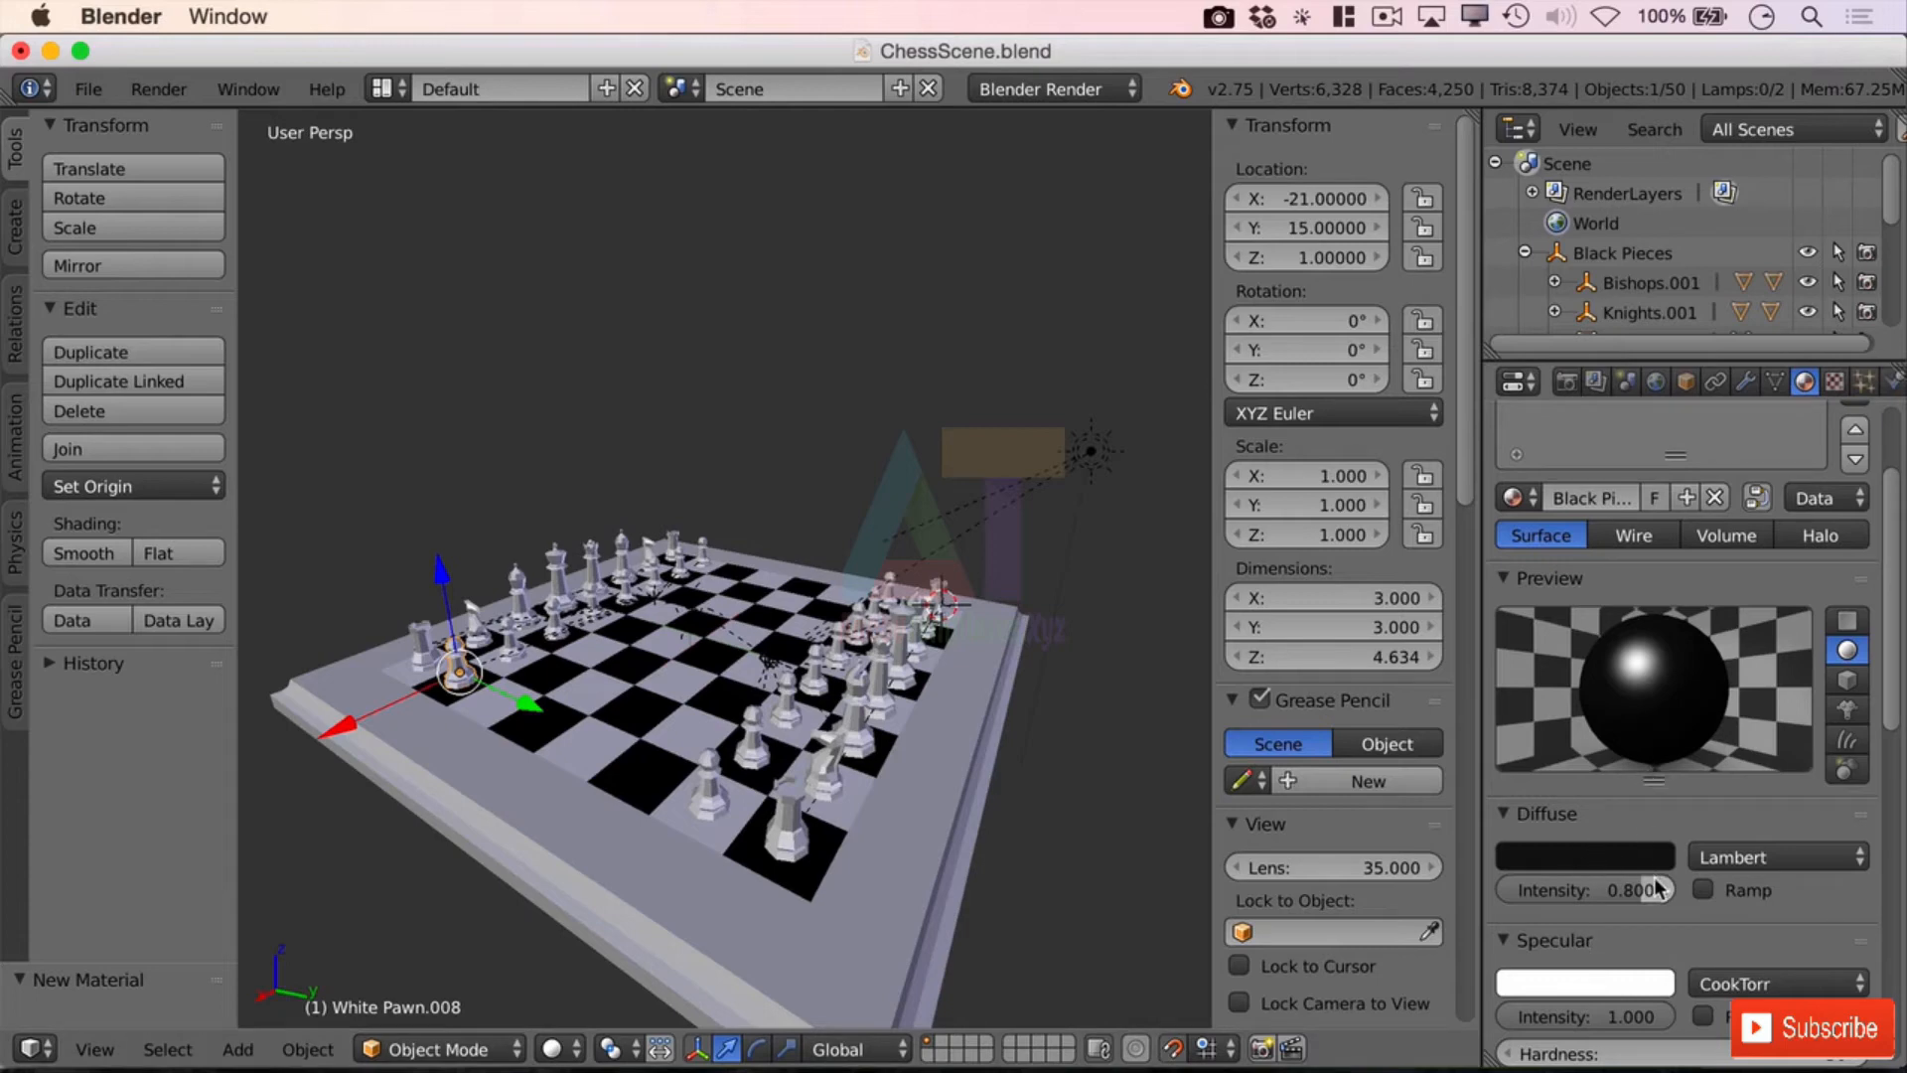
left_click_drag(1651, 884, 1686, 887)
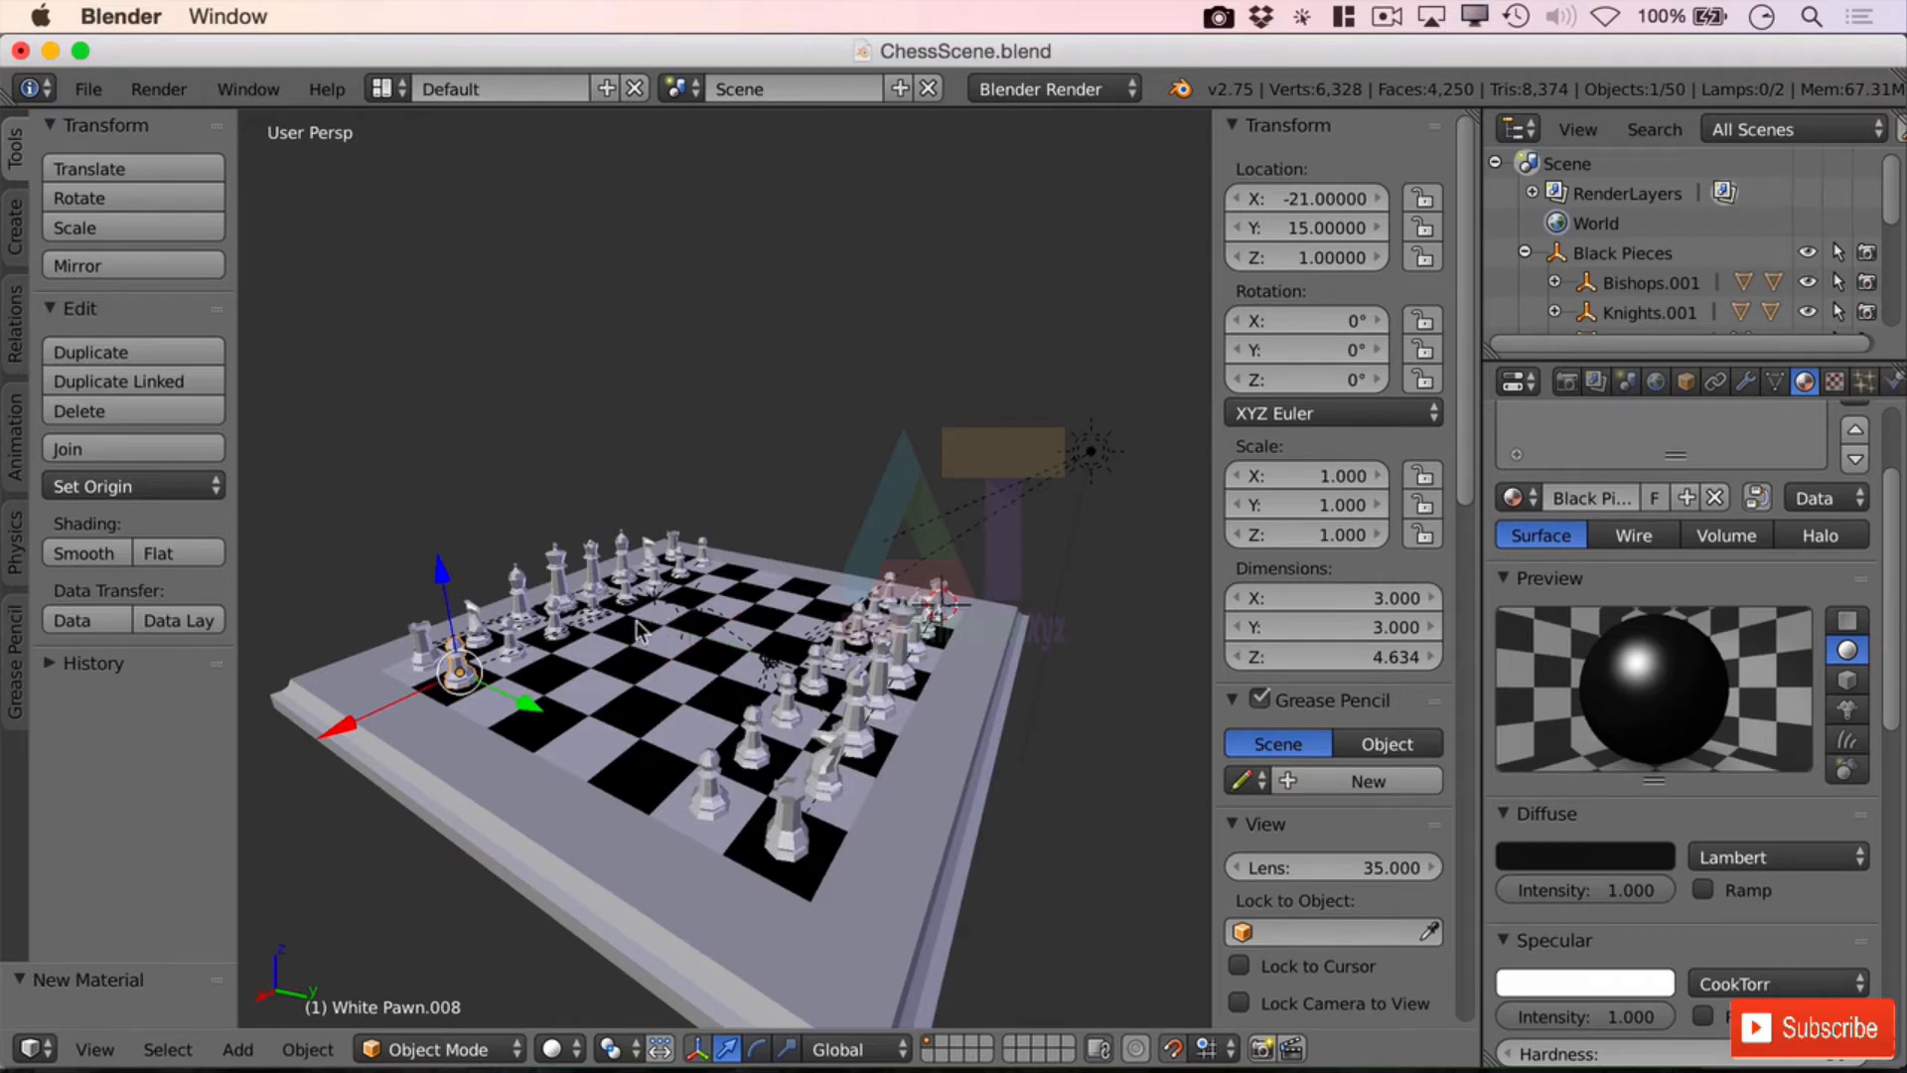
scroll(1757, 605, "up", 5)
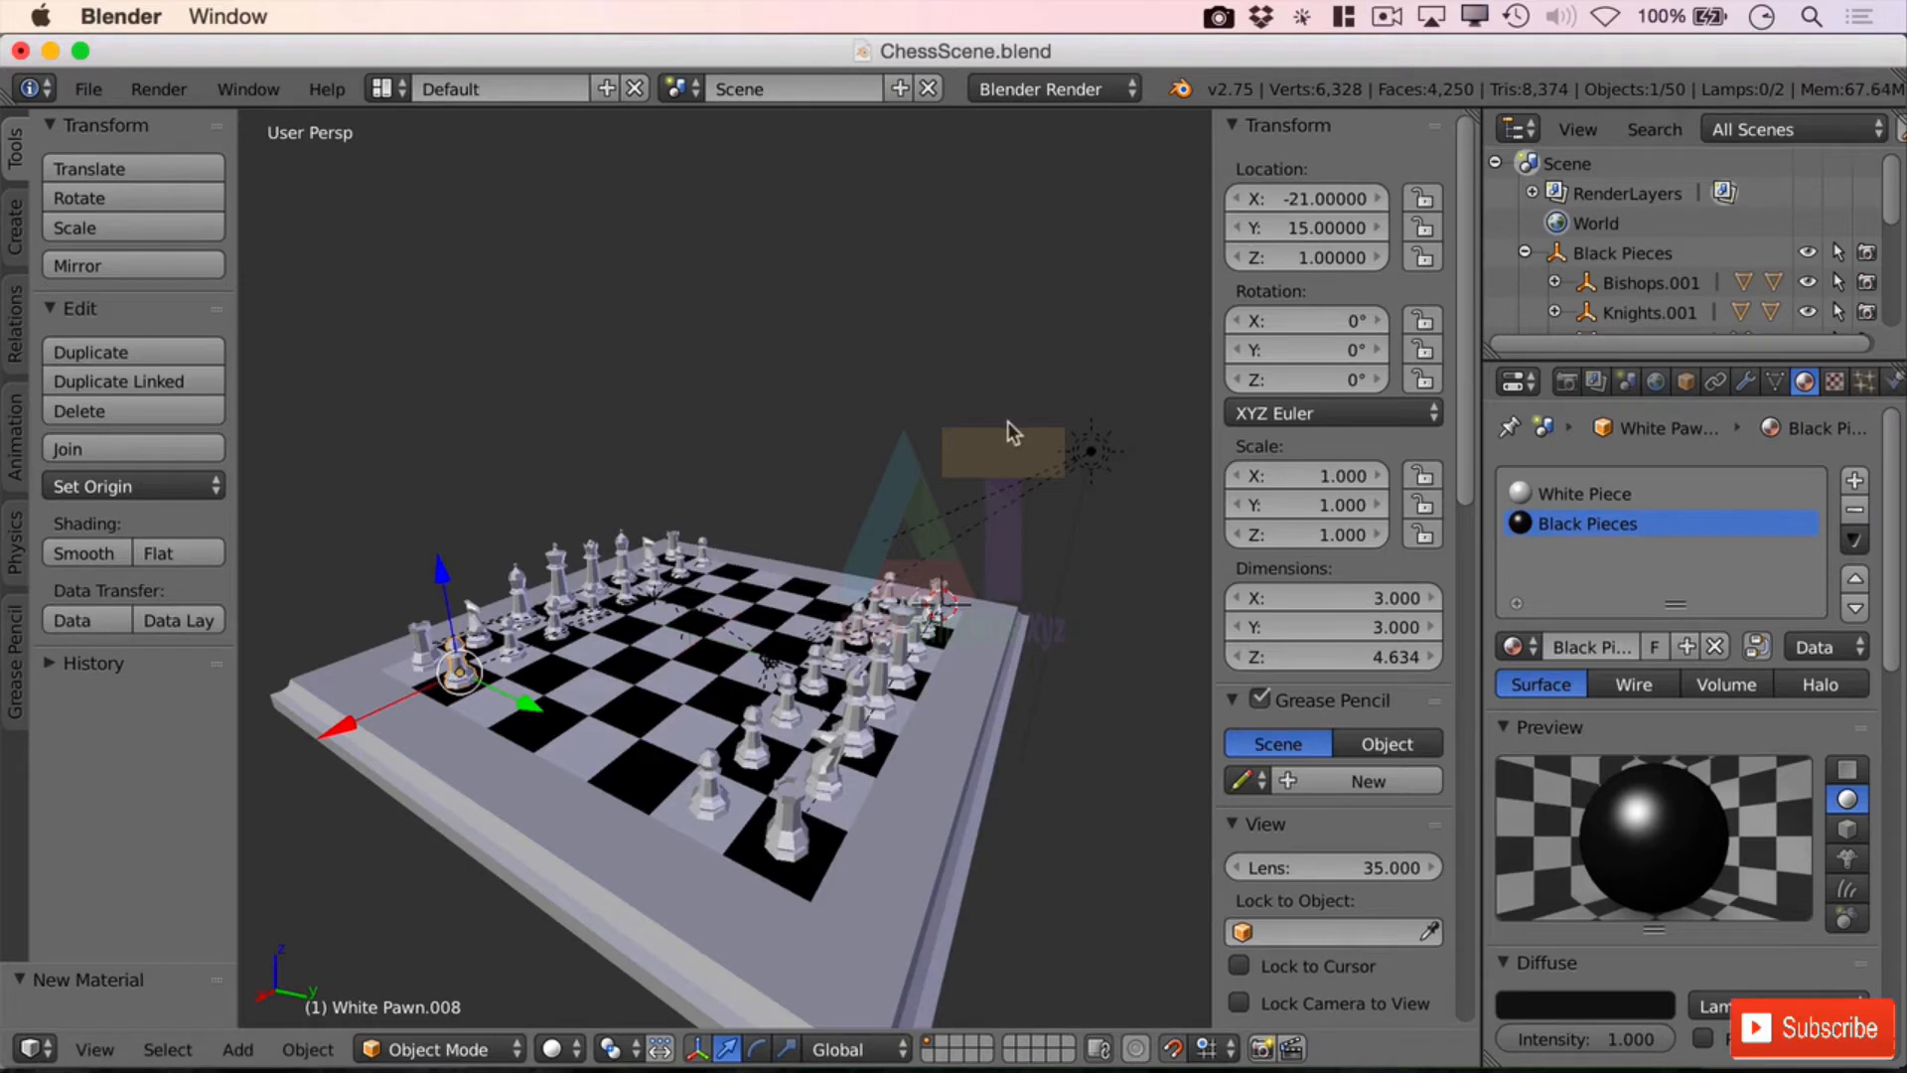
right_click(410, 645)
key("g")
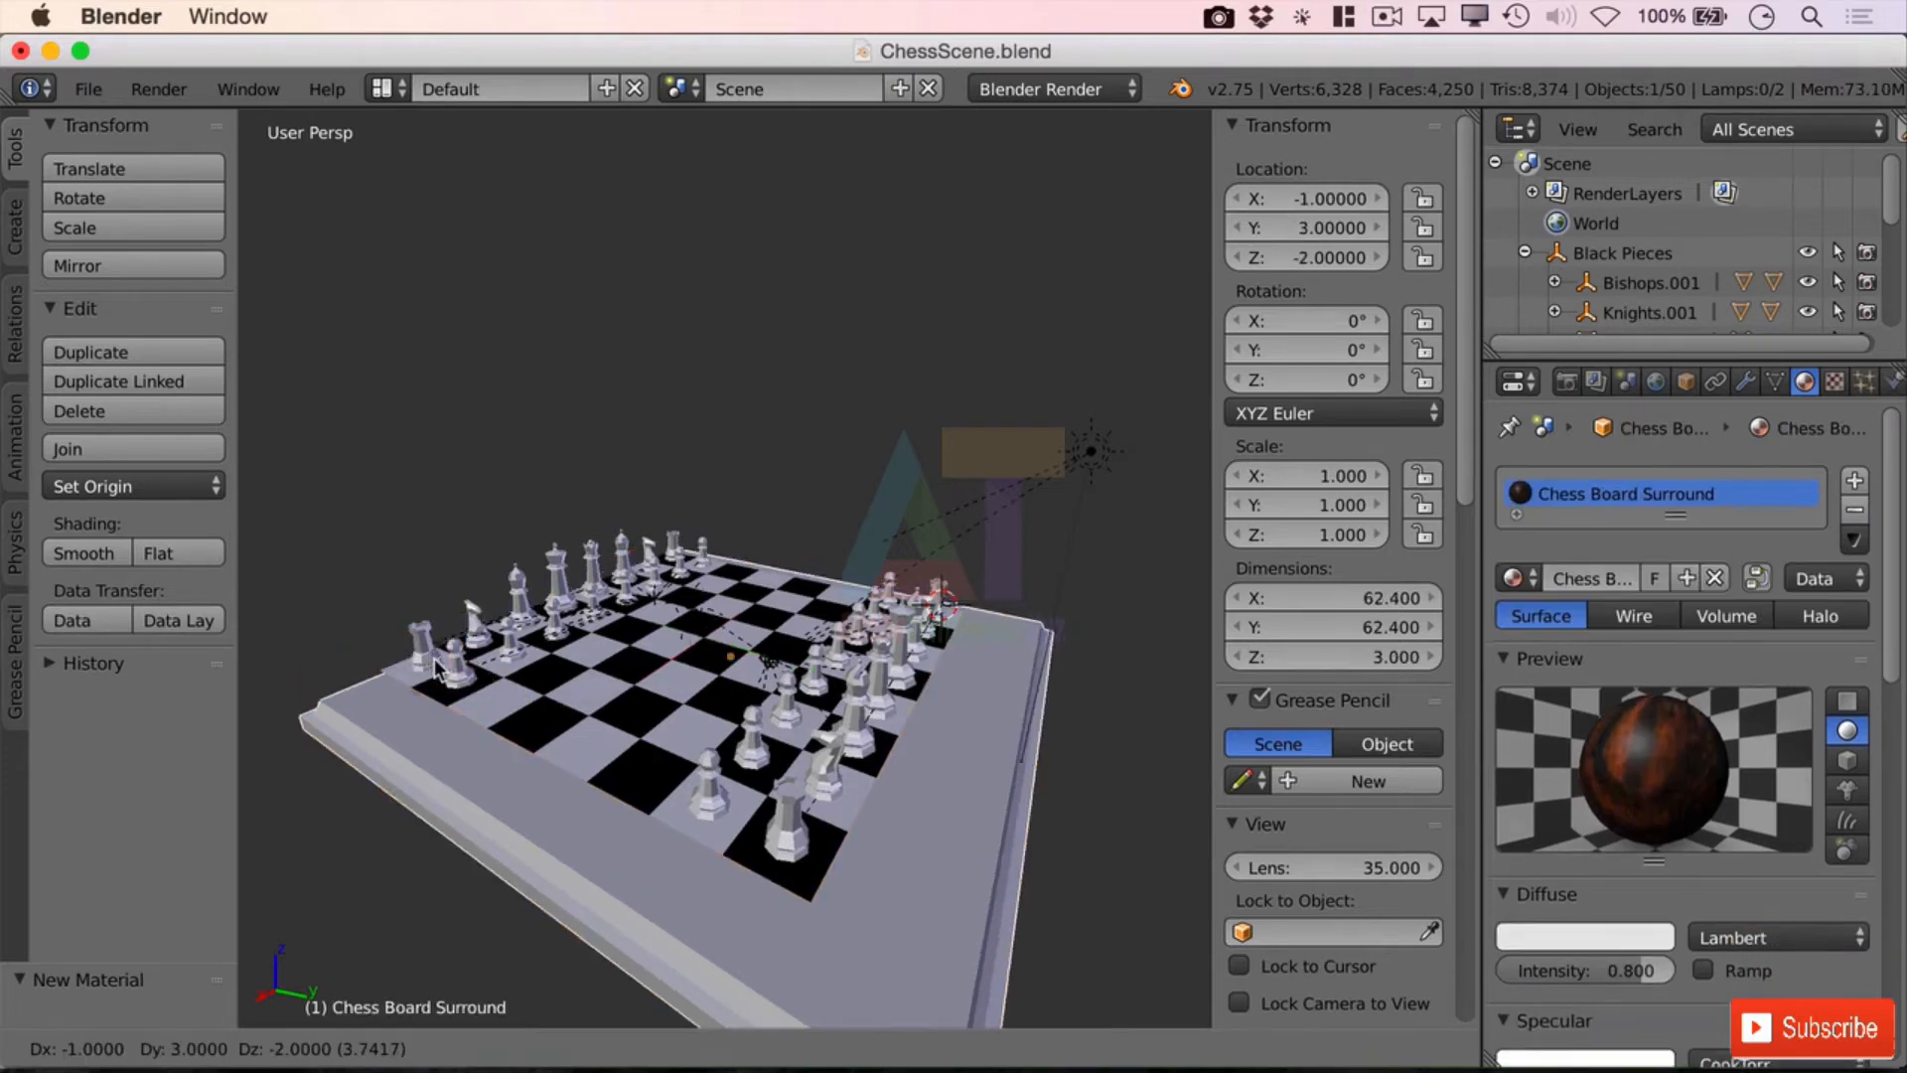
right_click(434, 660)
right_click(455, 670)
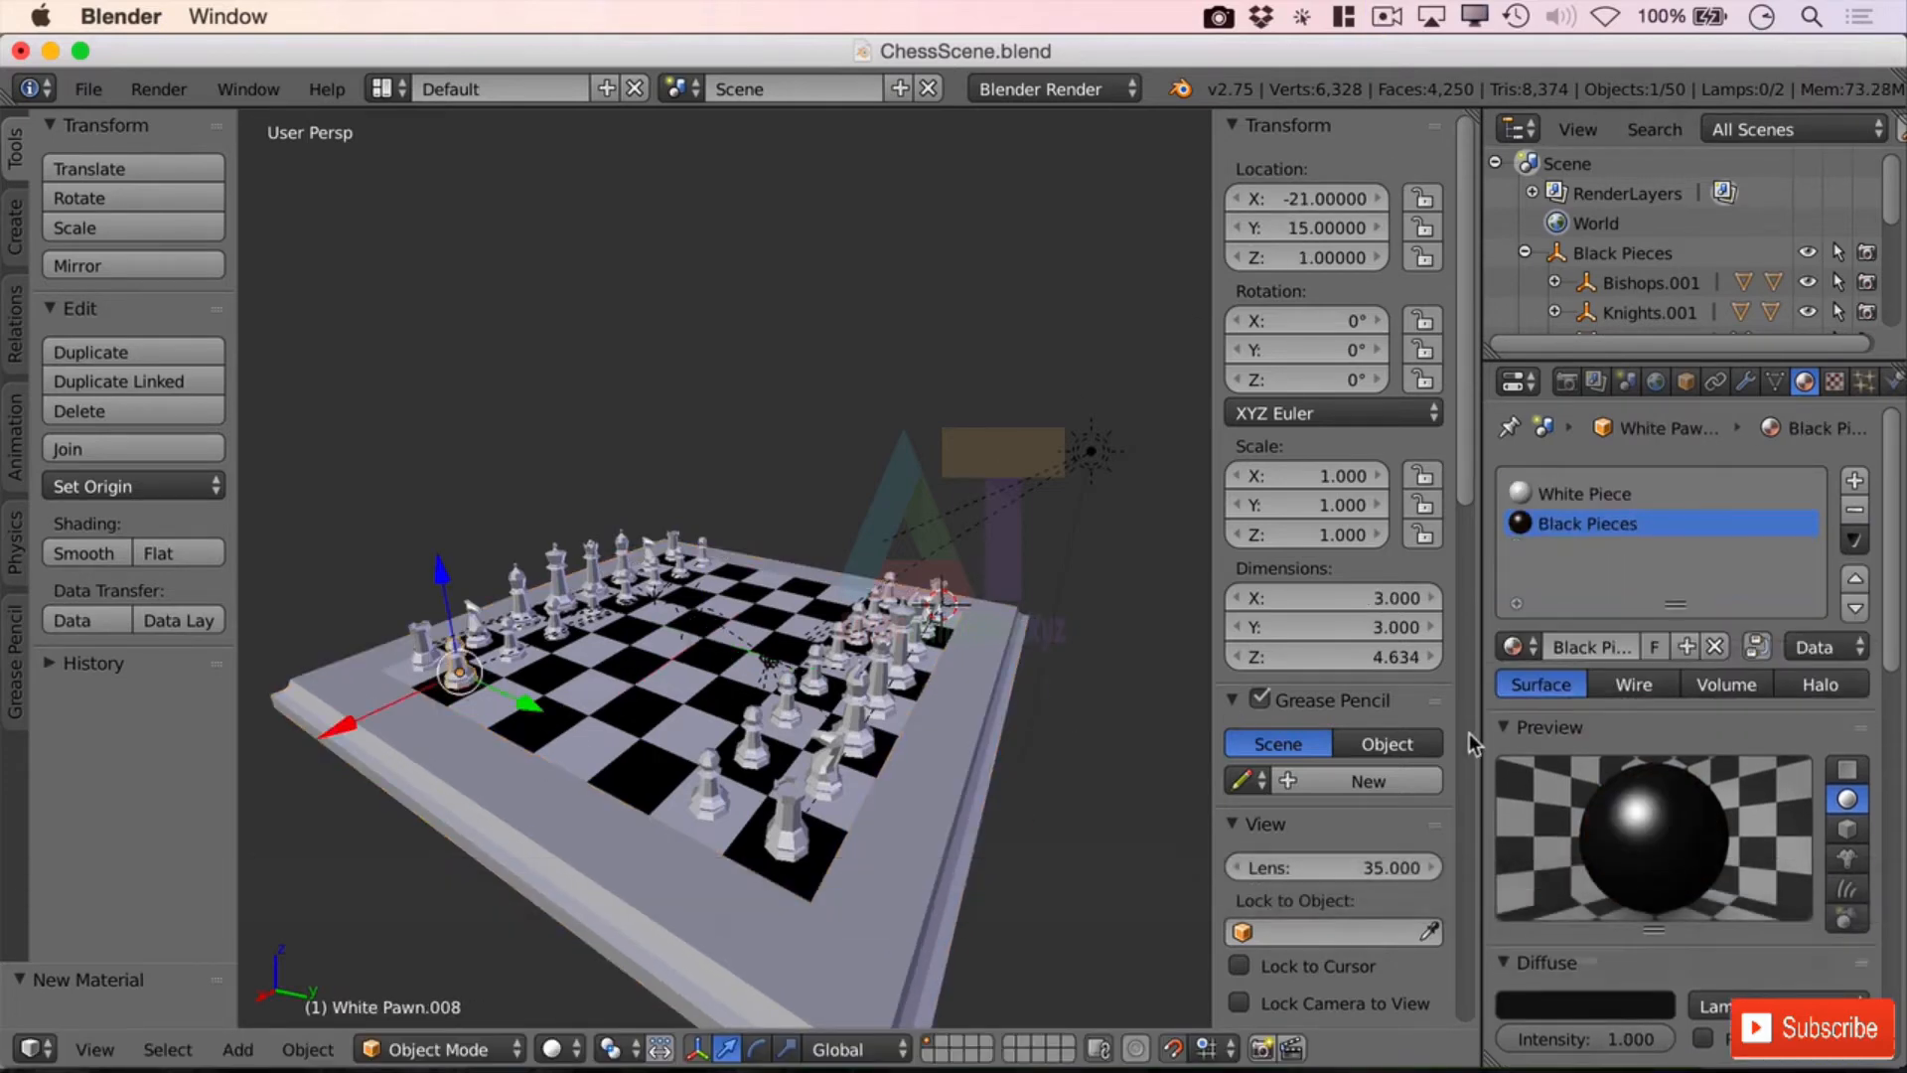
right_click(413, 654)
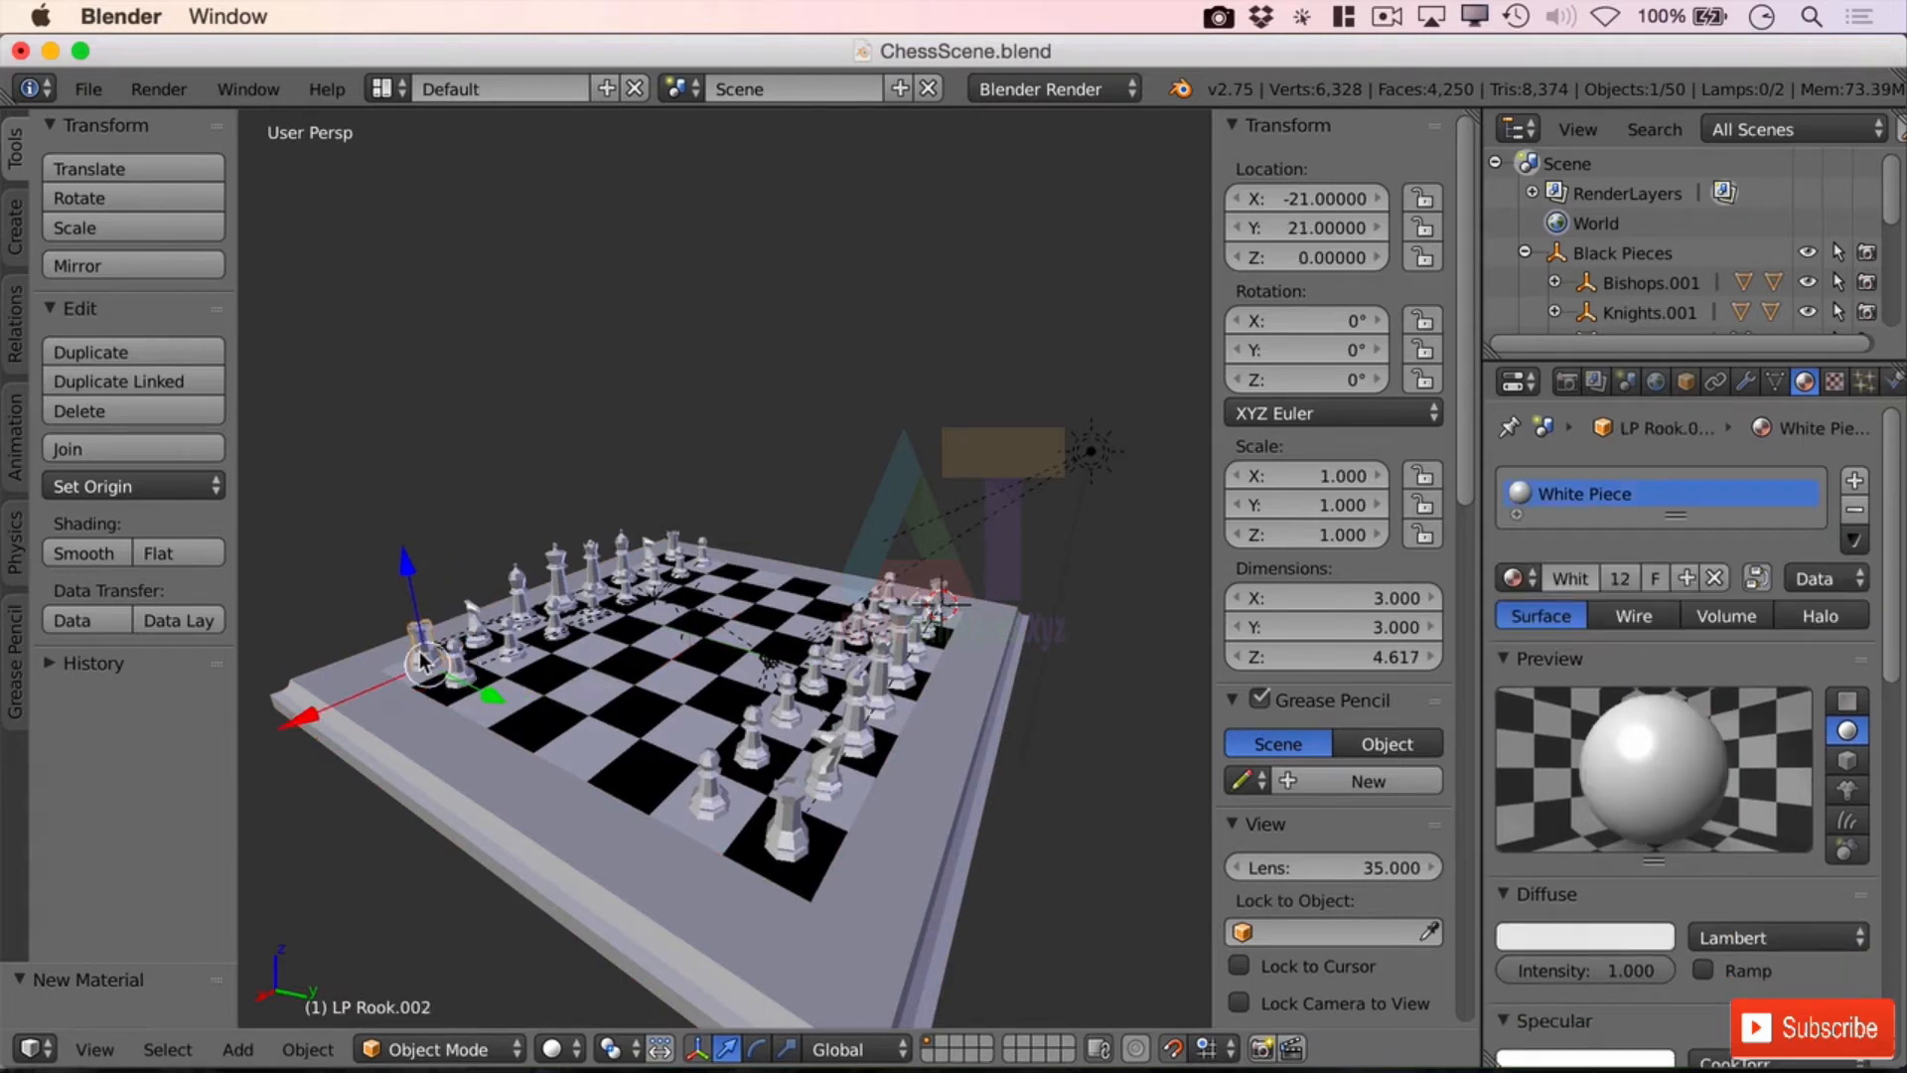
Step: Remove the White Piece material slot from the duplicated pawn, leaving only Black Pieces
right_click(457, 674)
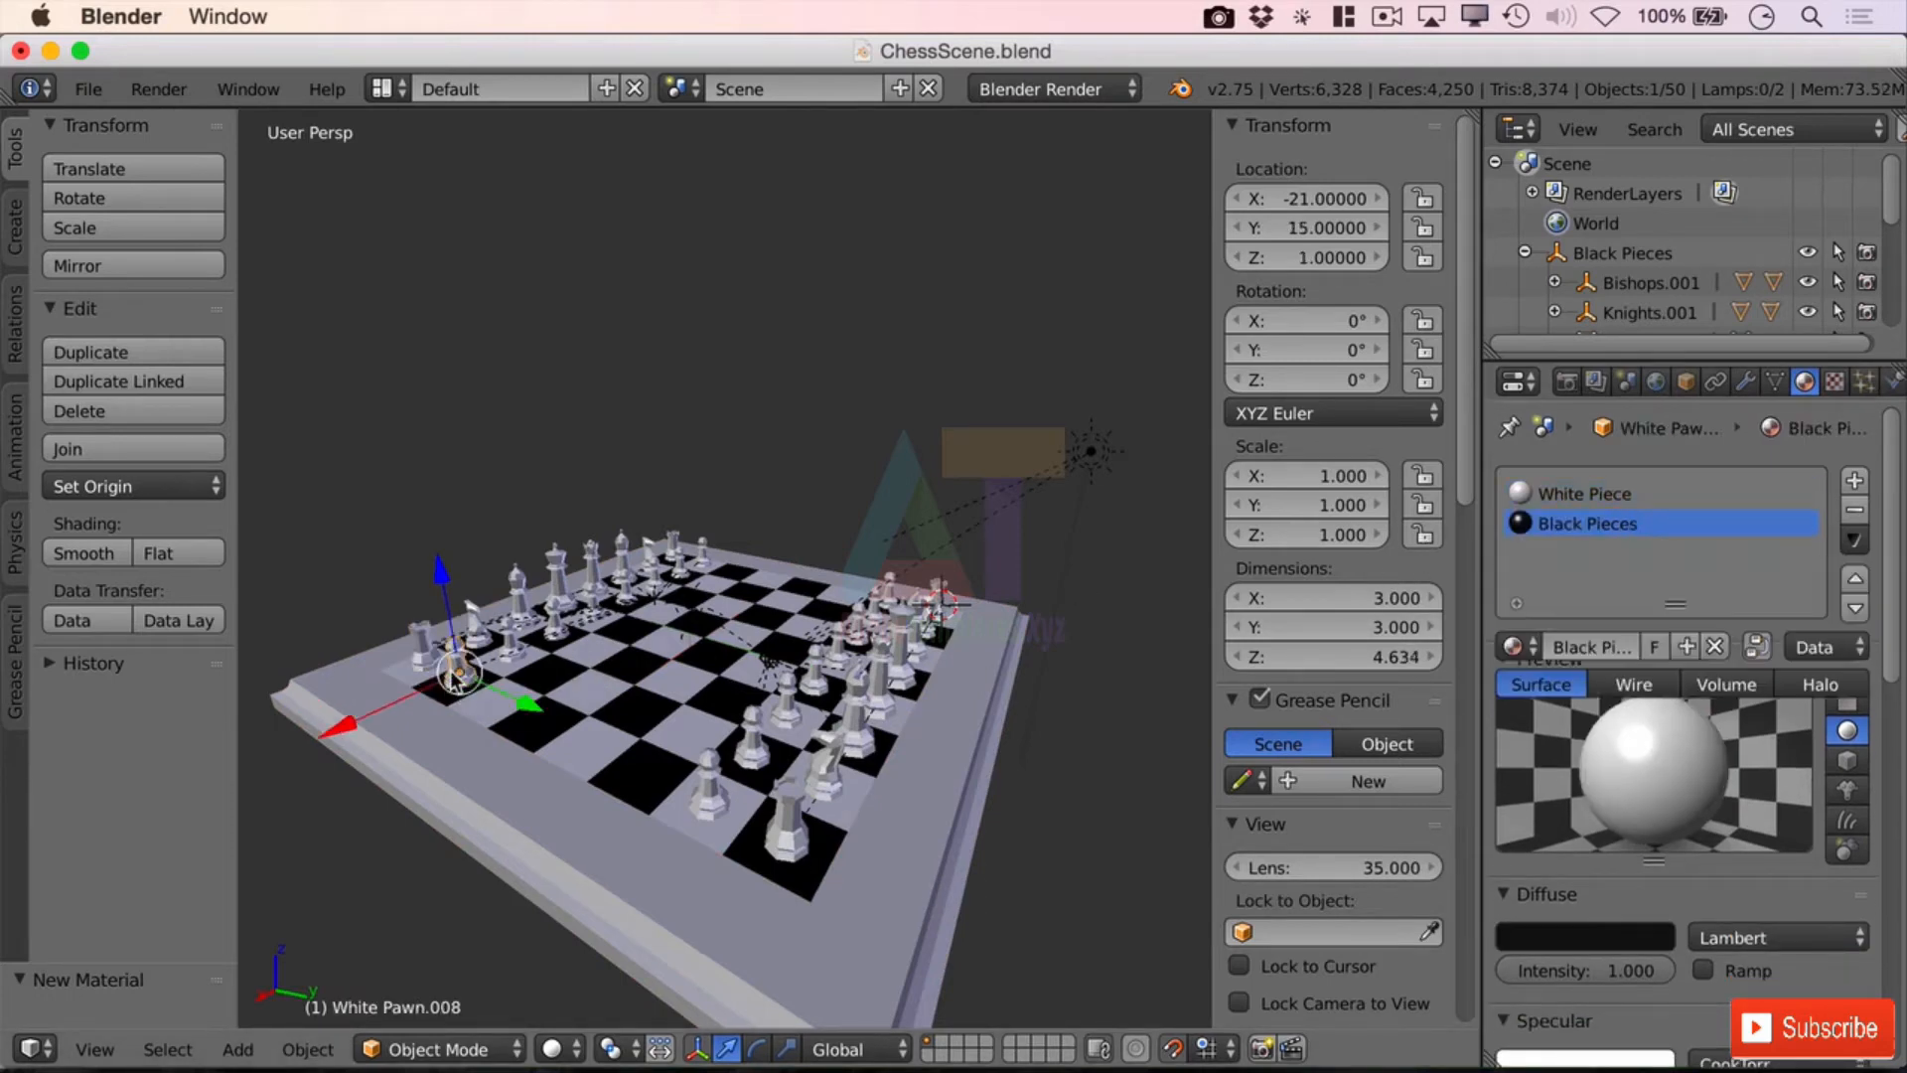
left_click(1619, 491)
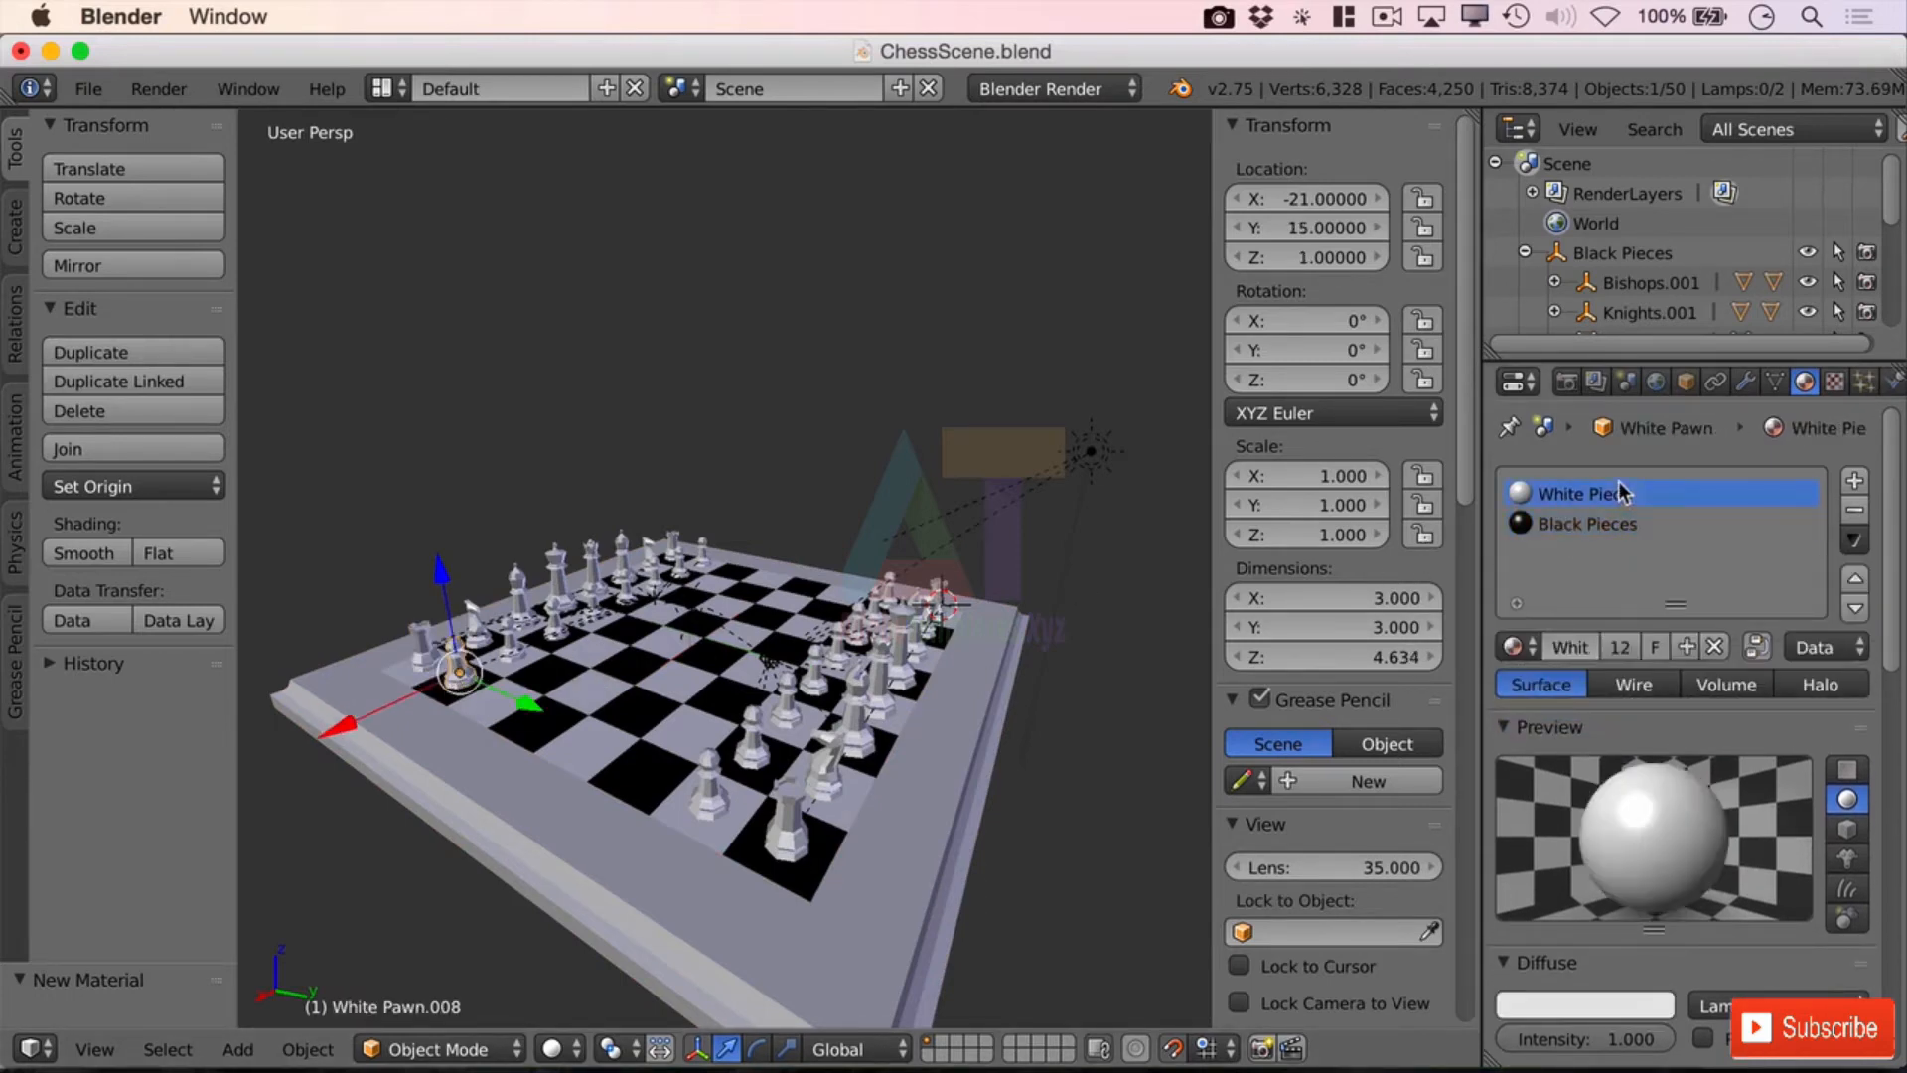
left_click(1853, 509)
Step: Replace the White Piece material on the duplicated corner rook with the existing Black Pieces material
right_click(413, 658)
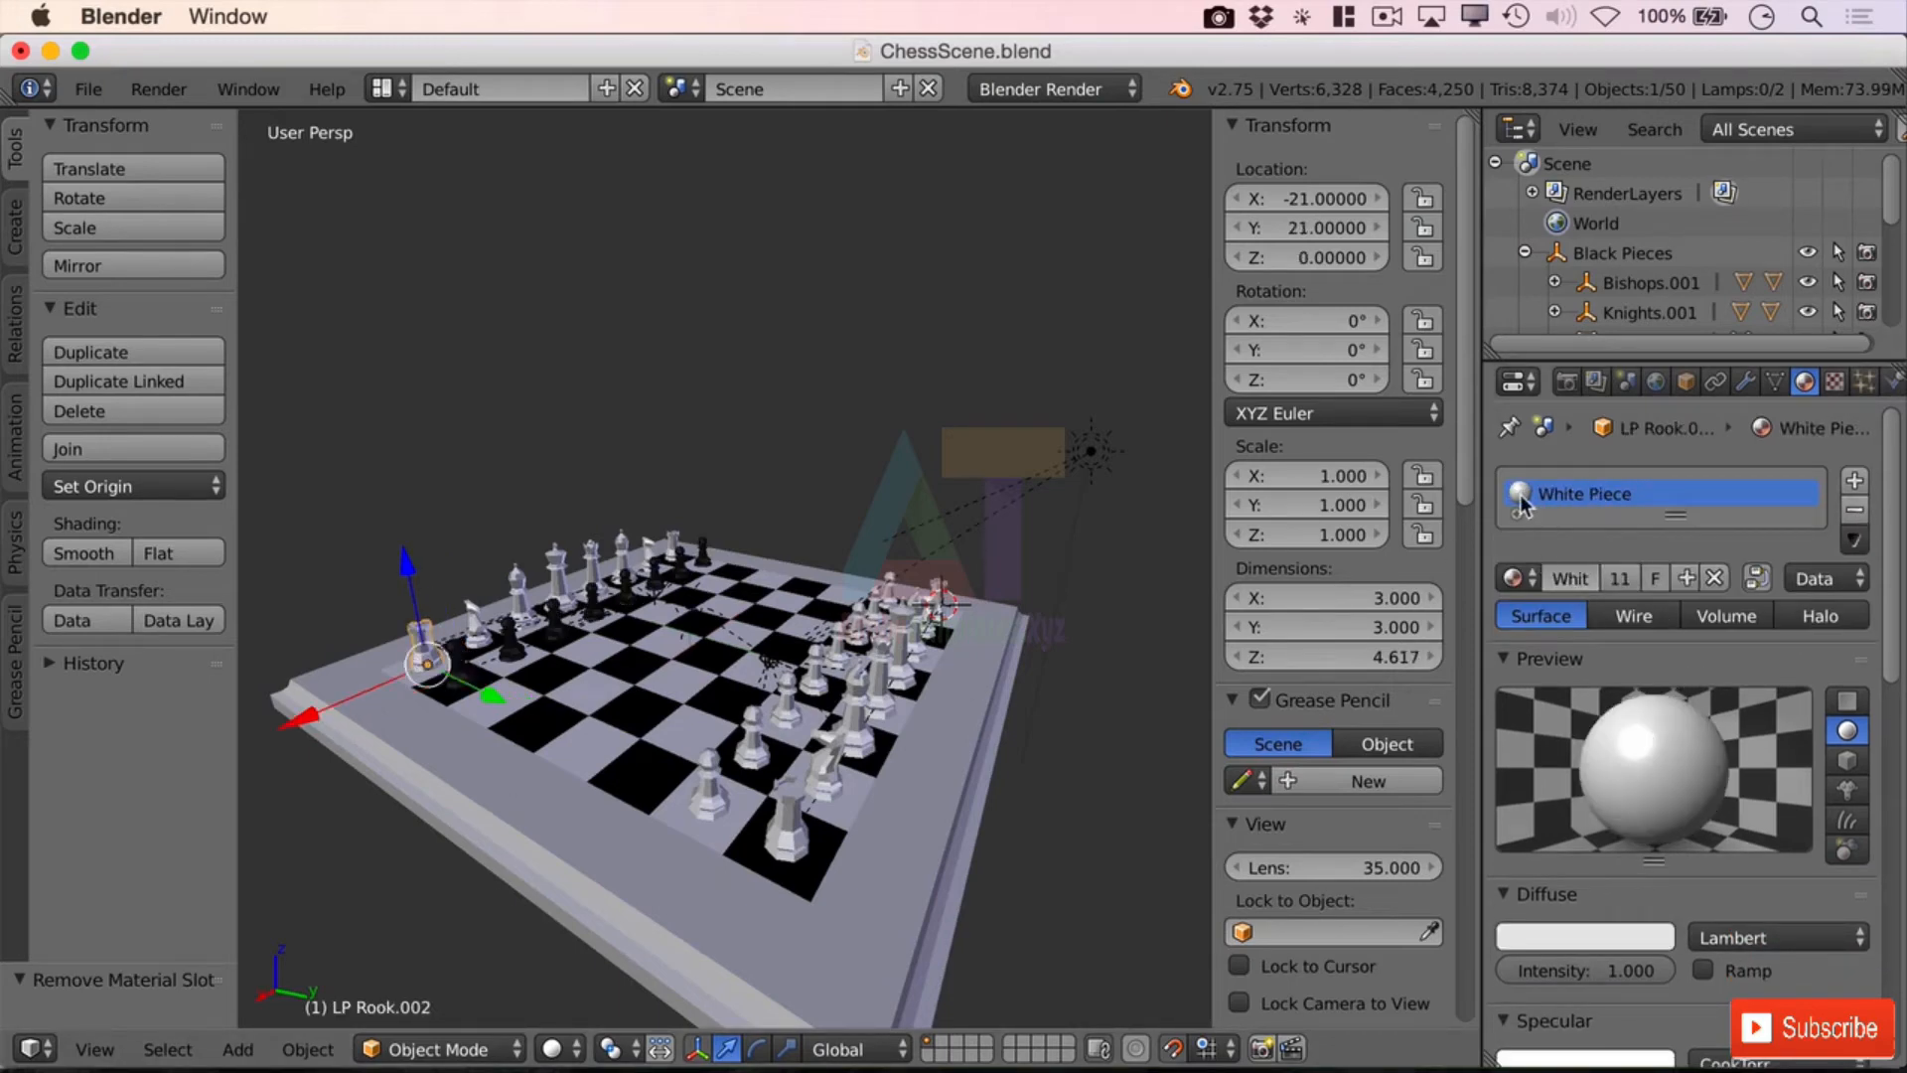
left_click(1853, 510)
left_click(1512, 577)
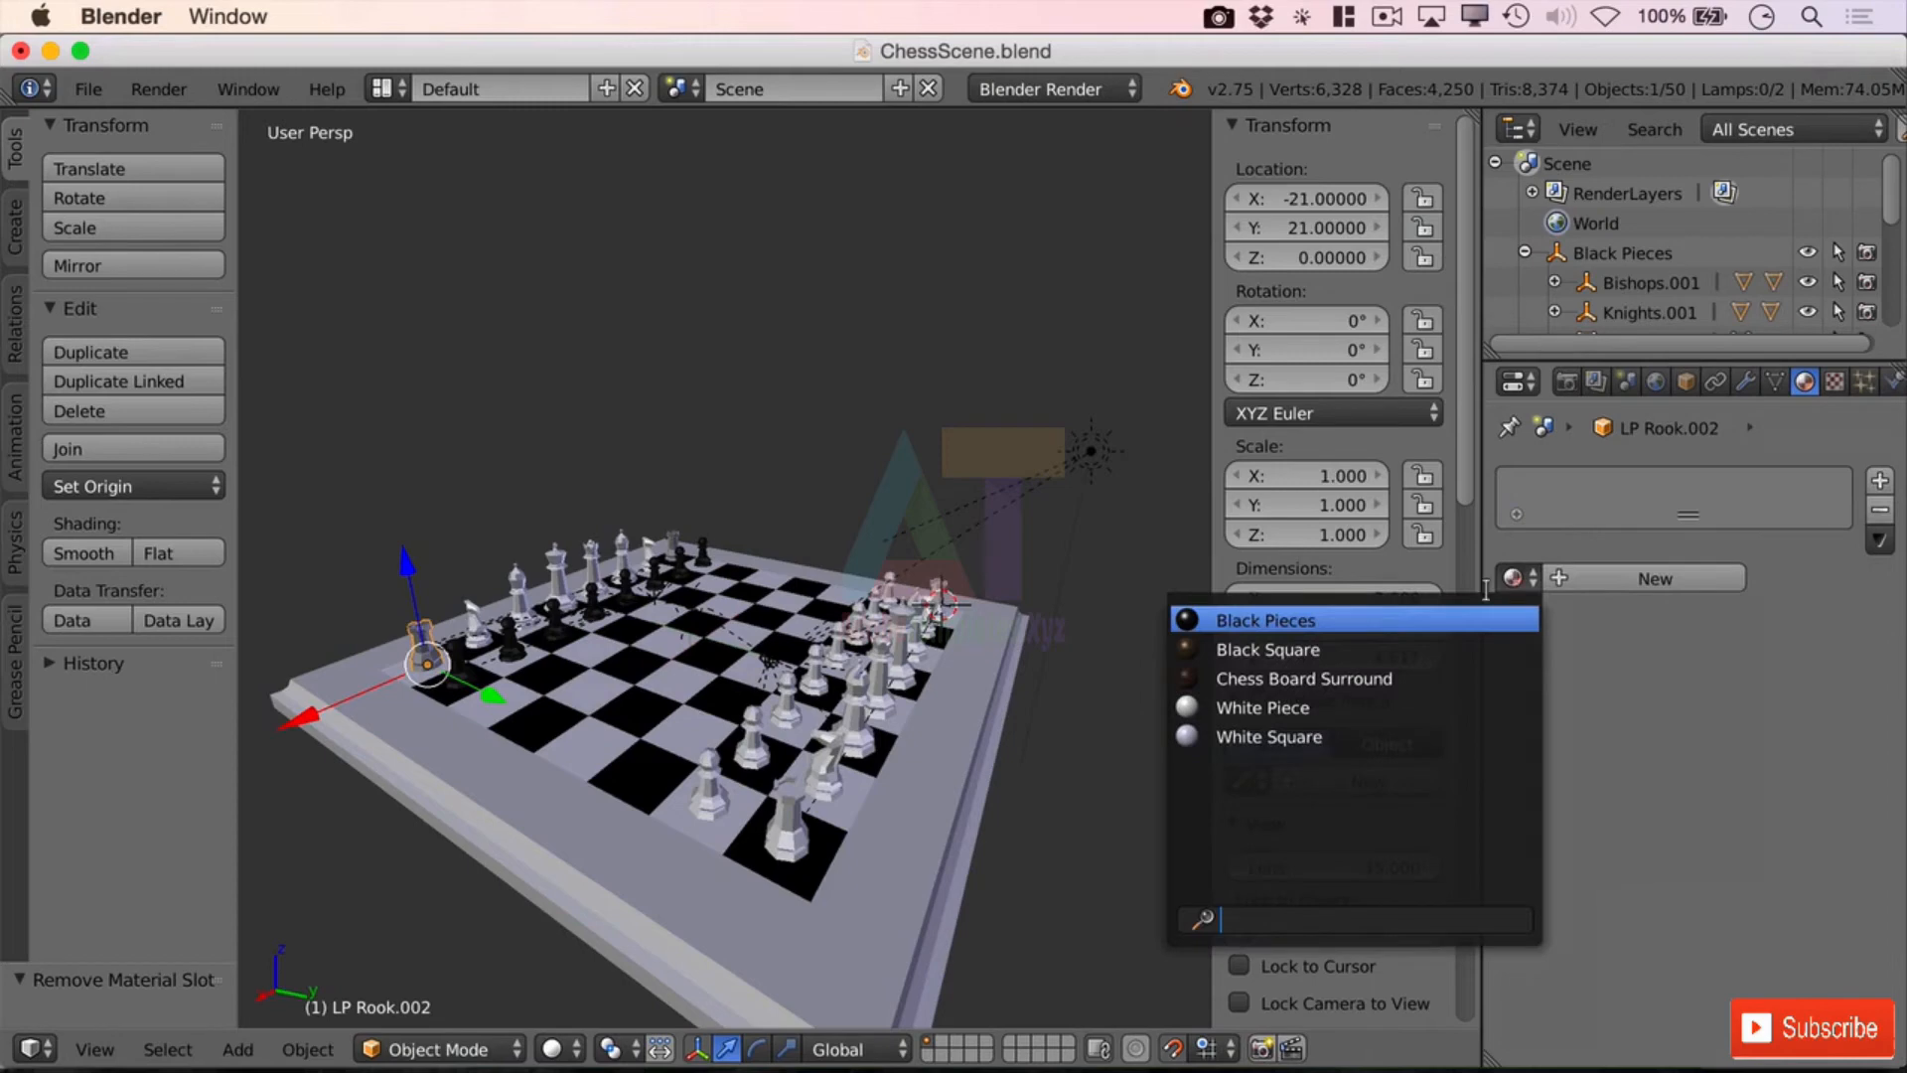
left_click(1329, 618)
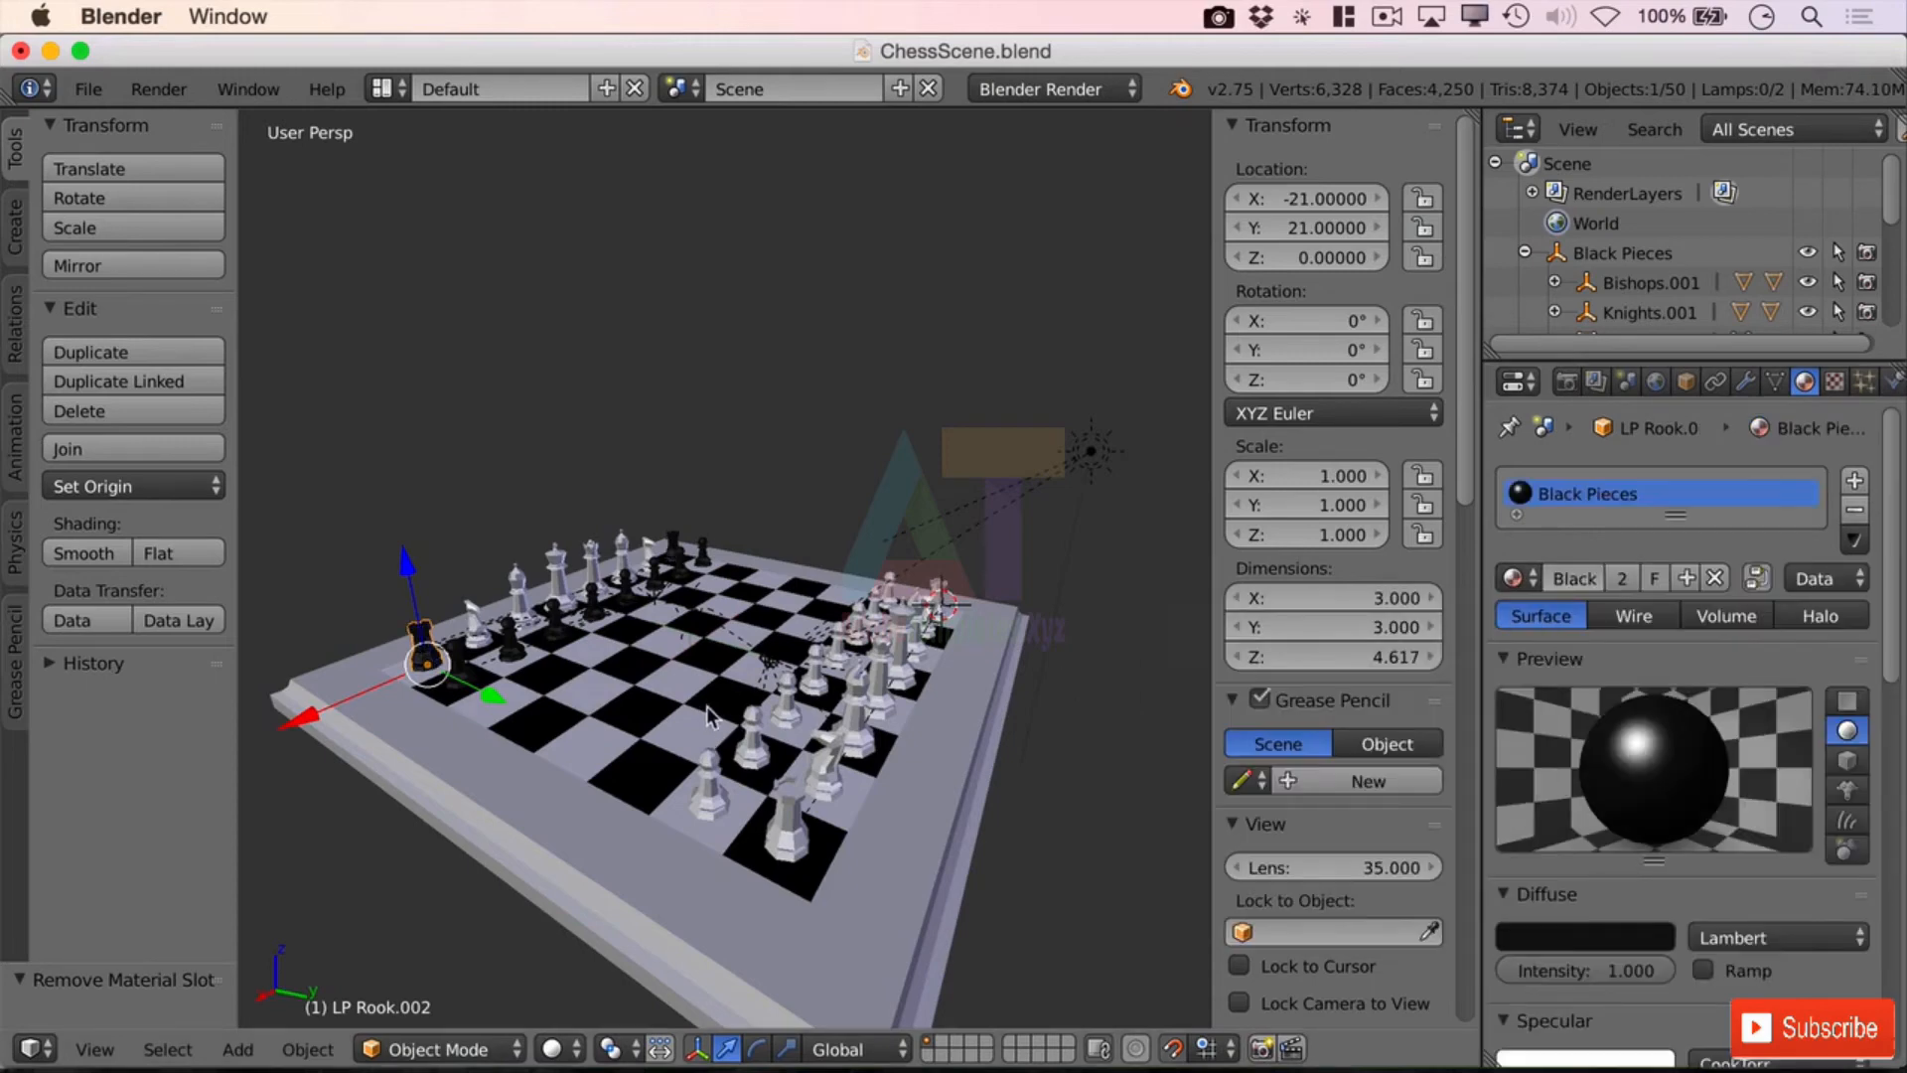
Step: Replace the White Piece material on the duplicated knight beside the corner rook with the existing Black Pieces material
right_click(470, 637)
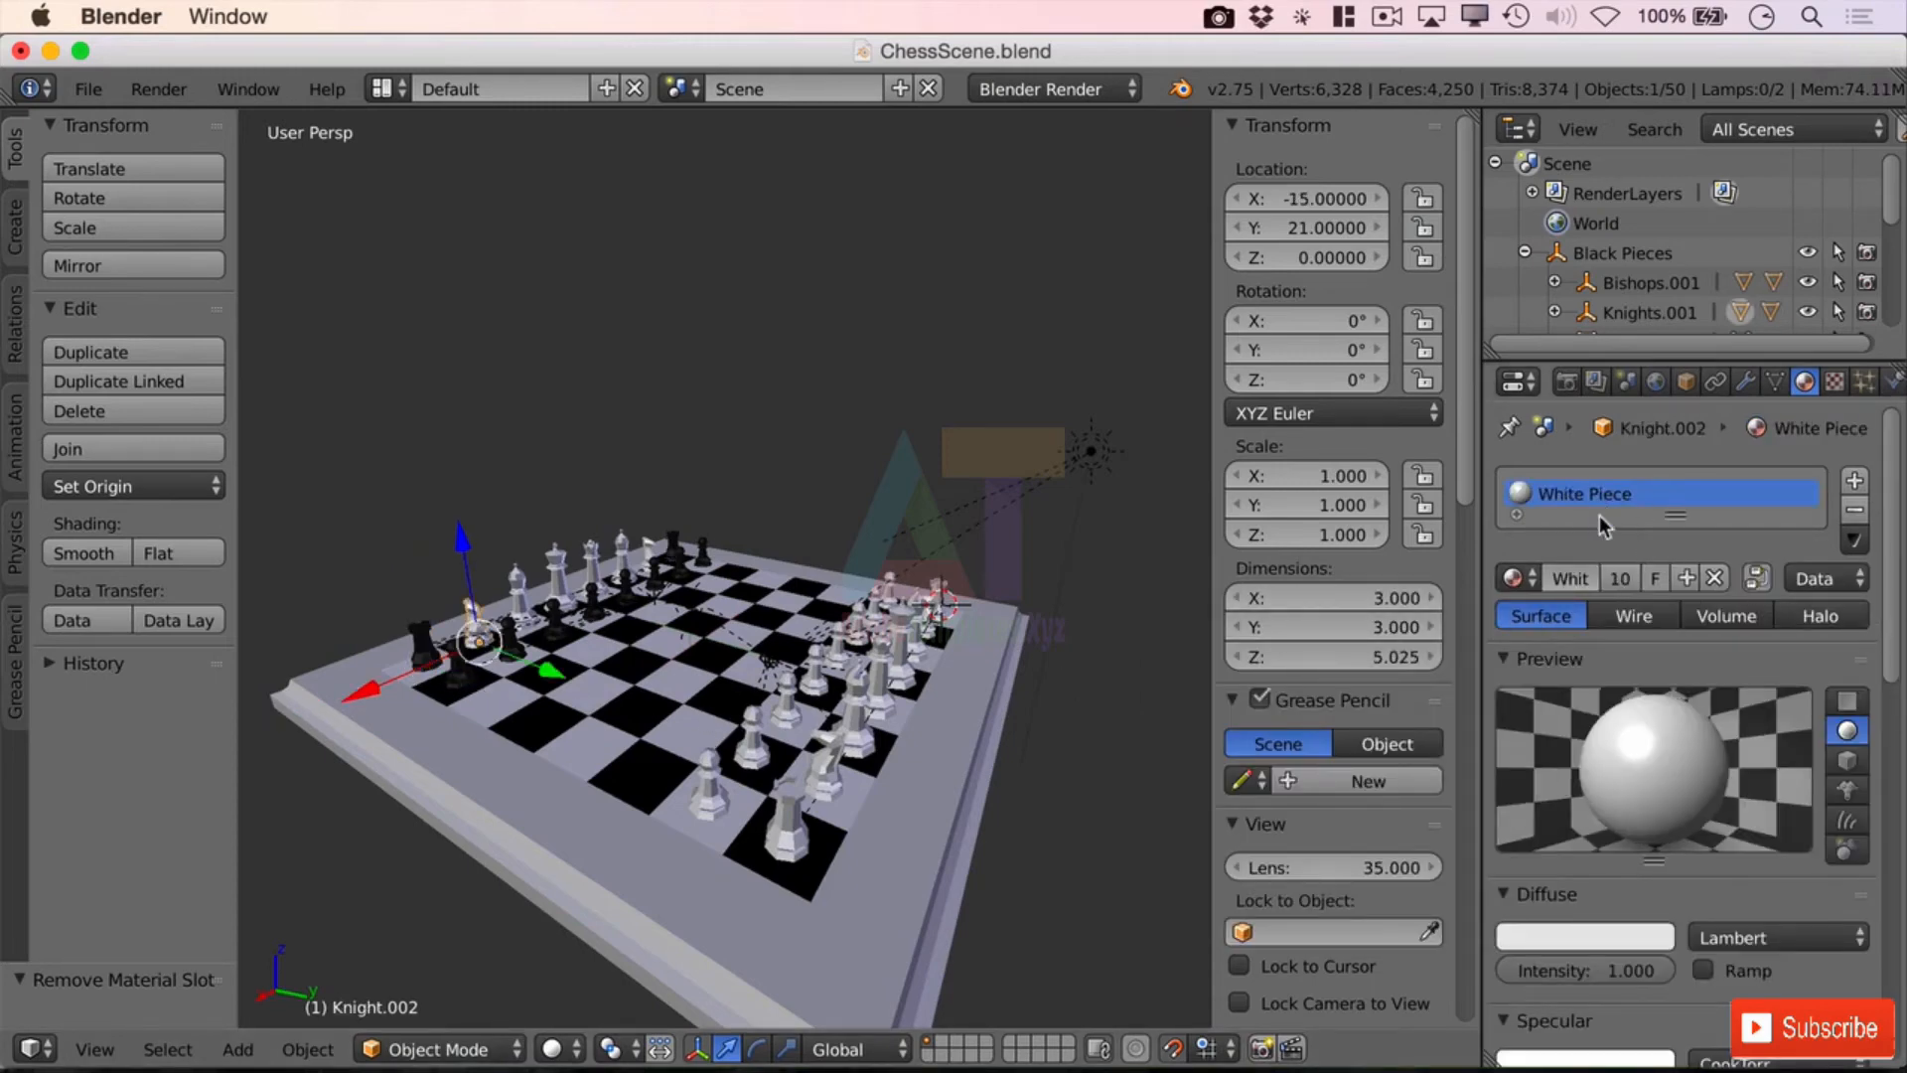
left_click(1854, 509)
left_click(1512, 577)
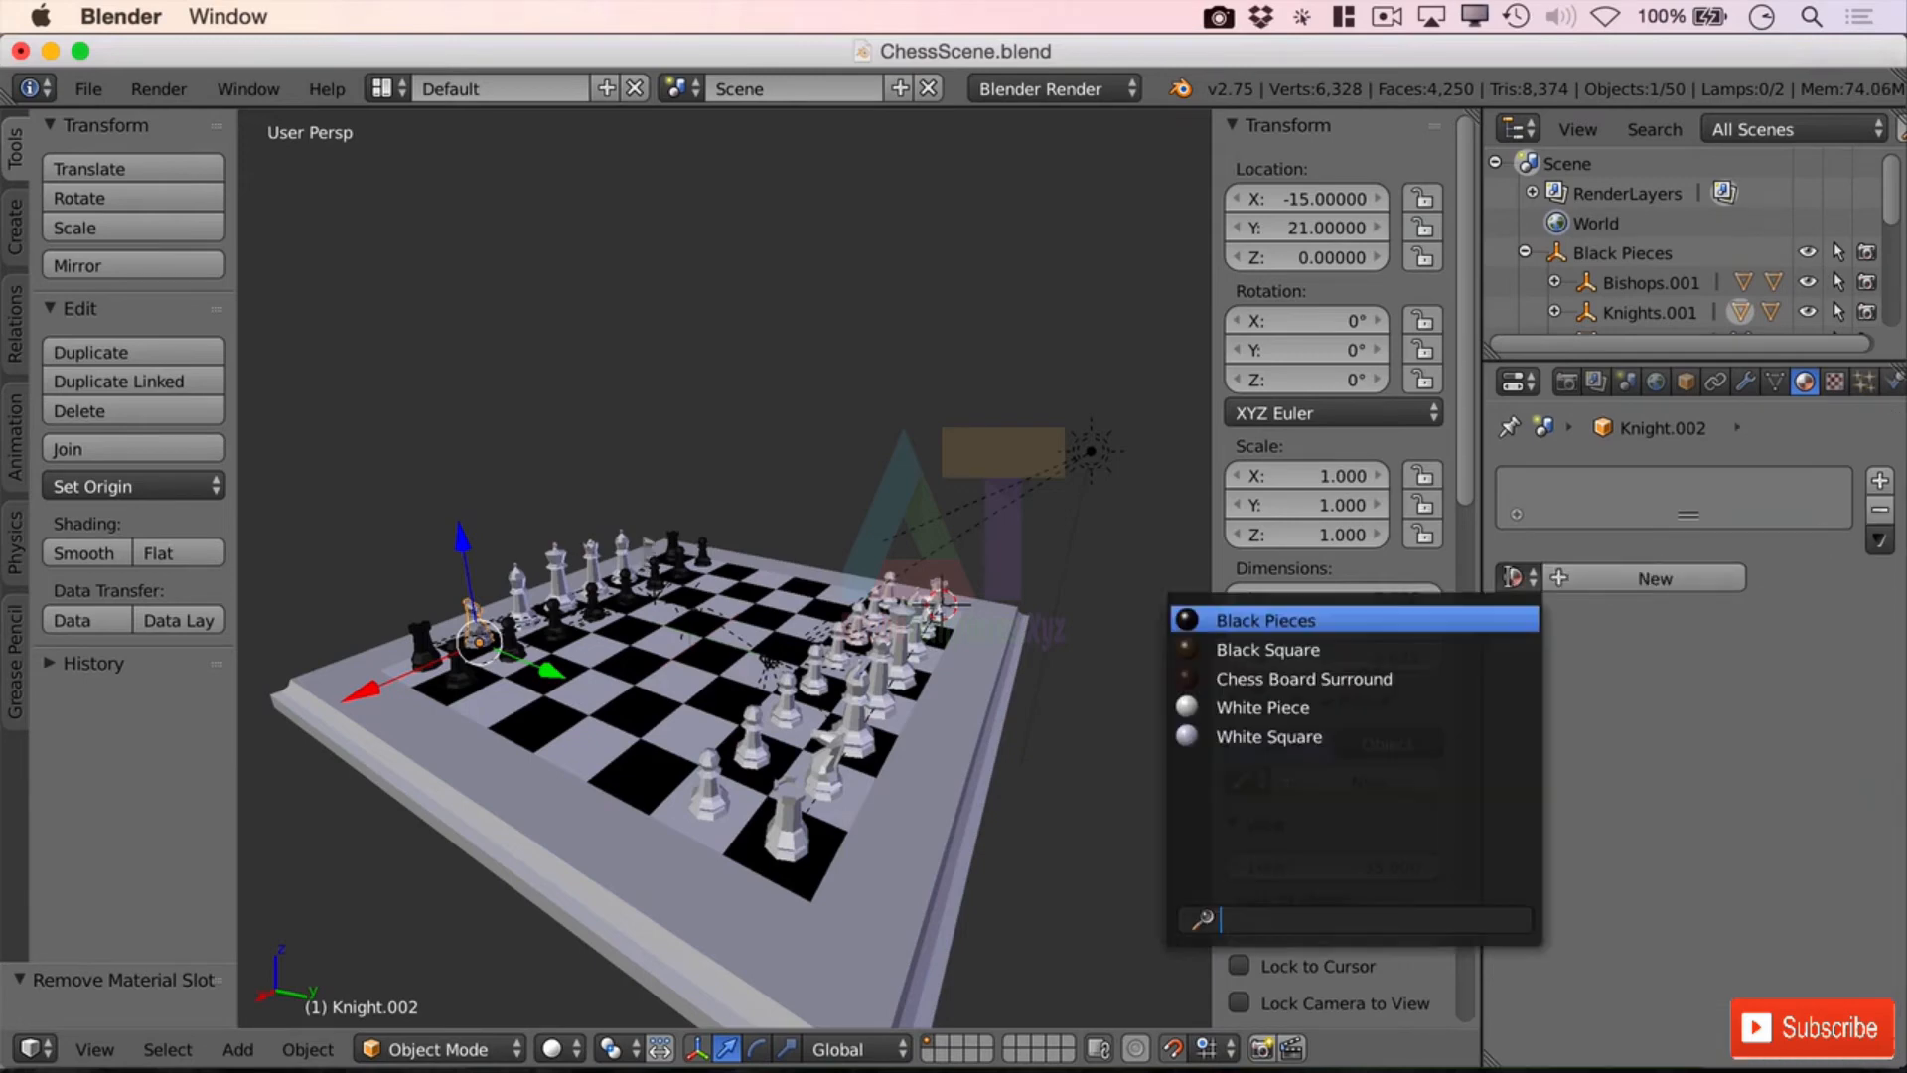
left_click(1397, 618)
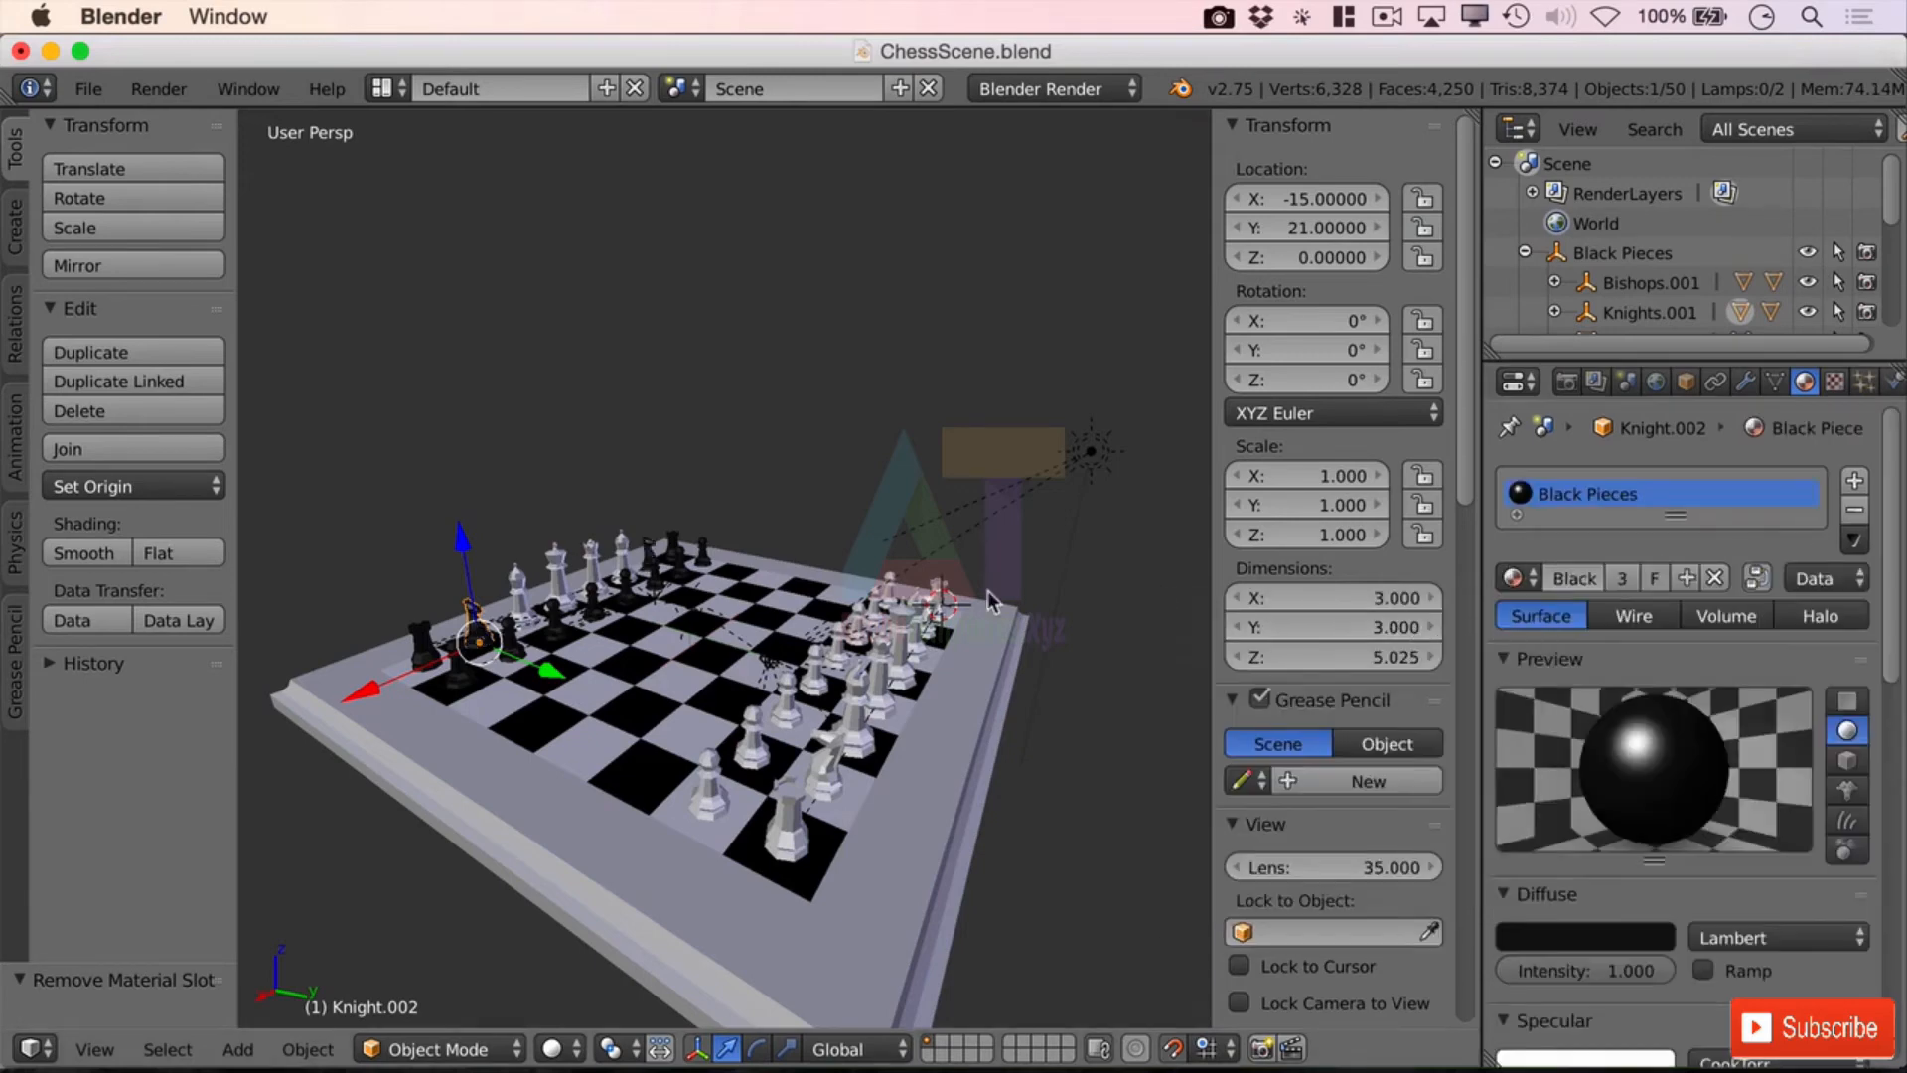
Step: Replace the White Piece material on the duplicated bishop next to that knight with Black Pieces
right_click(516, 597)
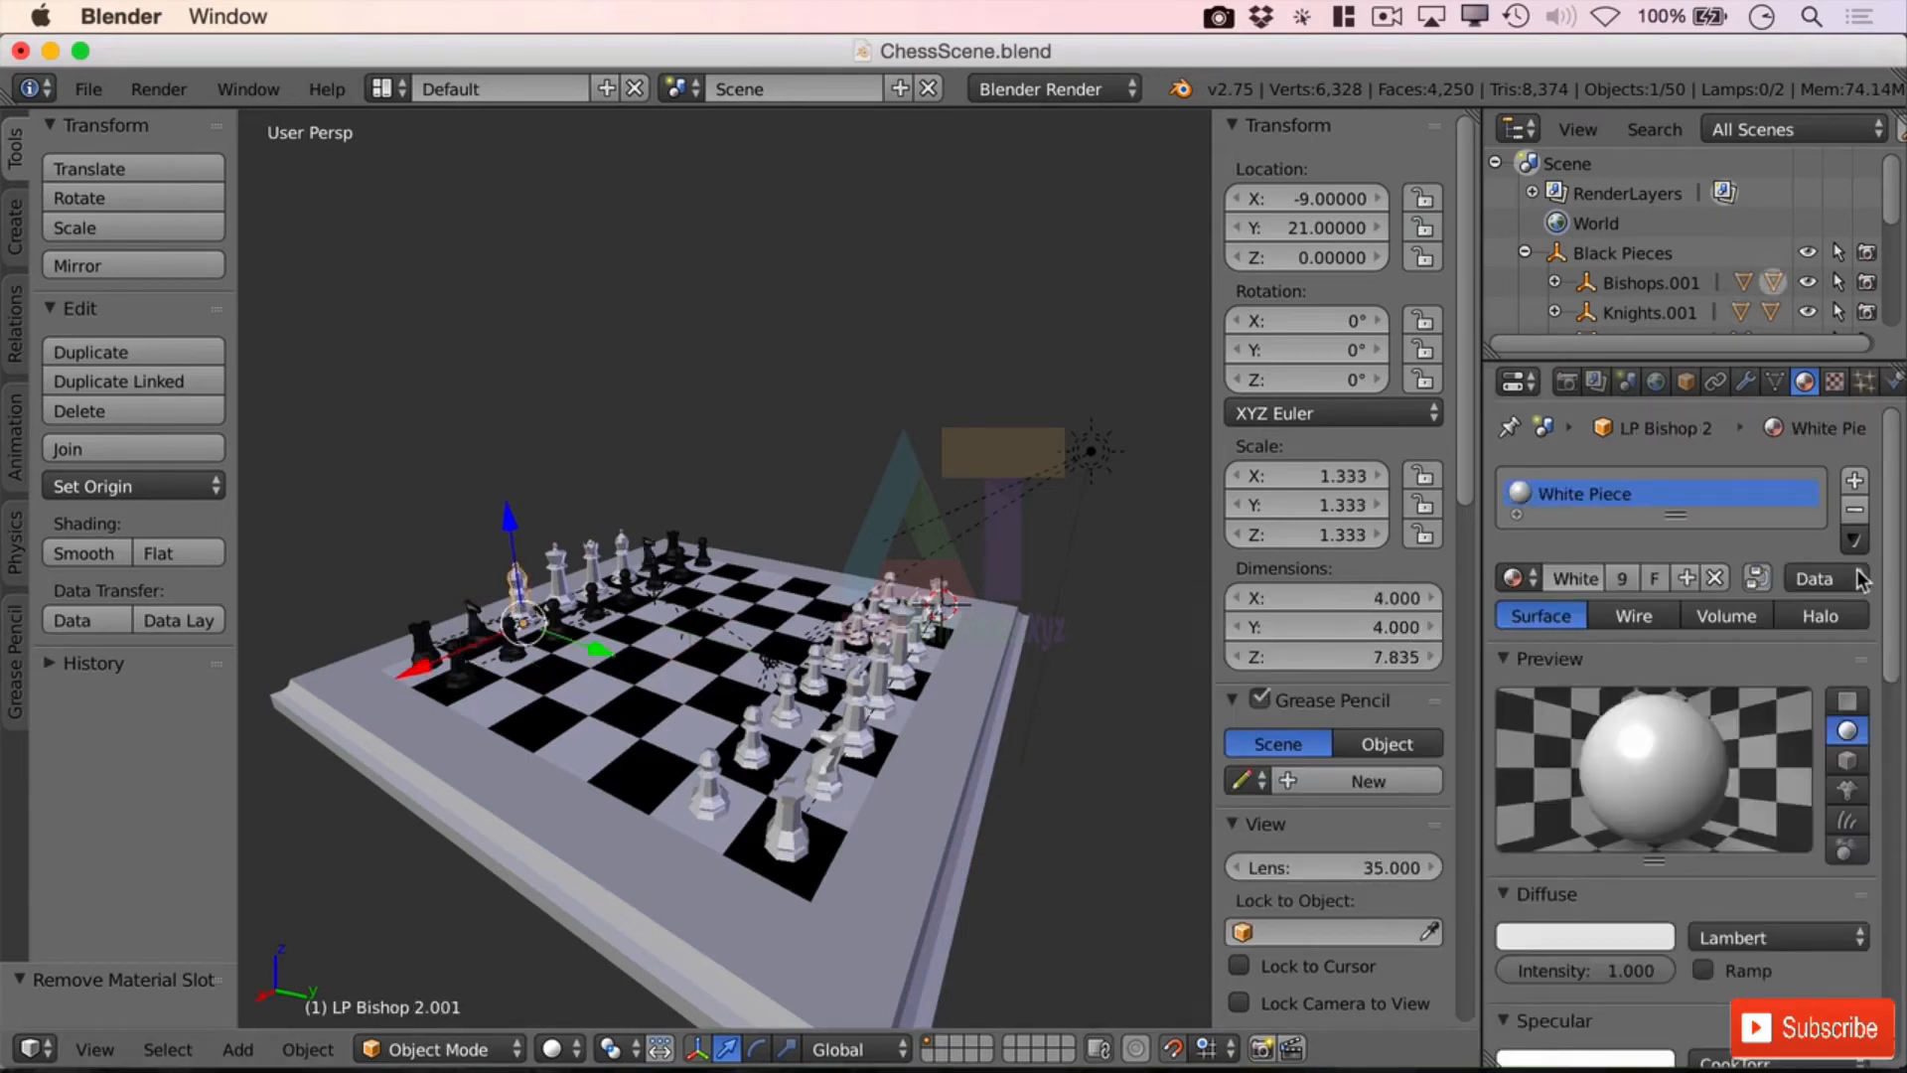
left_click(1853, 509)
left_click(1511, 577)
left_click(1294, 619)
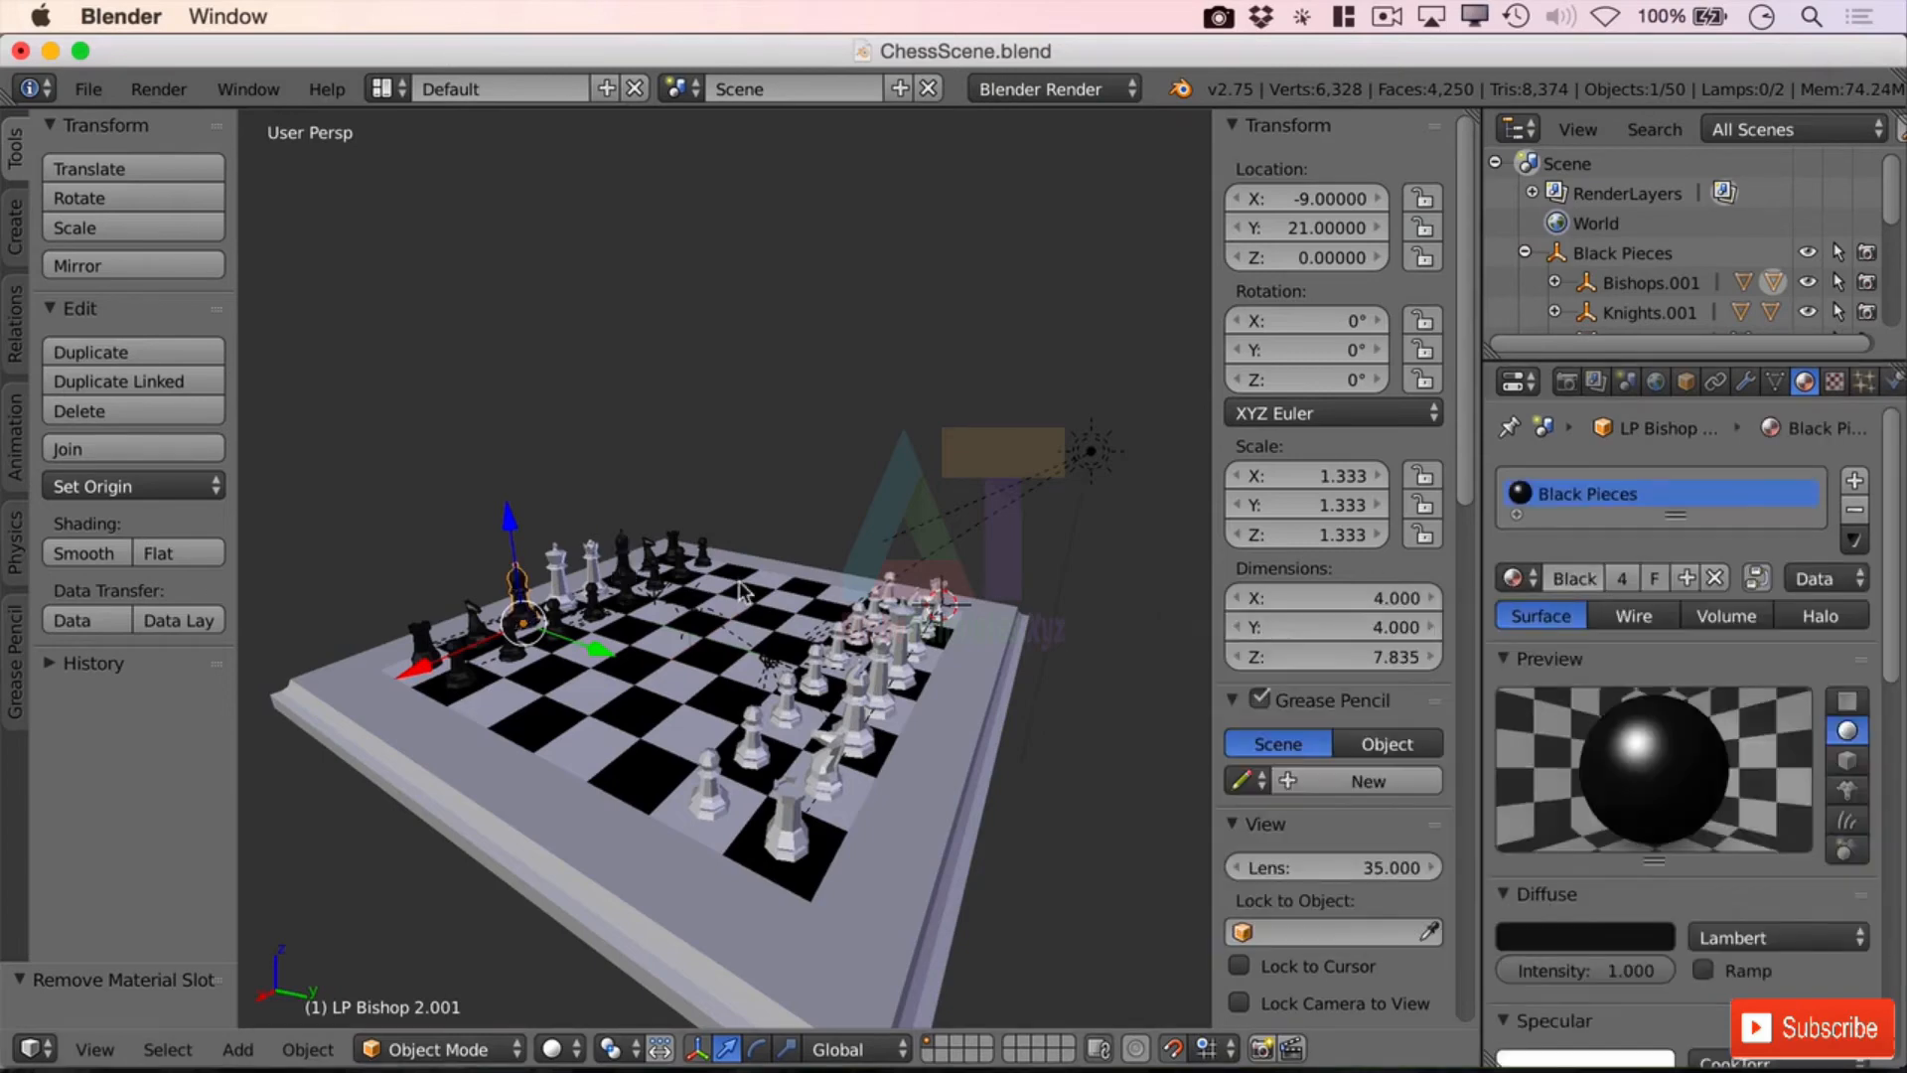
Step: Replace the White Piece material on the duplicated king with Black Pieces
right_click(552, 592)
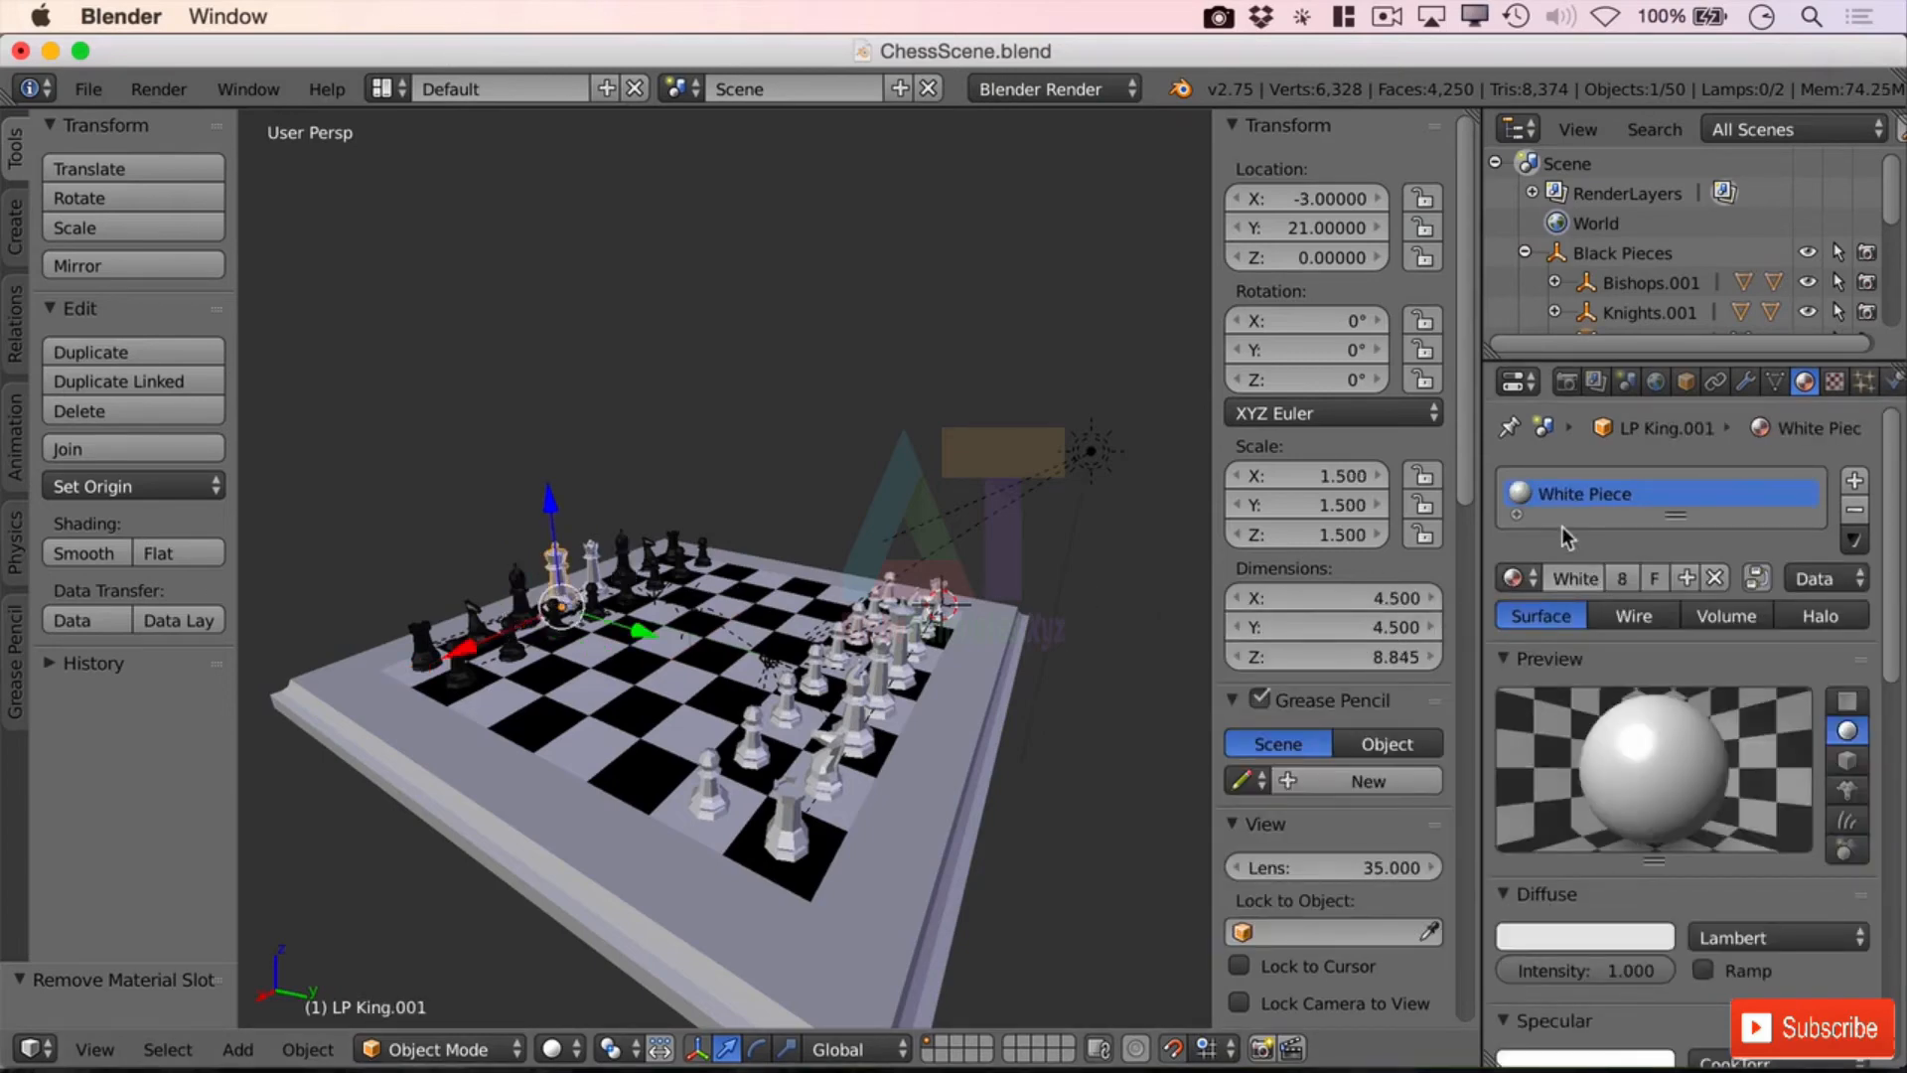
left_click(1853, 509)
left_click(1512, 577)
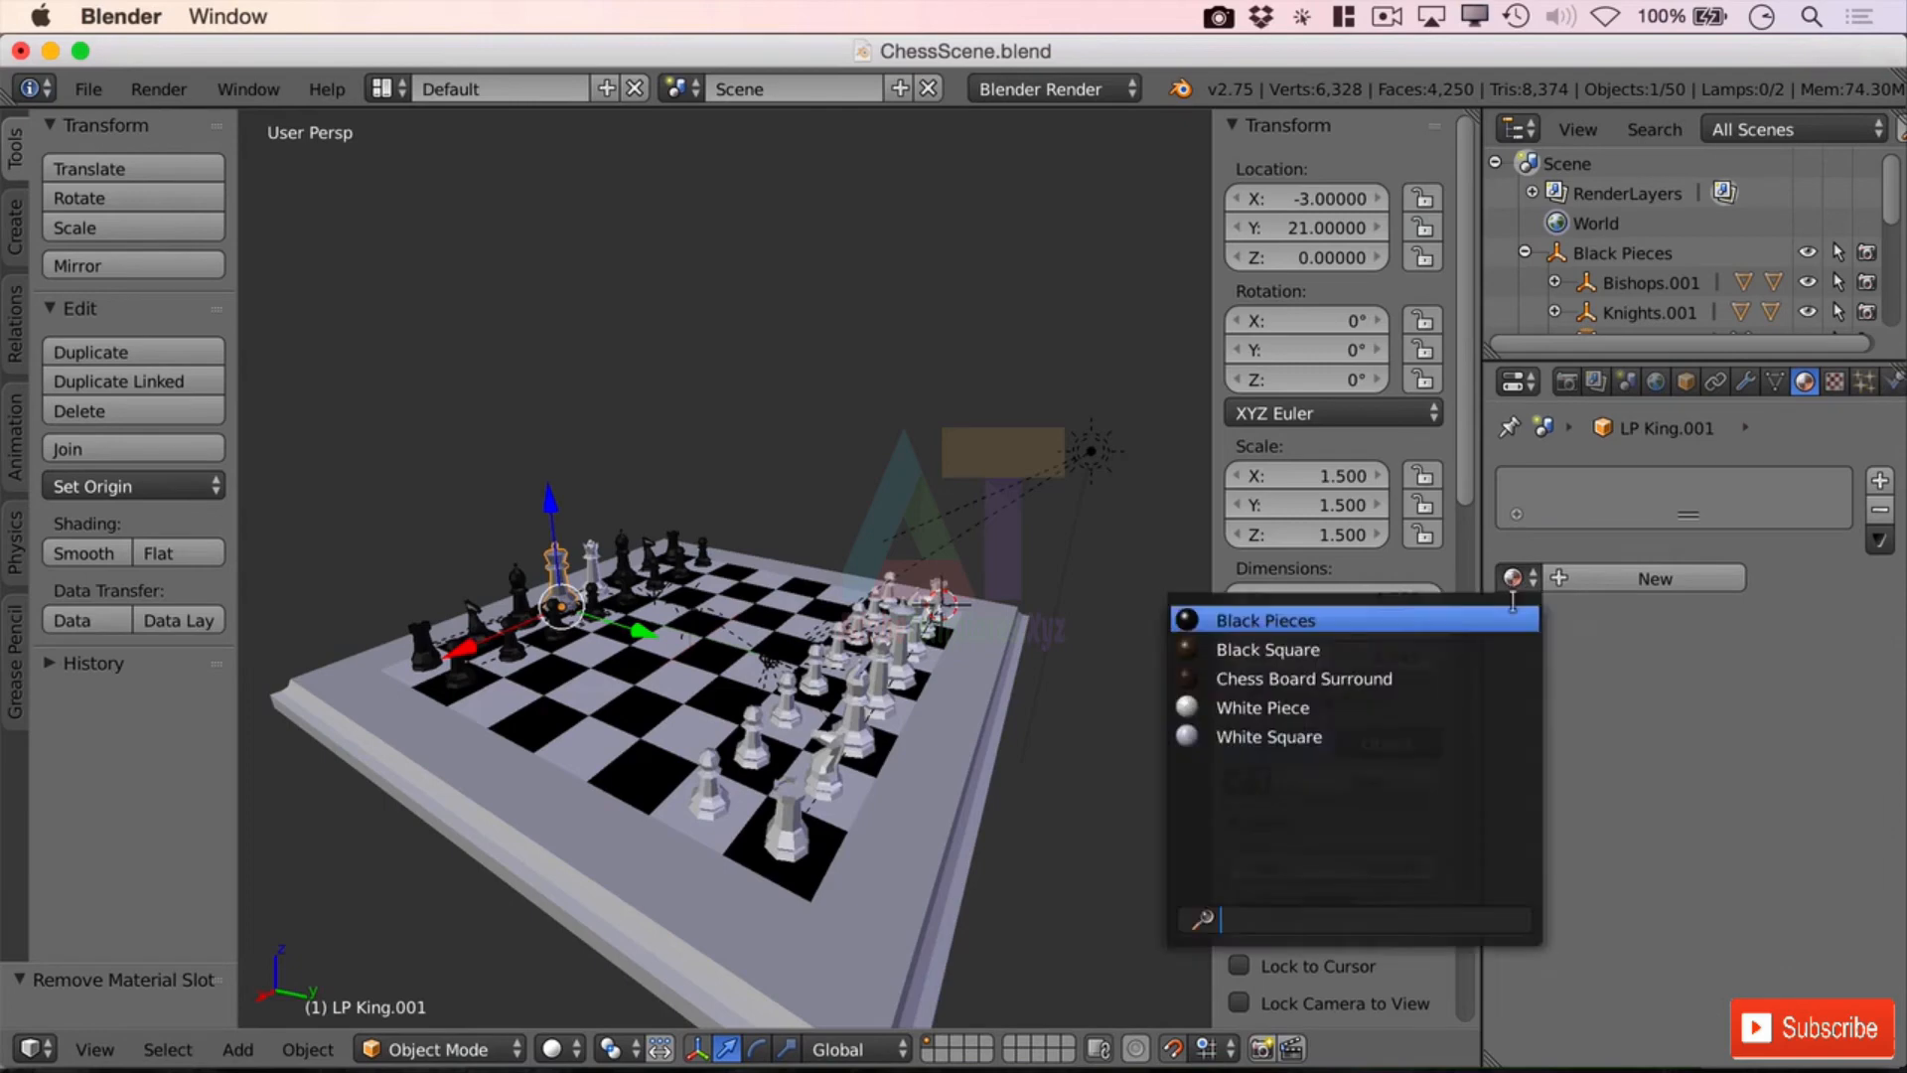
left_click(1386, 624)
Step: Replace the White Piece material on the duplicated queen with Black Pieces
right_click(591, 574)
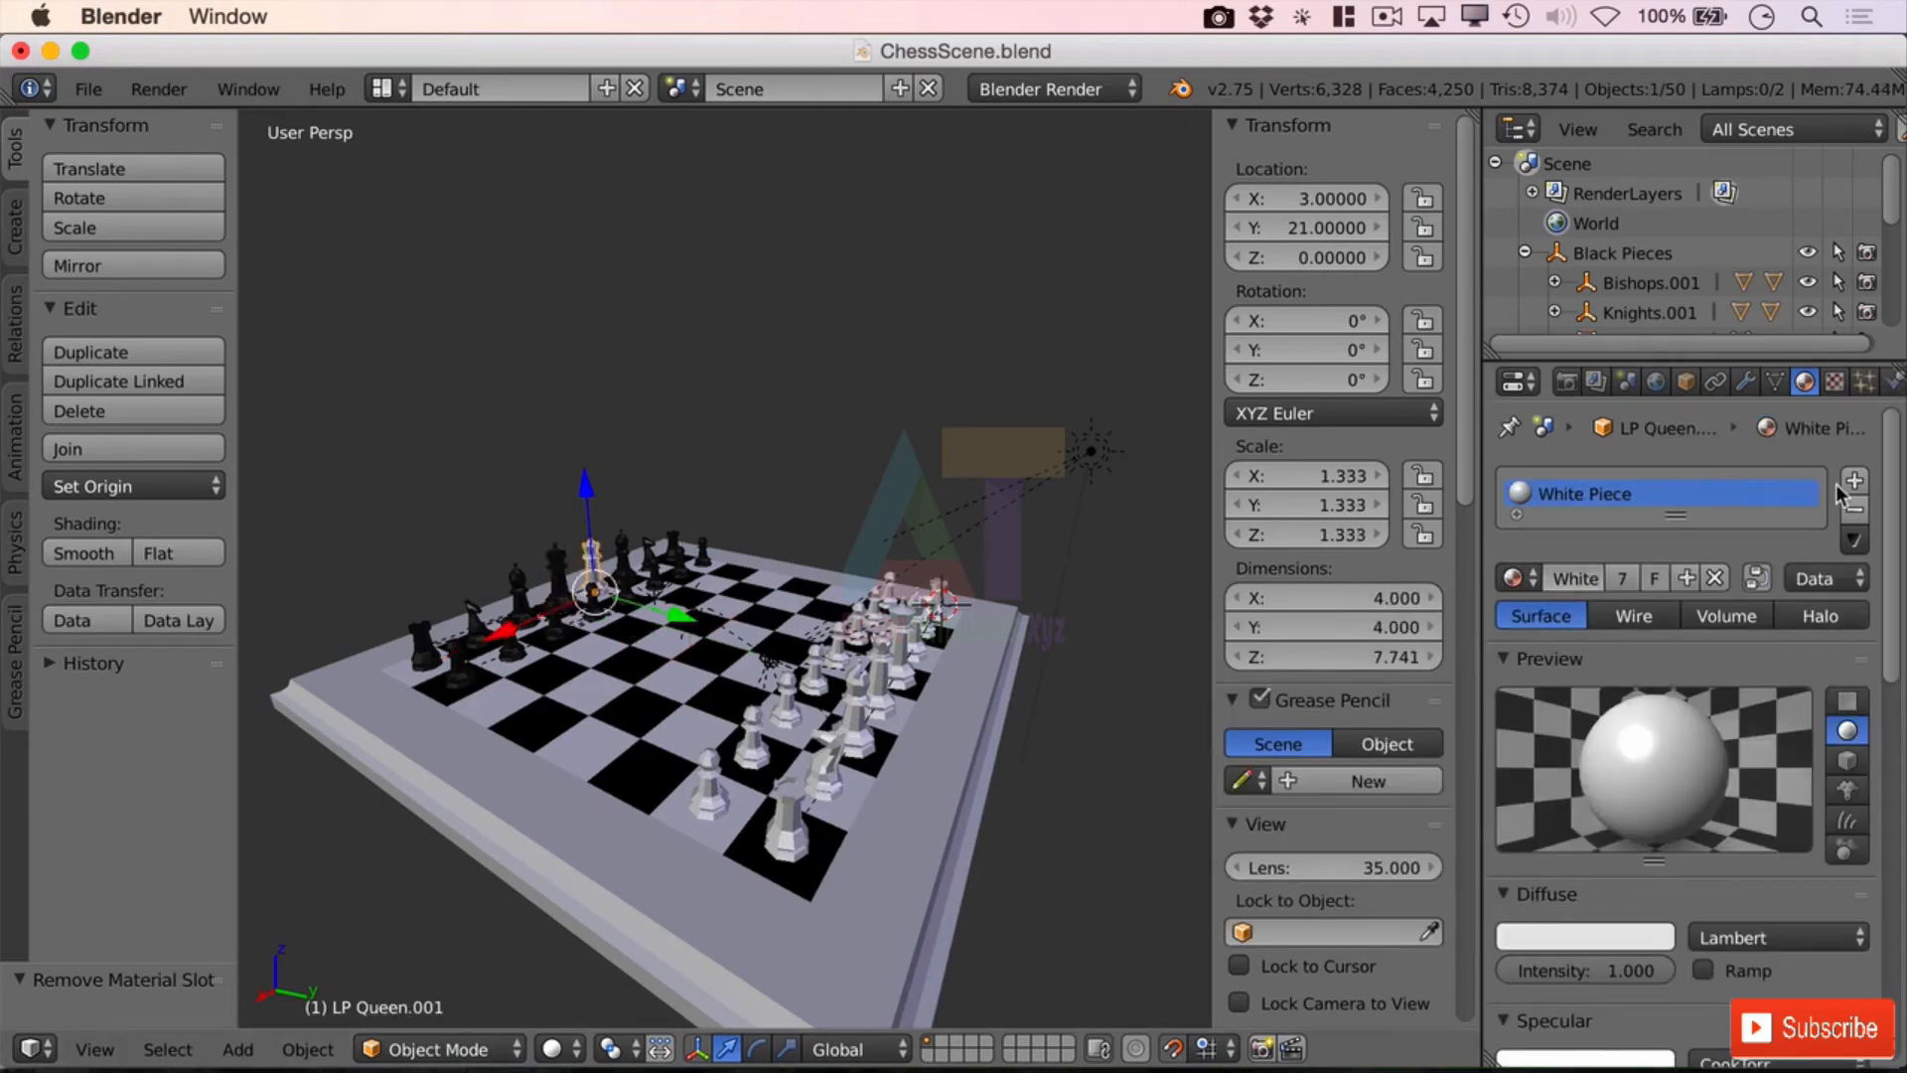
left_click(1854, 509)
left_click(1511, 577)
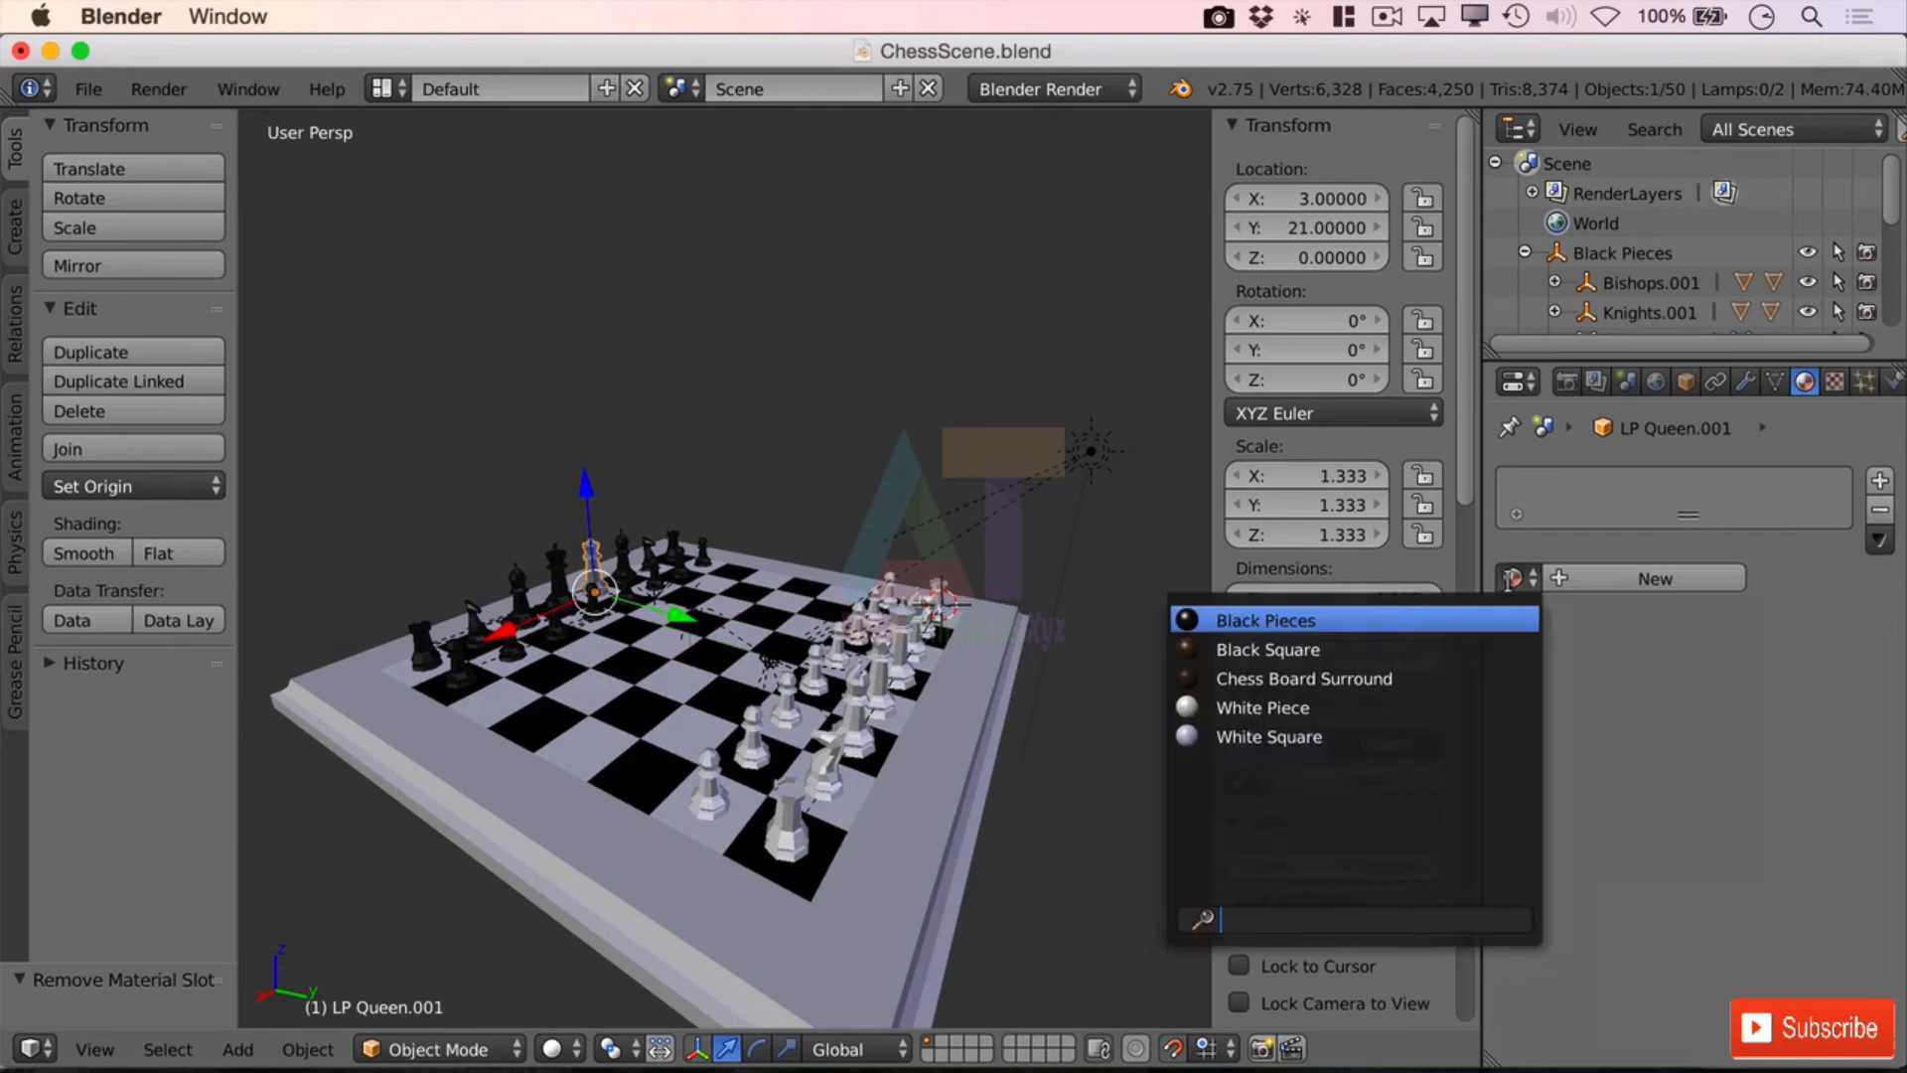
left_click(1291, 620)
Step: Render a still image of the chess scene from the camera view and examine the black and white pieces up close
middle_click_drag(576, 658, 688, 683)
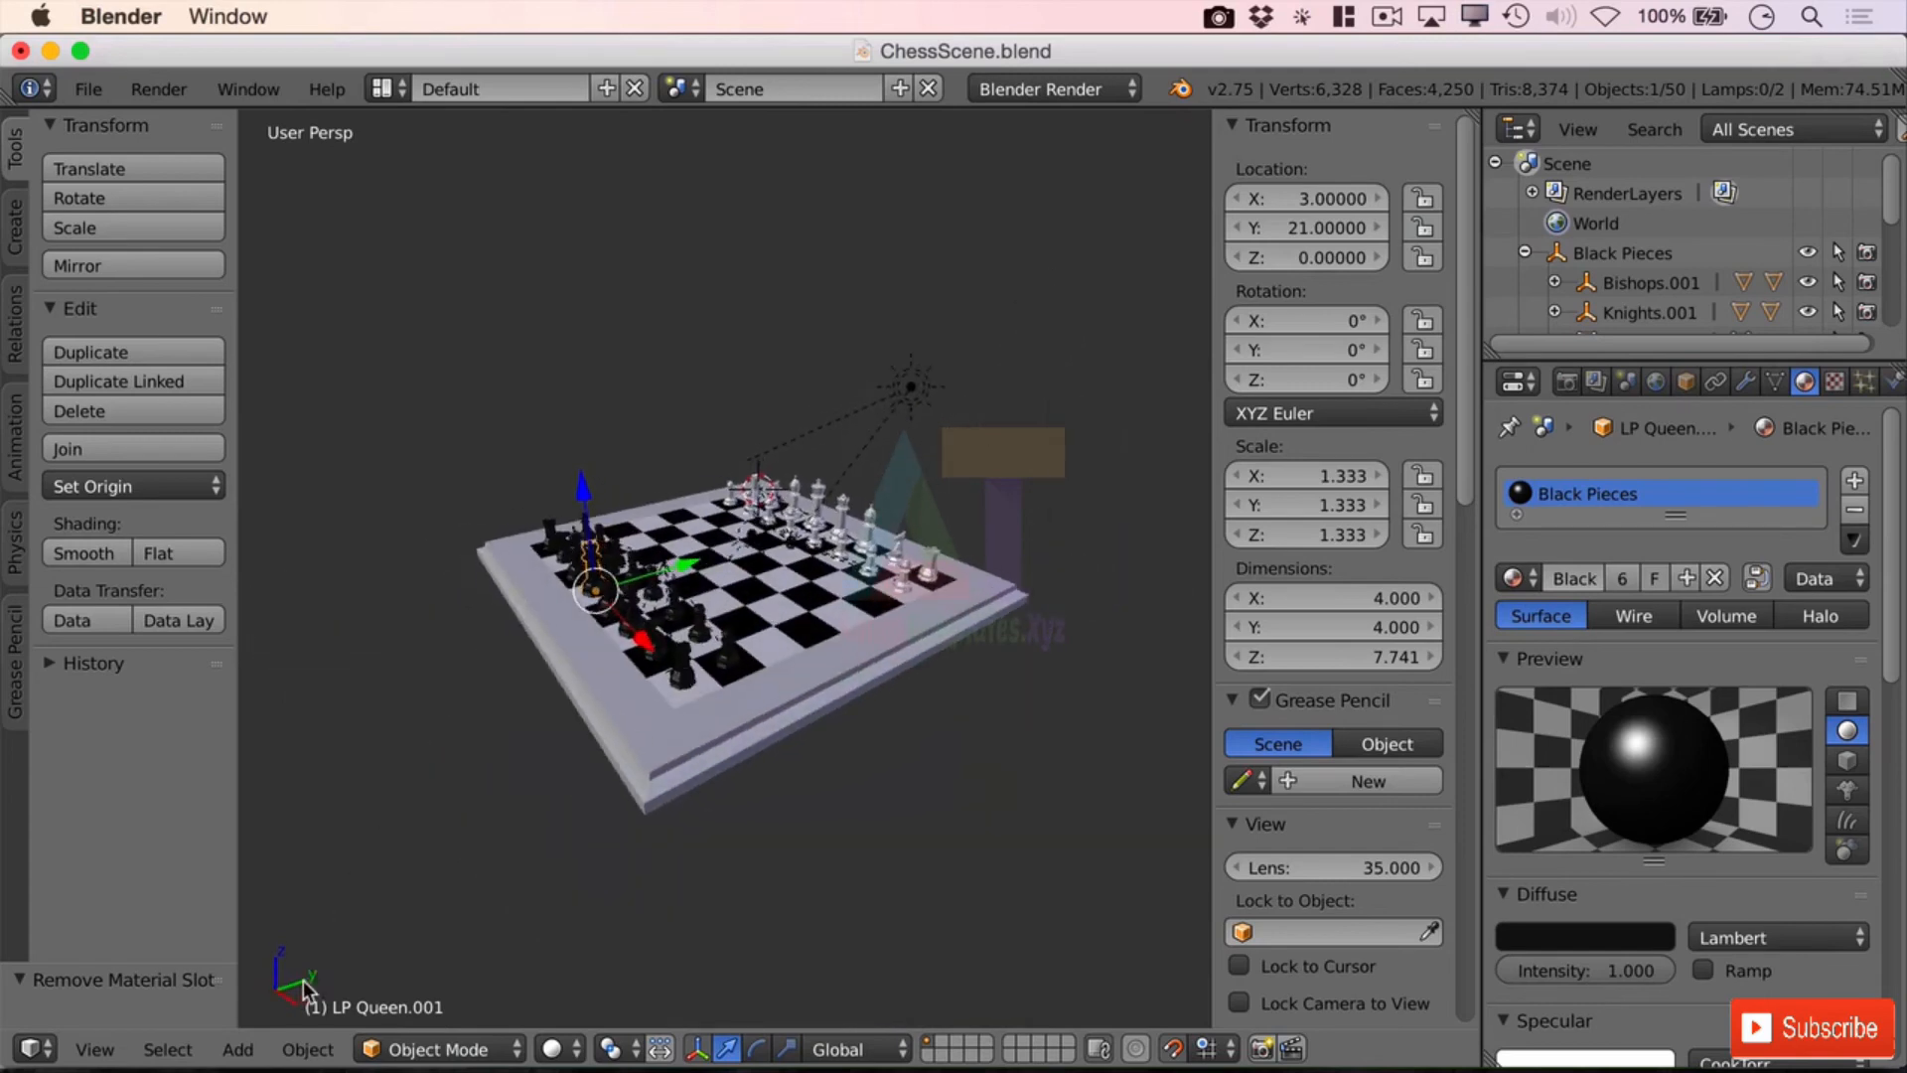
left_click(94, 1050)
left_click(205, 939)
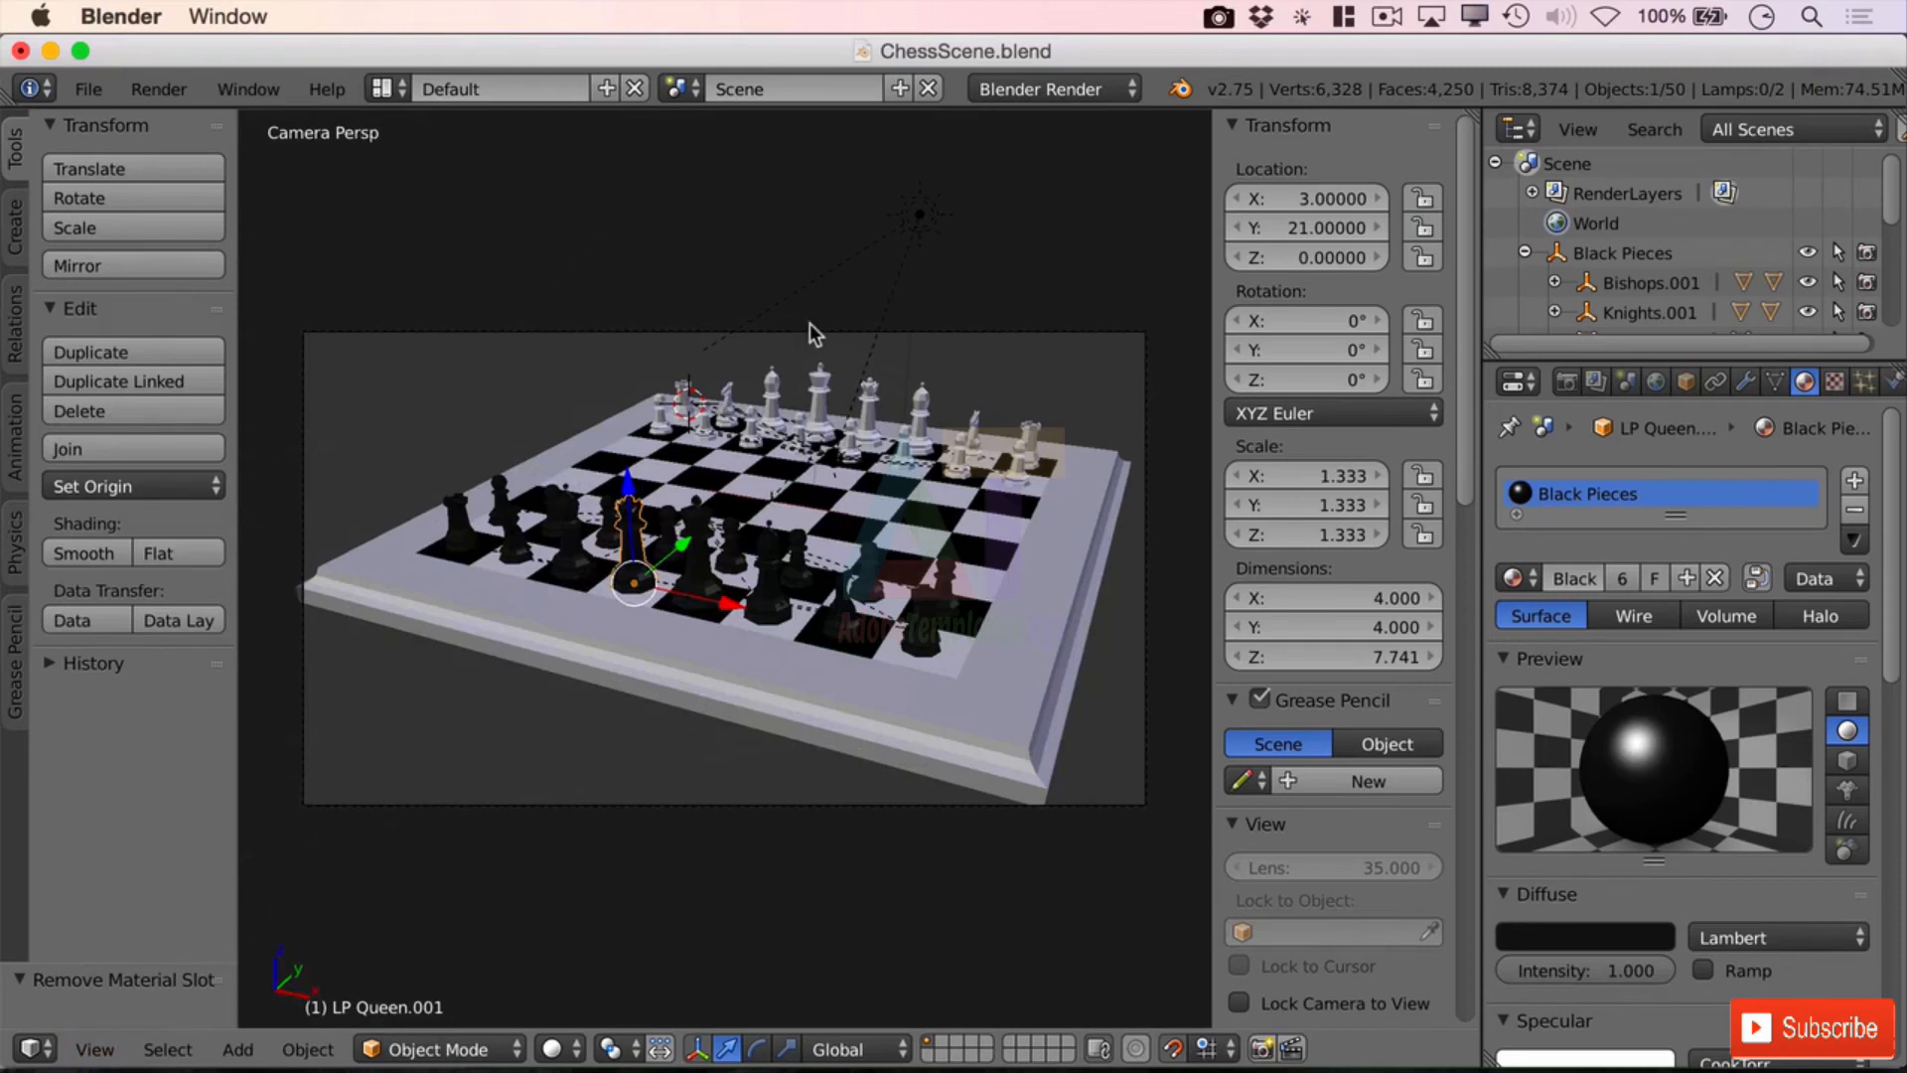
left_click(159, 88)
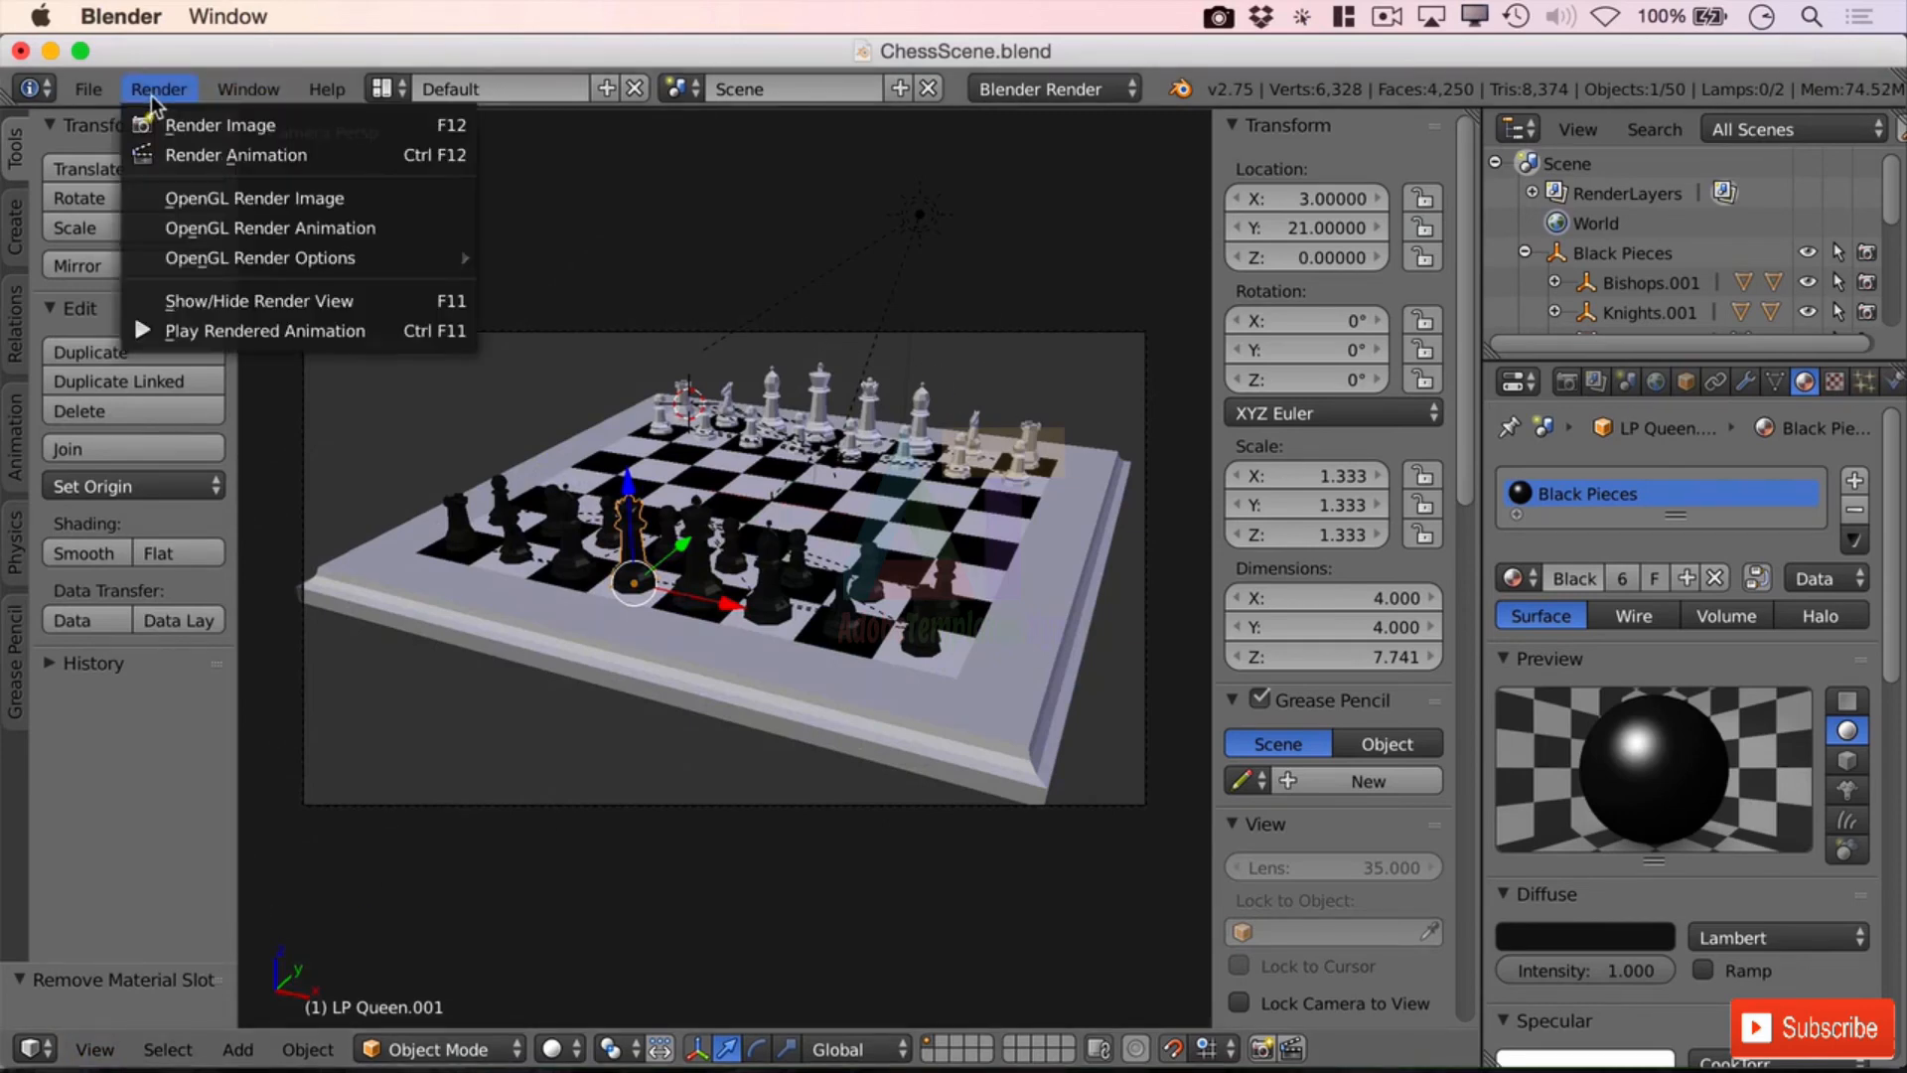
left_click(273, 124)
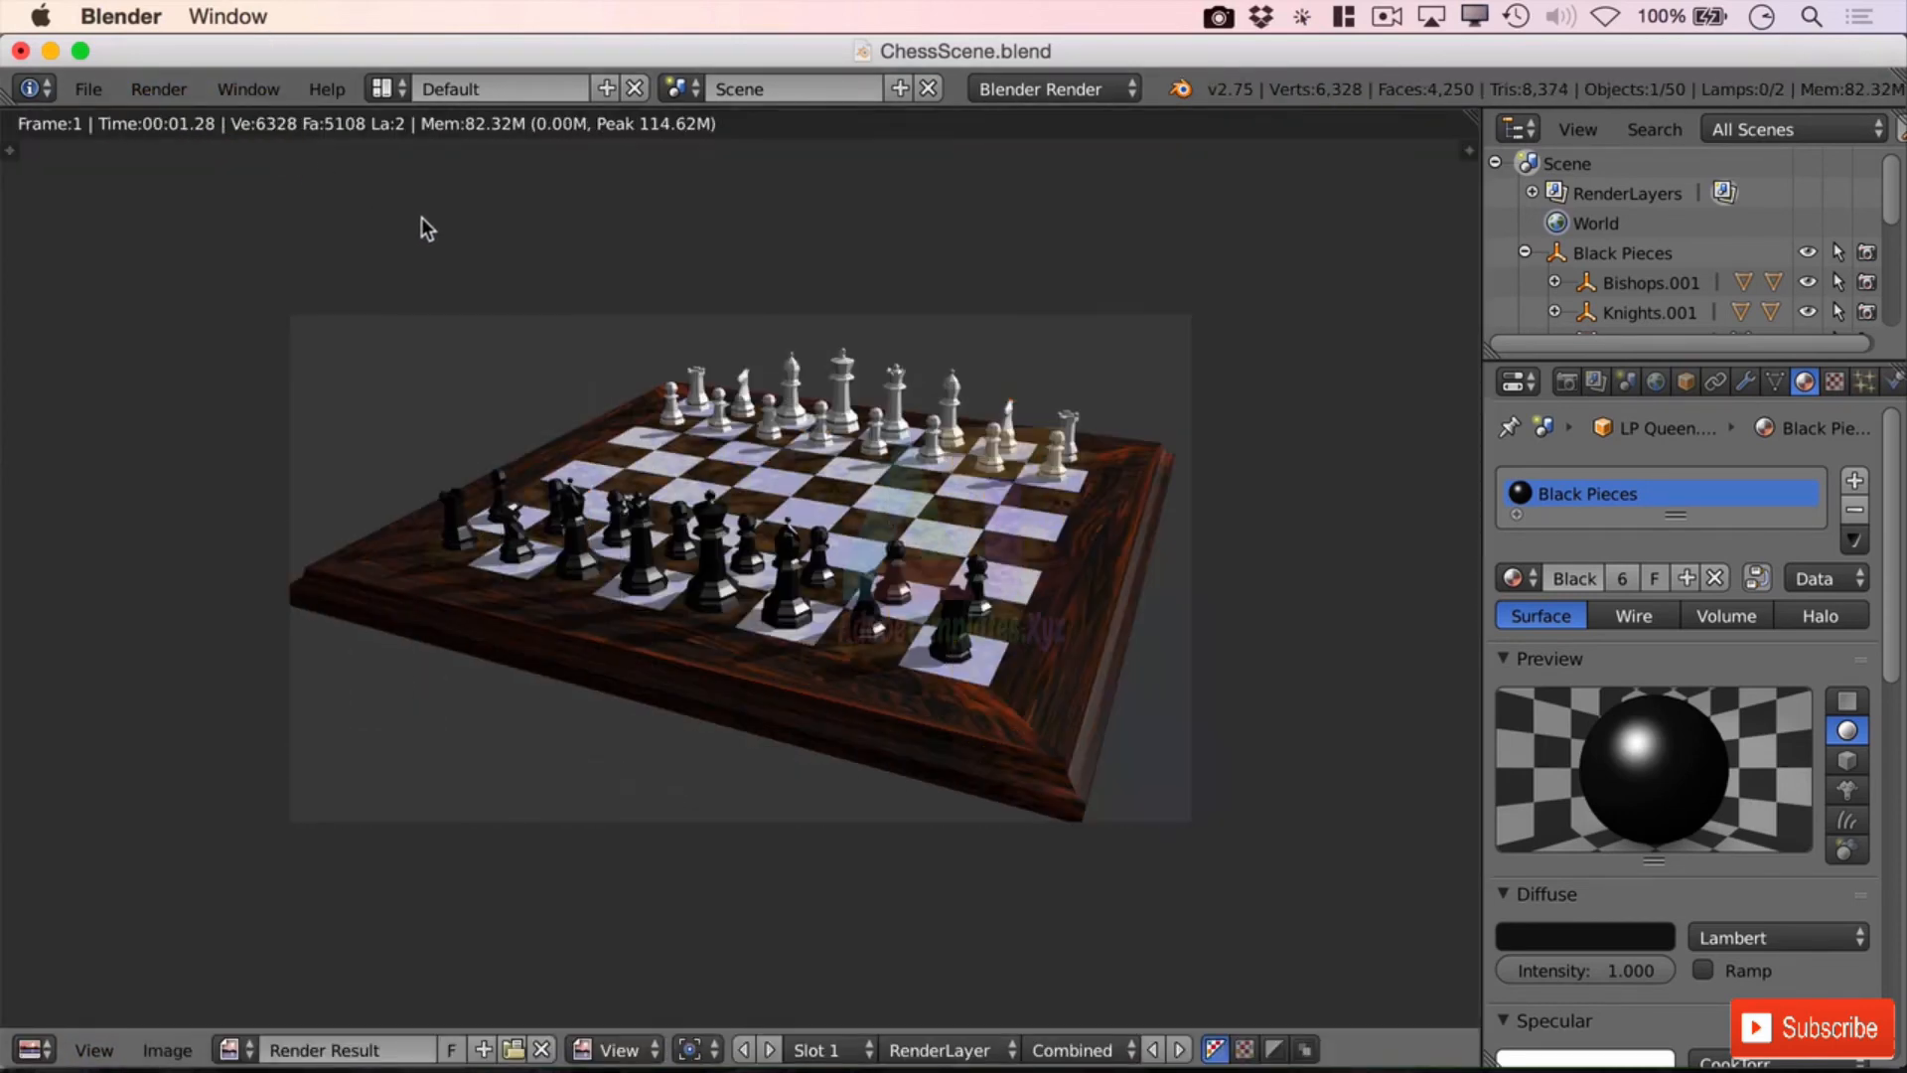
scroll(983, 502, "up", 6)
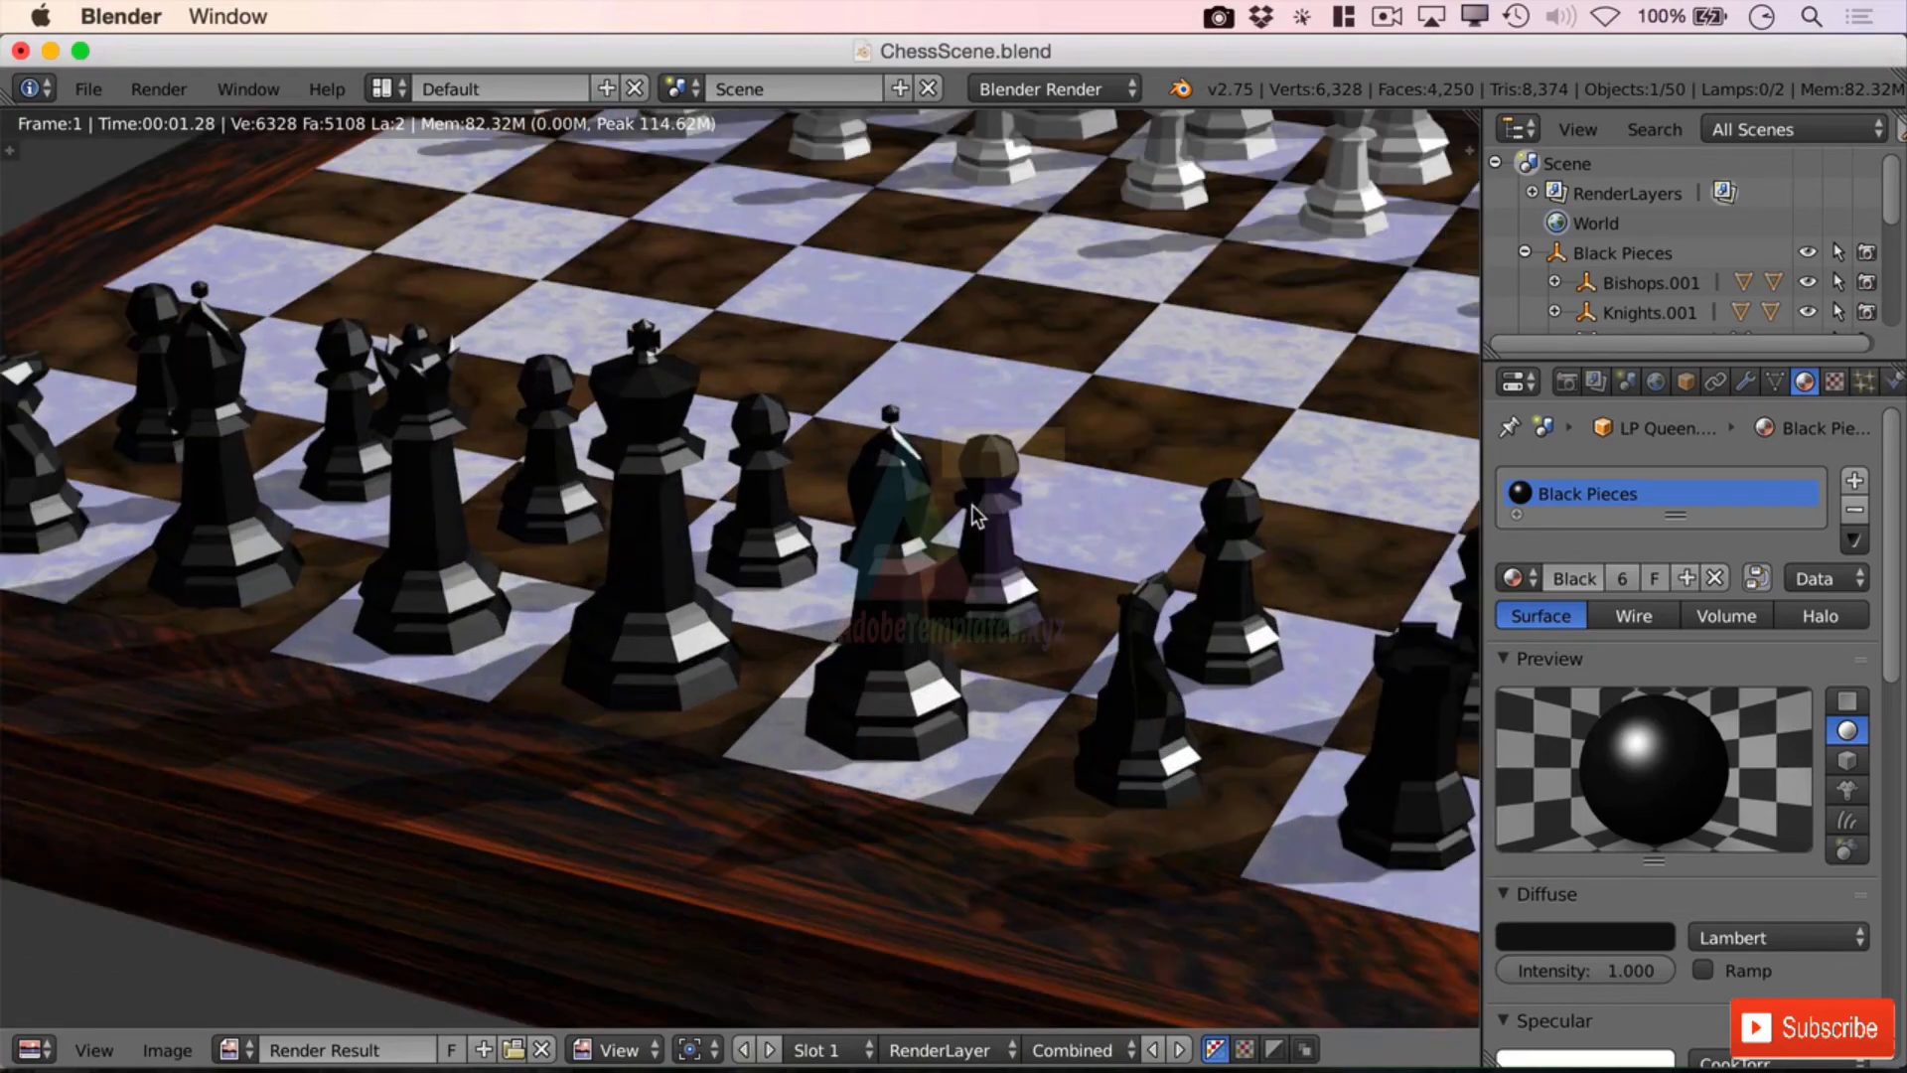
middle_click_drag(1182, 374, 961, 503, "shift")
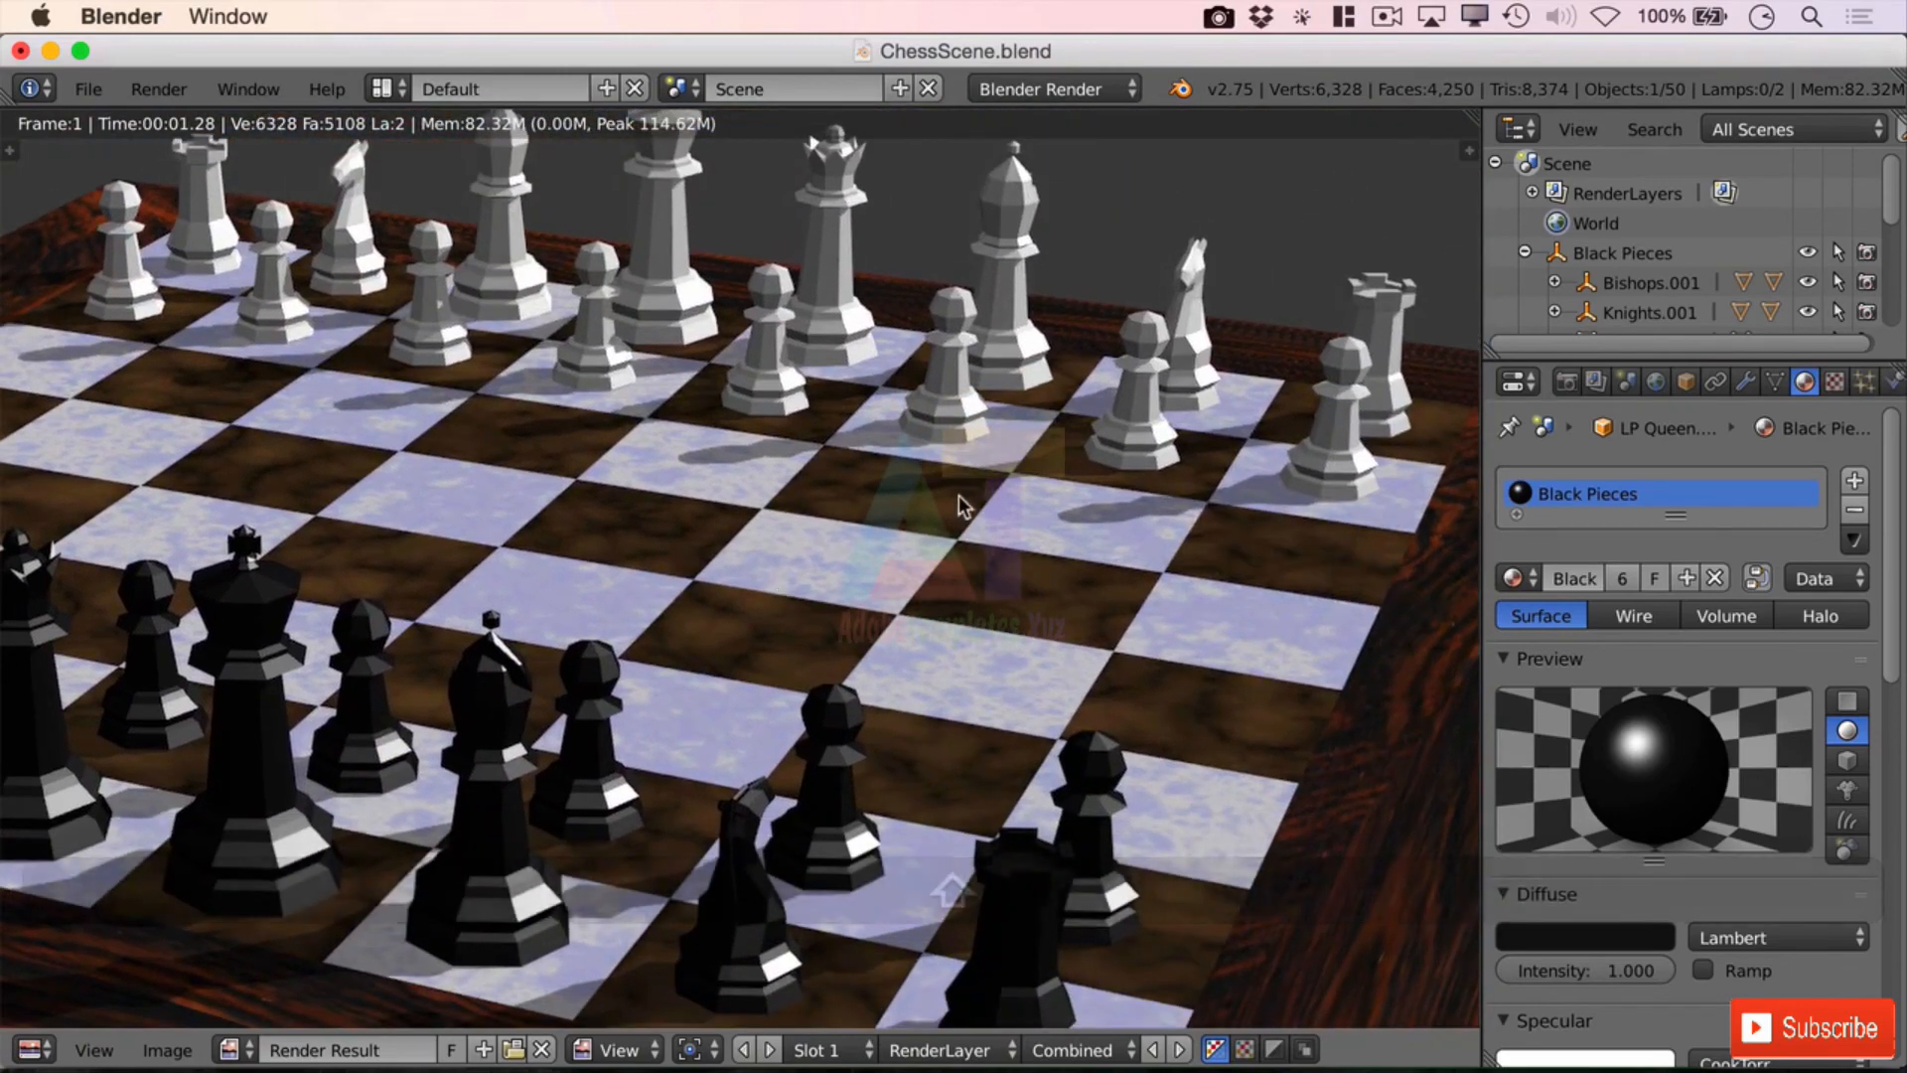
scroll(1046, 462, "down", 4)
scroll(1047, 461, "up", 4)
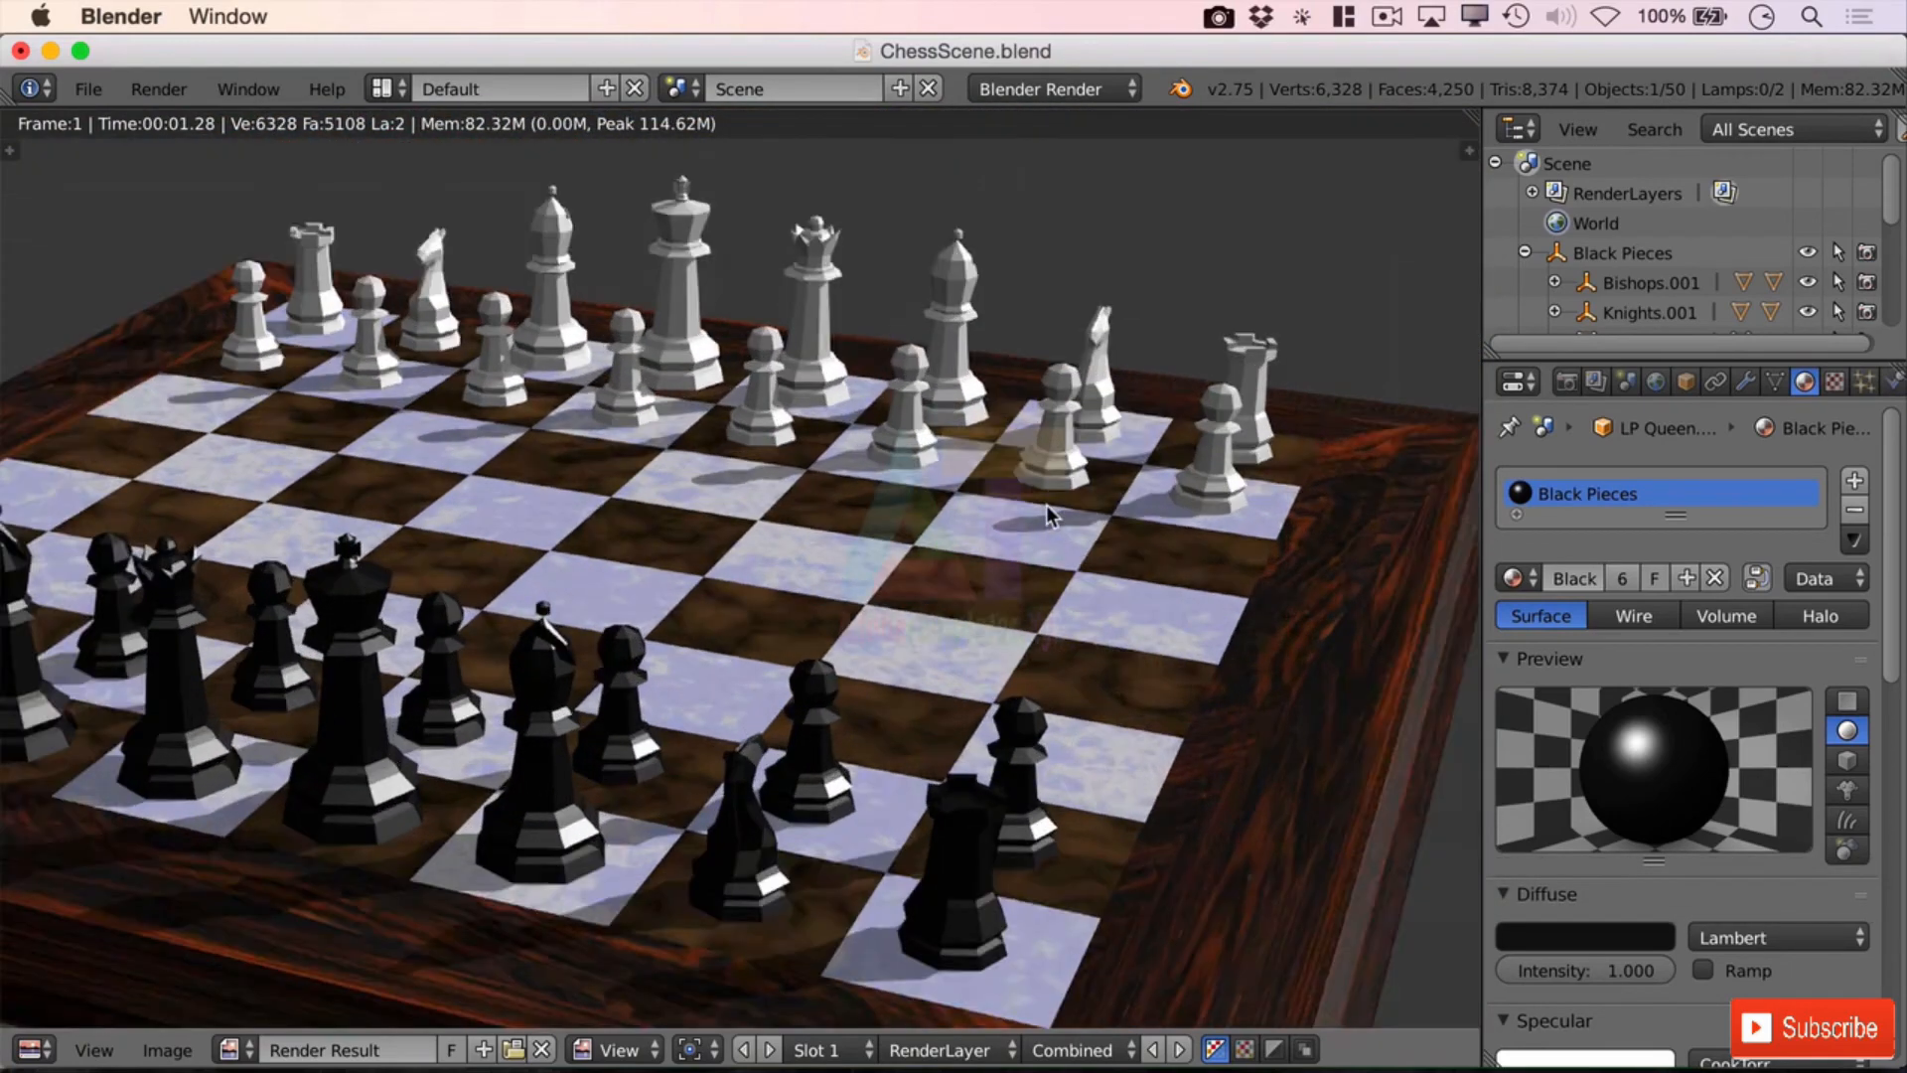